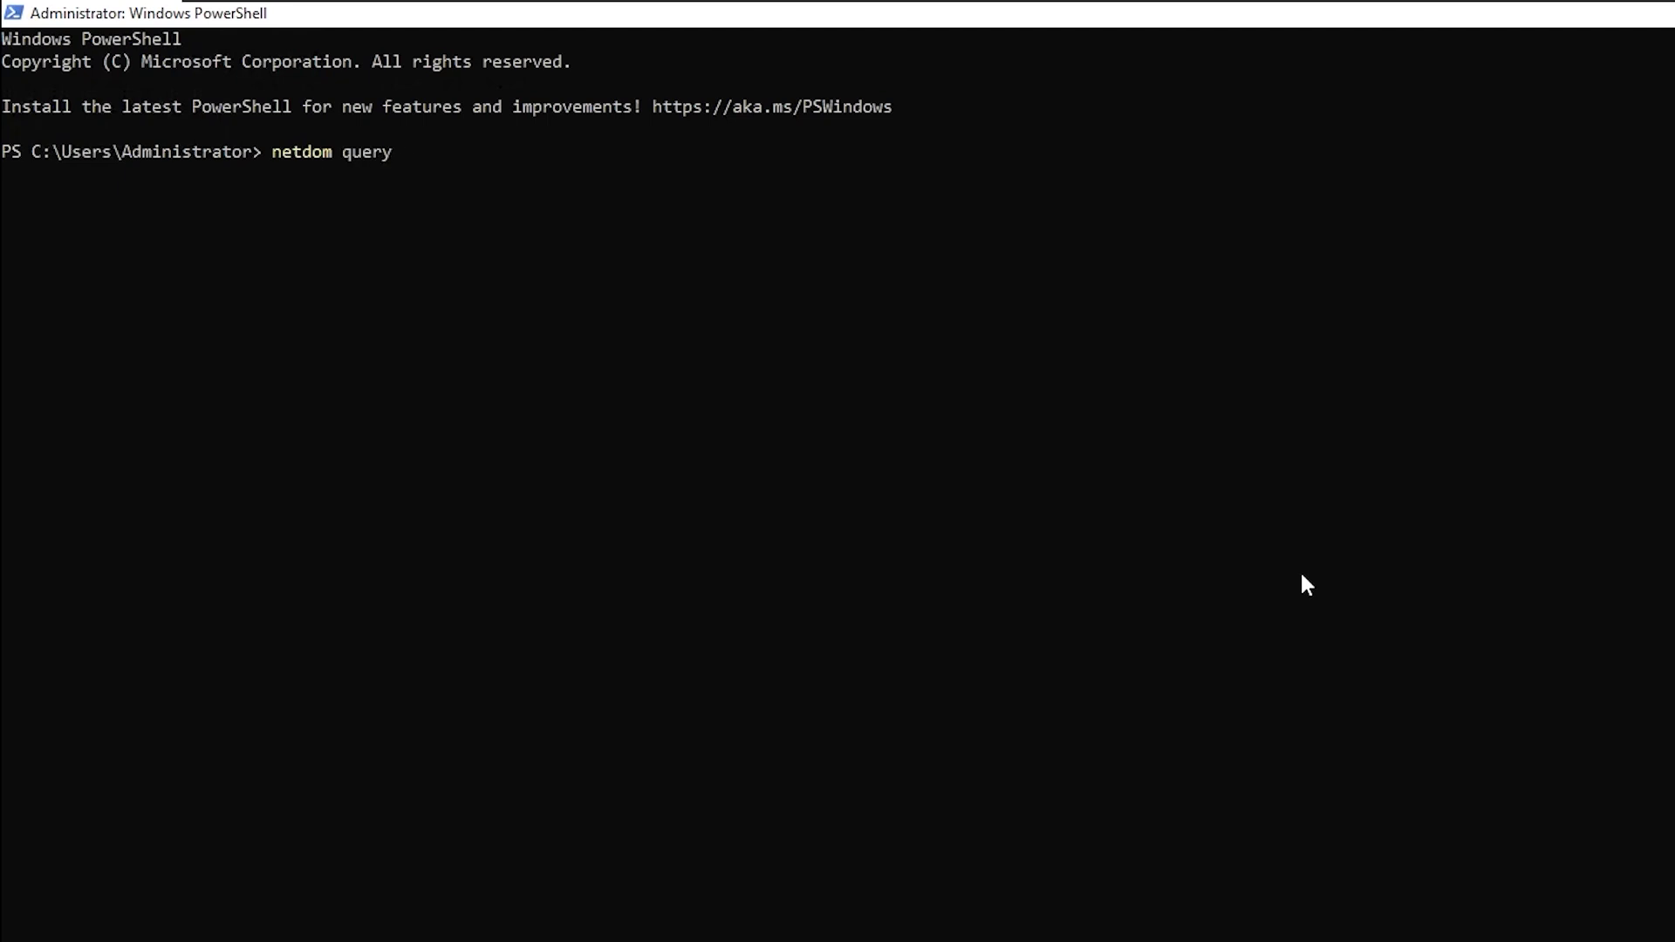
Query FSMO holders, then move SchemaMaster, DomainNamingMaster, PDCEmulator, RIDMaster and InfrastructureMaster to DC-01 with -Force
key(Return)
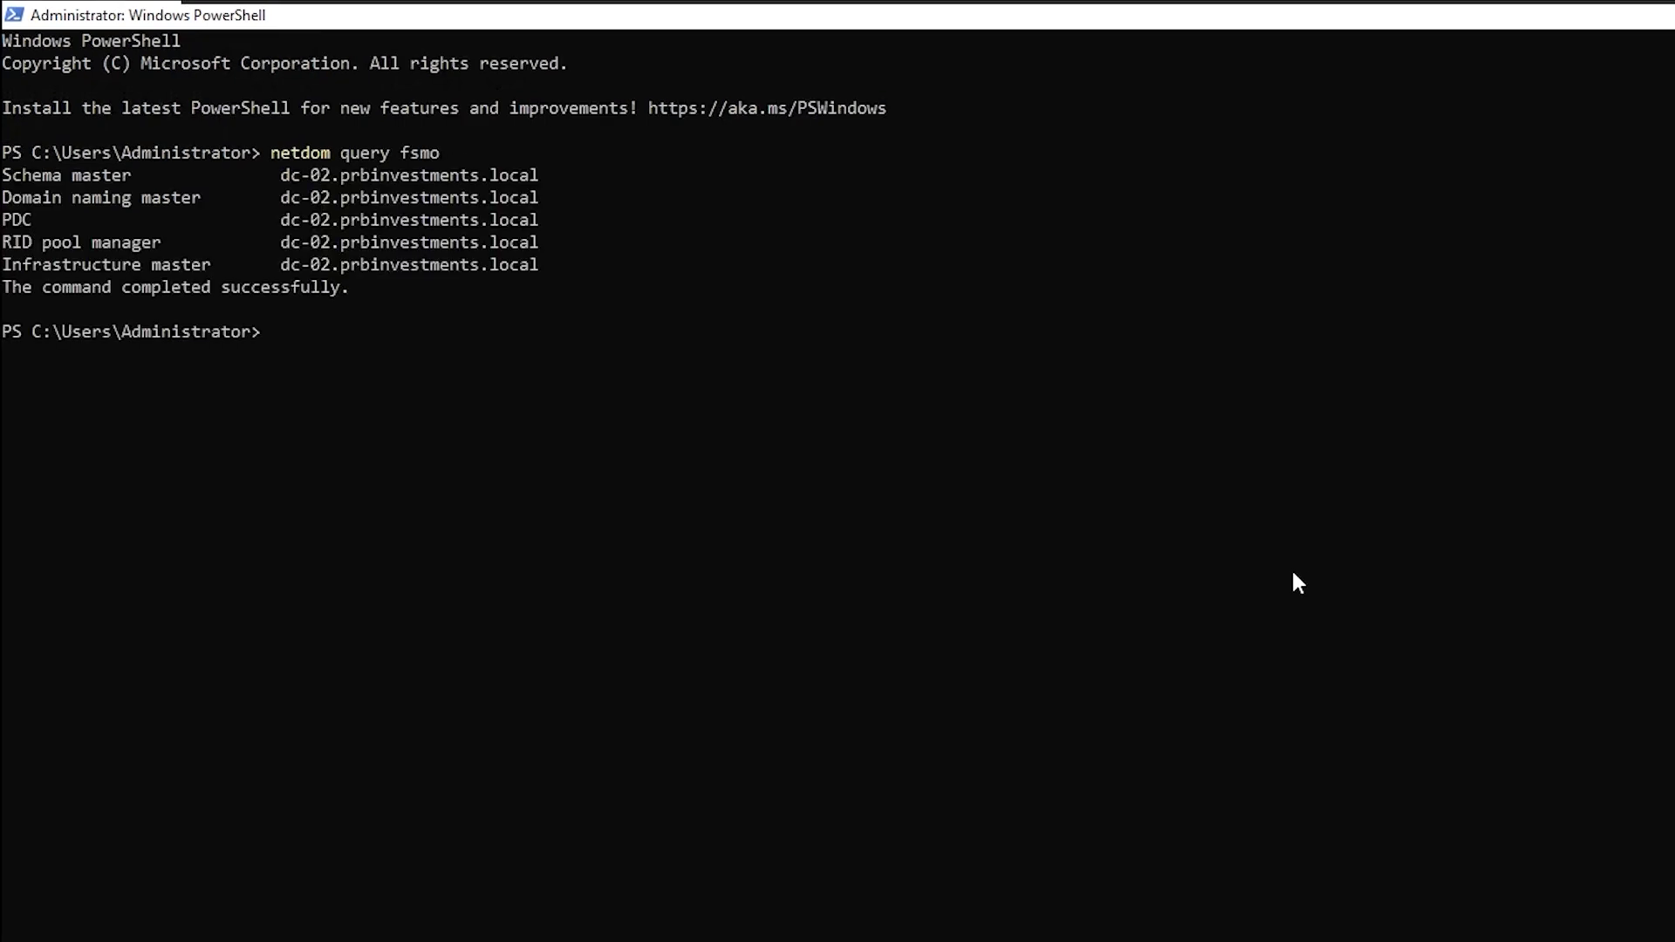
text(move-addire)
key(Tab)
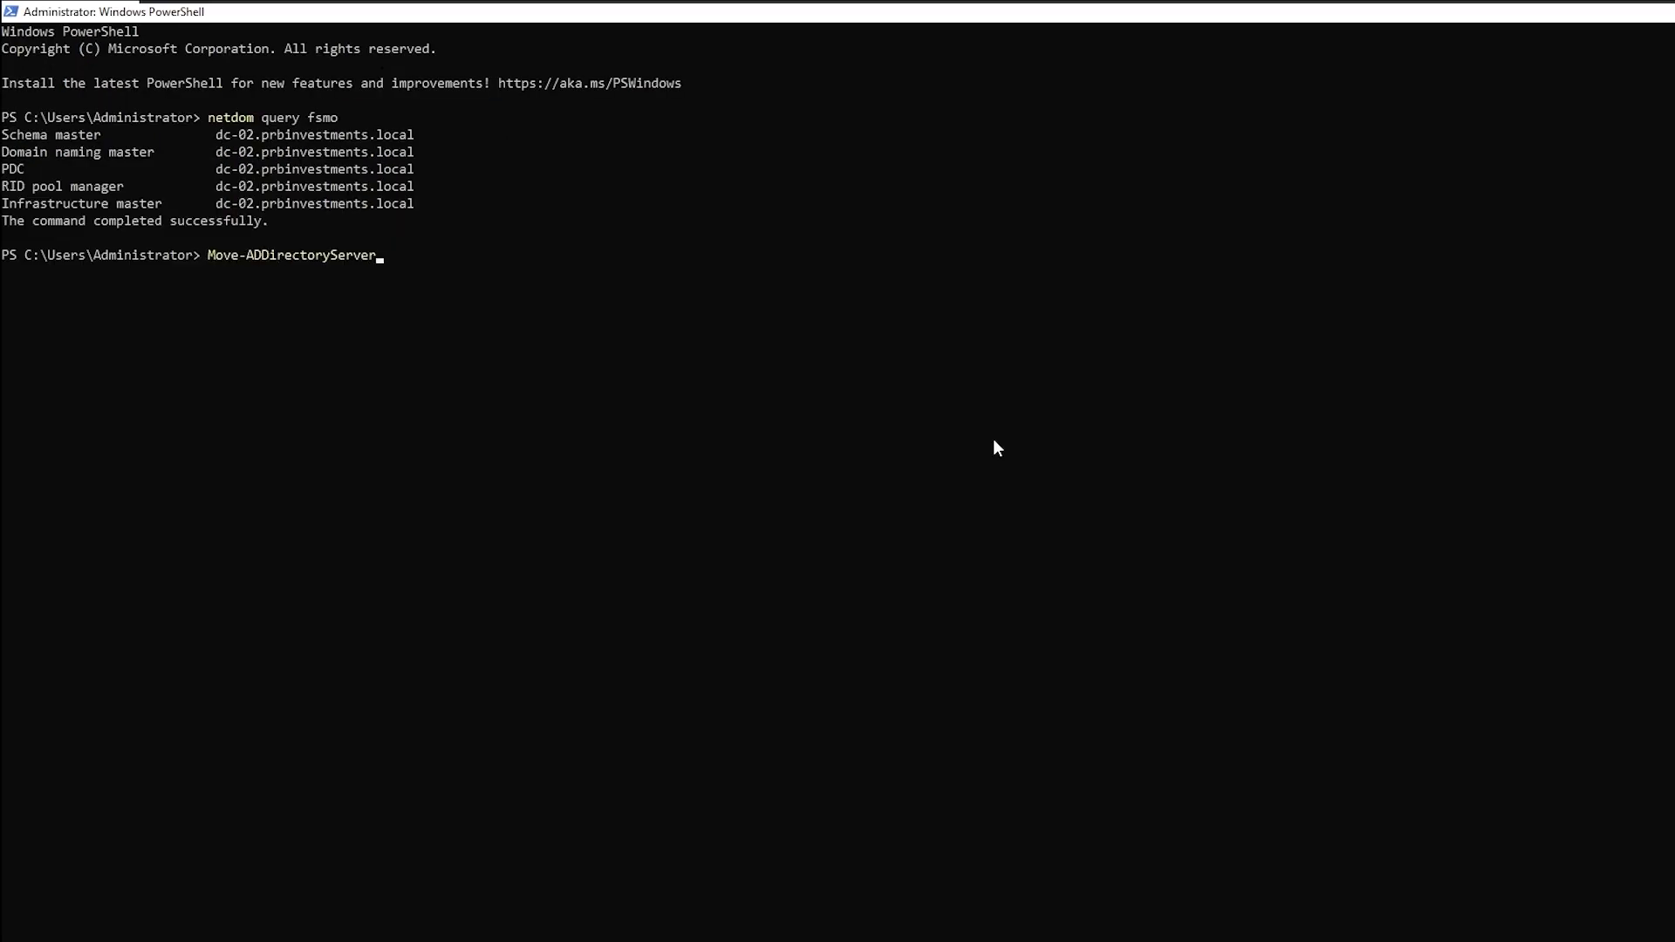
key(Tab)
text(-i)
key(Tab)
text(DC-01)
text( -Operatio)
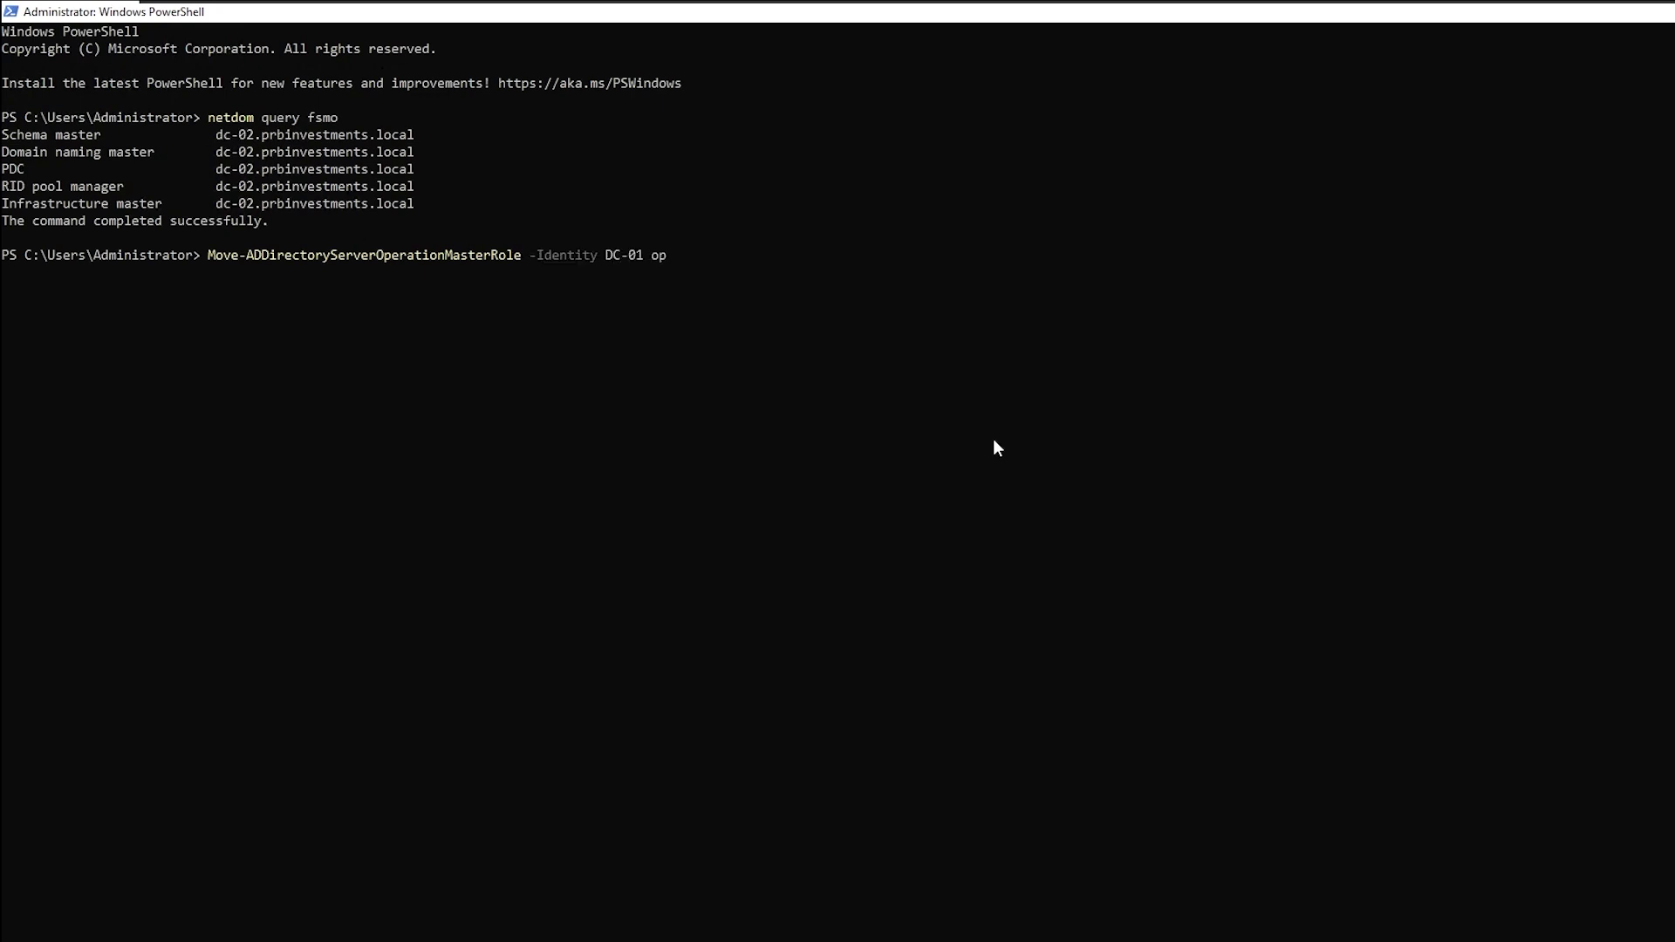
key(Tab)
text(Sch)
key(Tab)
text(,)
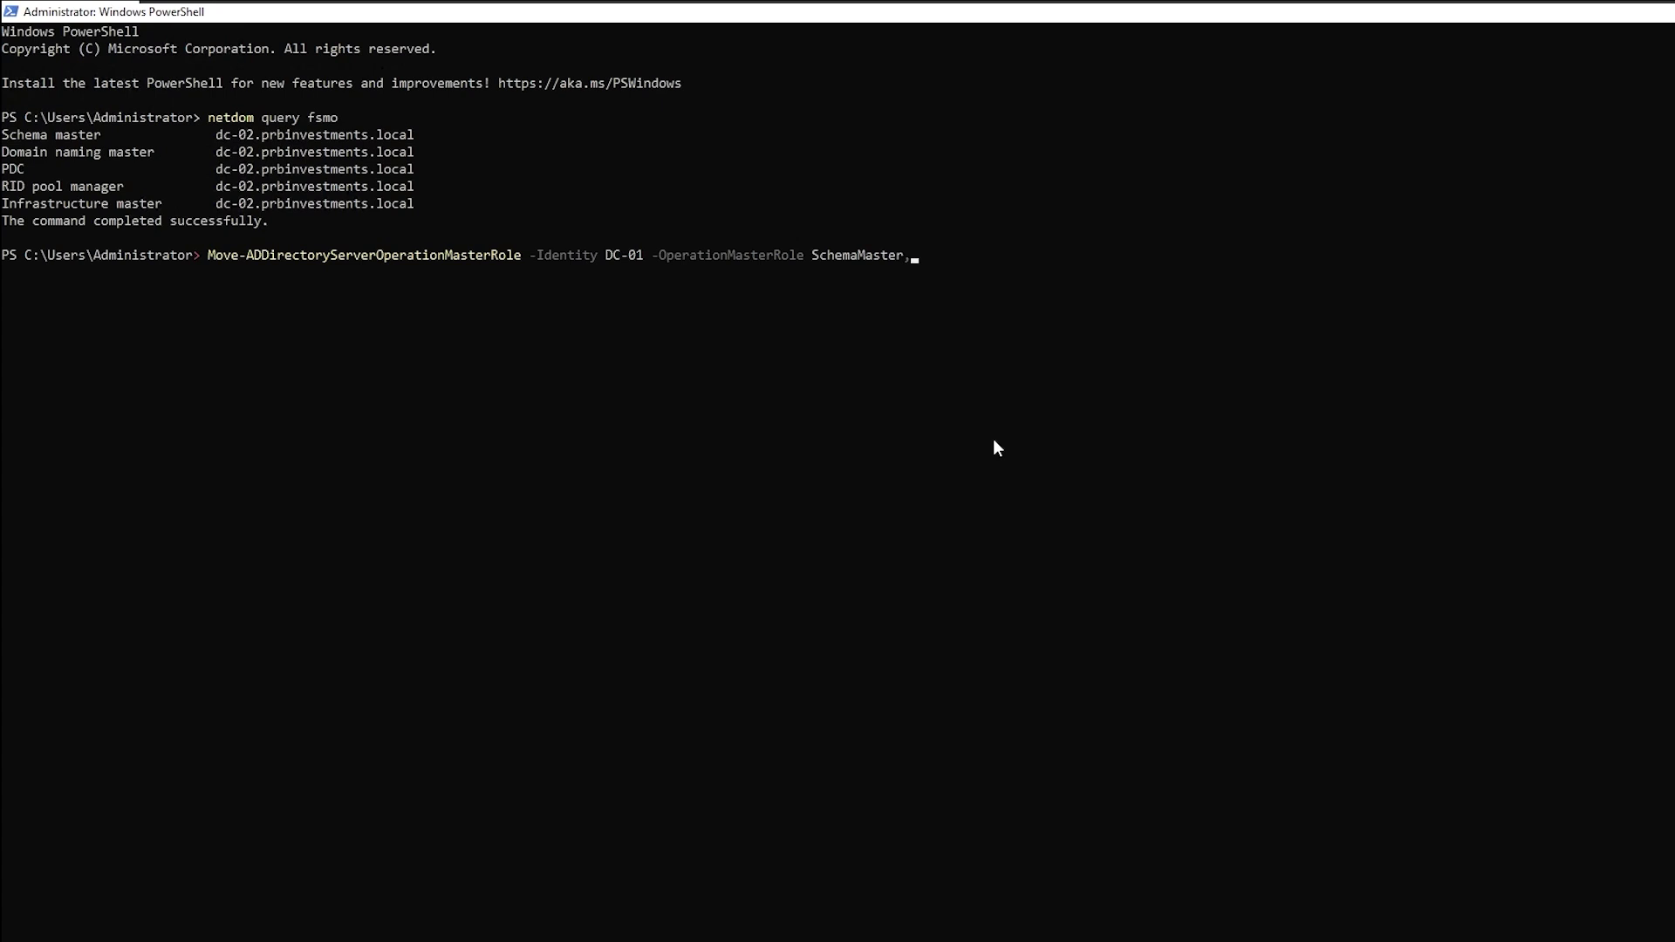
text( Do)
key(Tab)
text(, P)
key(Tab)
text(, Ri)
key(Tab)
text(, I)
key(Tab)
text(-Force)
key(Return)
Confirm moving all roles with A, then rerun netdom query fsmo to verify dc-01 holds them
text(A)
key(Return)
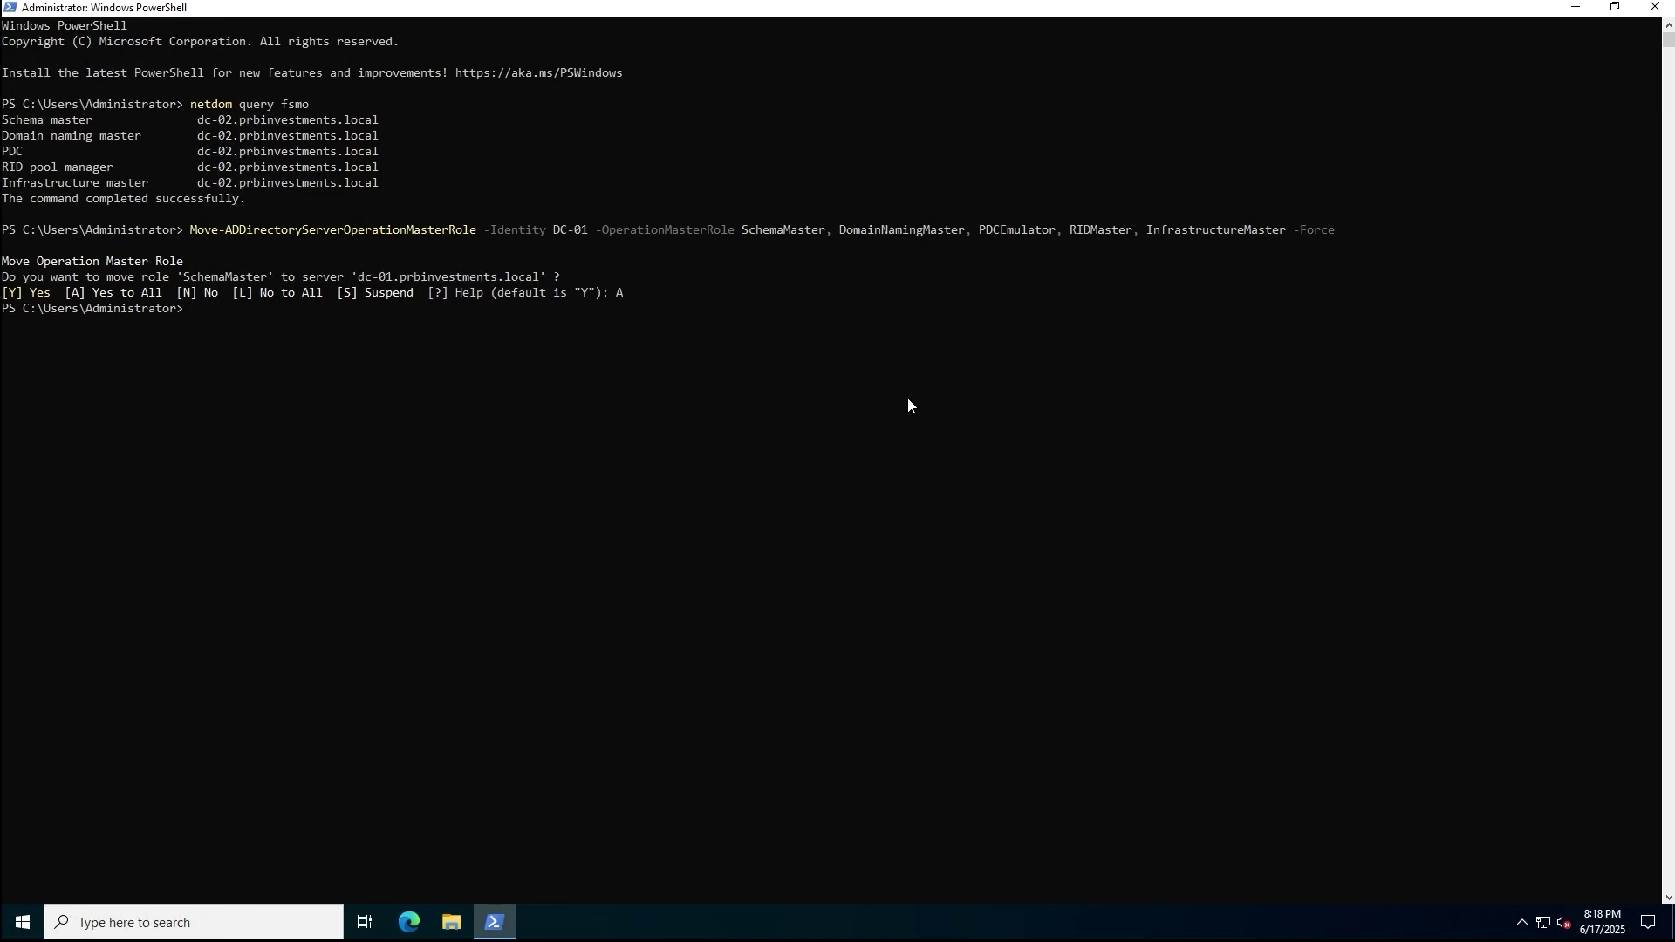
key(Up)
key(Up)
key(Return)
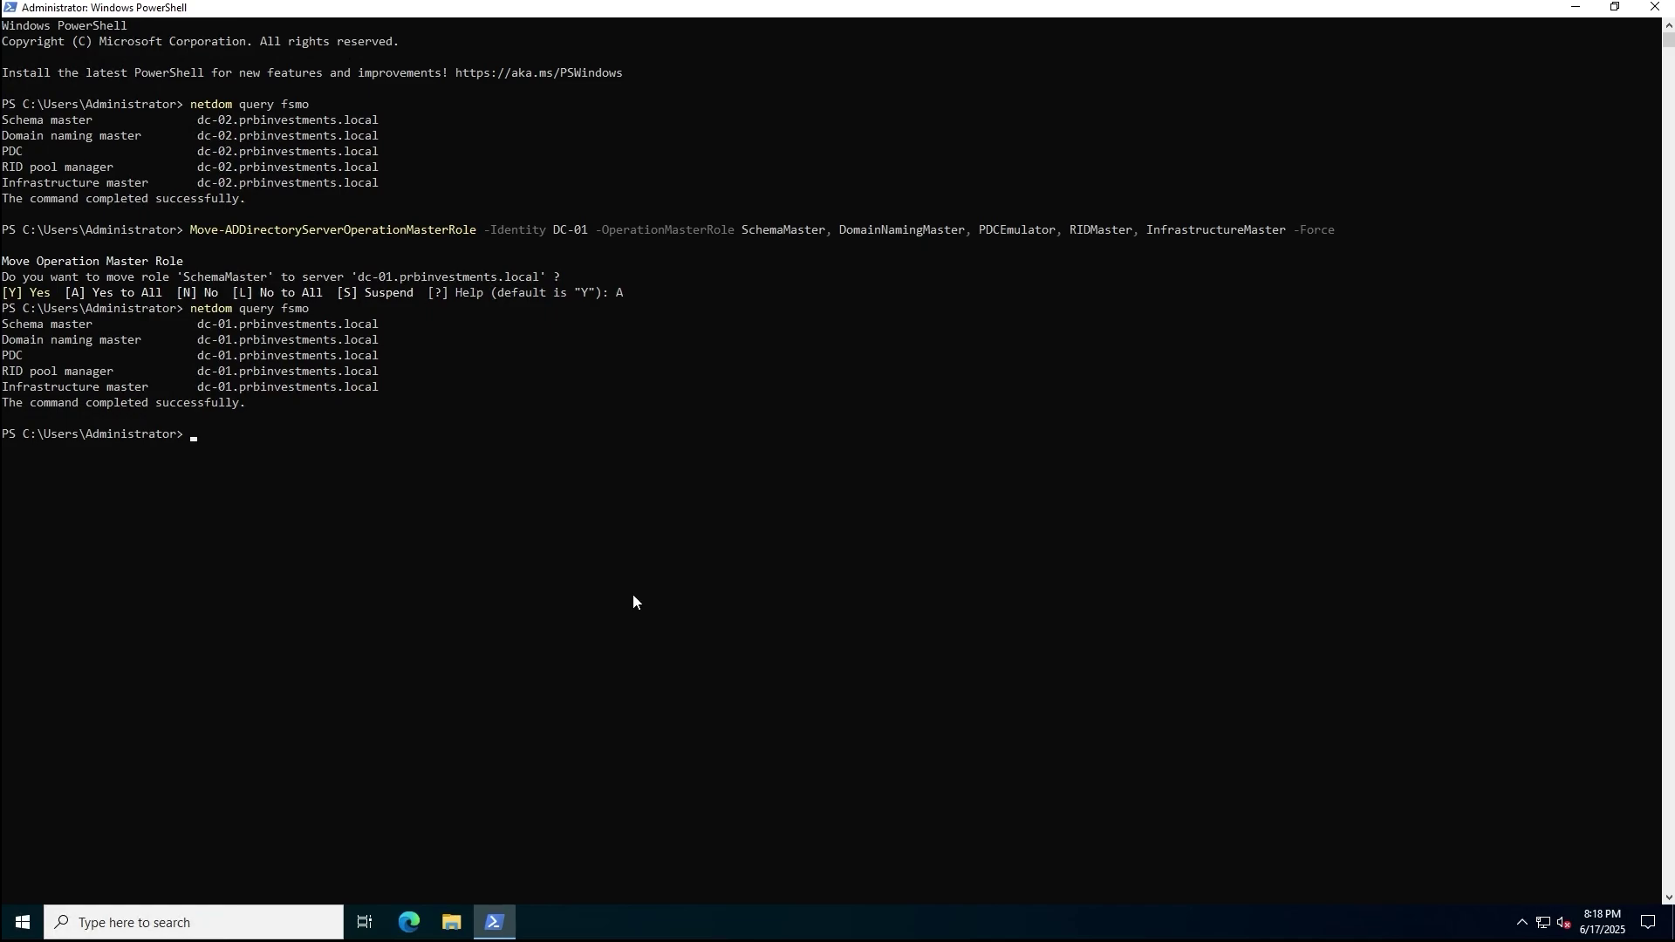
Open a maximized File Explorer on the Local Disk (C:) drive
click(1576, 8)
click(451, 922)
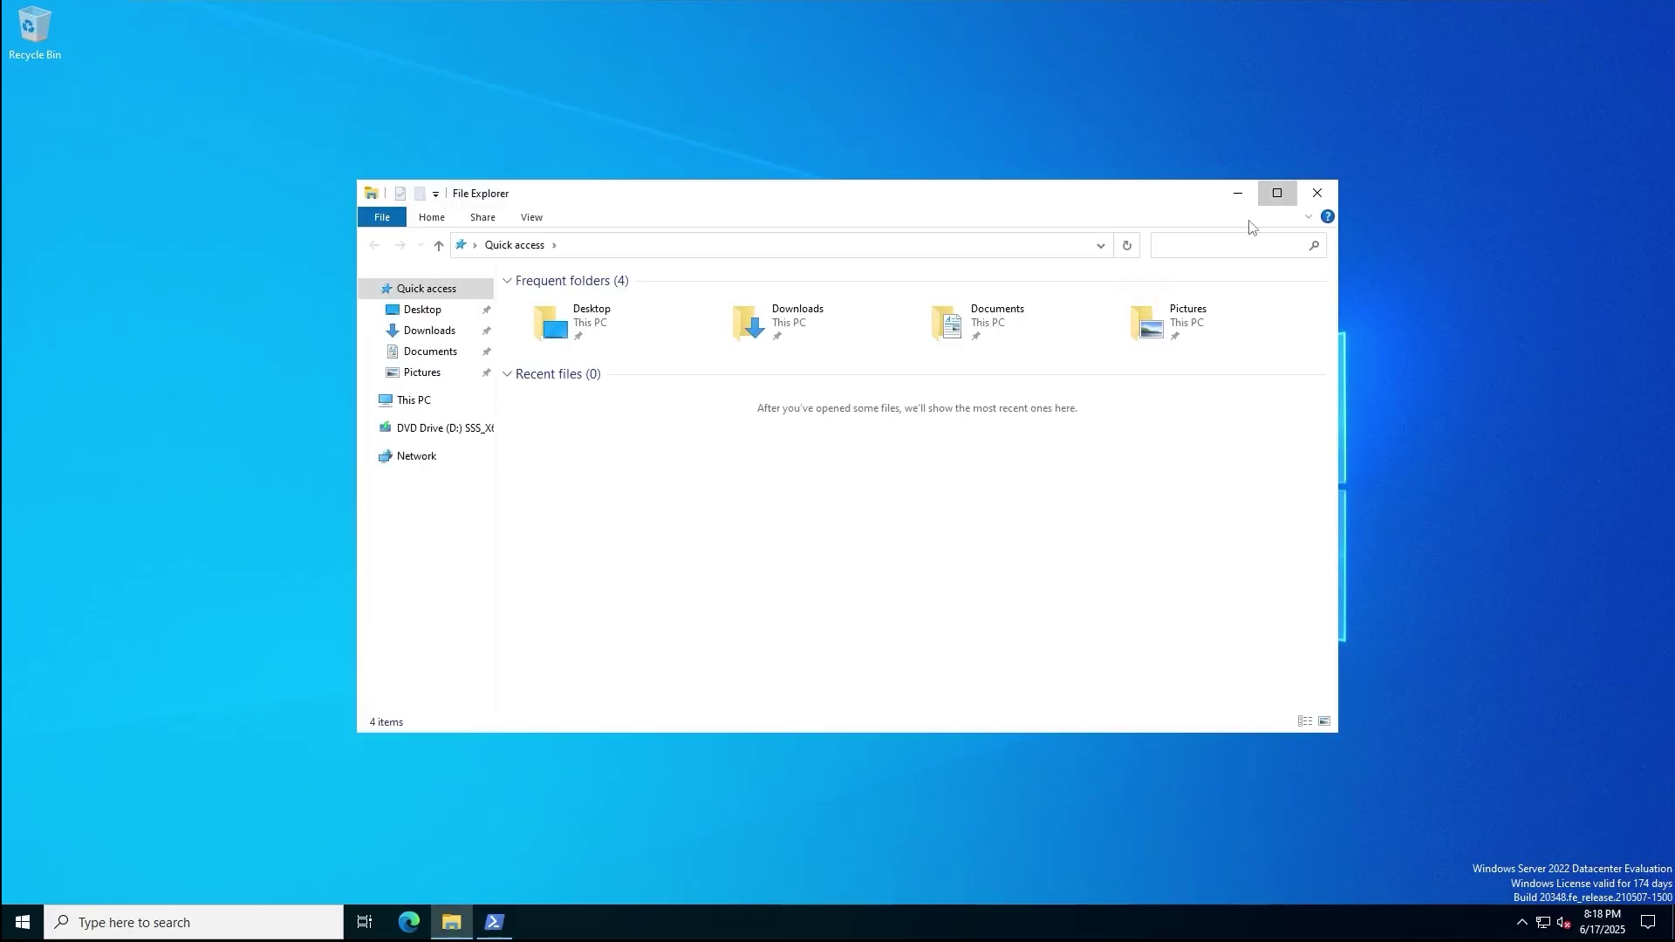
click(1278, 193)
click(57, 211)
double_click(218, 249)
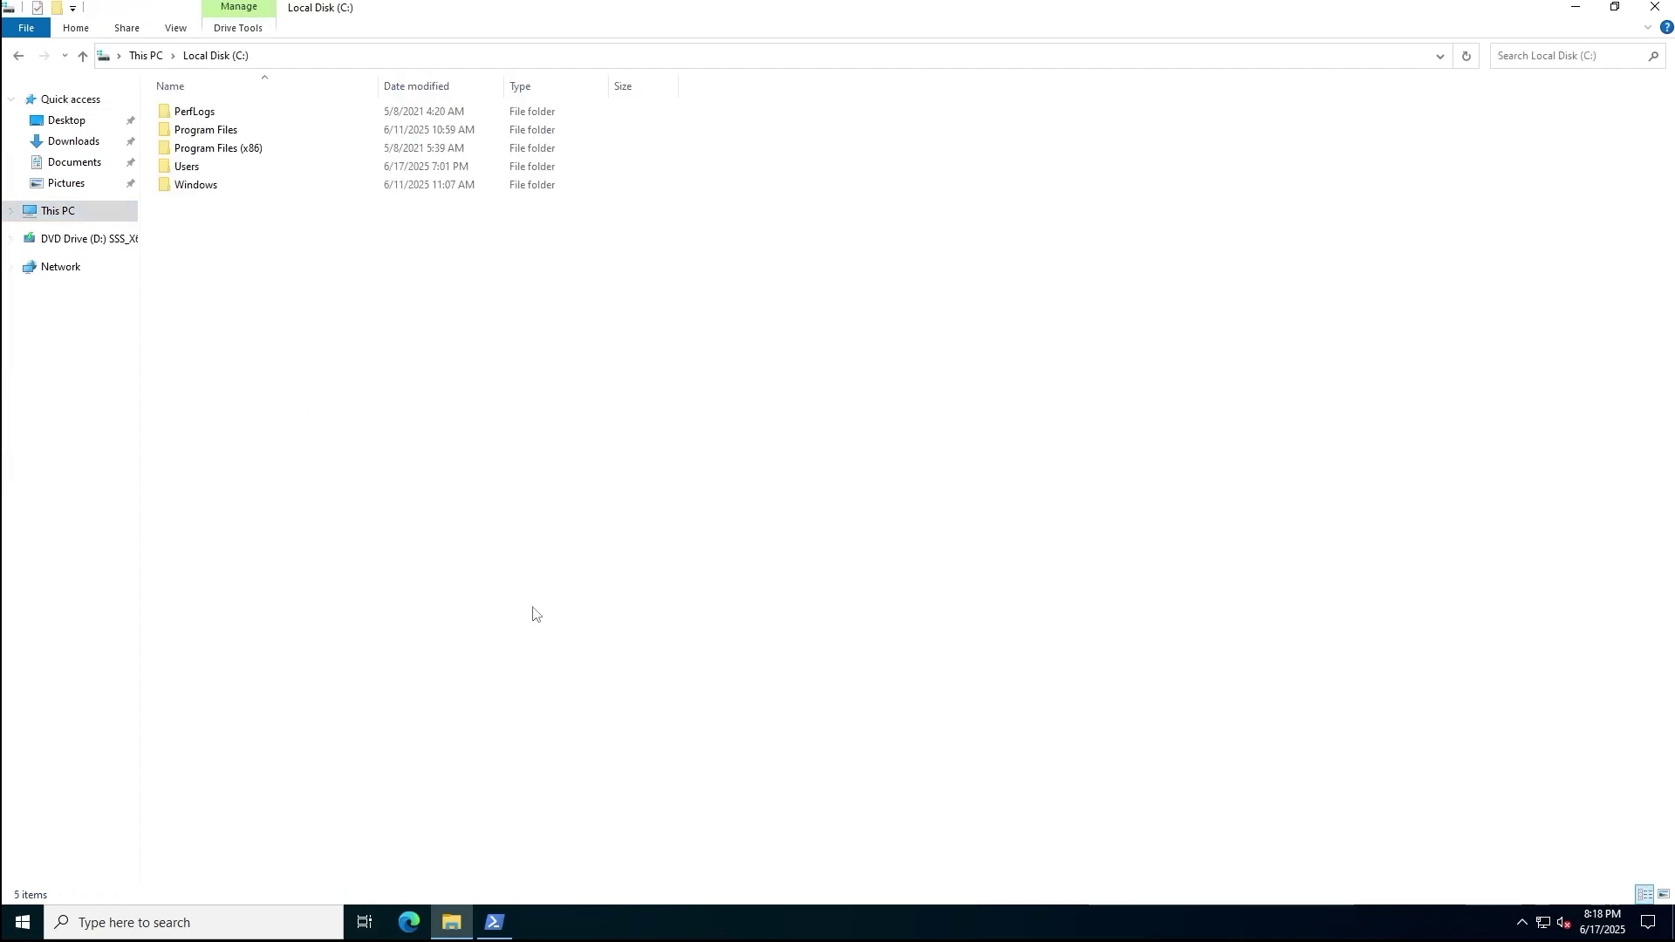
Create a new folder named netshare-dc1 on C:
right_click(287, 339)
mouse_move(360, 503)
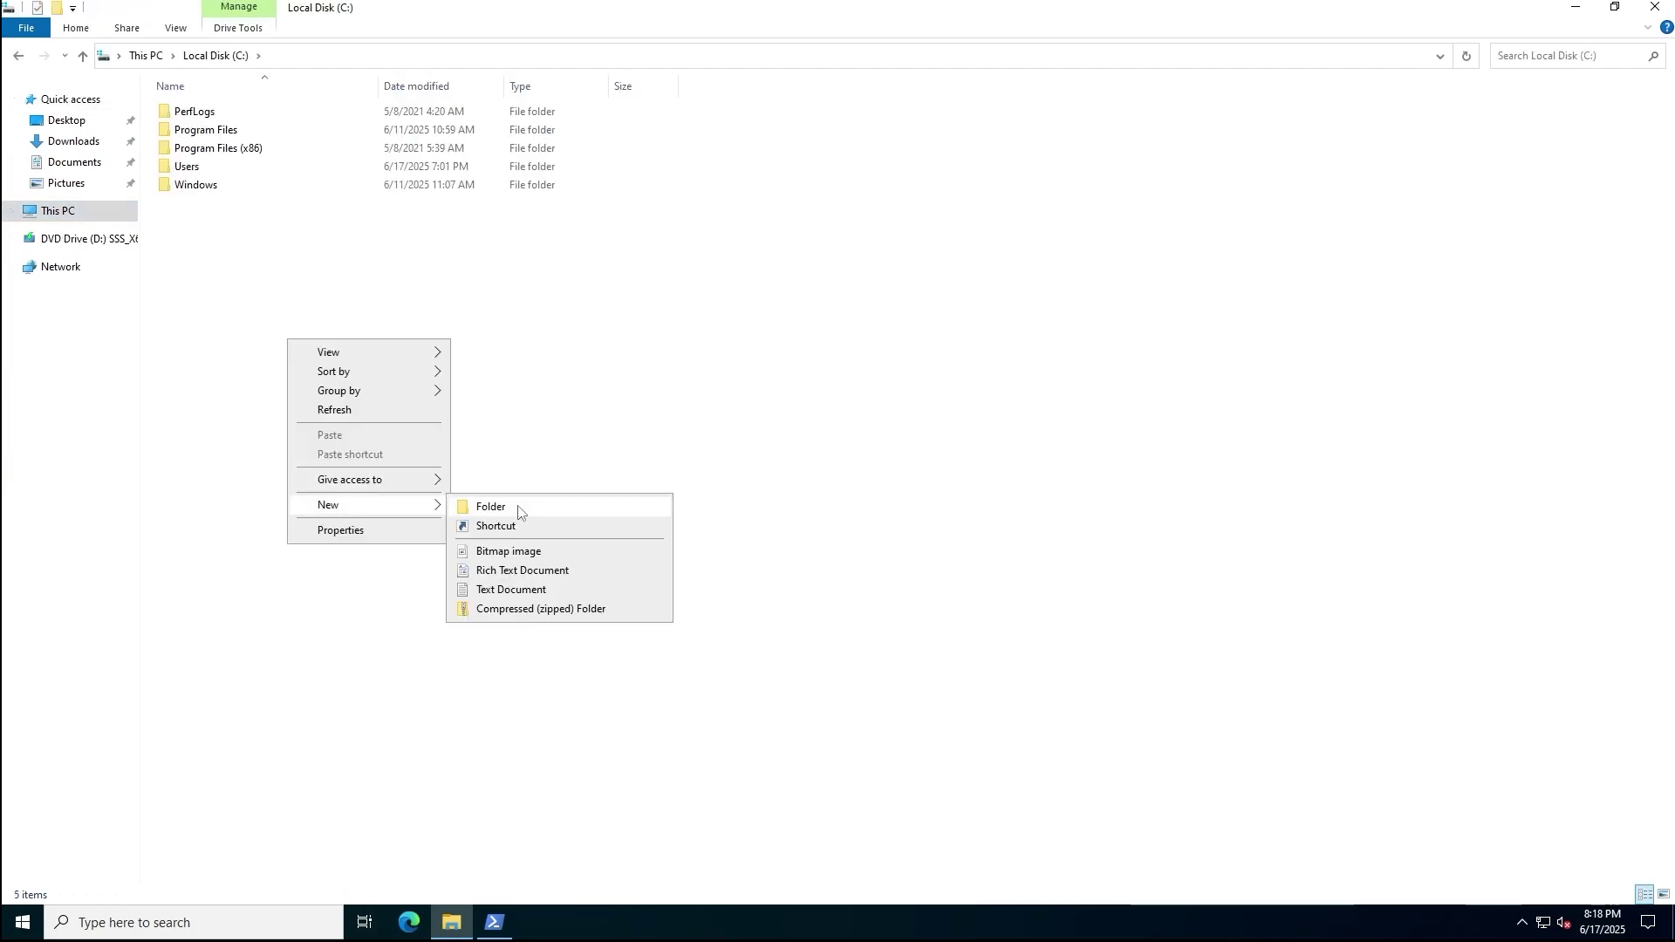
click(518, 509)
text(netshare-dc1)
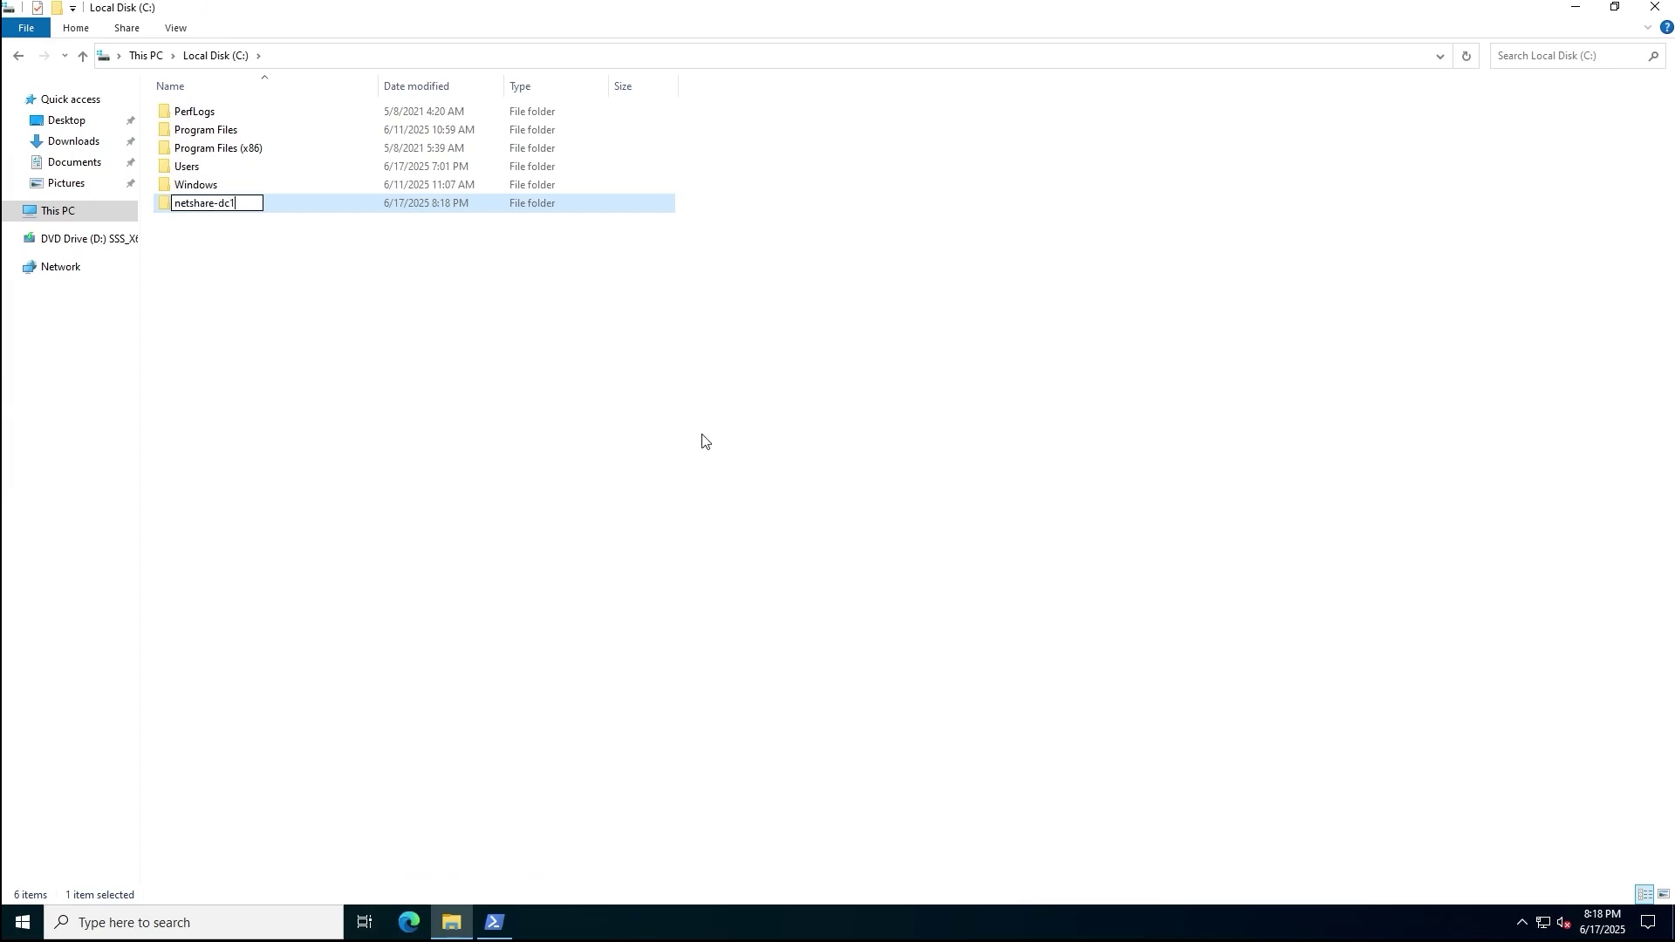
click(703, 440)
Share netshare-dc1 via Advanced Sharing with Everyone granted Full Control
right_click(185, 211)
click(319, 504)
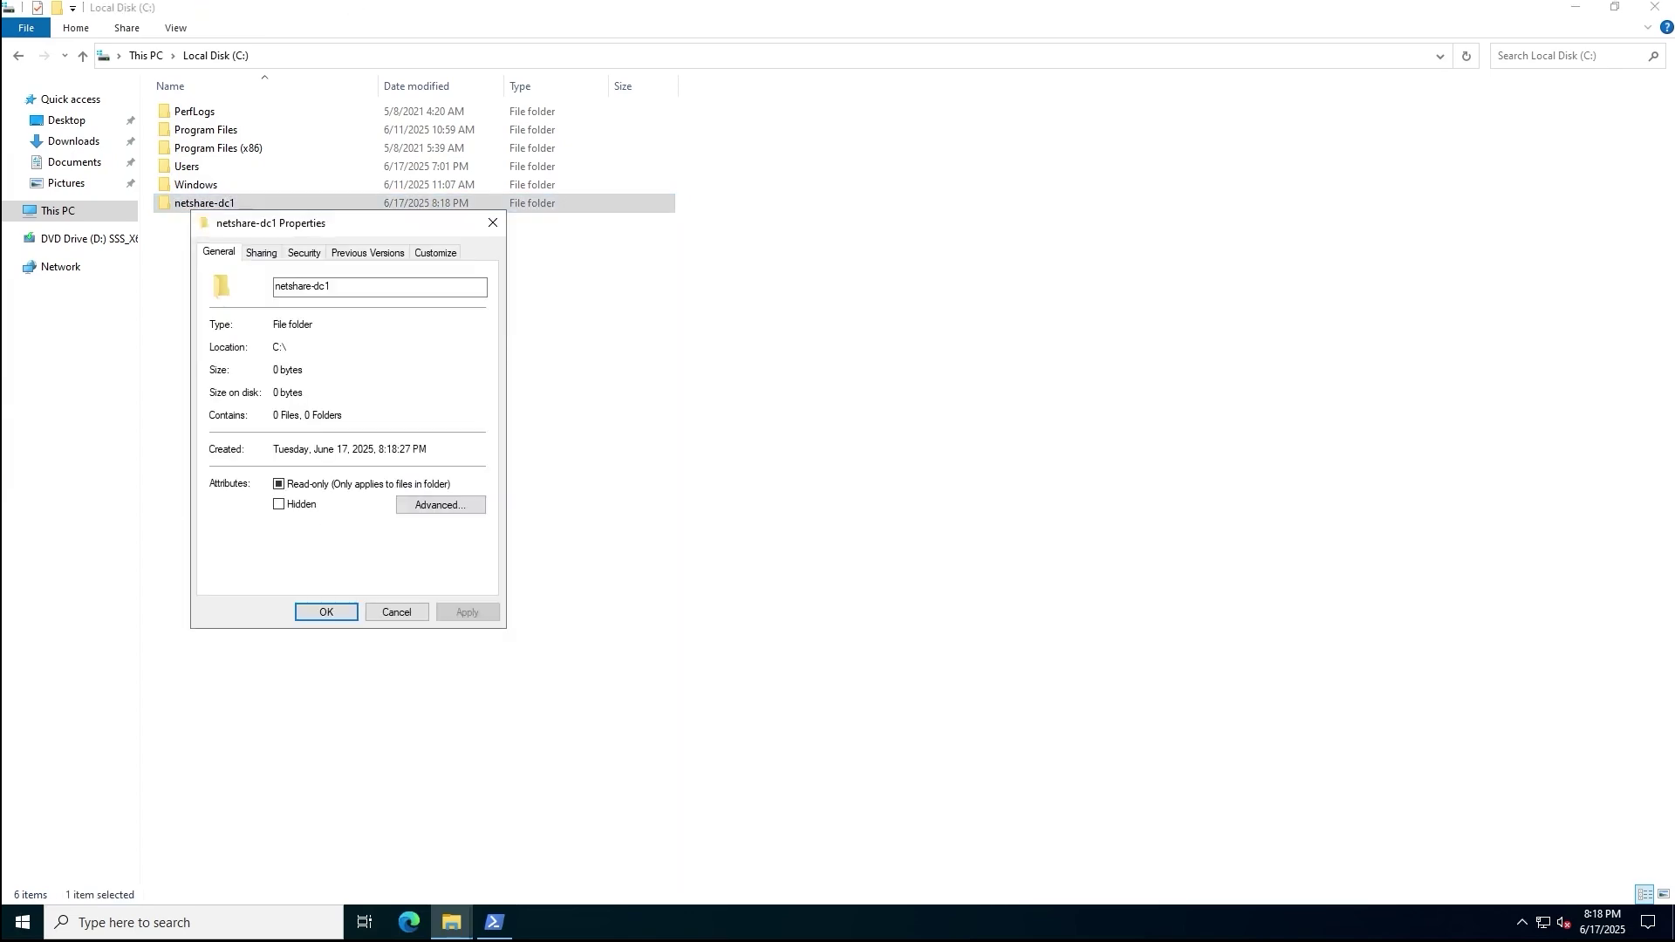
click(261, 253)
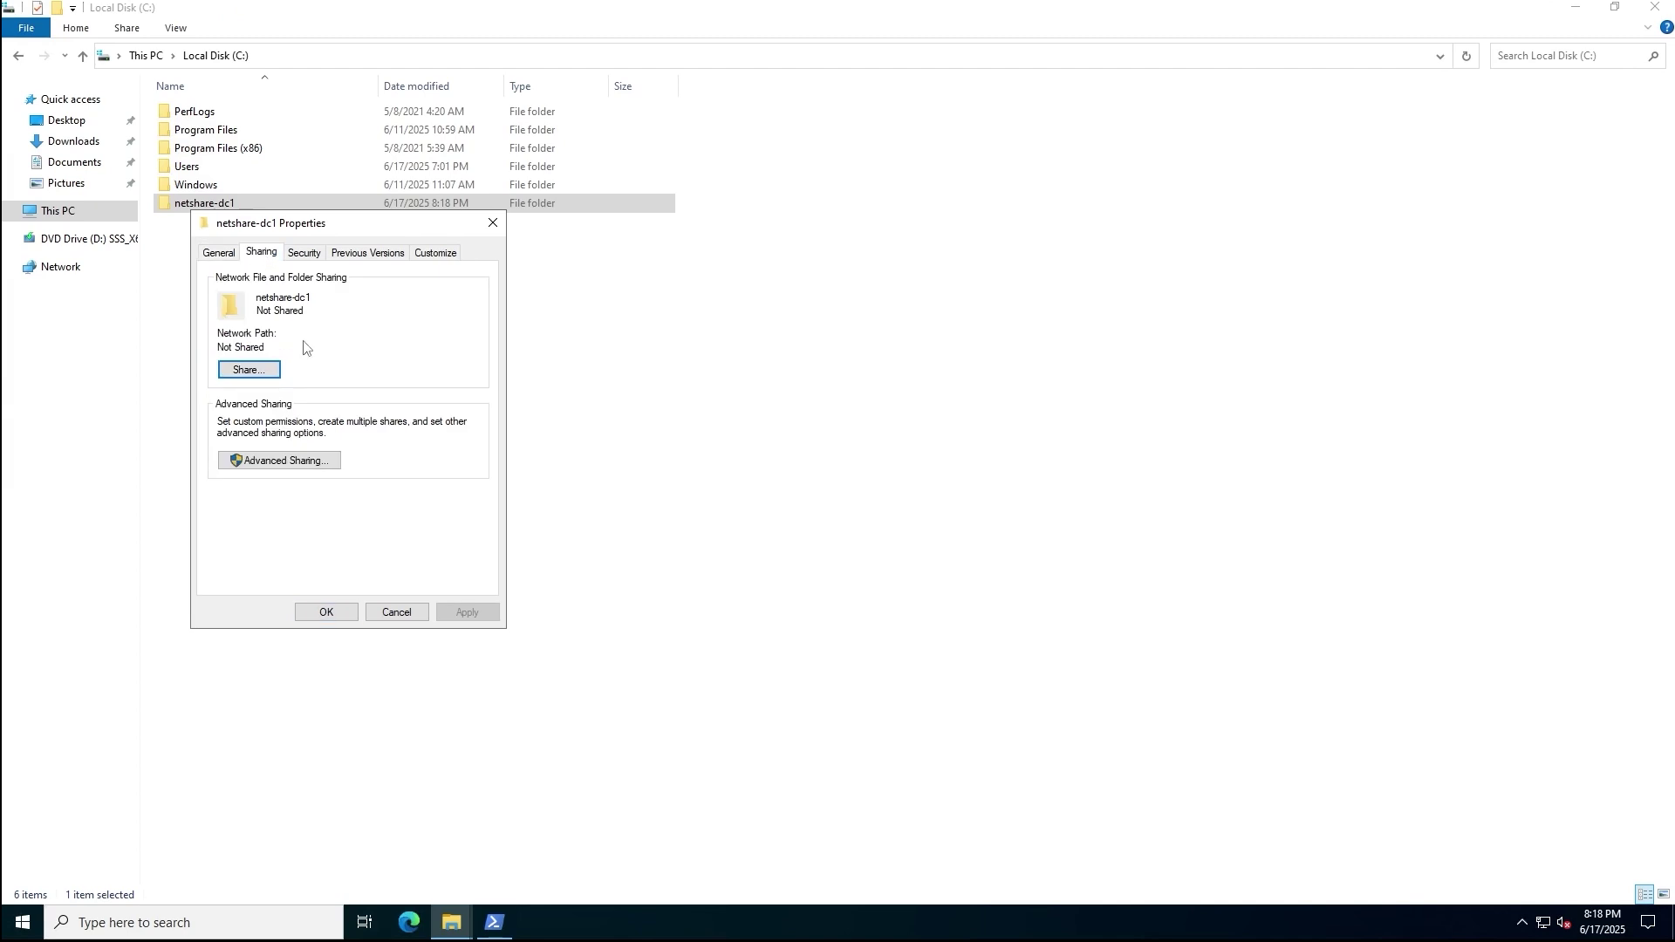
click(272, 461)
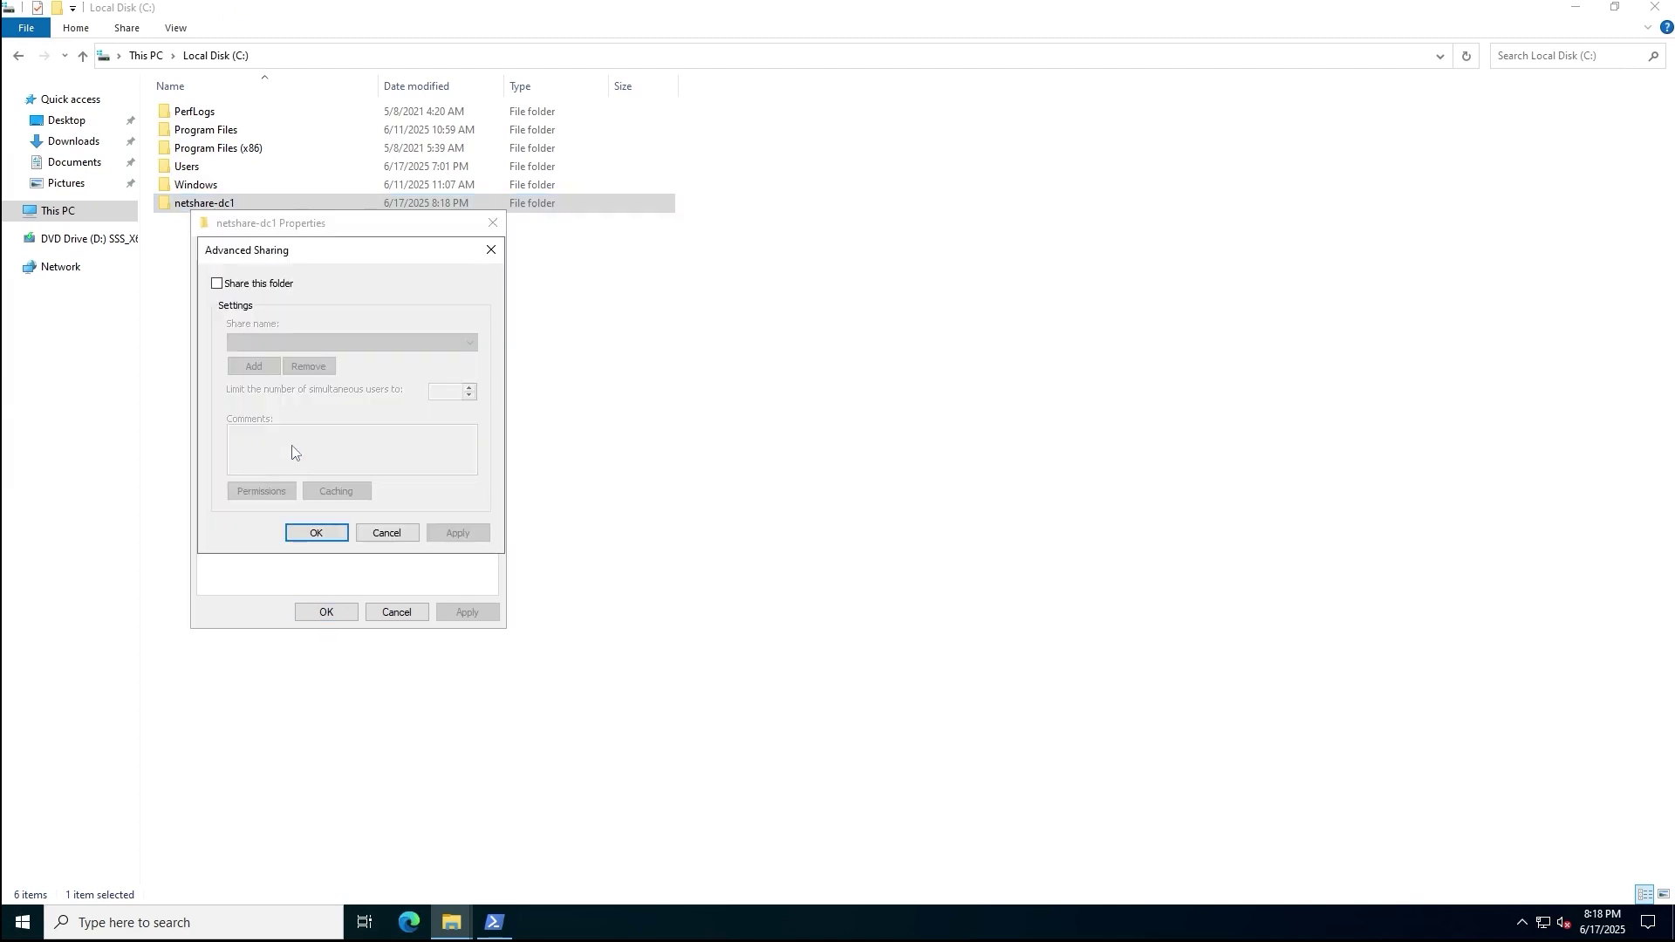
click(267, 288)
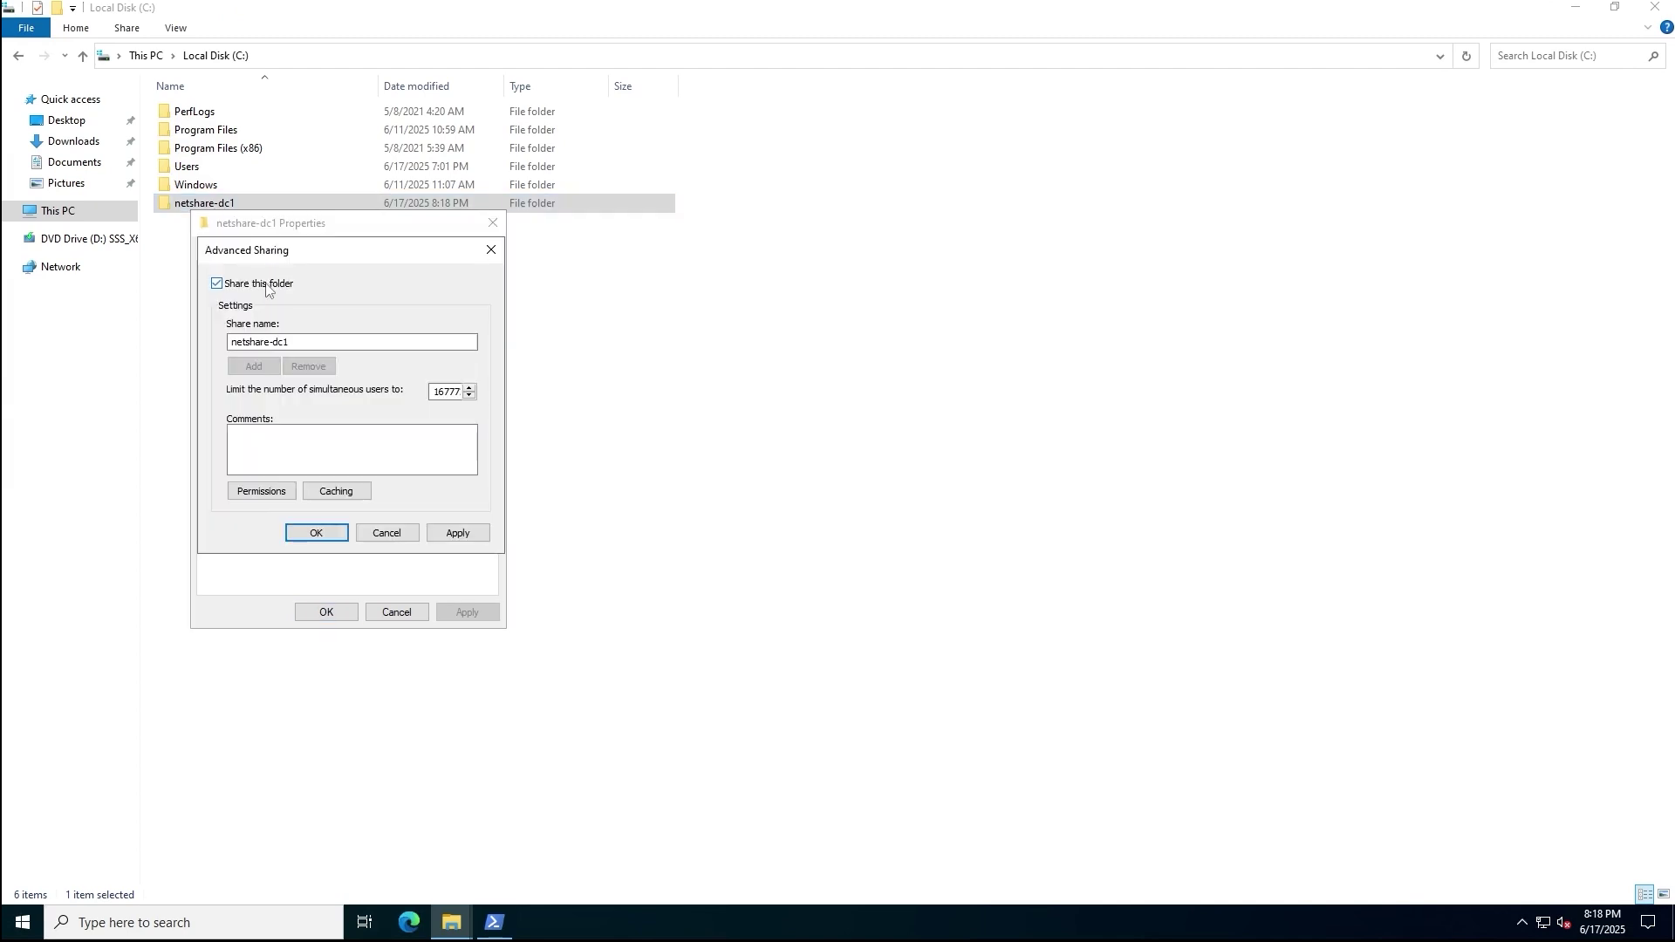
click(264, 492)
click(420, 476)
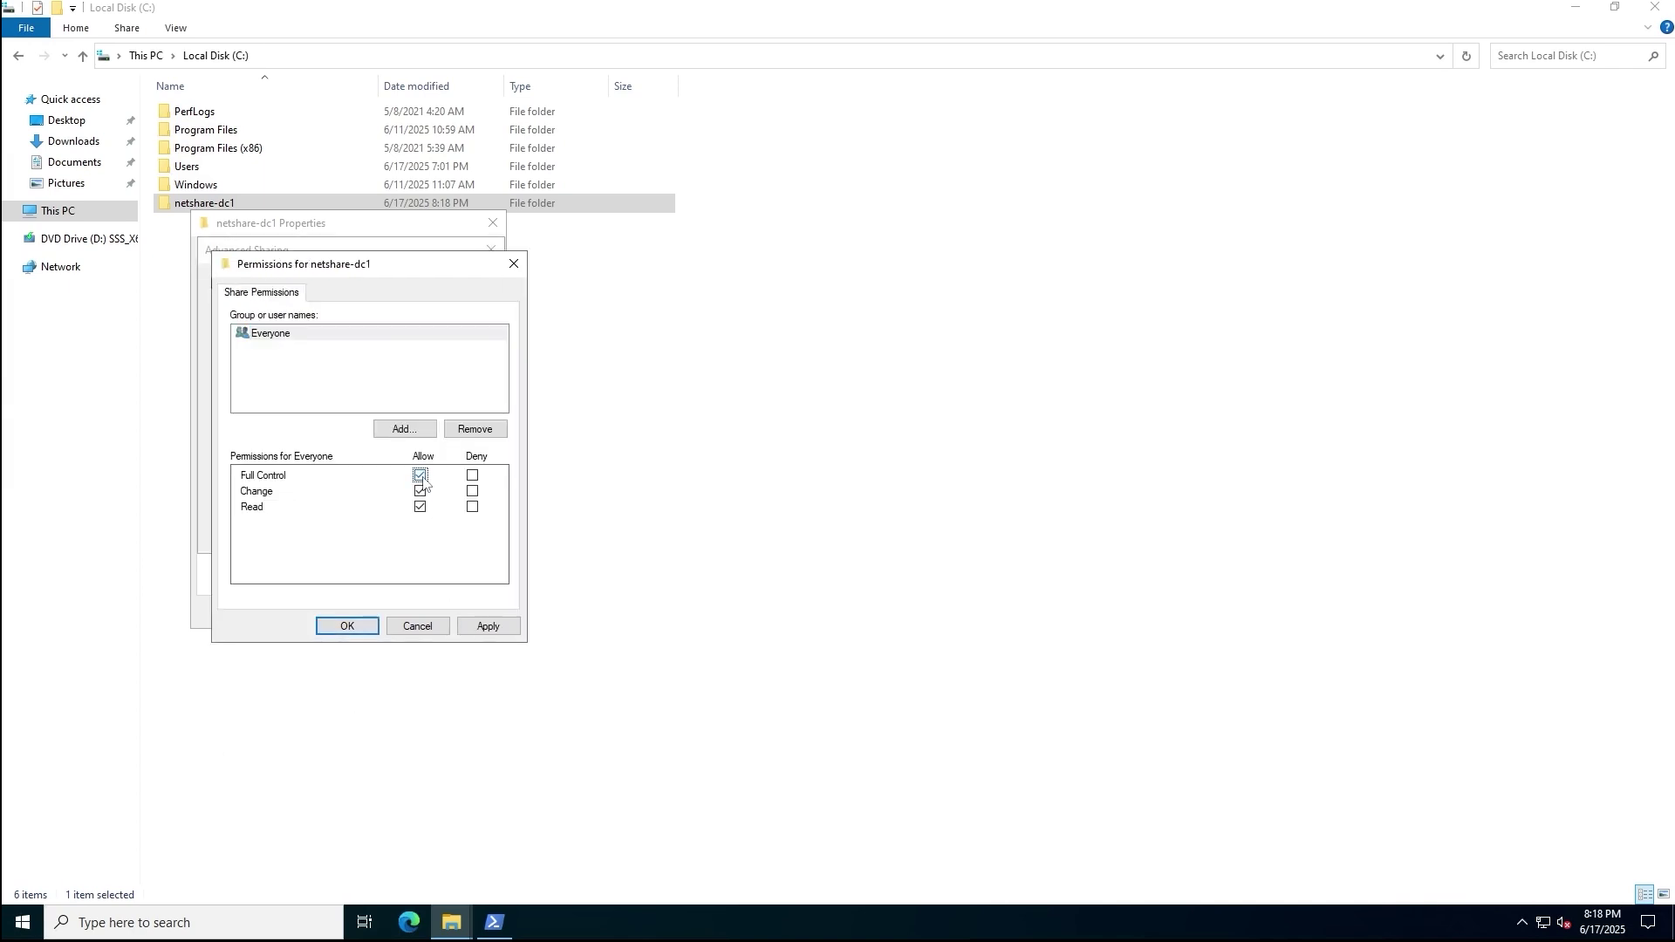
click(489, 626)
click(346, 626)
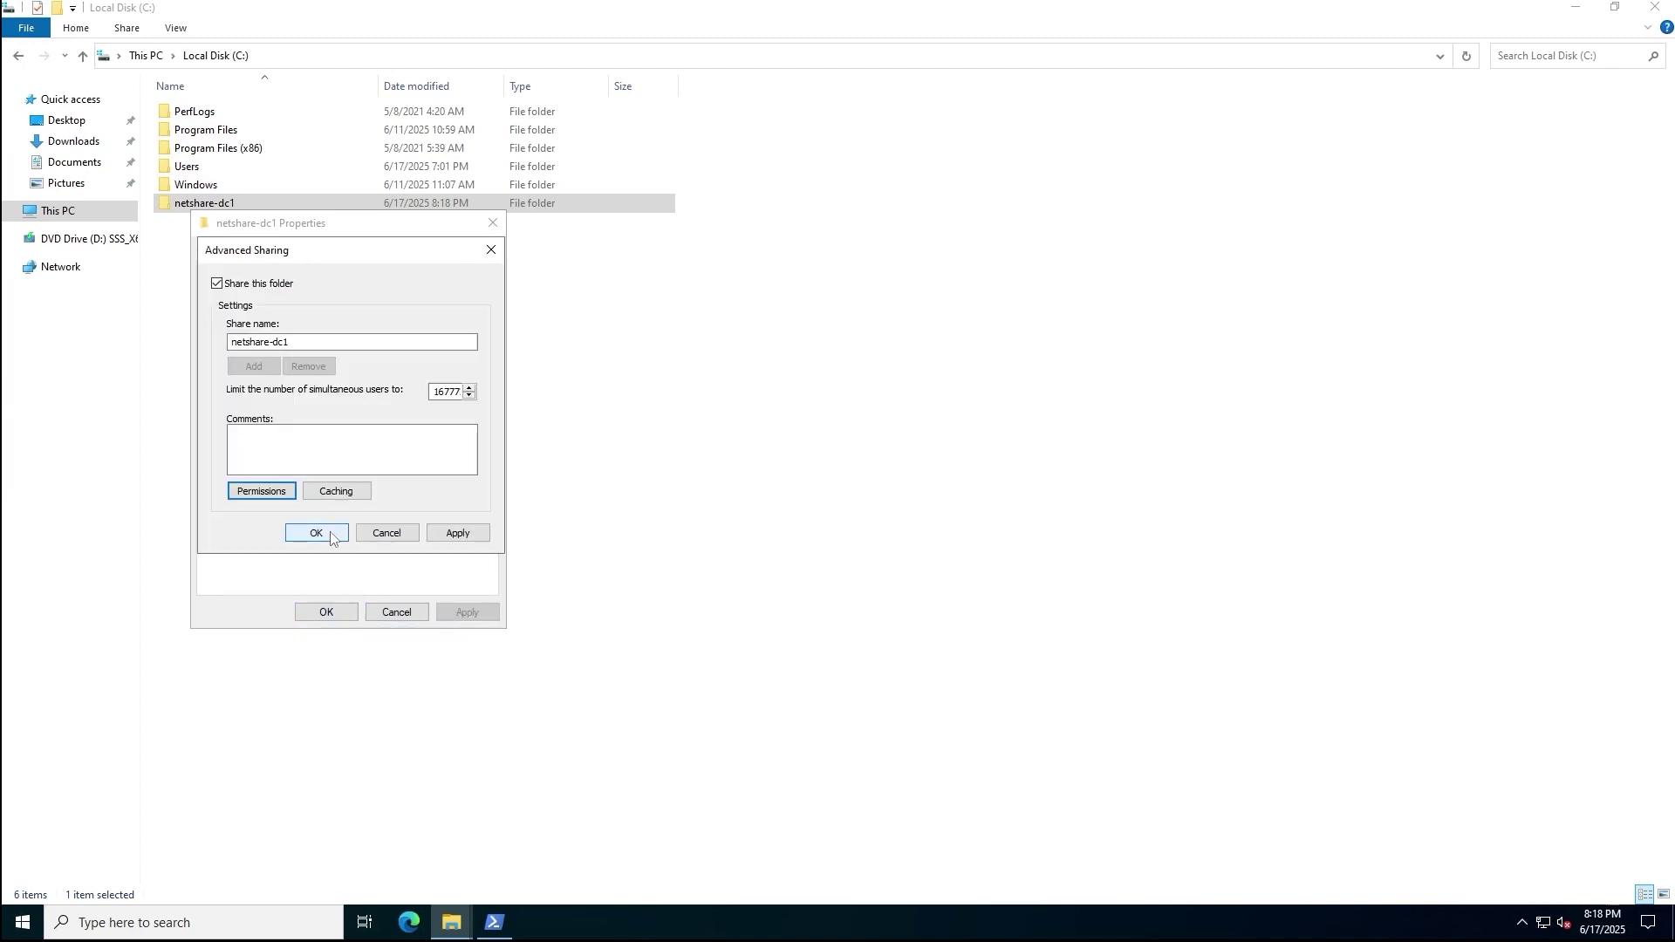
click(456, 532)
click(318, 532)
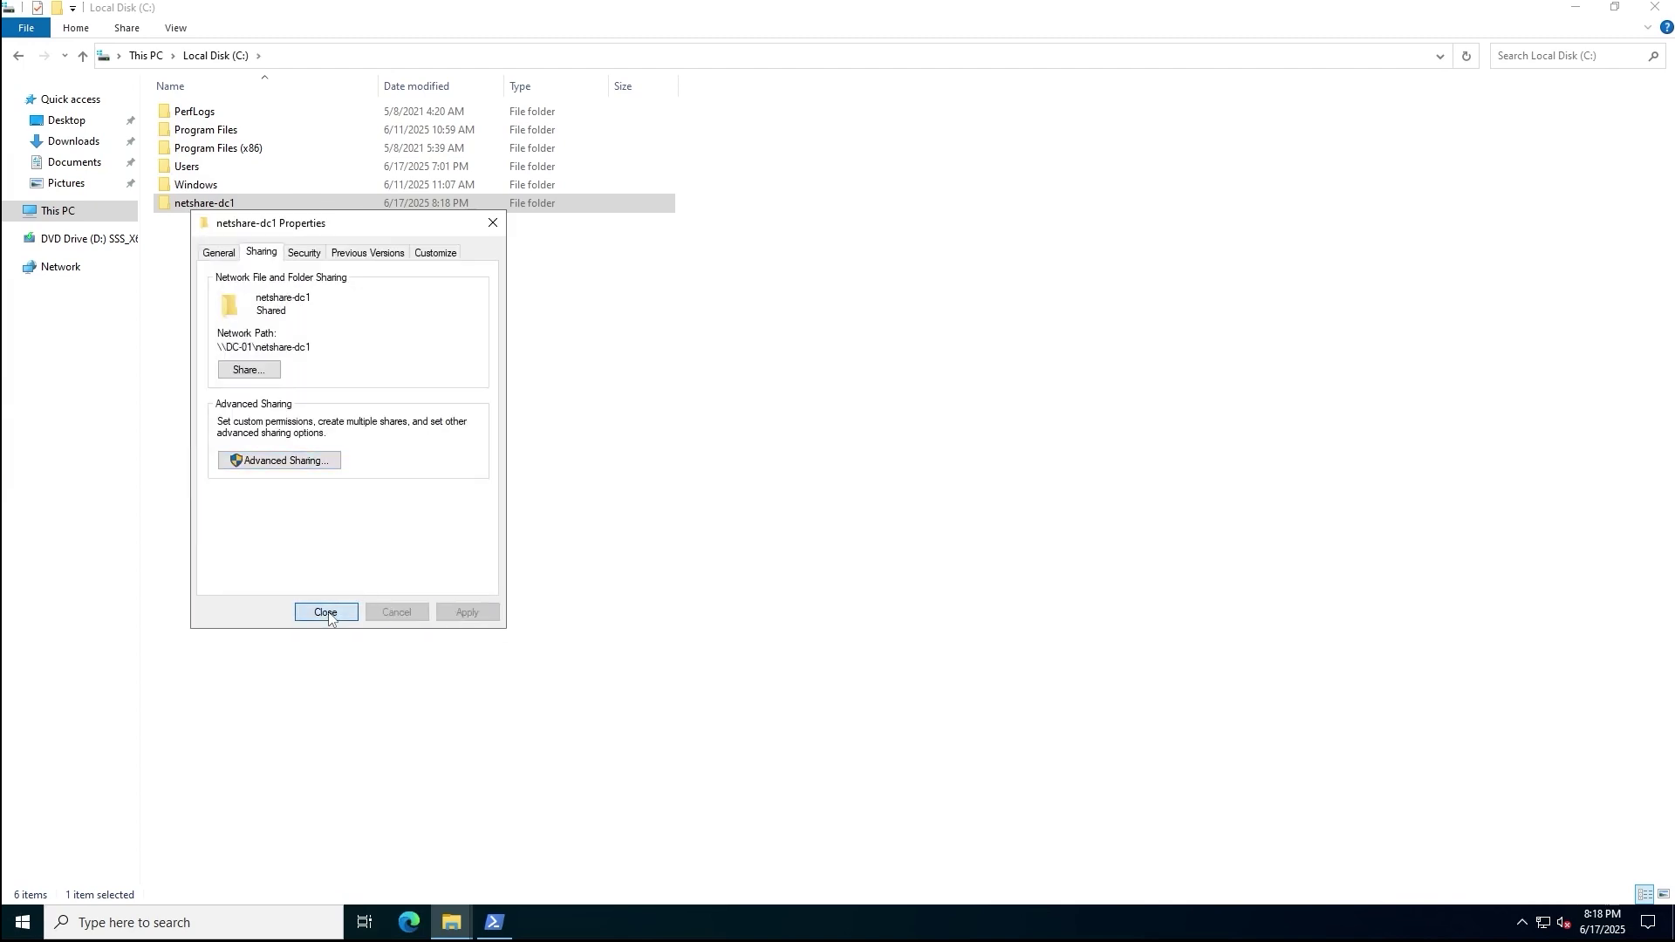
click(327, 613)
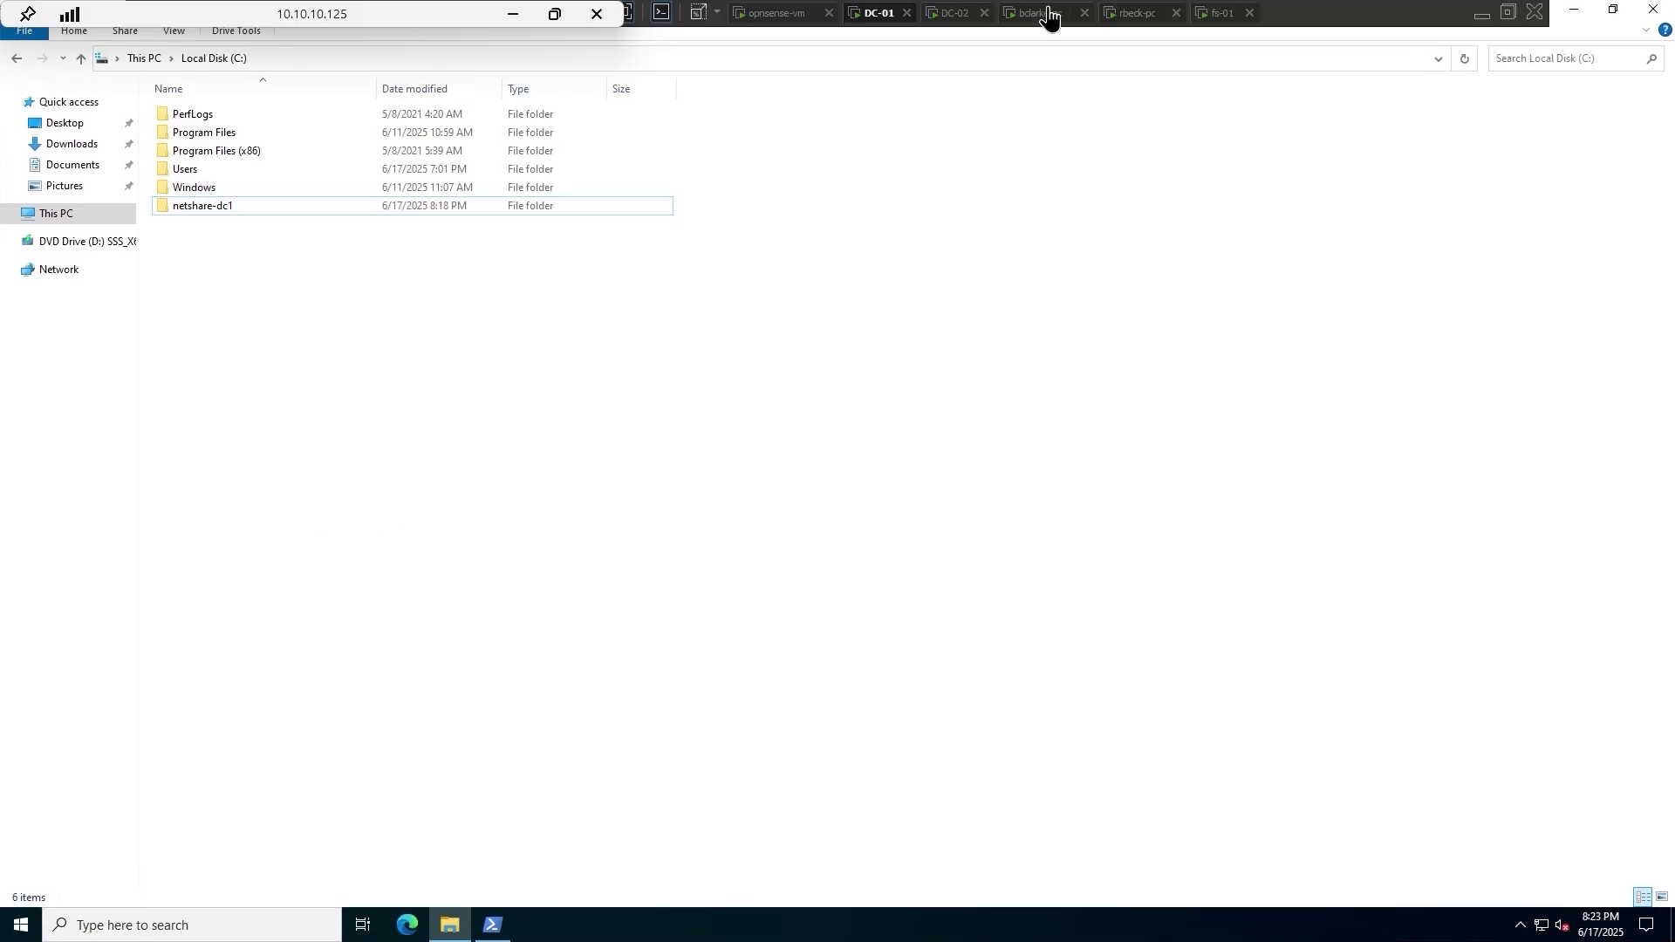
Sign in to the client virtual machine as a different domain user
click(1049, 15)
click(904, 647)
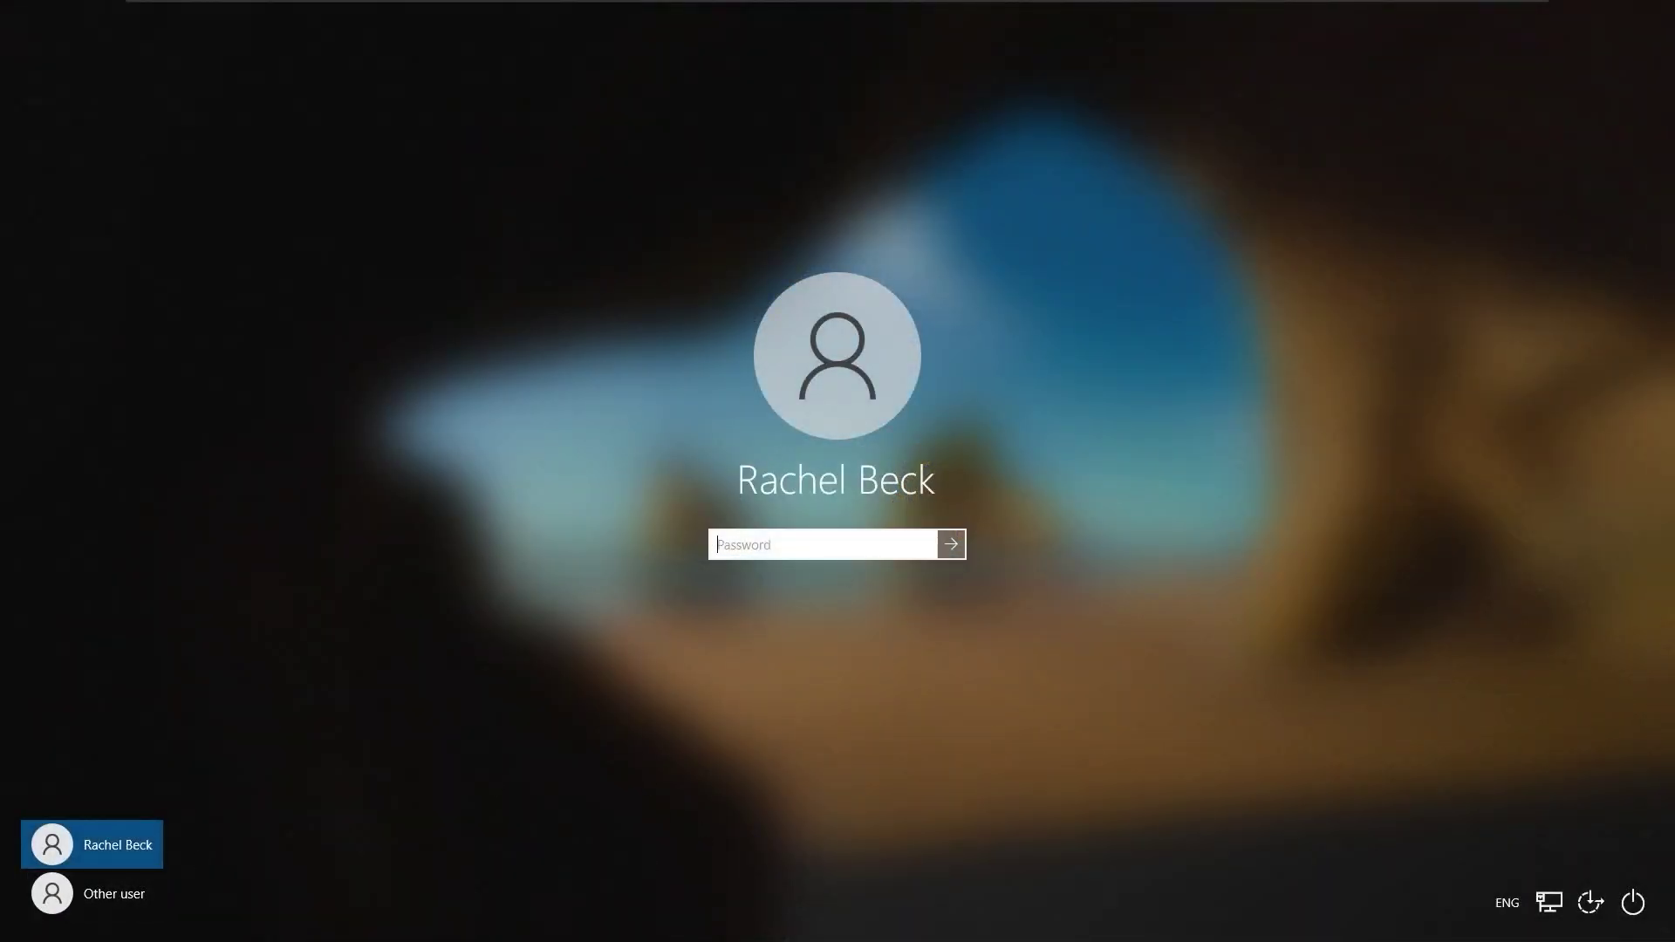
click(131, 908)
text(bru)
key(Tab)
key(Return)
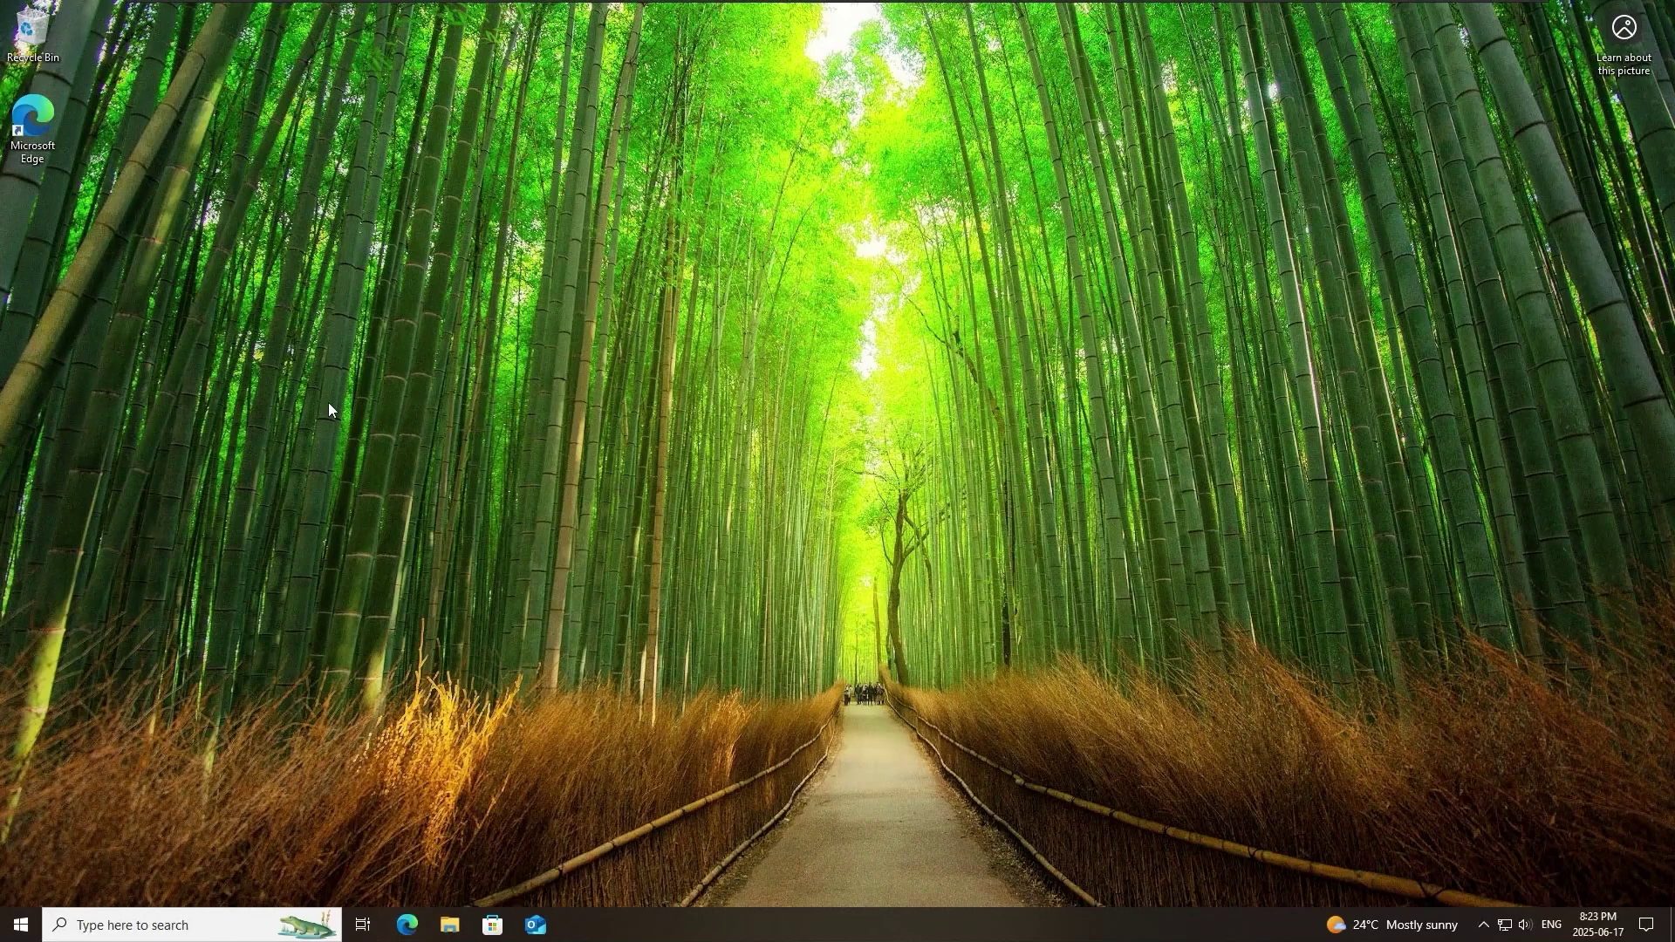
Open a maximized File Explorer and browse to the share at 172.20.20.20
click(449, 925)
click(1275, 197)
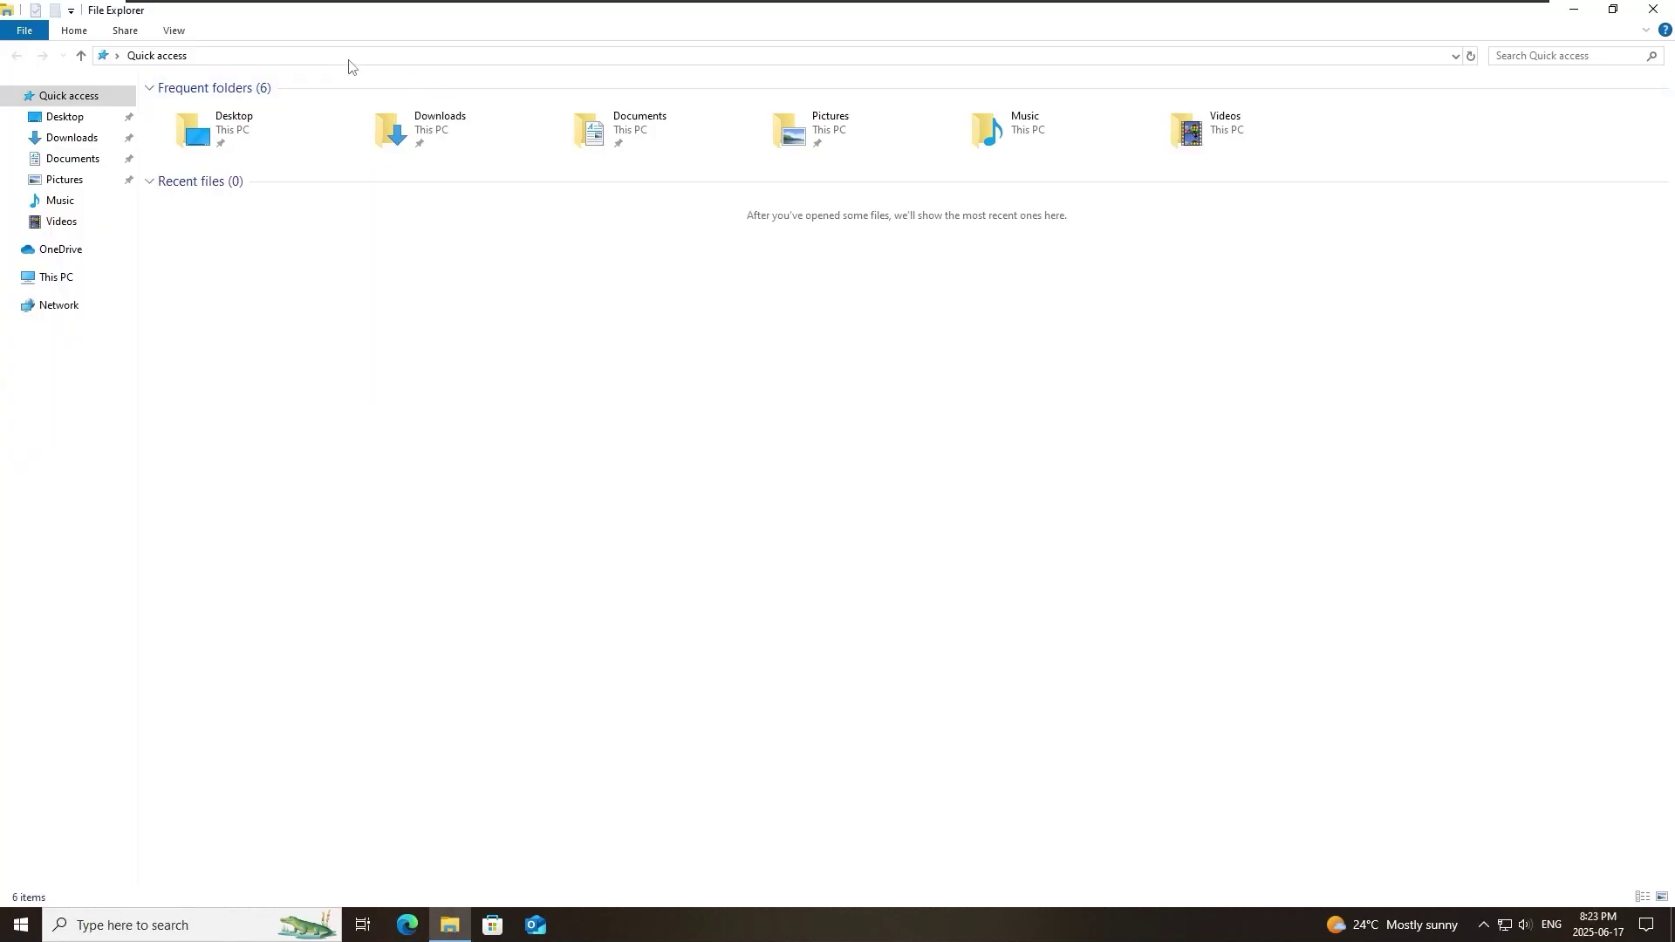
click(347, 55)
text(\\)
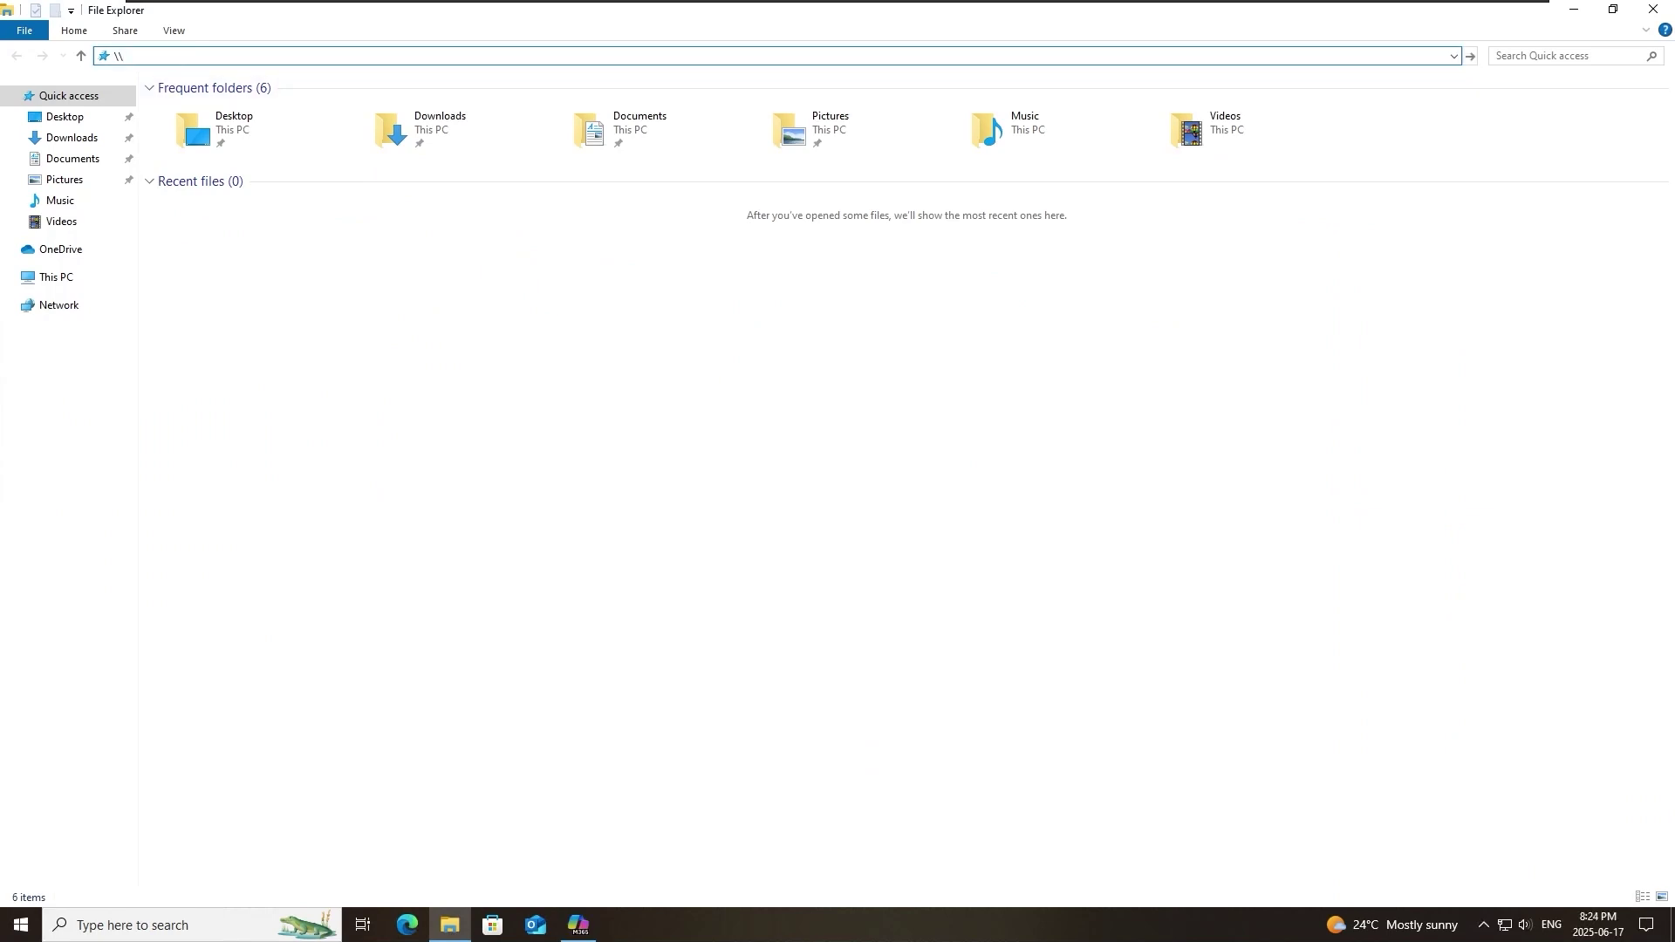
key(BackSpace)
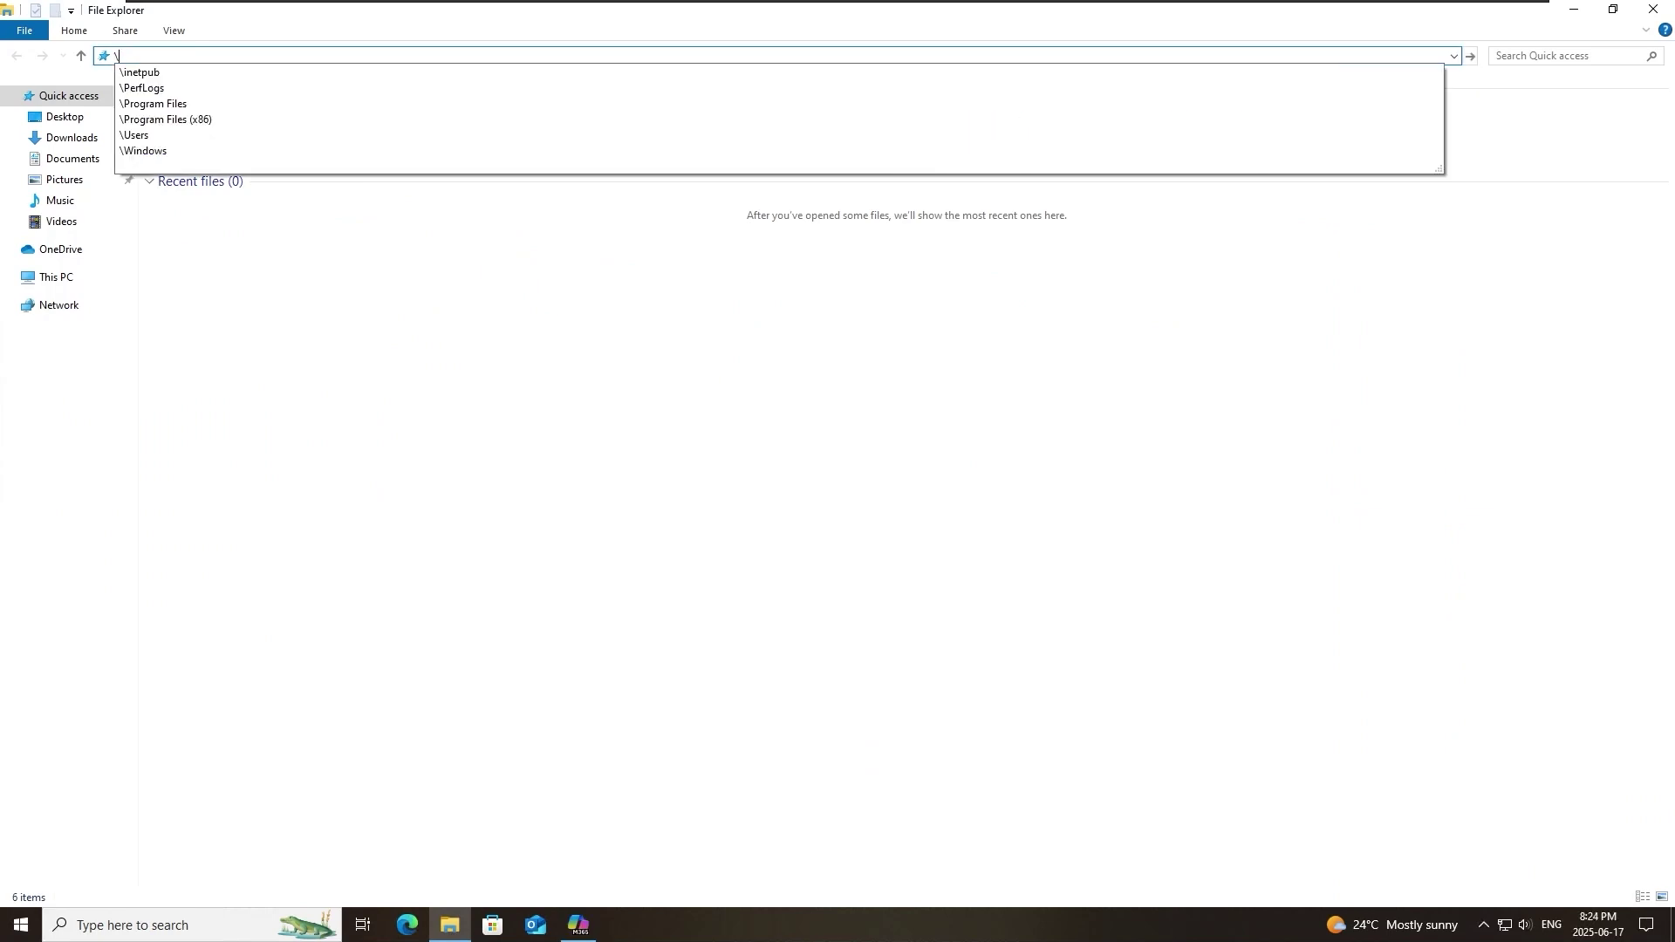
text(\172.20.)
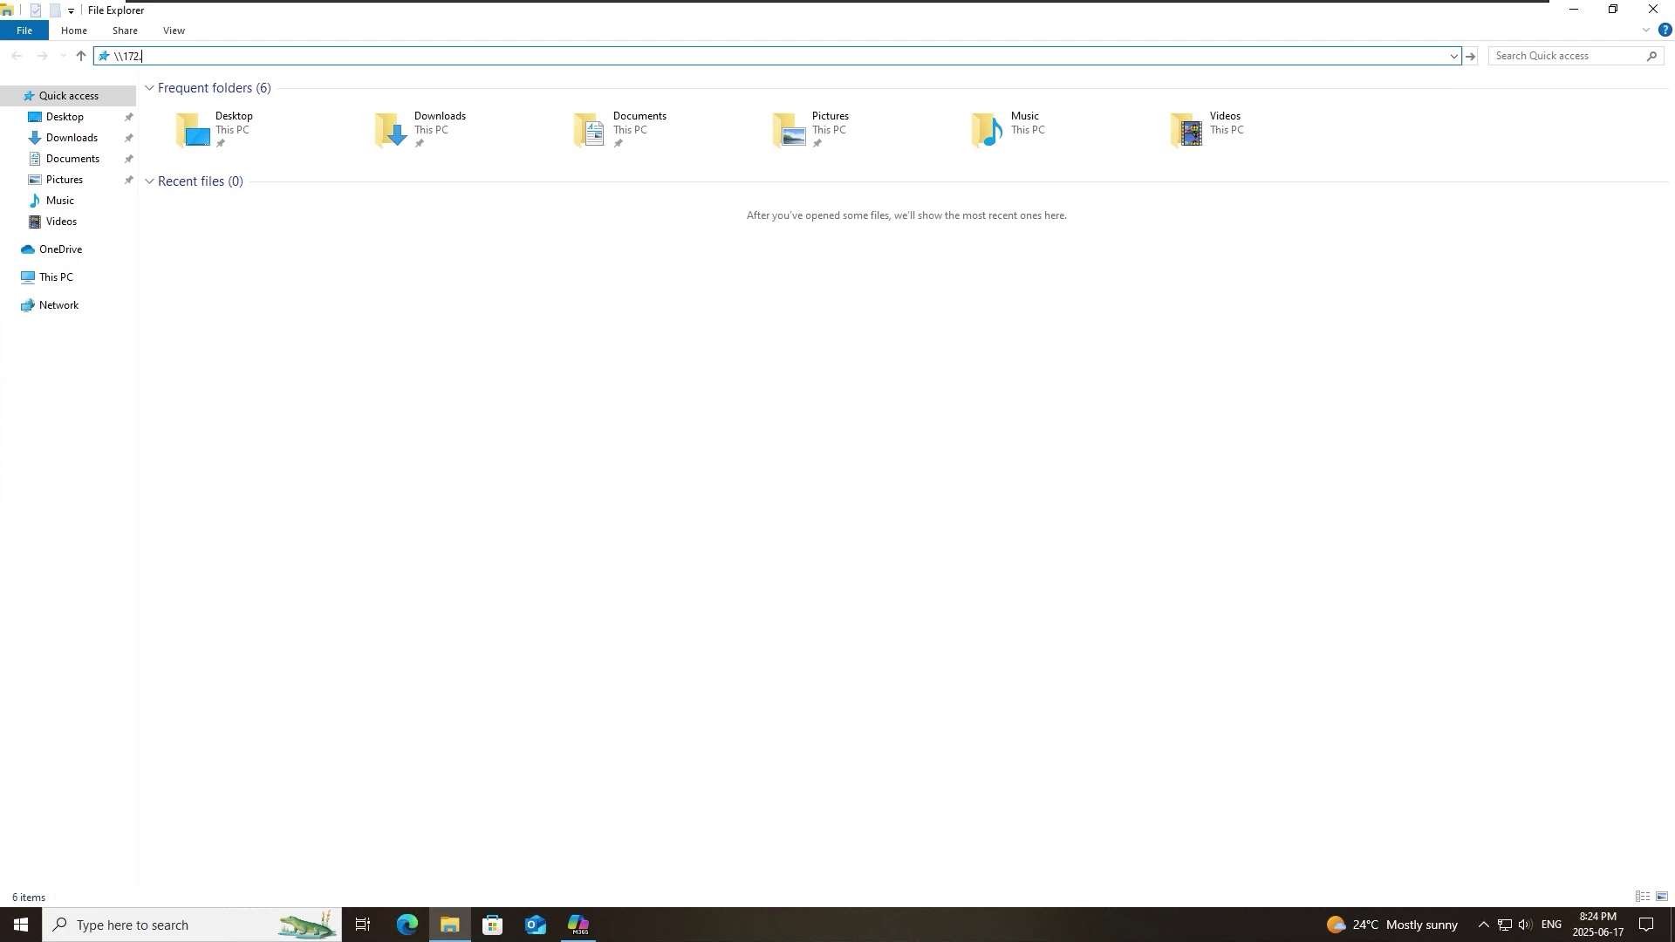
text(20\)
Create a folder named Everyones_Folder in the share and open it
right_click(426, 223)
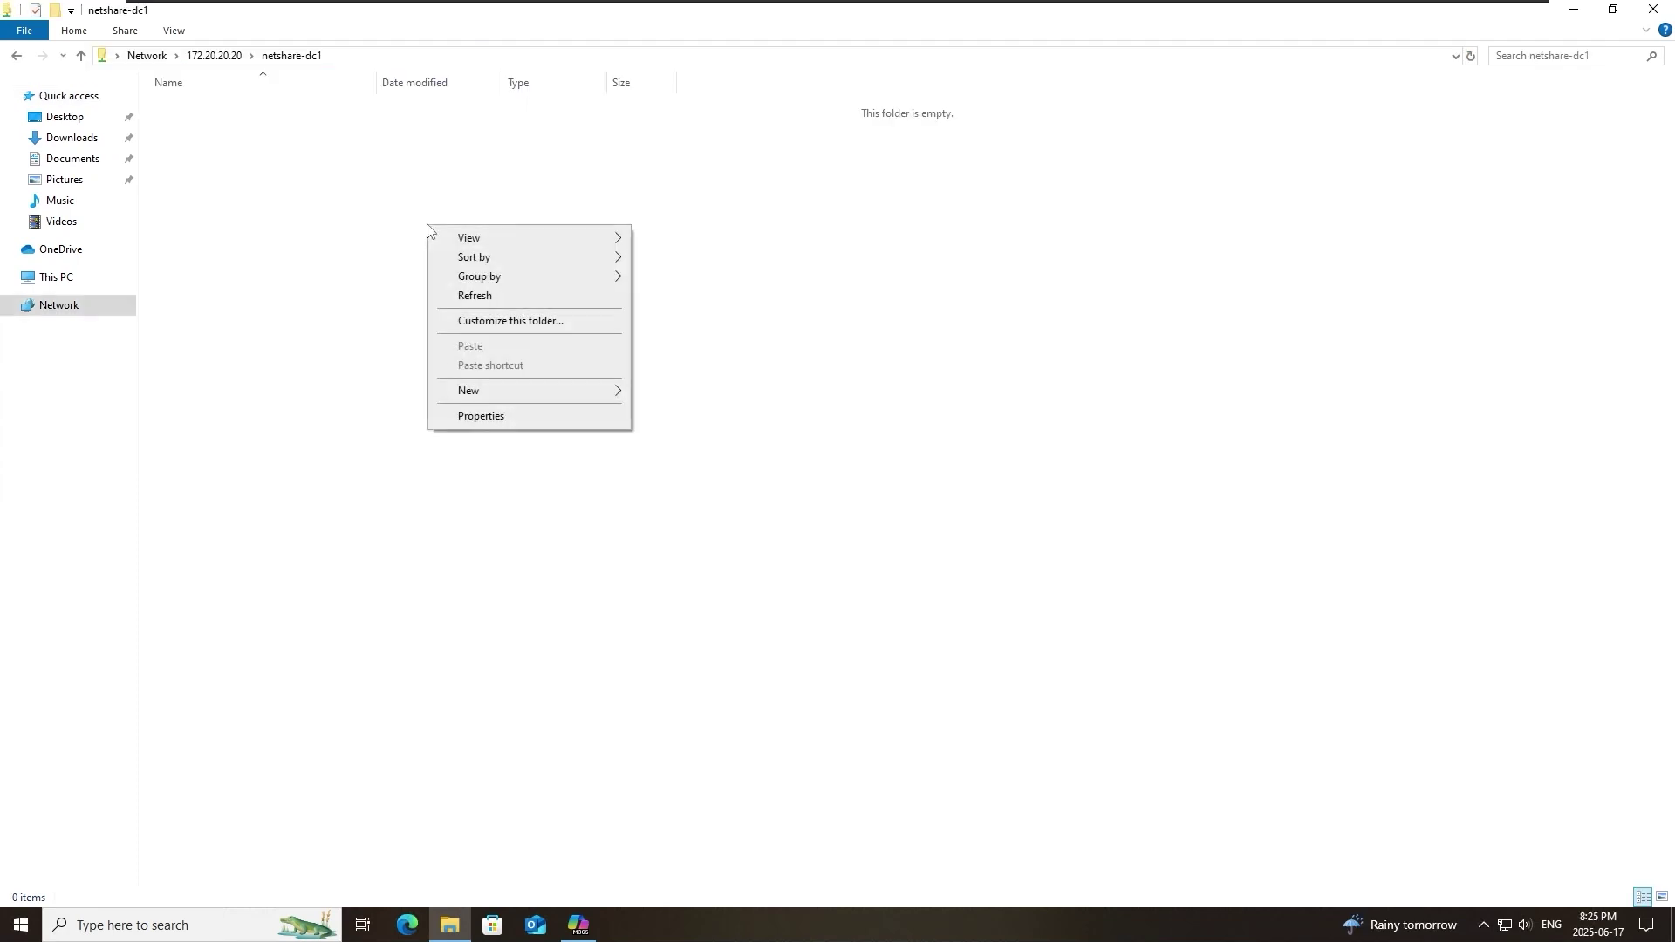
mouse_move(542, 385)
click(661, 389)
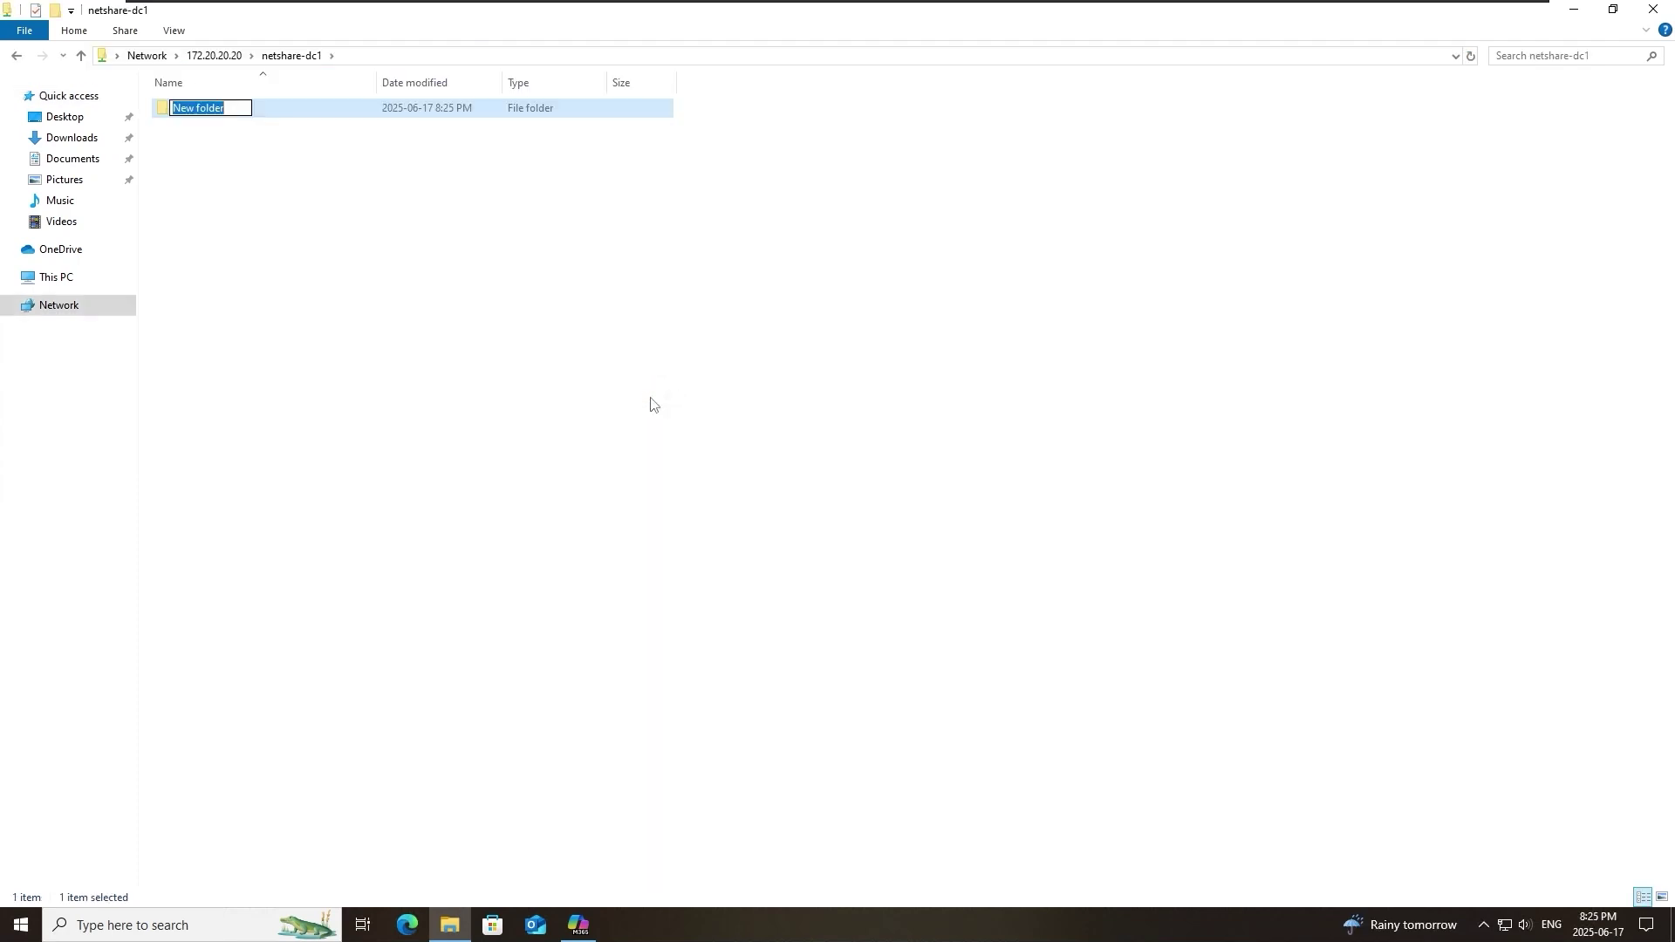
text(Everyones_Folder)
click(651, 404)
double_click(269, 116)
Create a new text document named Everyones_file inside Everyones_Folder
right_click(342, 333)
mouse_move(489, 520)
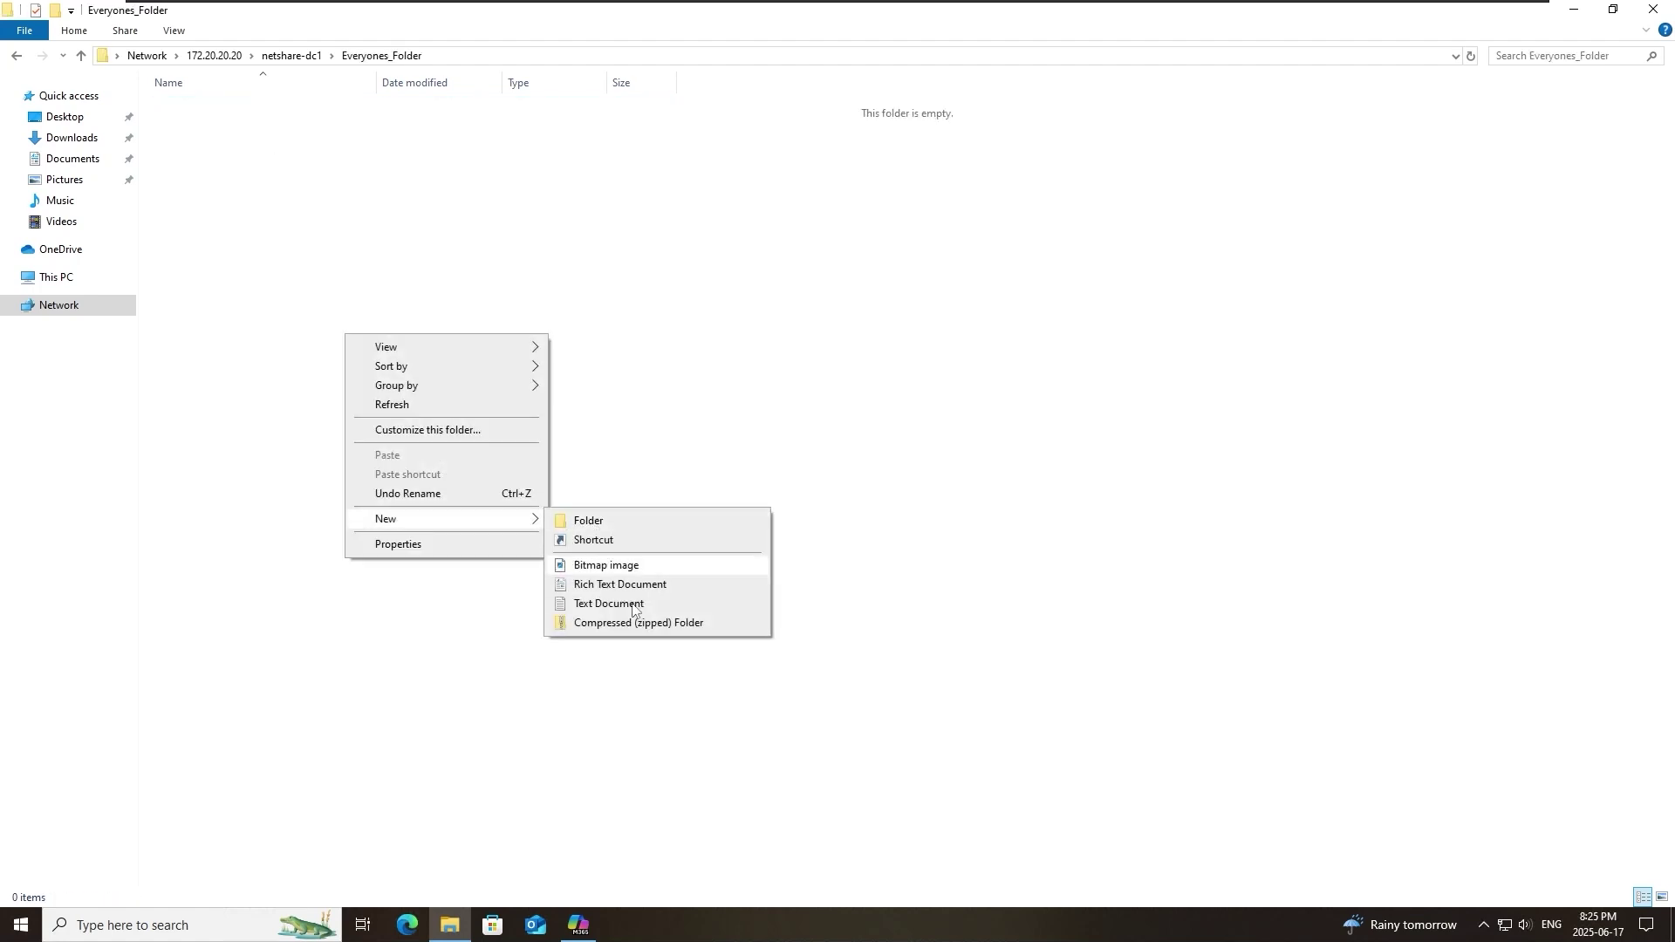
click(636, 613)
text(Everyone_)
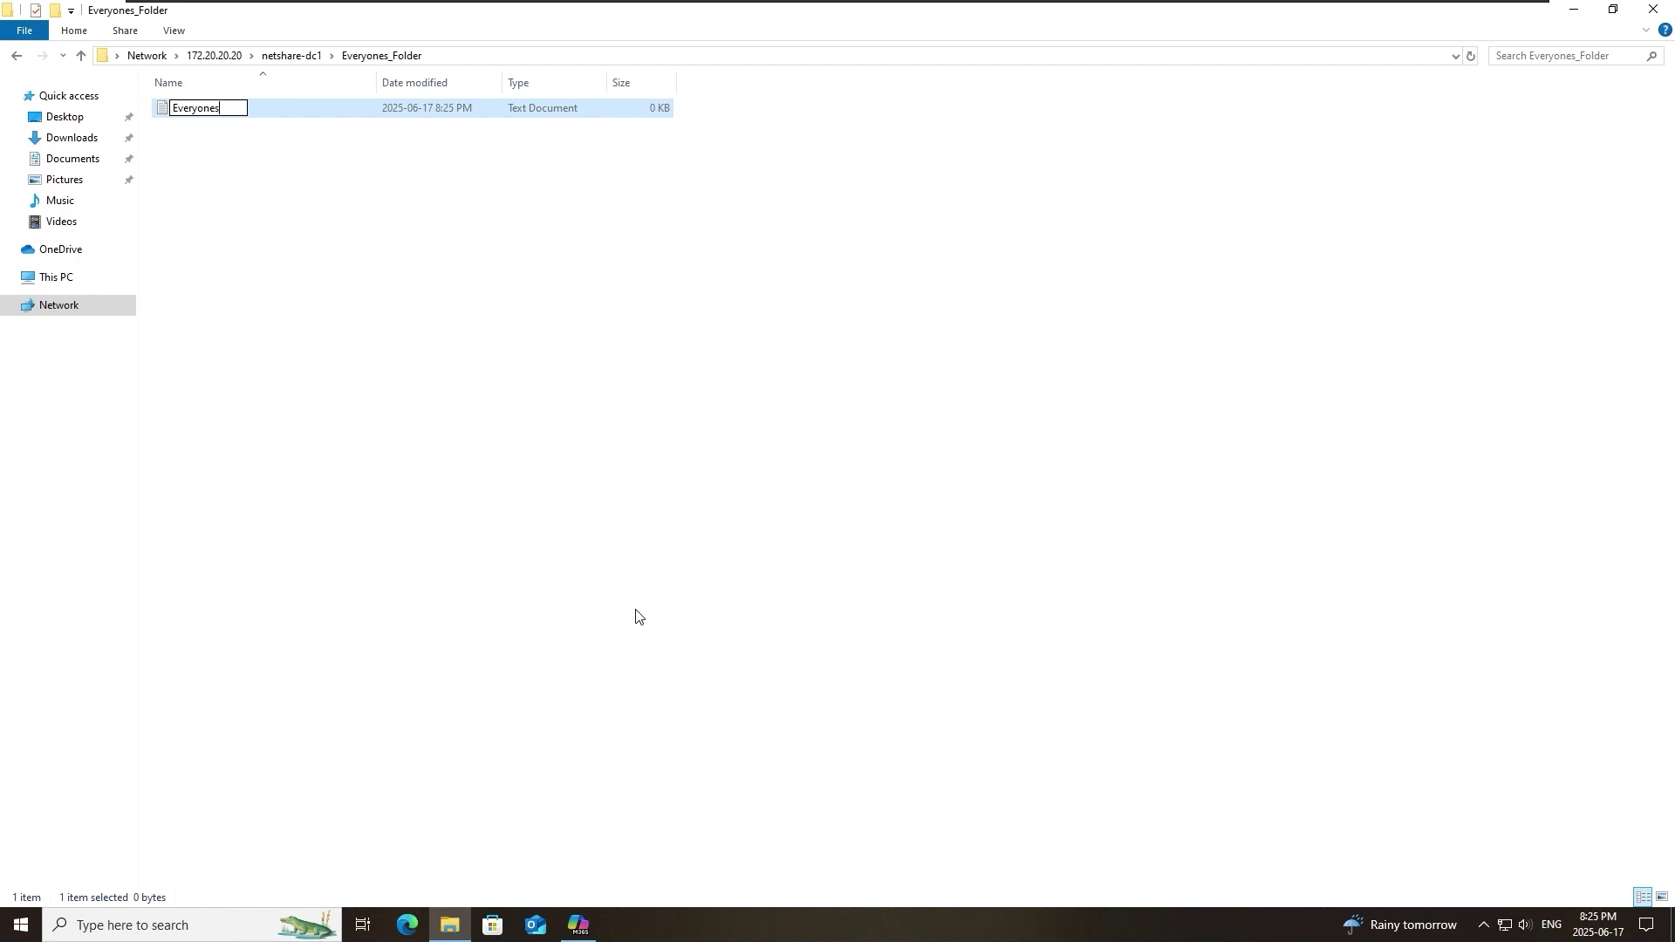
text(_file)
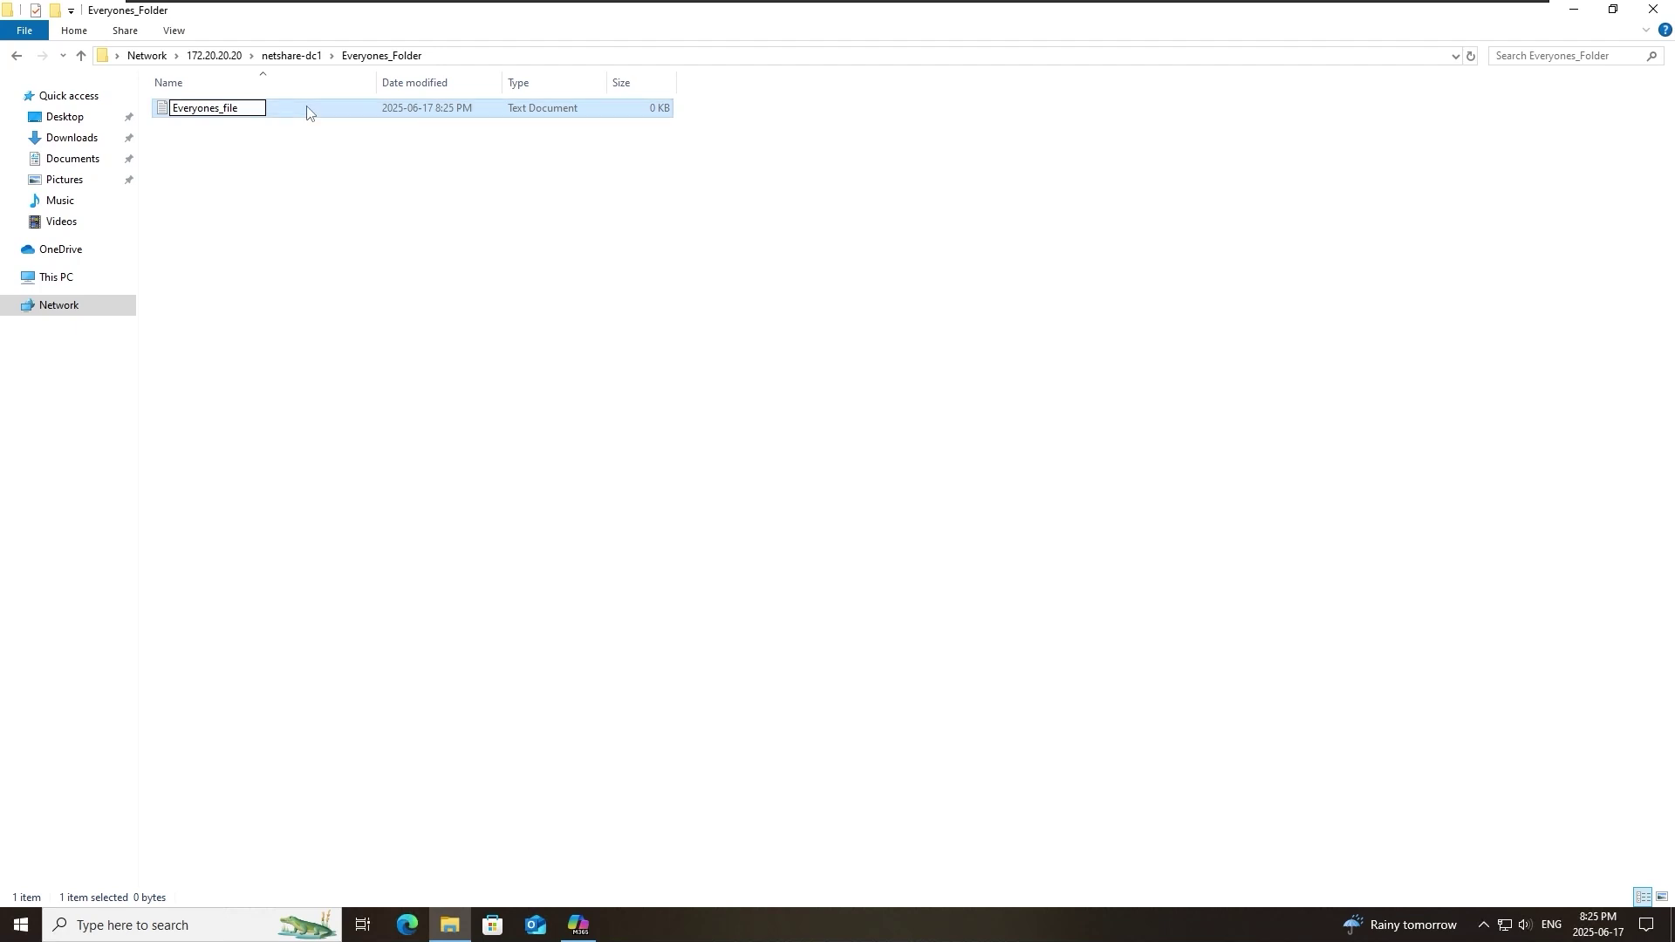
click(389, 153)
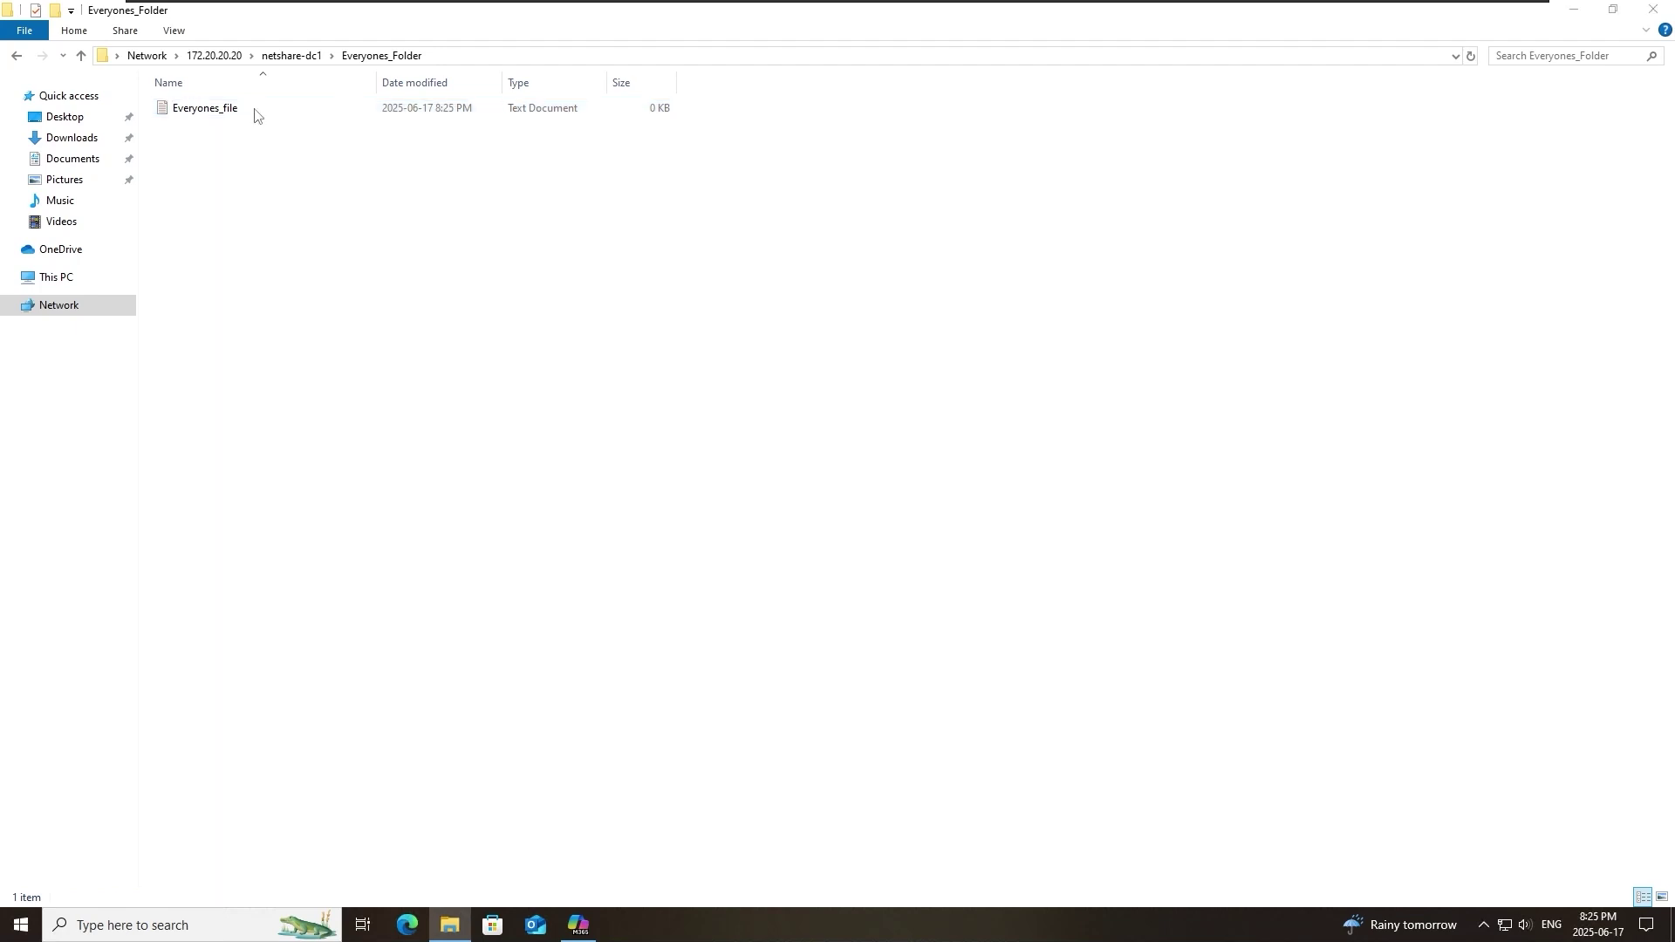
Write "This is everyone's files. Please add text." in Everyones_file, save and close Notepad
right_click(234, 110)
click(261, 123)
text(This)
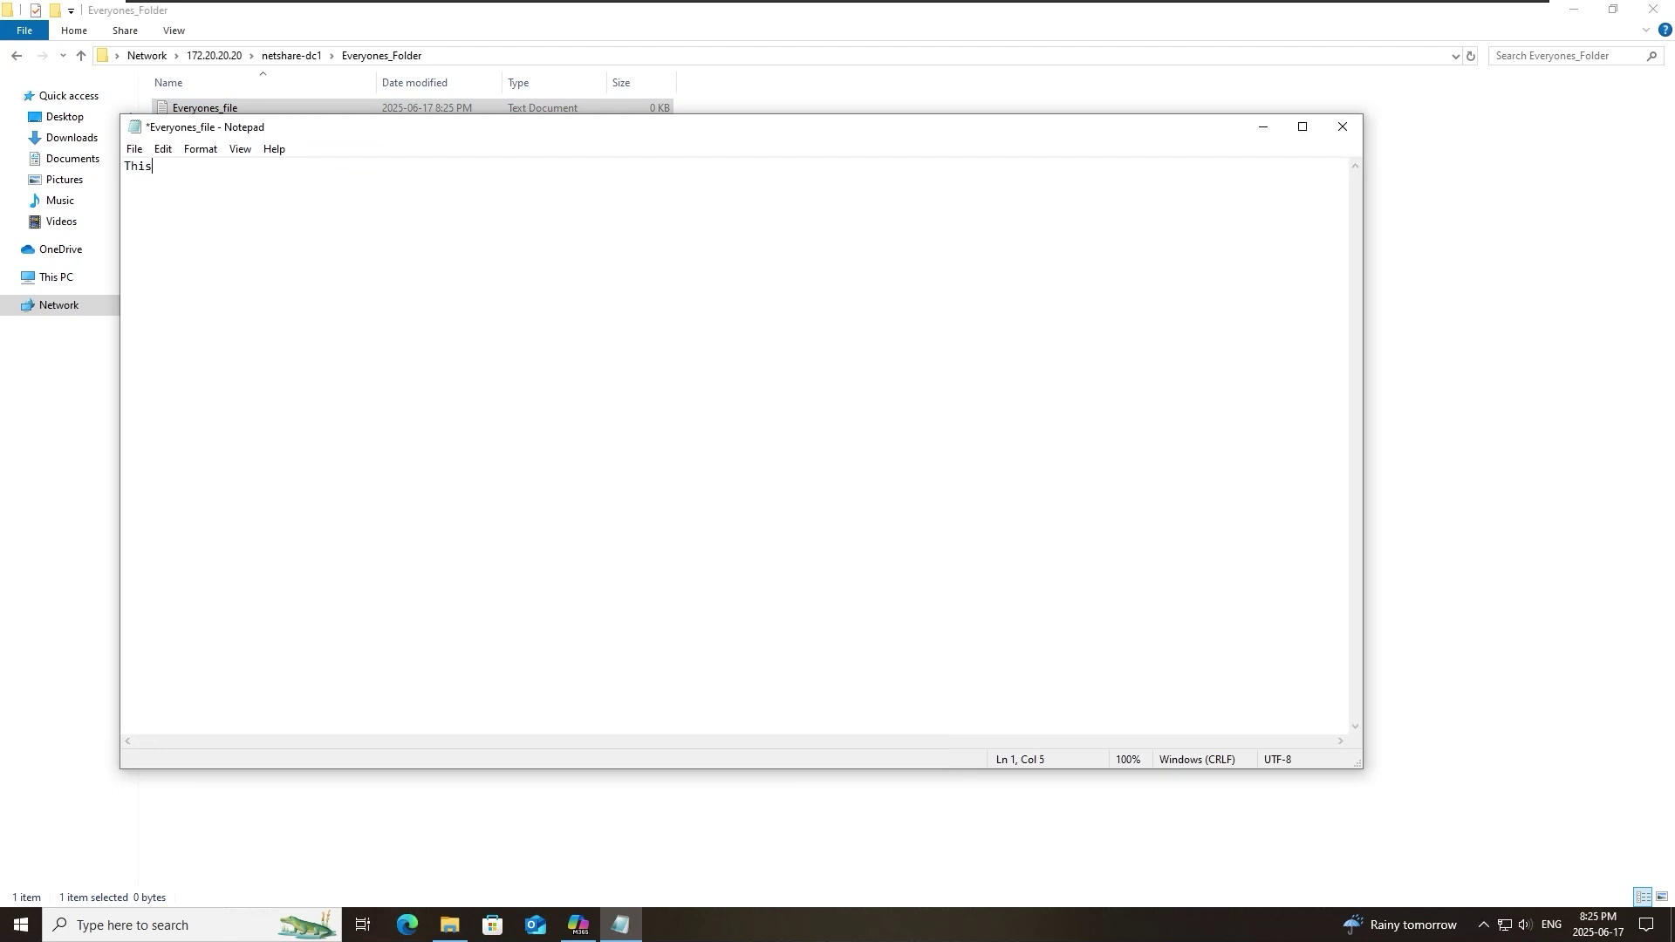
text( is everyone's files. Please add texdt.)
key(BackSpace)
key(BackSpace)
key(BackSpace)
text(t.)
click(134, 148)
click(153, 226)
click(1342, 126)
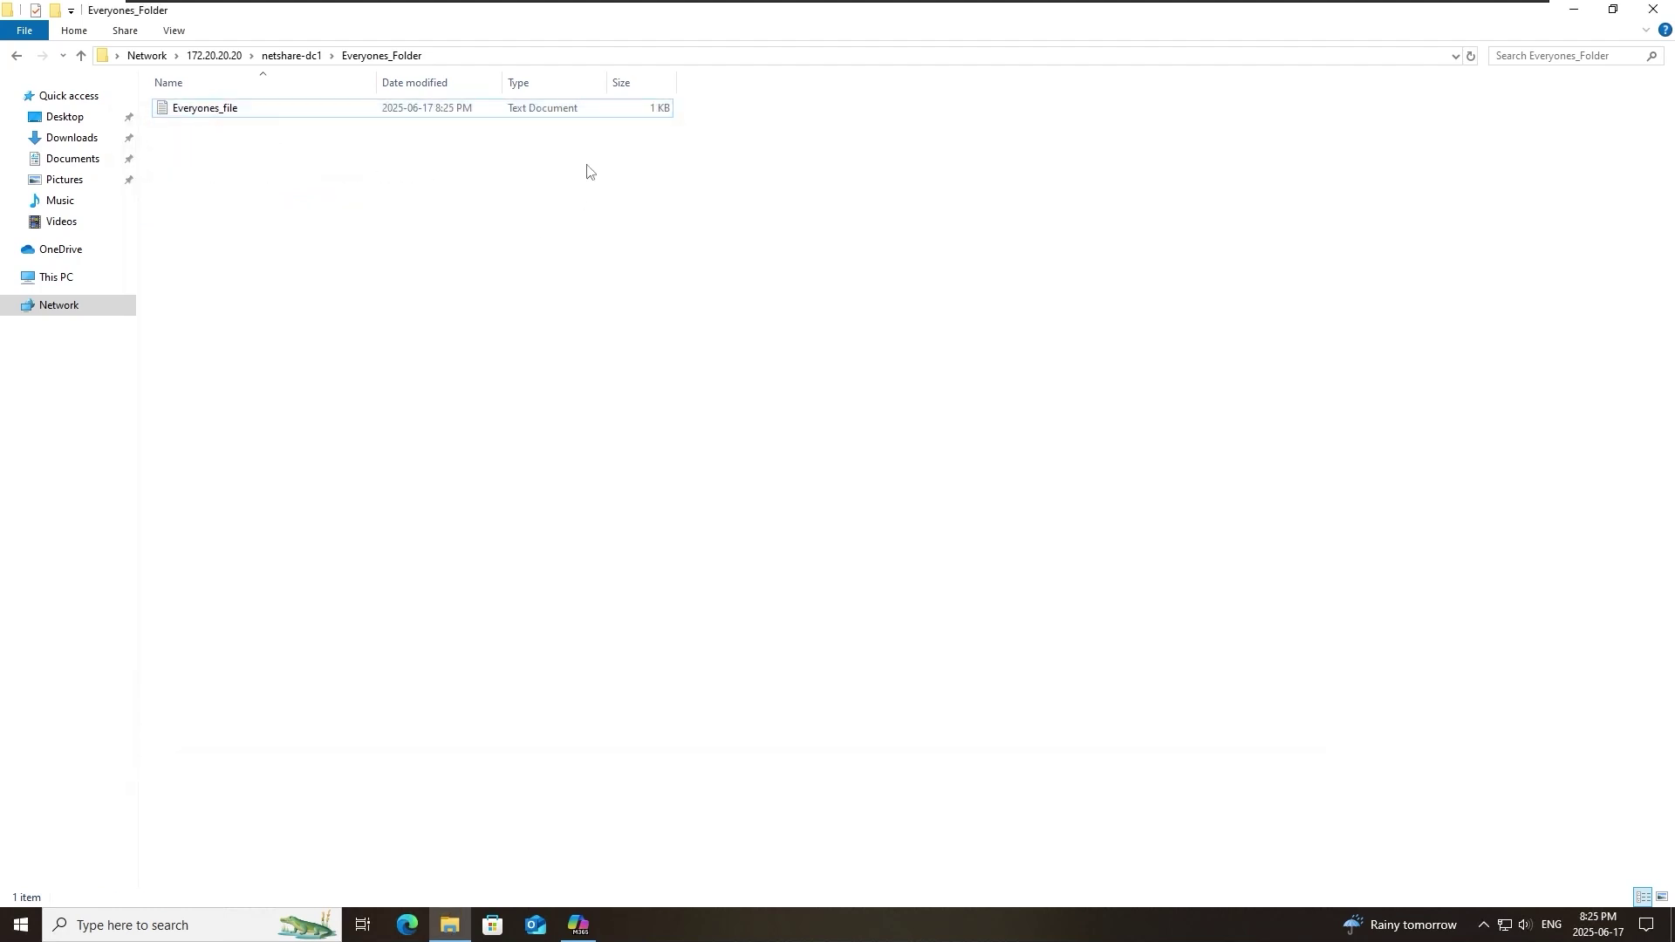
Map \\172.20.20.20\netshare-dc1 as network drive Z:
click(61, 288)
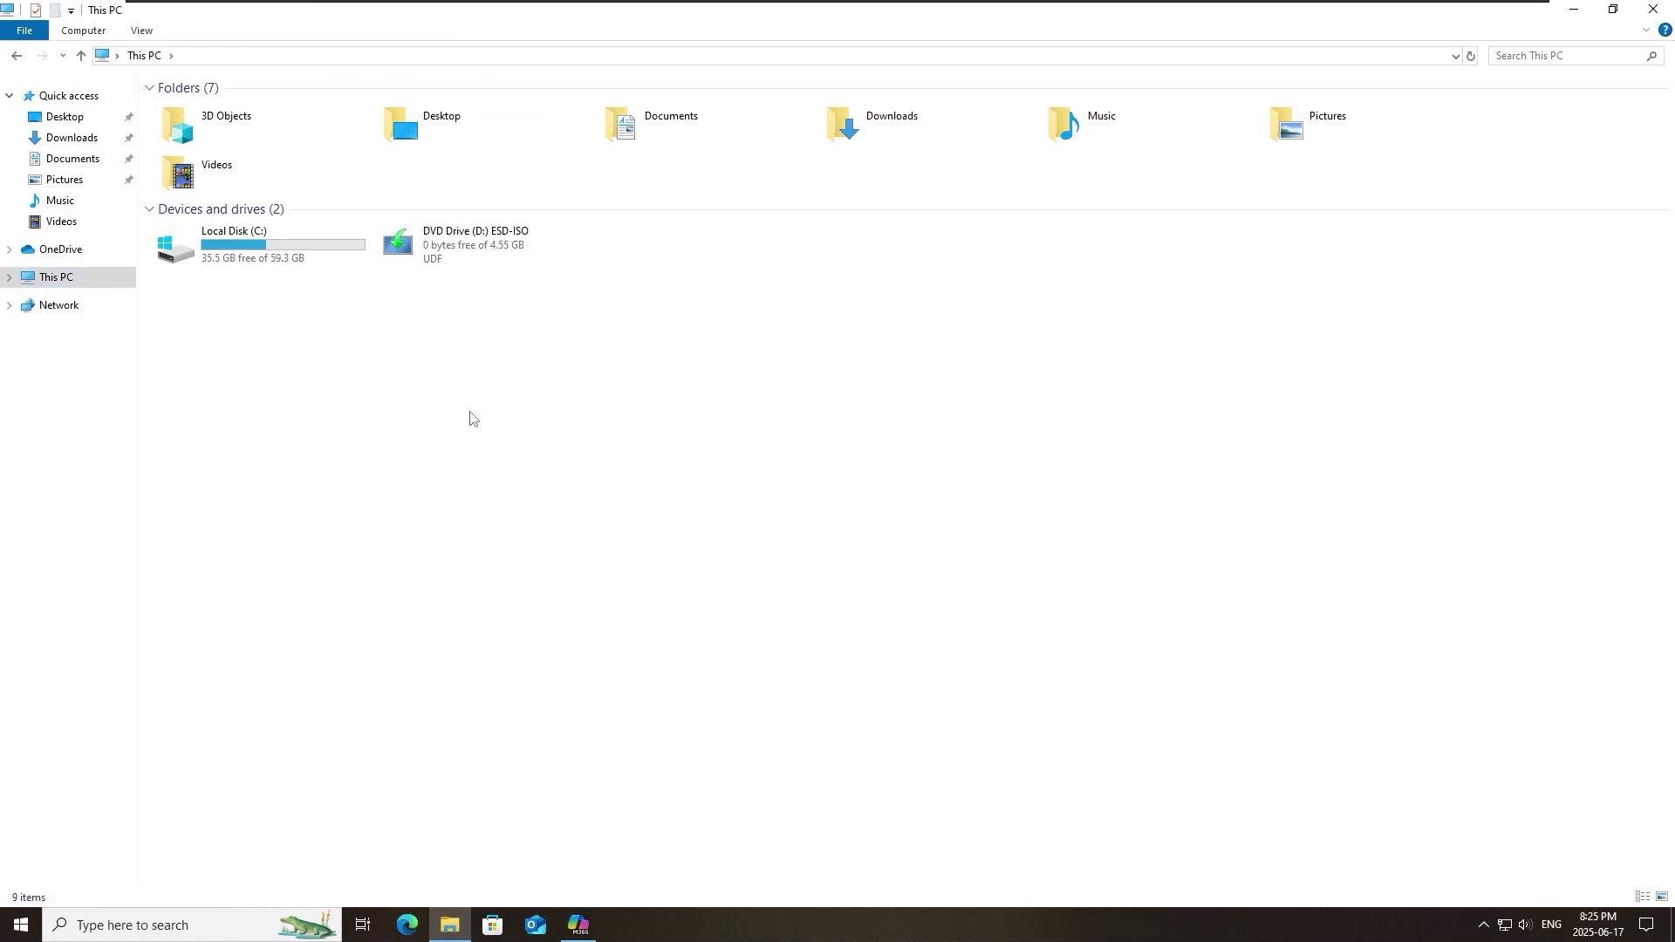
right_click(77, 280)
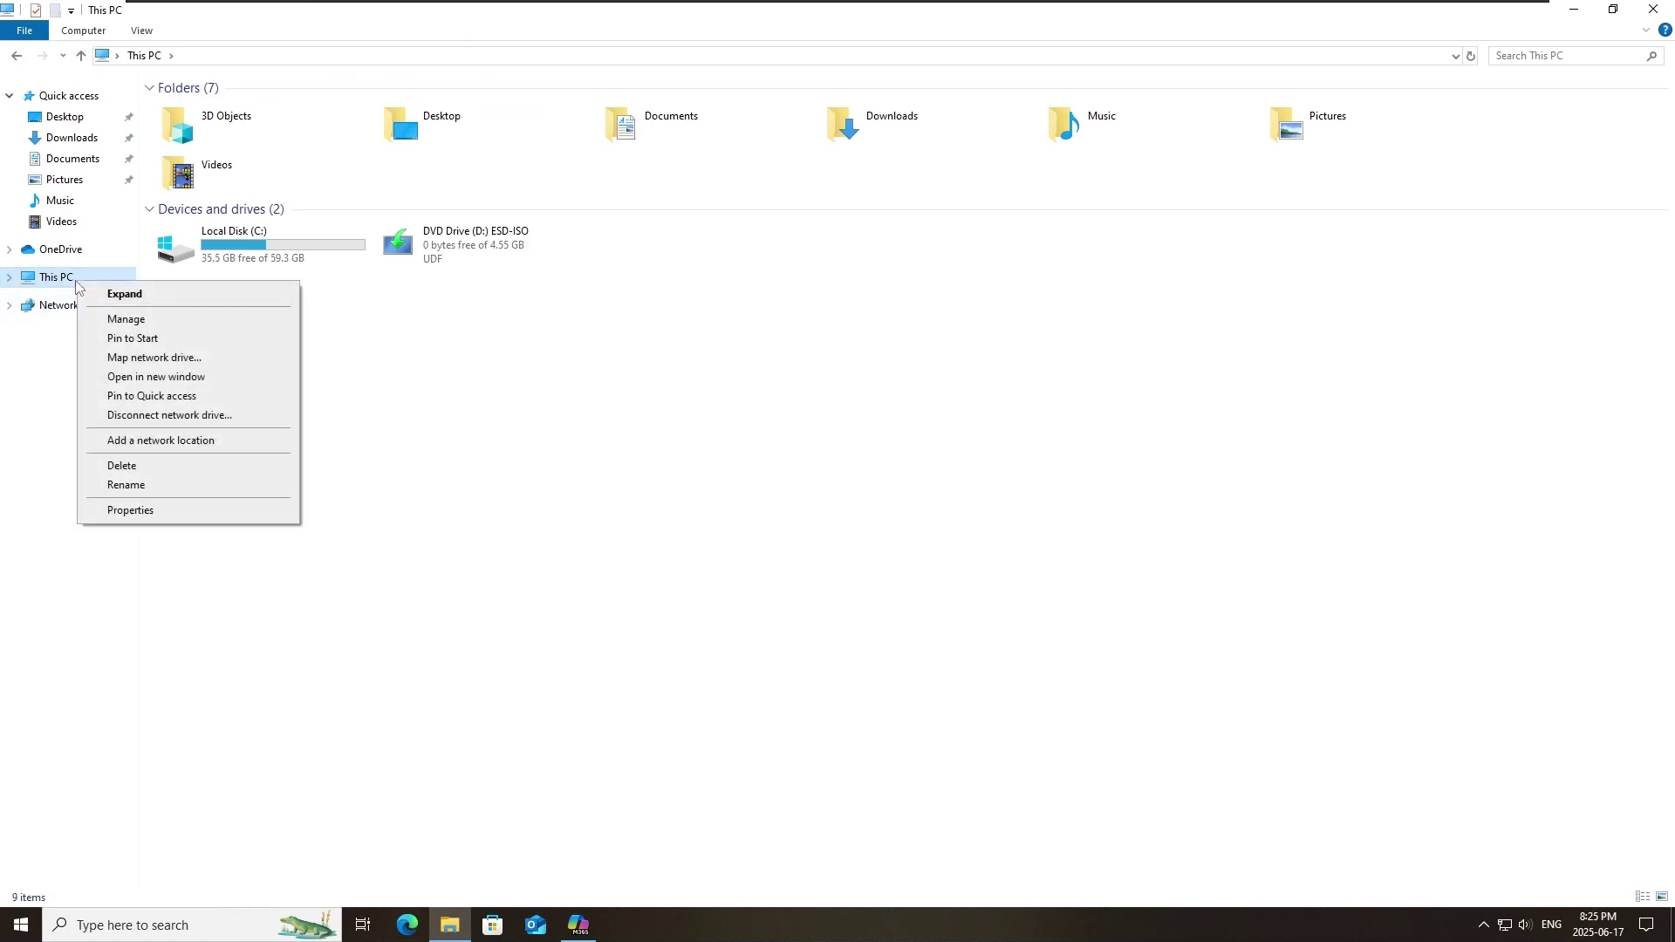
click(205, 364)
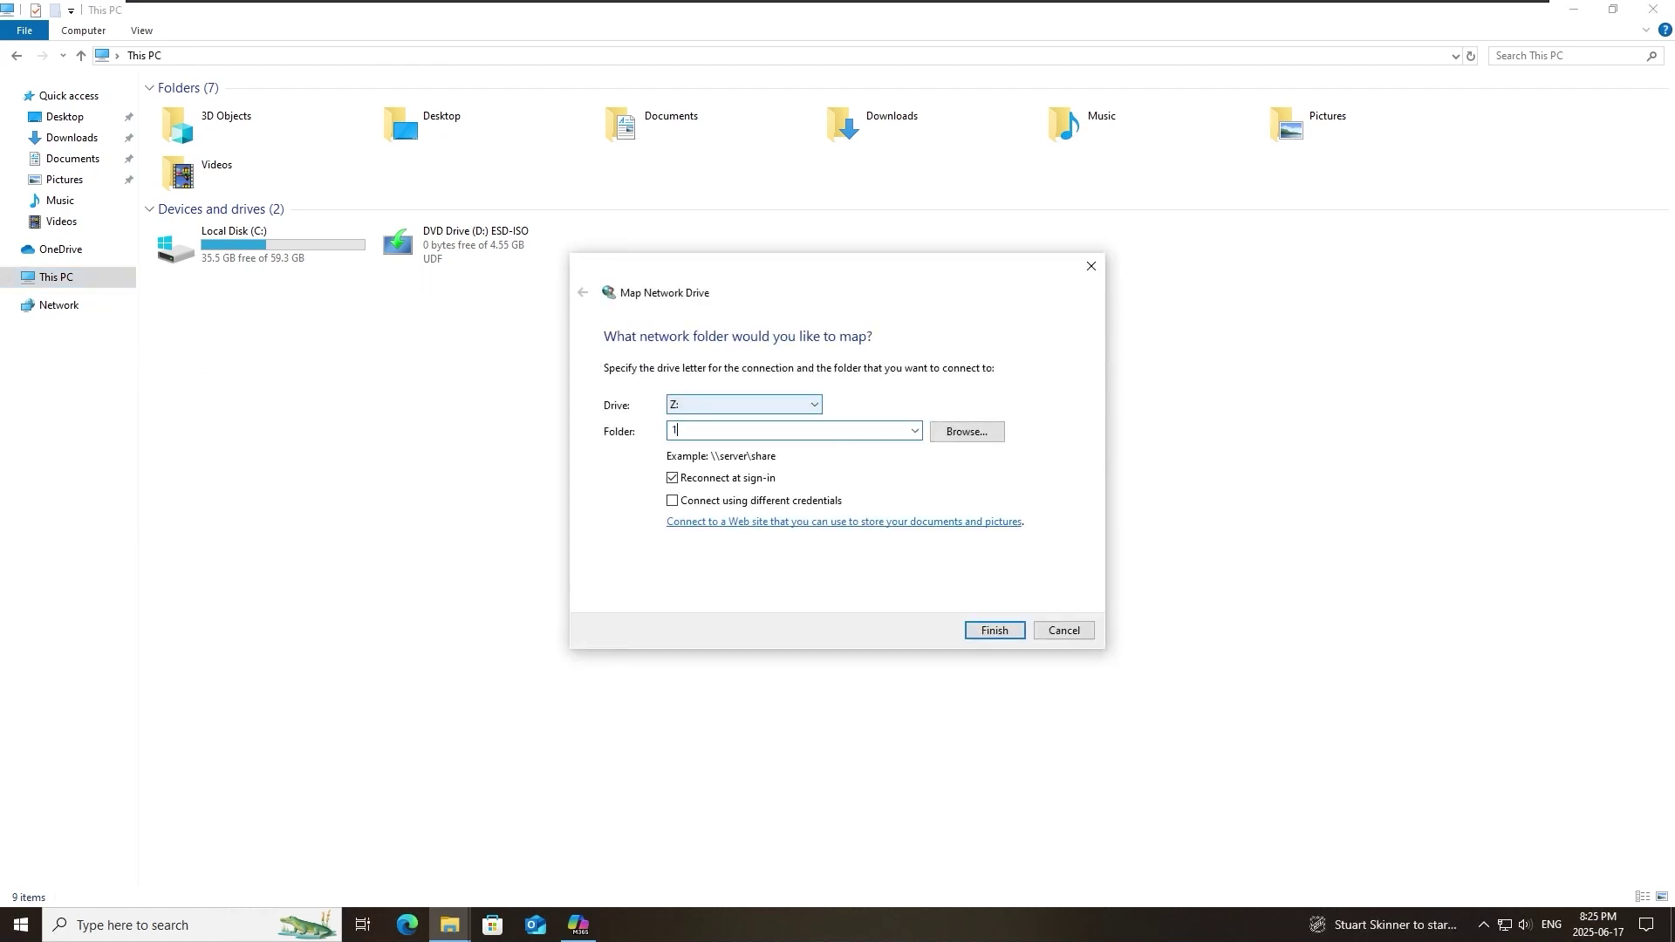
text(\\172.20.20.20\netshare-dc1)
click(1012, 636)
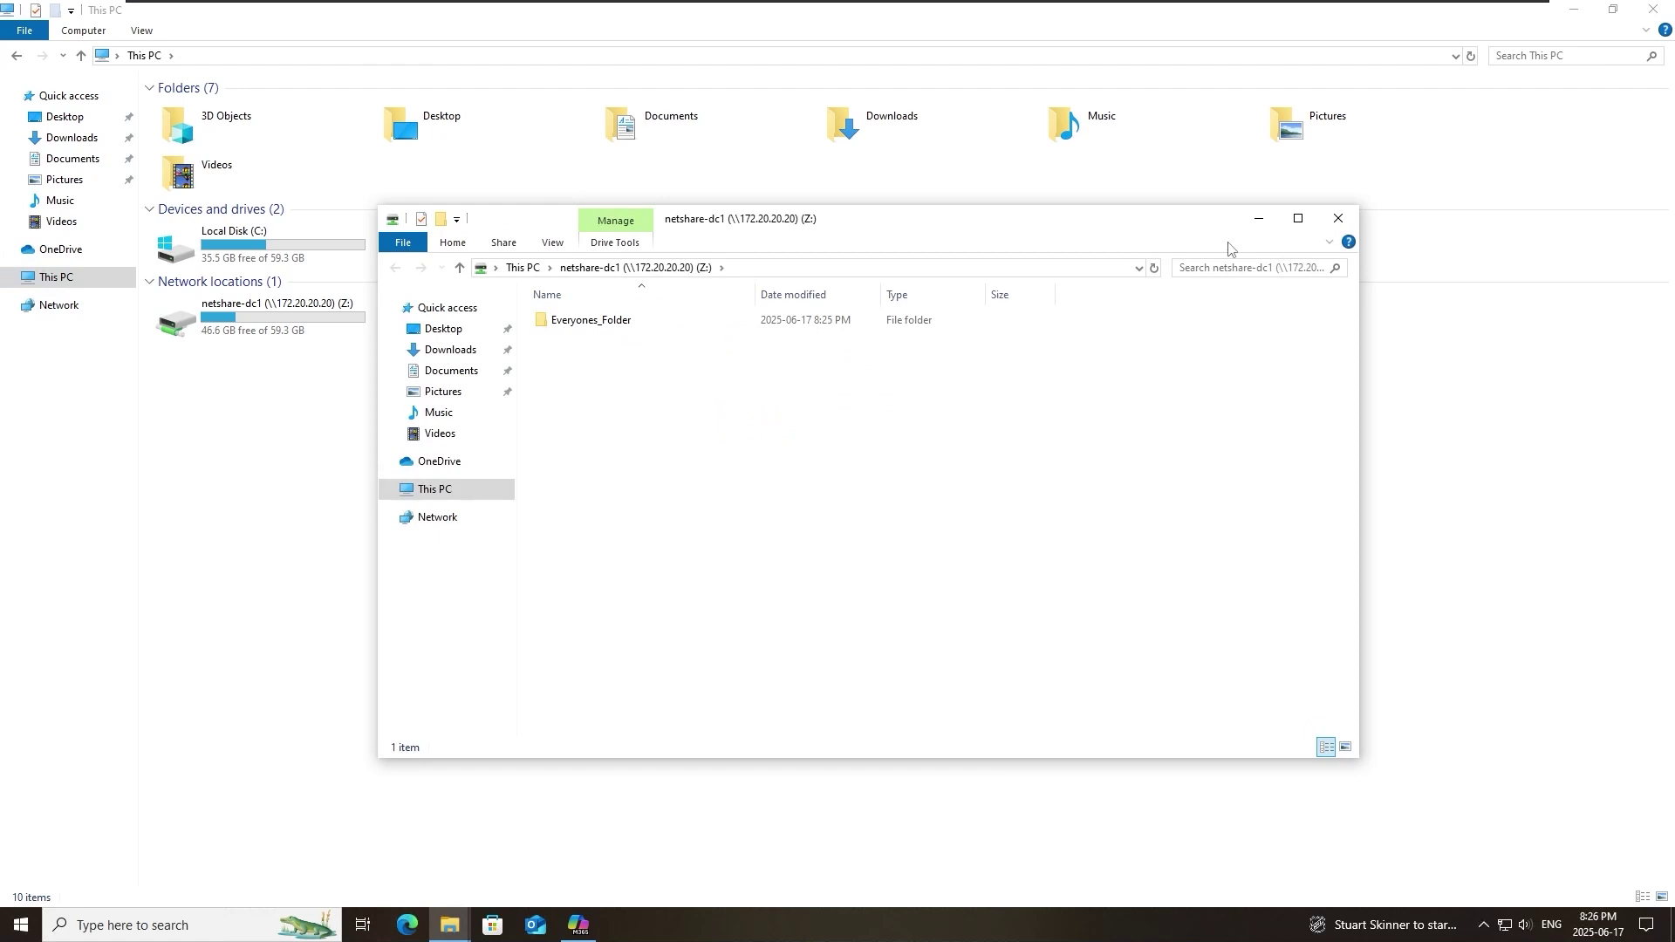
click(1260, 218)
Create Bruce_Folder inside Everyones_Folder on the Z: drive
double_click(304, 336)
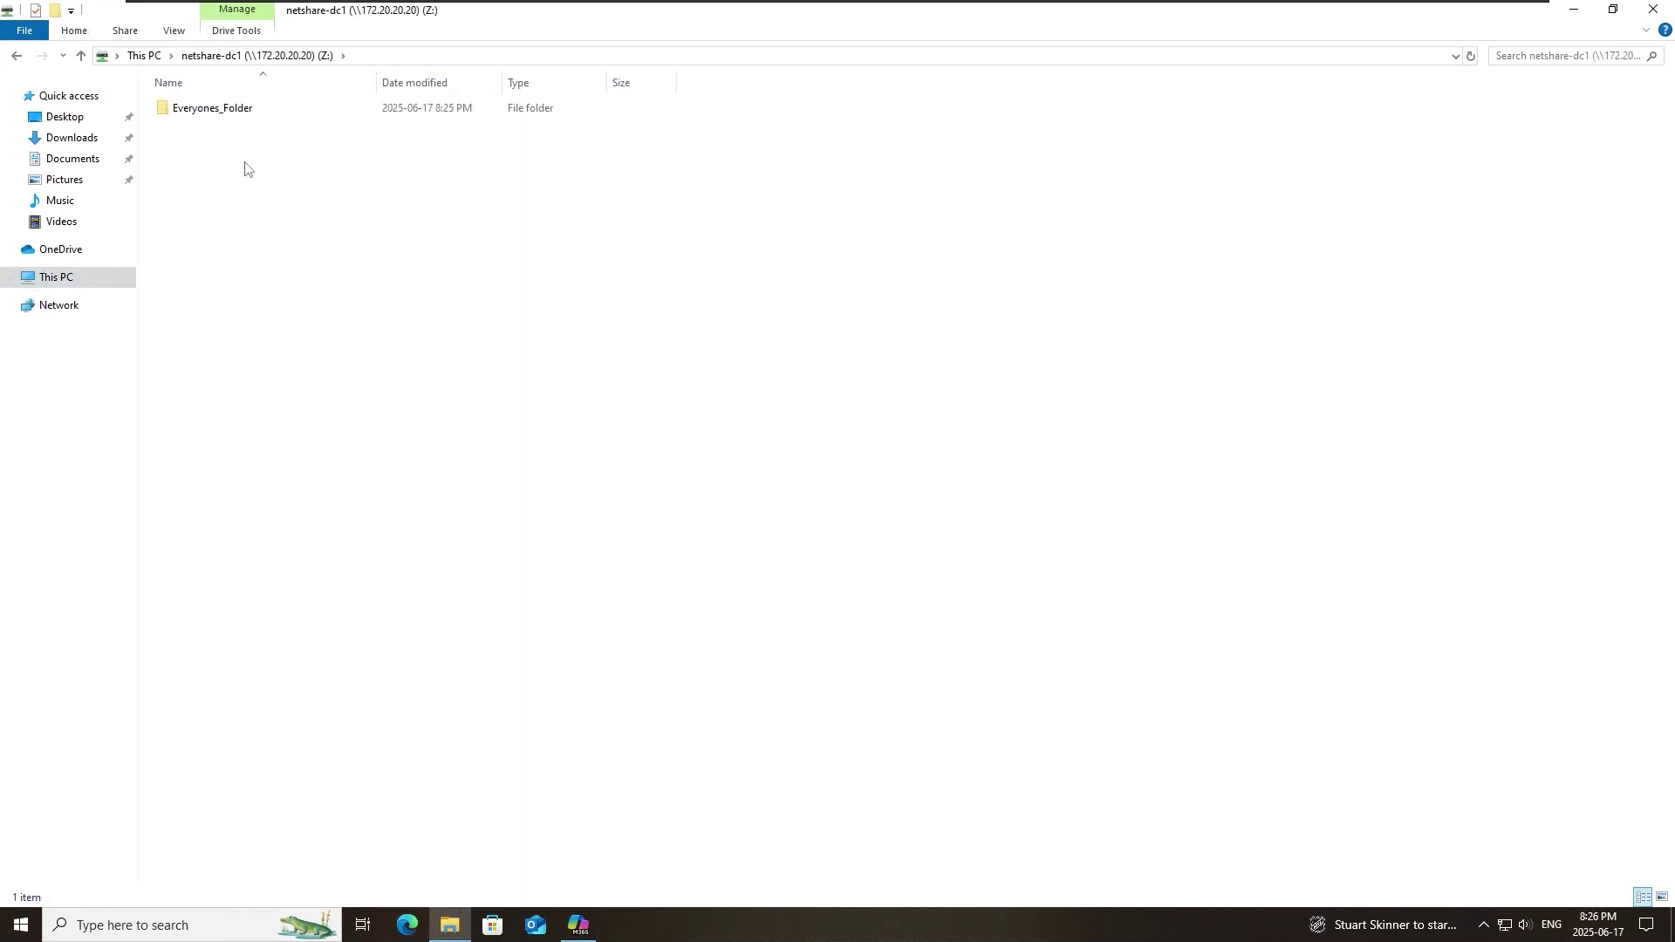
double_click(209, 108)
right_click(280, 262)
mouse_move(437, 448)
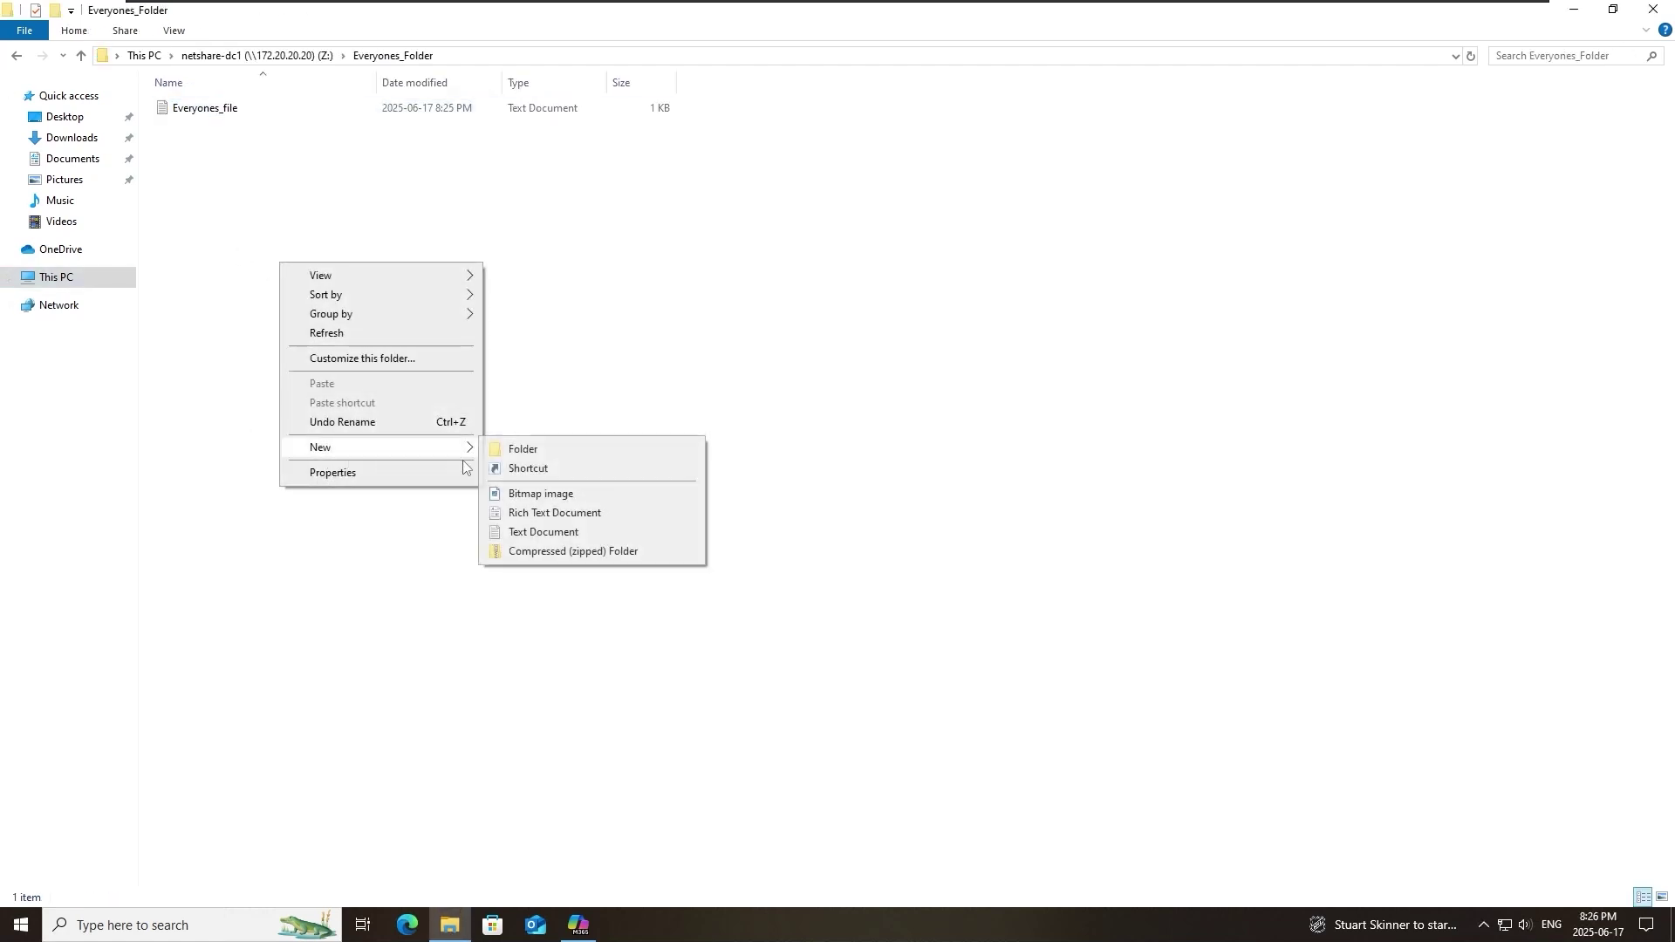
click(576, 450)
key(BackSpace)
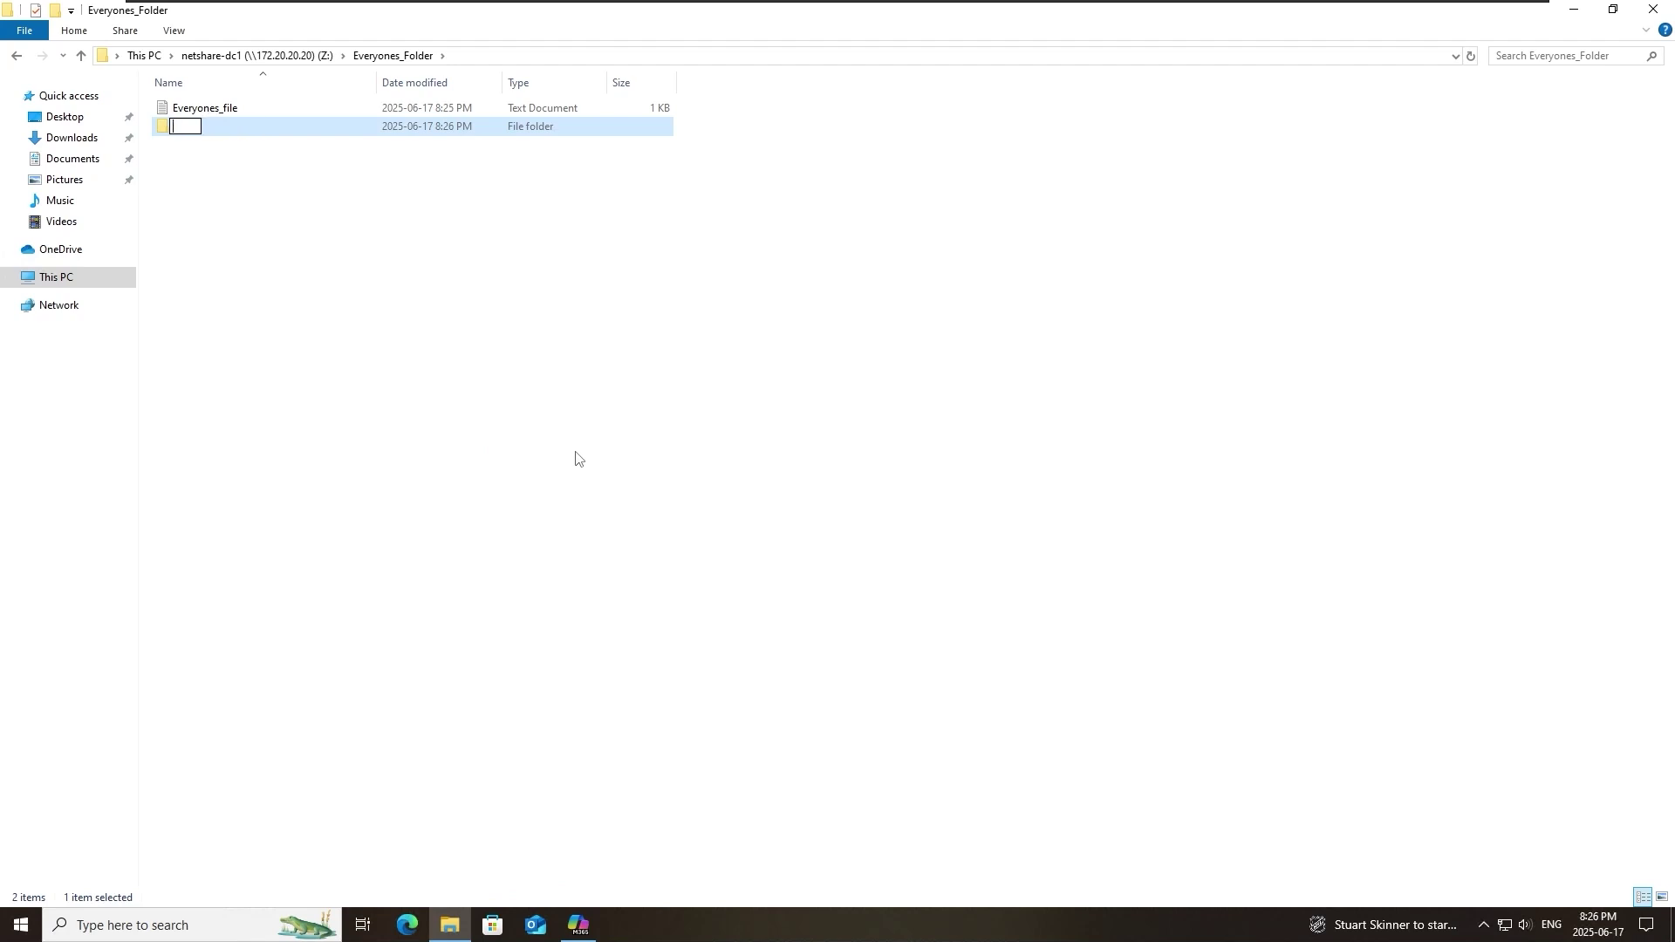
text(Bruce_Folder)
click(576, 454)
Switch to the other client virtual machine and sign in with its password
mouse_move(766, 11)
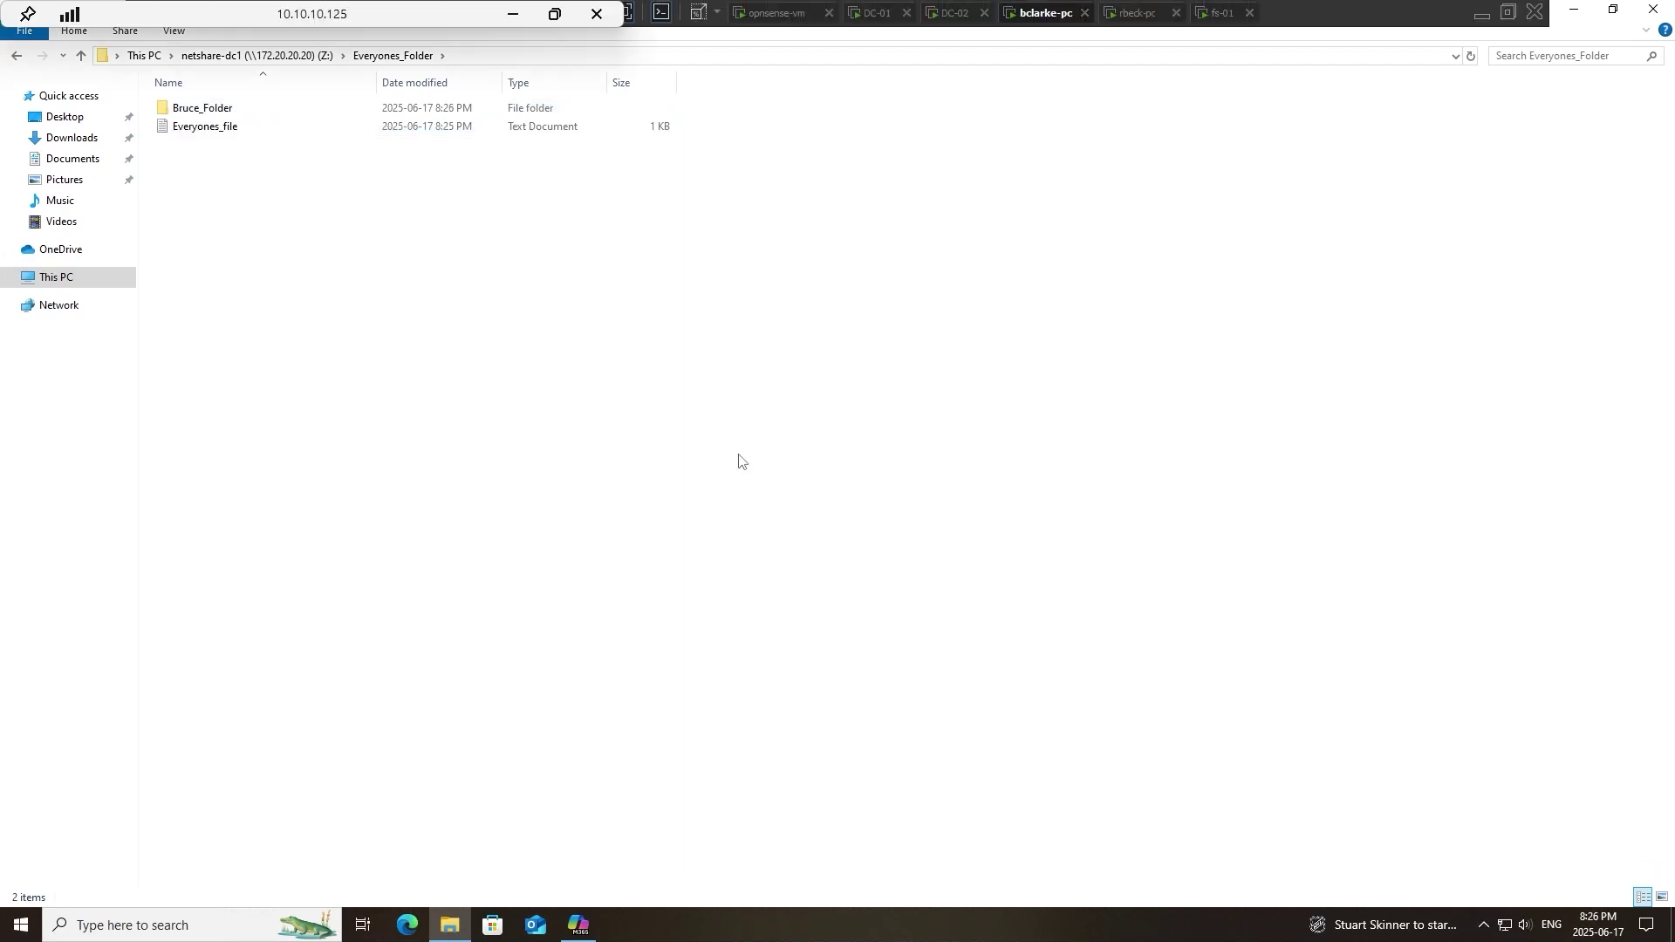
click(1170, 10)
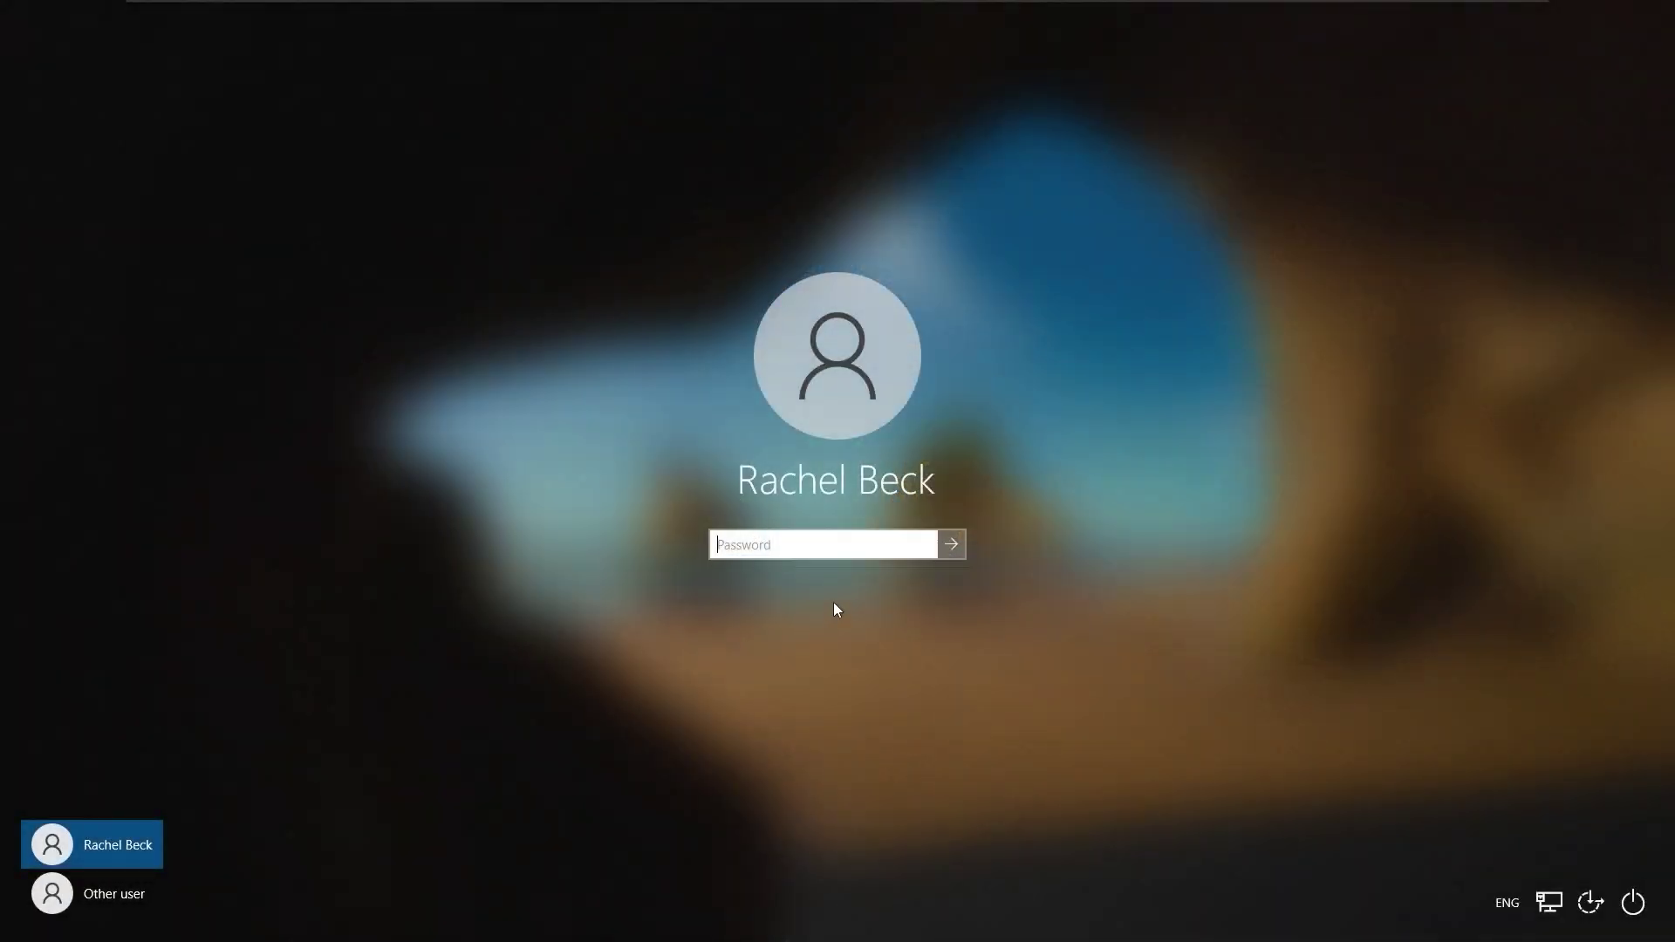
text(********)
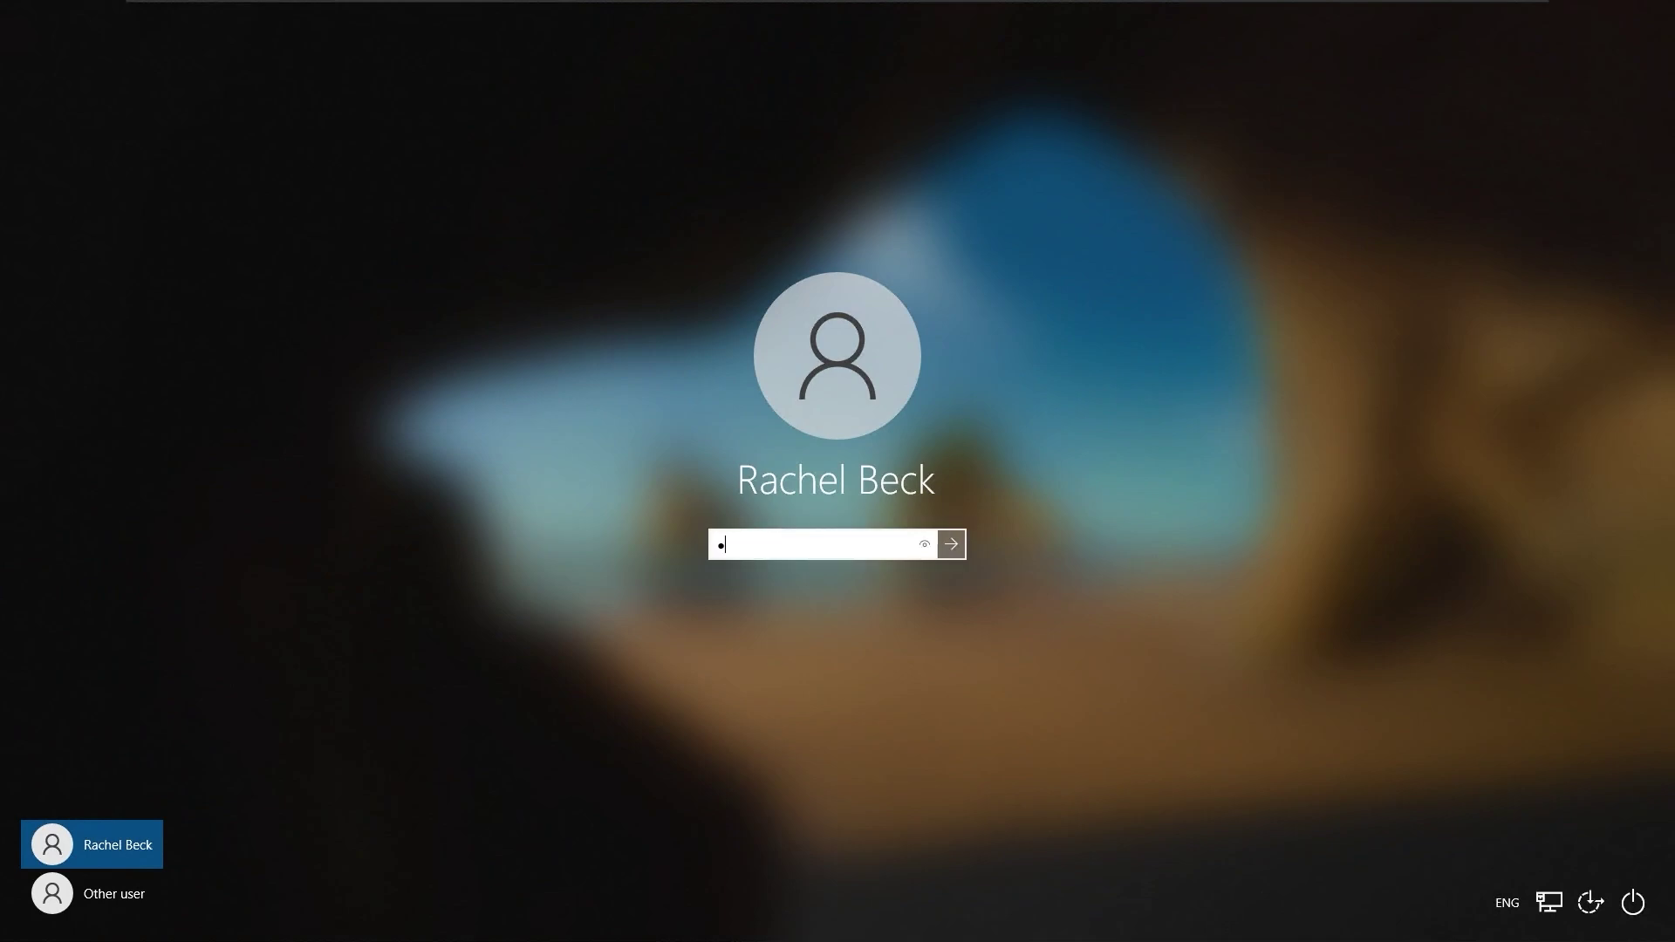
key(Return)
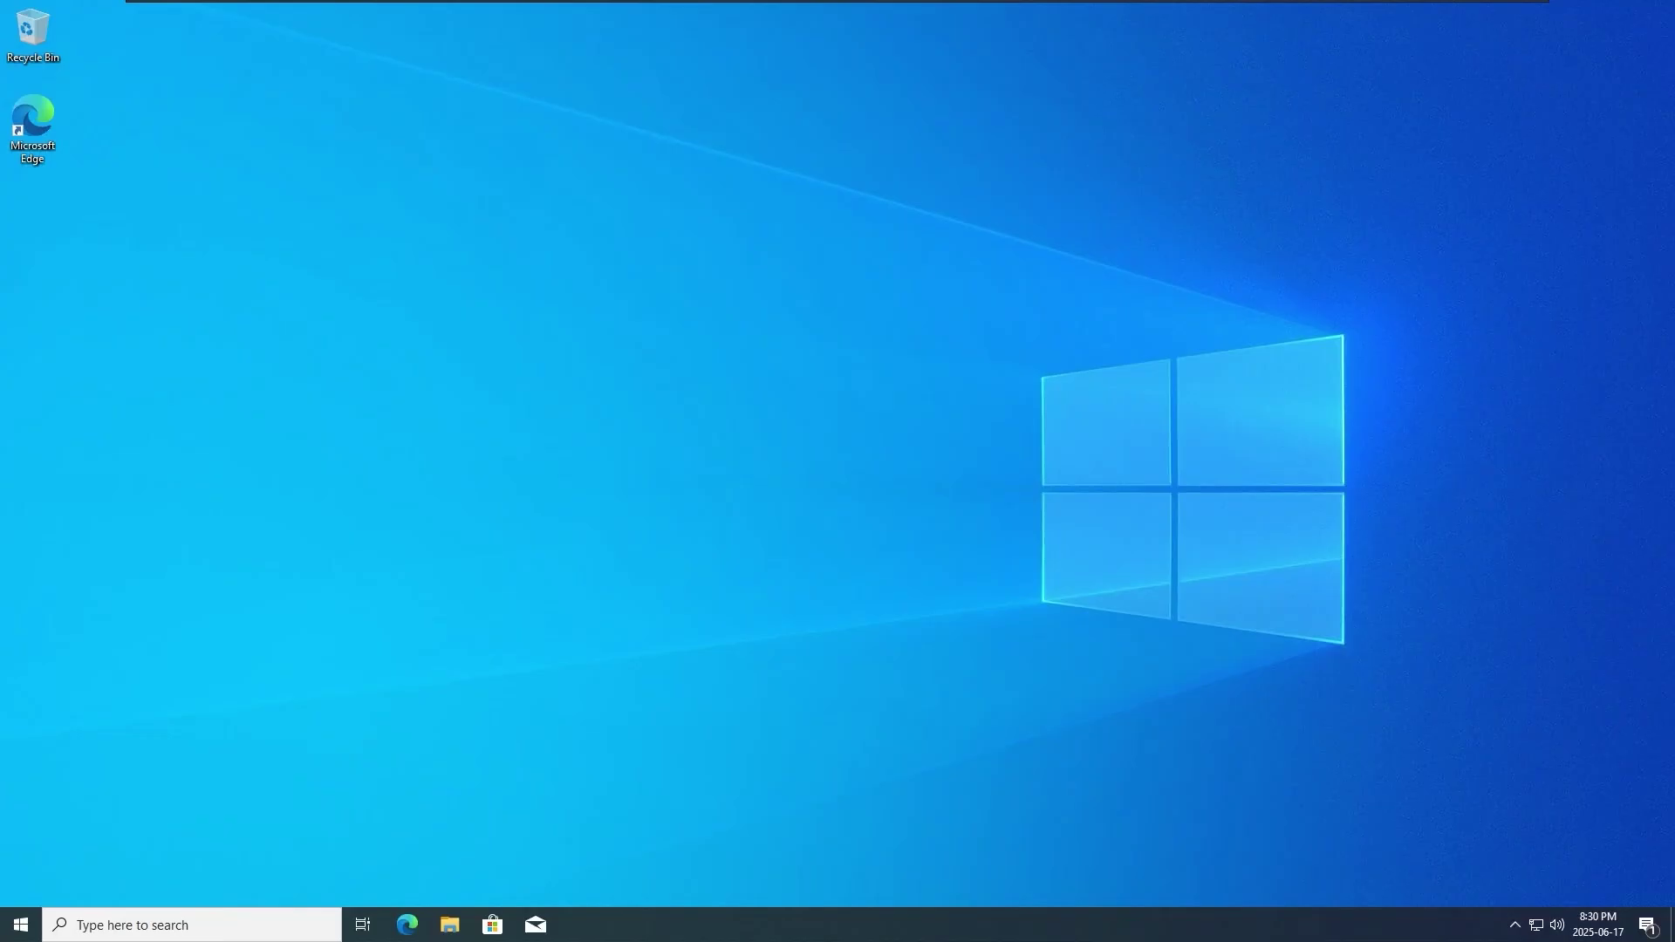
Browse to \\dc-01\netshare-dc1 in a maximized File Explorer and open Everyones_Folder
click(449, 925)
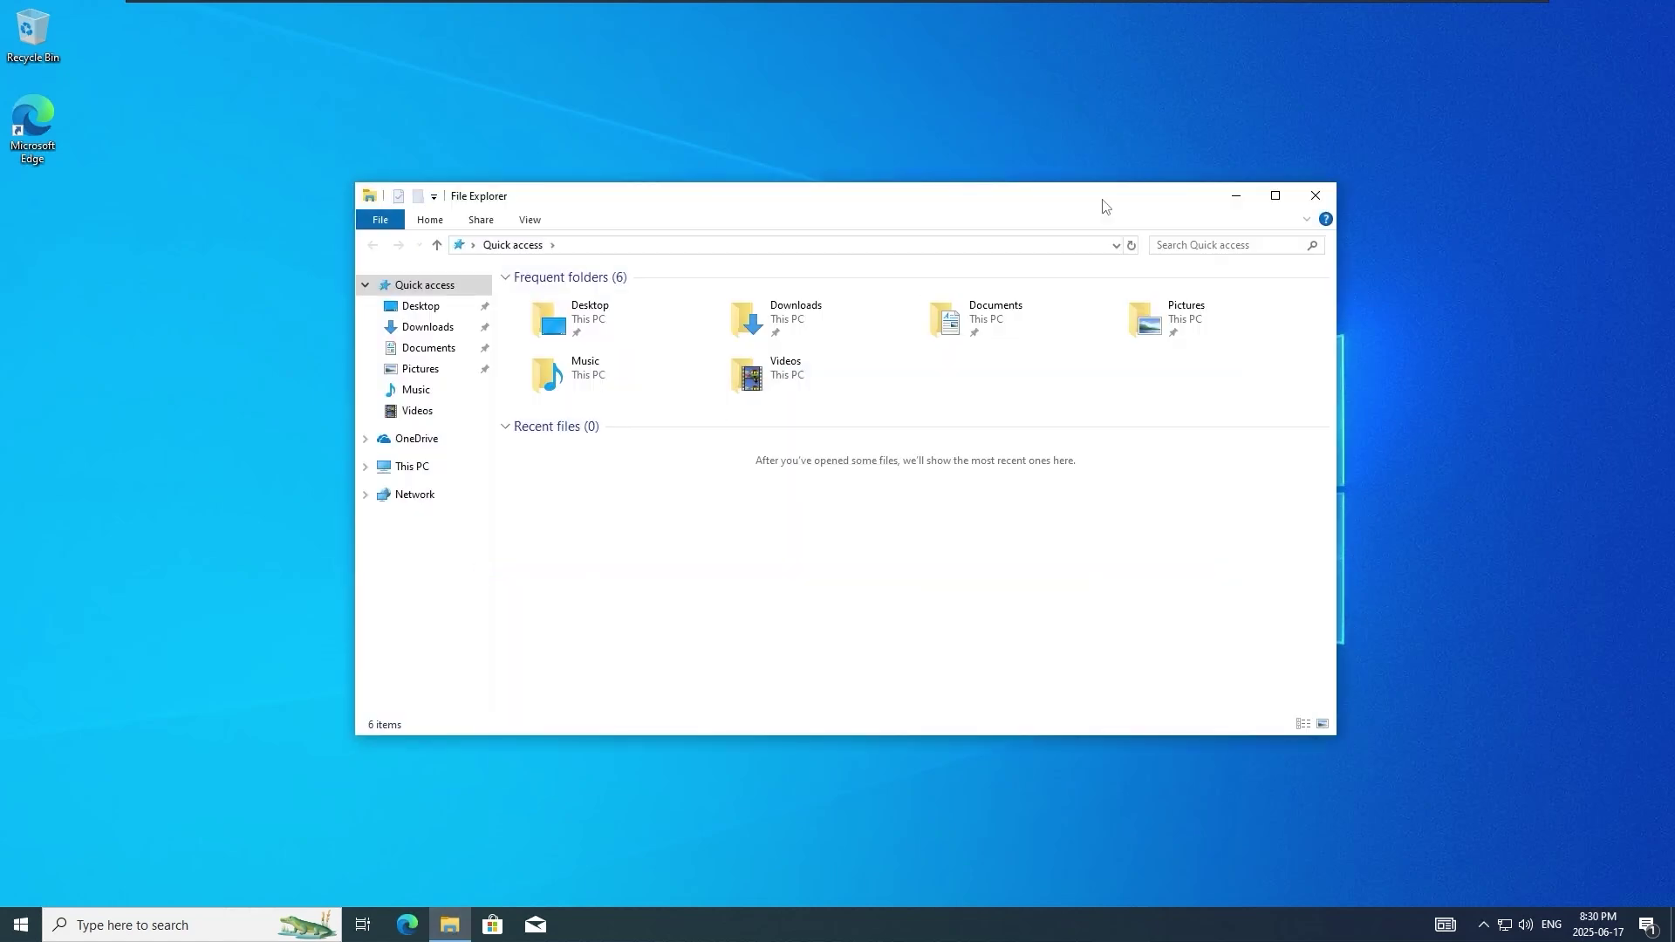
click(1275, 196)
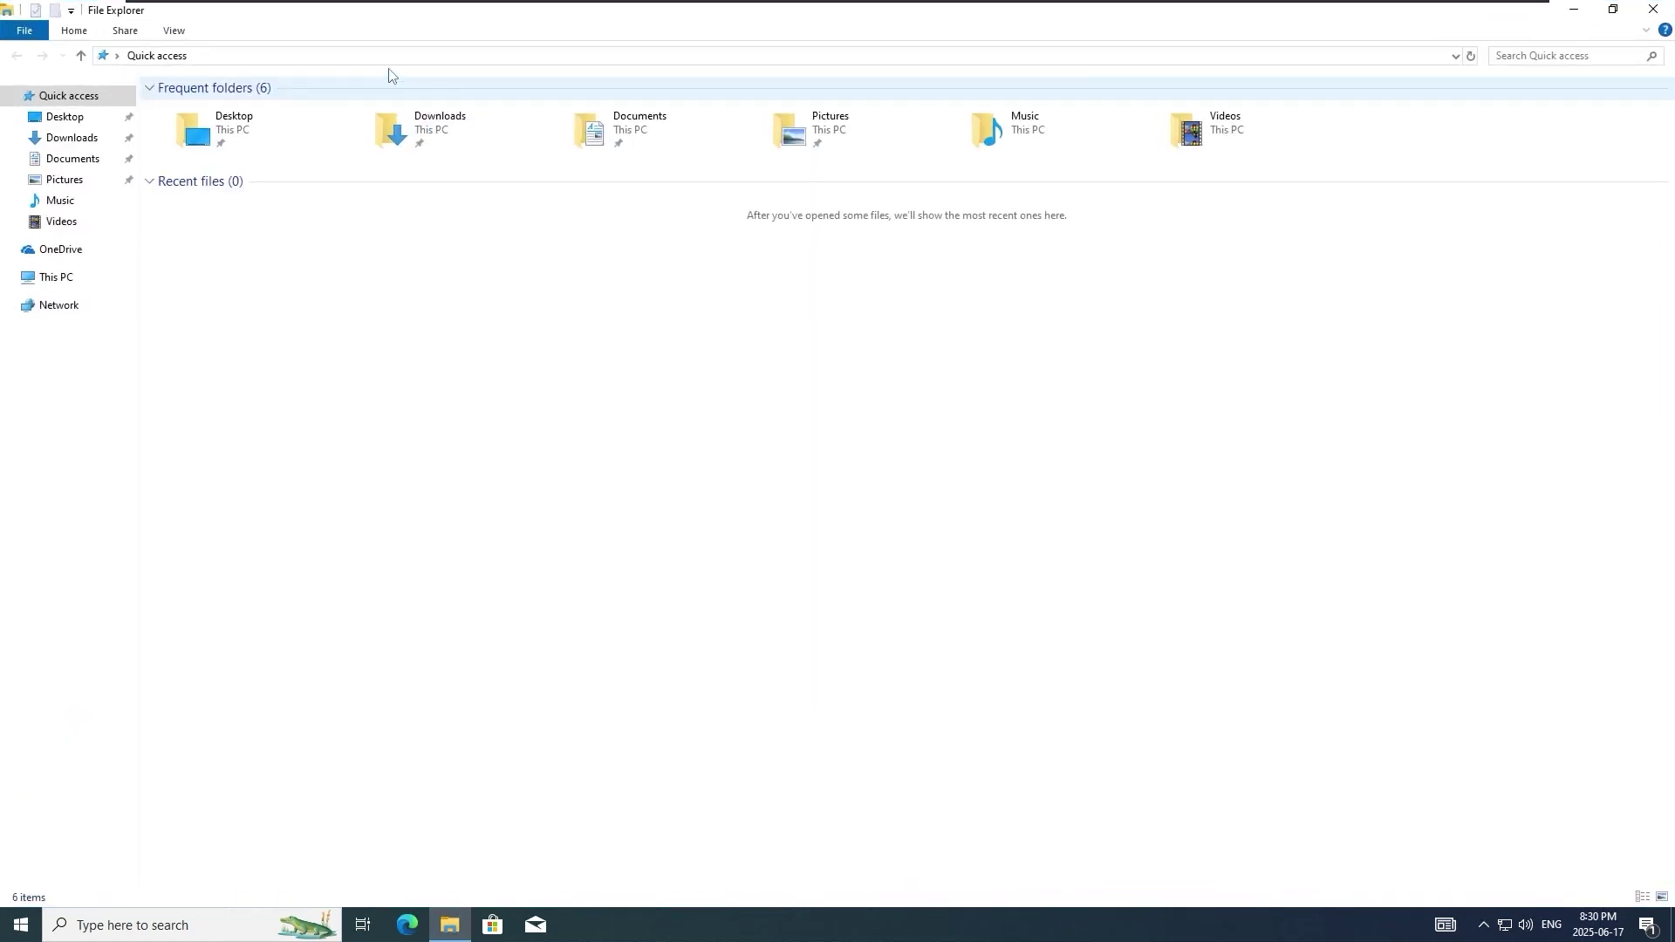
click(401, 56)
text(\\dc-01\)
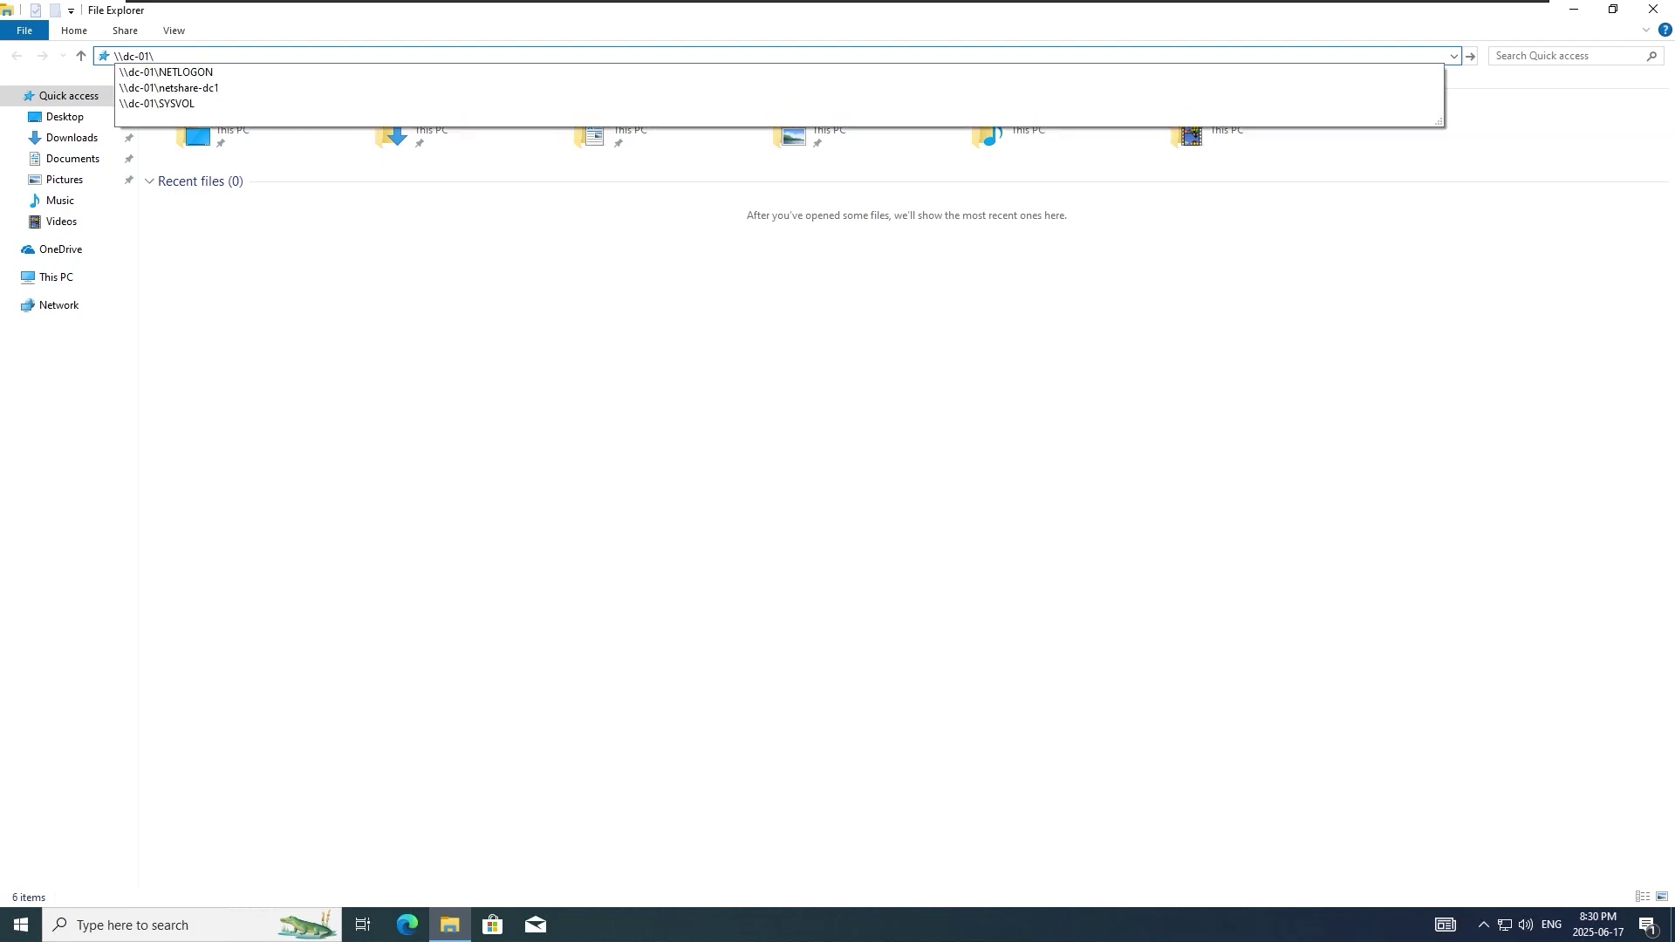
text(netwhare-dc1)
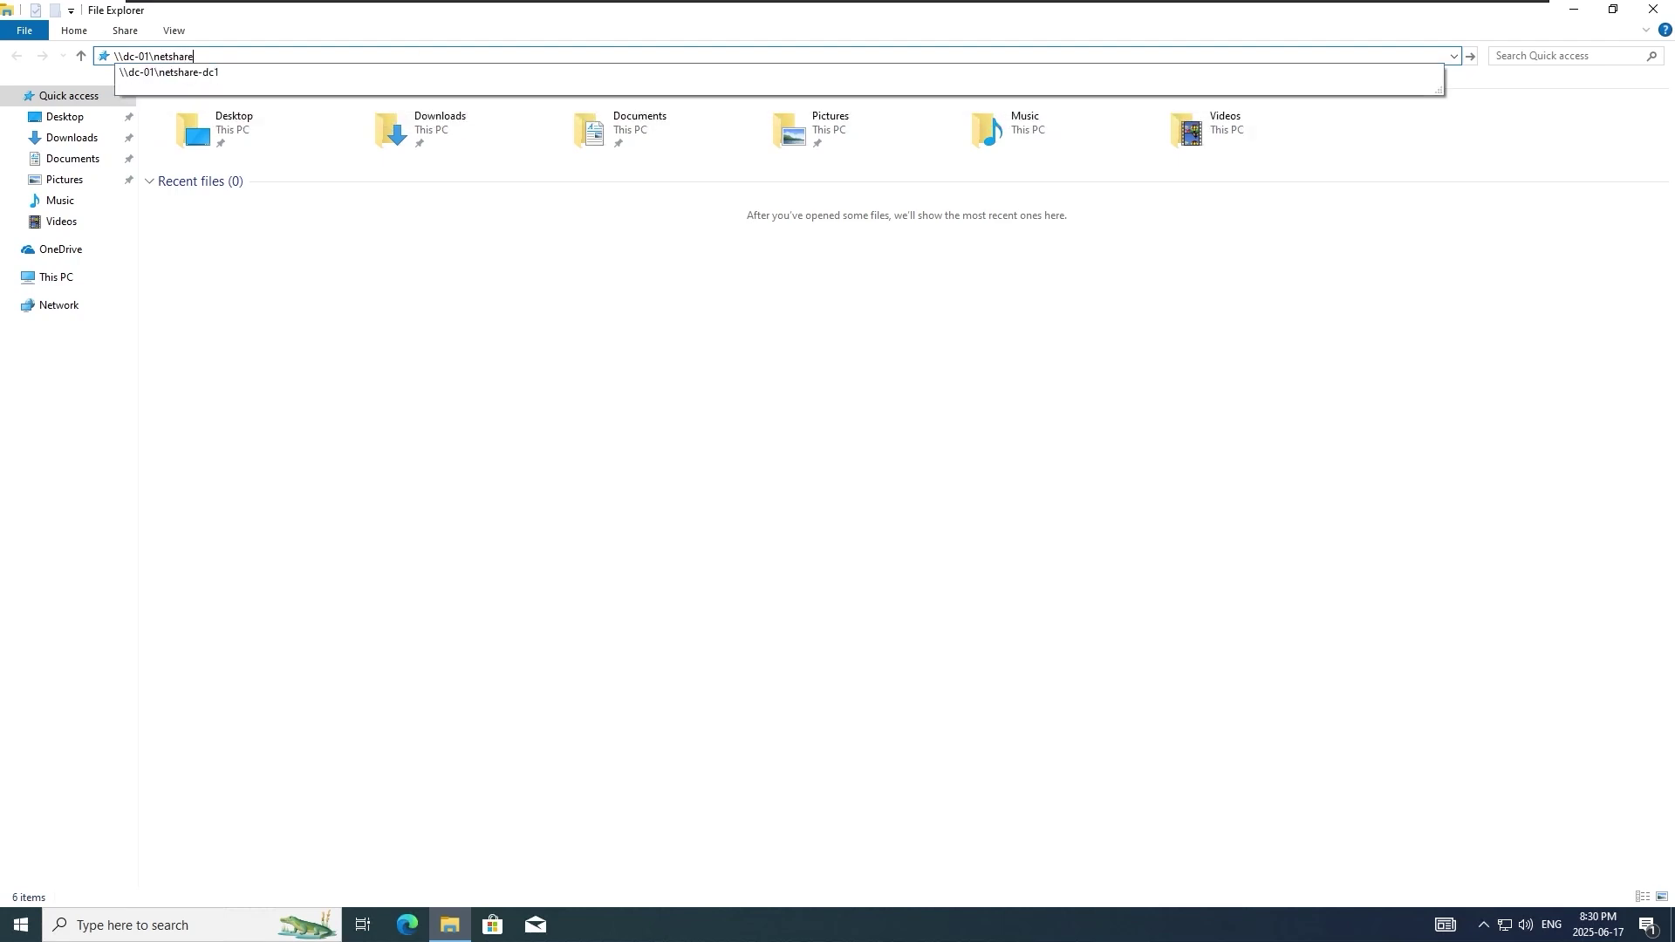
key(Return)
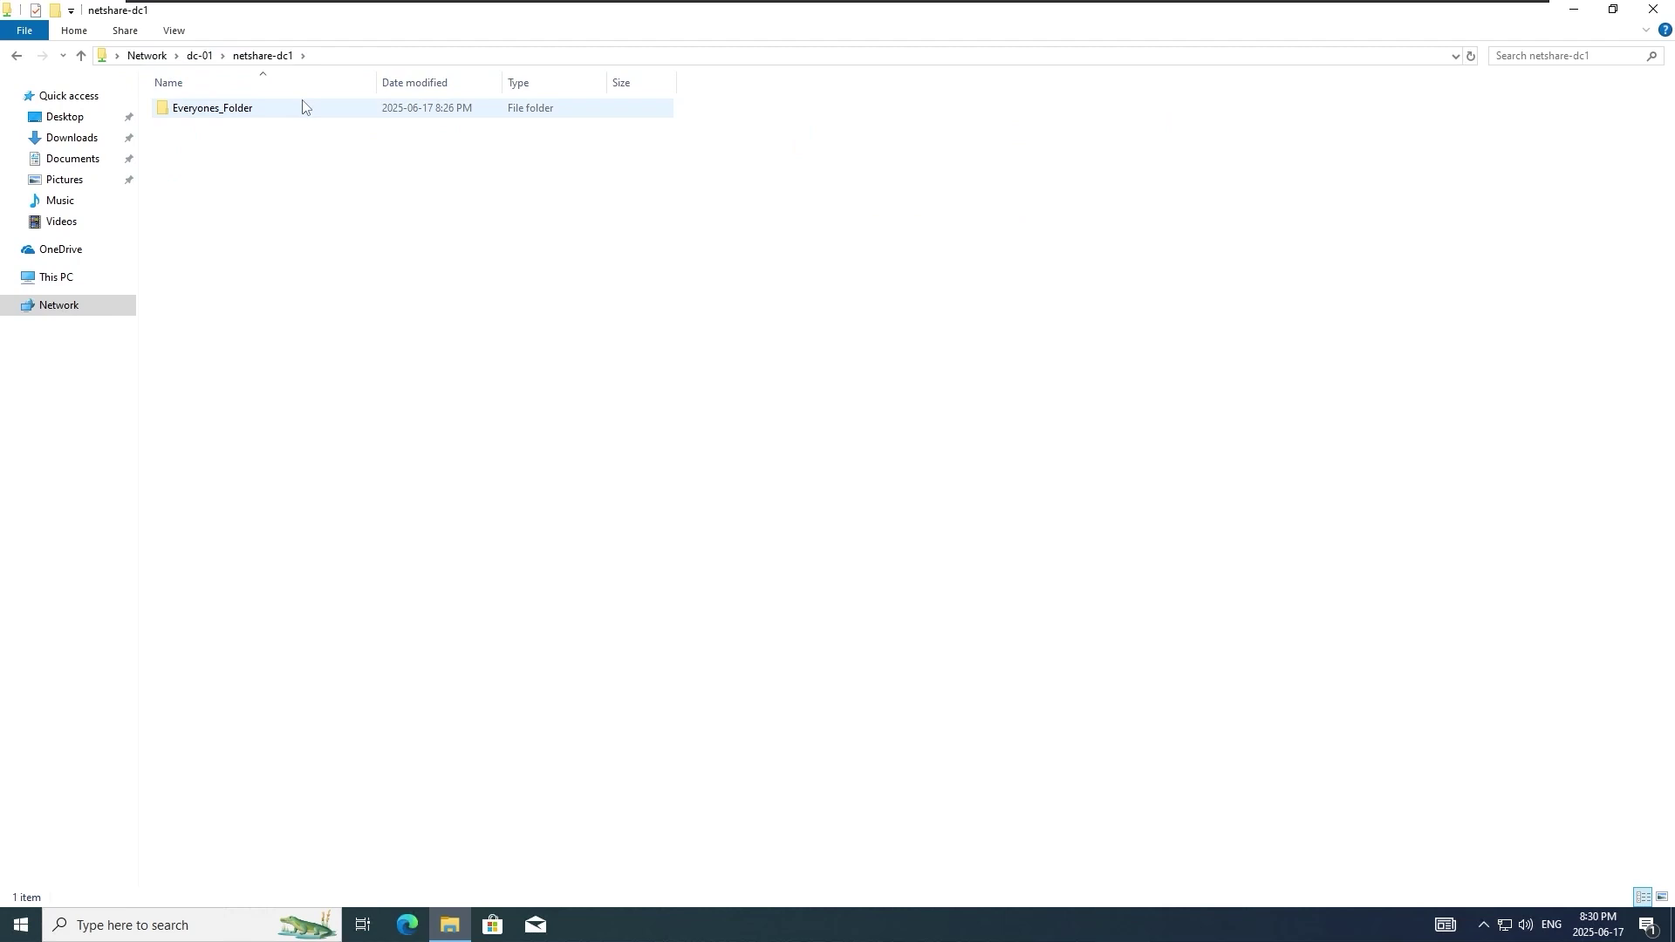
double_click(259, 114)
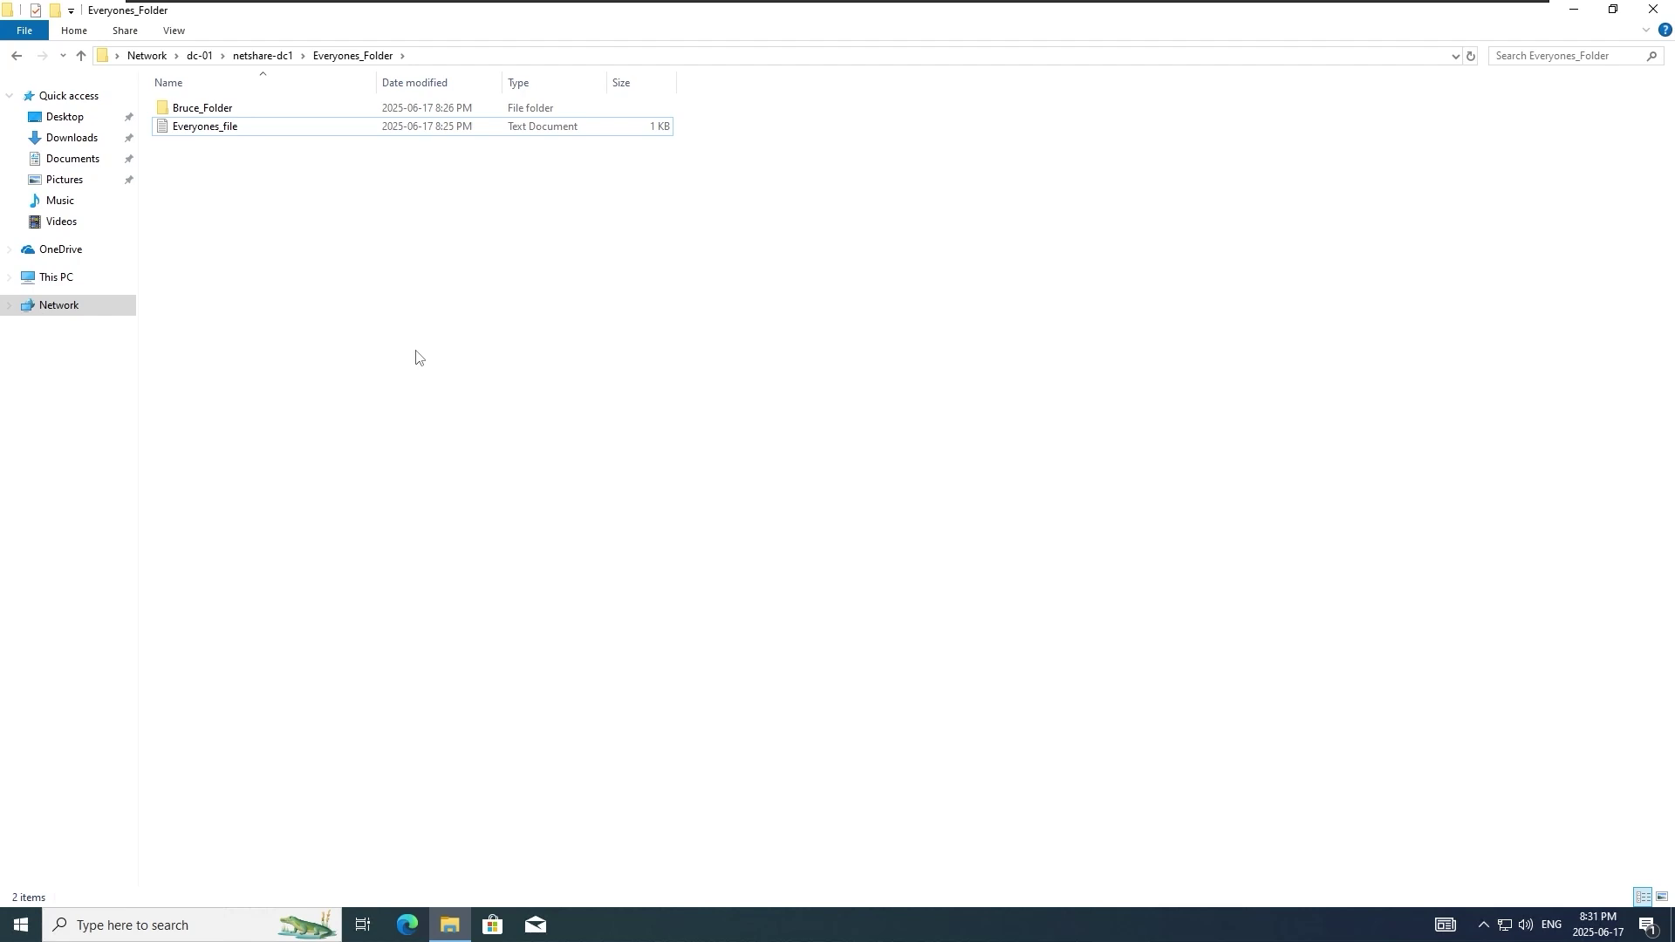
click(80, 281)
Map \\dc-01\netshare-dc1 as network drive Z:
right_click(76, 292)
click(201, 362)
text(\\dc-01\n)
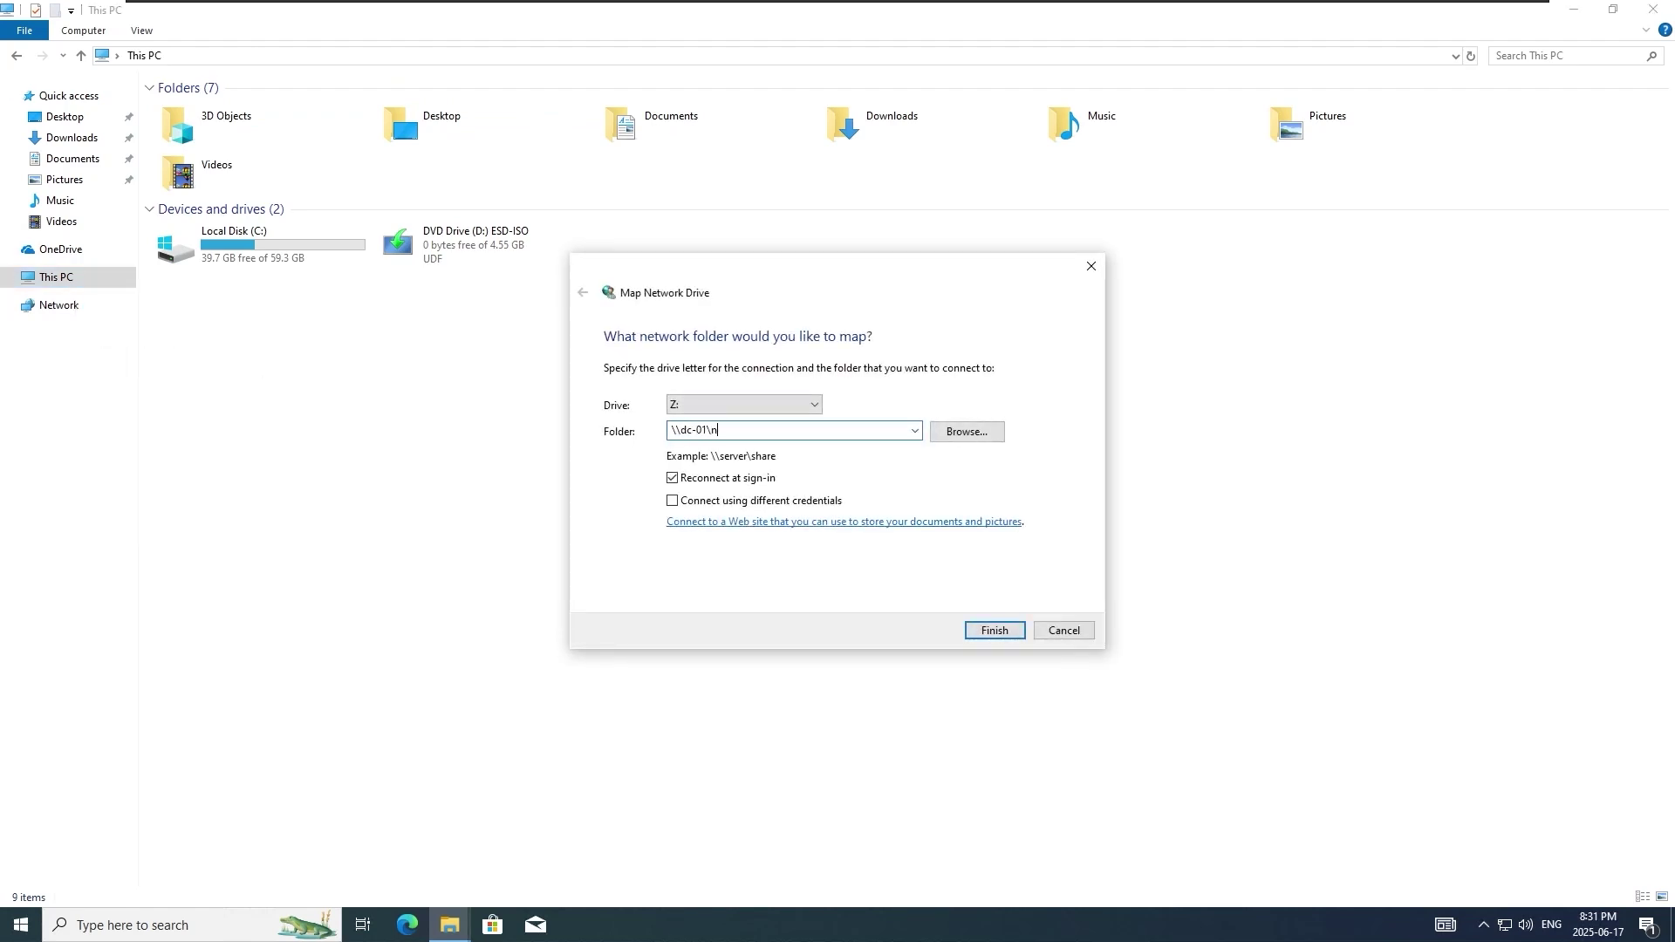
text(etshare-dc1)
click(984, 638)
click(443, 434)
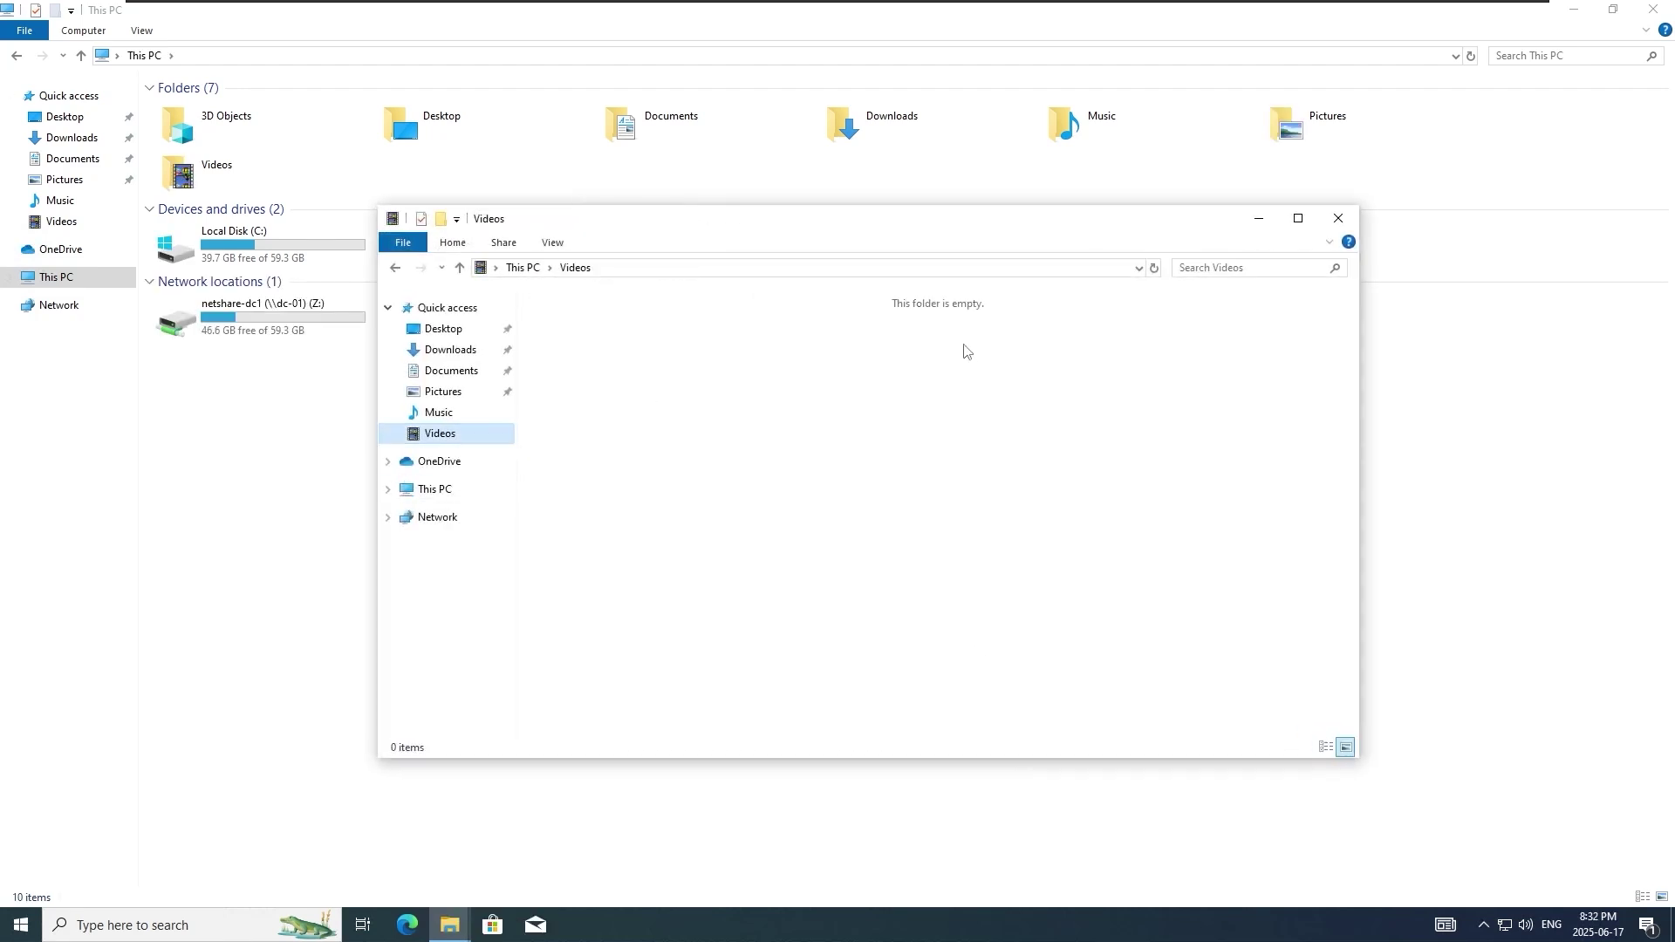
click(1349, 219)
Create Rachel_folder inside Everyones_Folder on Z:, then switch to the fs-01 server session
double_click(253, 316)
double_click(250, 111)
right_click(315, 203)
mouse_move(489, 355)
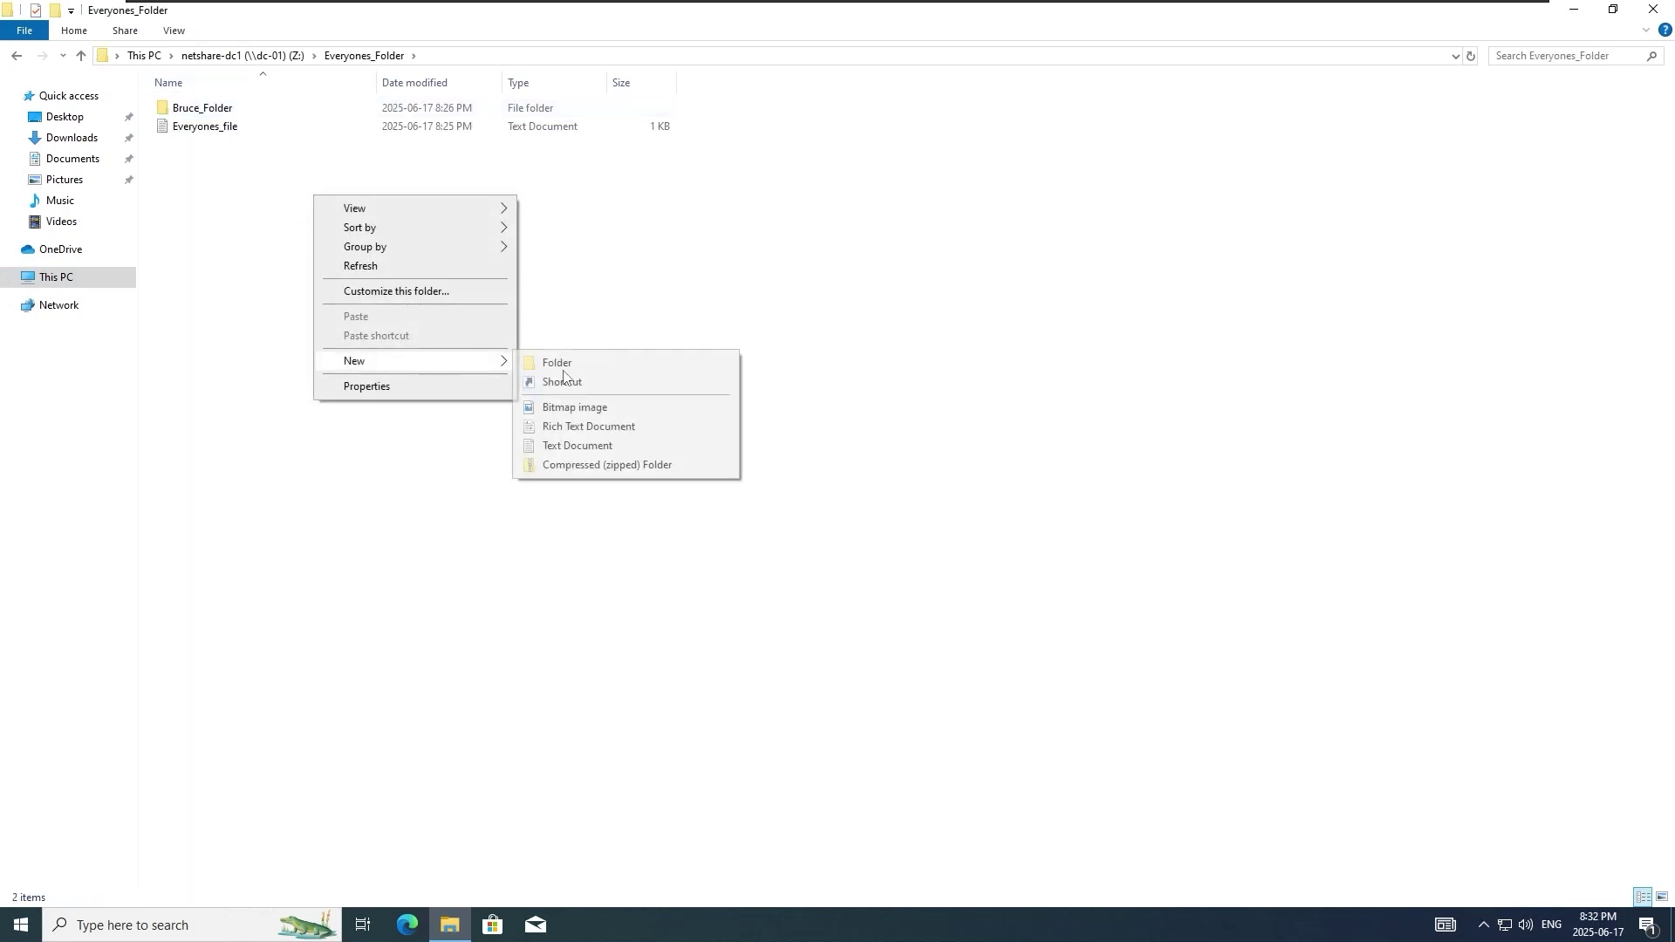
click(593, 377)
text(Rachel_folder)
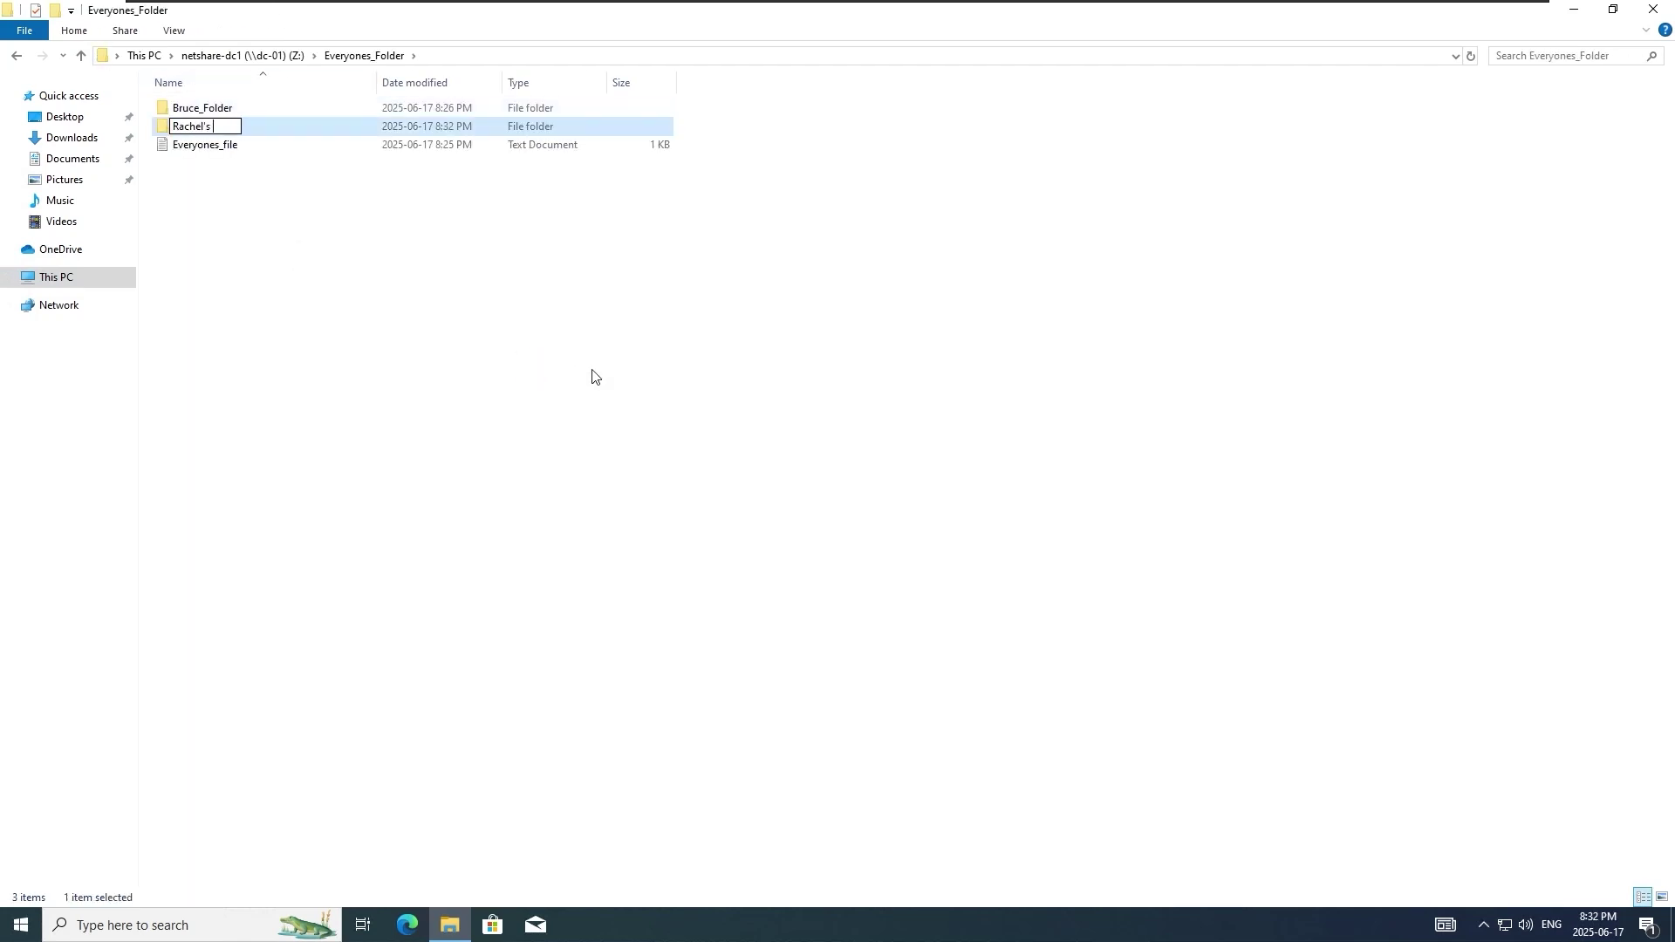
click(593, 375)
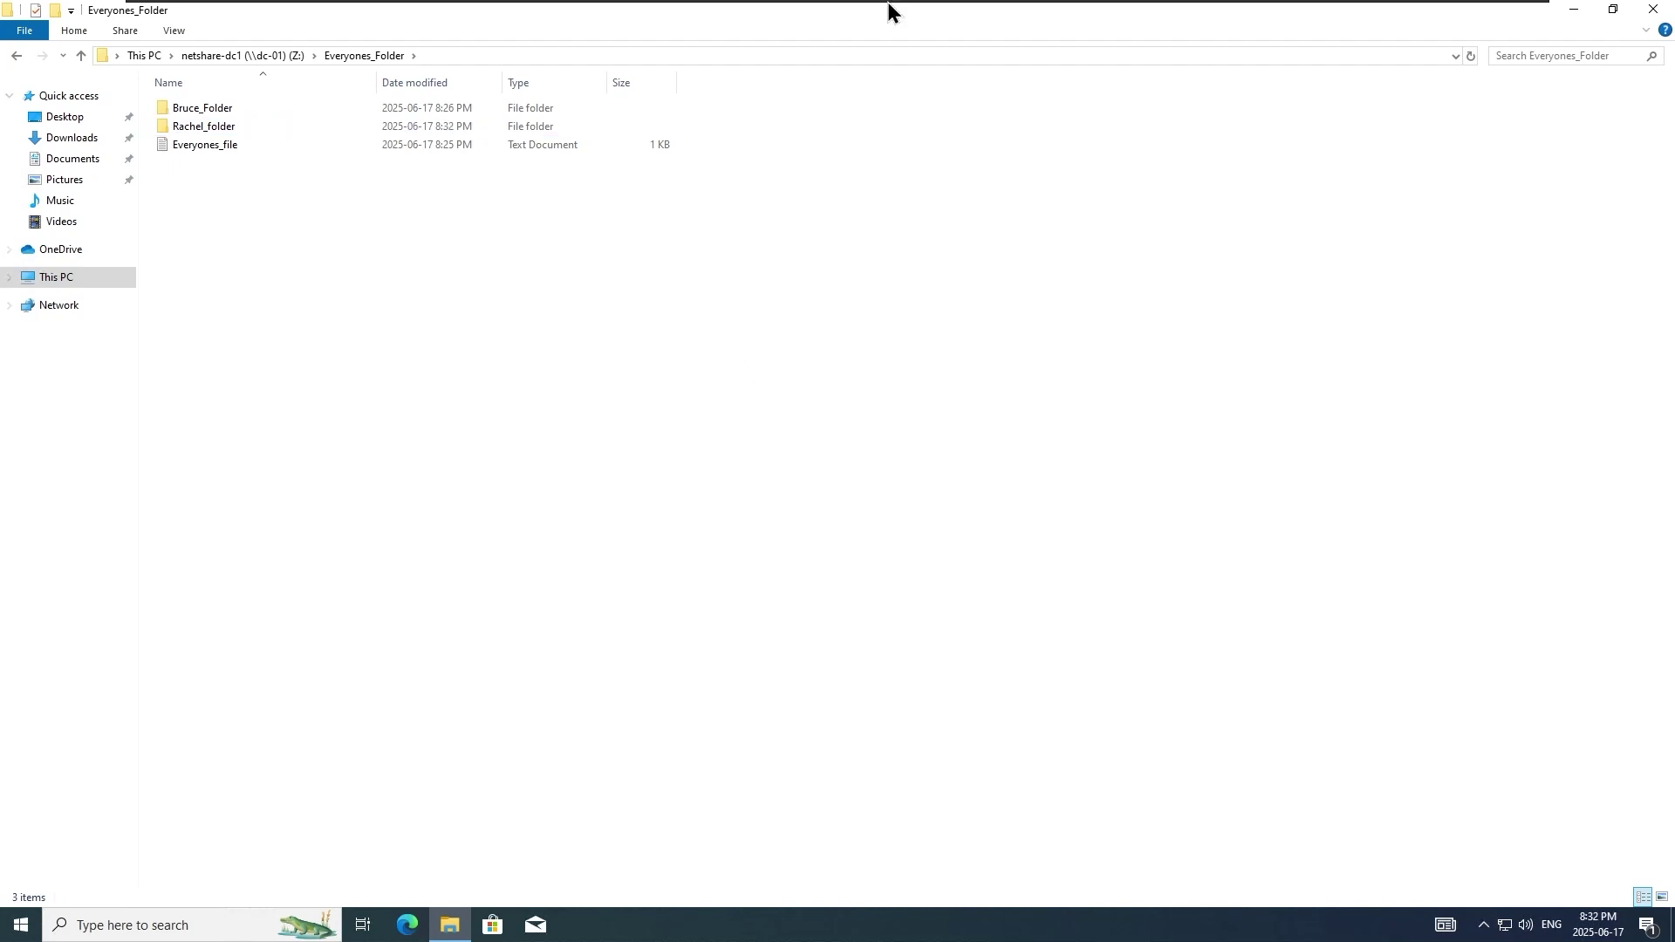
mouse_move(886, 7)
drag(1219, 15, 1021, 16)
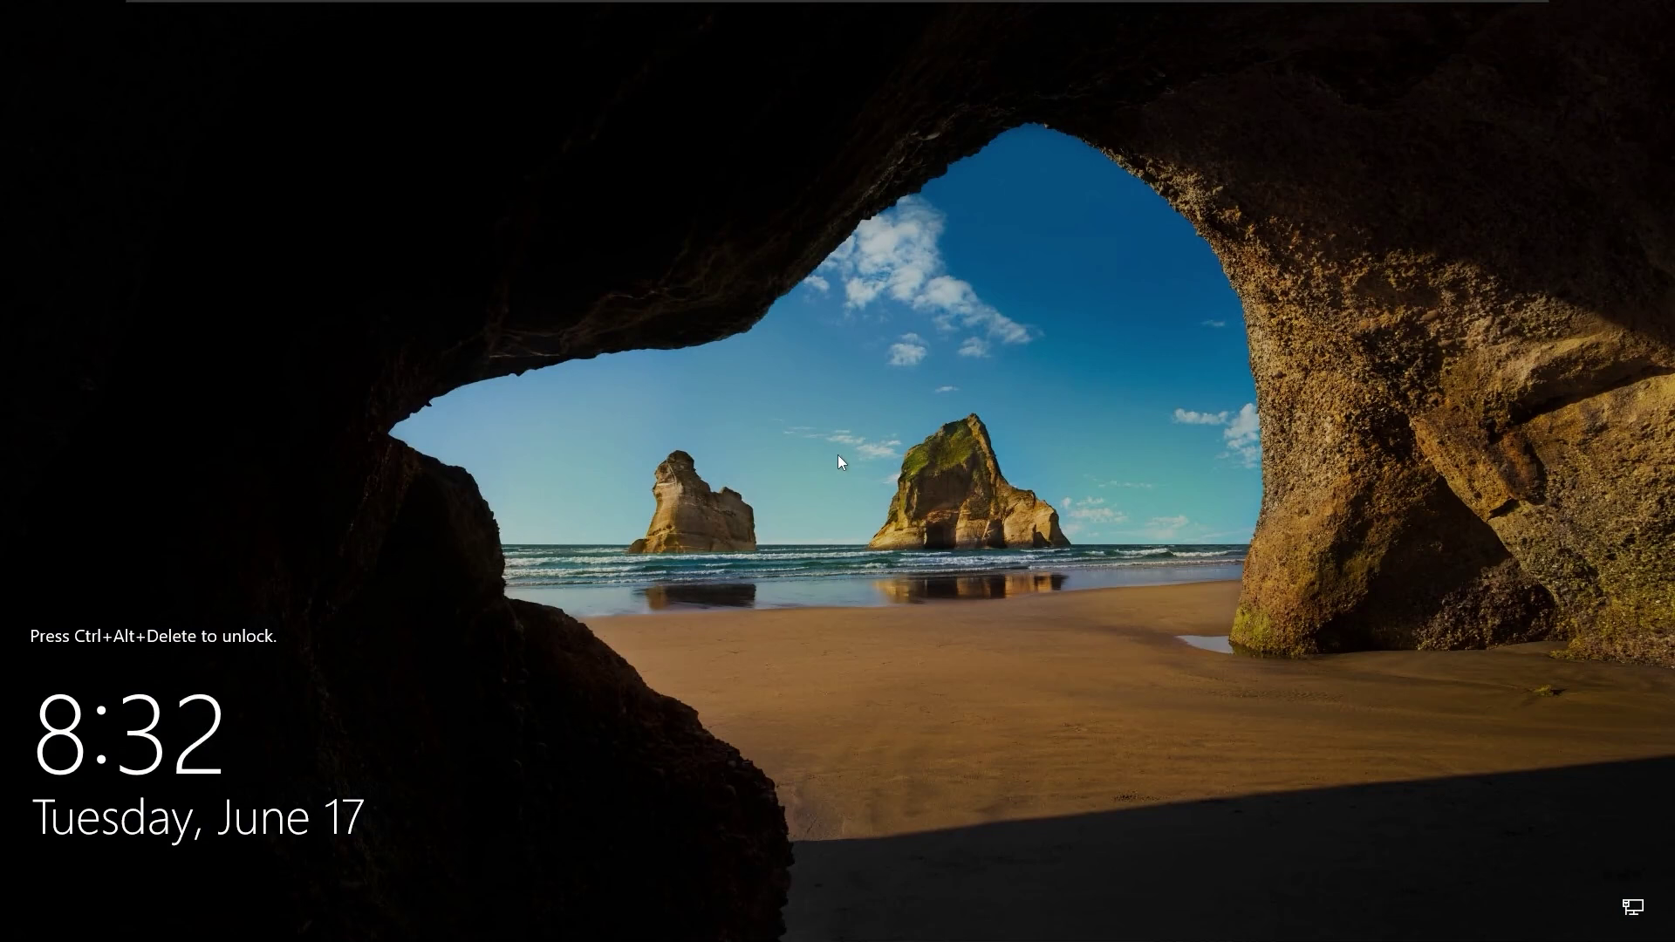
Sign in to fs-01 as a different user and dismiss the Windows Admin Center notice
right_click(1027, 13)
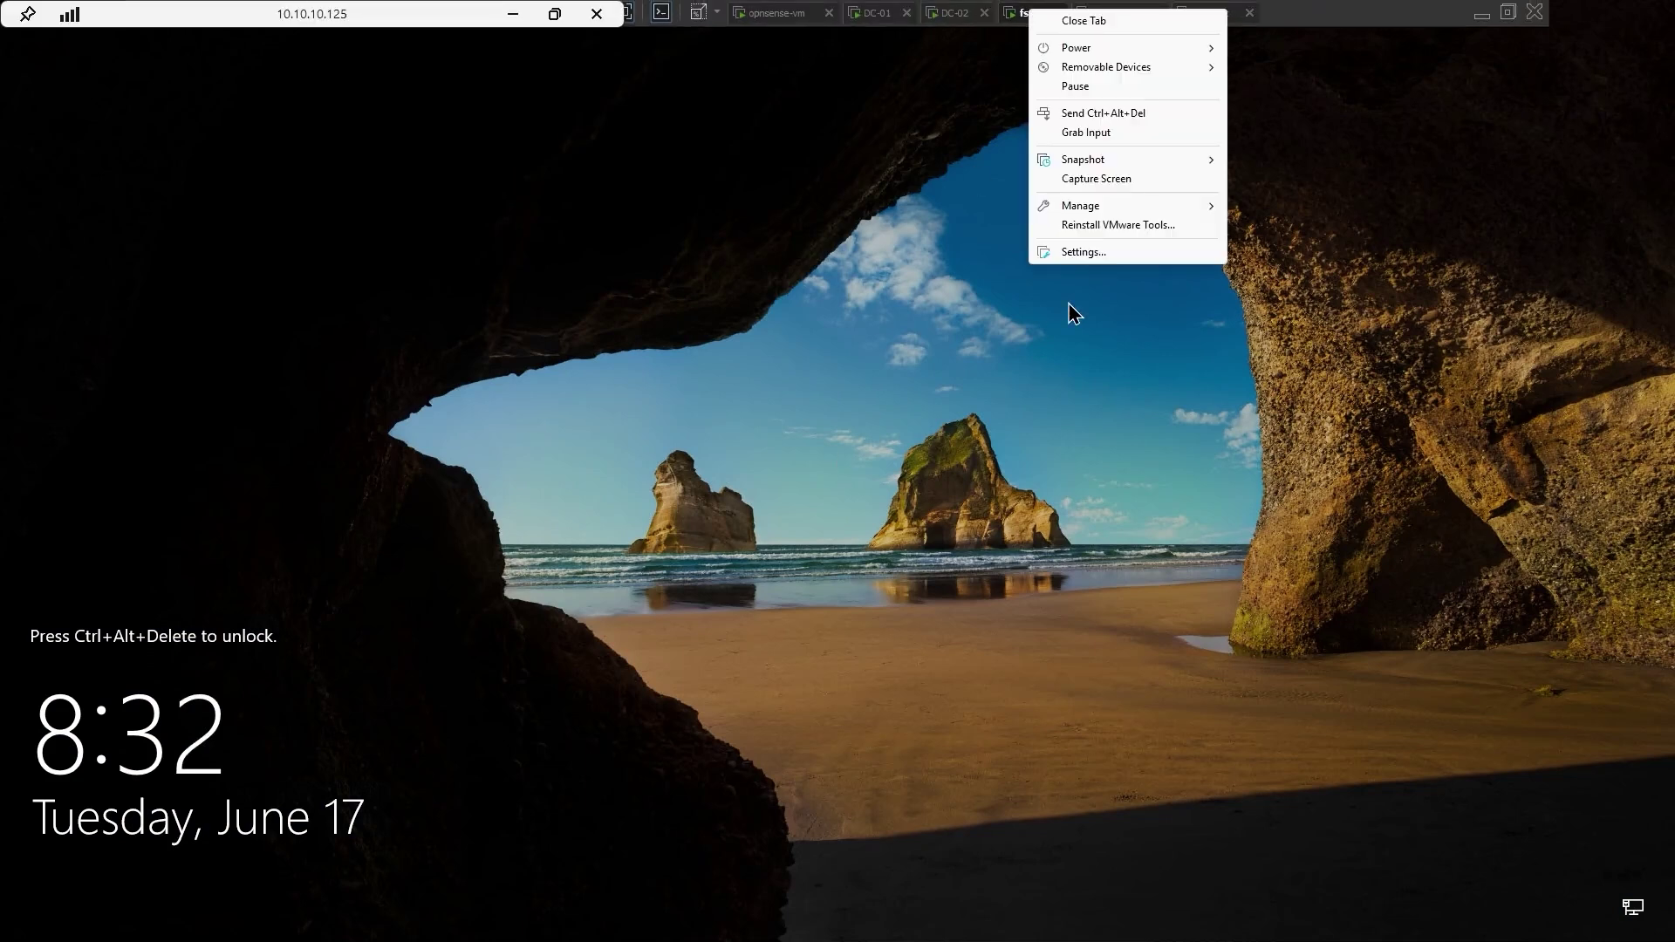
click(1118, 115)
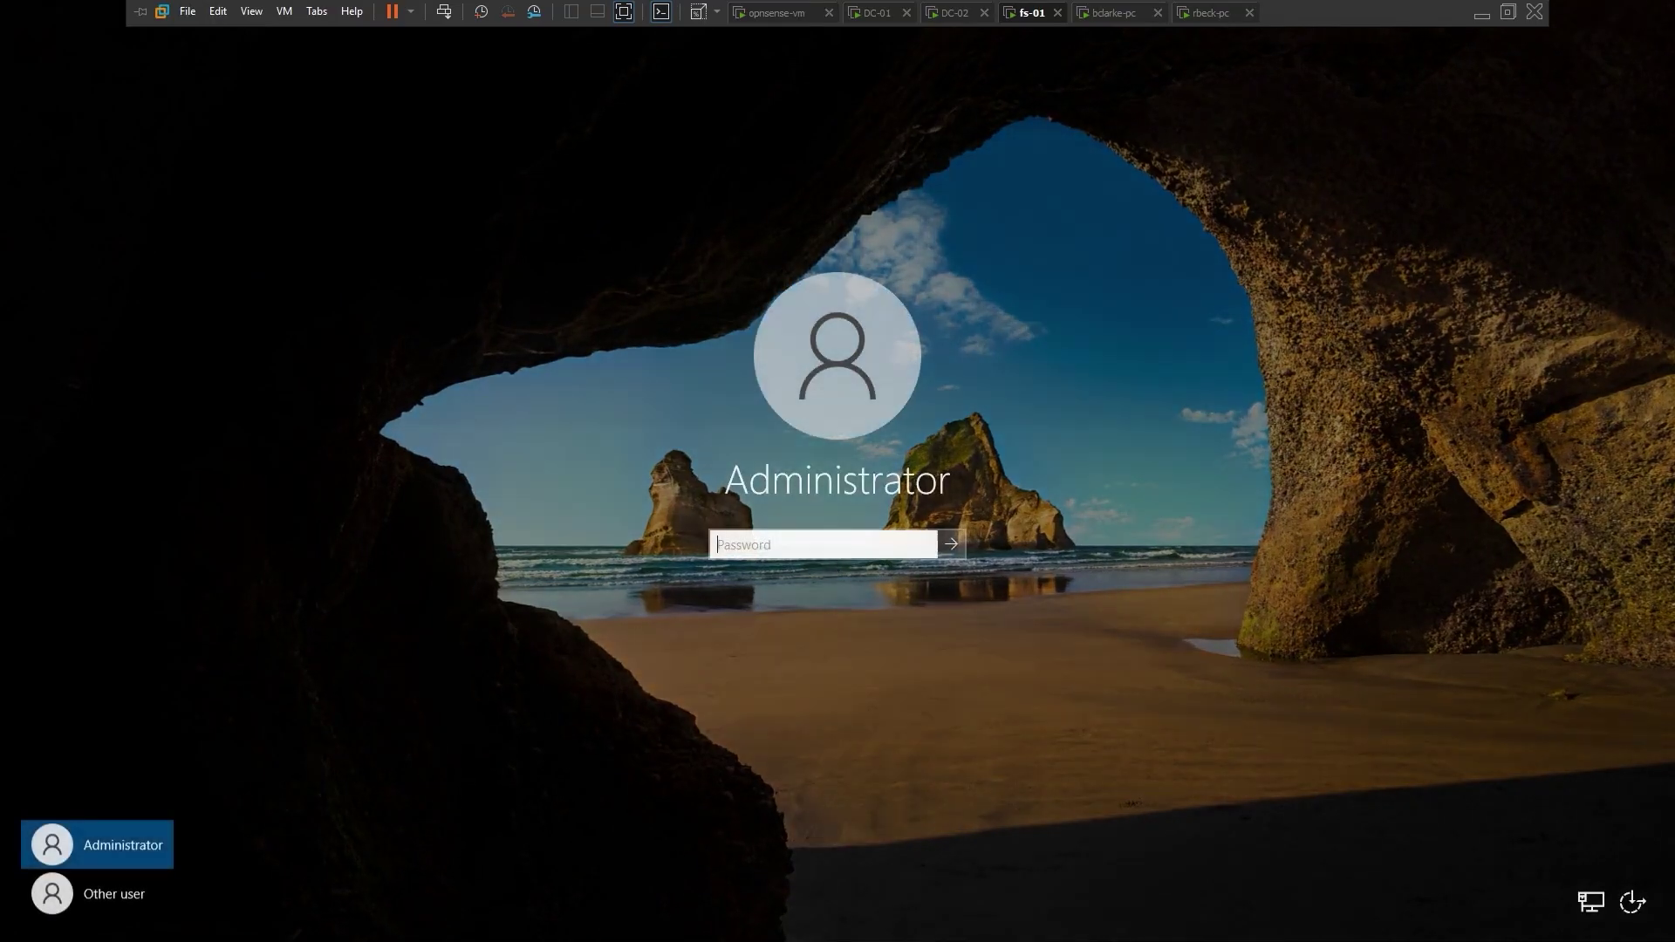
click(96, 894)
text(prbad)
key(Tab)
key(Return)
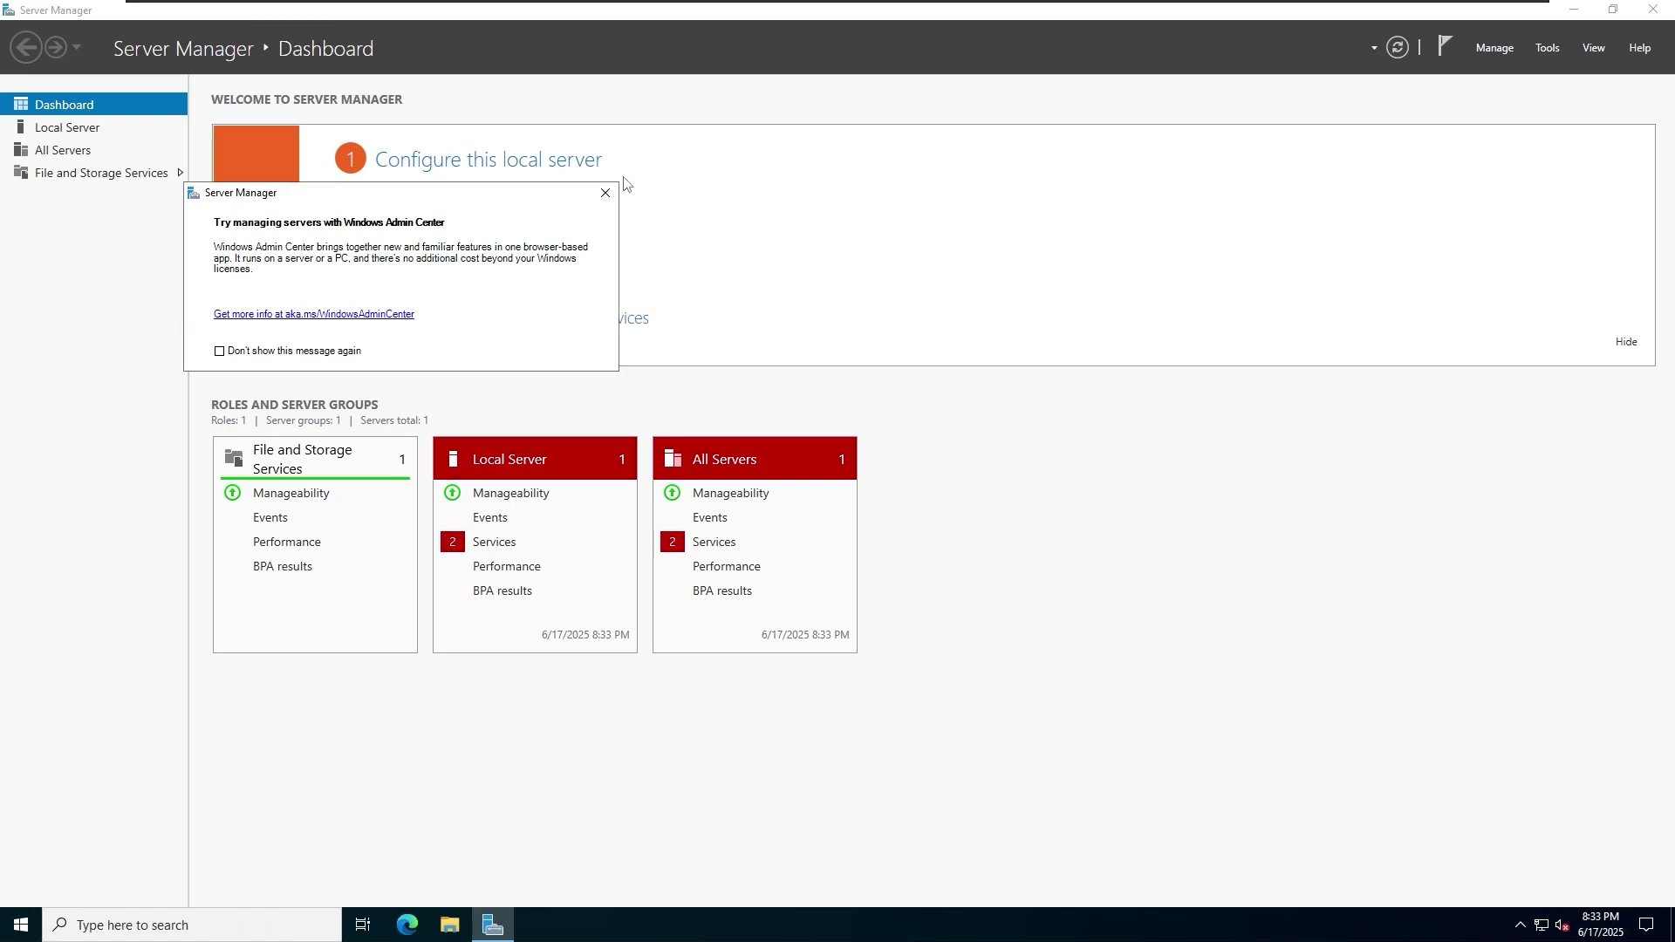
click(604, 192)
From fs-01's virtual machine settings, start adding a SCSI hard disk
mouse_move(1106, 10)
right_click(1032, 13)
click(1118, 301)
drag(616, 164, 522, 153)
click(586, 738)
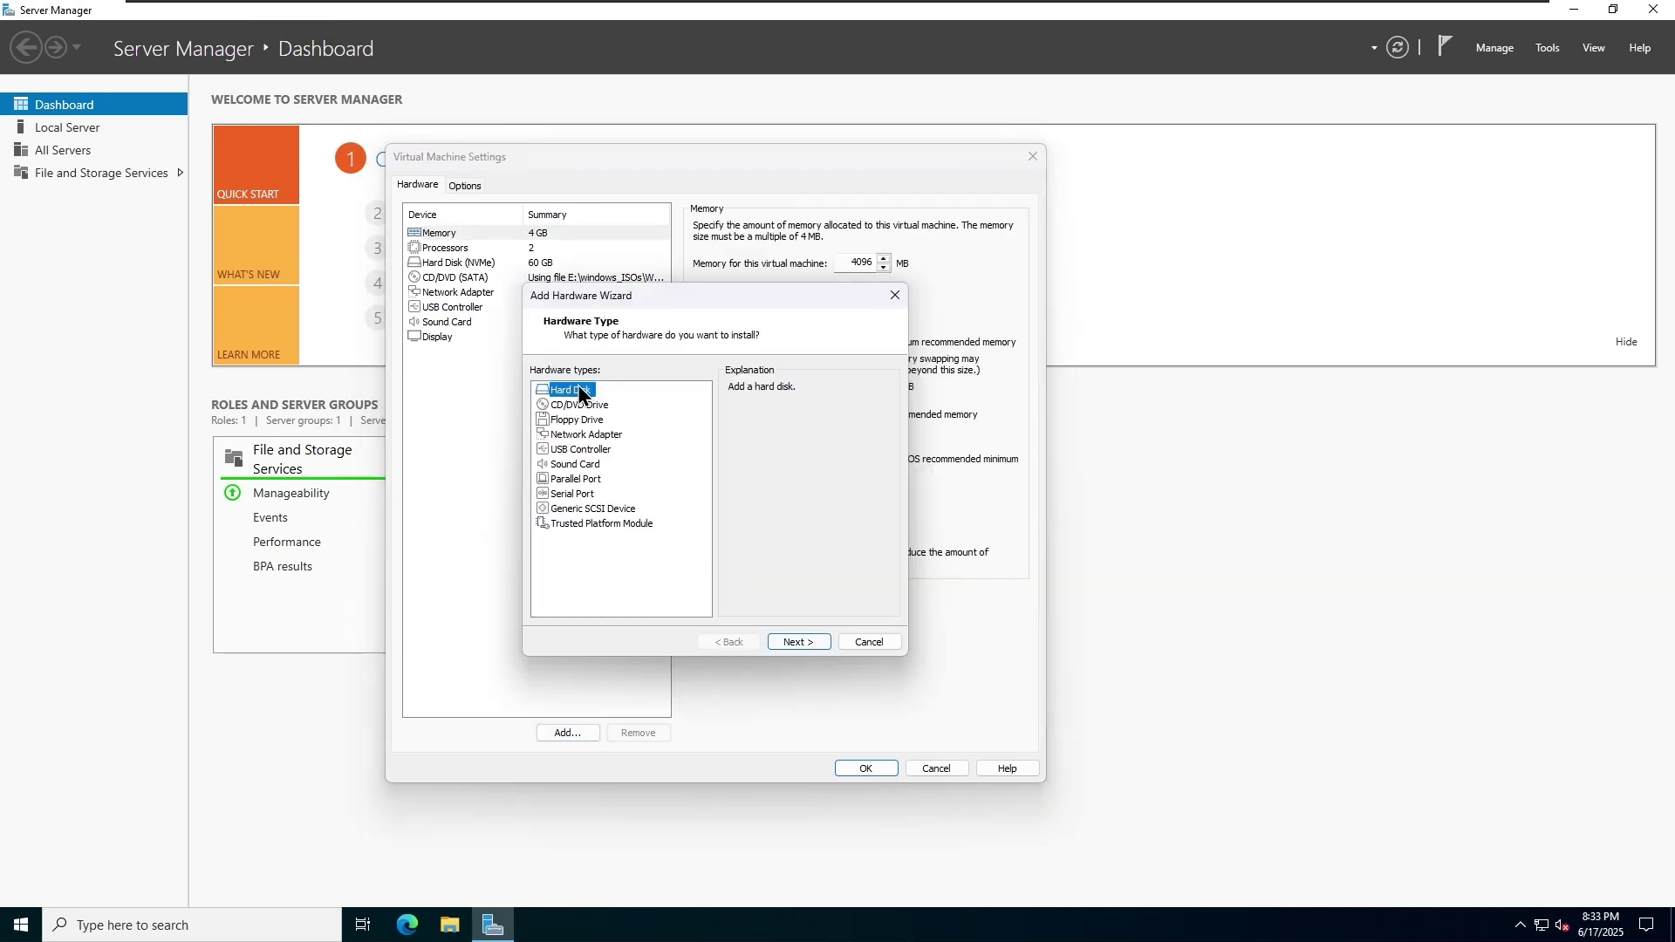
click(794, 643)
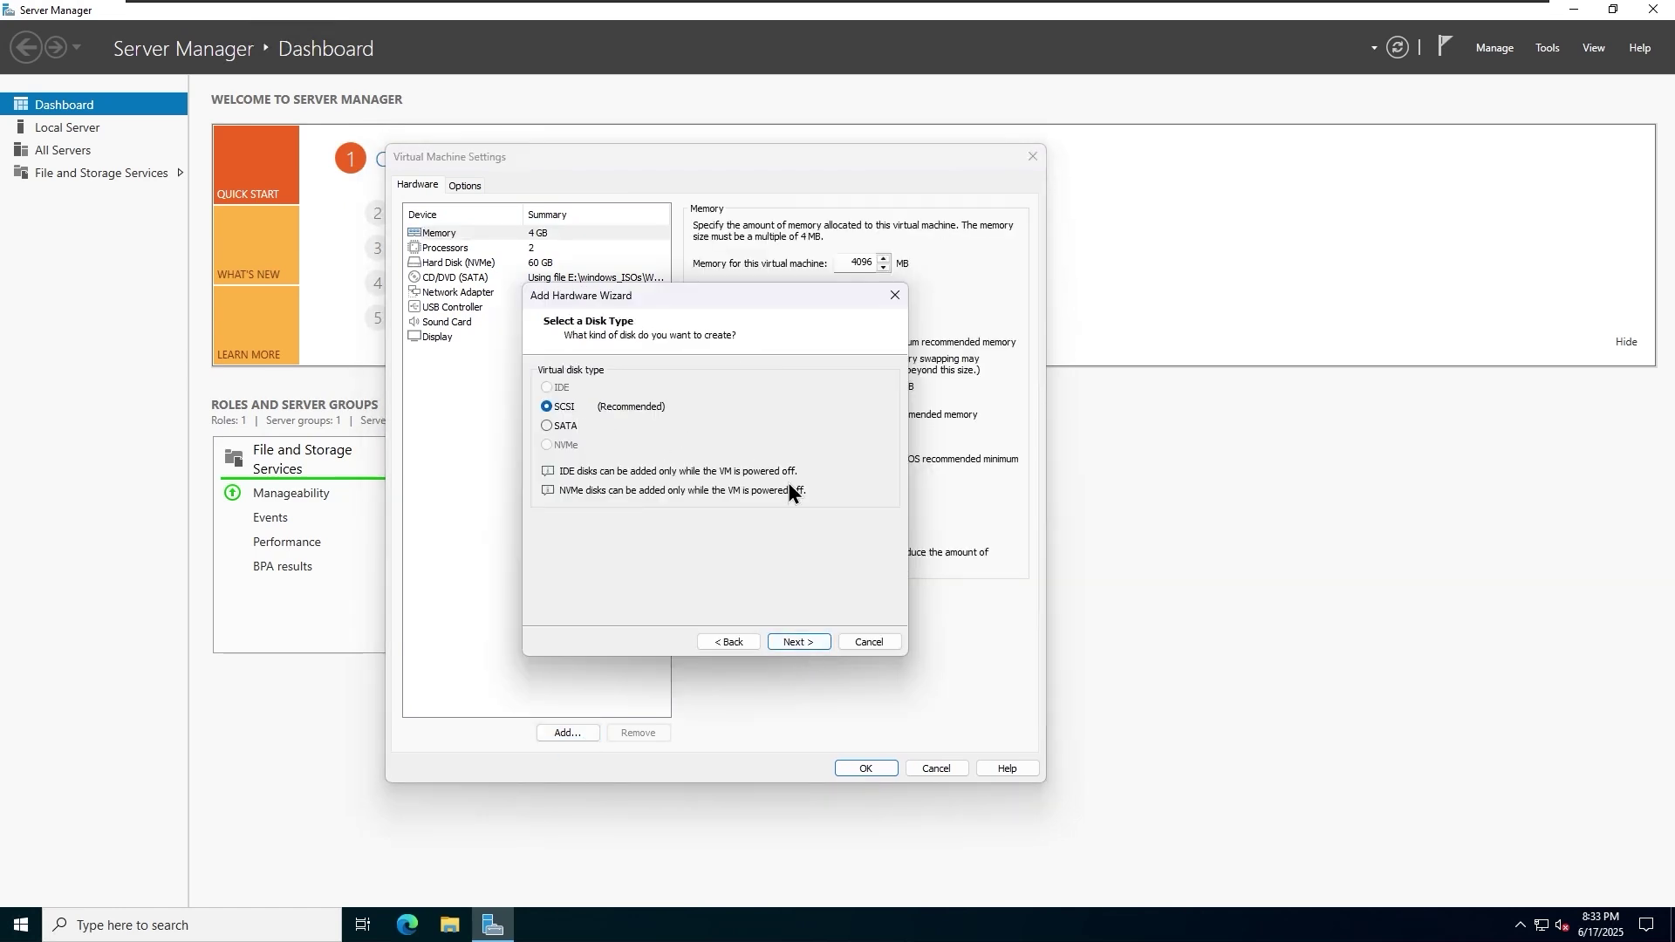
click(794, 643)
drag(679, 297, 623, 299)
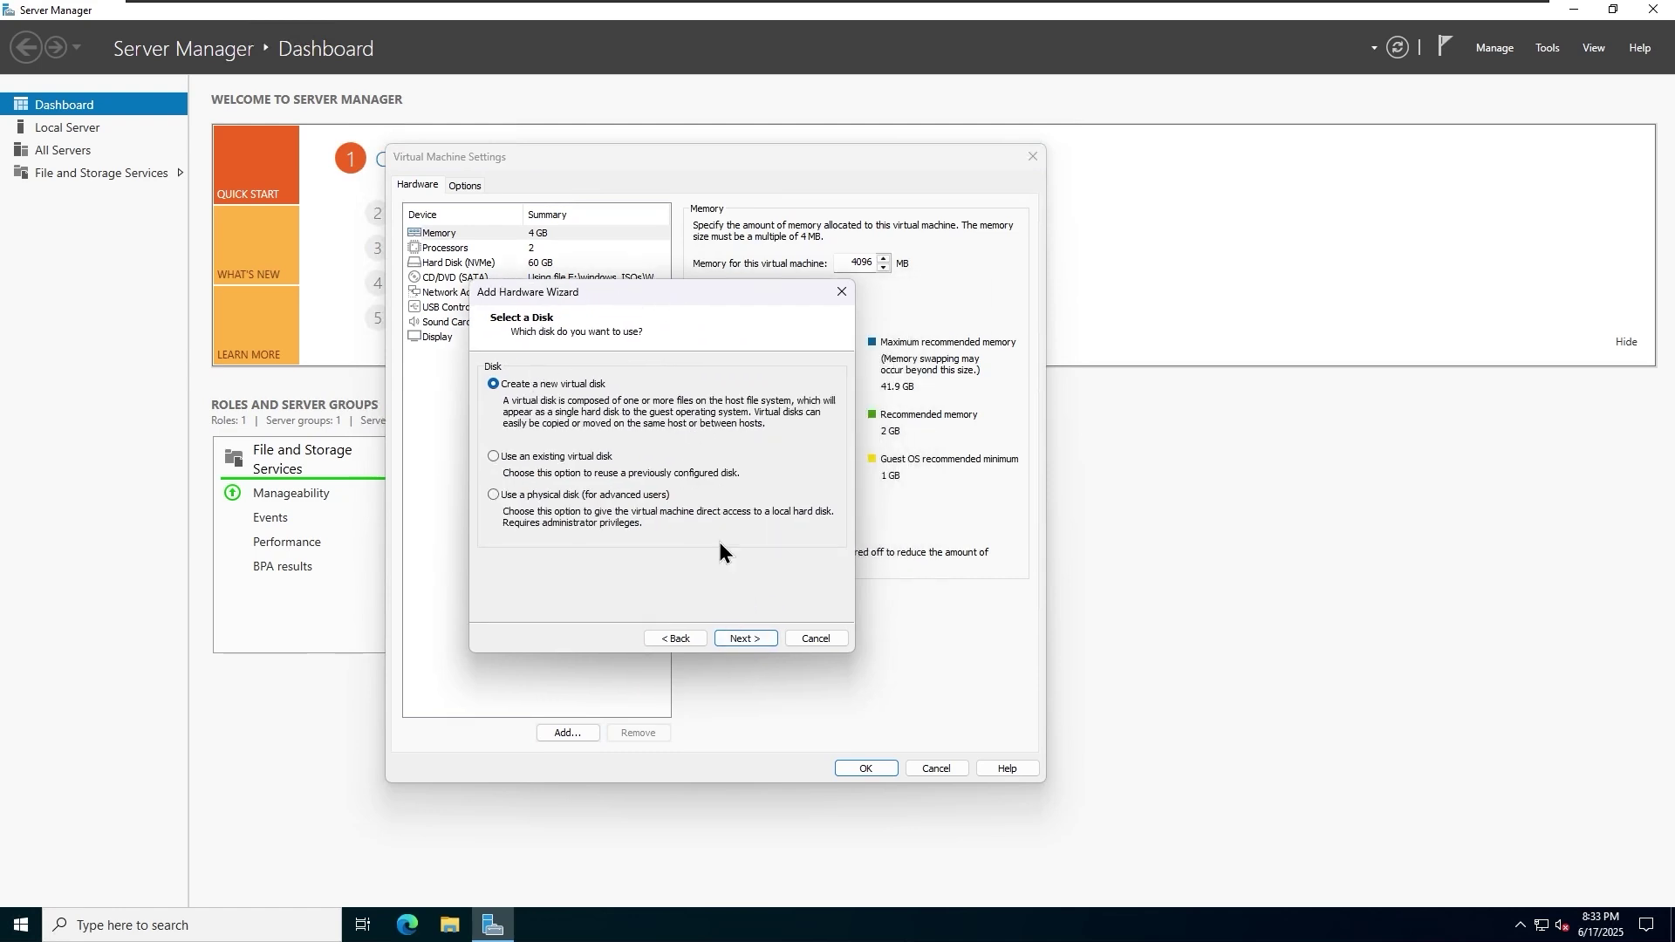
Create a new 5 GB virtual disk stored as a single file
click(766, 642)
click(584, 493)
click(589, 368)
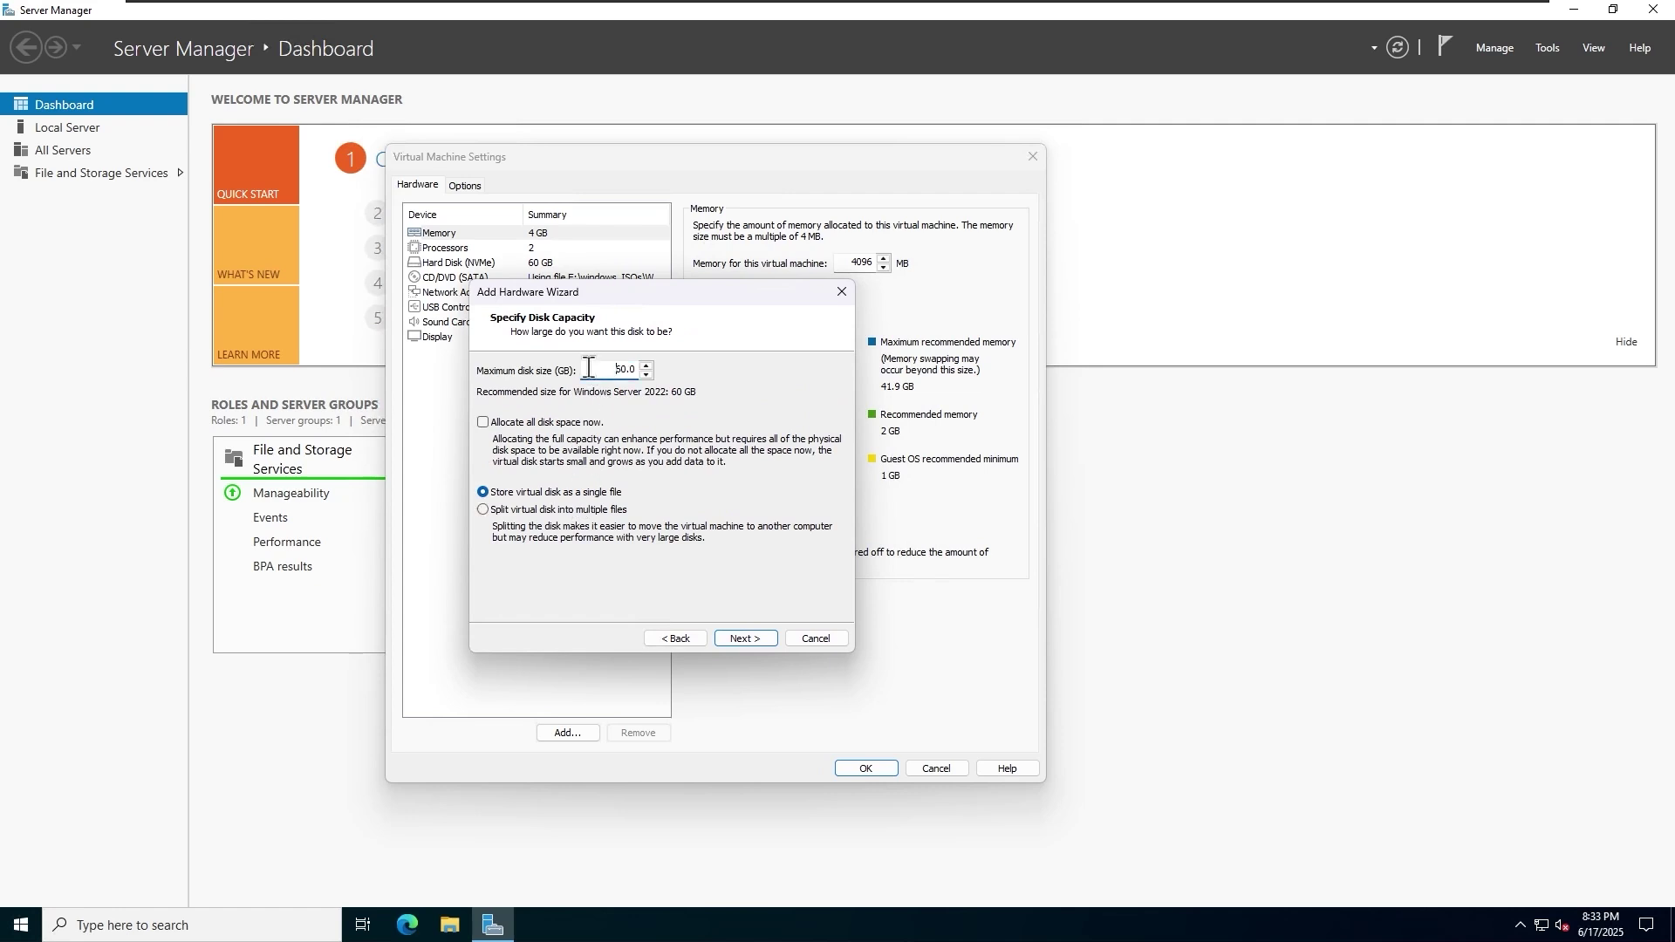
text(5)
click(746, 639)
Browse to drive F: (disk3) as the disk file's location
click(801, 412)
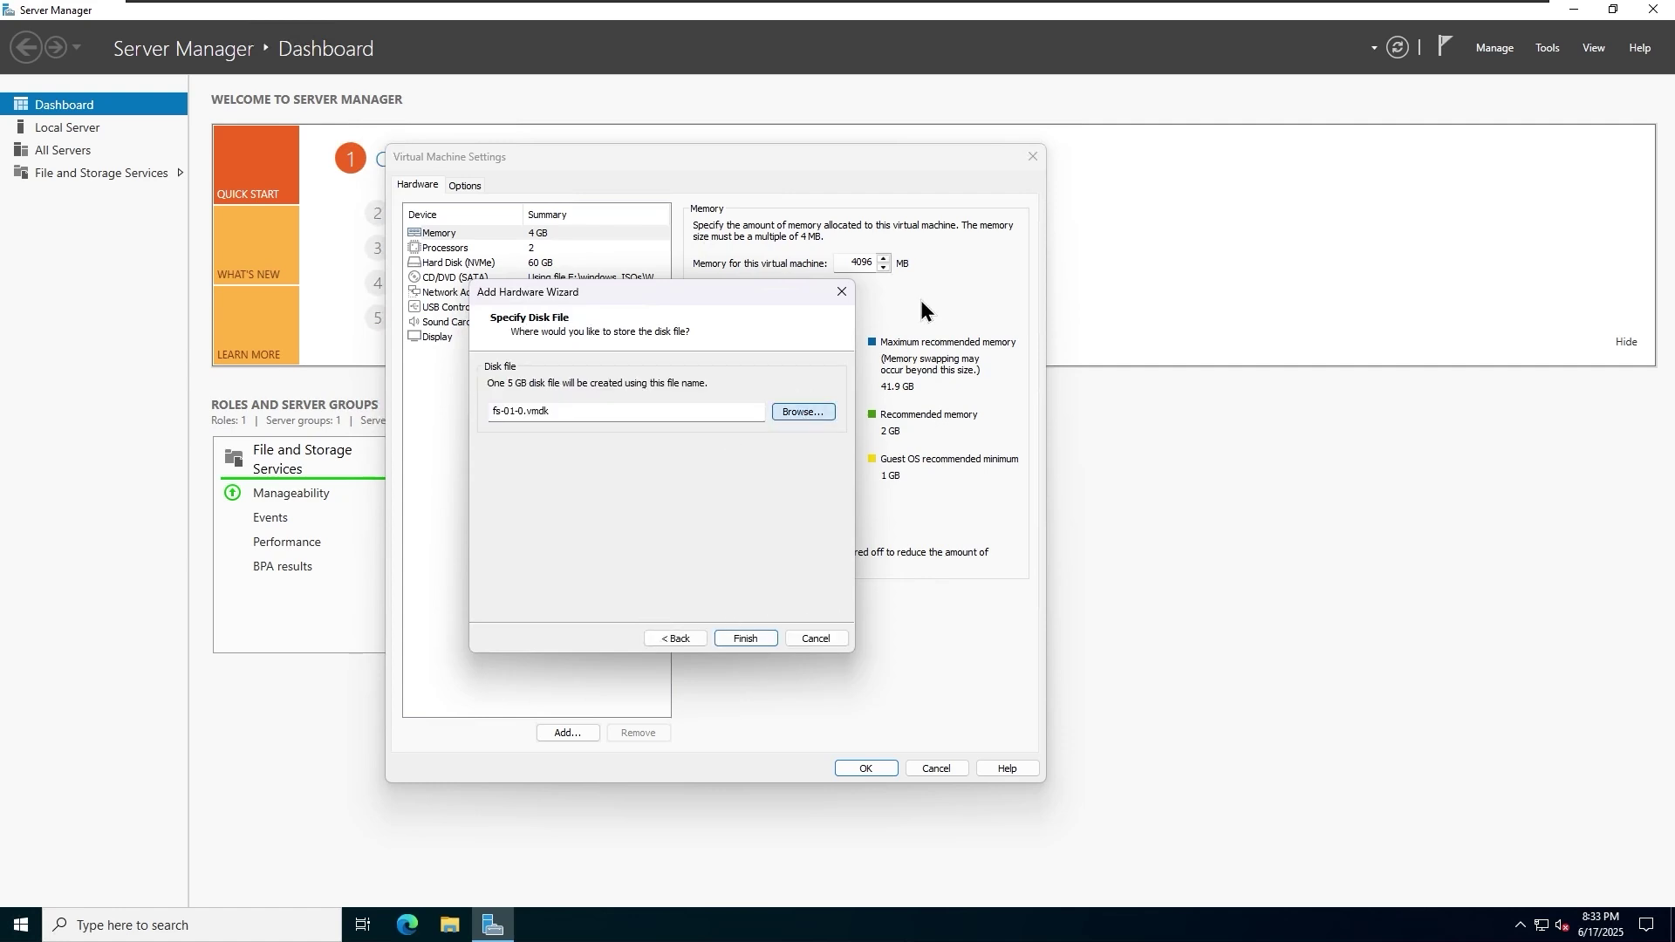
drag(785, 317, 594, 236)
scroll(366, 524, down, 3)
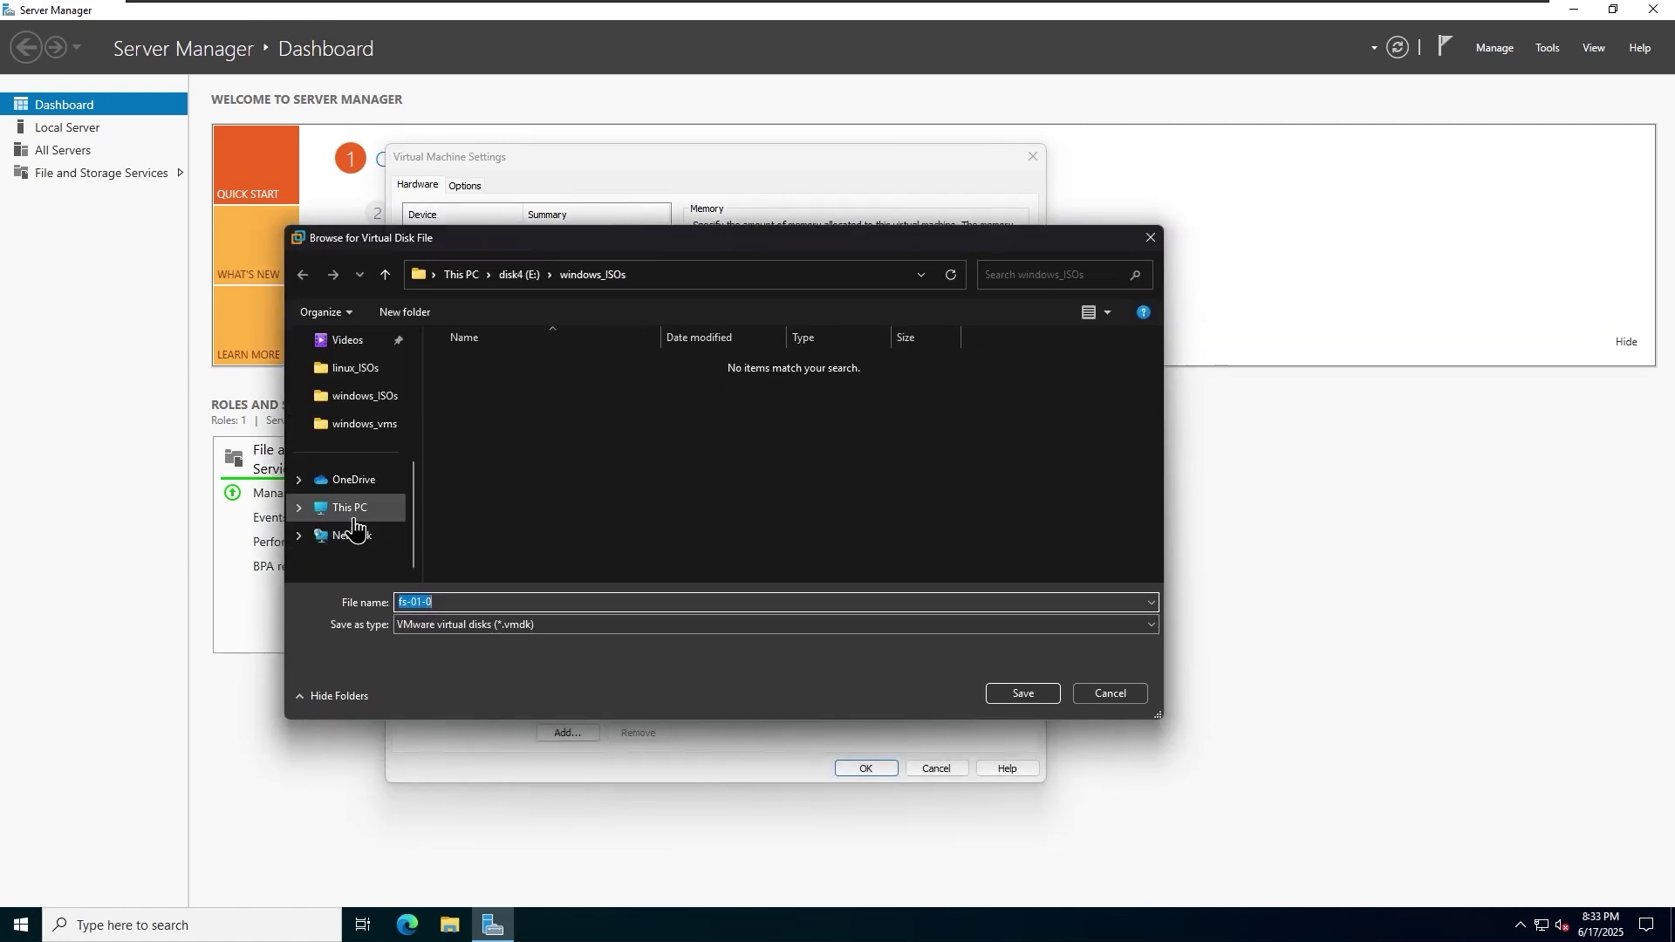
click(349, 507)
double_click(581, 452)
Save the disk file into a new FS-01-Disk1 folder on F: and finish adding the disk
right_click(560, 515)
mouse_move(641, 680)
click(790, 685)
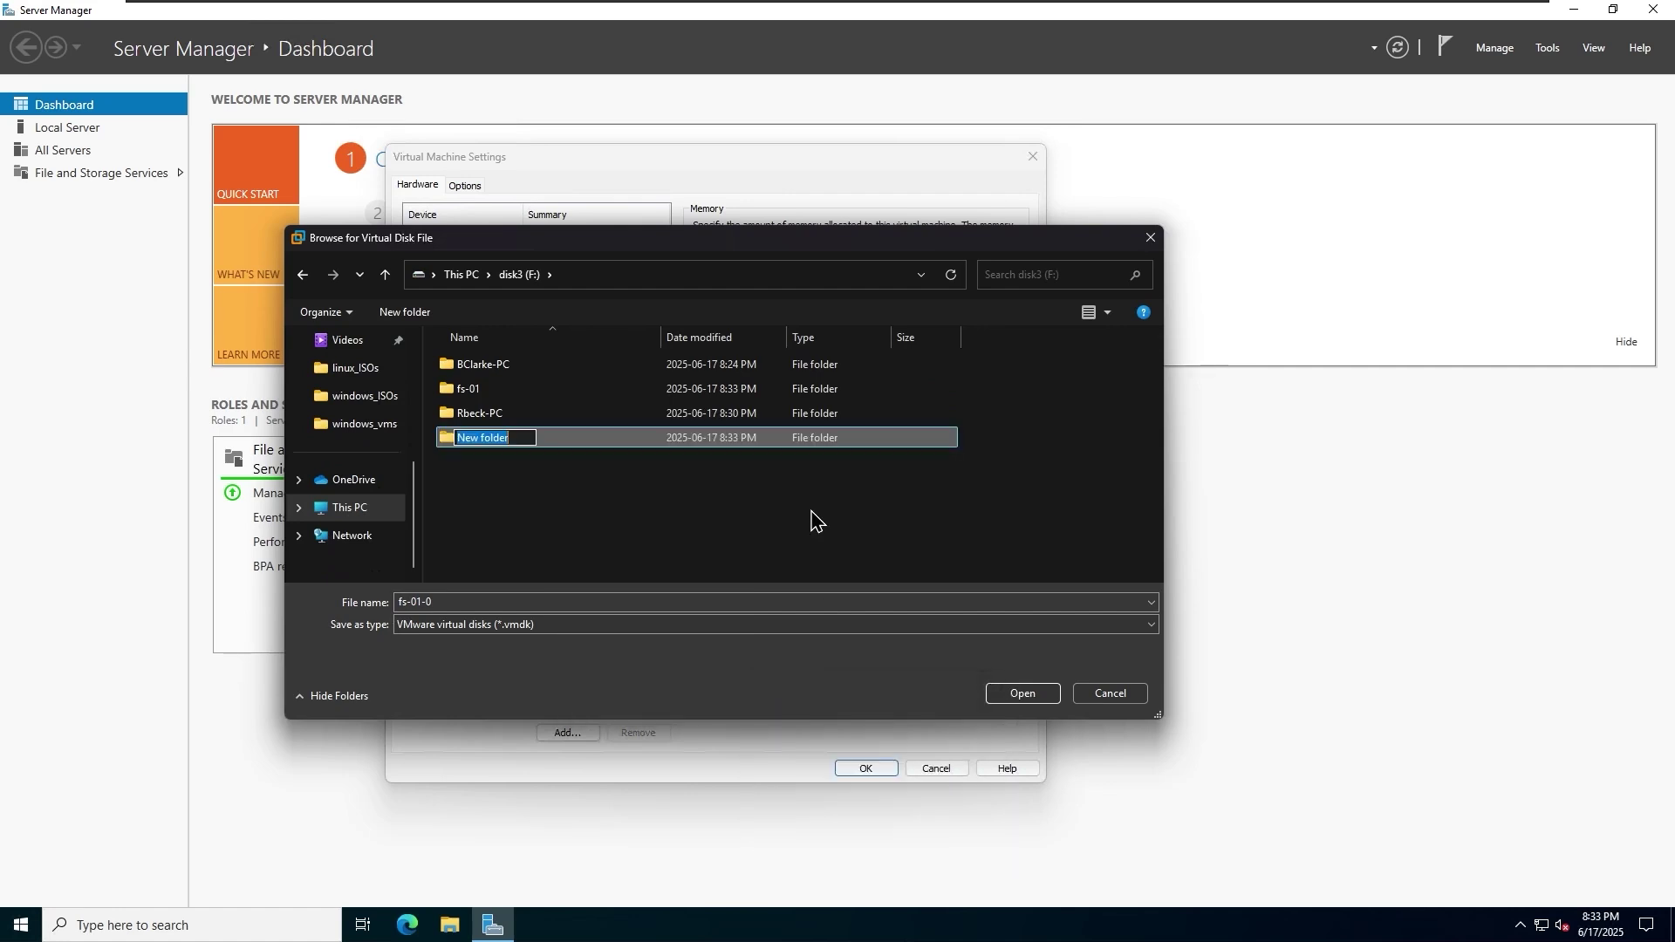
text(FS-01-Disk1)
key(Return)
double_click(614, 447)
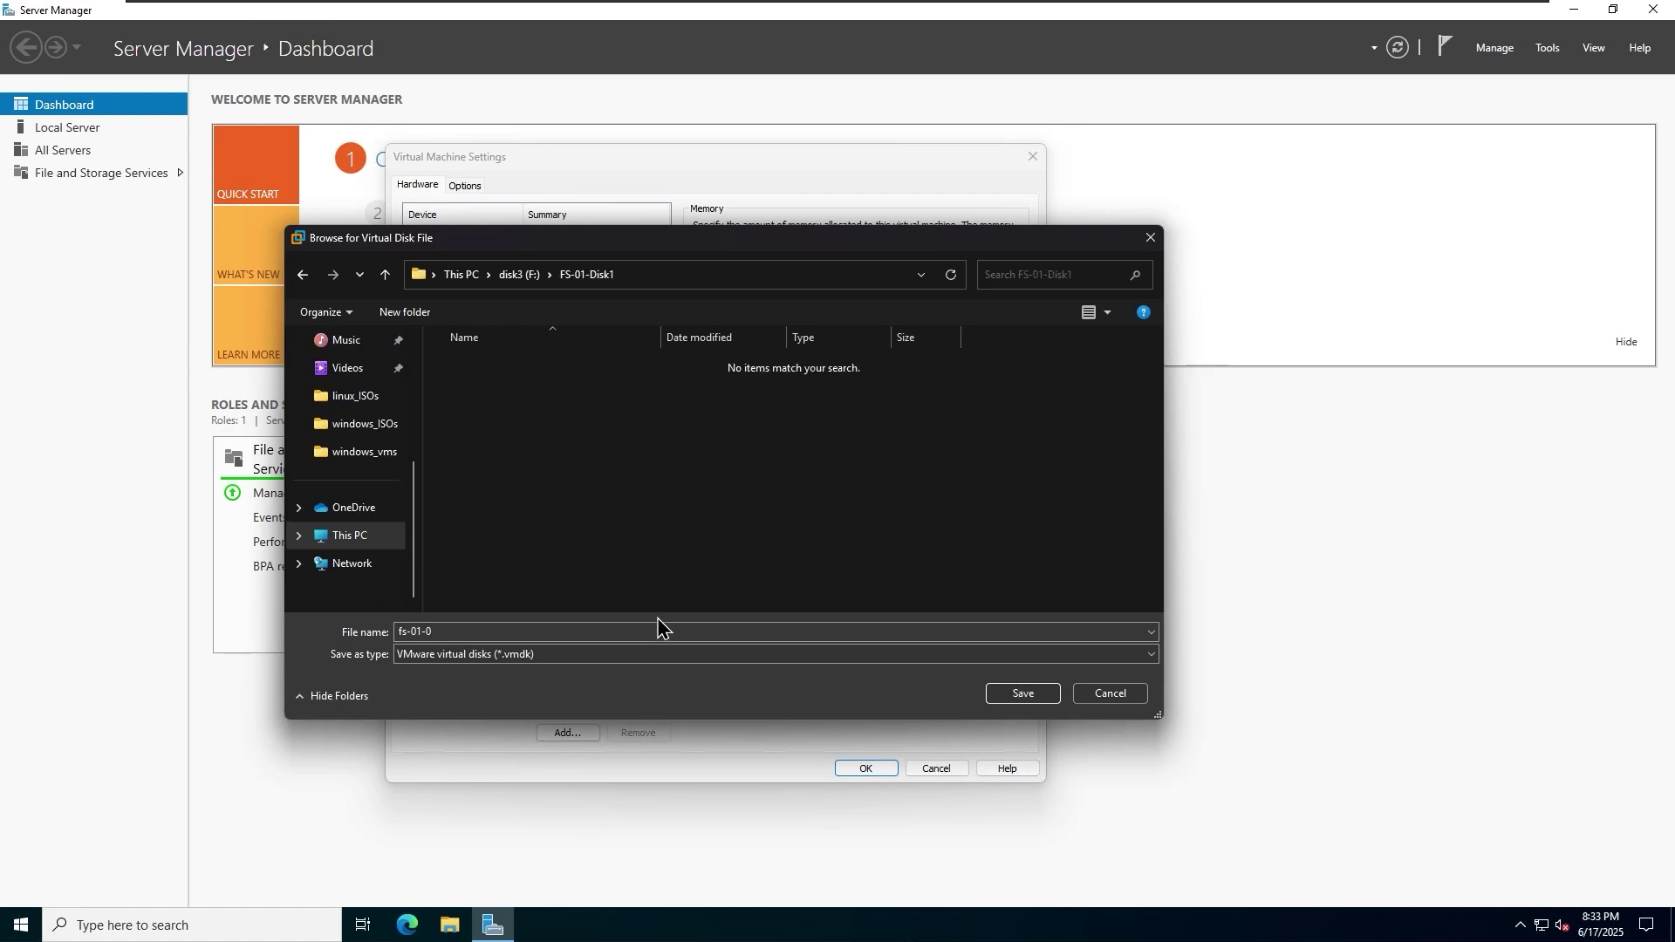
click(1023, 694)
click(747, 640)
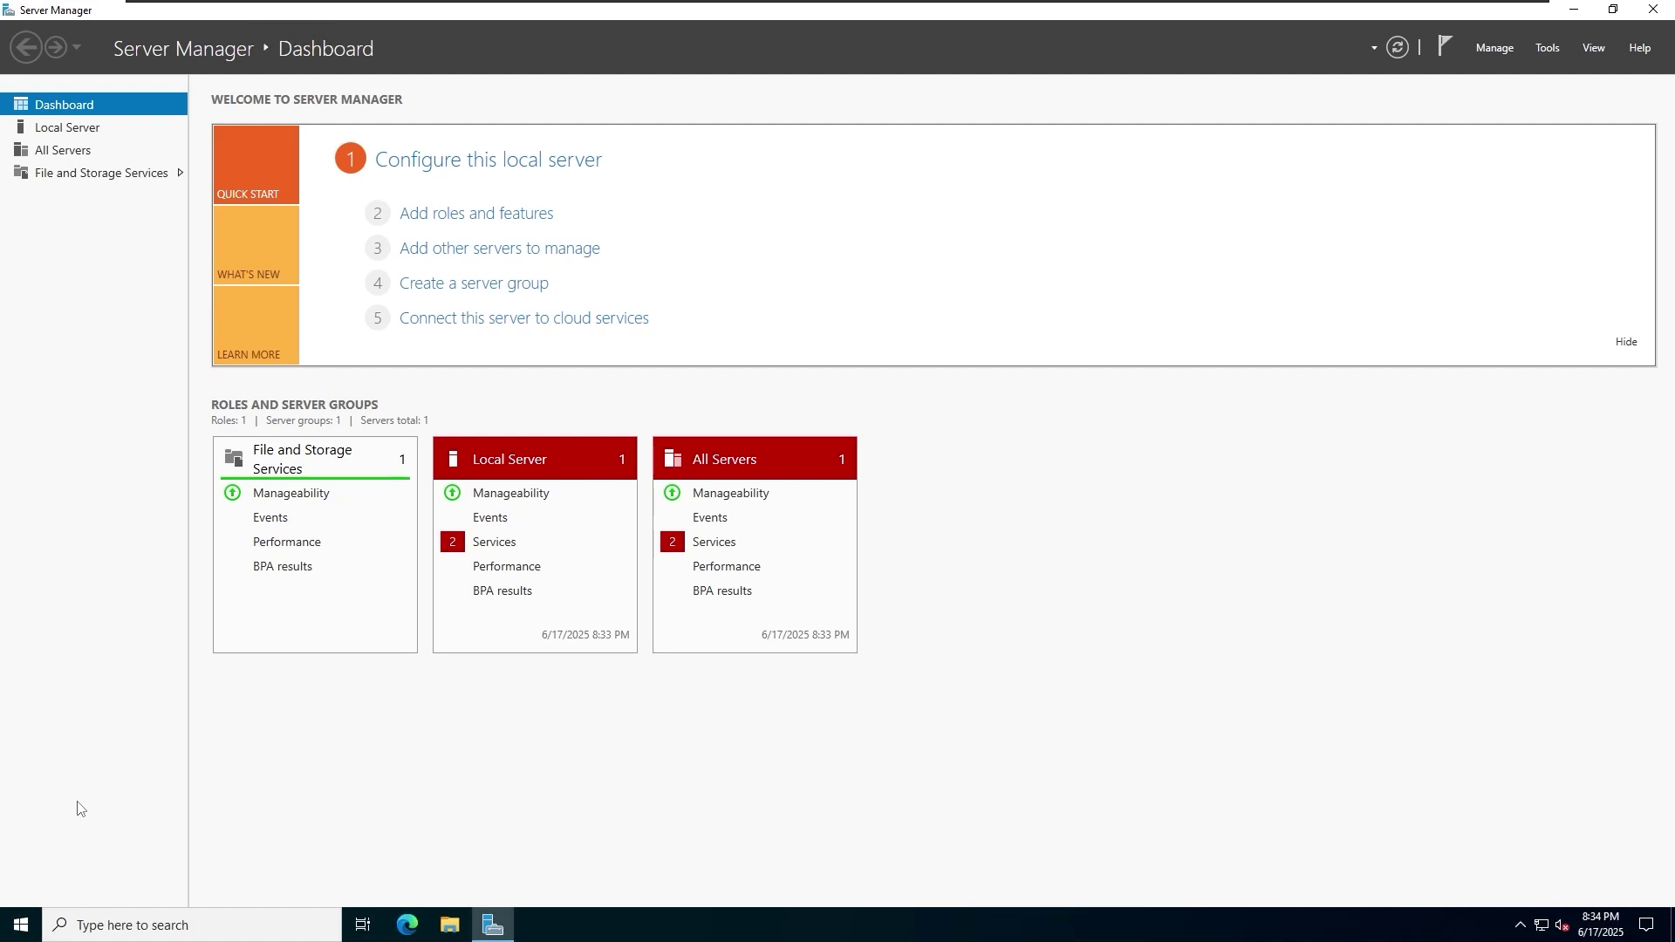
In Disk Management, bring Disk 1 online and initialize it as GPT
right_click(25, 924)
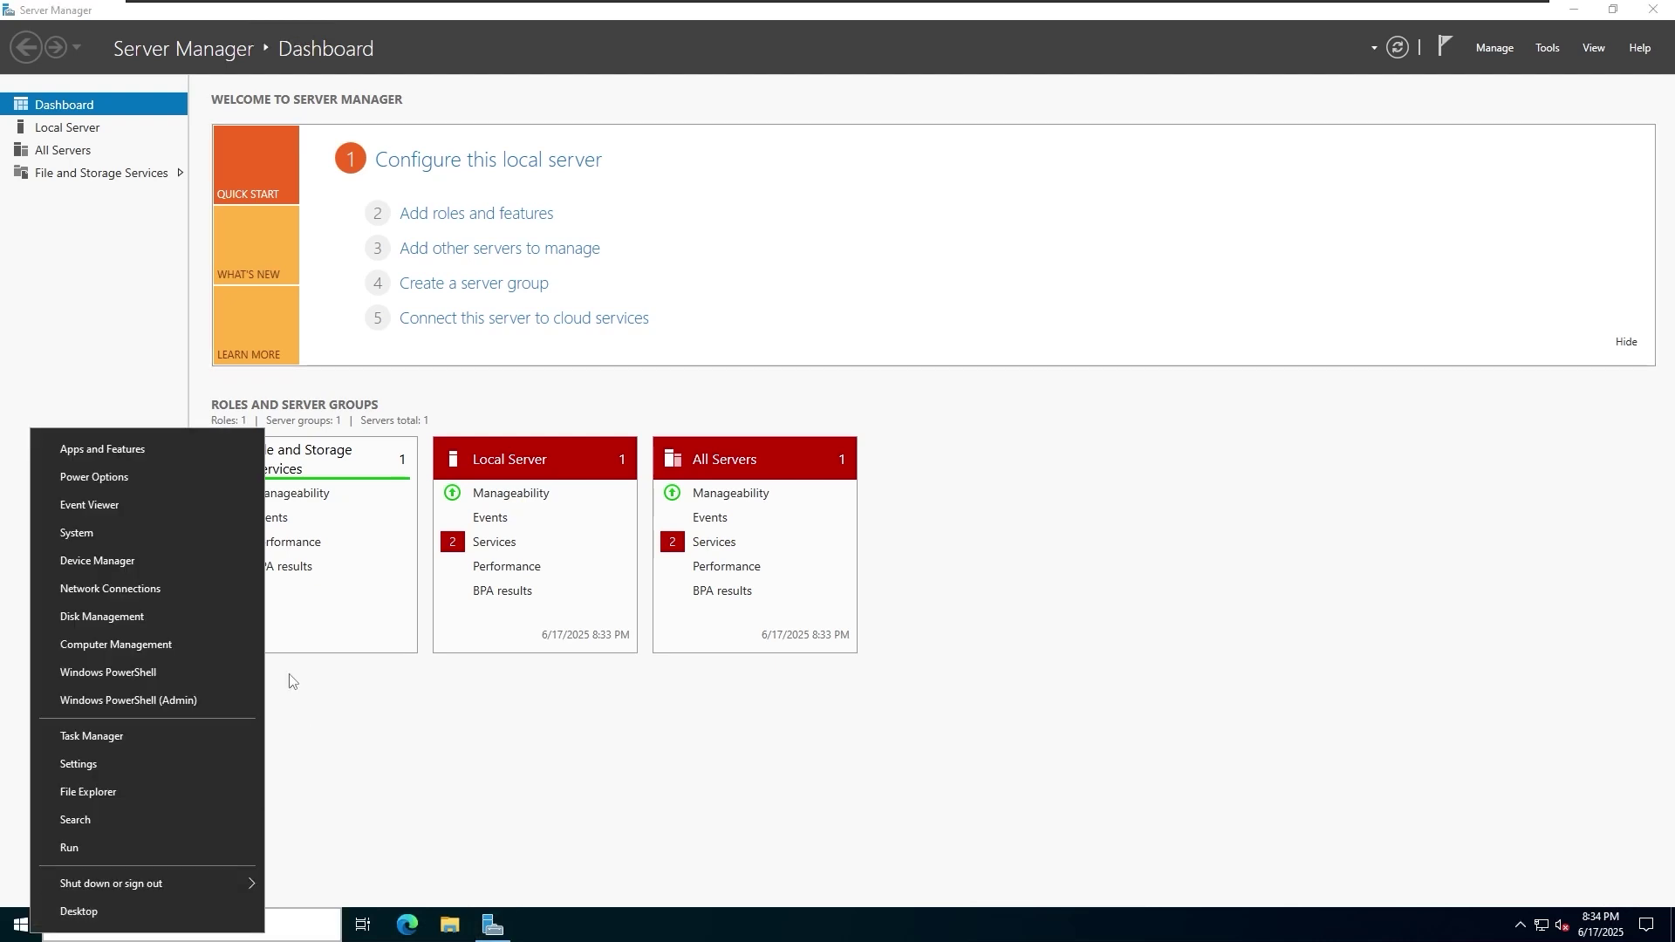
click(145, 616)
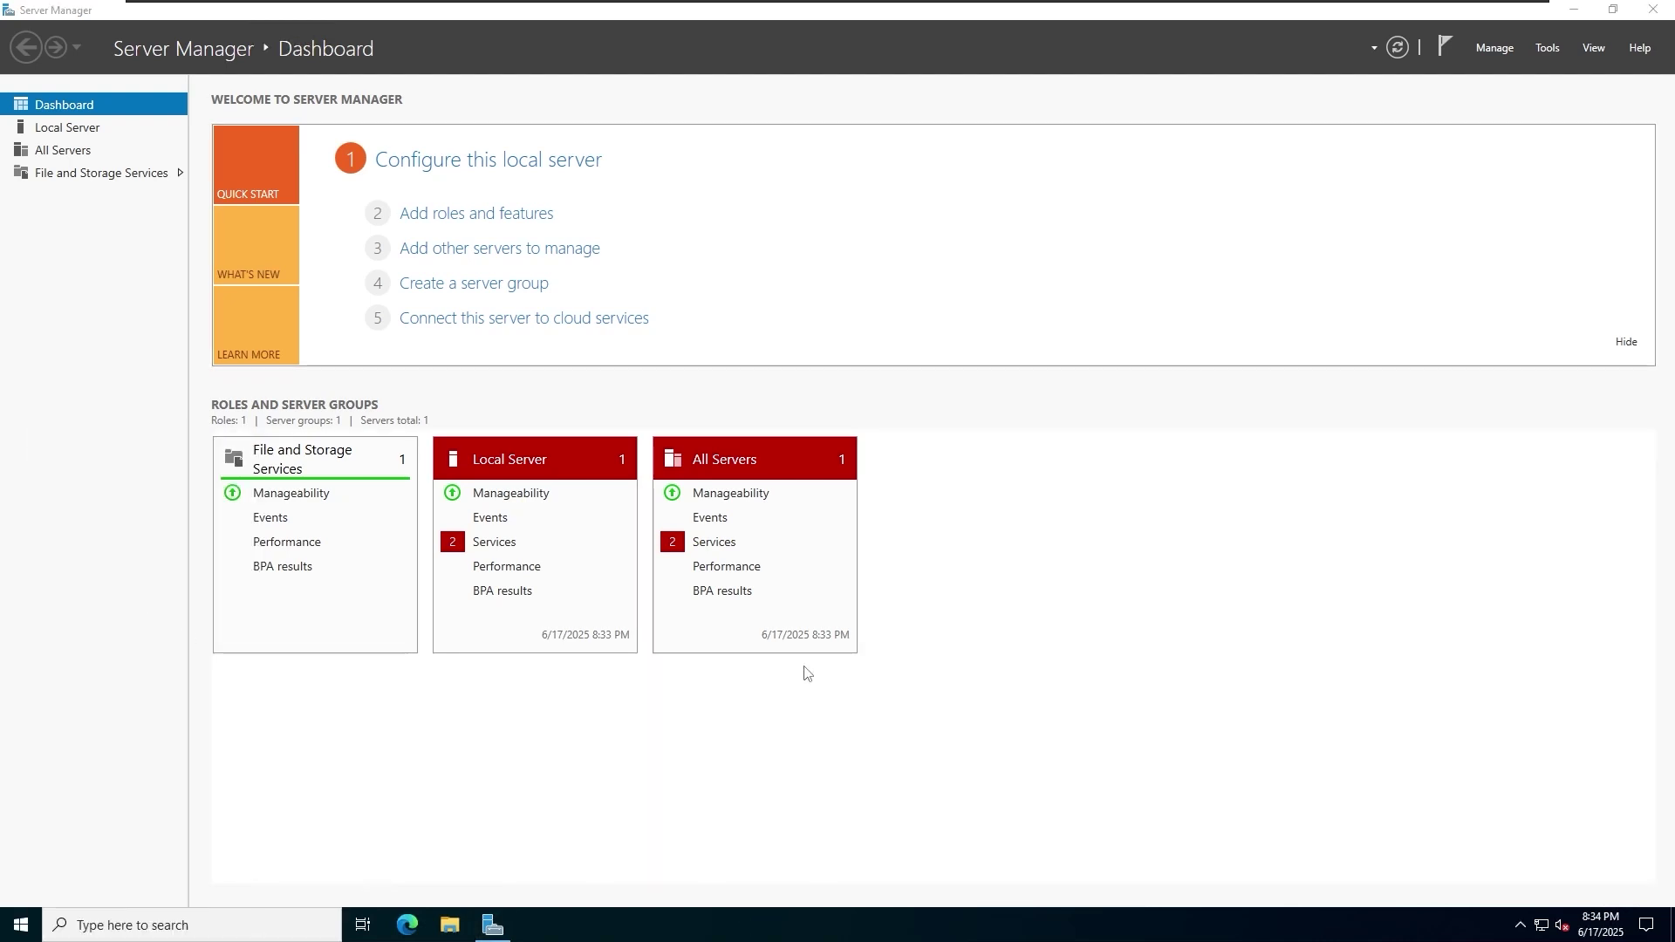
click(713, 97)
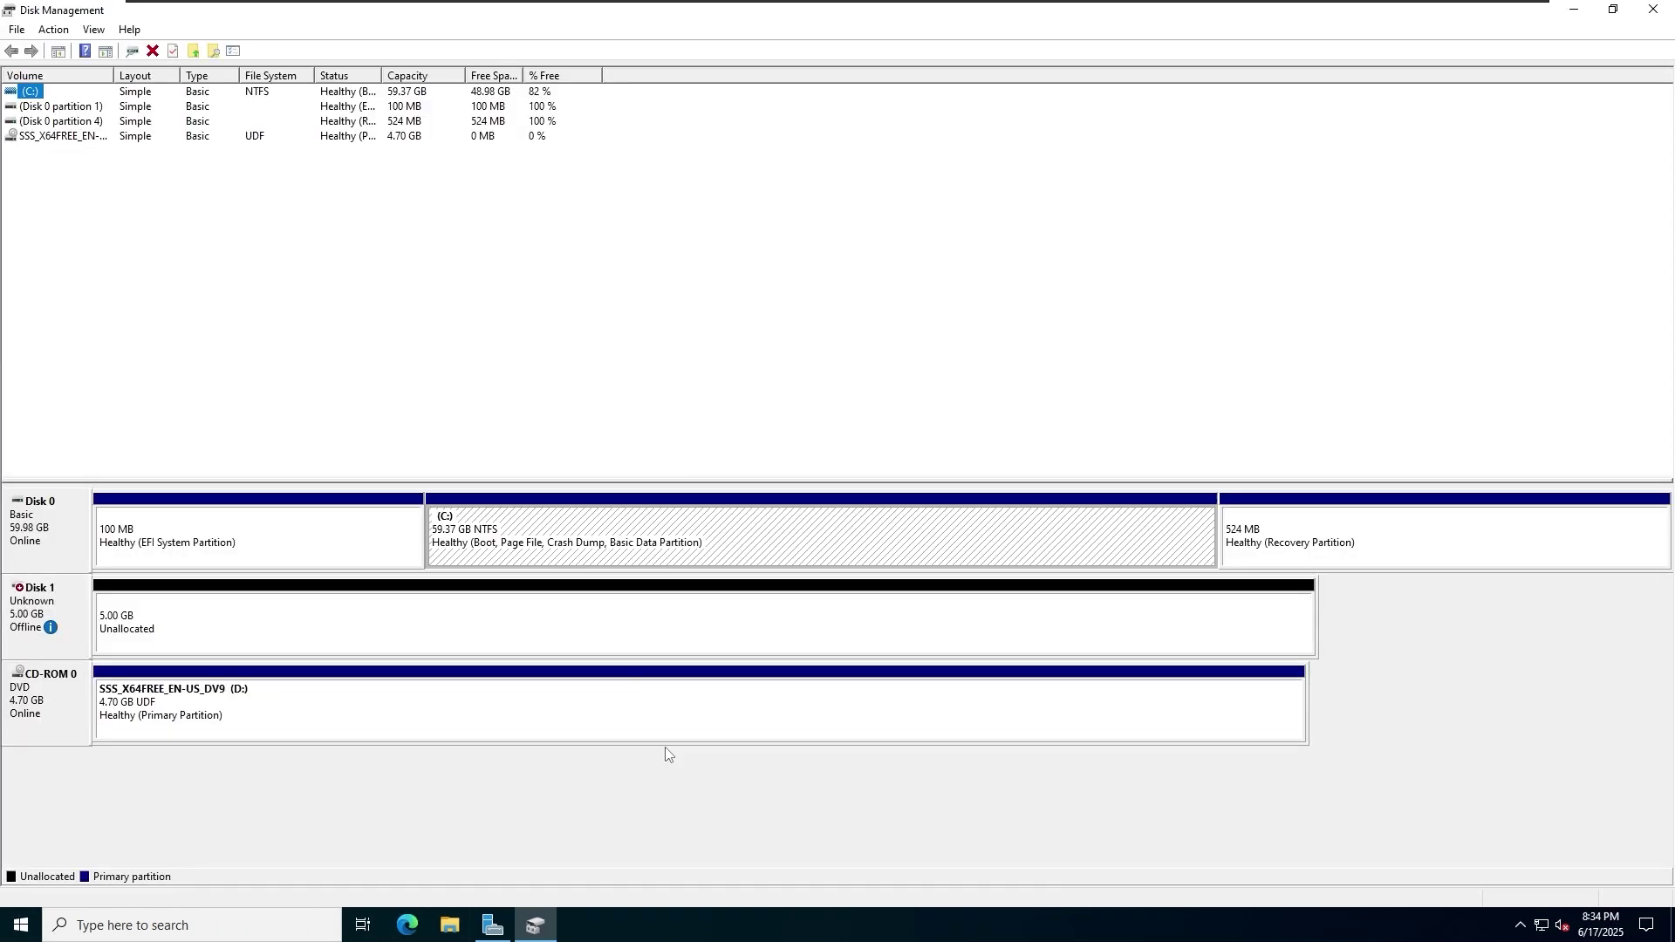
click(22, 606)
right_click(66, 610)
click(118, 623)
right_click(74, 617)
click(123, 631)
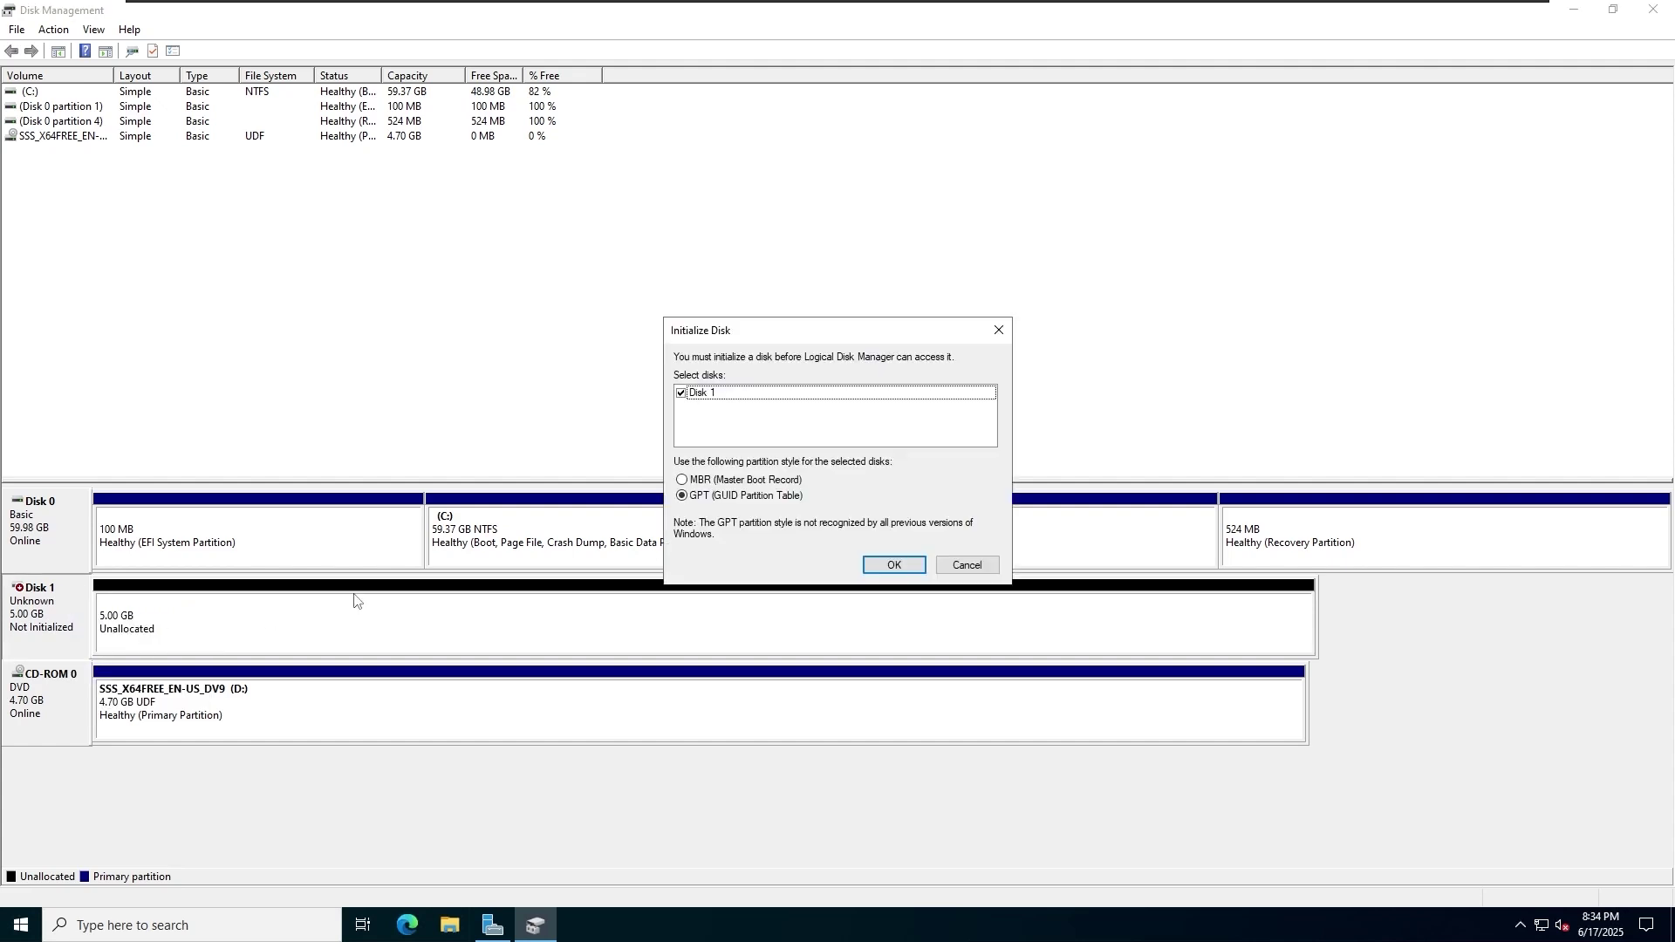
click(894, 564)
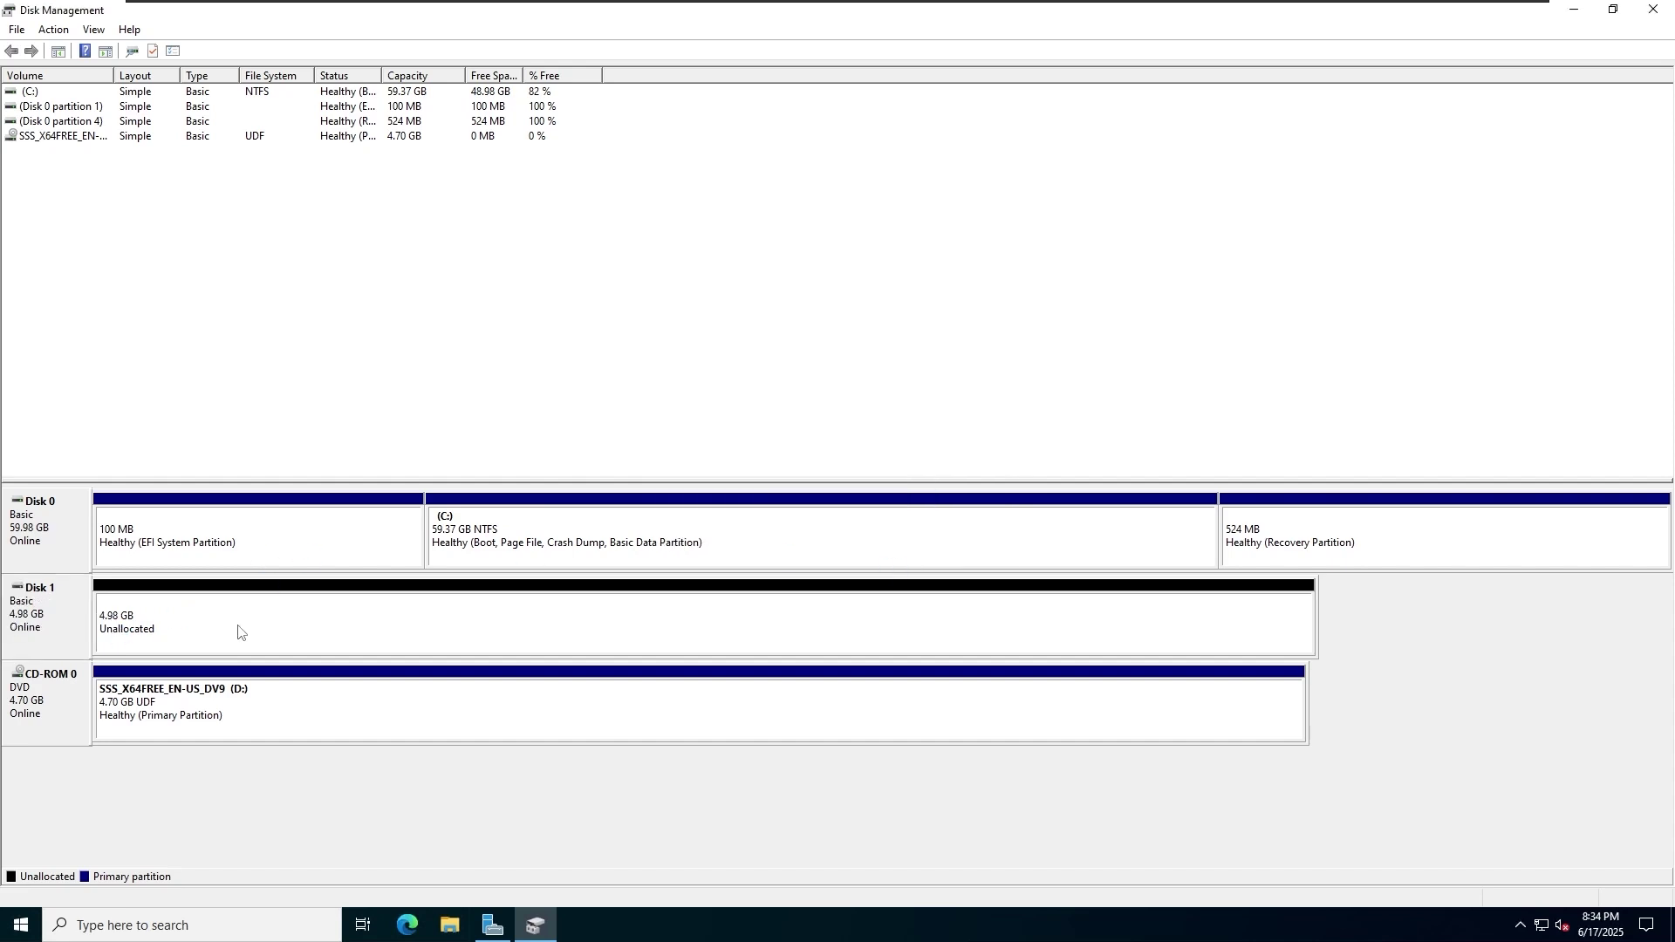
Create a 5102 MB NTFS simple volume on Disk 1 with letter E, labelled FS_Drive2
click(189, 636)
right_click(189, 635)
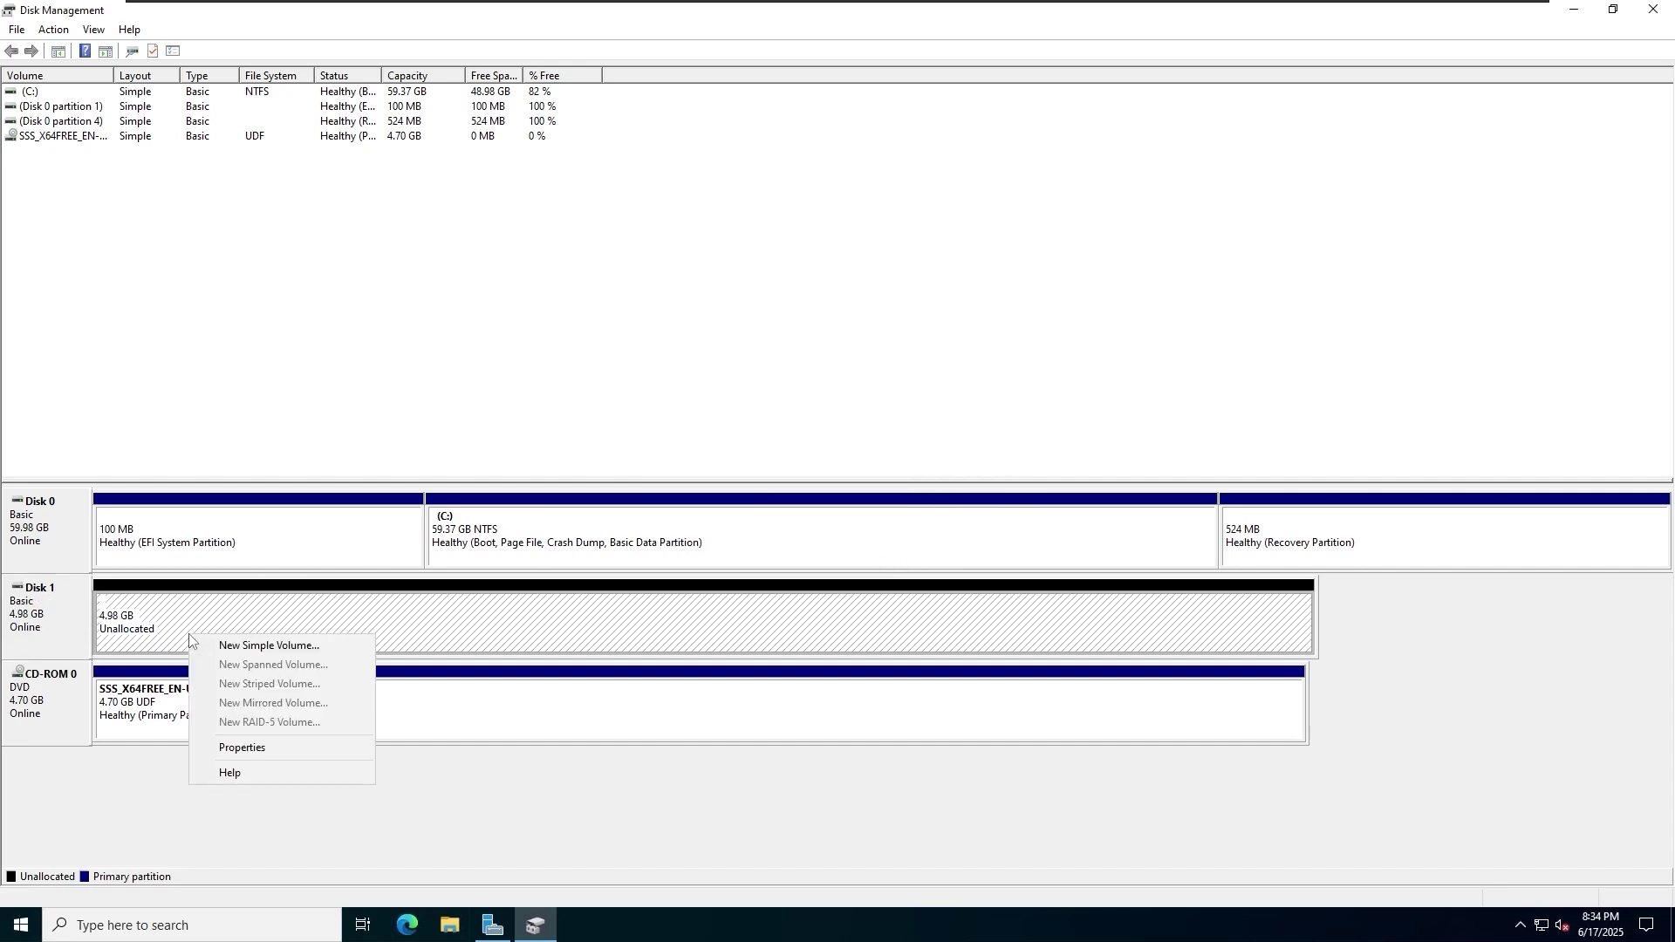
click(271, 647)
click(341, 405)
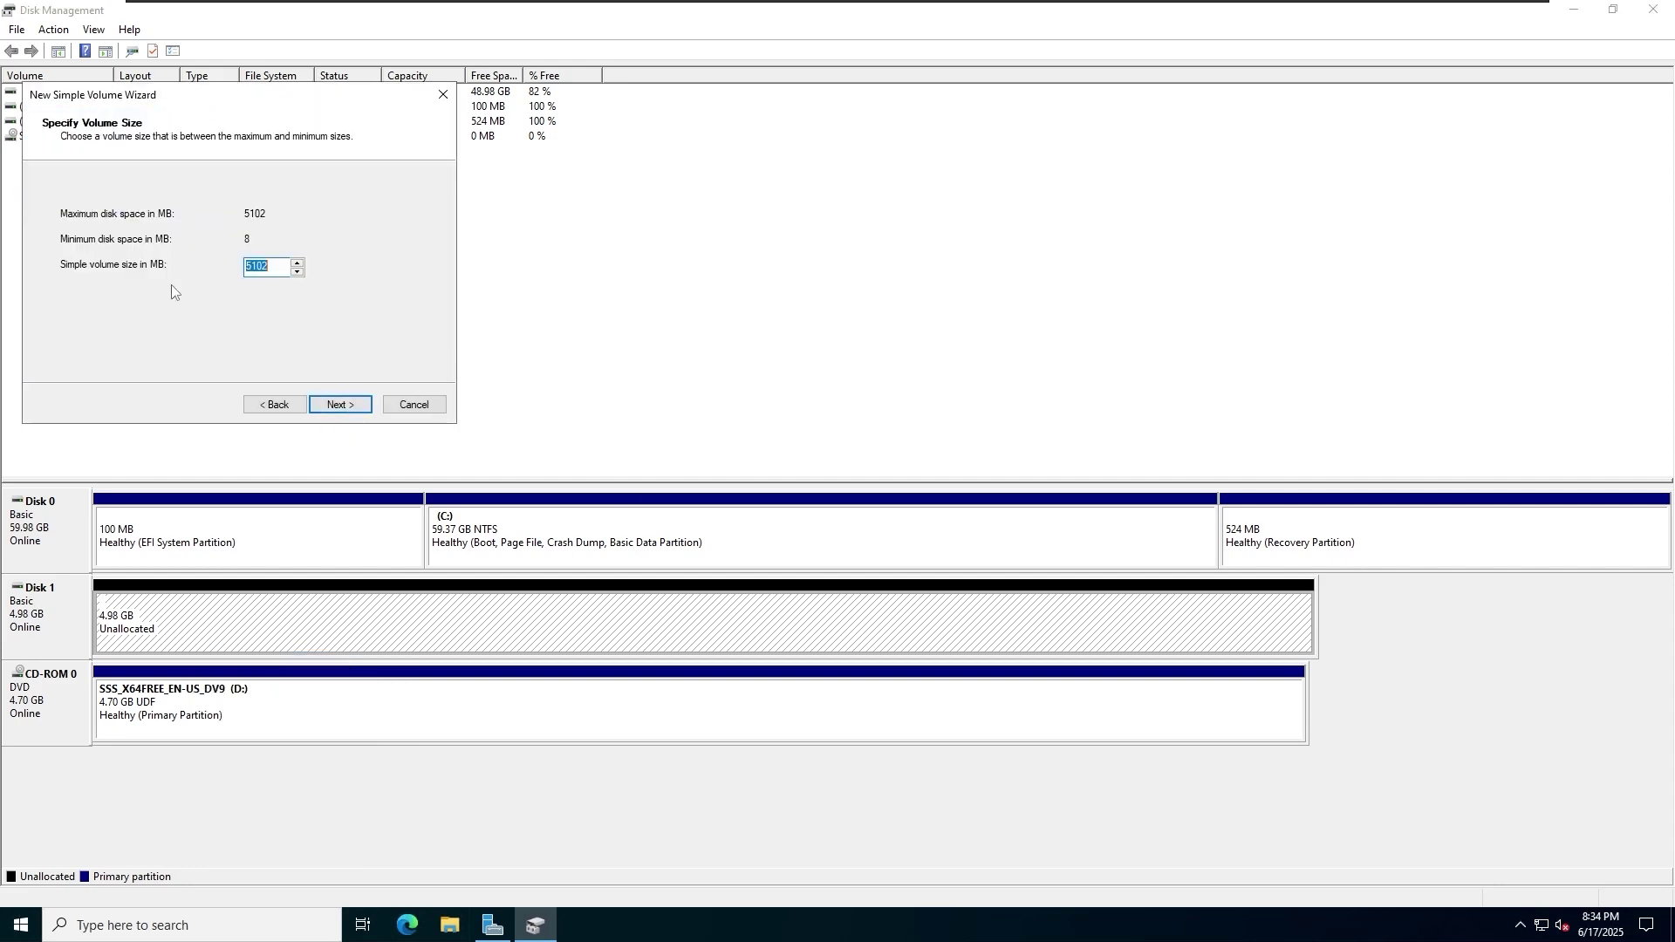
click(340, 407)
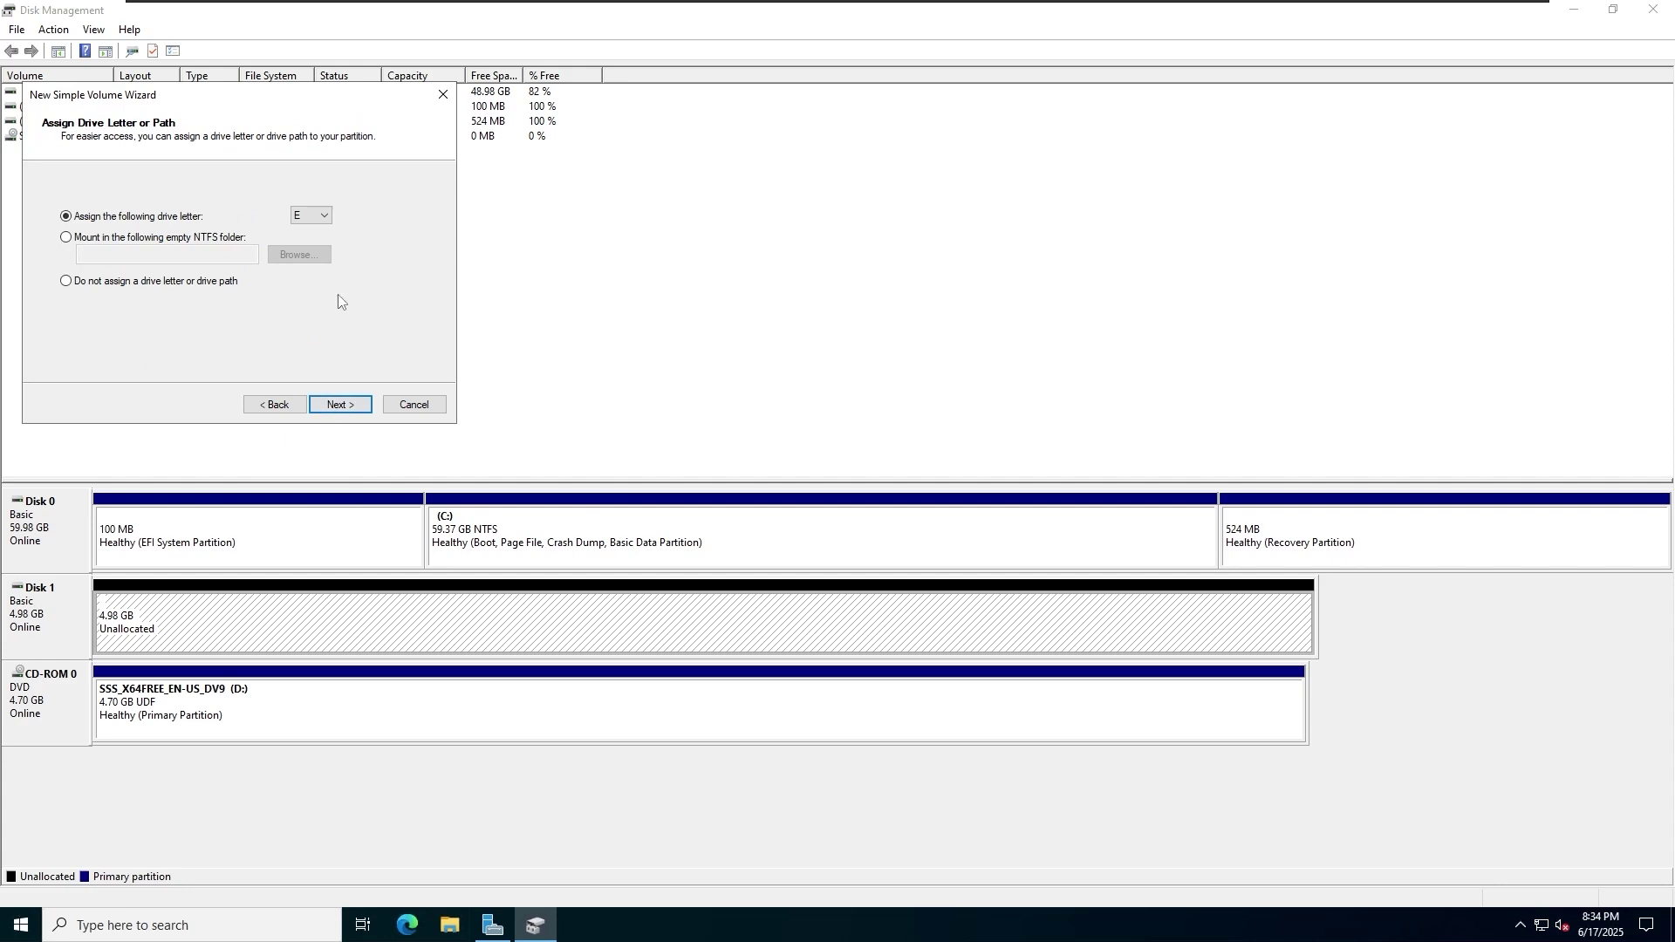
click(352, 409)
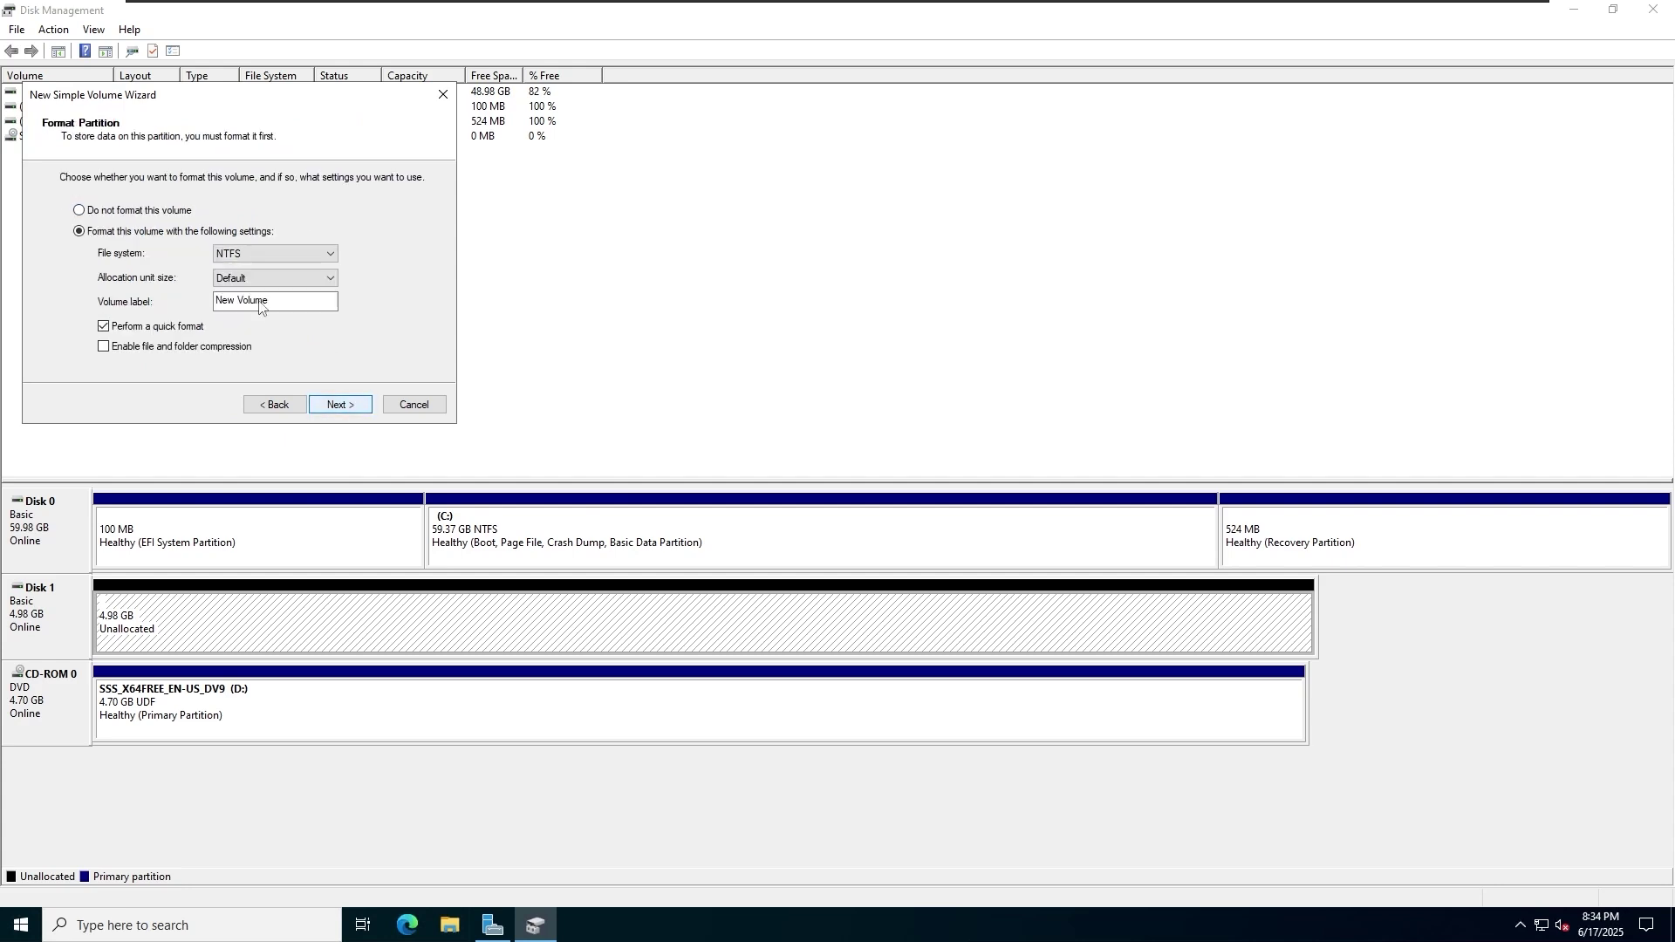
text(FS)
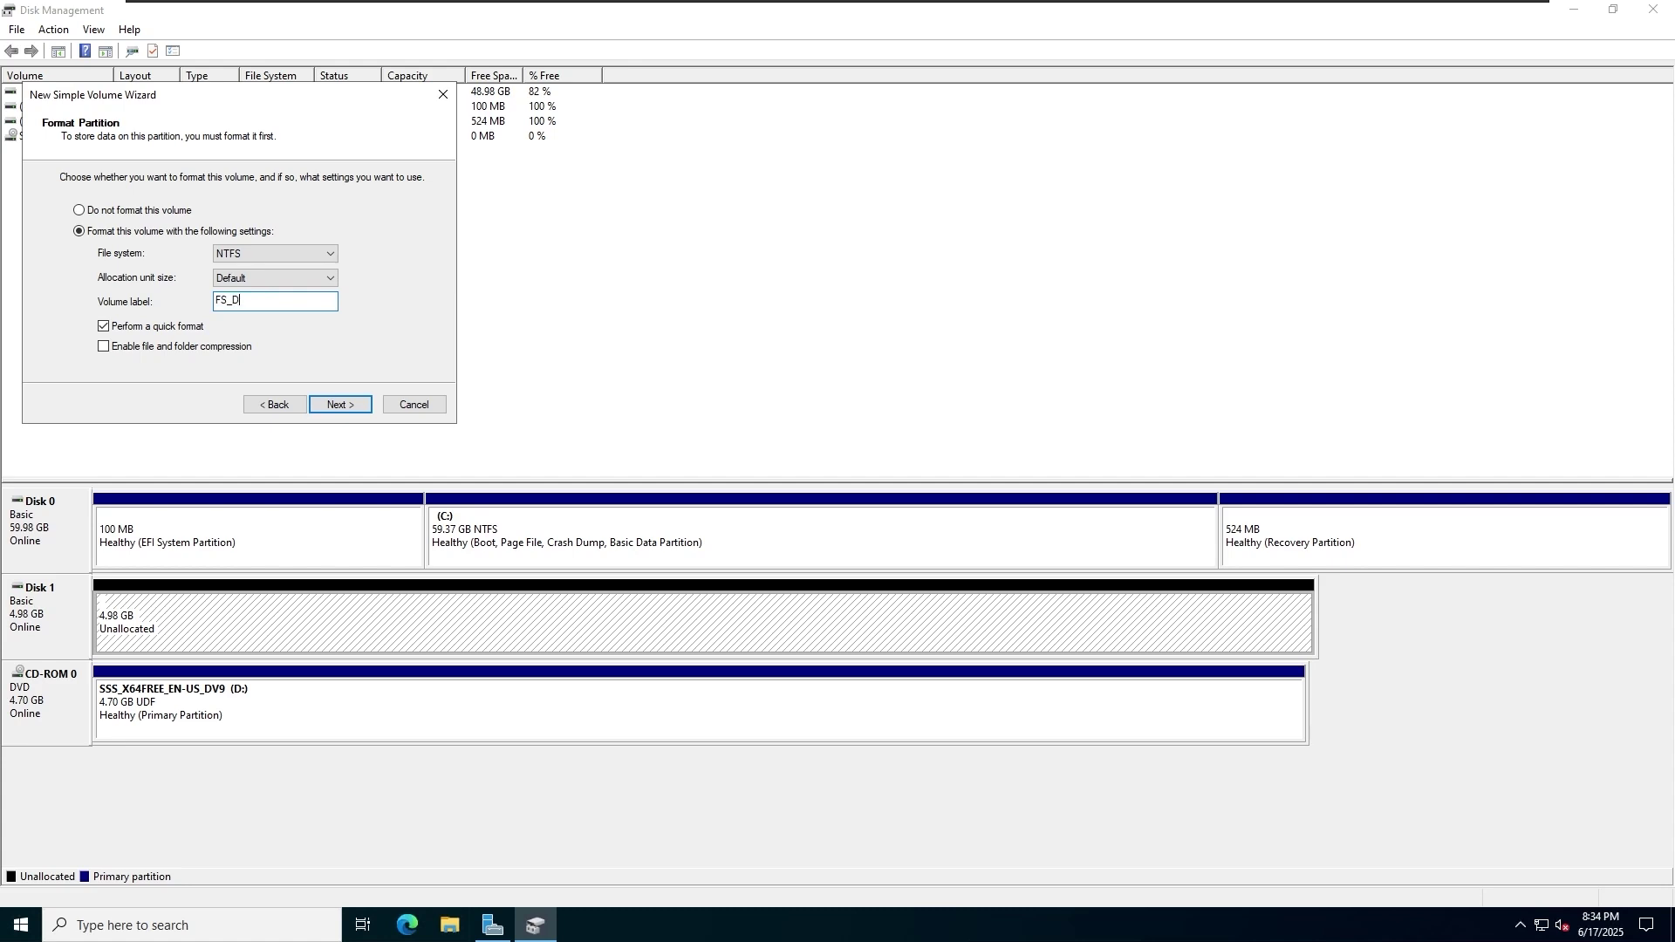
click(347, 405)
click(345, 405)
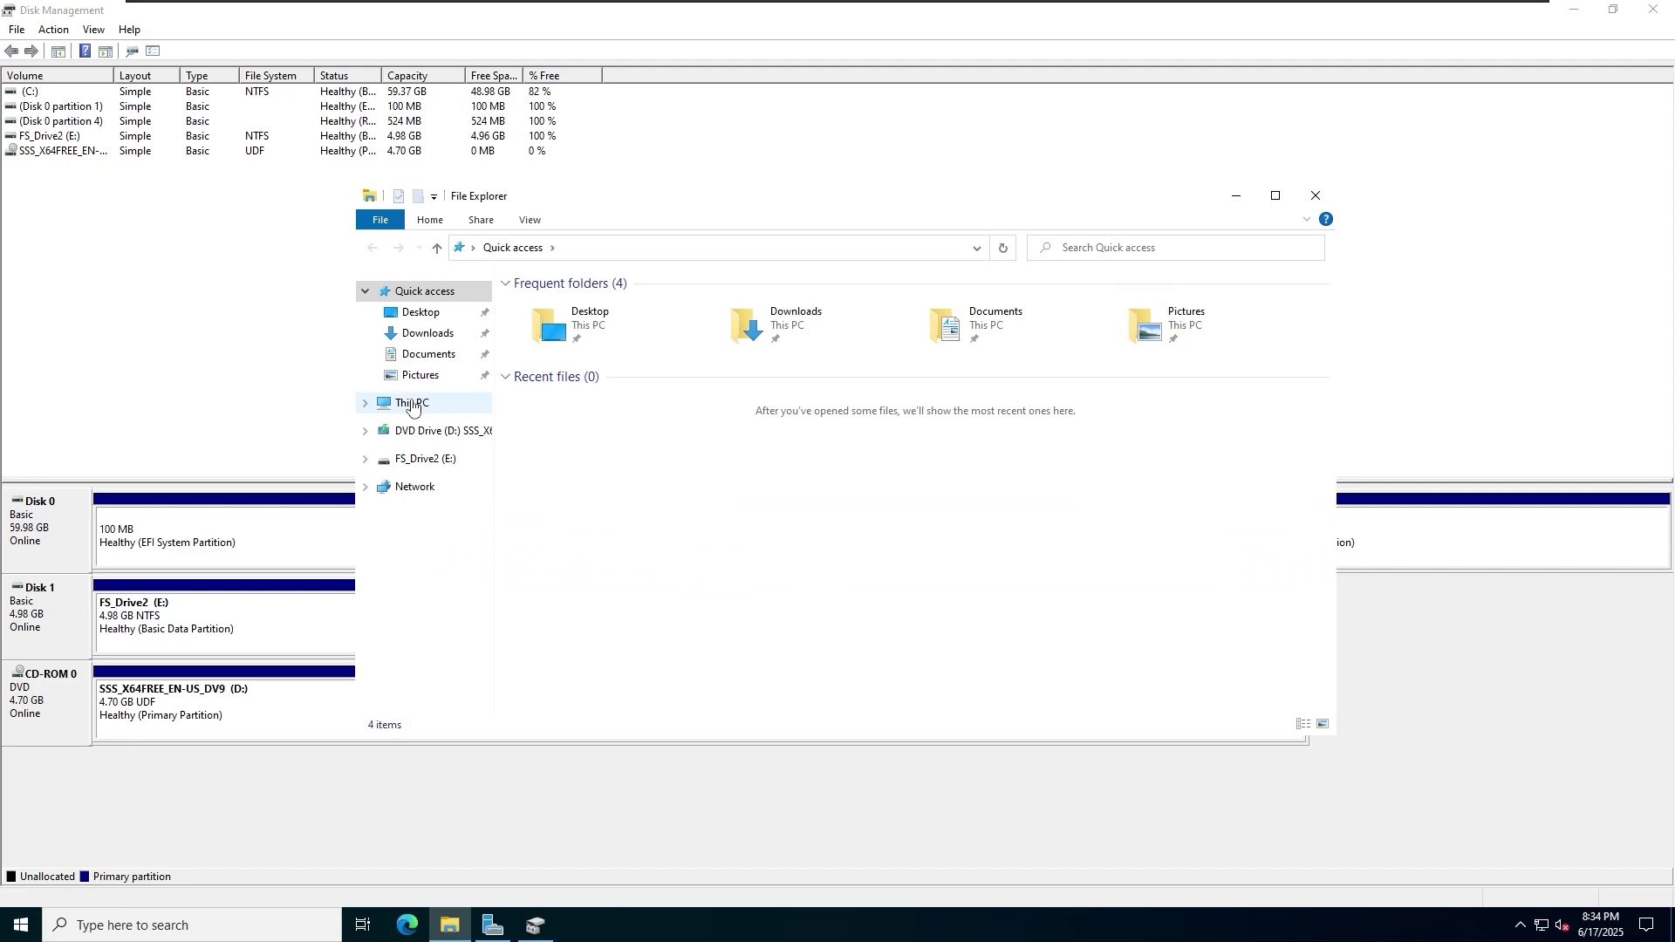
Create a folder named netshare-fs1 on drive FS_Drive2 (E:)
click(412, 404)
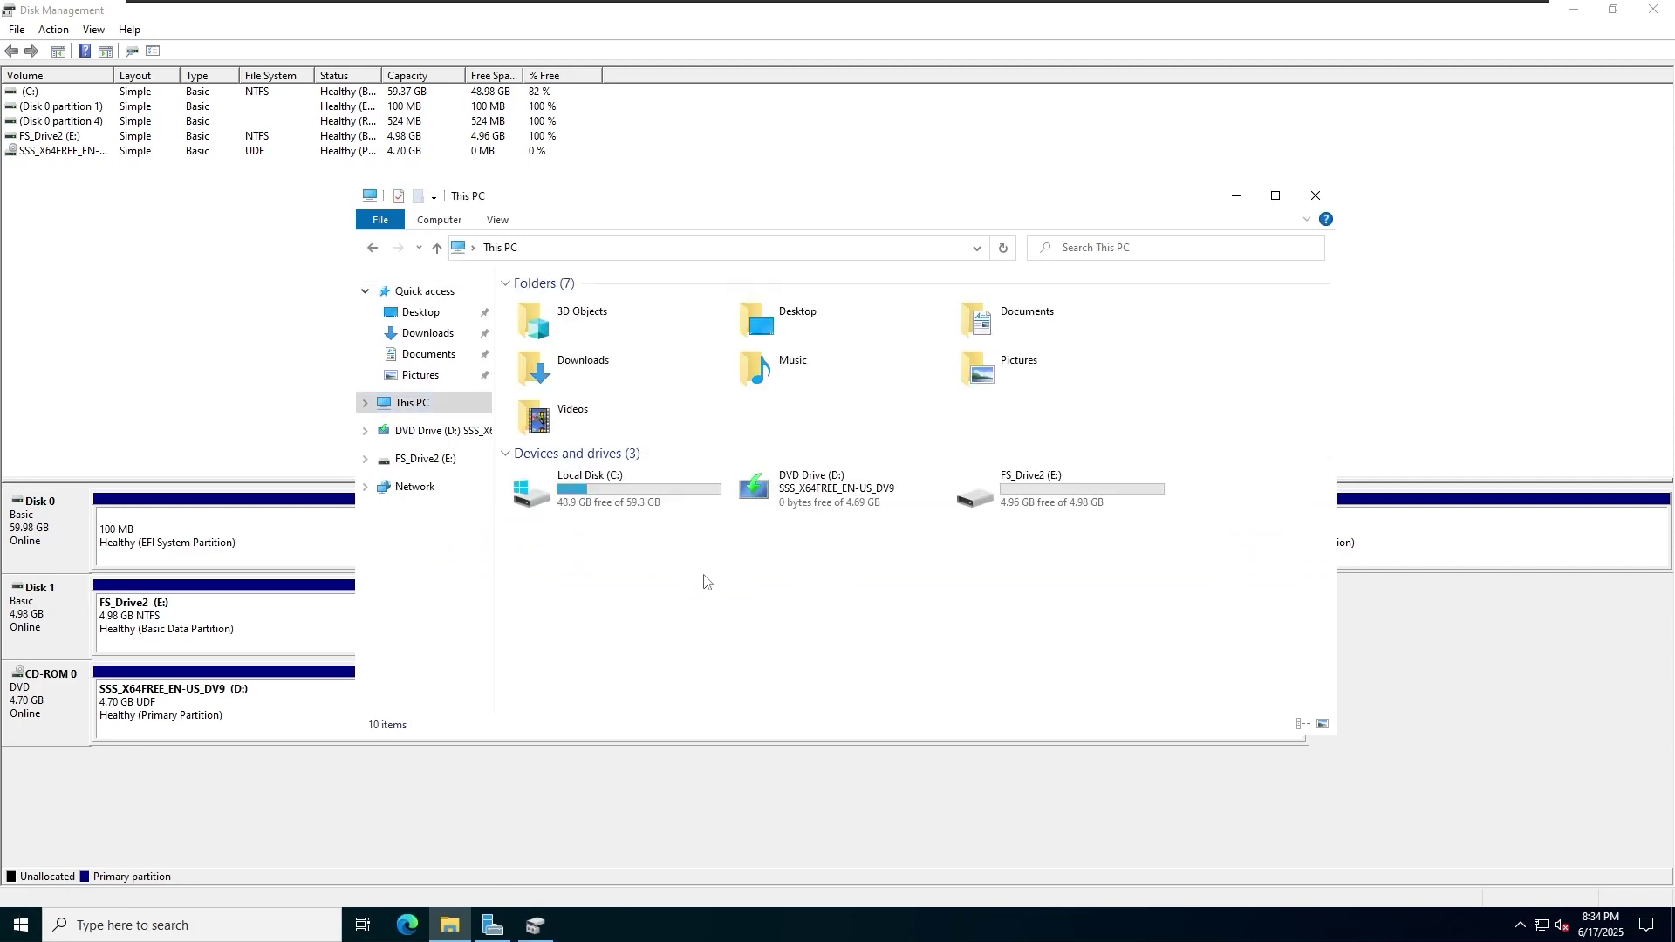
click(1273, 197)
double_click(689, 252)
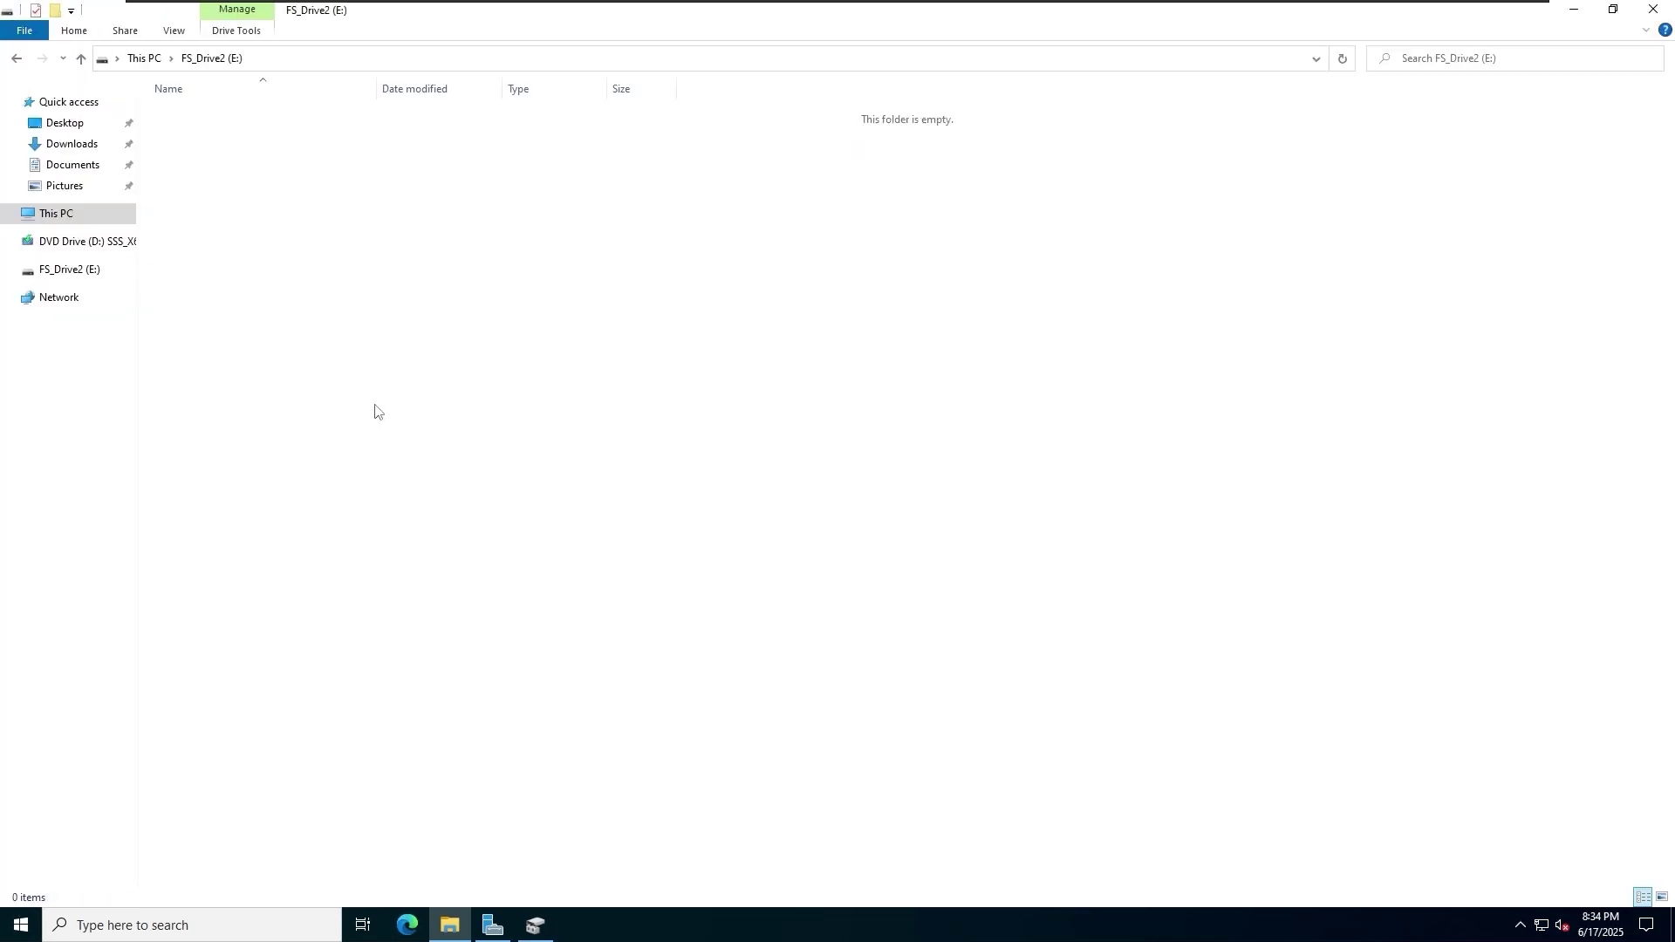
right_click(354, 307)
mouse_move(502, 508)
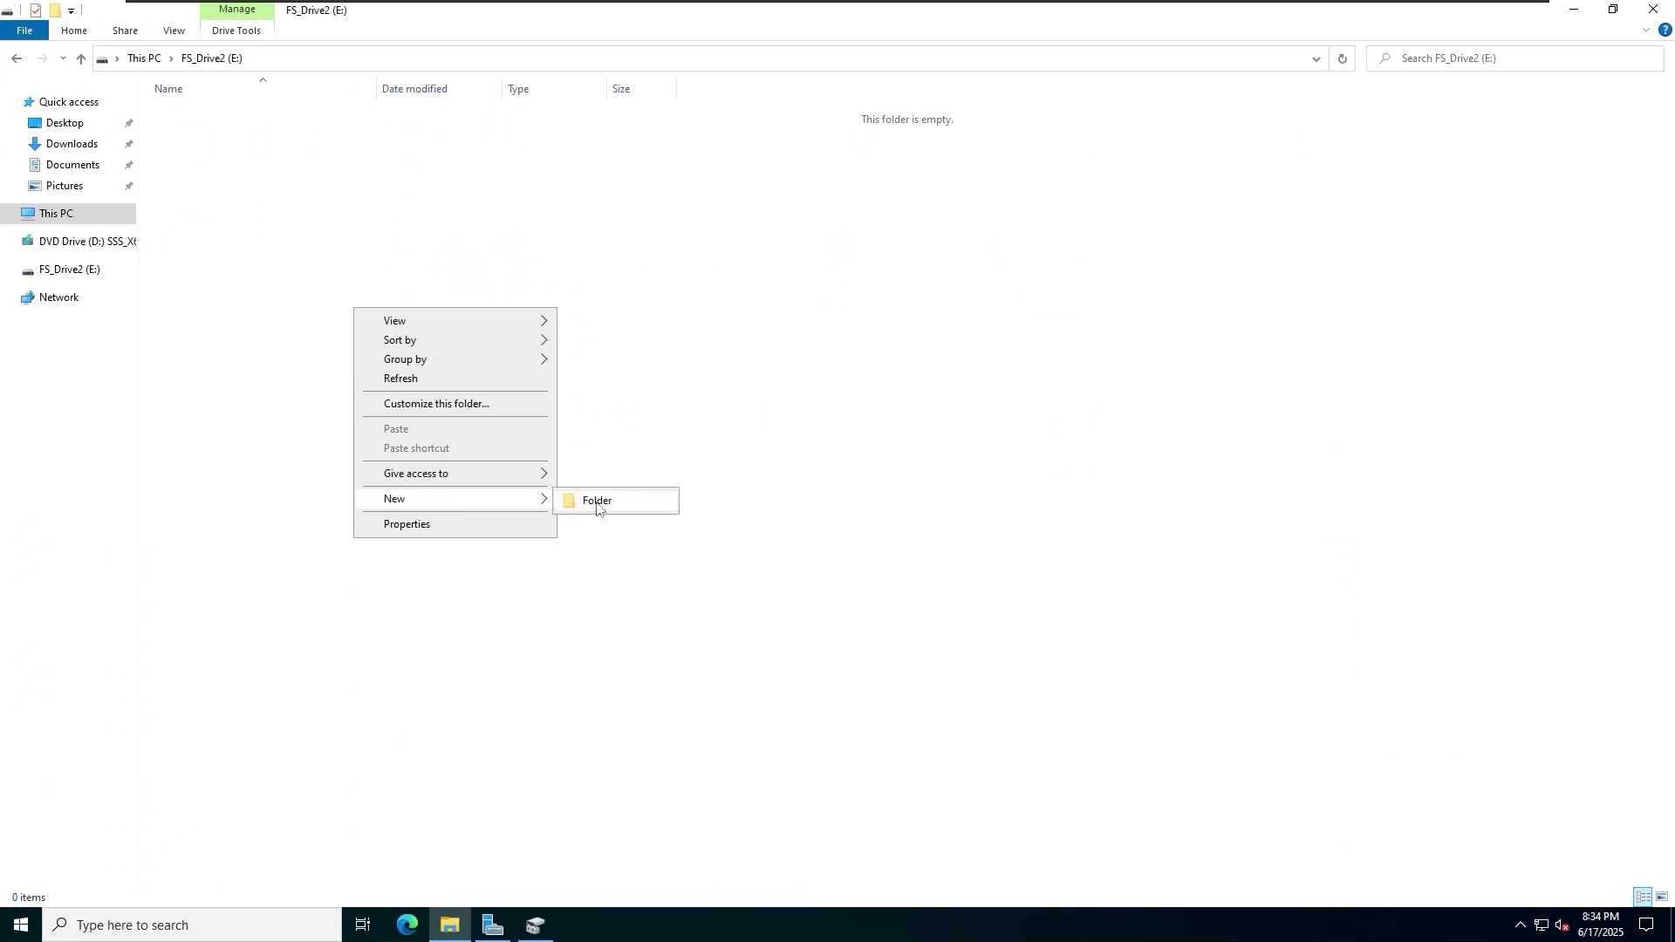
click(597, 501)
click(255, 114)
key(BackSpace)
key(BackSpace)
key(BackSpace)
key(BackSpace)
key(BackSpace)
key(BackSpace)
key(BackSpace)
key(BackSpace)
key(BackSpace)
key(BackSpace)
text(netshare-fds)
key(BackSpace)
key(BackSpace)
text(s1)
key(Return)
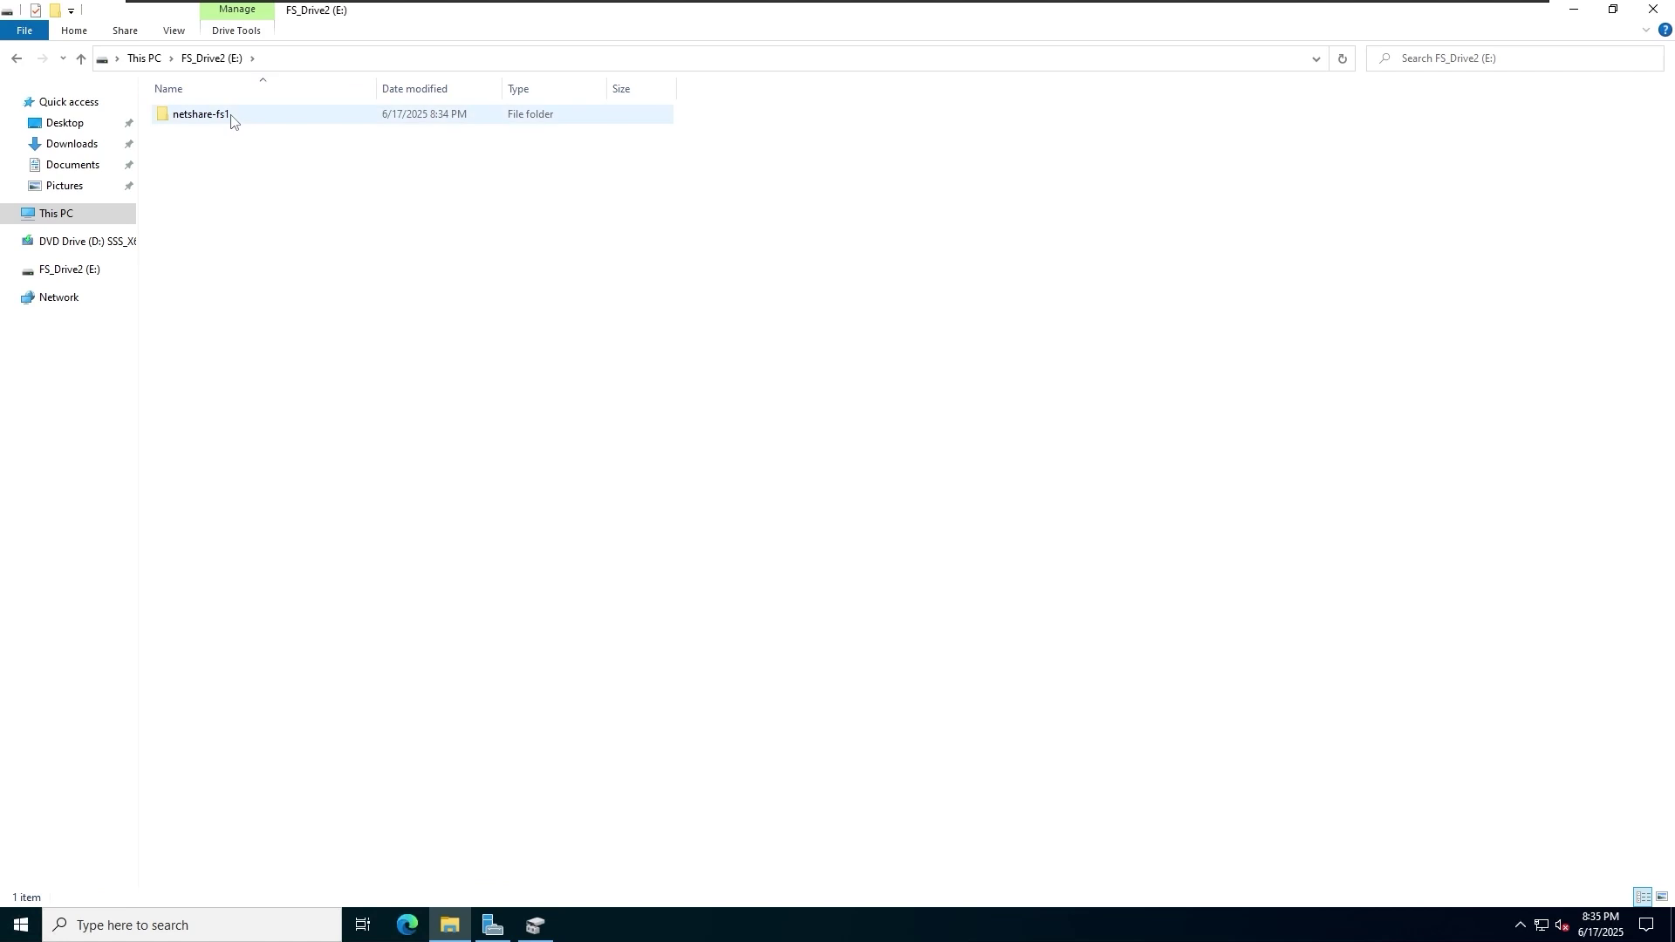
Share netshare-fs1 through Advanced Sharing with Everyone given Full Control
right_click(231, 114)
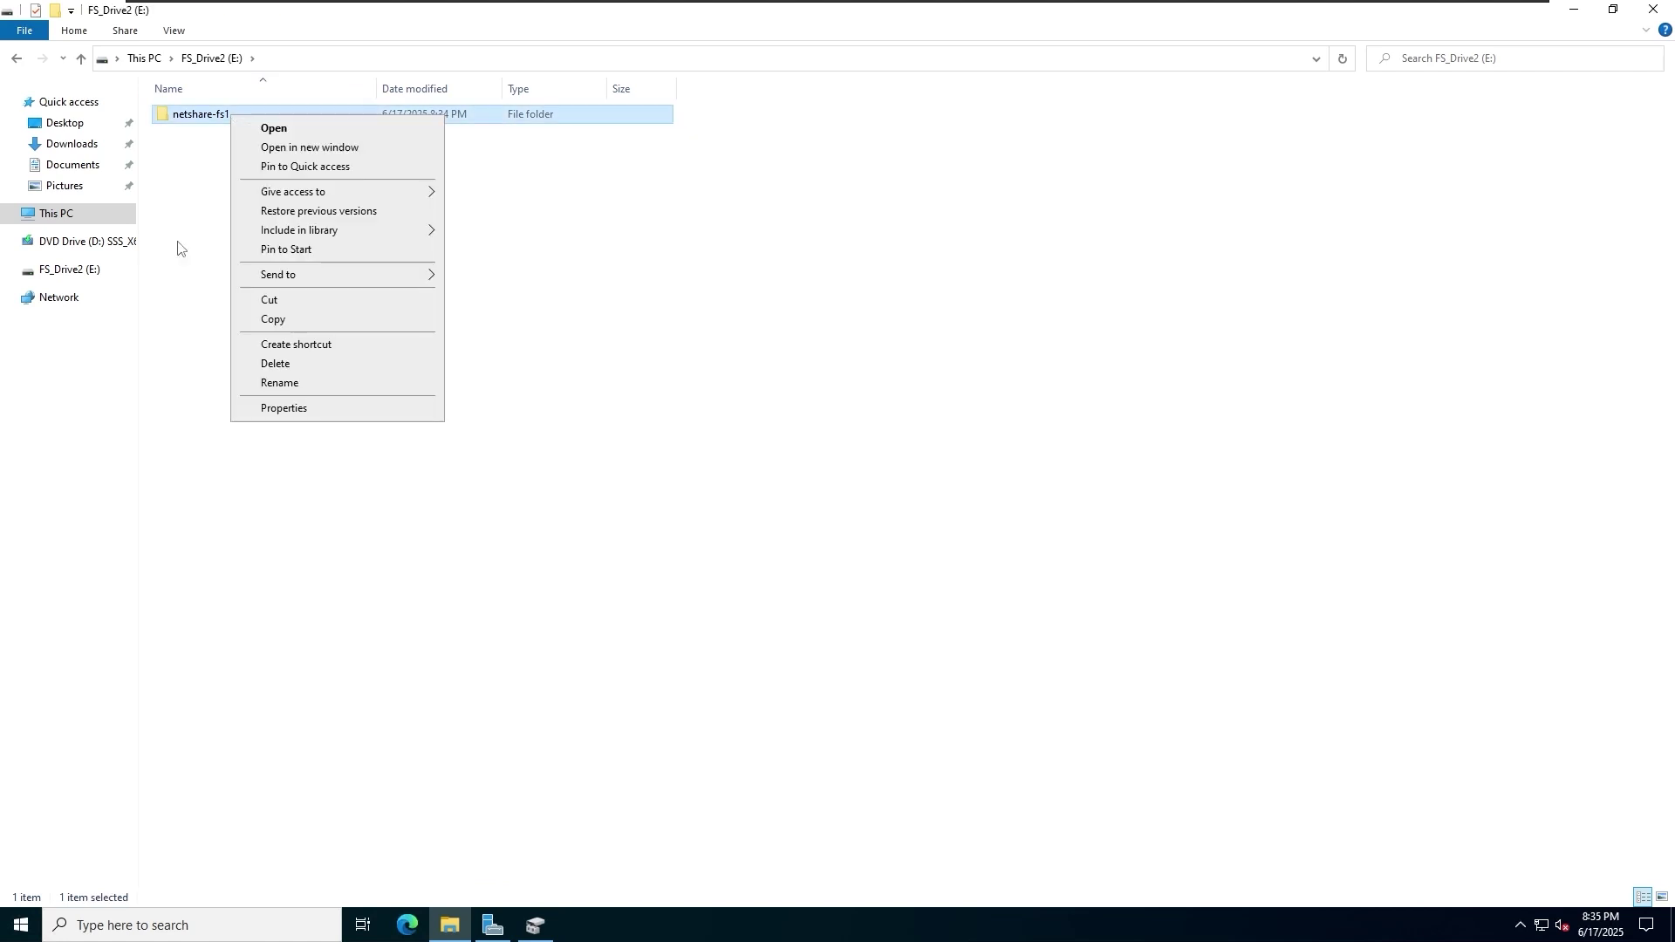
click(310, 410)
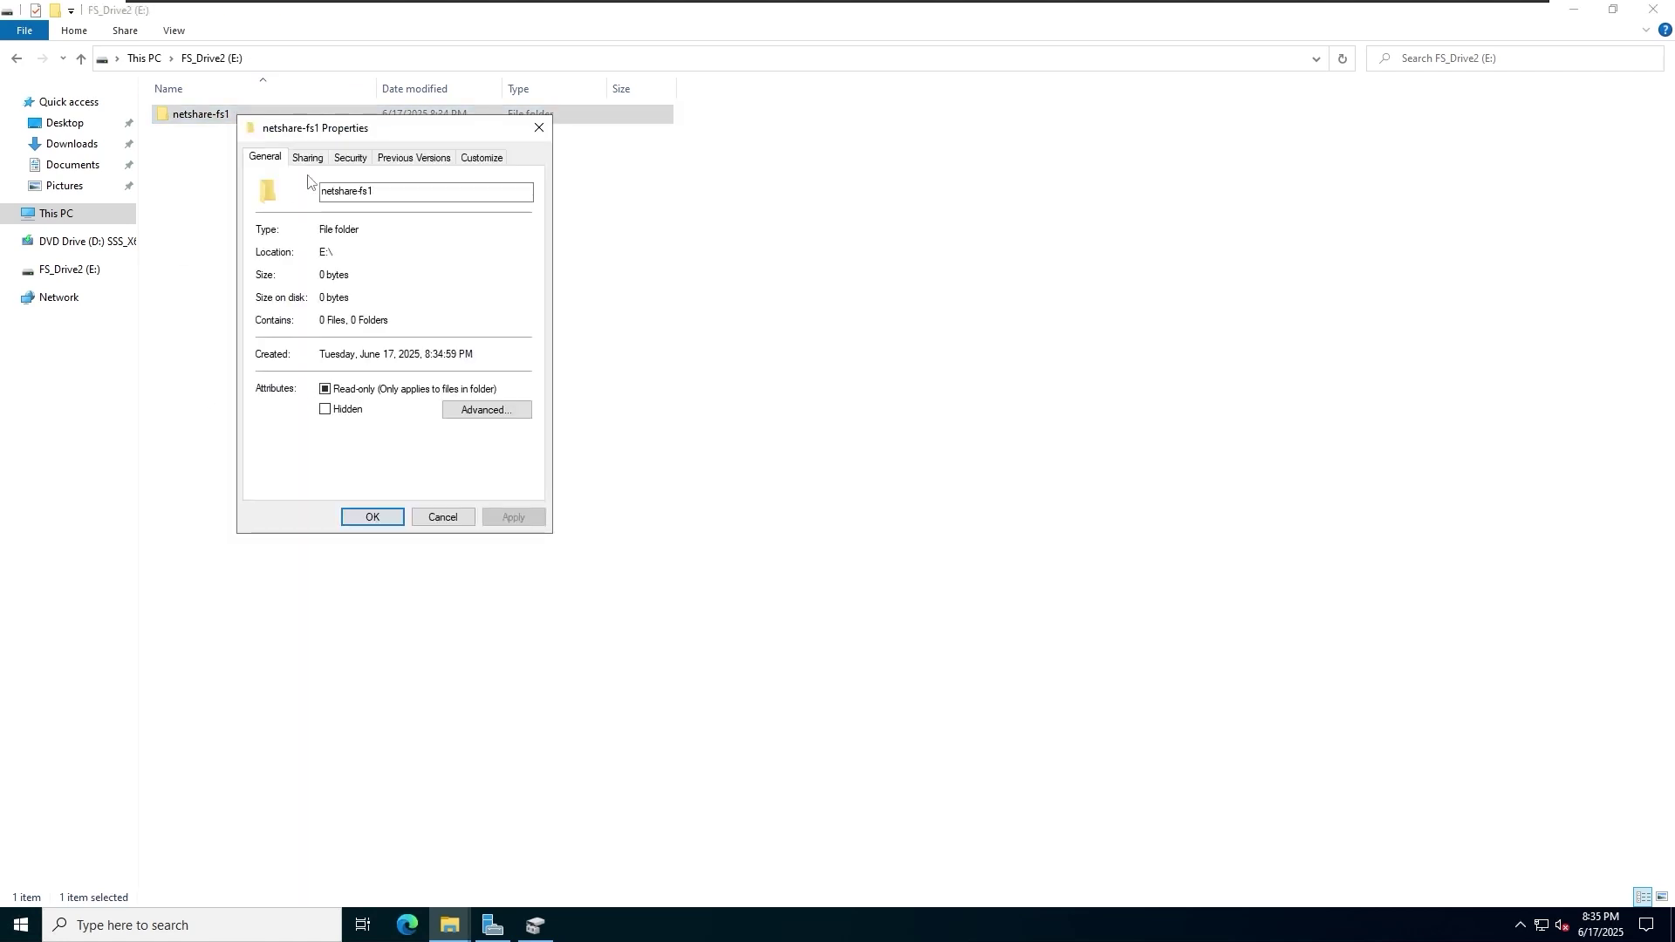
click(311, 158)
click(324, 367)
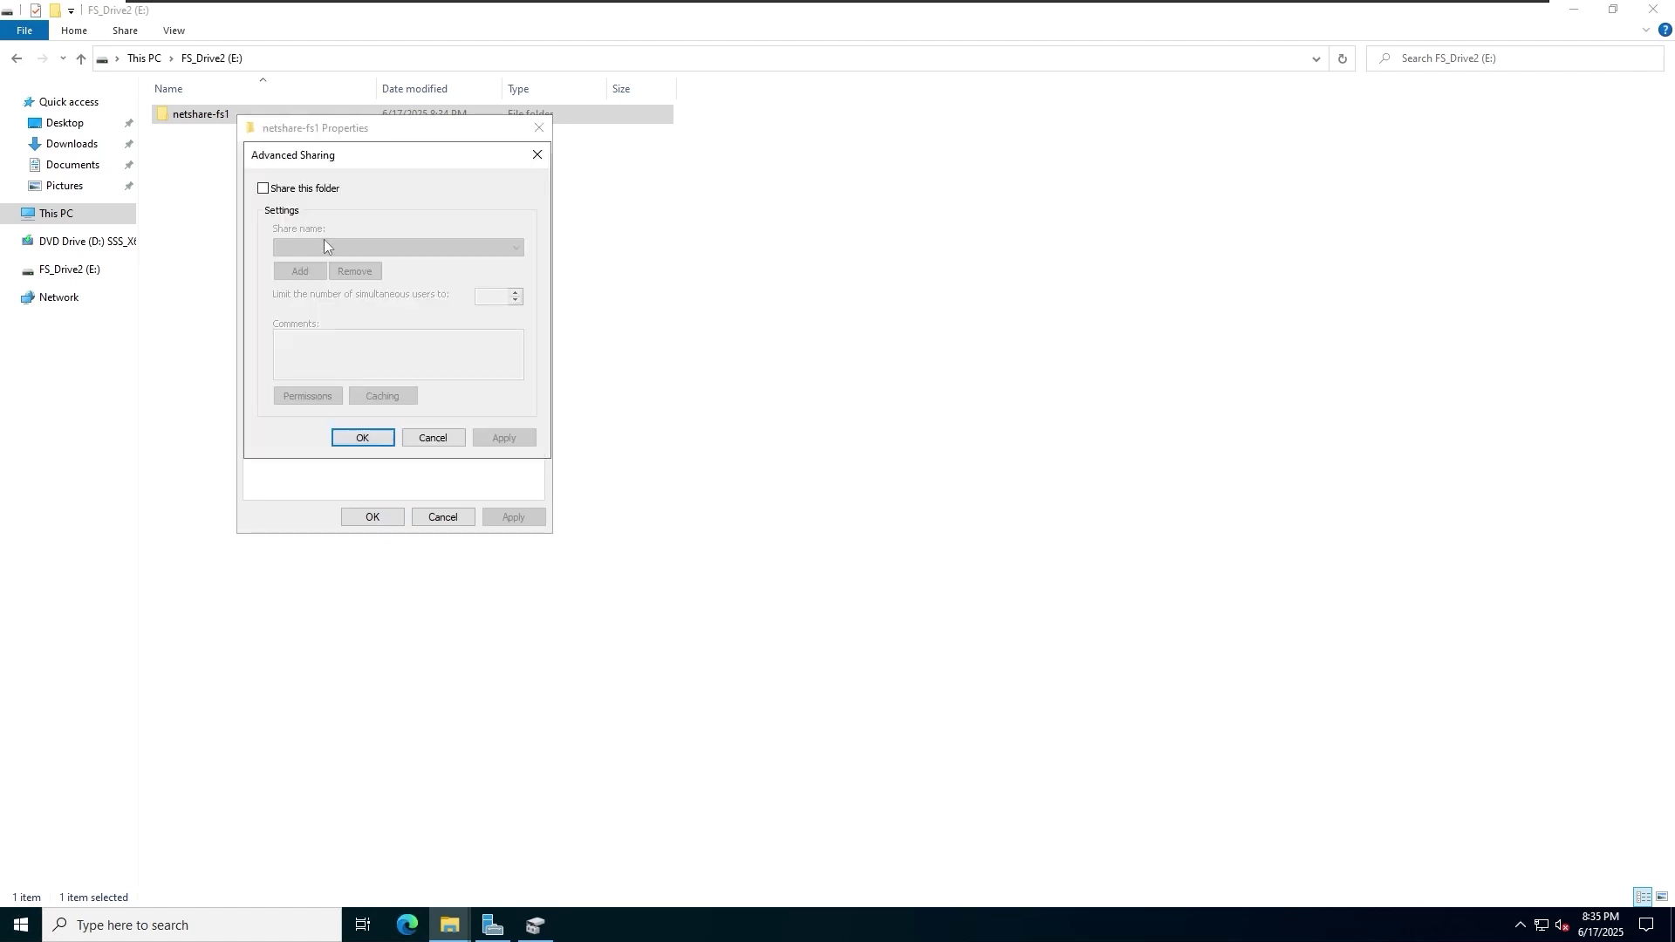
click(303, 189)
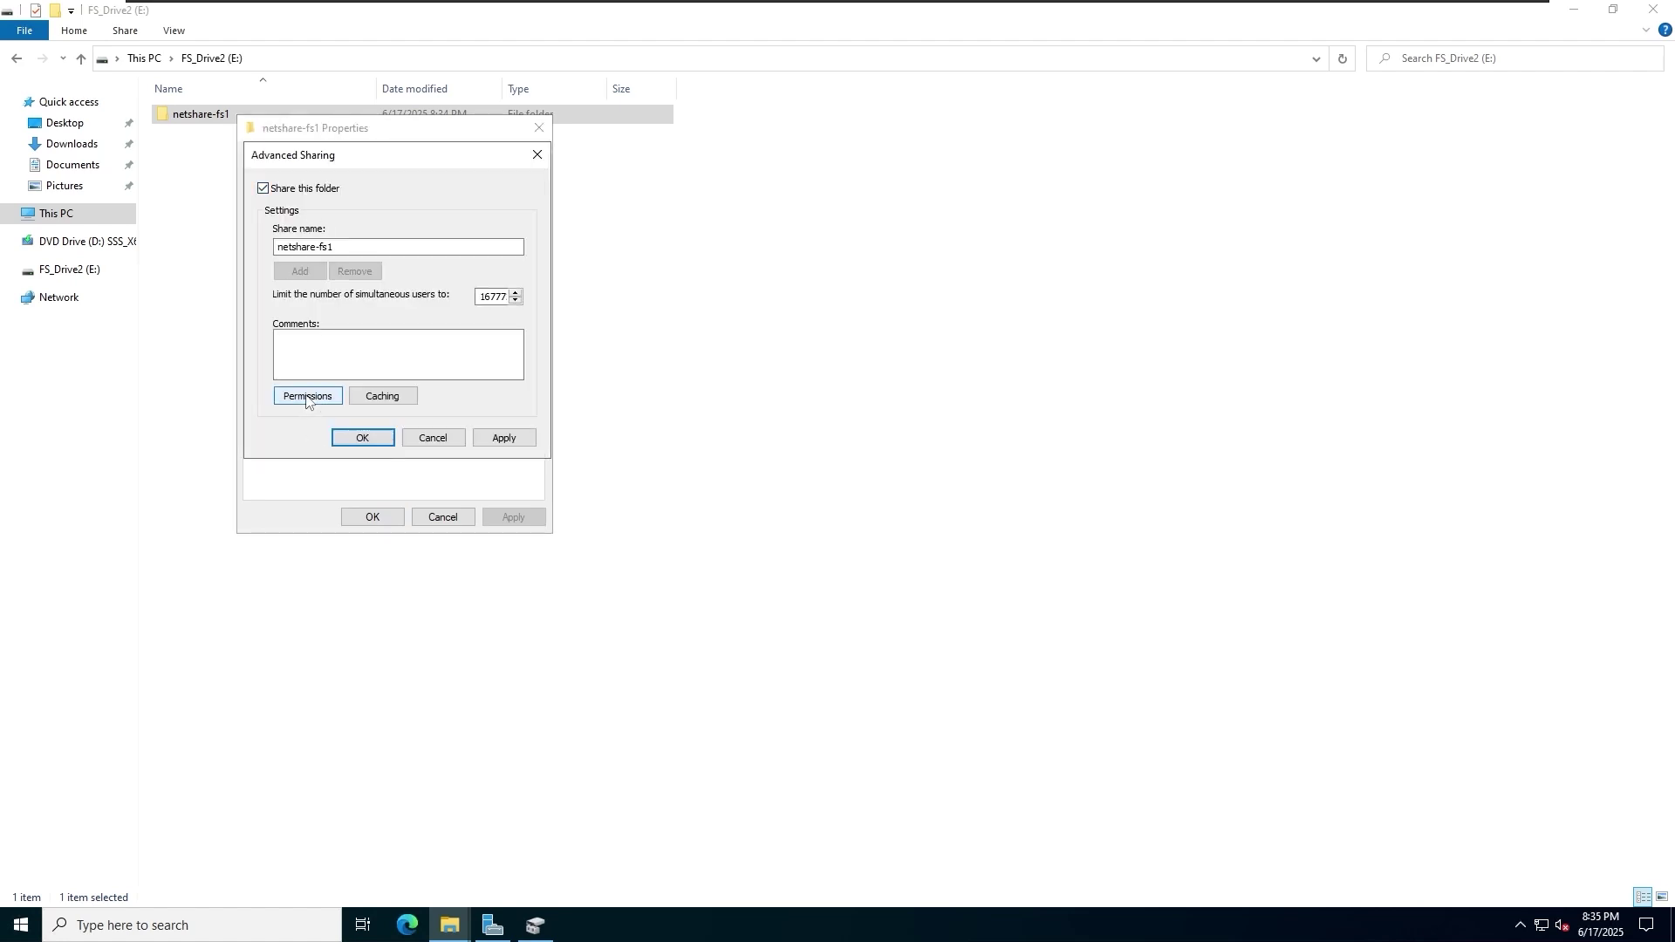
click(305, 397)
click(466, 380)
click(534, 531)
click(392, 531)
click(356, 438)
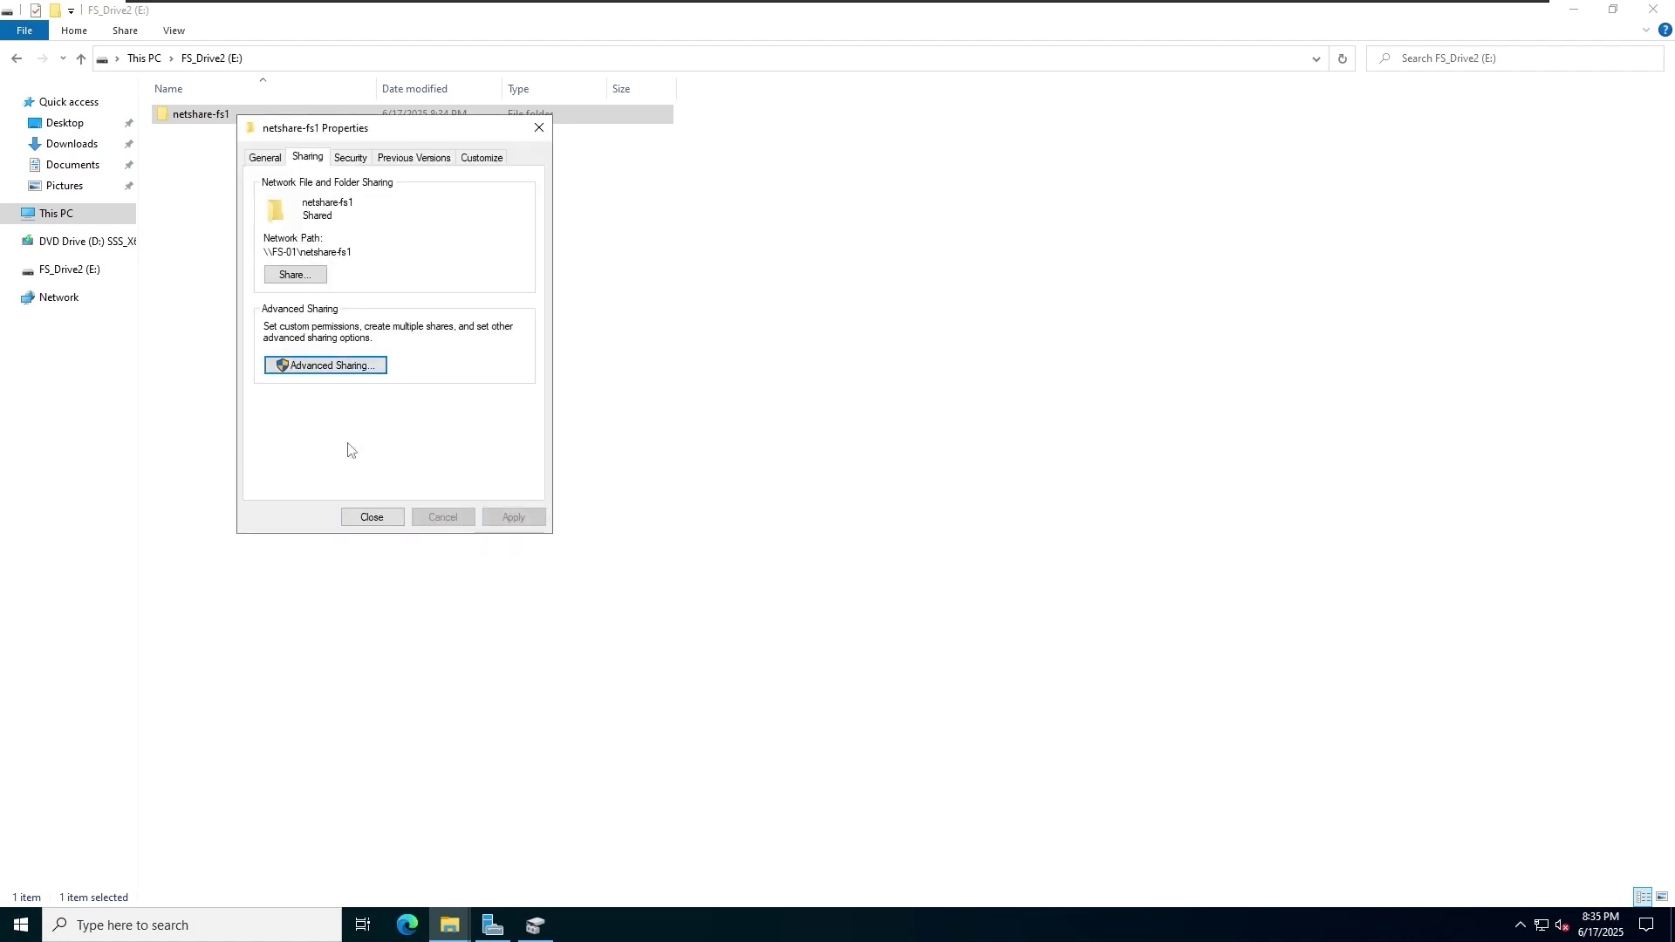
click(372, 518)
On the client machine, enter \\fs-01\ in the Explorer address bar
mouse_move(860, 15)
click(1090, 18)
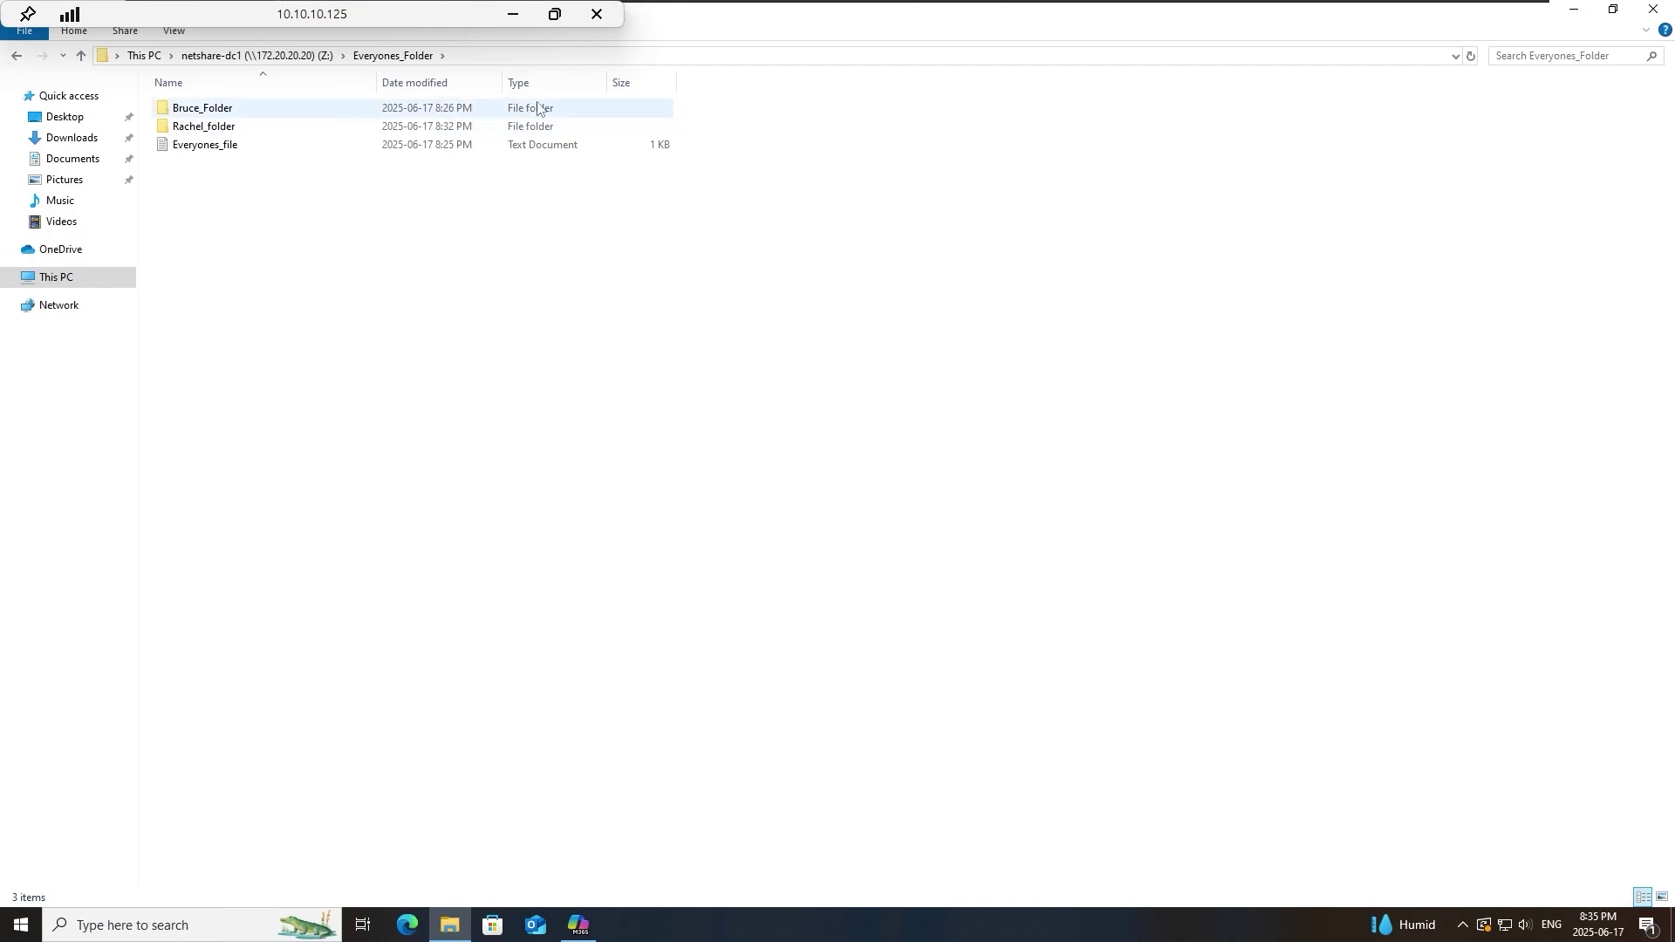
click(572, 56)
text(\fs-01\)
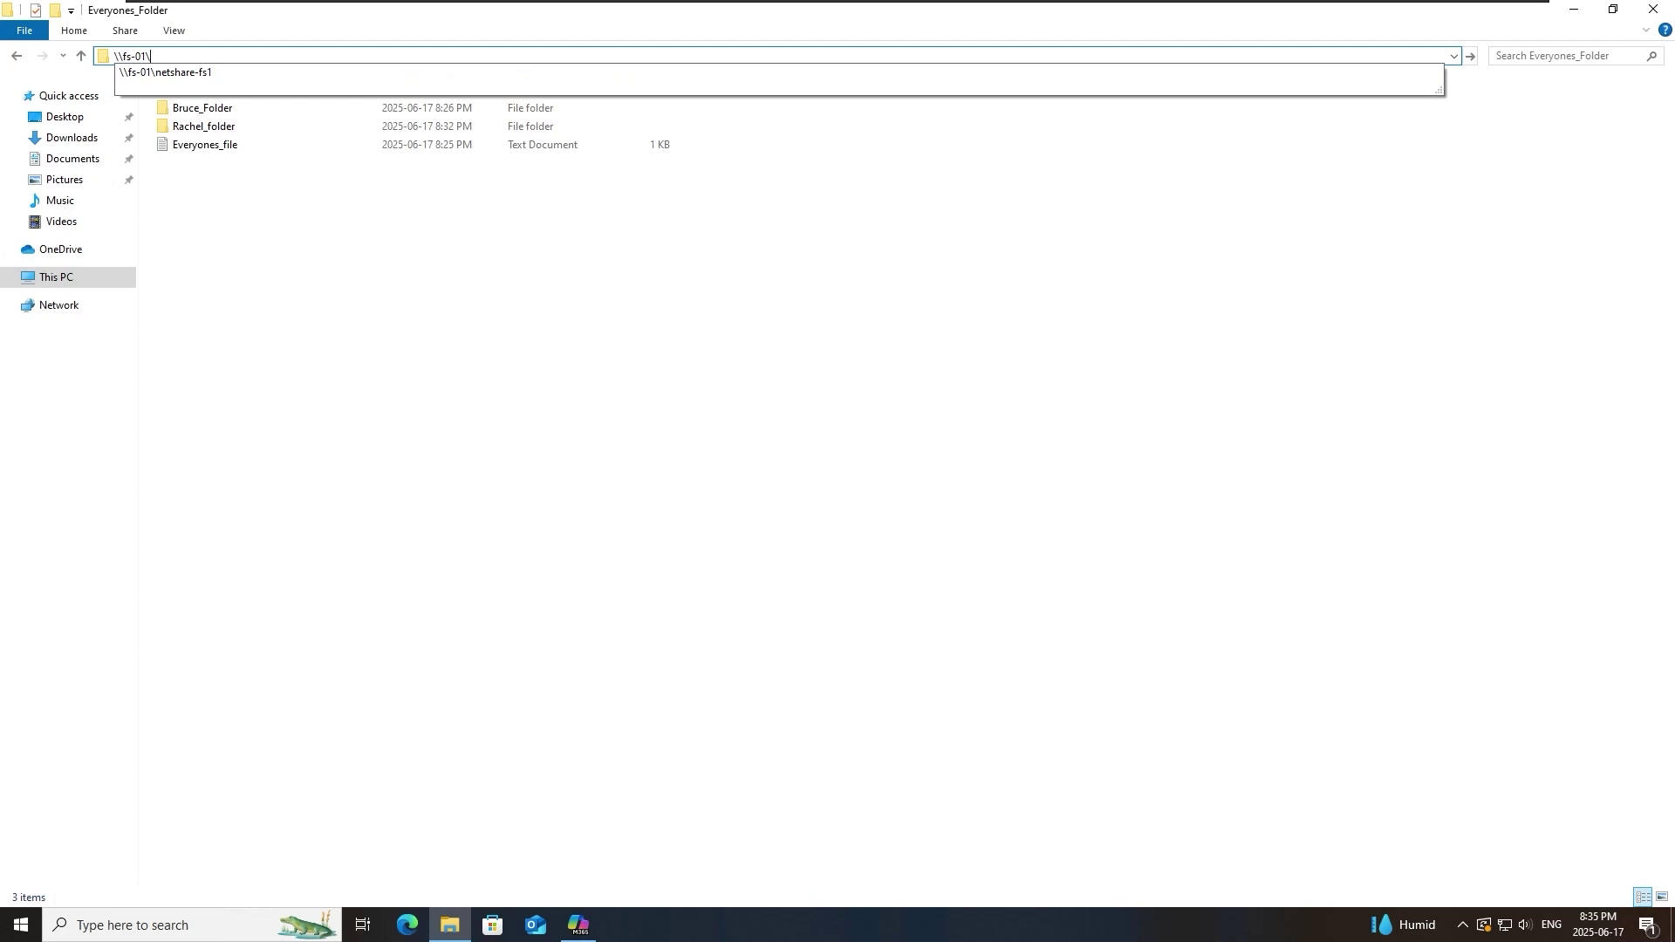
Open the netshare-fs1 share and create a folder named Bruce_Folder in it
key(Down)
key(Return)
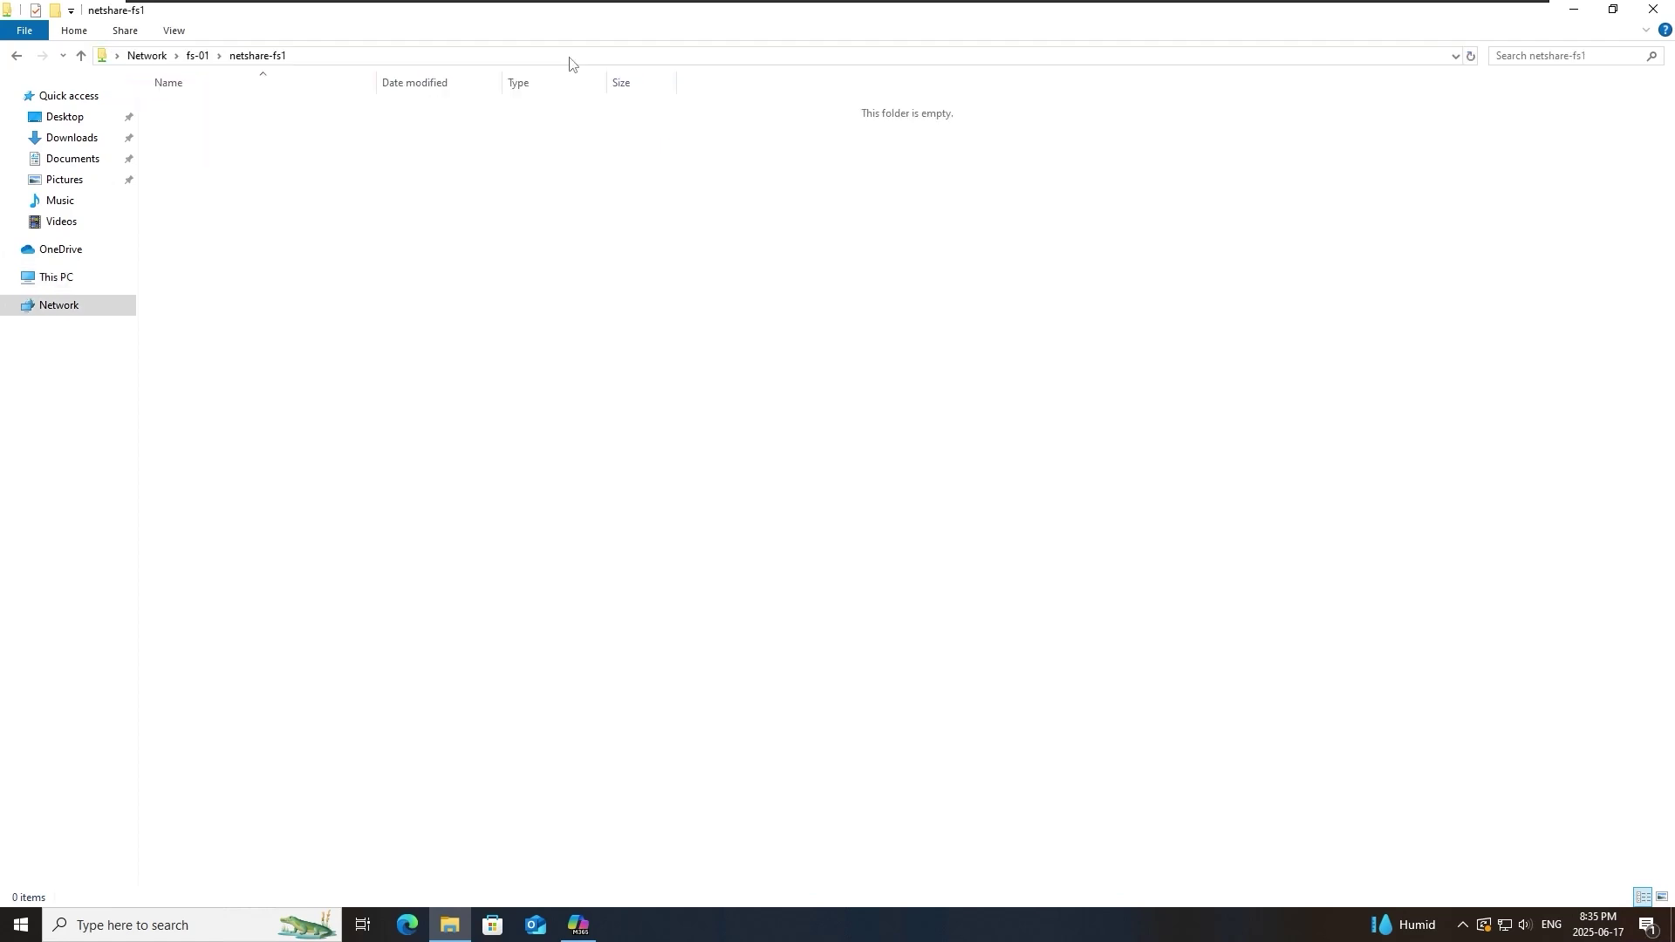
right_click(422, 343)
mouse_move(527, 522)
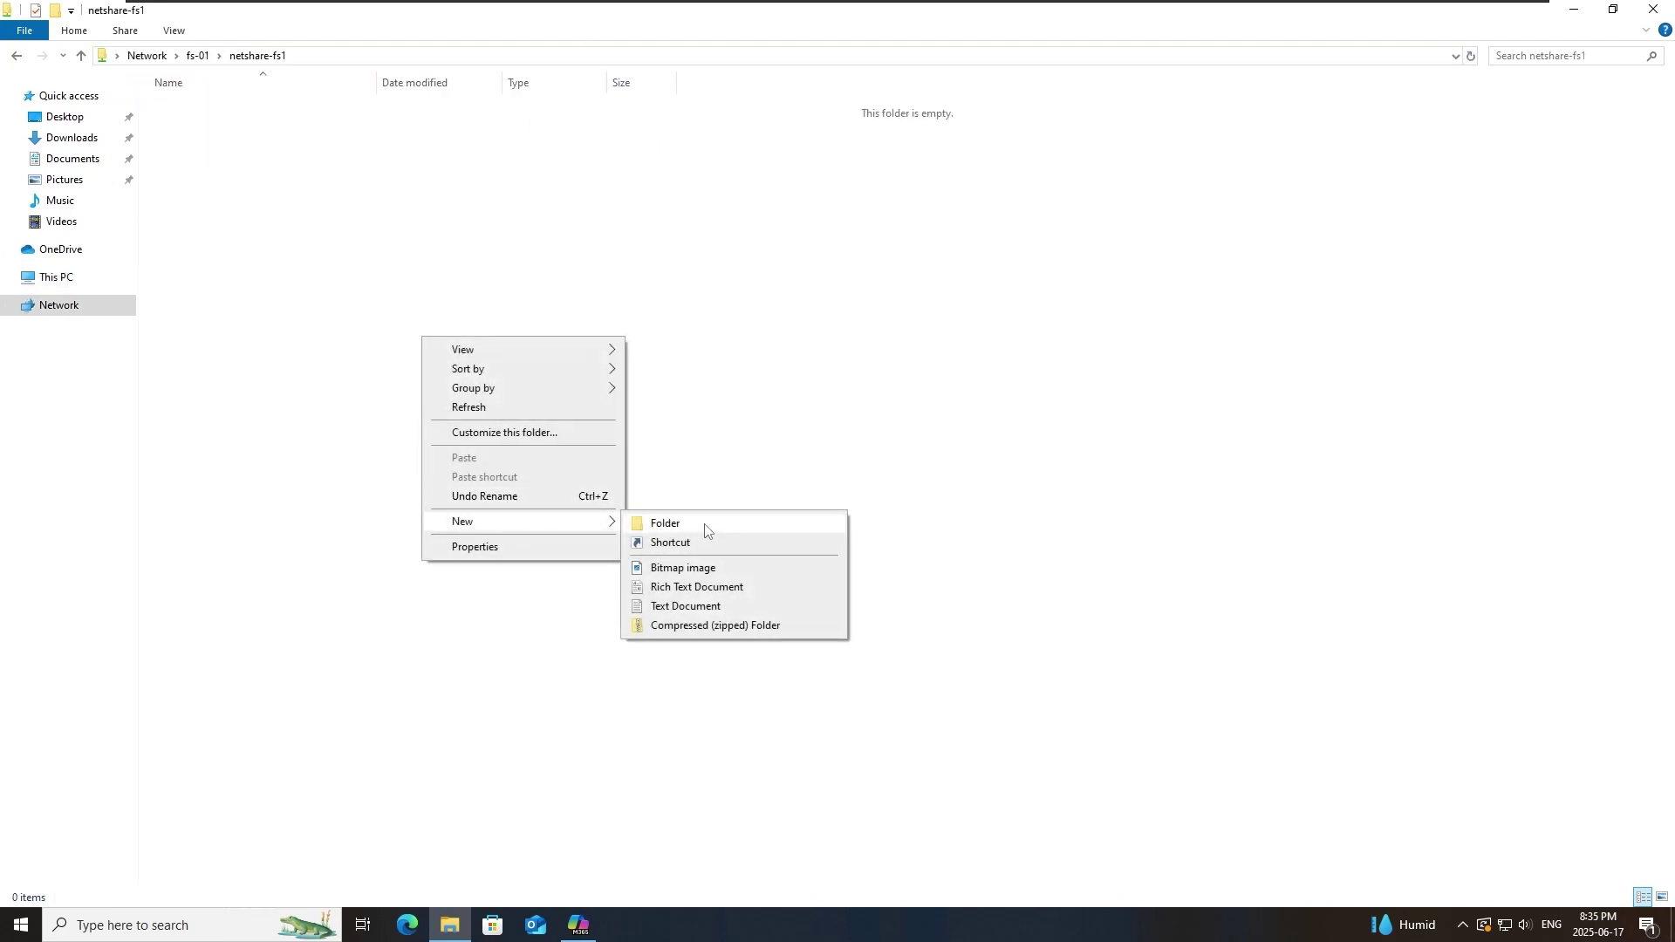
click(672, 525)
text(B)
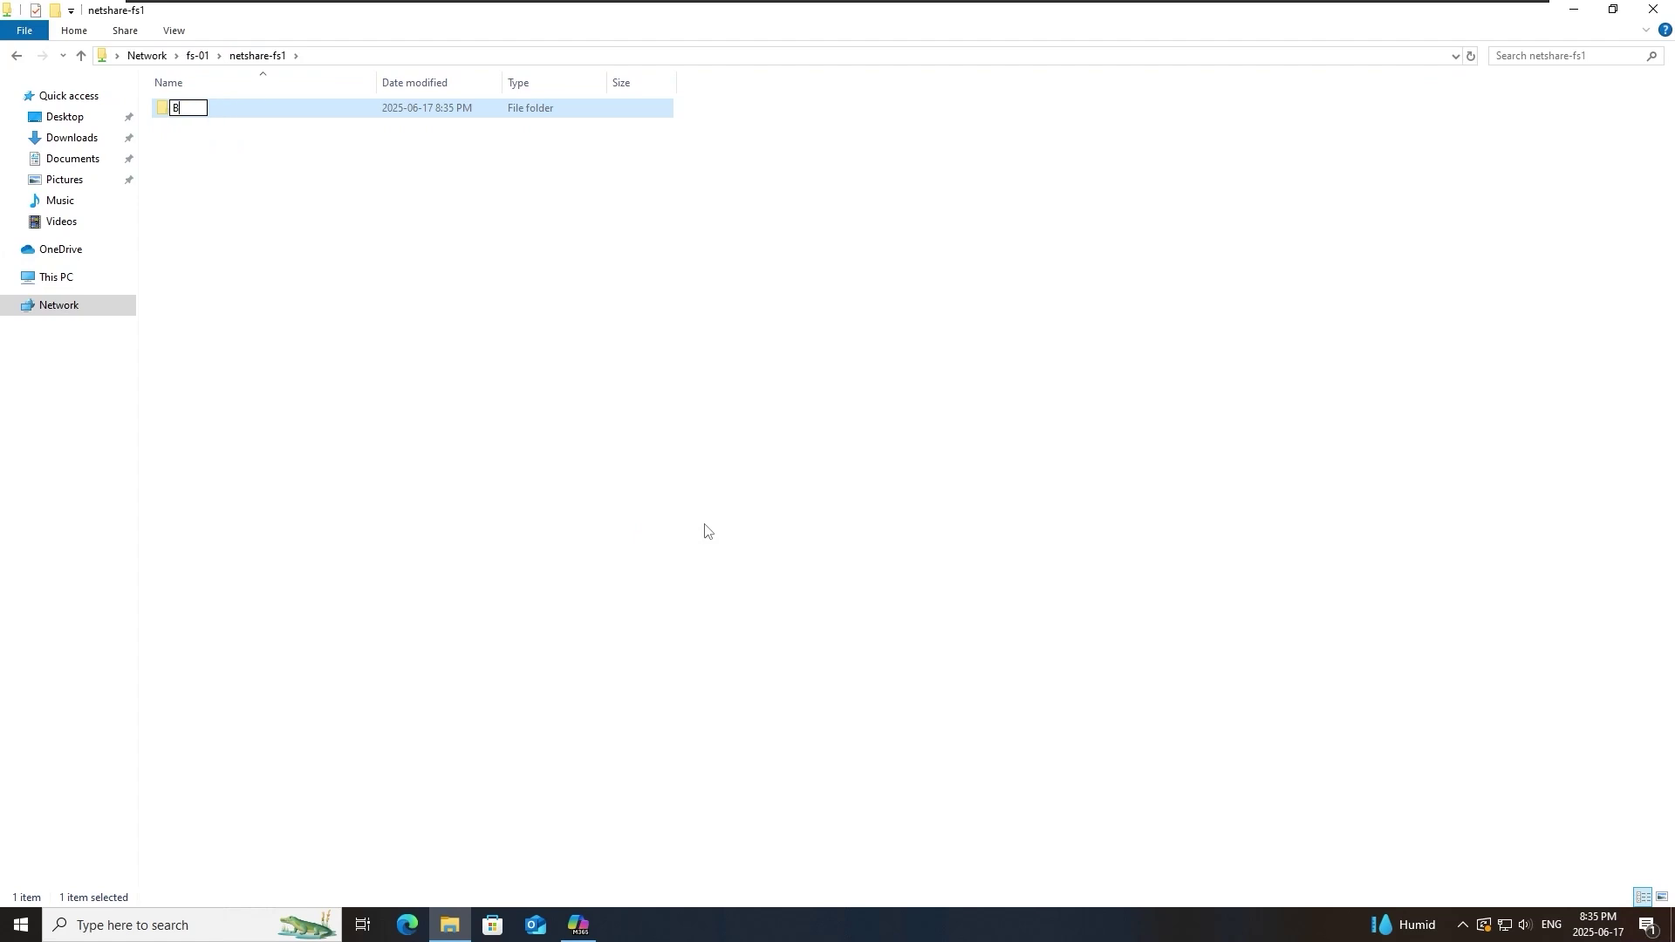
text(ruce_Foleder)
click(706, 532)
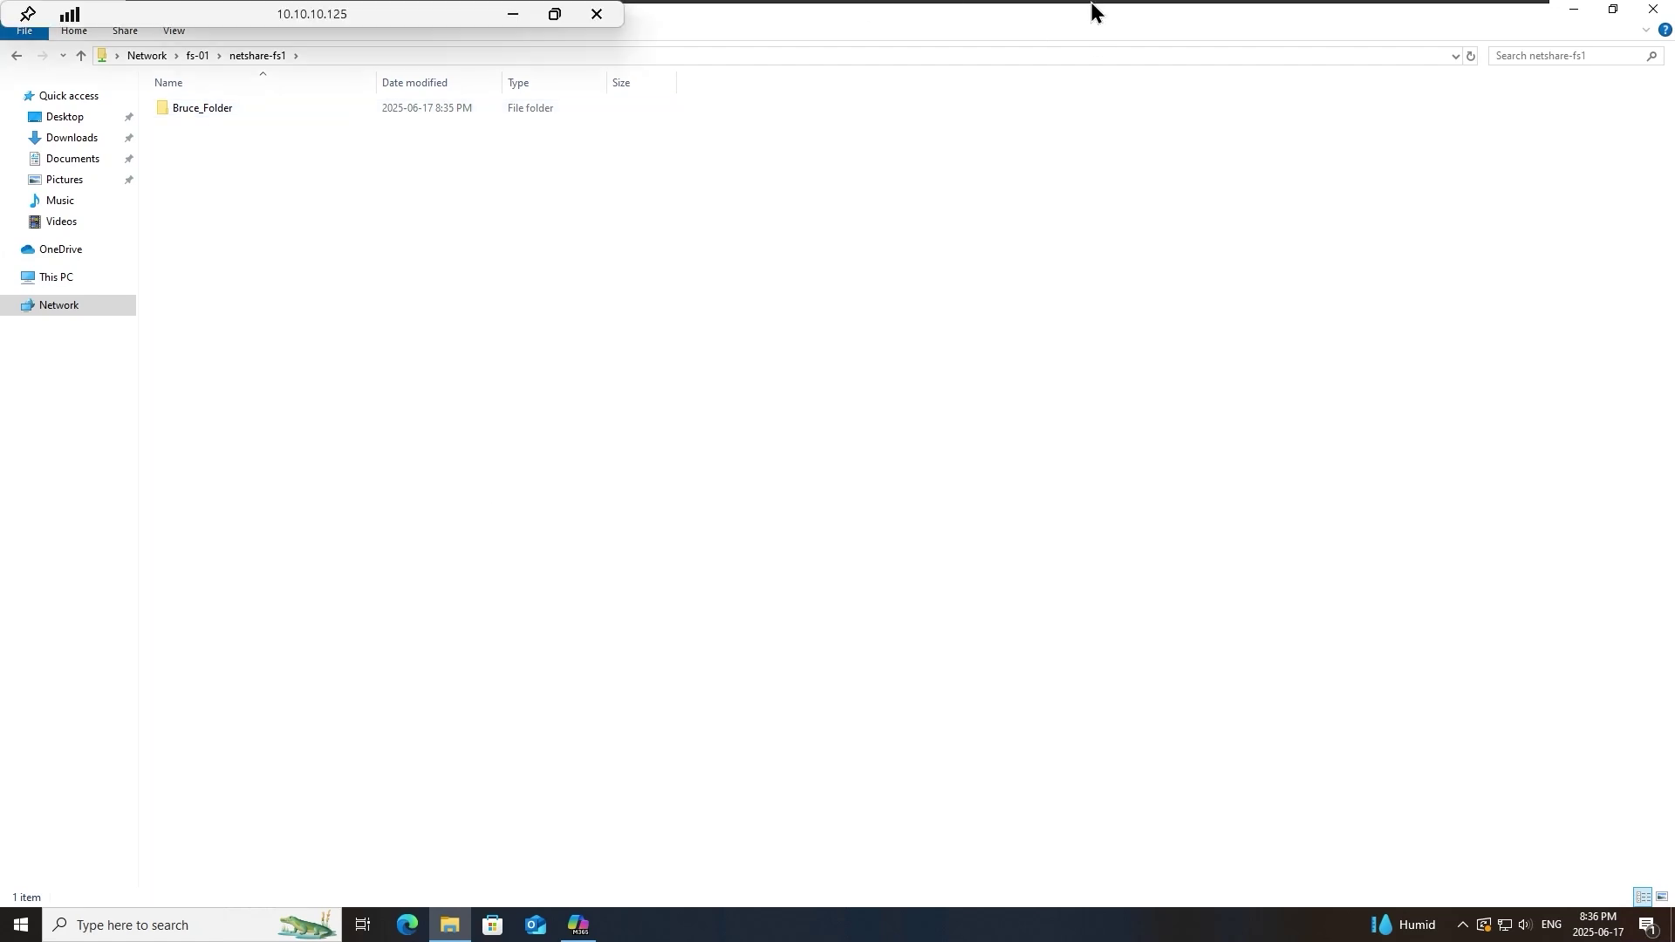
From the other client, open netshare-fs1 on fs-01 and create a folder named Rachel_Folder
click(1209, 13)
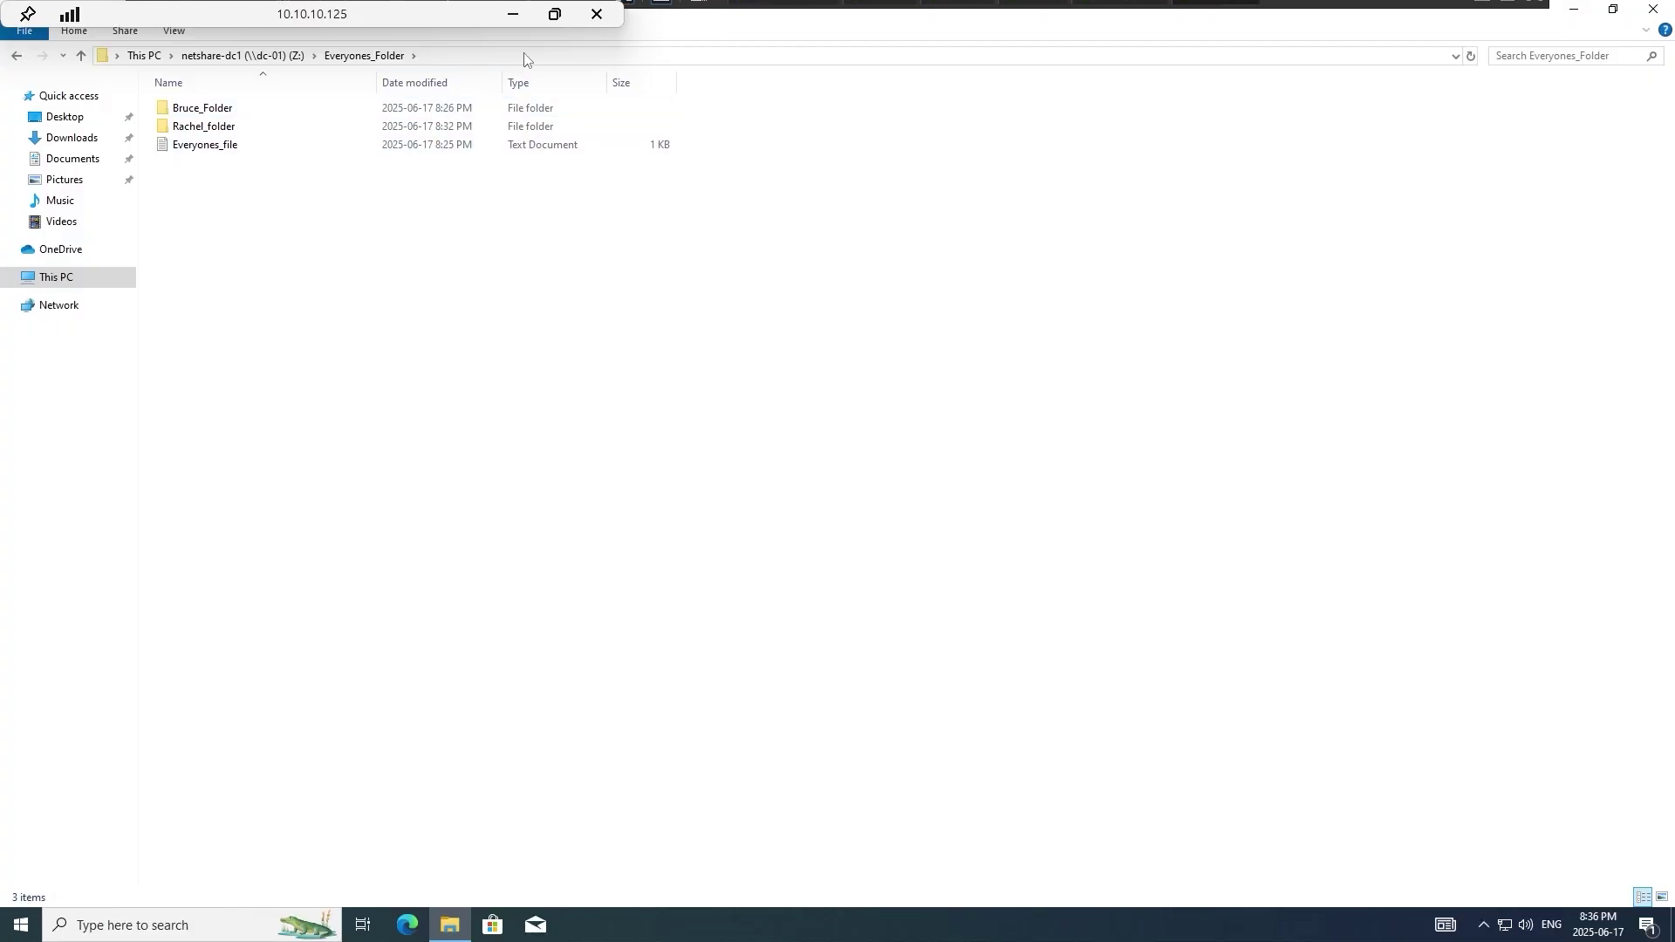
click(489, 56)
text(\\fs-01\)
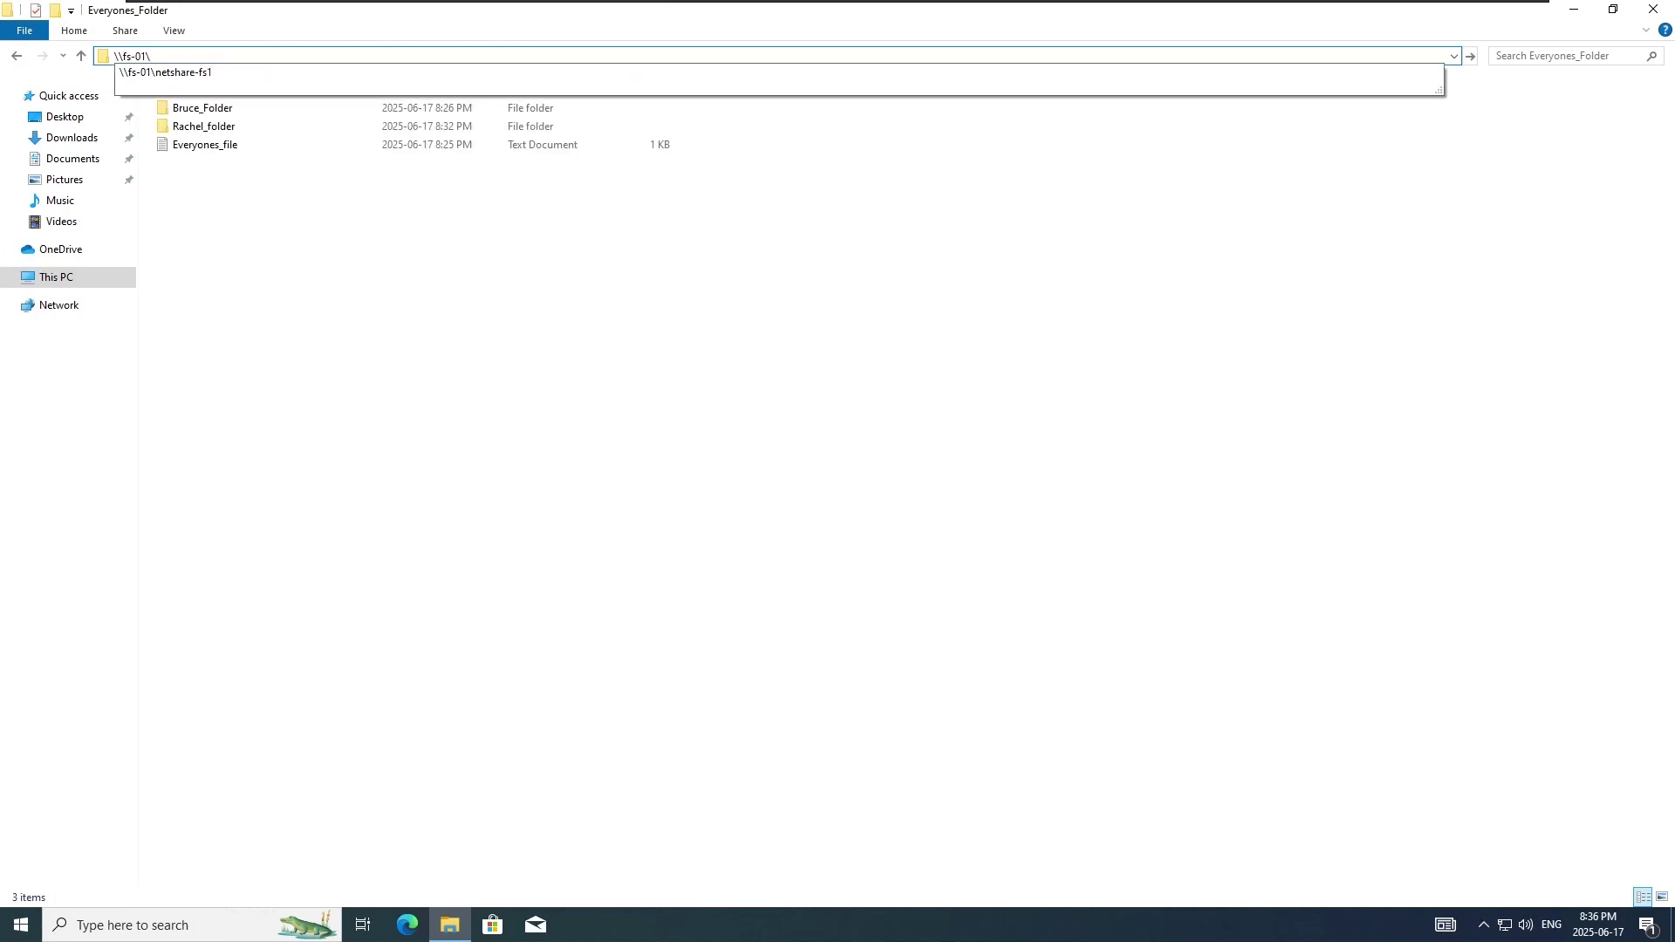
click(506, 70)
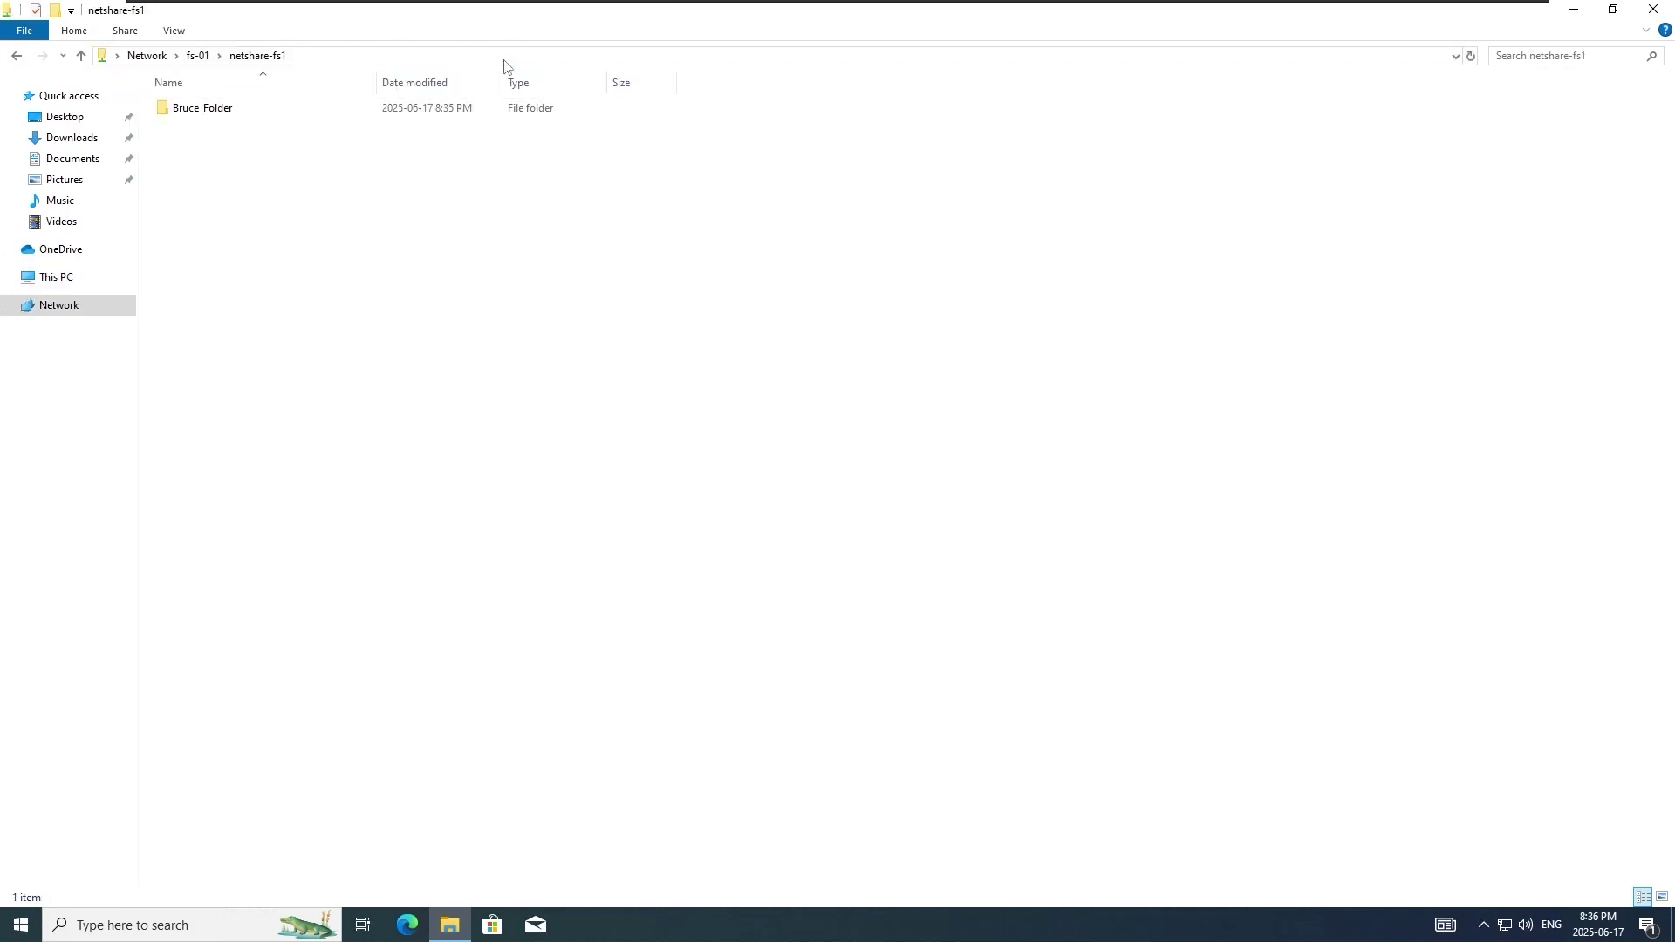
right_click(298, 194)
mouse_move(410, 377)
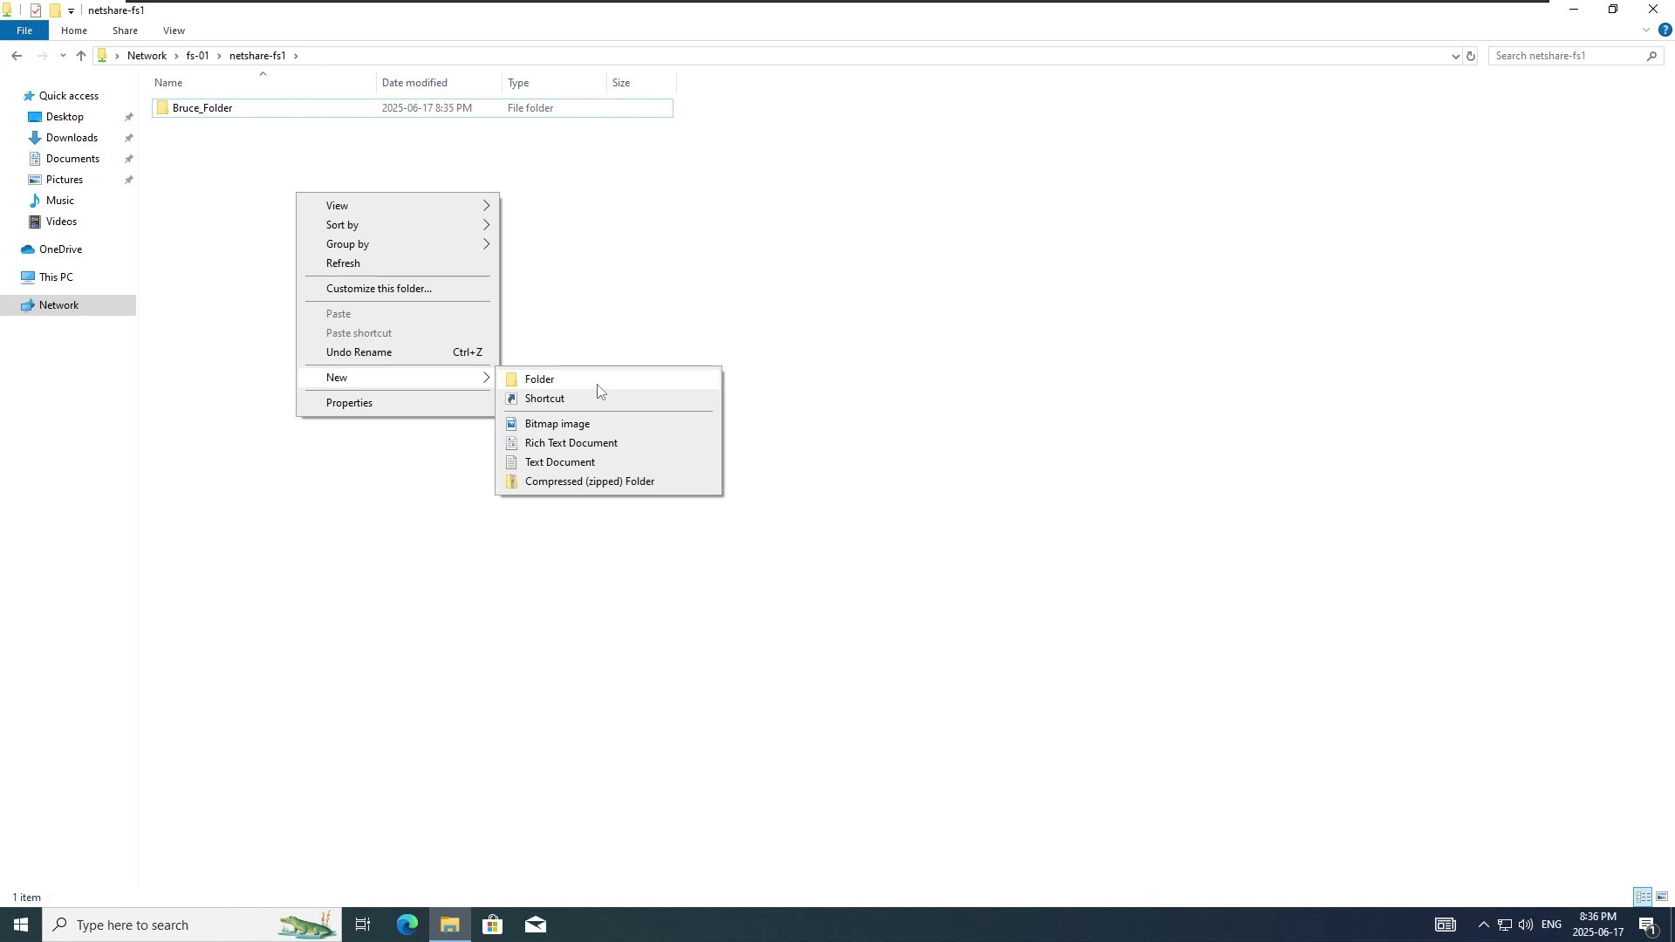
click(581, 381)
text(Rachel_Folder)
click(581, 390)
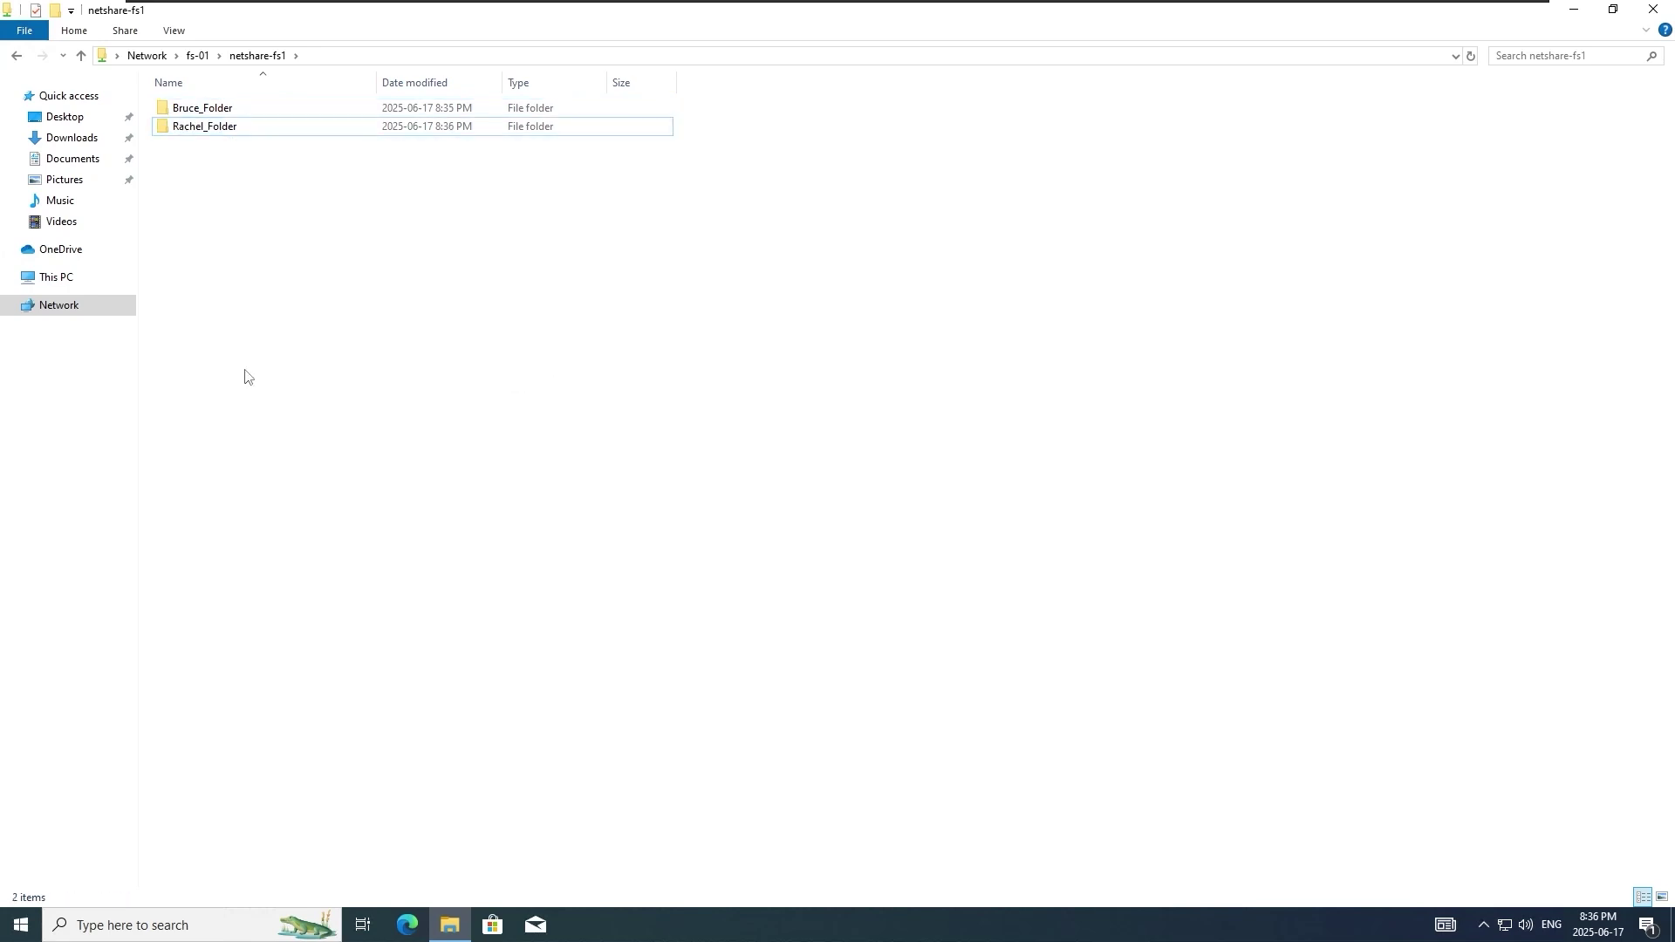
Map \\fs-01\netshare-fs1 as drive Y: on the first client machine
click(67, 275)
right_click(69, 277)
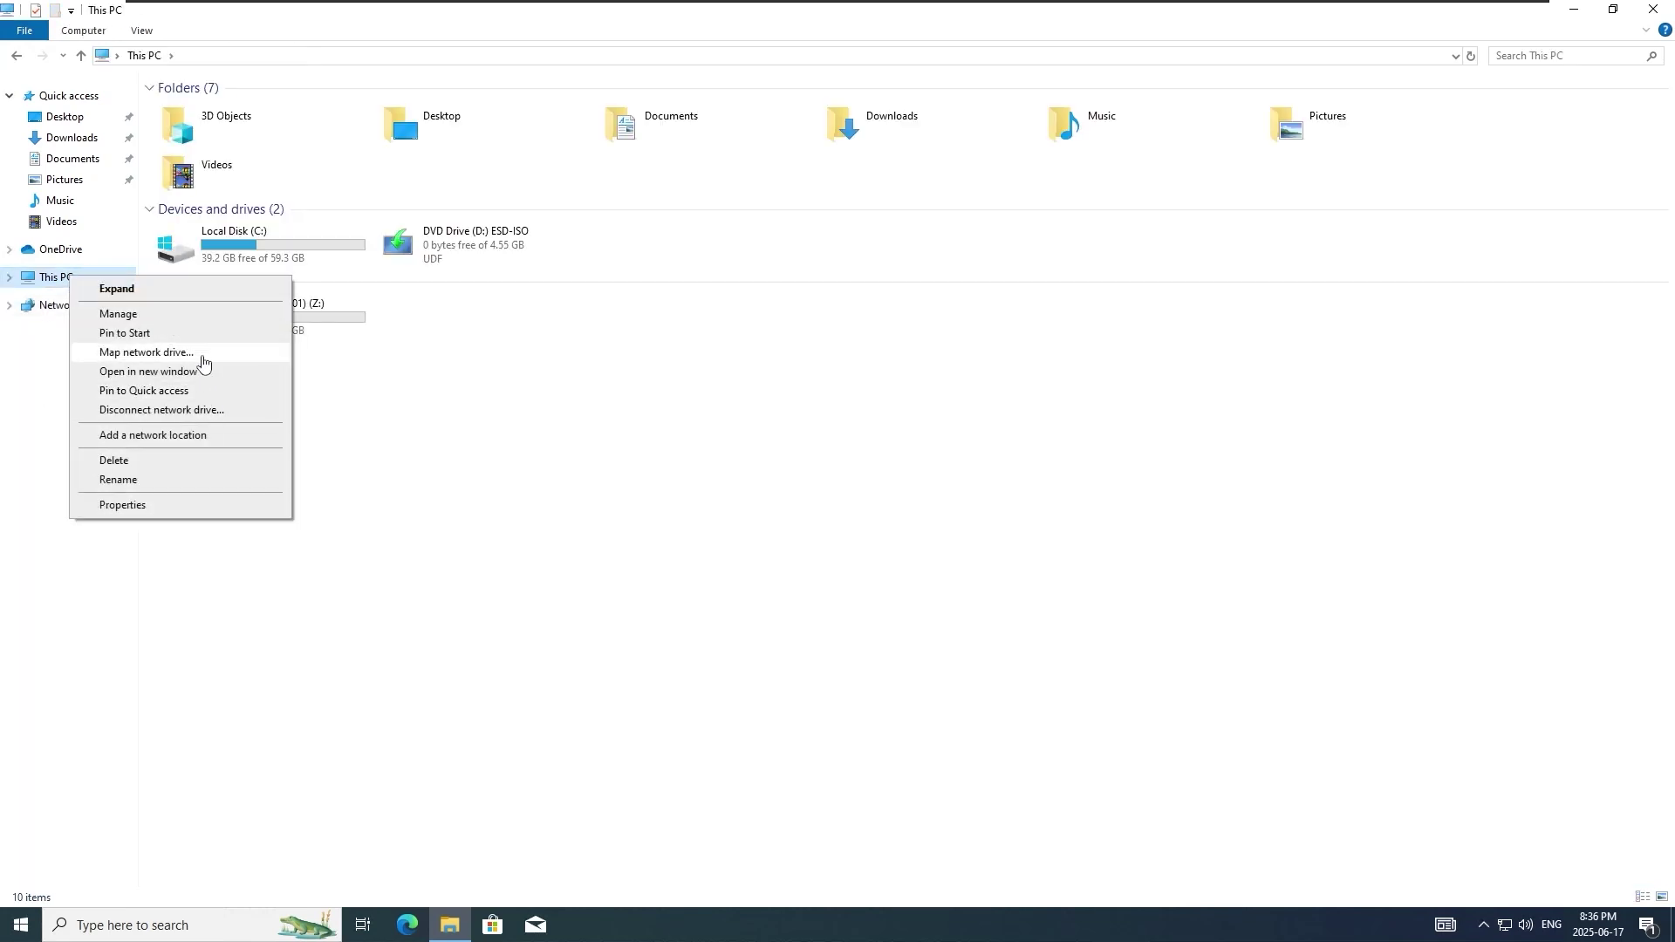
click(204, 353)
click(852, 431)
text(\fs-01\netshare-fs1)
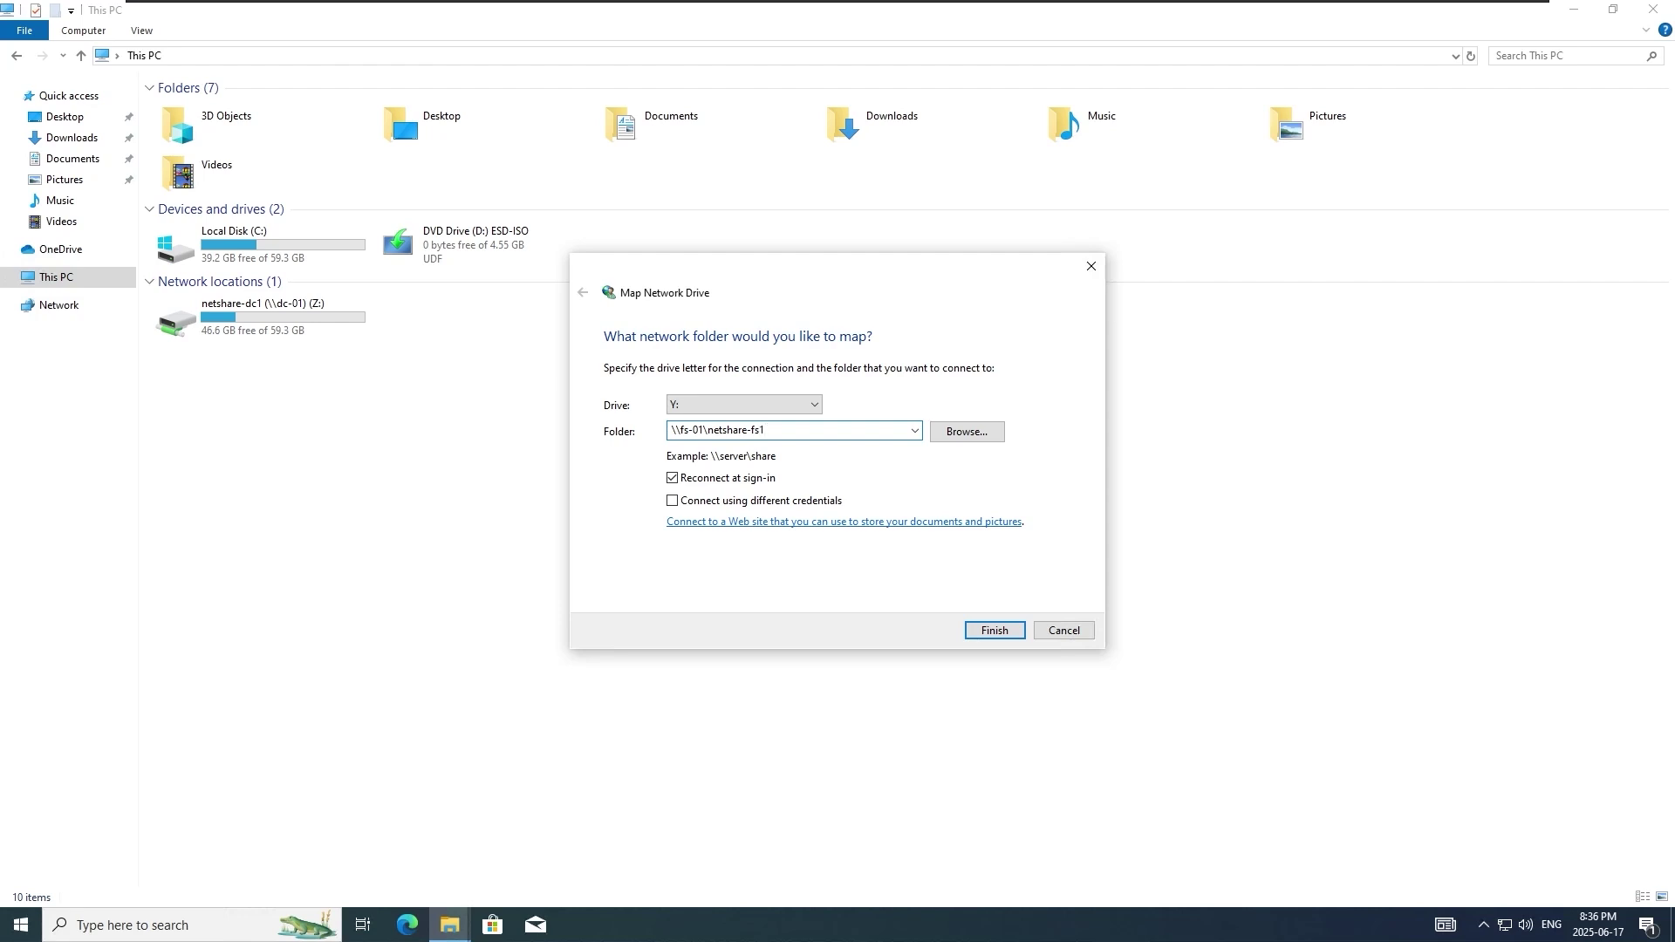
click(995, 630)
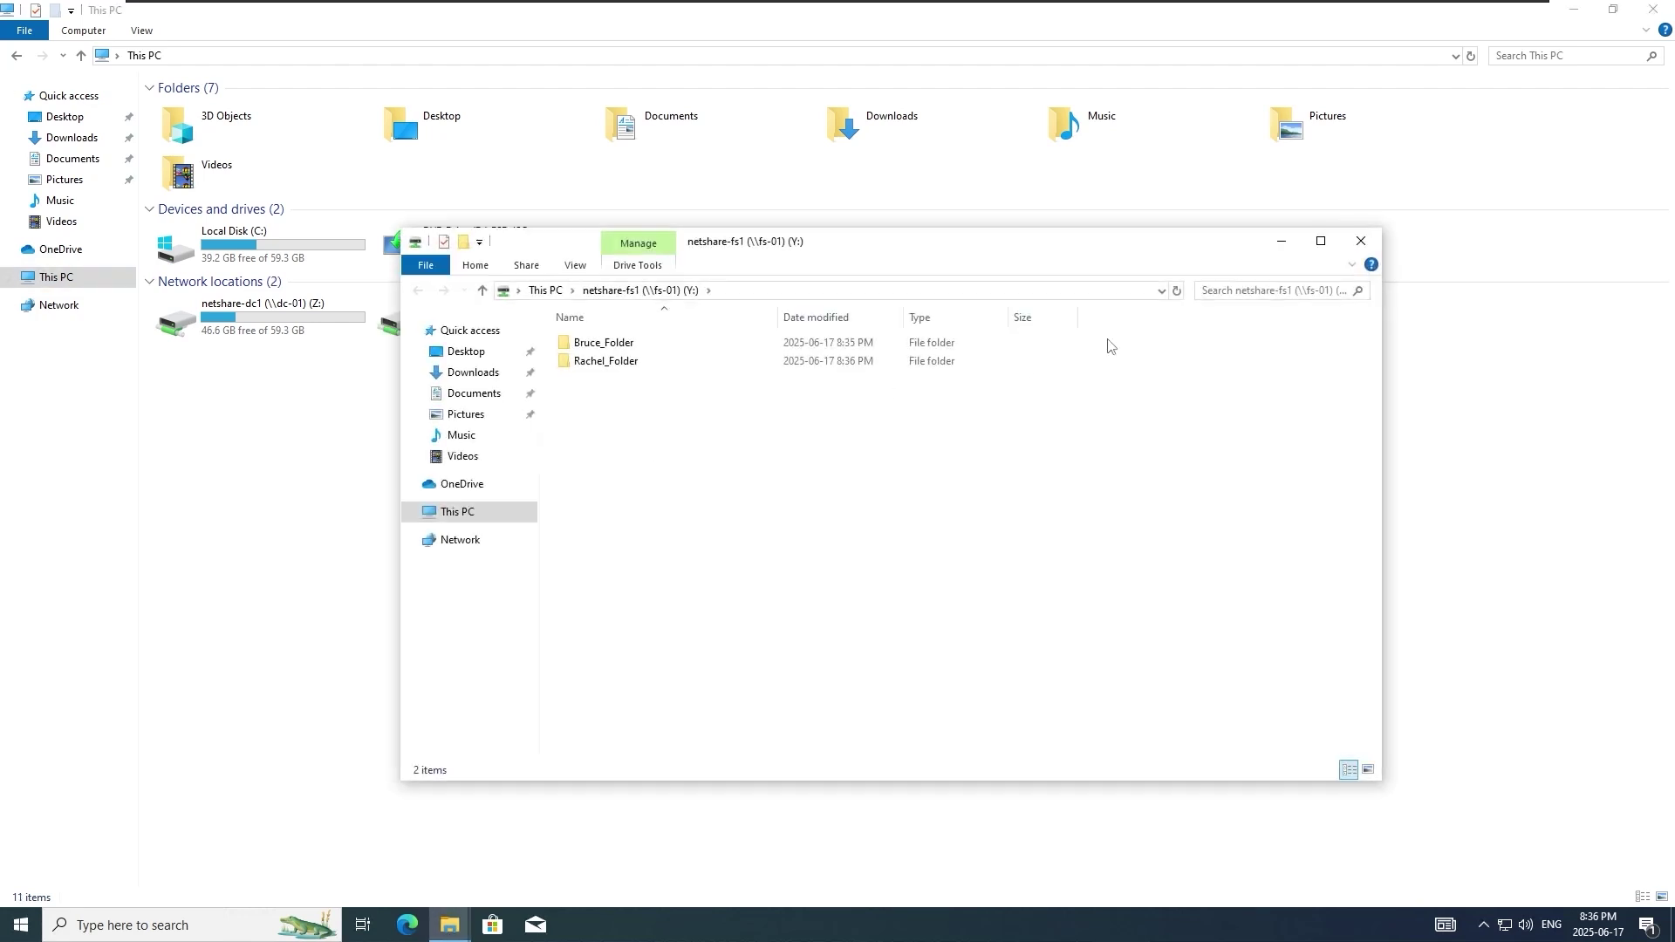
click(1359, 242)
click(499, 336)
click(538, 599)
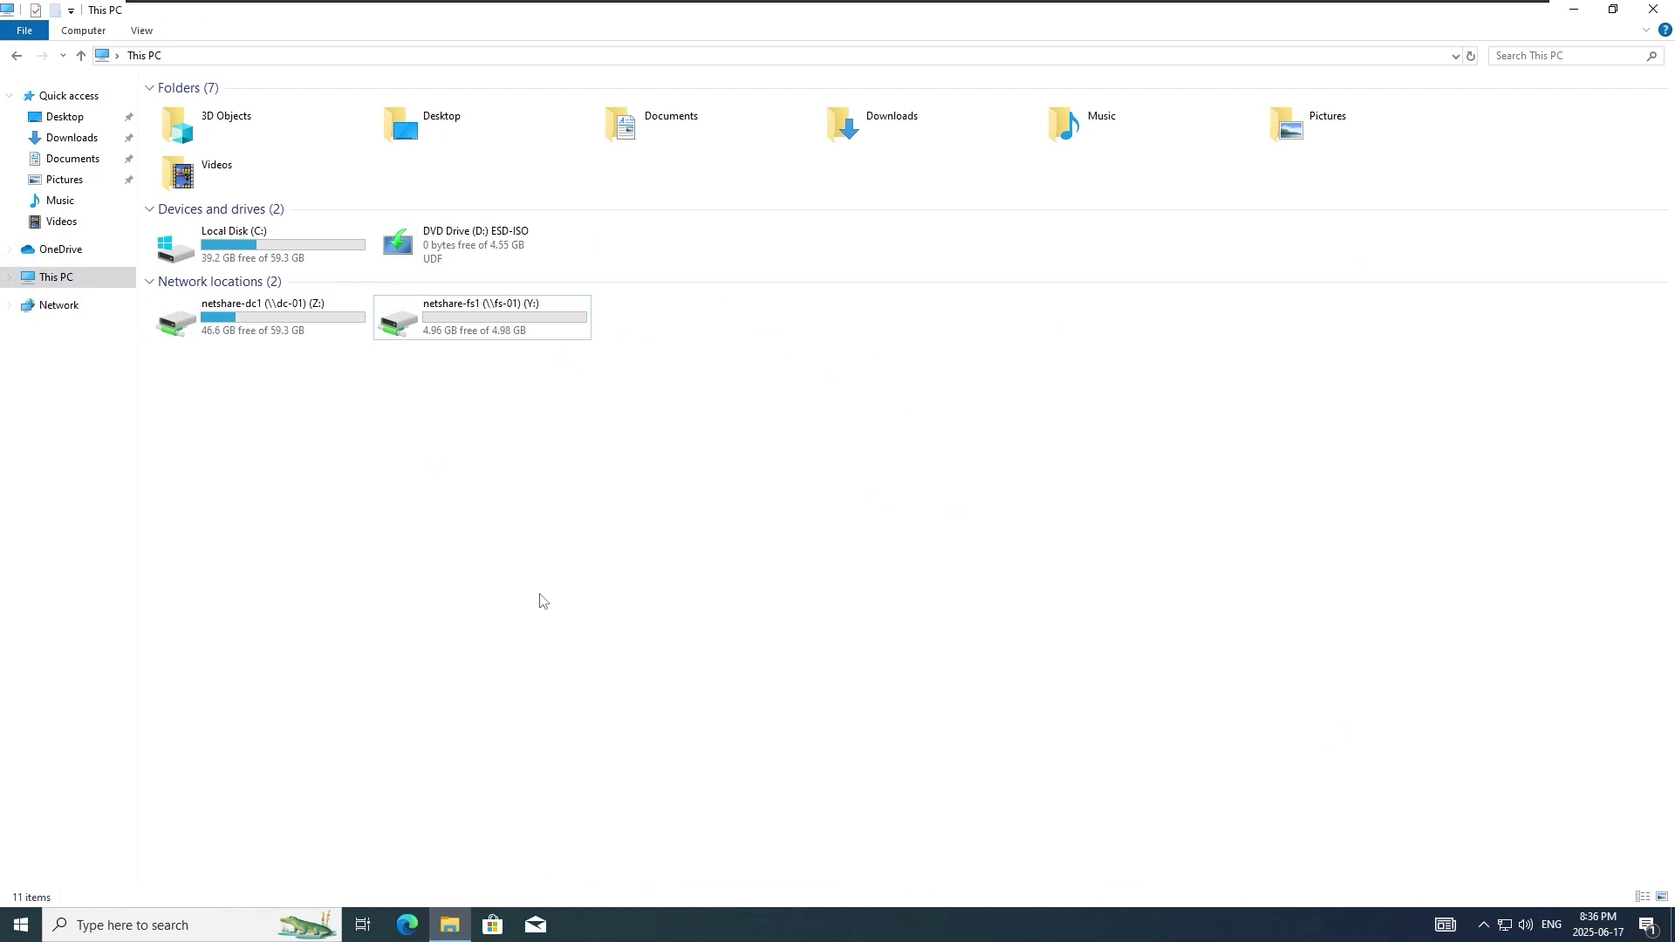
Map \\fs-01\netshare-fs1 as drive Y: on the other client machine too
mouse_move(656, 13)
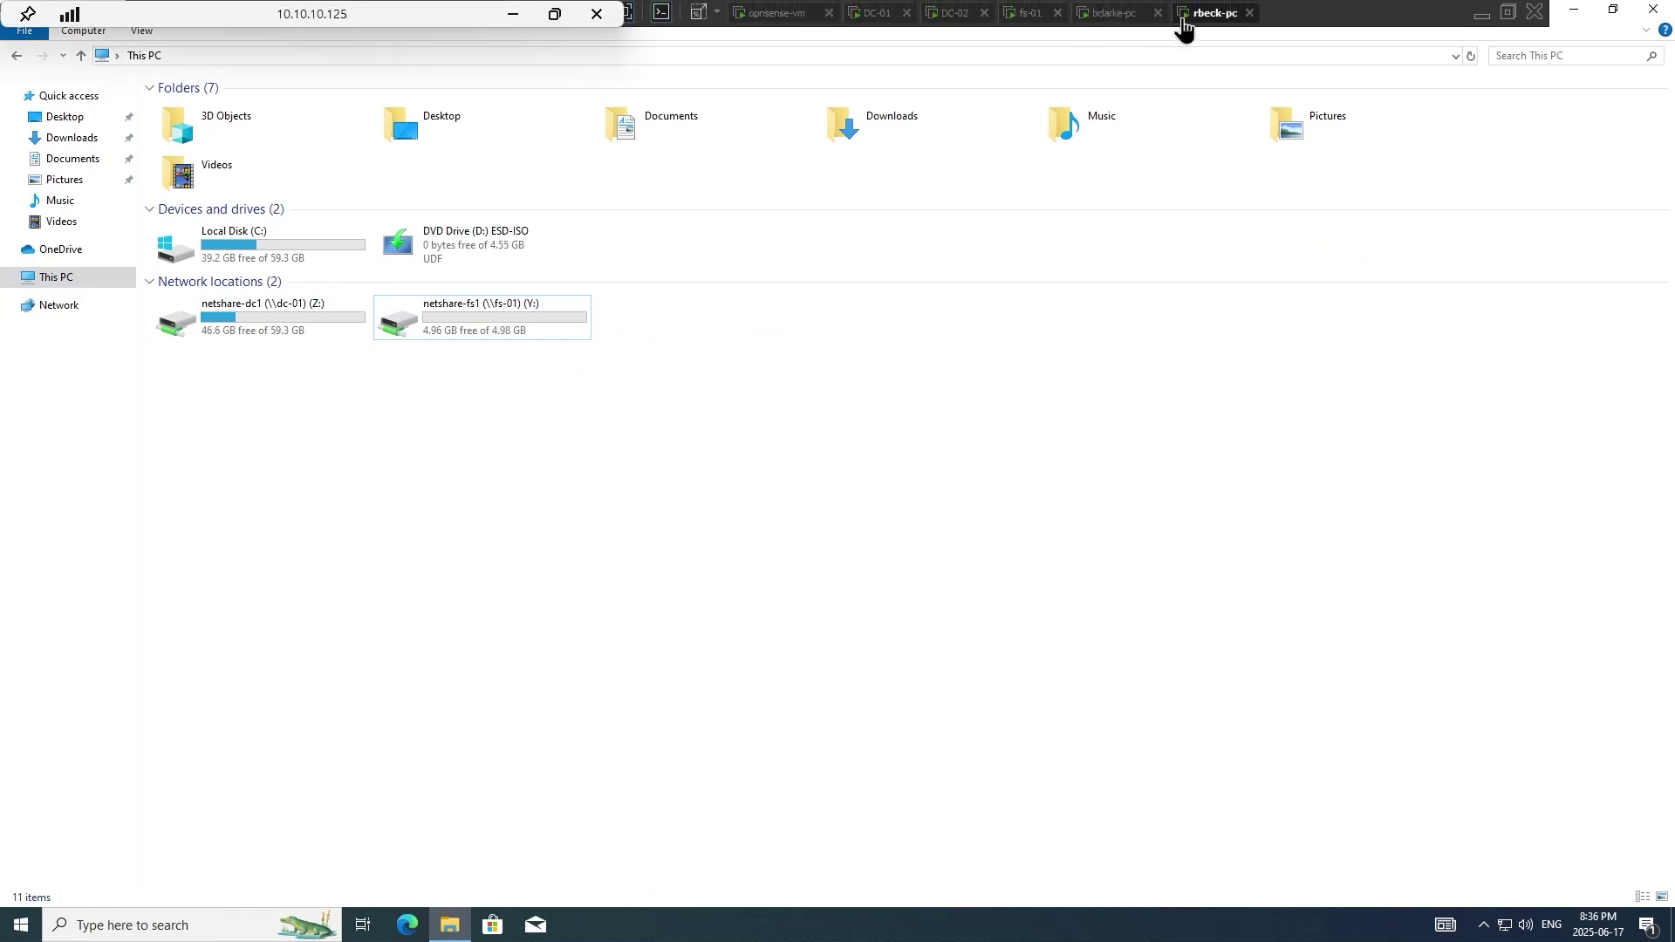
click(1126, 13)
click(54, 277)
right_click(54, 278)
click(175, 356)
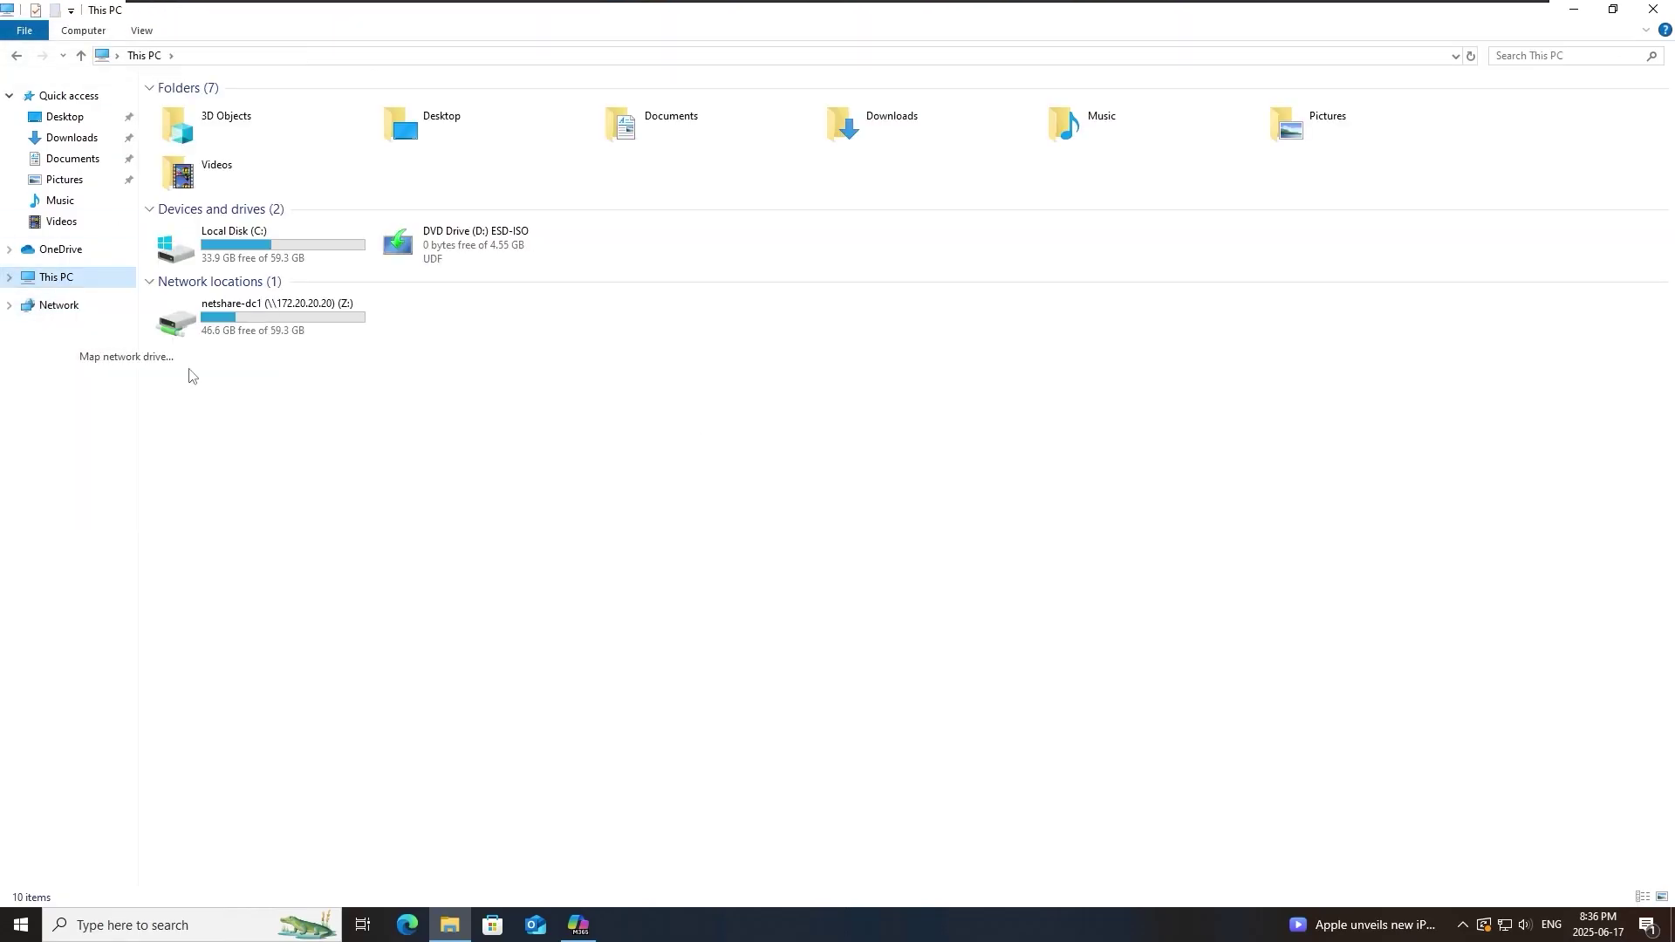
text(\\fs-01\netshare-fs1)
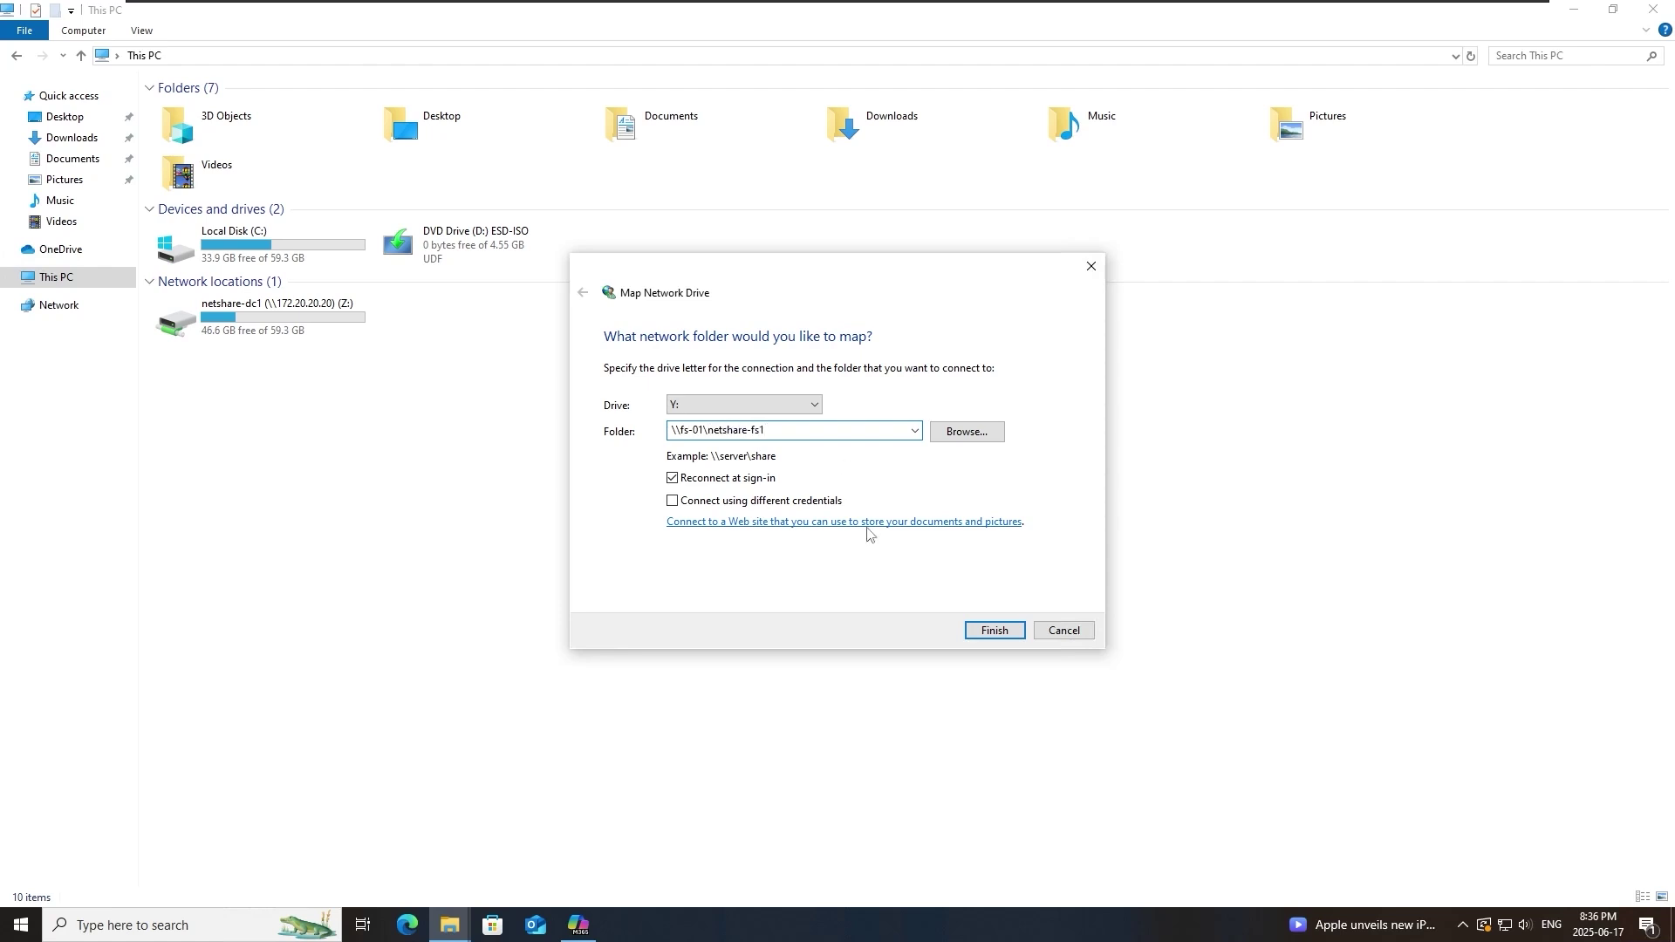
click(994, 630)
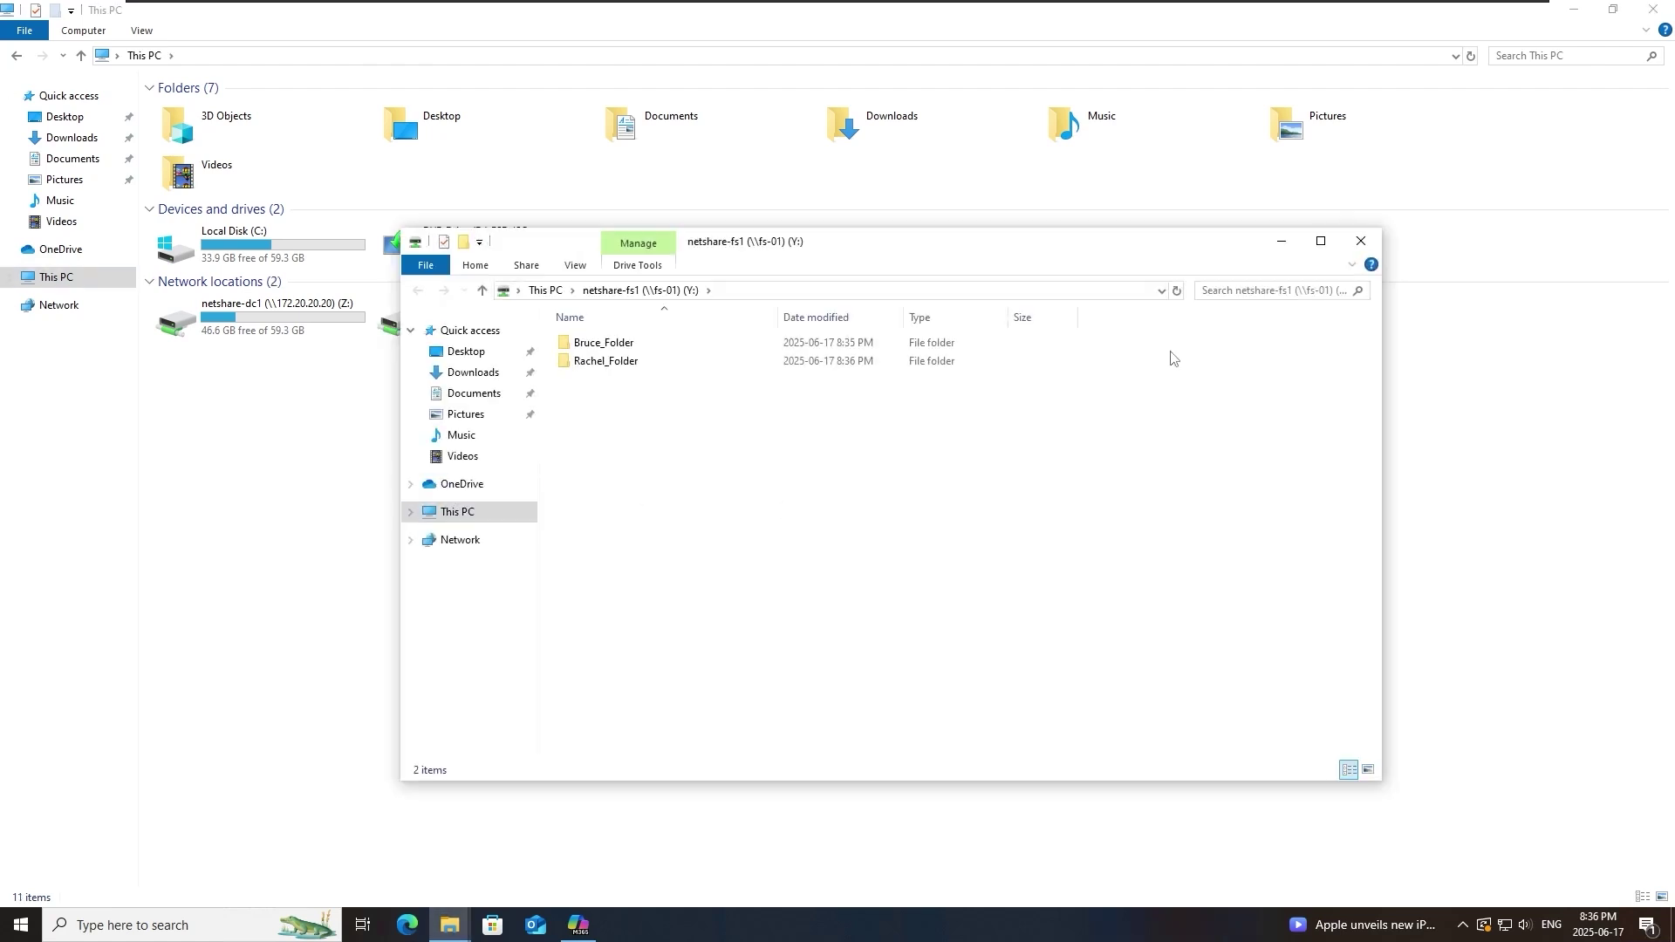
click(1361, 241)
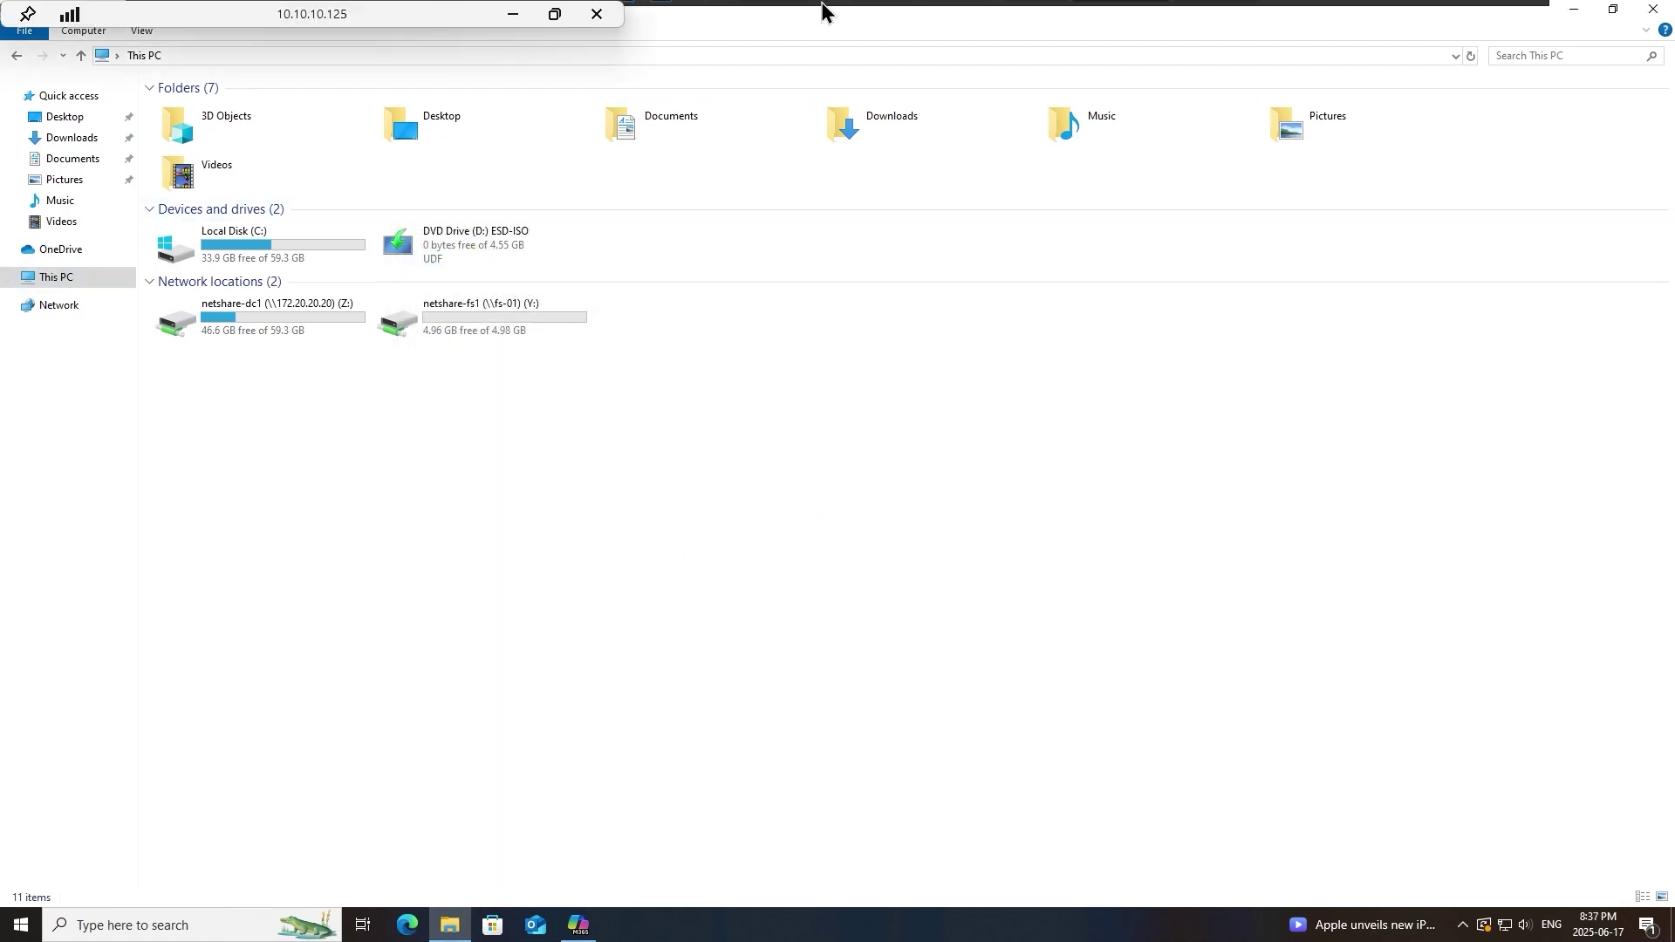
On fs-01, create a new folder named company_data on FS_Drive2 (E:)
click(1031, 10)
right_click(375, 233)
mouse_move(497, 439)
click(675, 452)
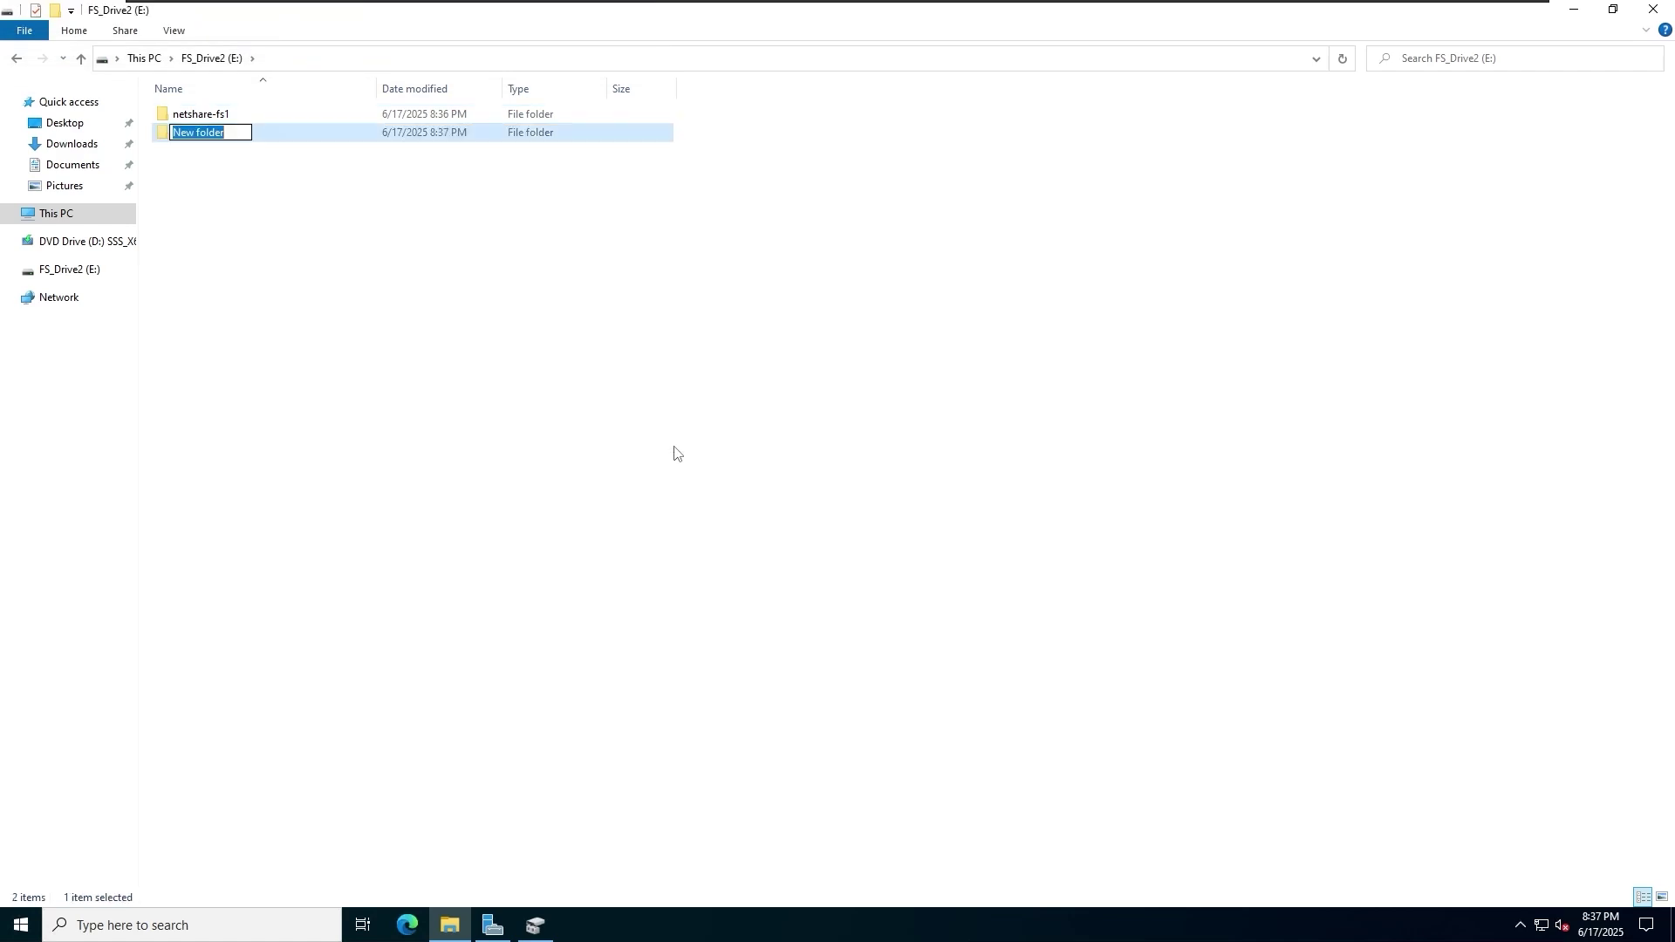
text(comp)
click(674, 452)
Turn on sharing for company_data and give Everyone Full Control of the share
right_click(192, 133)
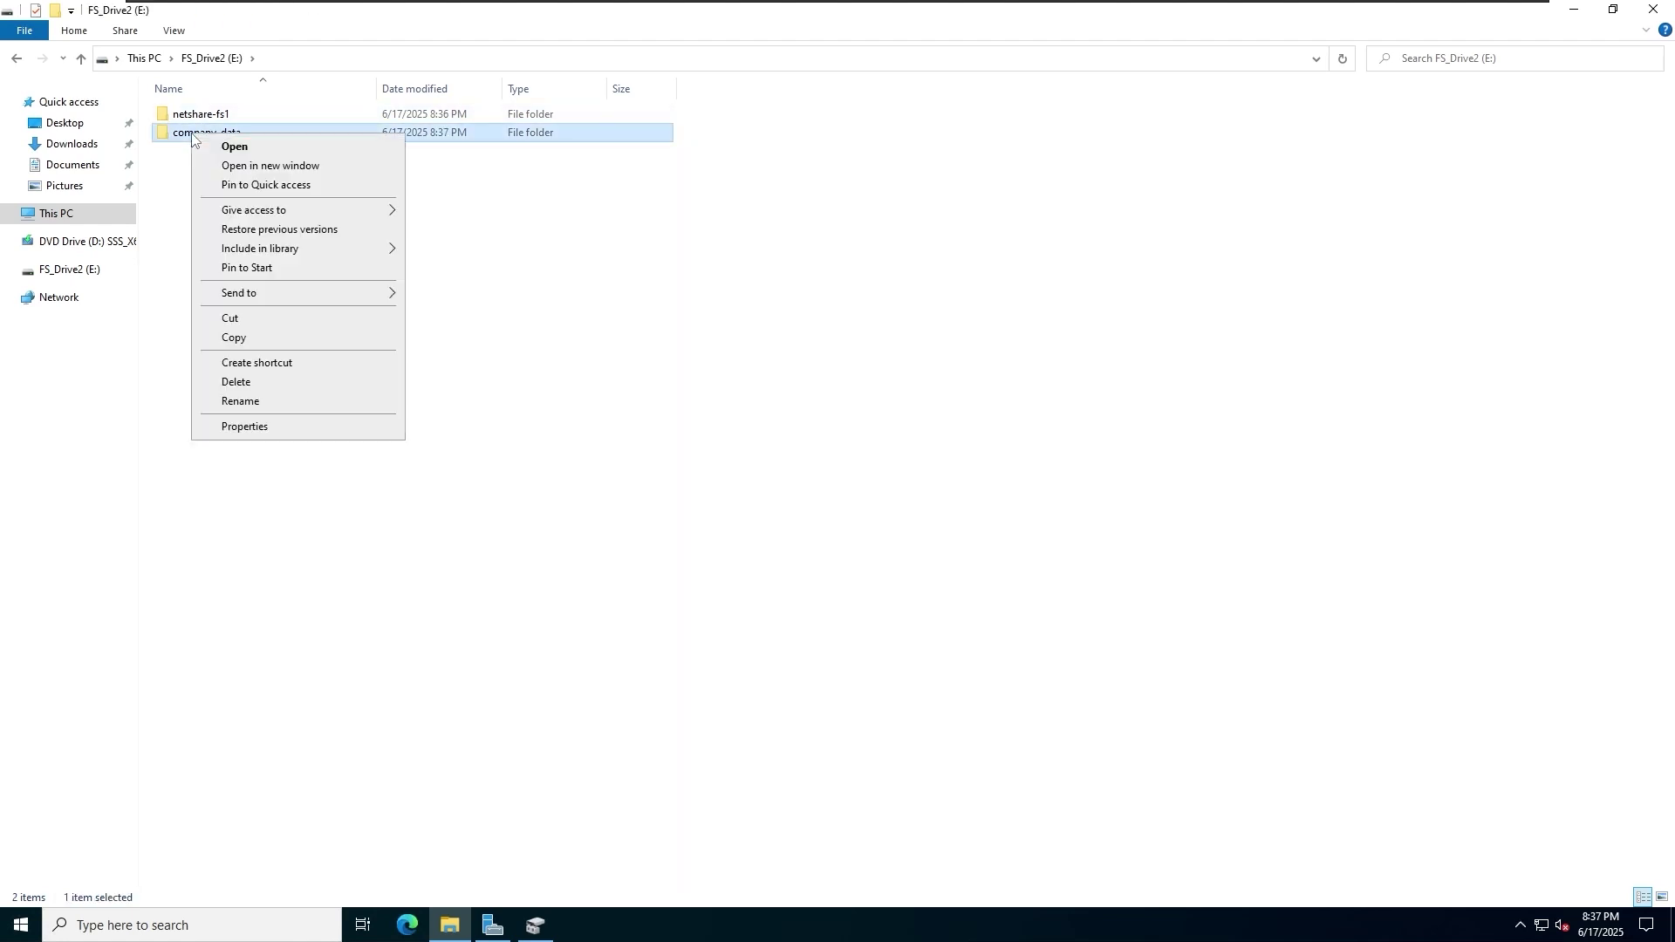
click(283, 432)
click(267, 177)
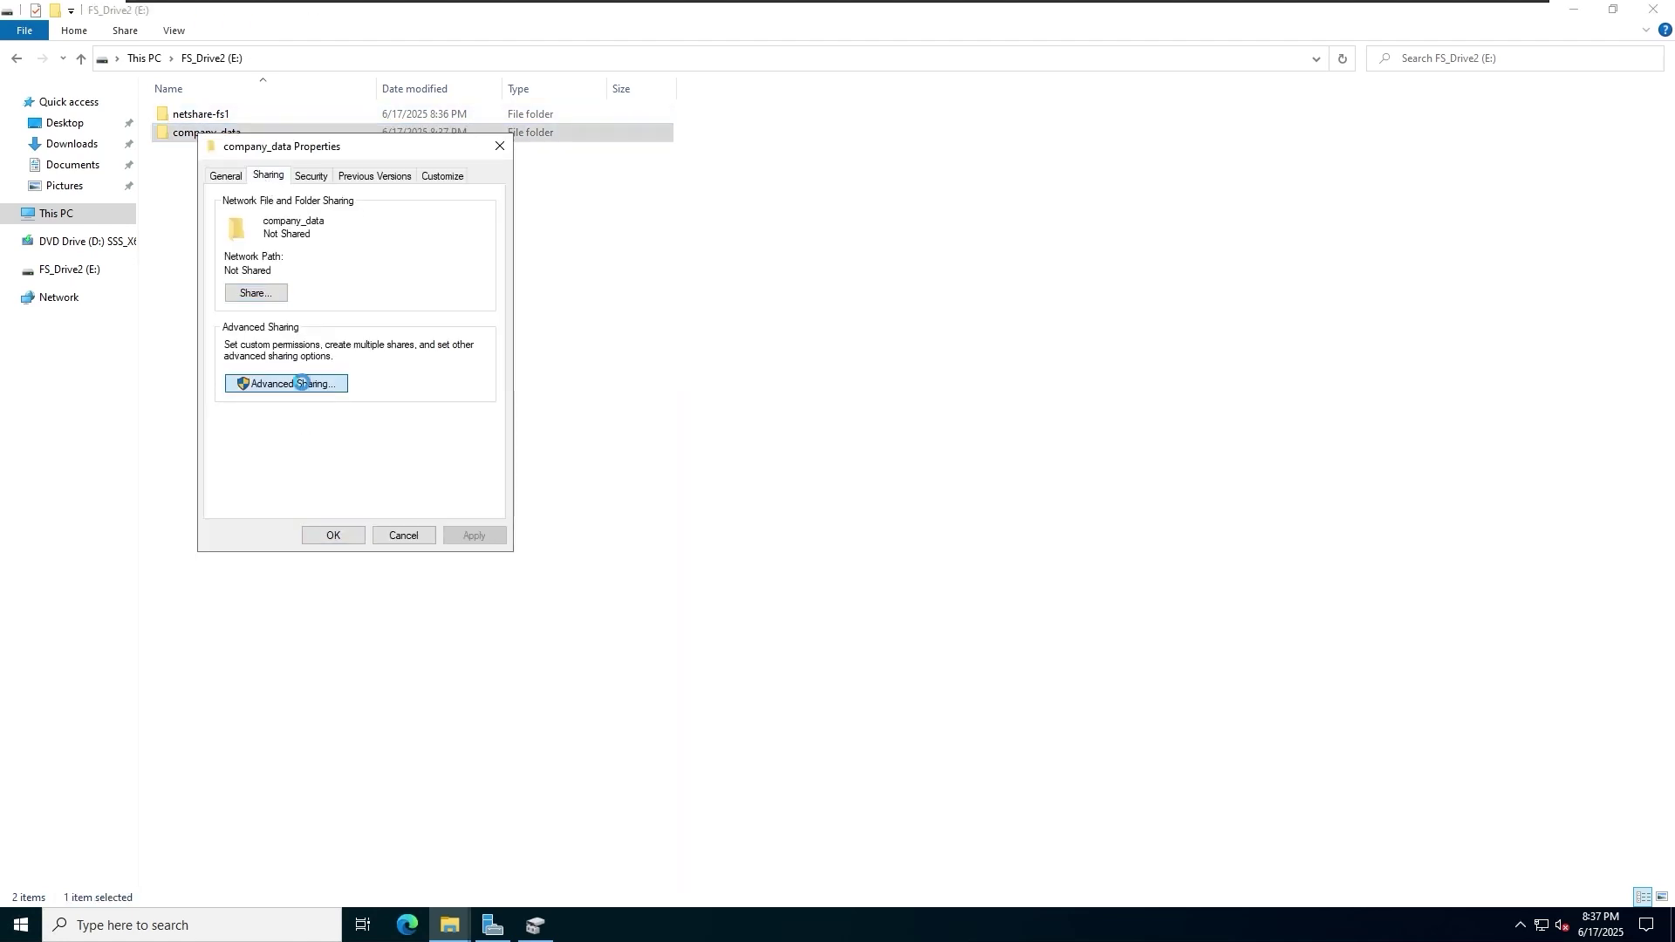
click(304, 384)
click(248, 208)
click(261, 416)
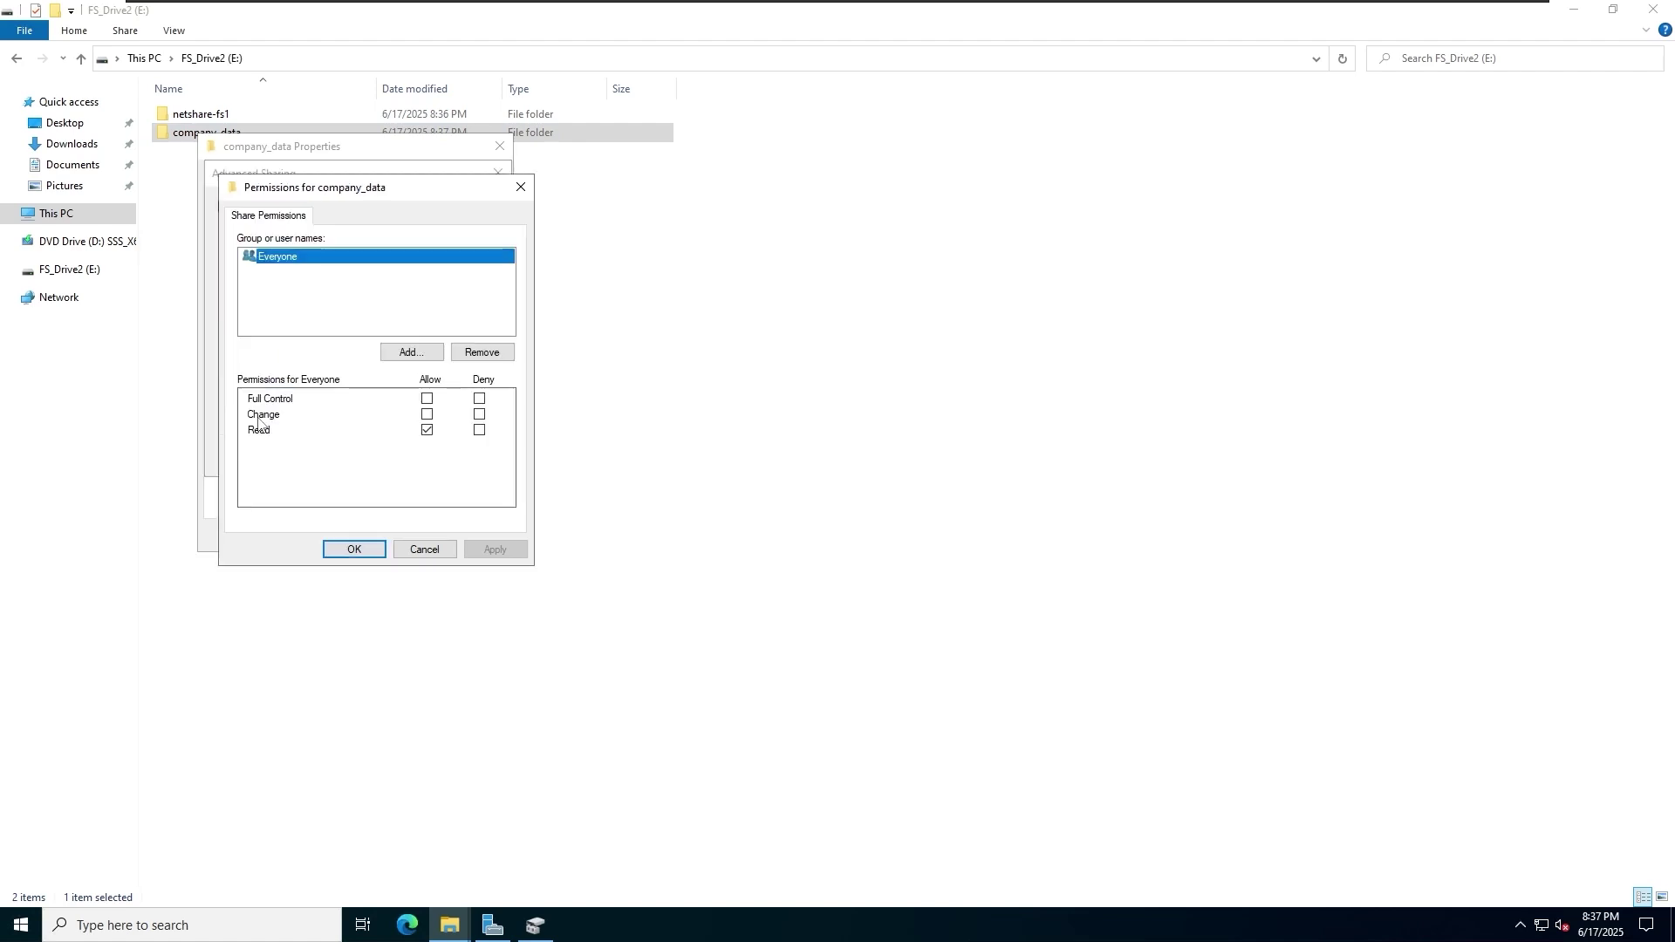
click(426, 399)
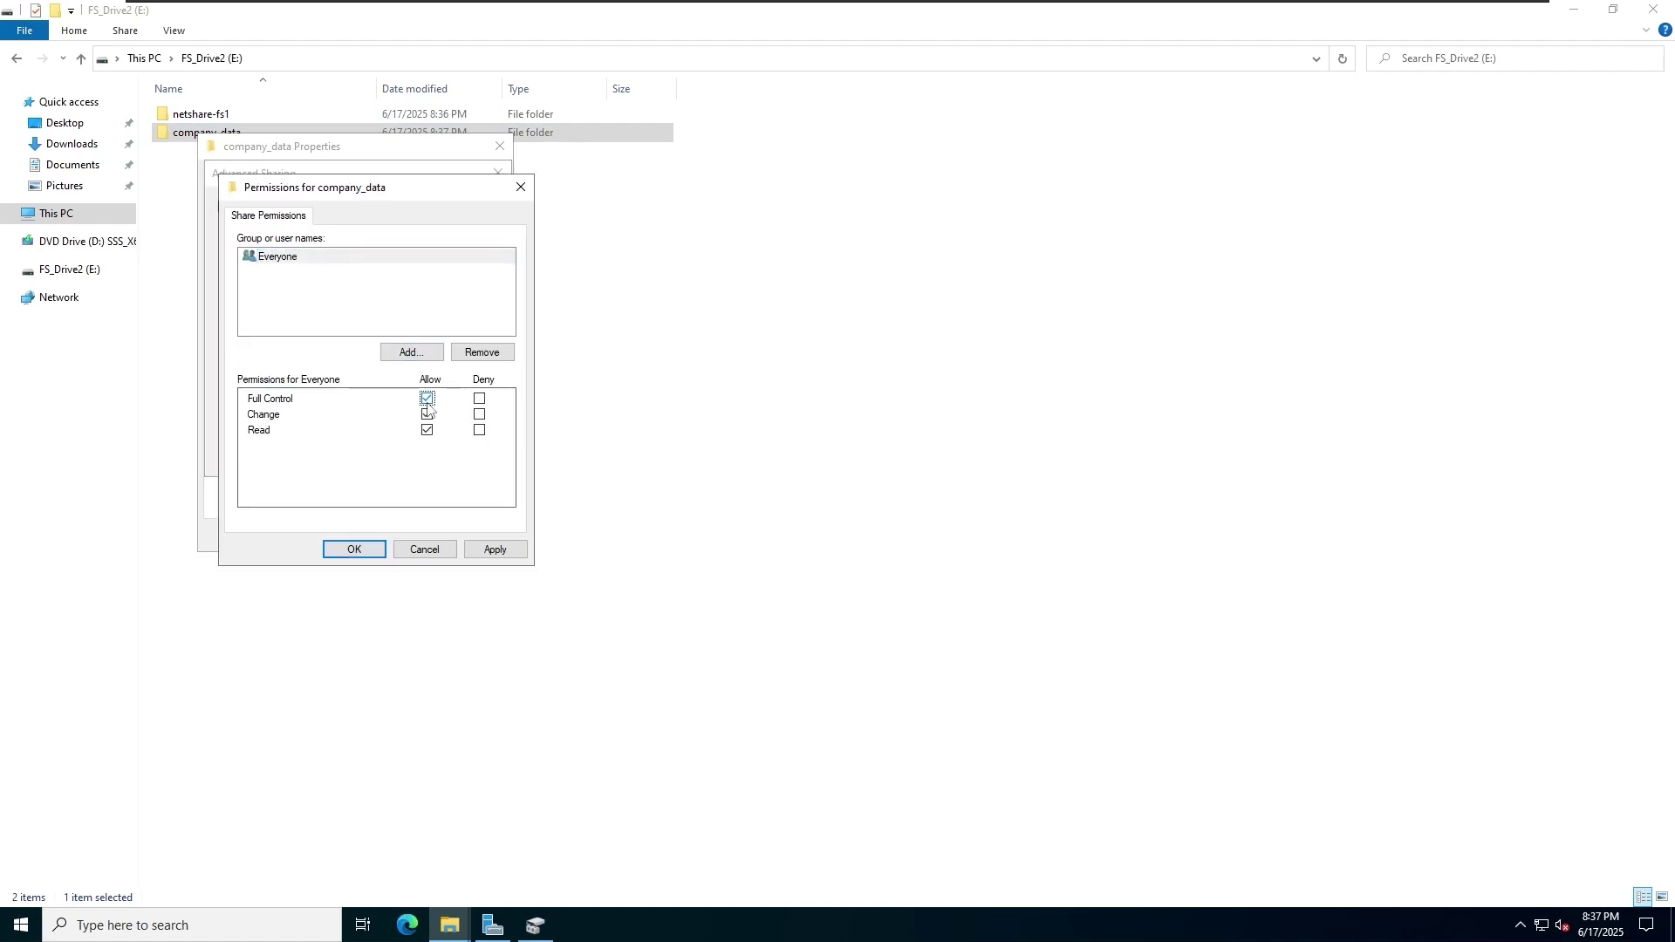
Add a user to the company_data share permissions with Full Control
click(414, 354)
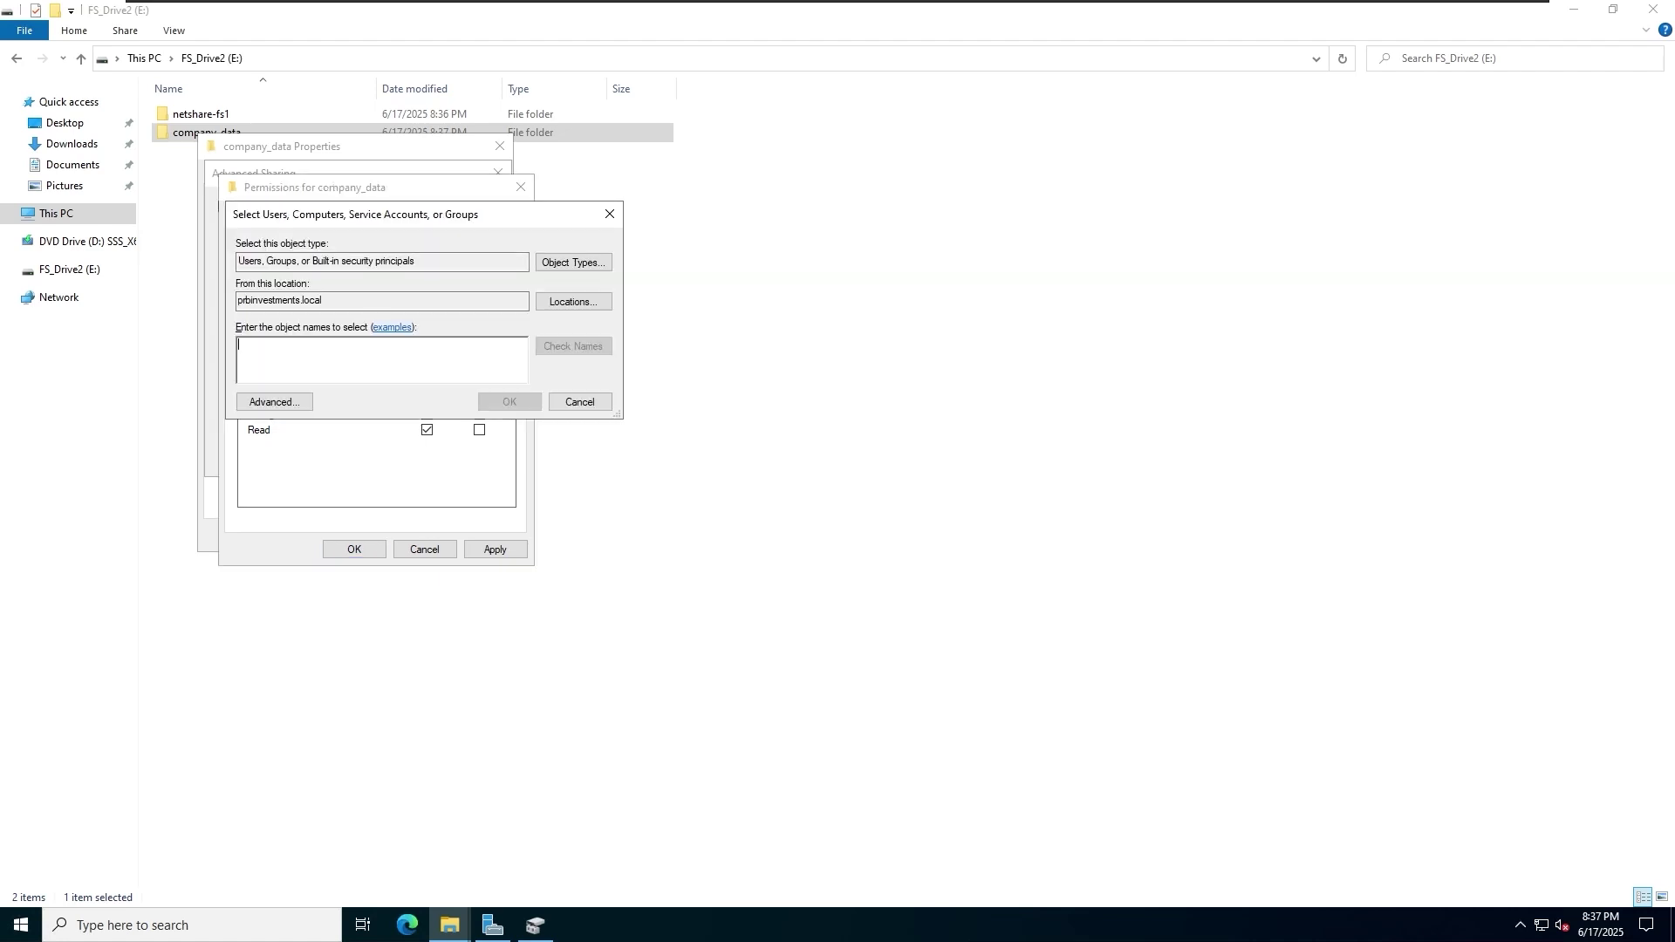
text(rachel)
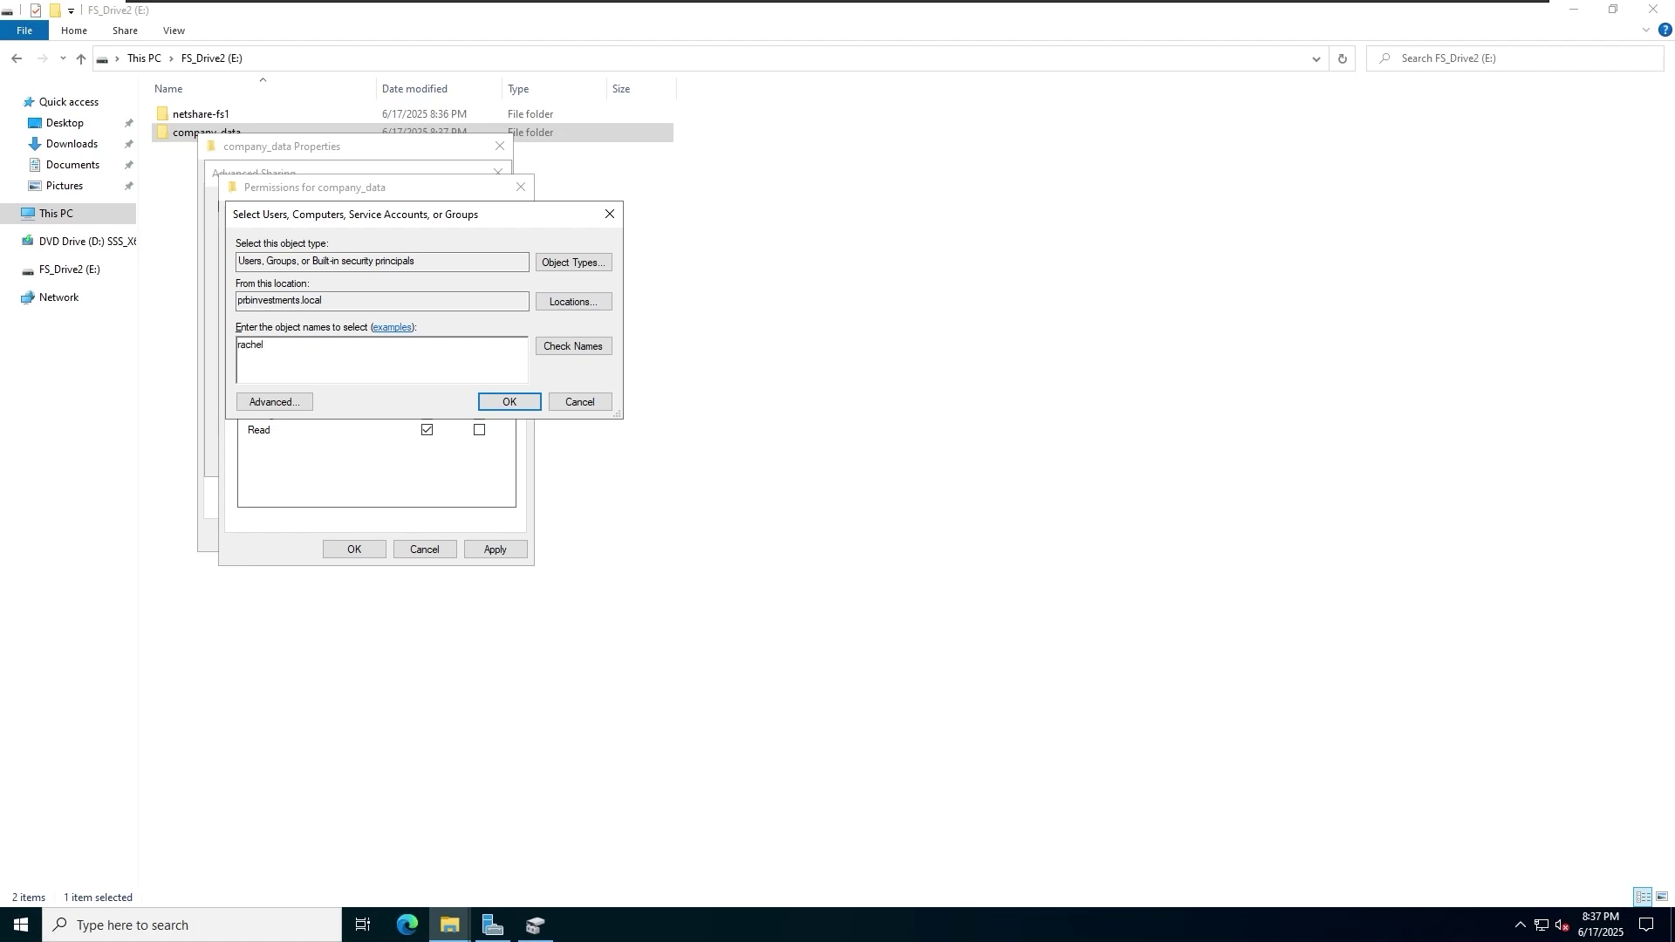
click(553, 351)
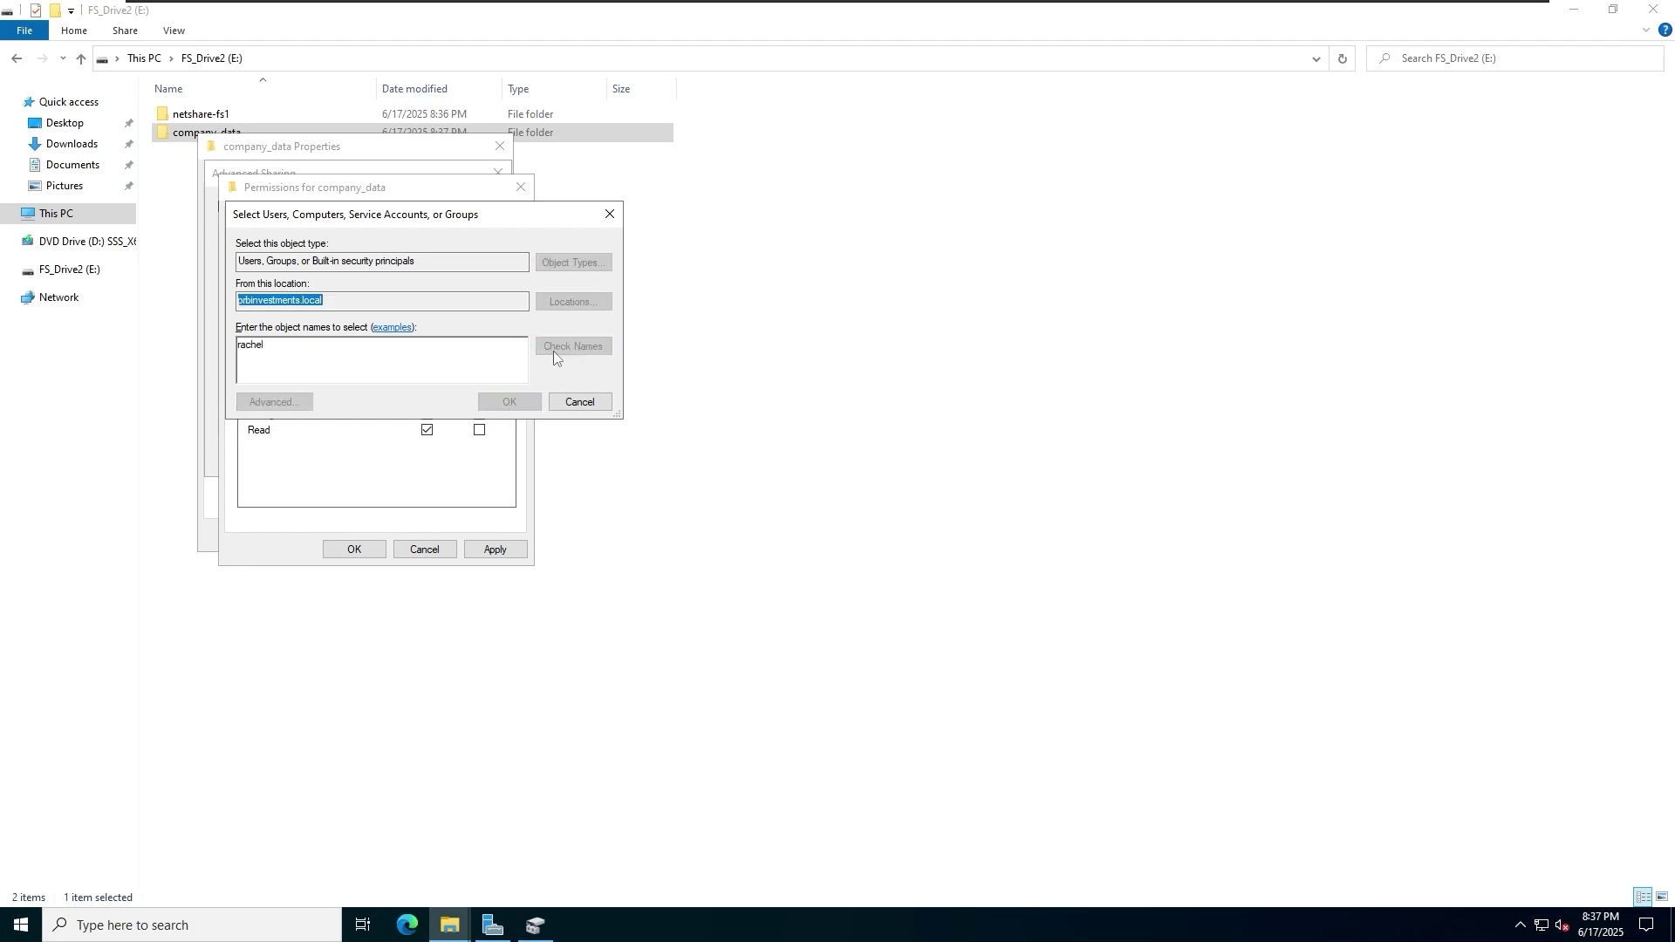
click(509, 403)
click(426, 399)
Add a second user to the share permissions and deny that user Read
click(412, 352)
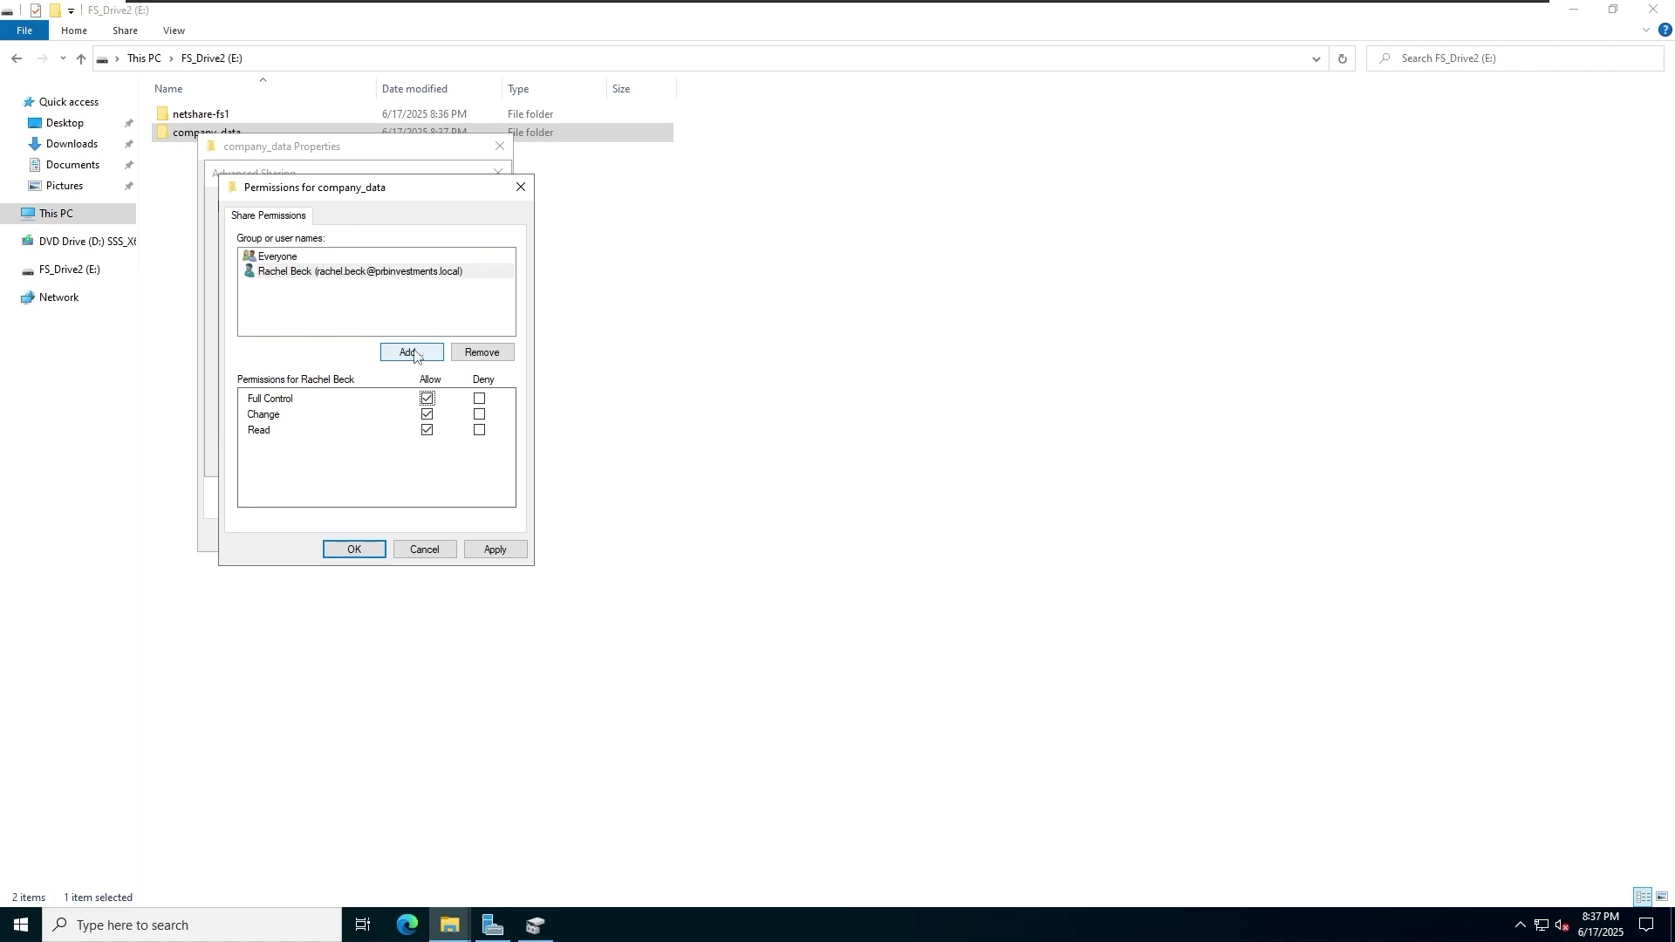
text(bruce)
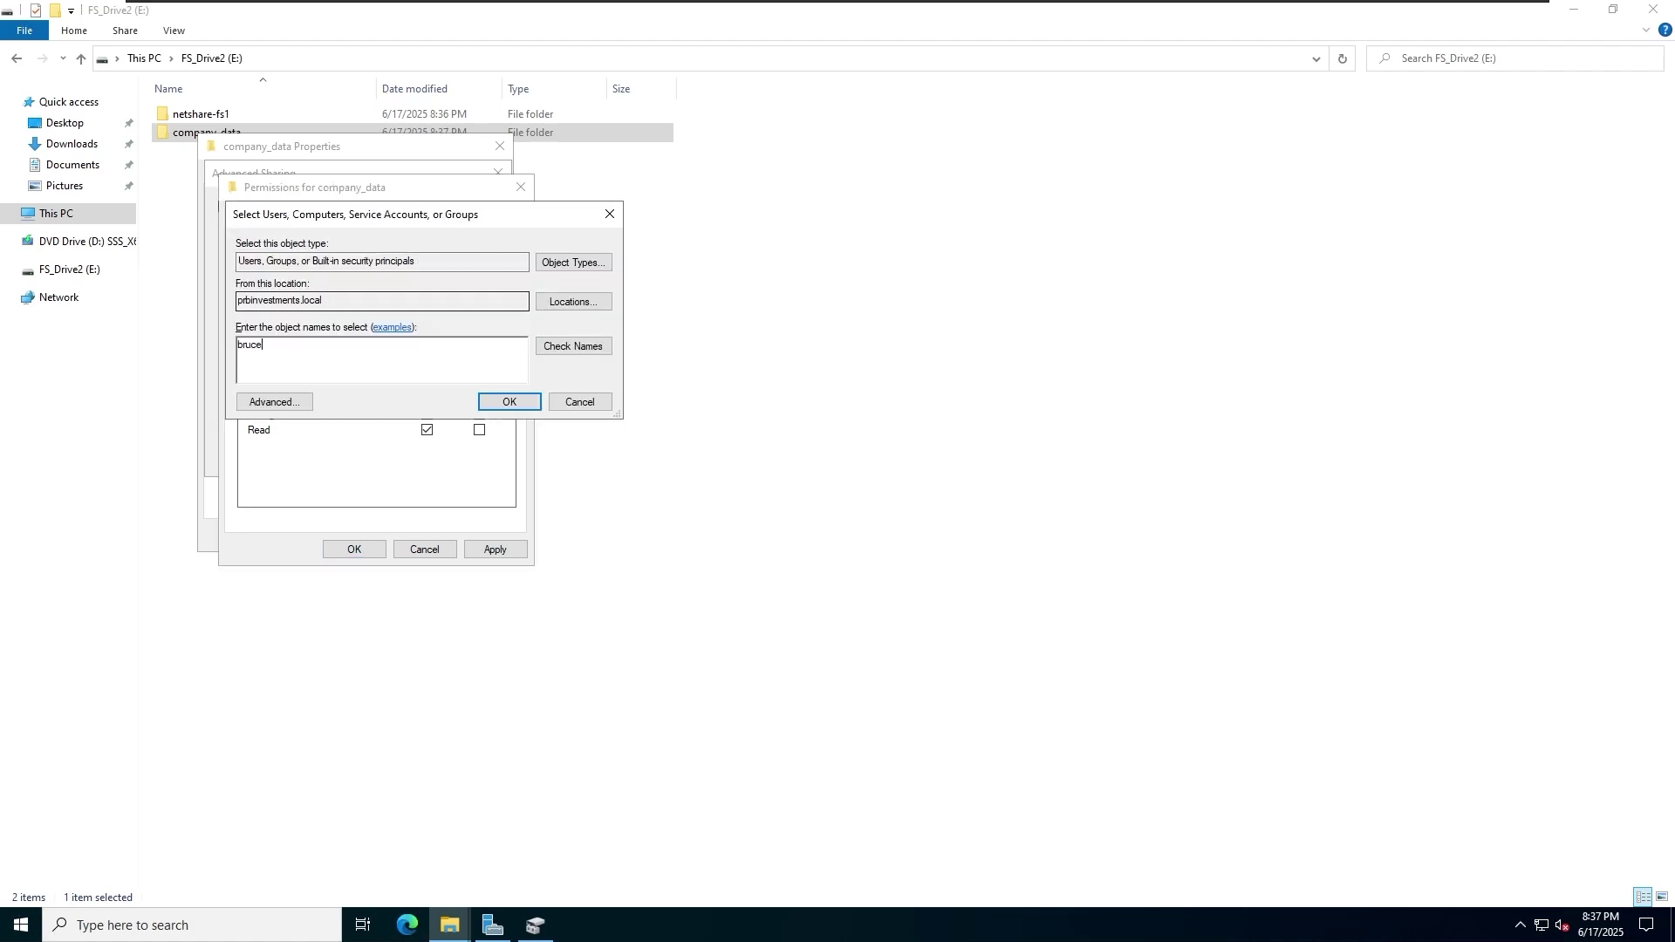
click(573, 346)
click(509, 402)
click(479, 430)
click(372, 290)
click(400, 258)
Apply the share permissions, accept the deny-entry warning, and close the company_data dialogs
click(498, 551)
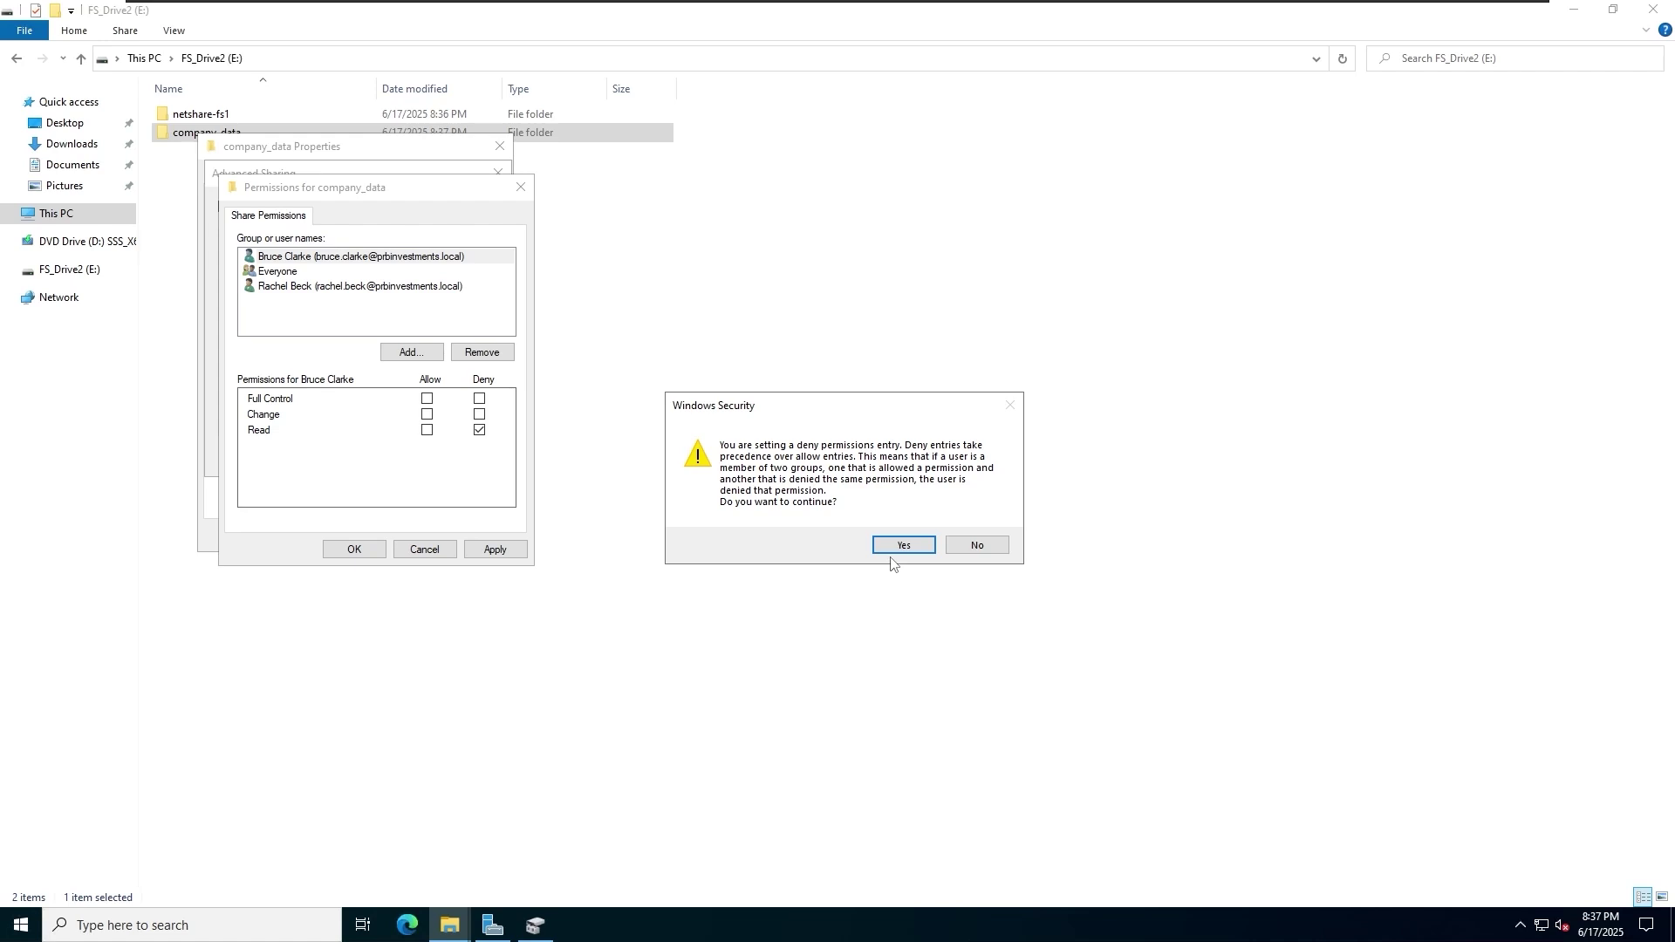
click(893, 552)
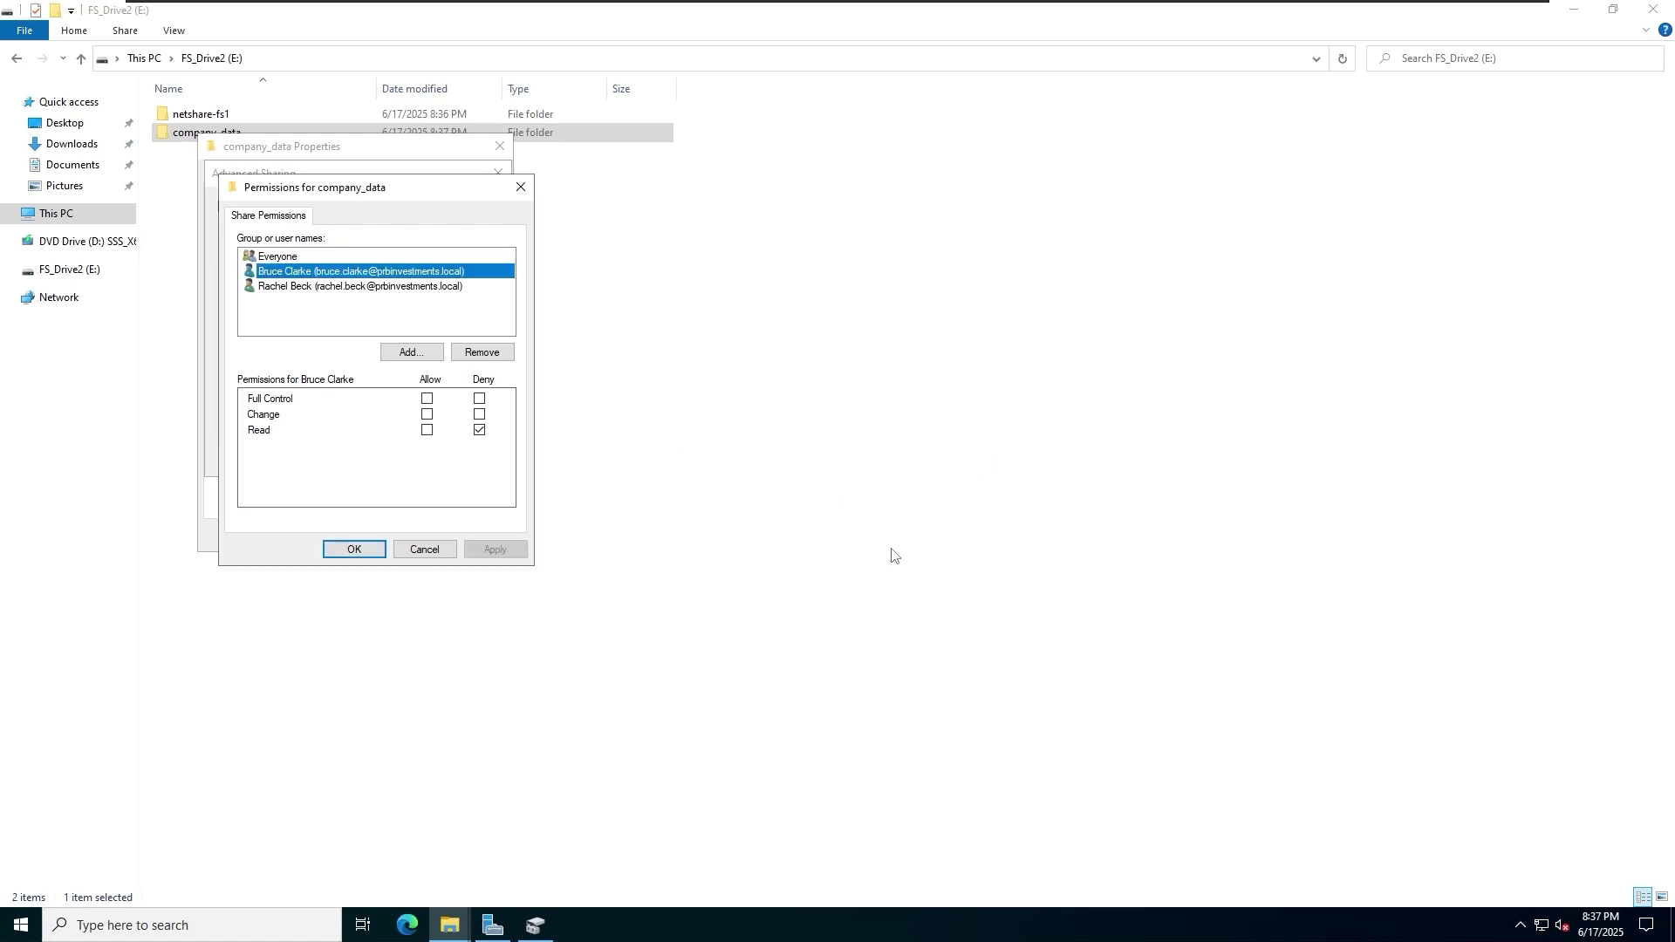
click(335, 546)
click(449, 457)
click(323, 457)
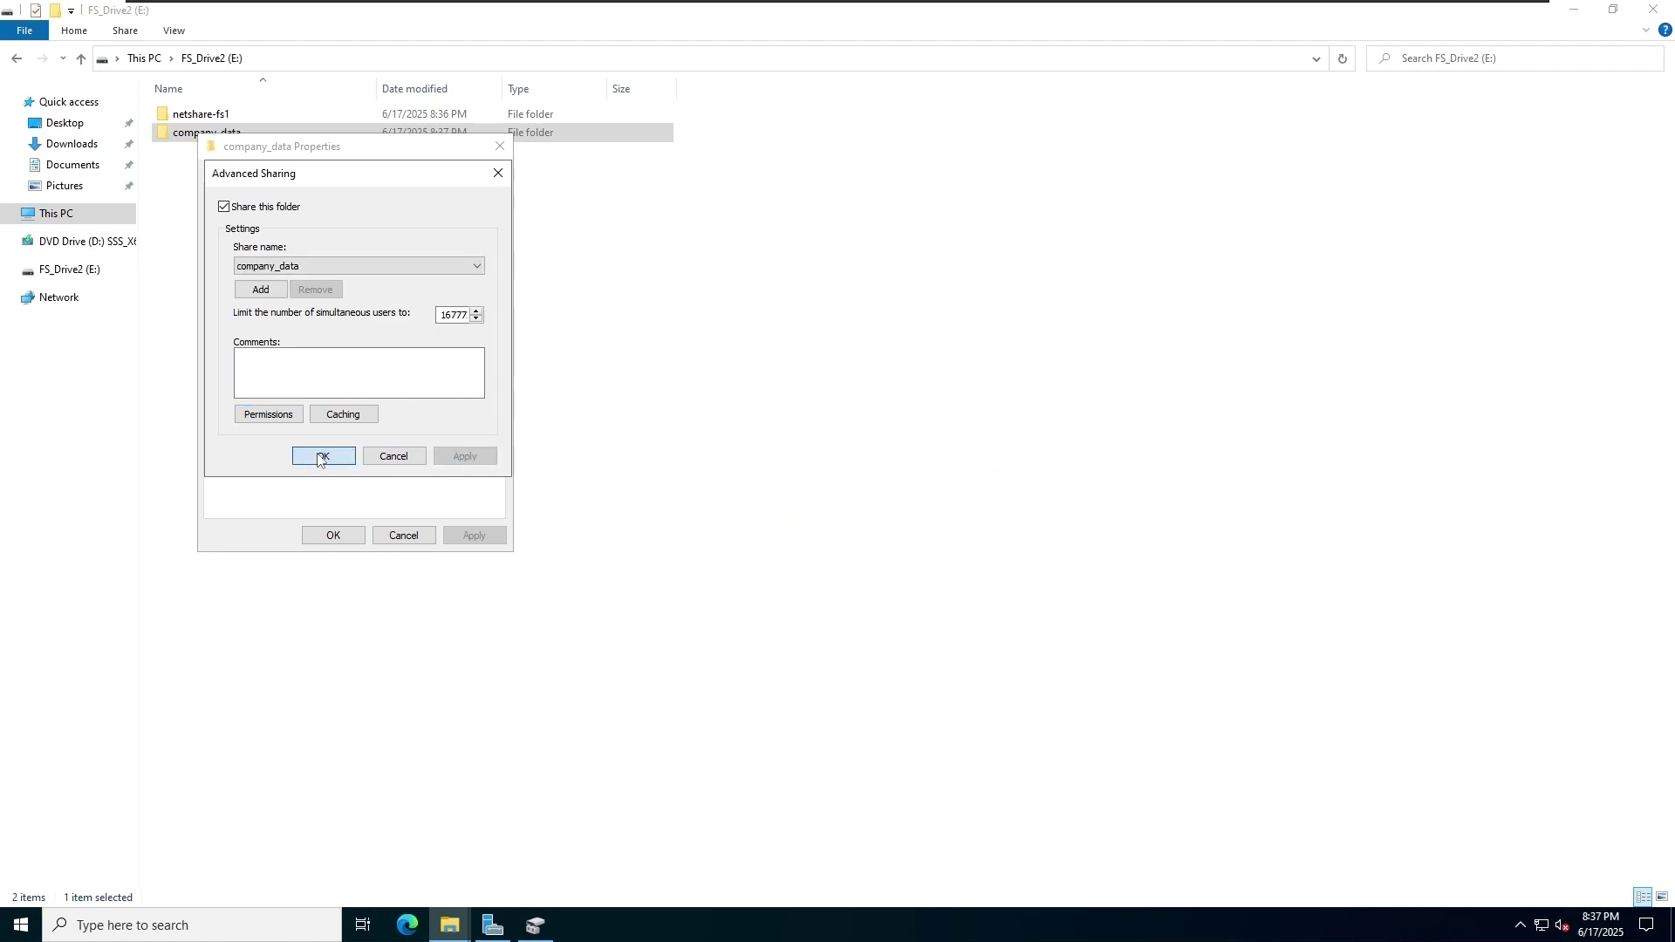
click(333, 536)
From the first client, try to open the company_data share on \\fs-01
mouse_move(782, 4)
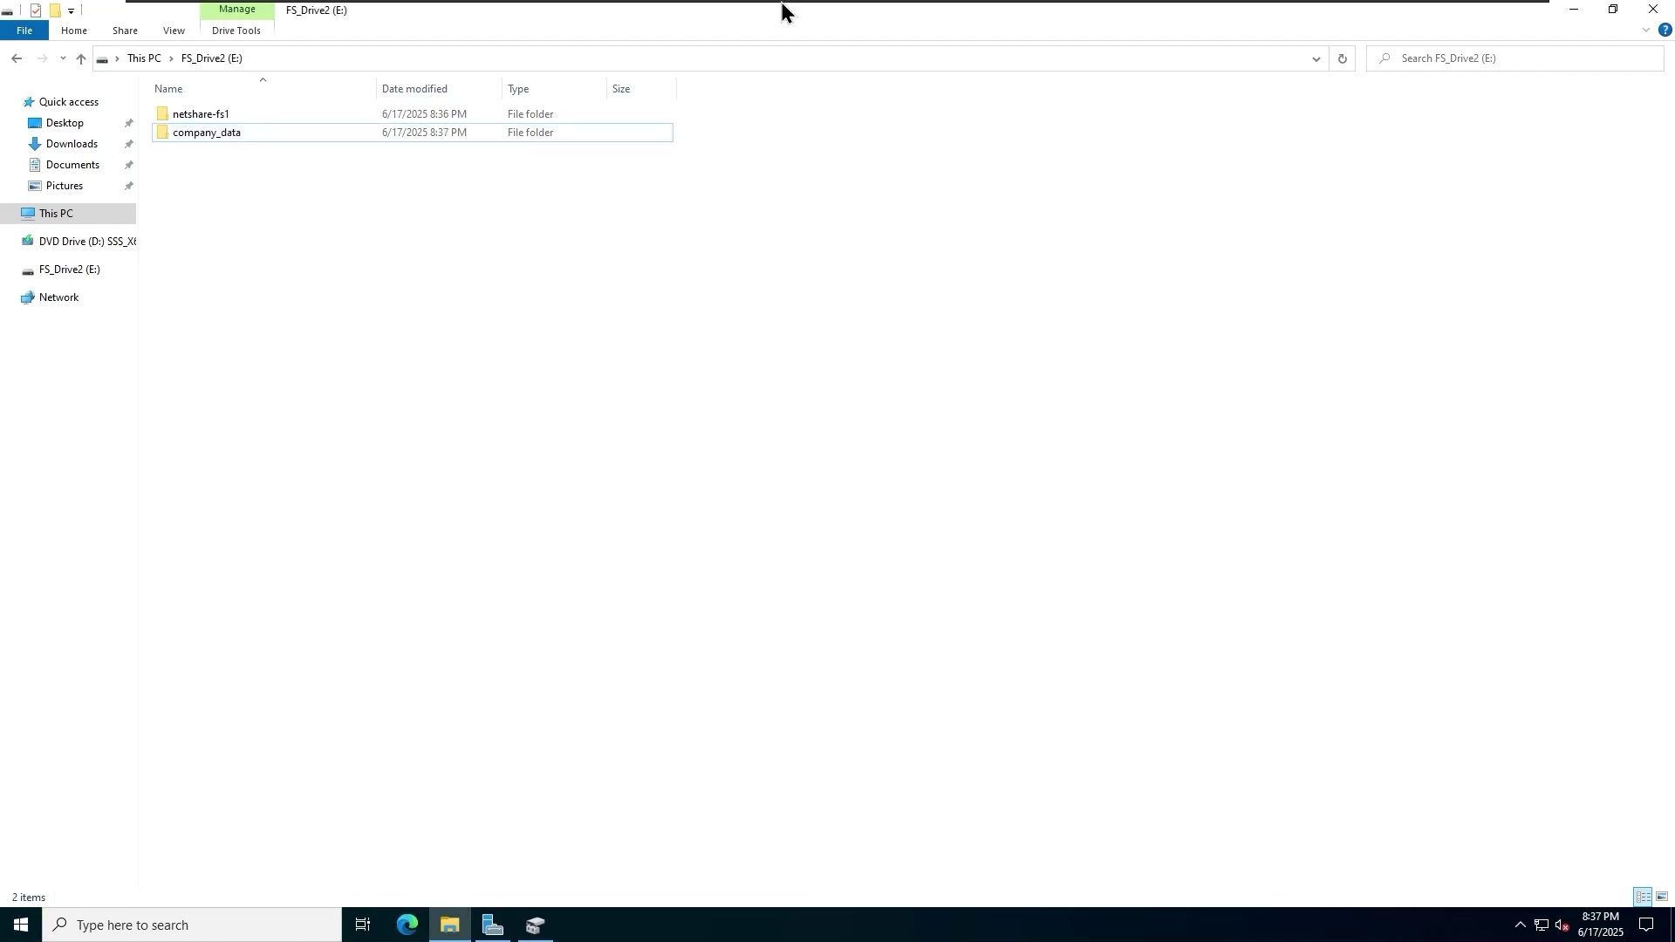
click(1113, 17)
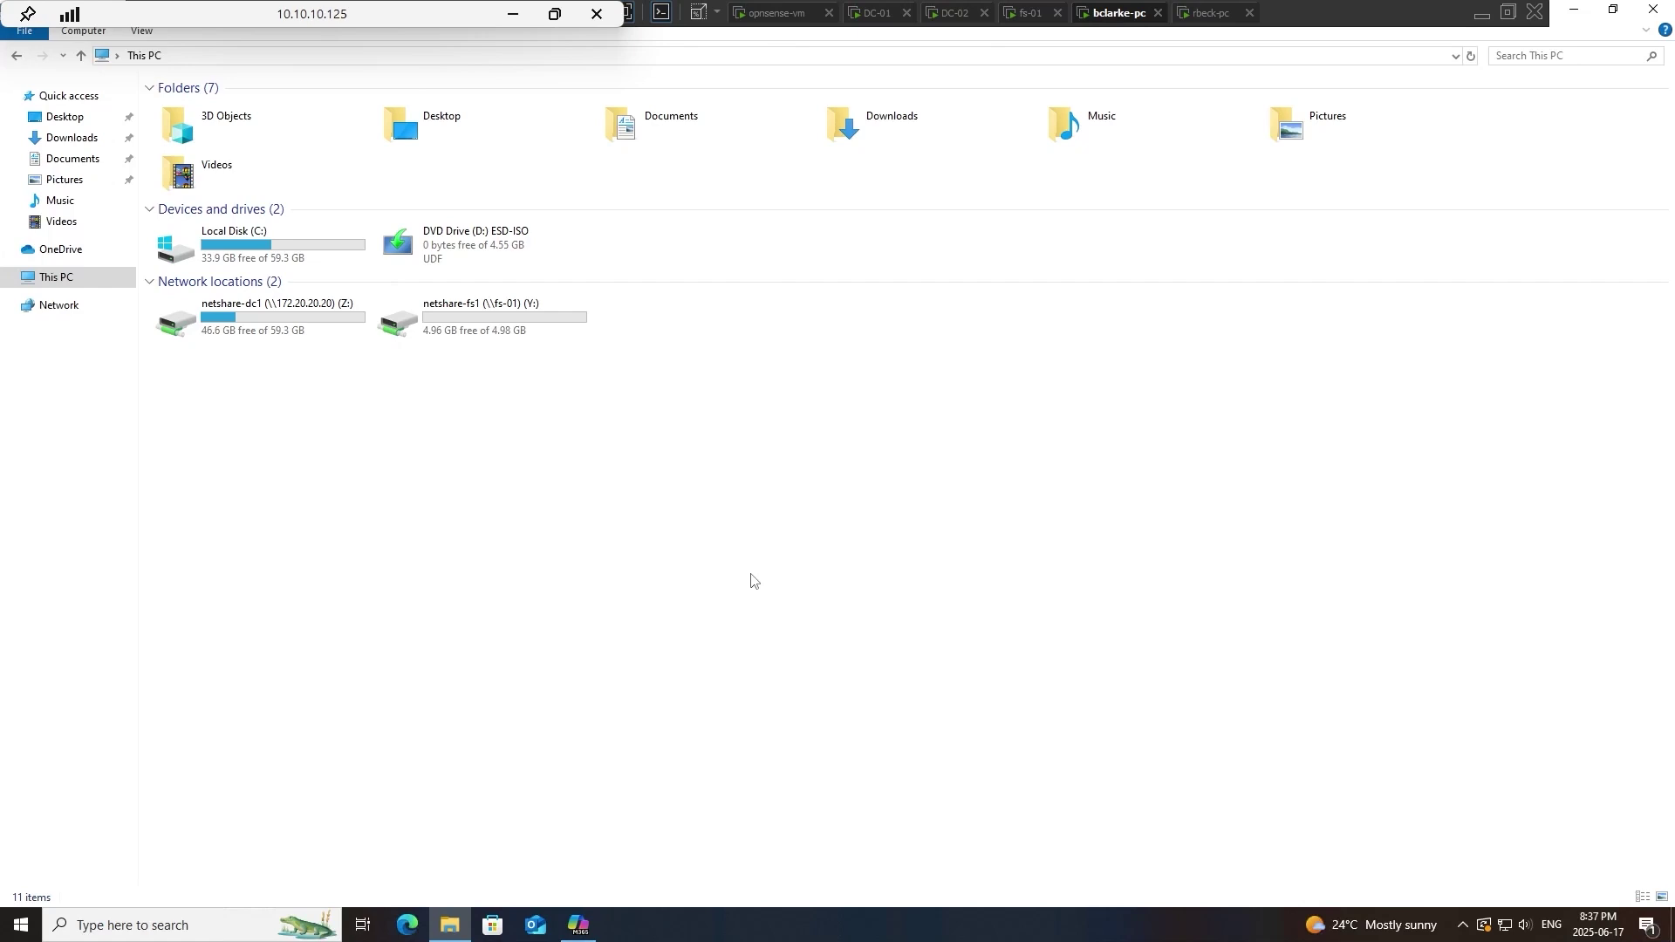
double_click(449, 338)
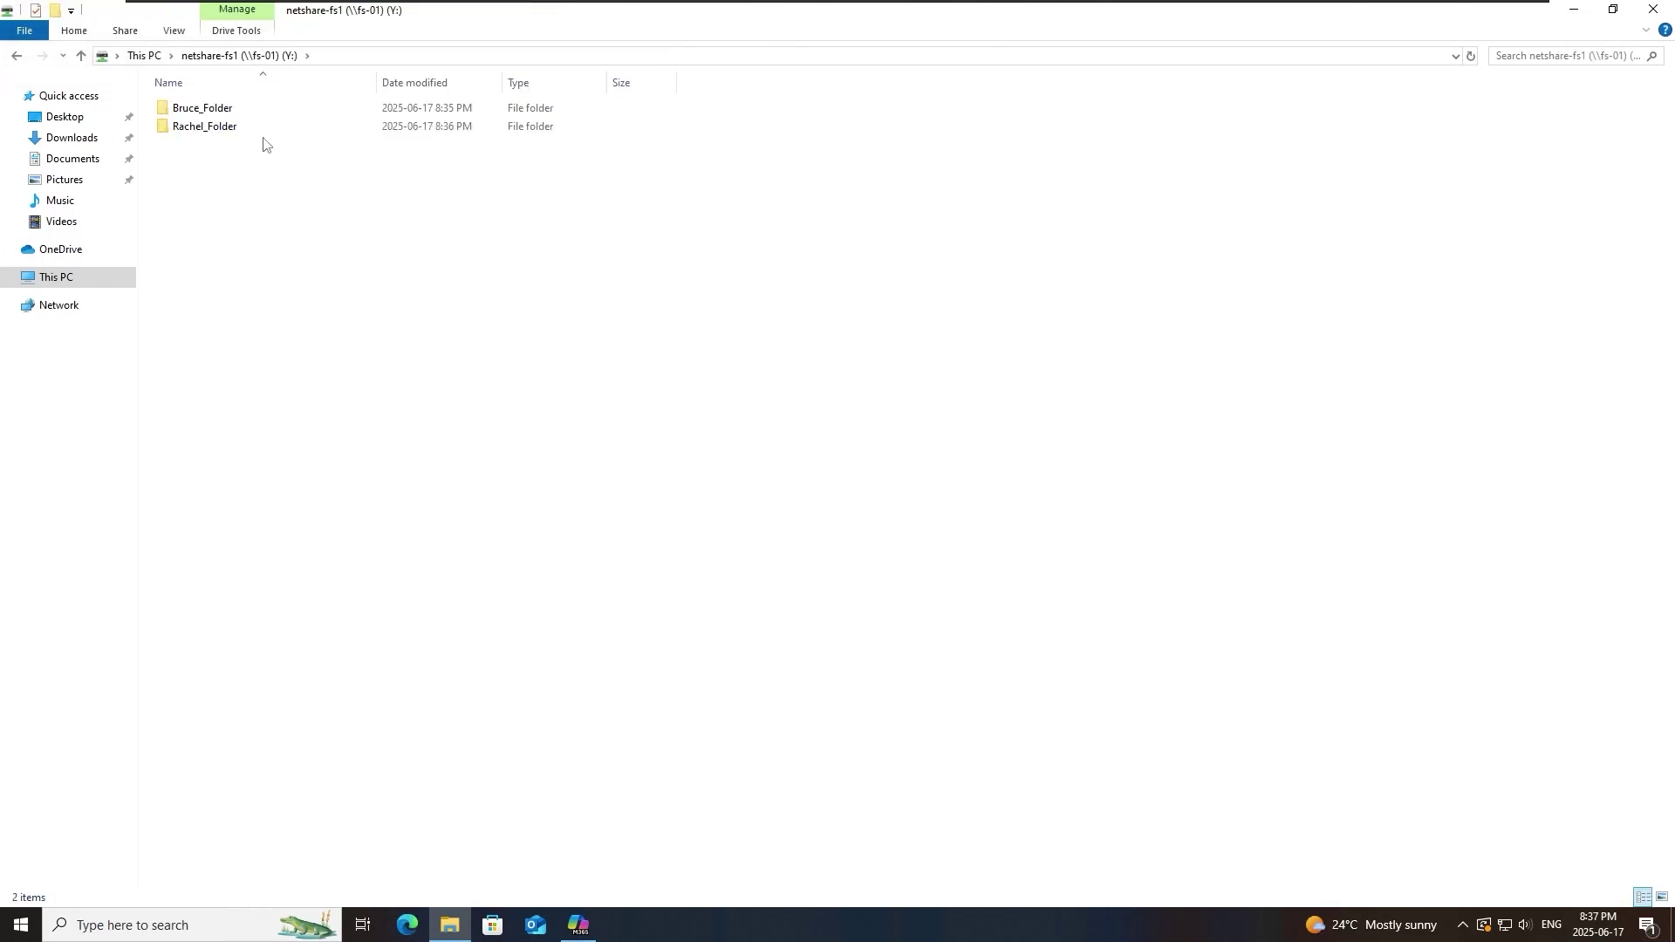
click(37, 277)
key(alt+d)
text(\fs-01\)
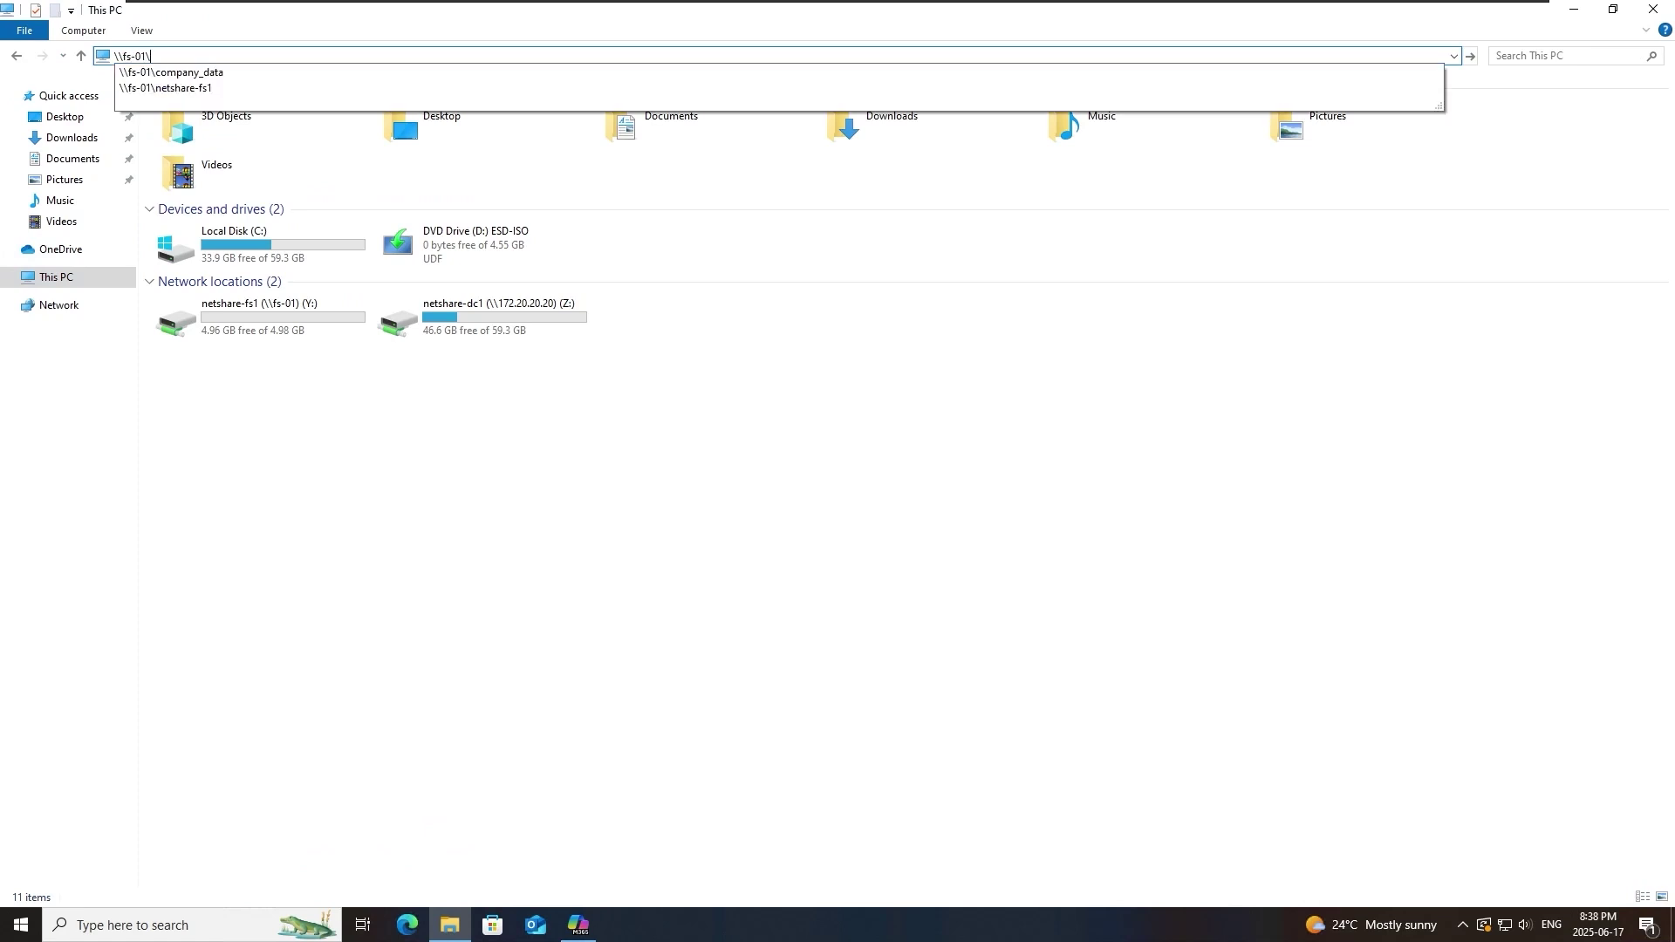
key(Down)
key(Return)
Dismiss the access-denied error, then browse \\fs-01 and its netshare-fs1 share
drag(770, 359, 548, 358)
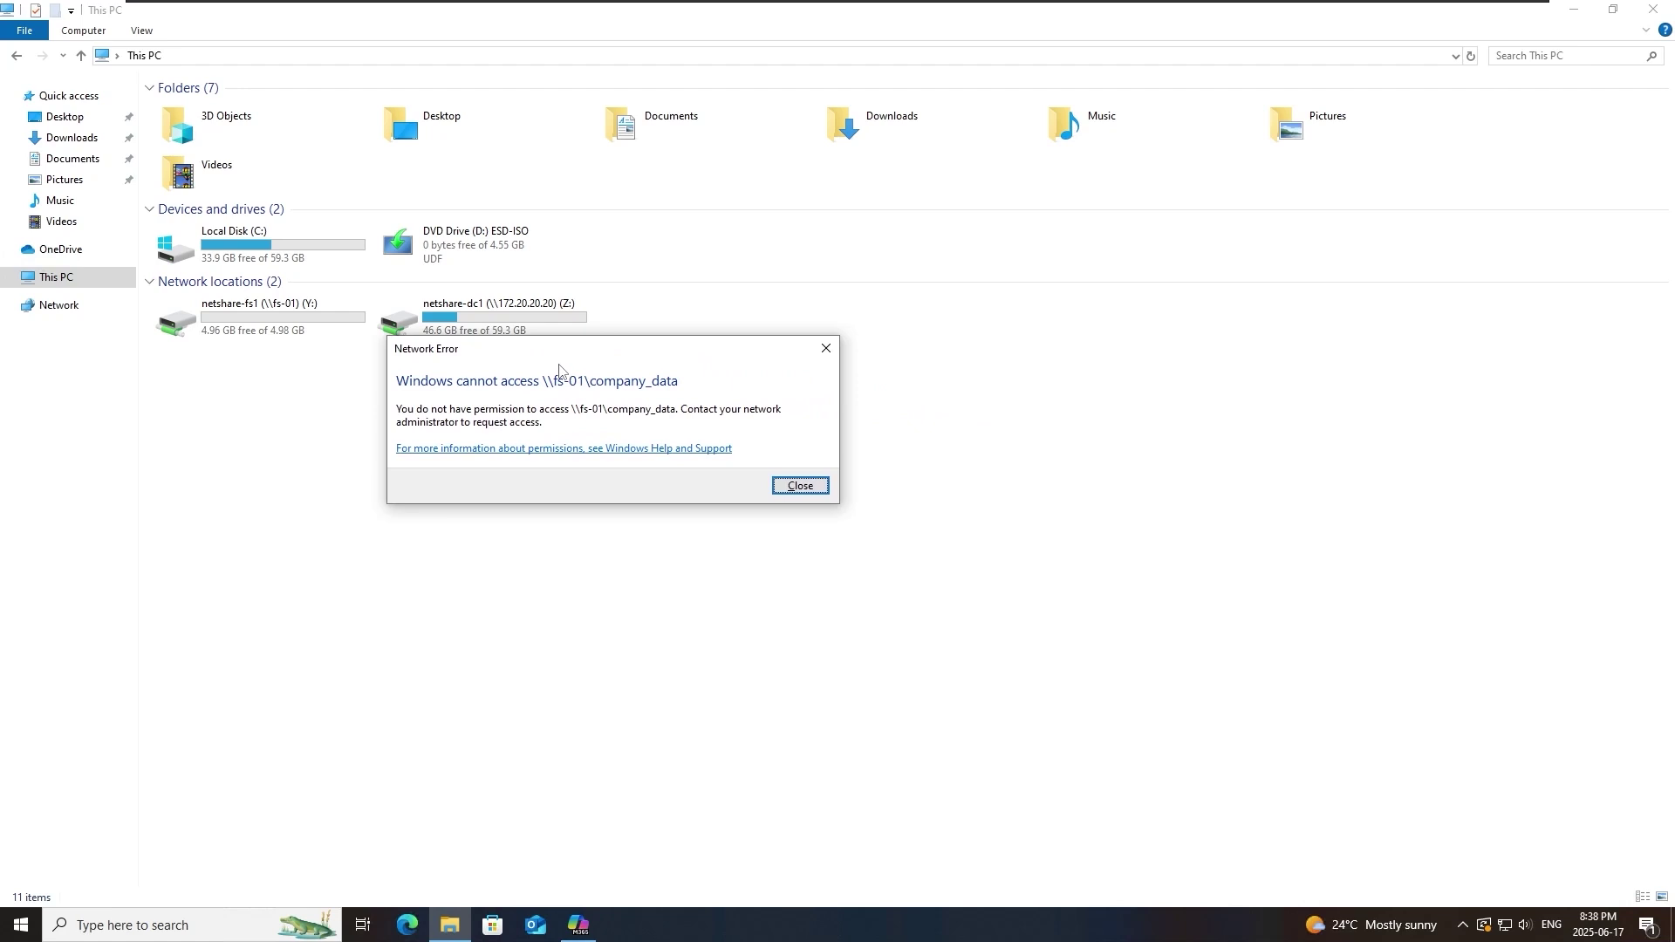
click(795, 488)
click(381, 56)
text(\\fs-01)
key(Return)
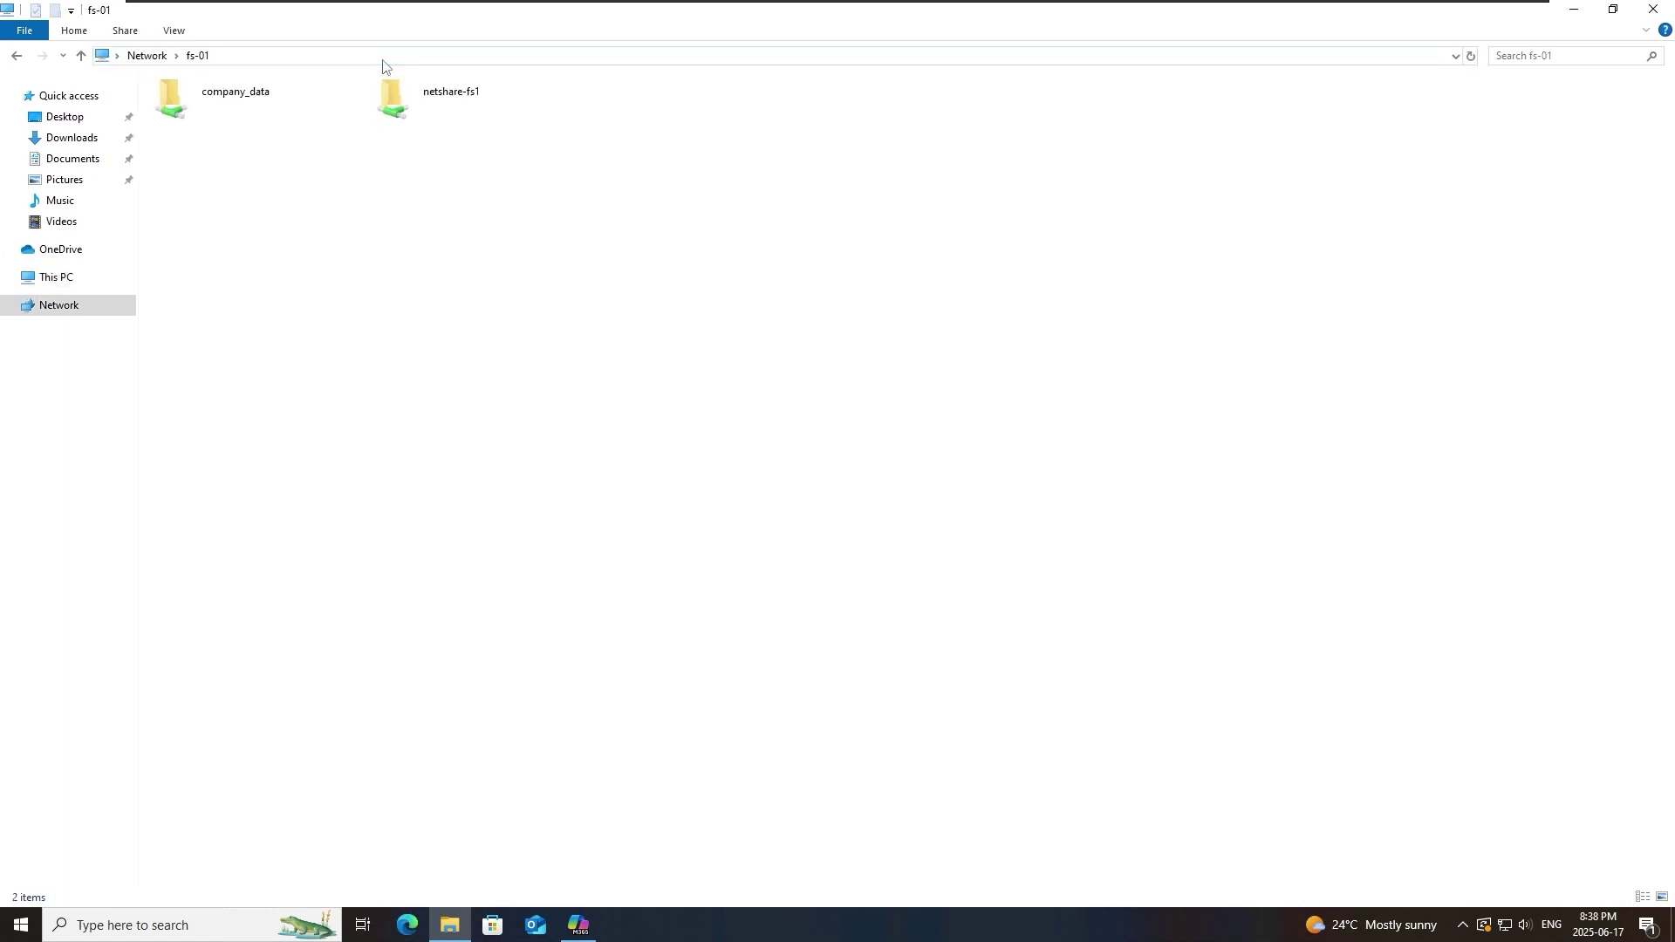
double_click(441, 112)
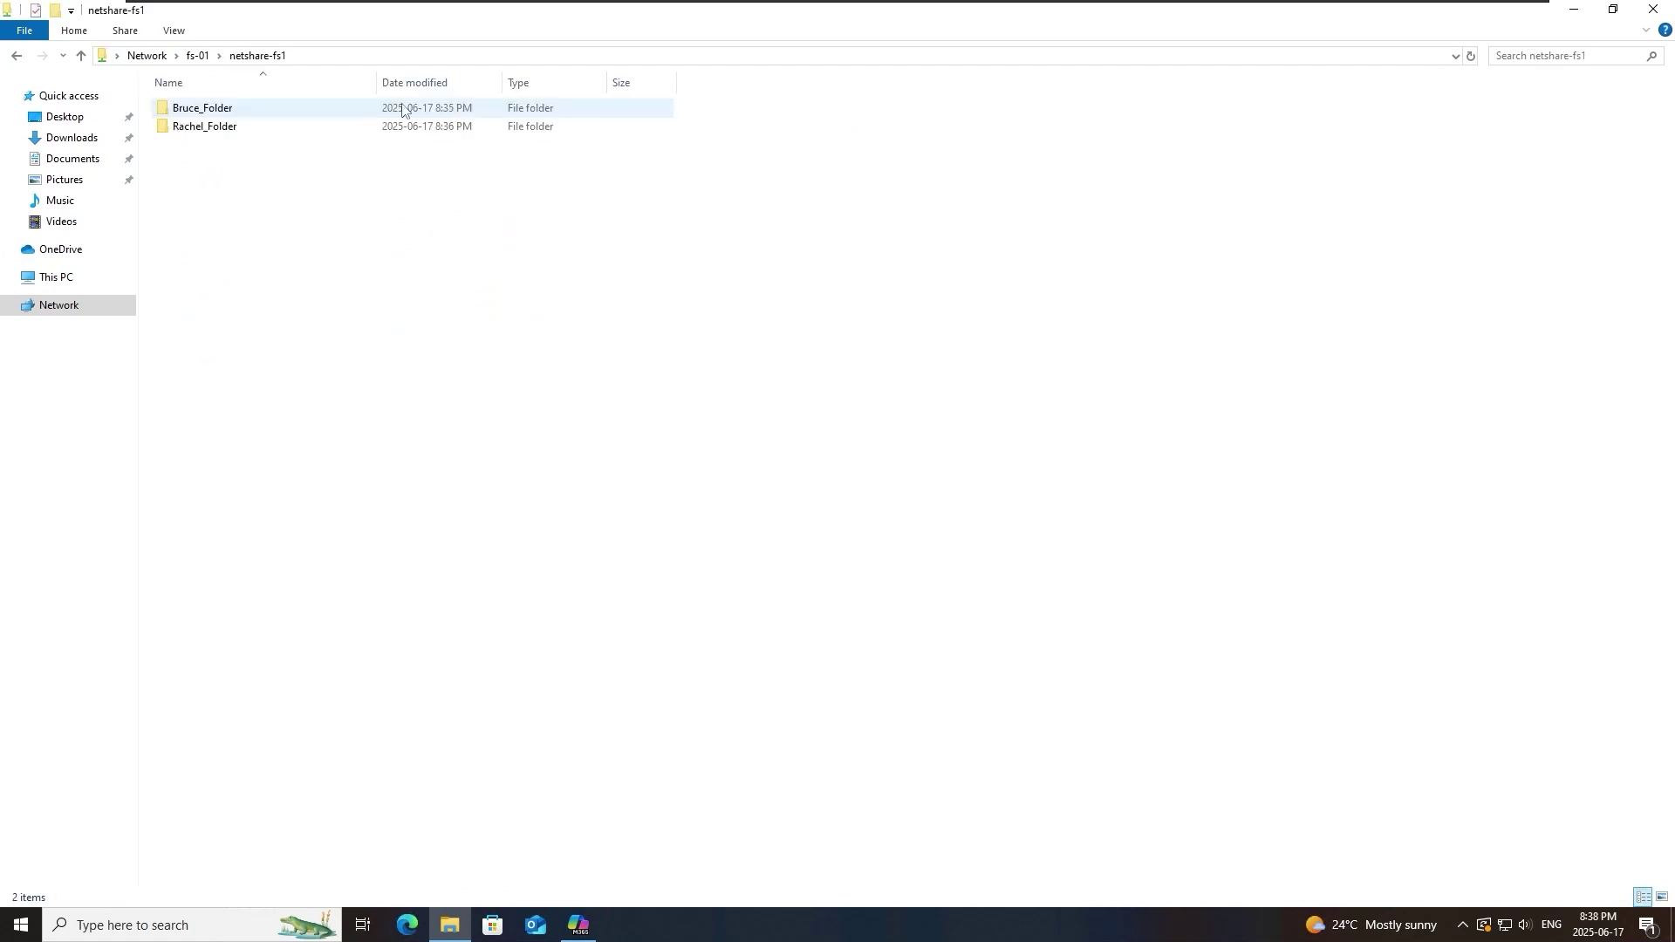
click(12, 57)
On the second client, browse \\fs-01's netshare-fs1 and the empty company_data share
mouse_move(759, 11)
click(1209, 12)
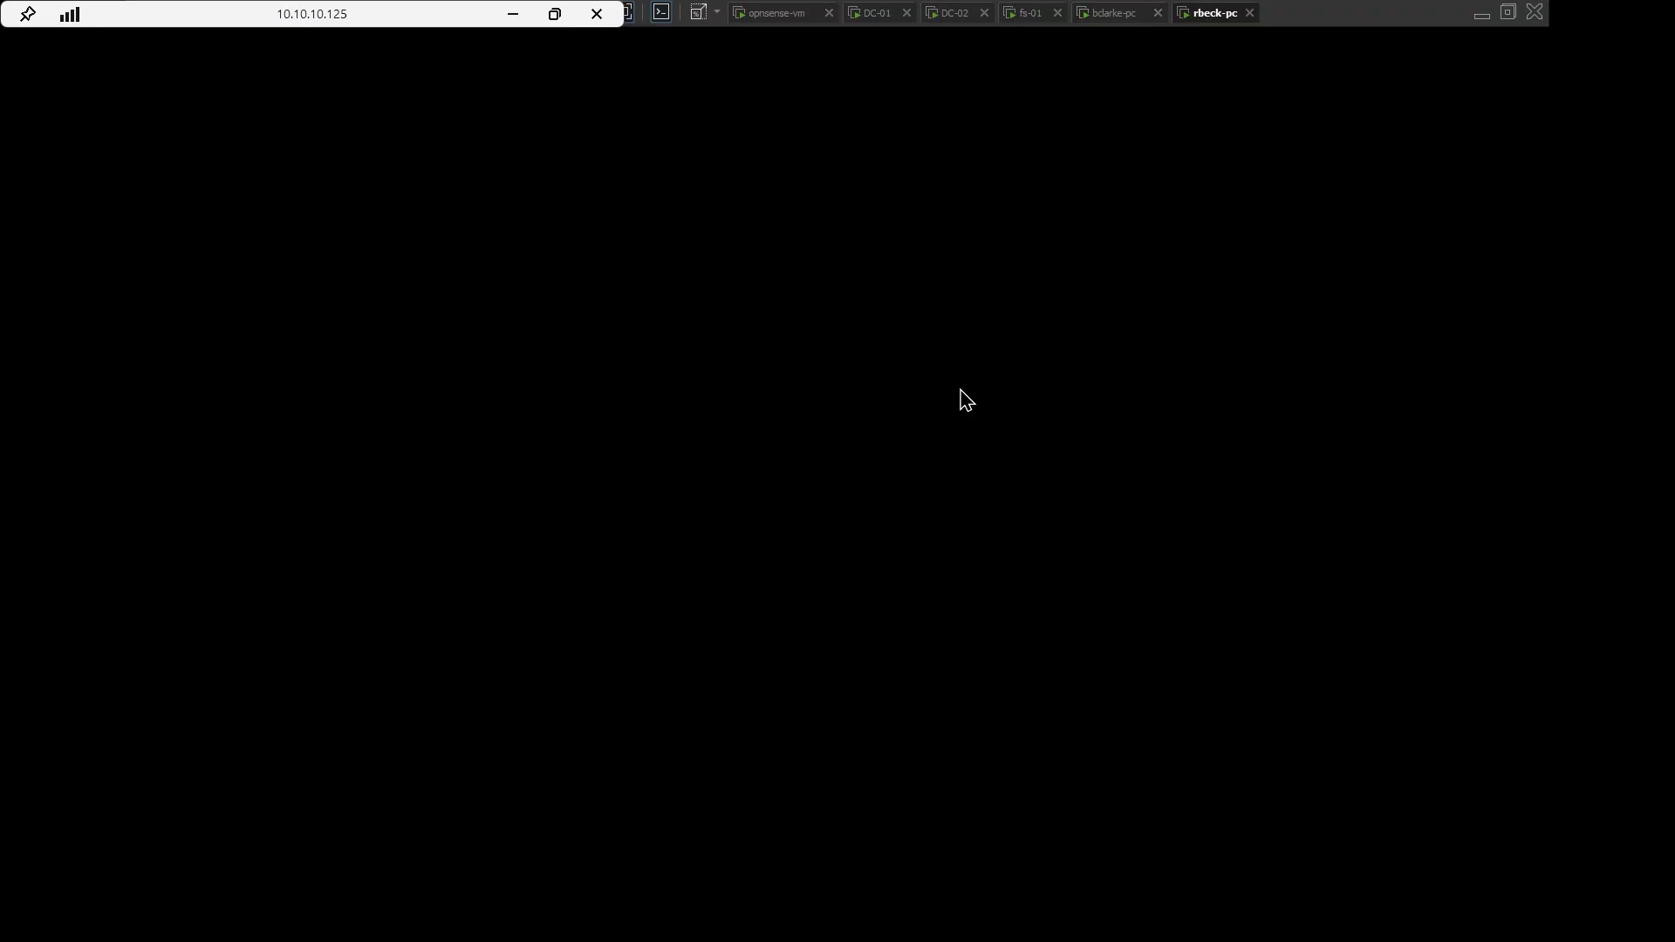
click(340, 57)
text(\fs-01)
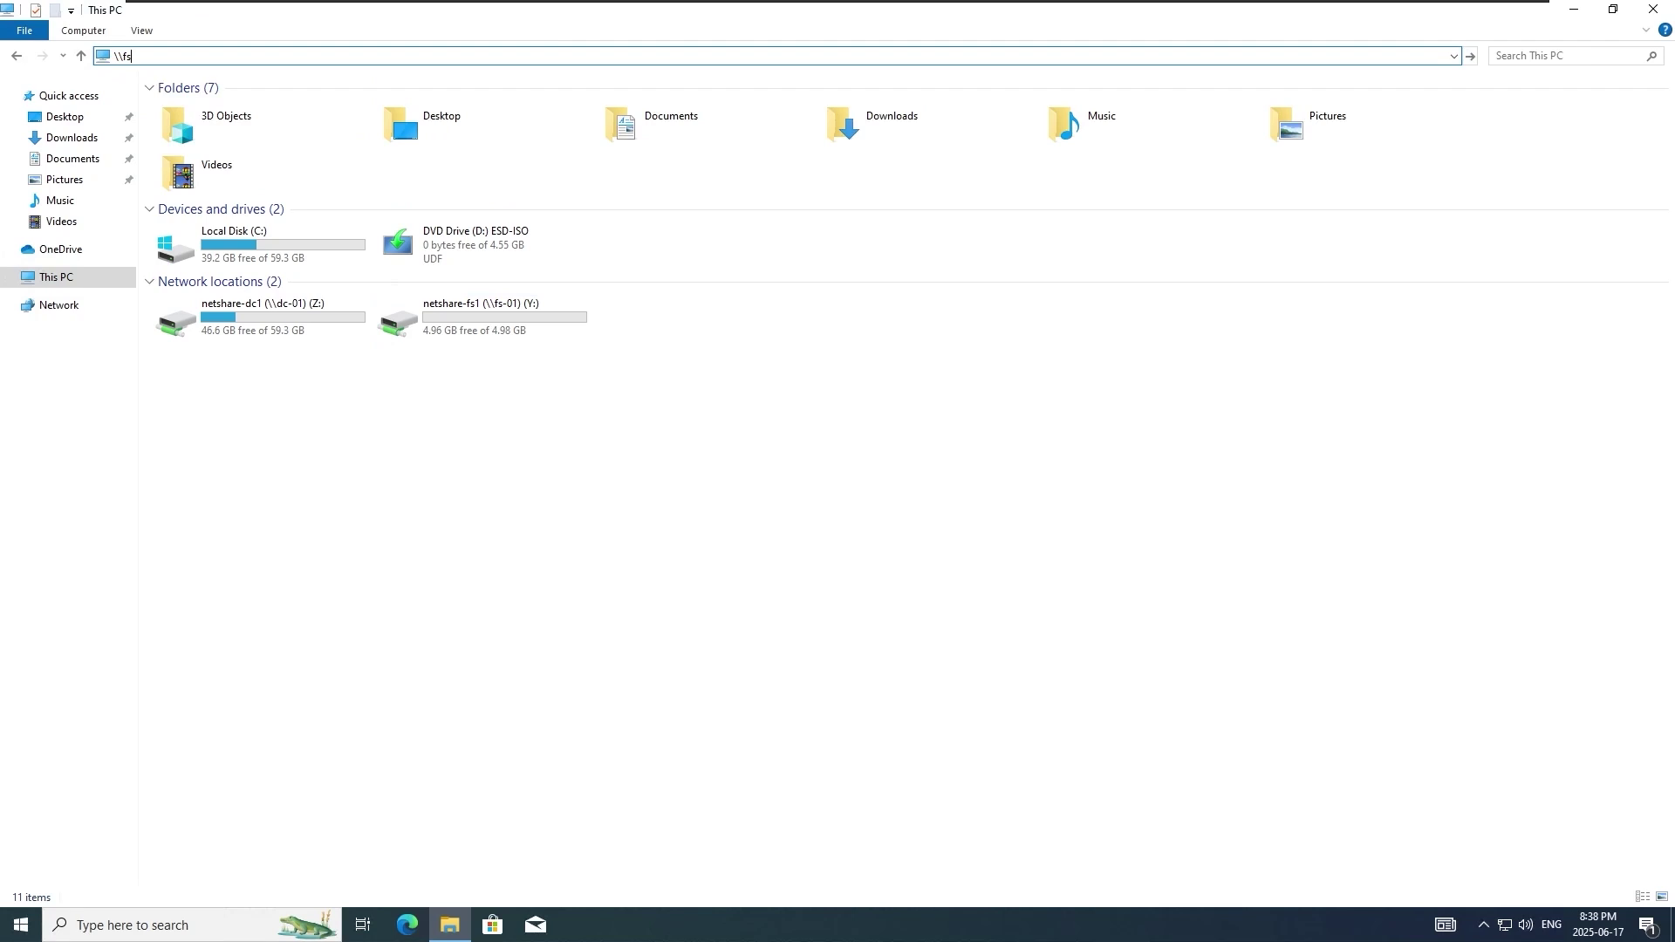
key(Return)
double_click(441, 100)
key(alt+Left)
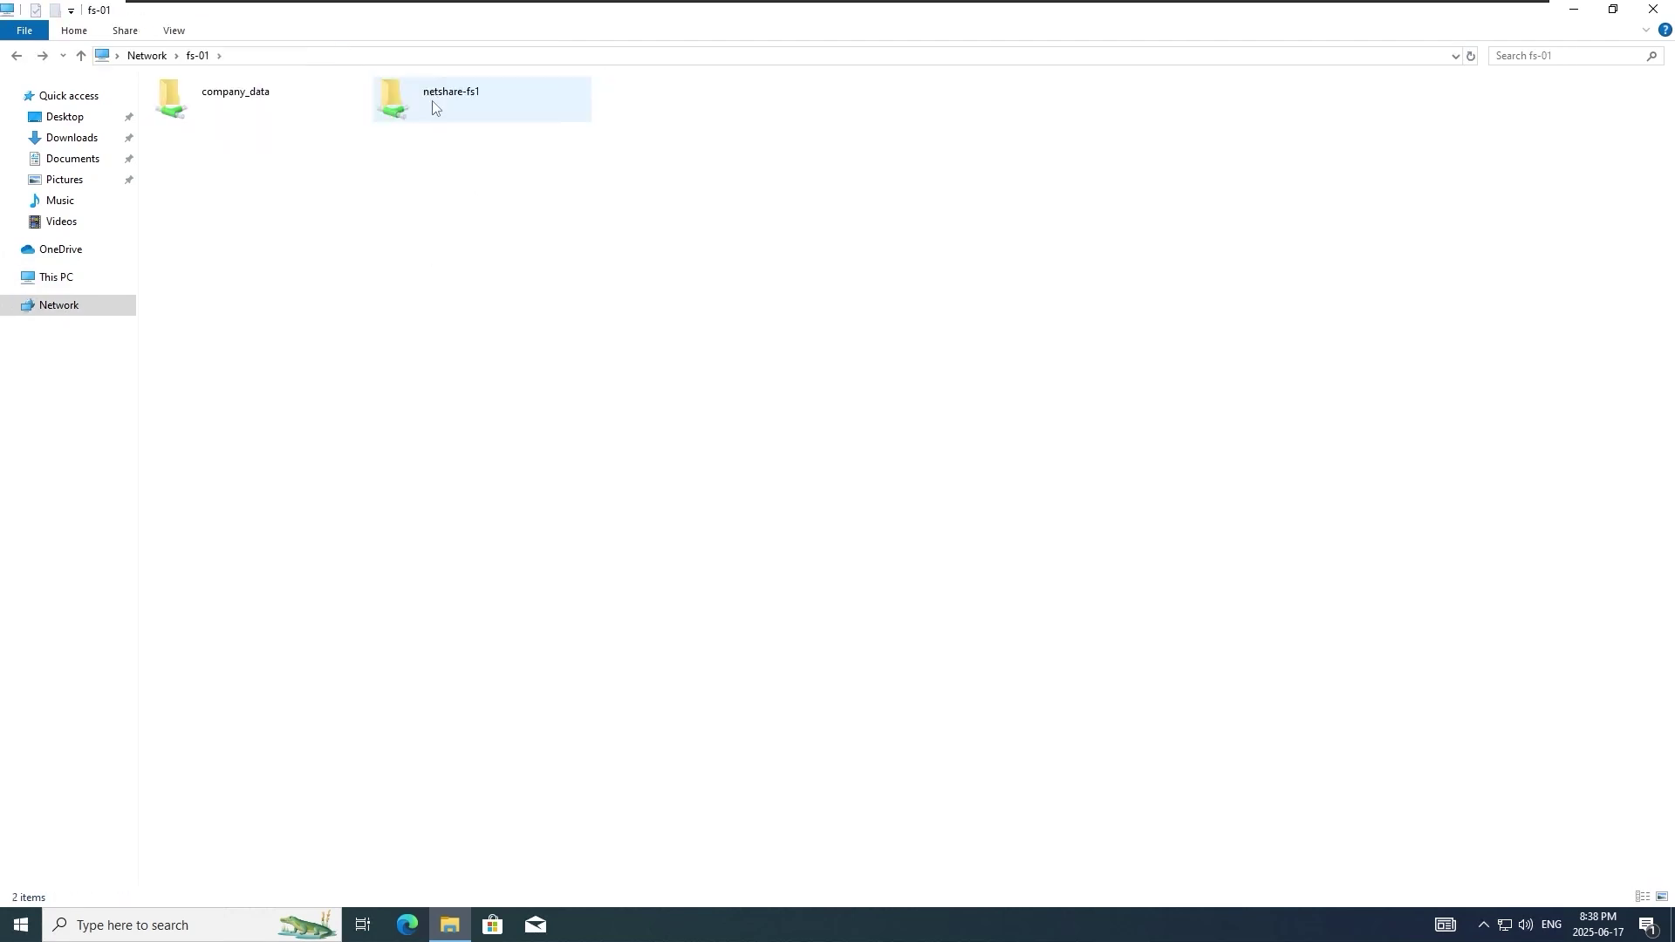
double_click(254, 114)
click(60, 288)
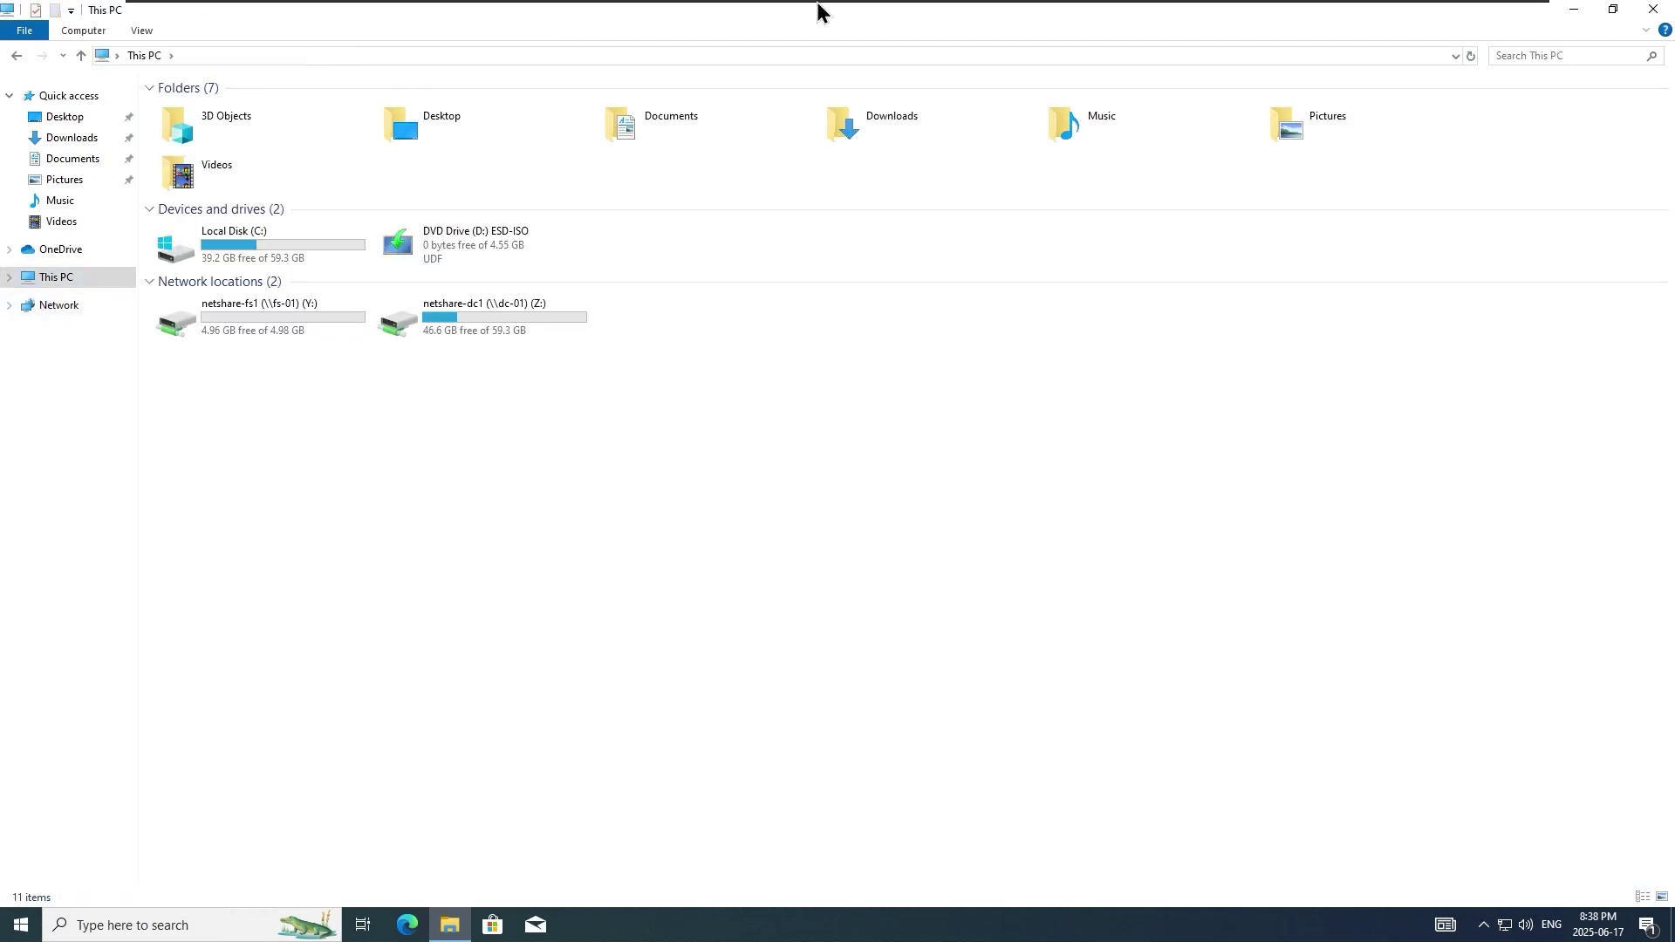
Switch to DC-01, send Ctrl+Alt+Del and sign in with the account password
click(868, 16)
right_click(872, 12)
click(948, 112)
click(882, 549)
text(•)
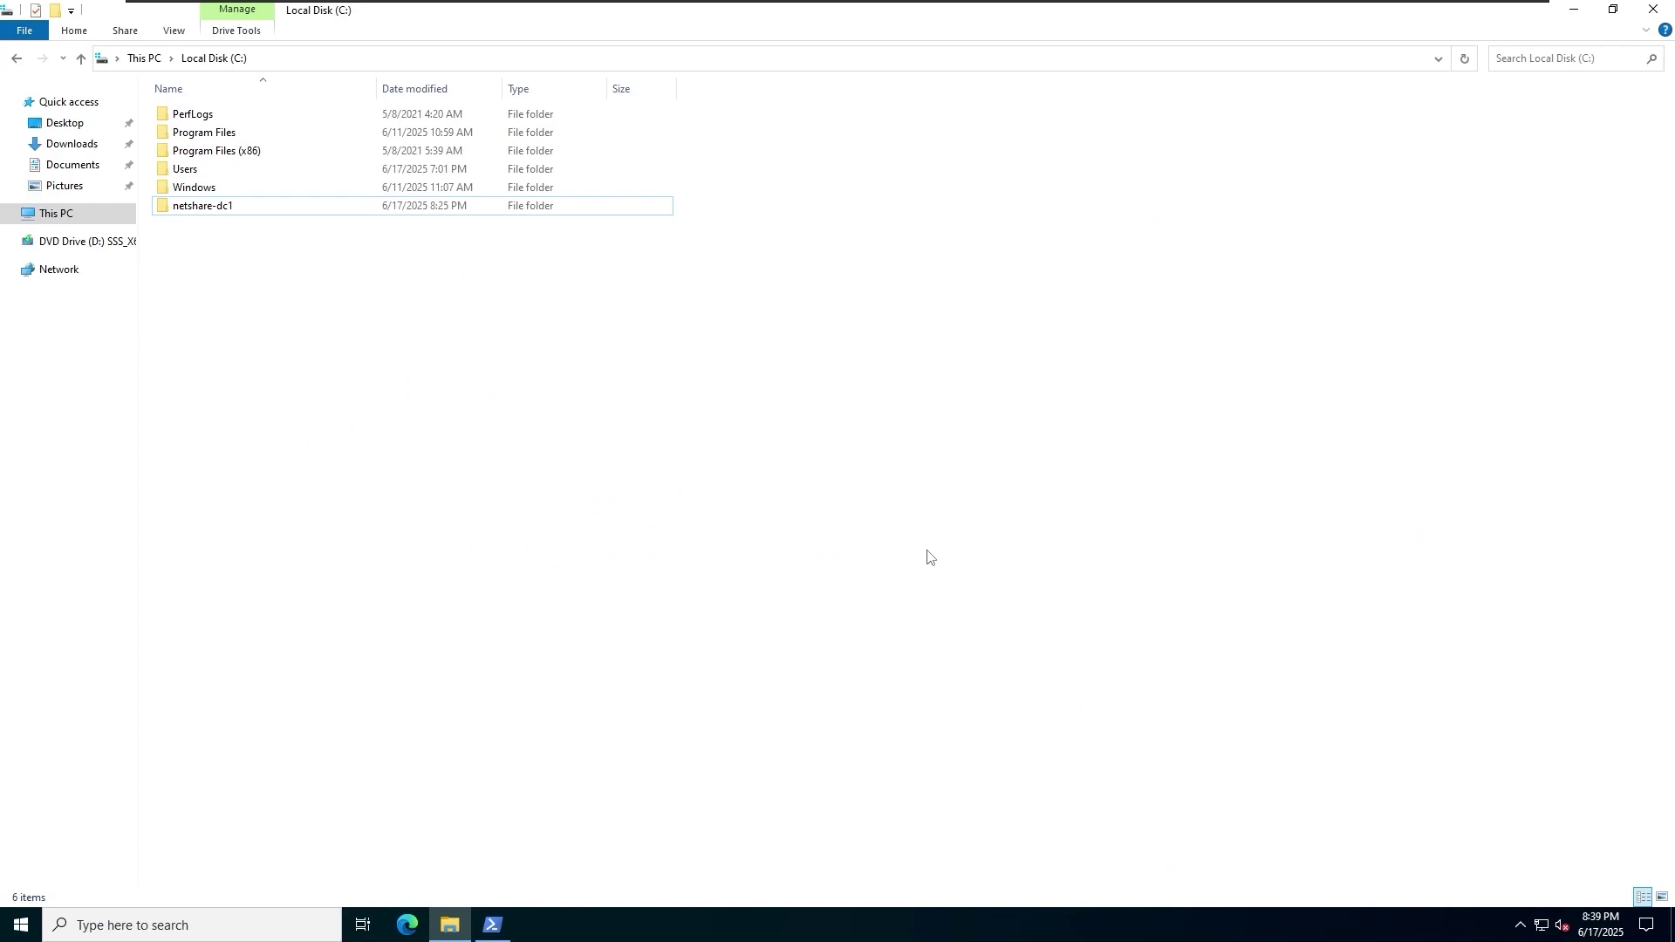
Launch Active Directory Users and Computers from Server Manager and open Share-Operations' properties
click(21, 925)
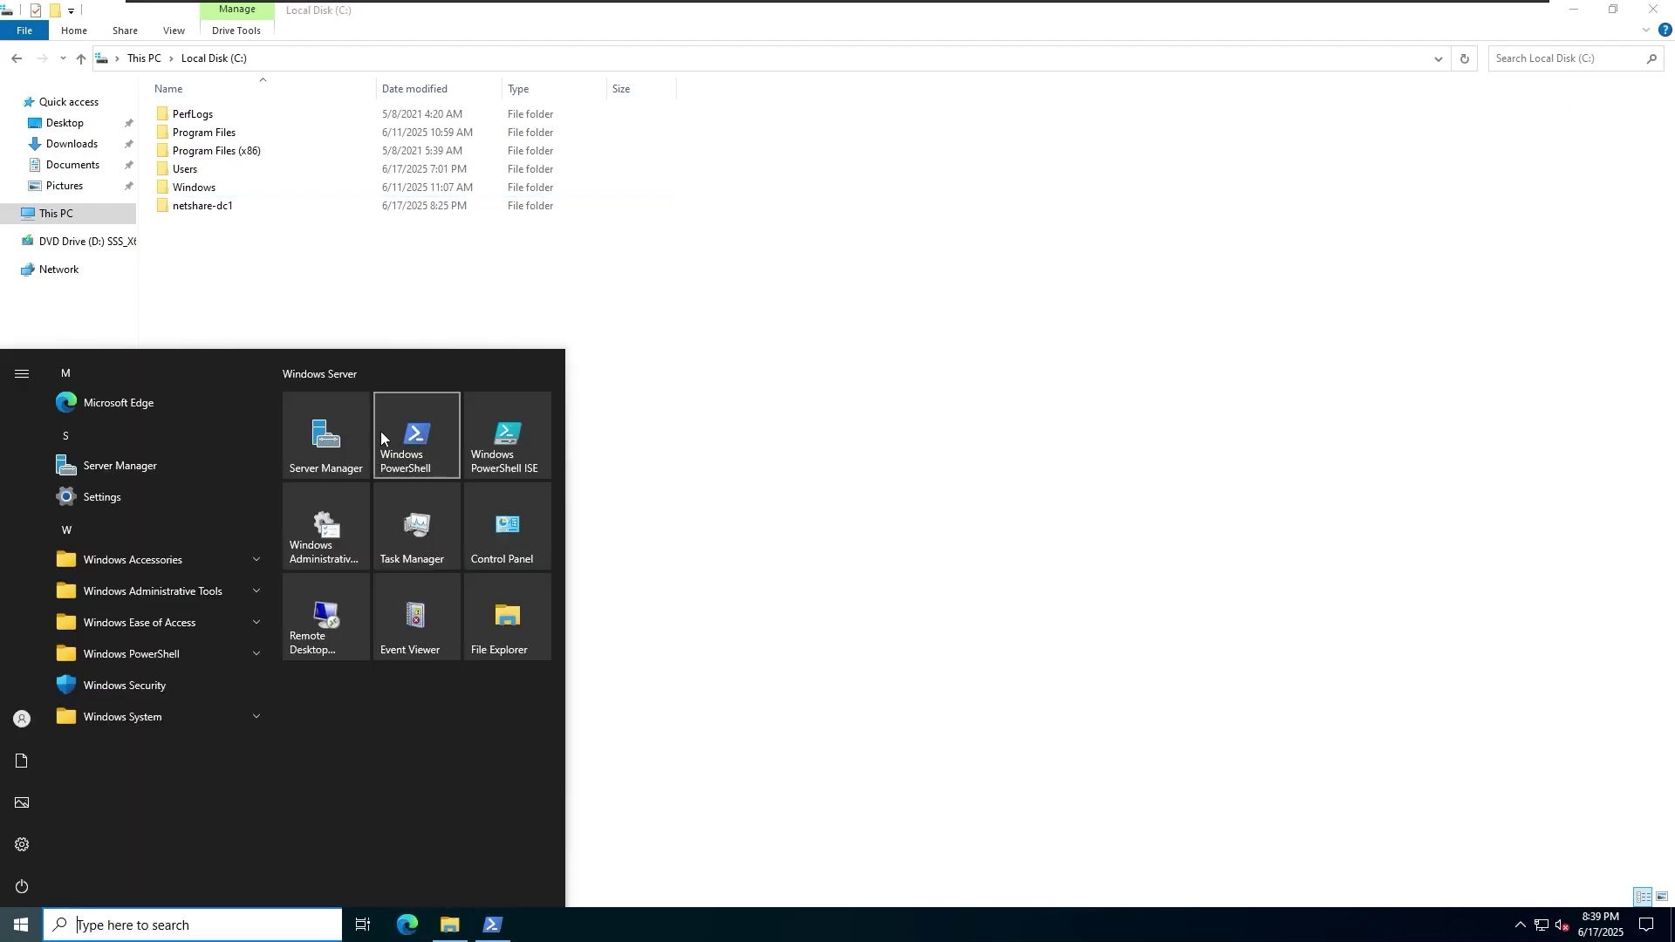
click(358, 449)
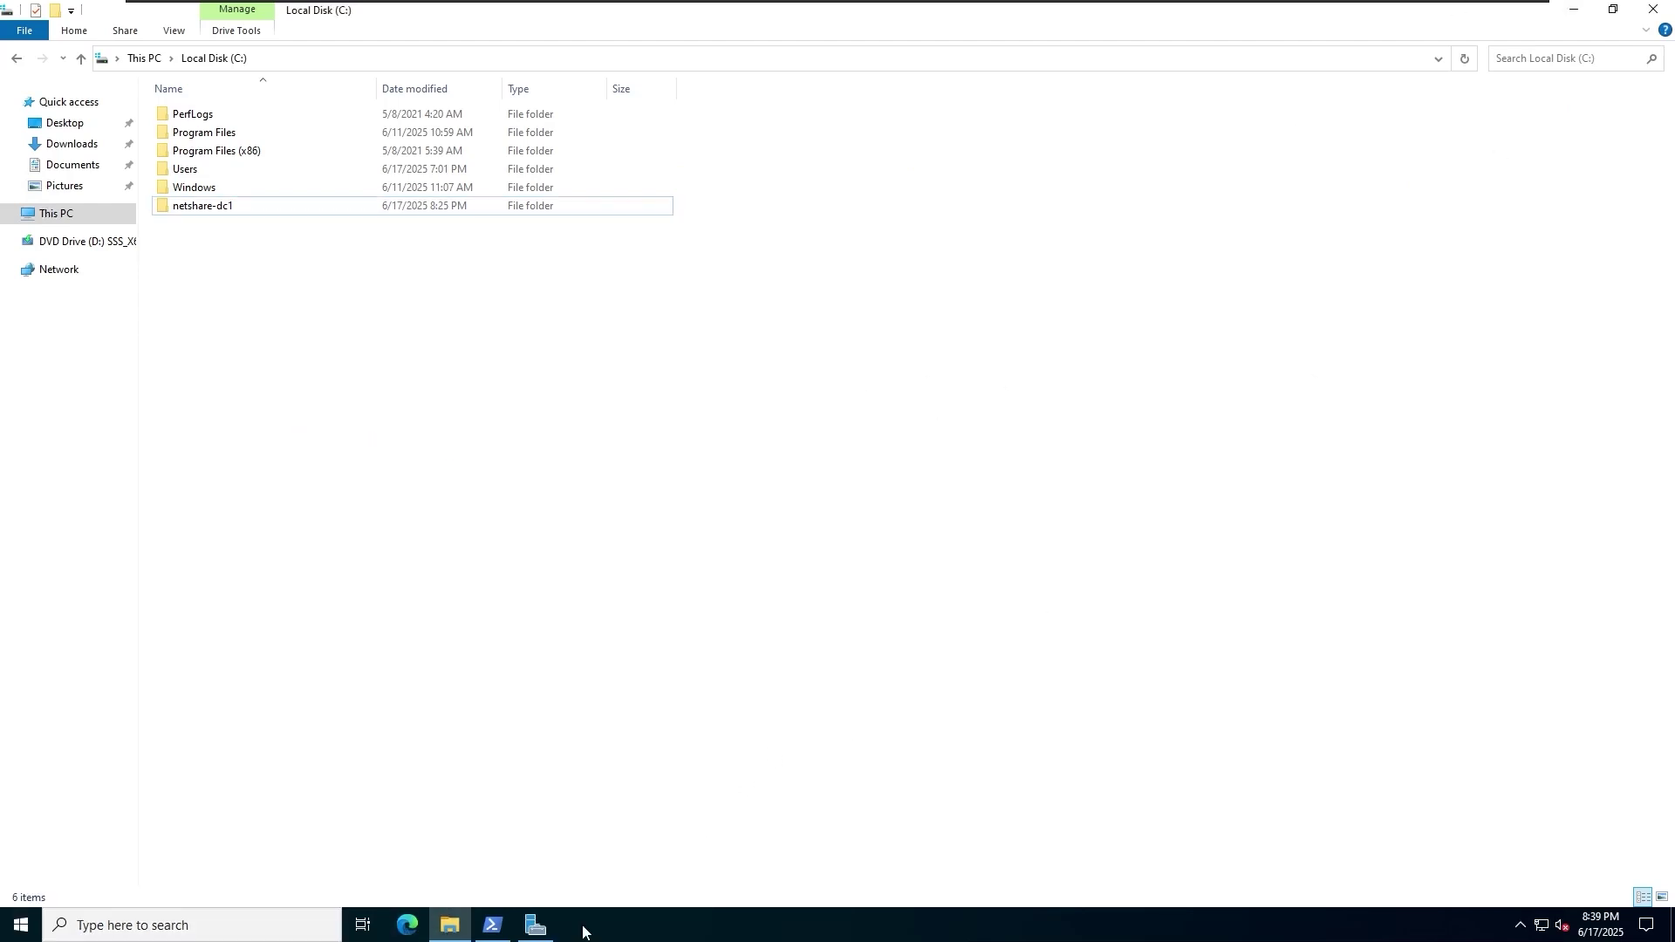
click(1553, 52)
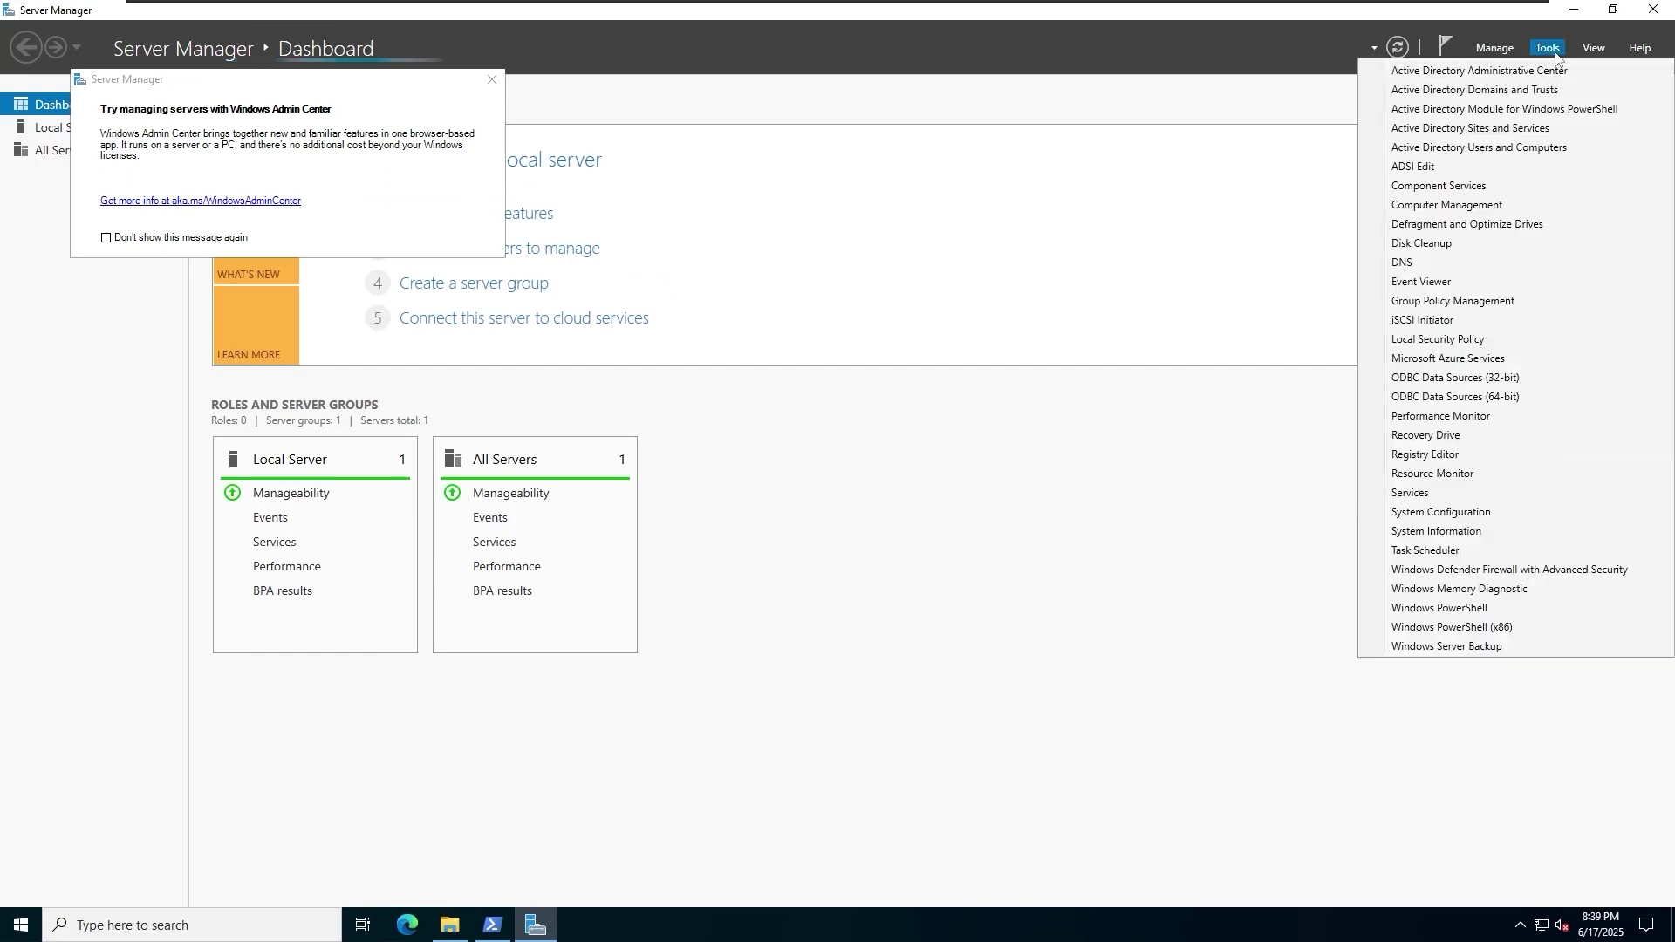
click(1483, 157)
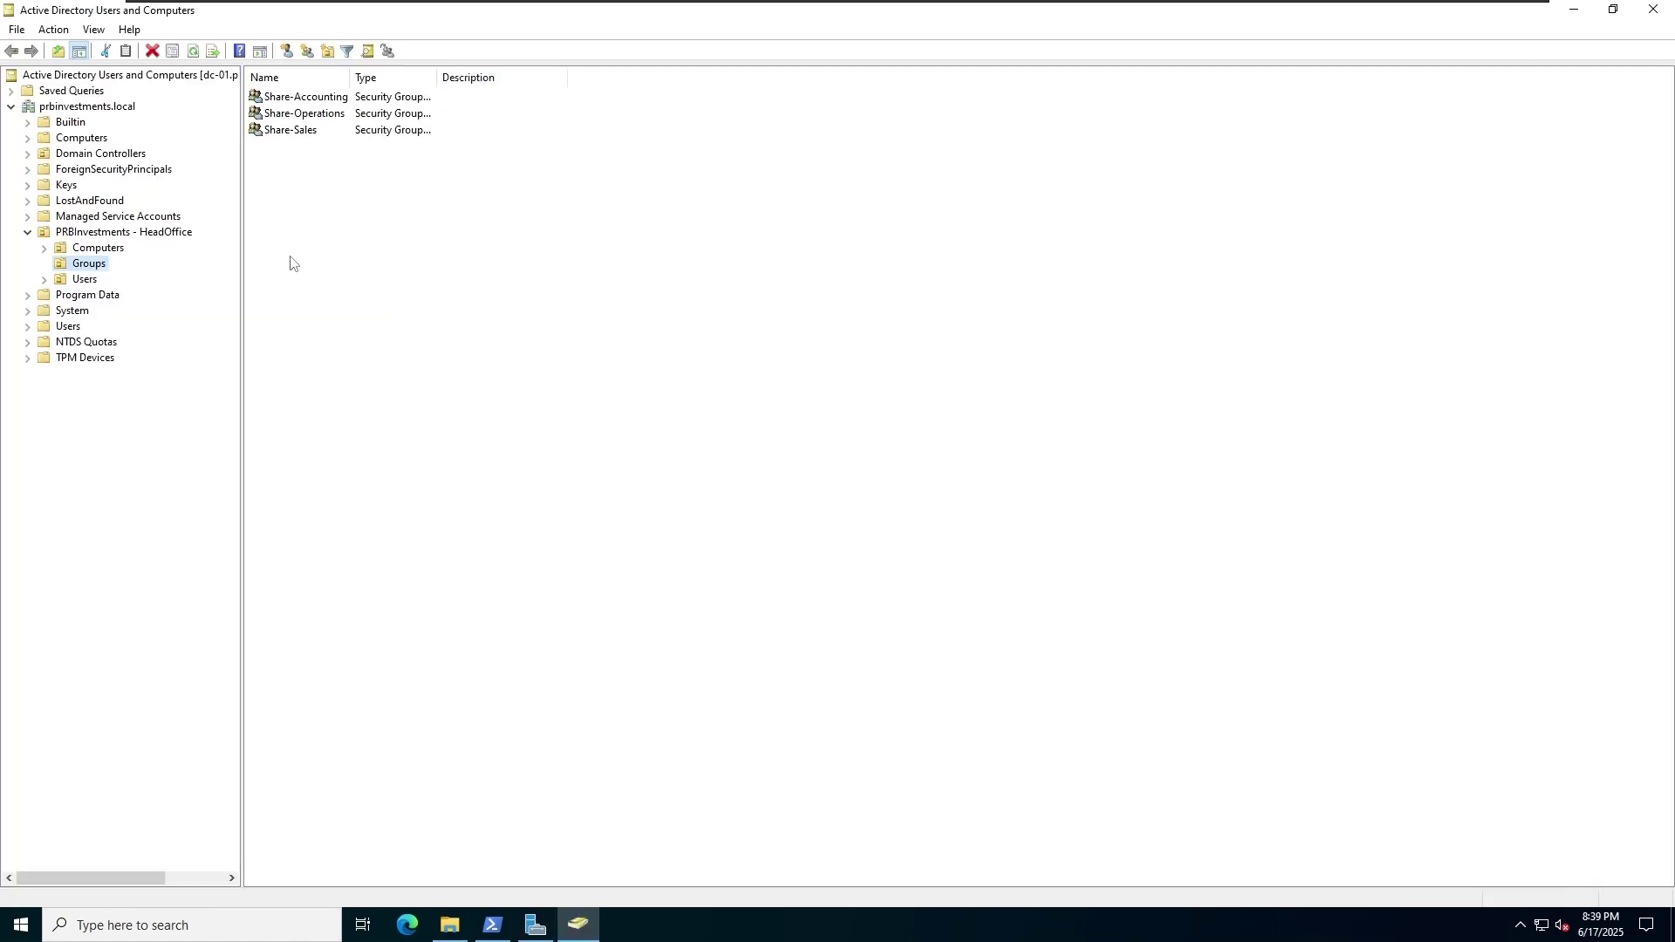
click(297, 131)
drag(350, 77, 417, 77)
click(242, 228)
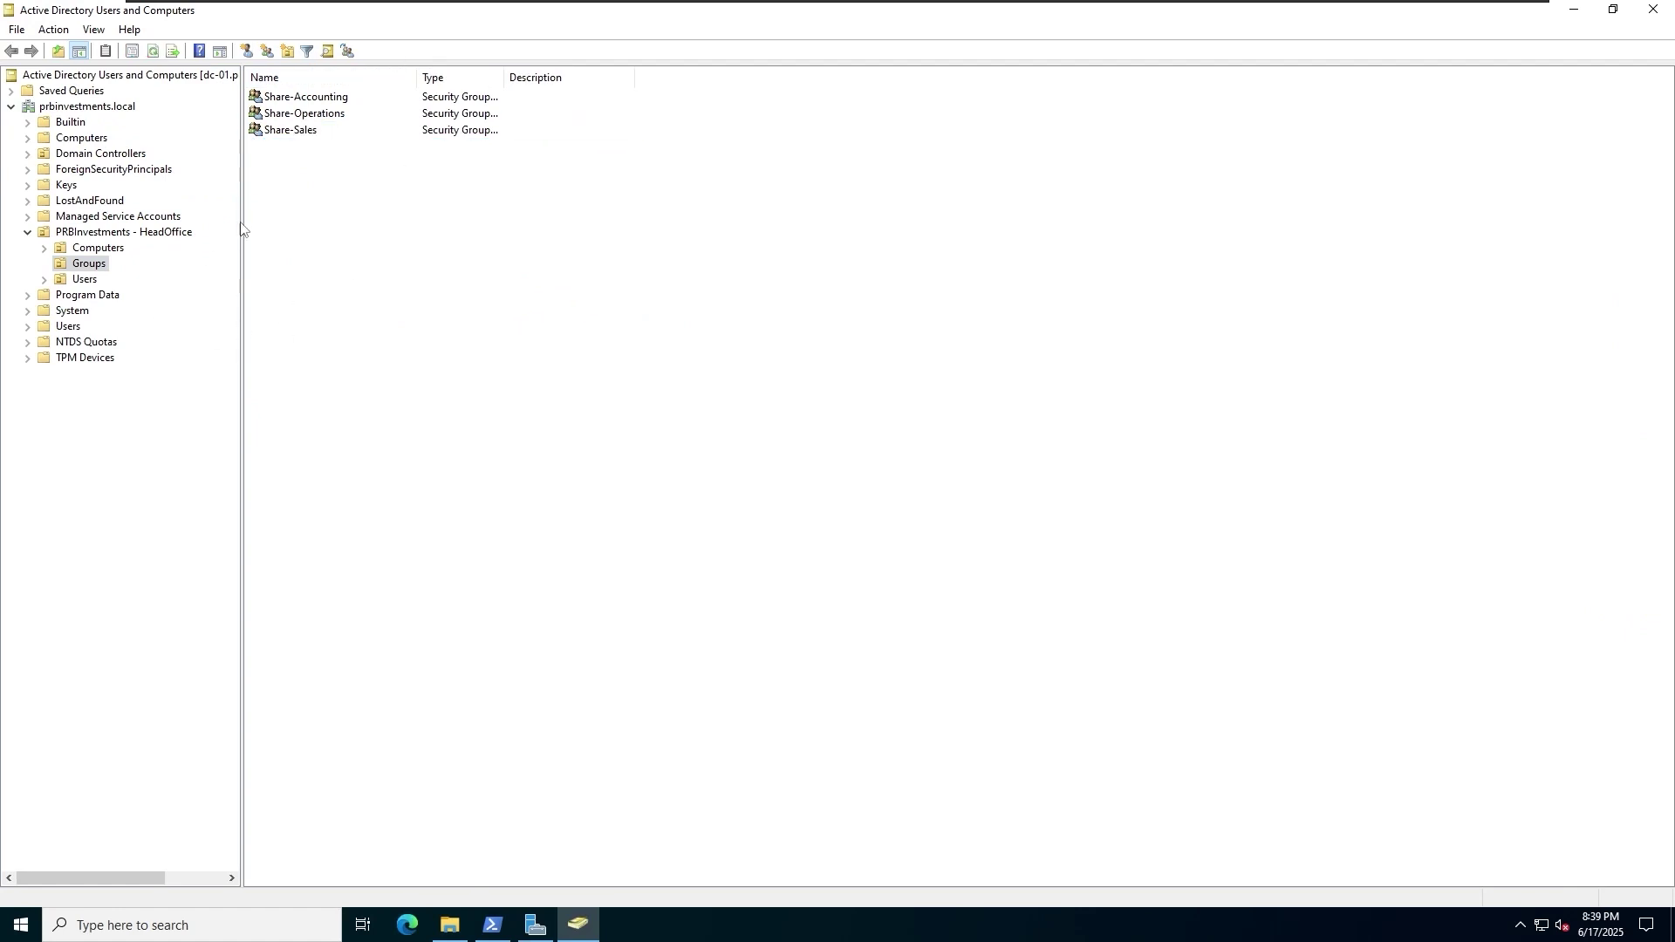
click(334, 120)
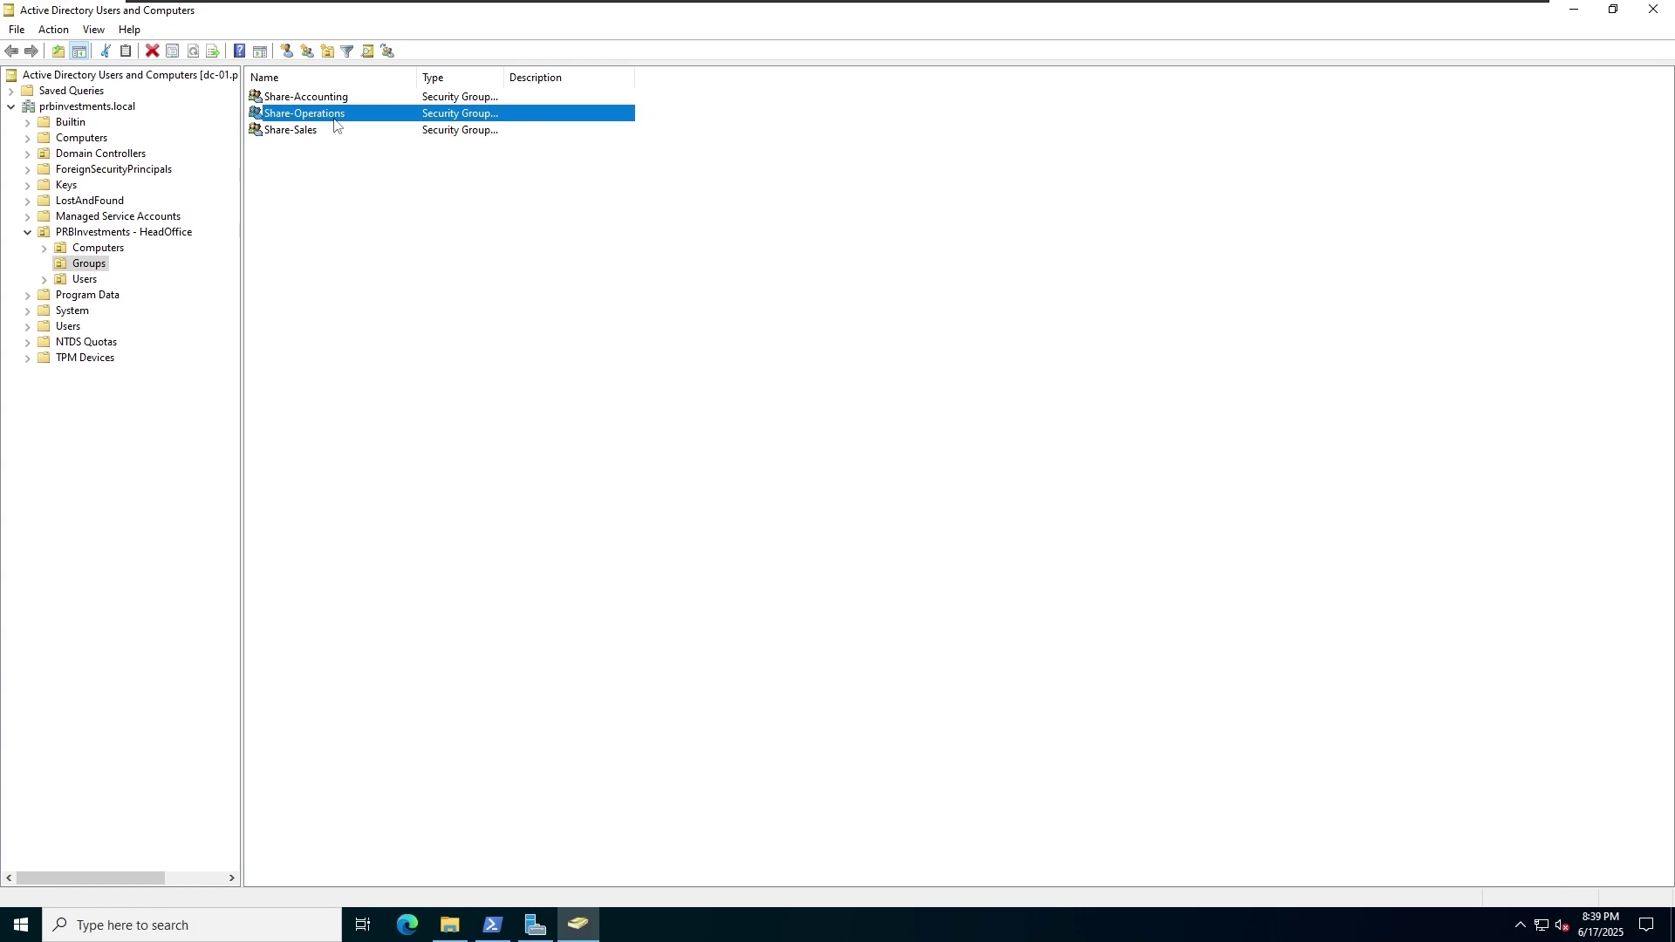
double_click(334, 123)
Remove the Domain Admins membership from Share-Operations and apply the change
click(854, 287)
click(890, 287)
click(785, 367)
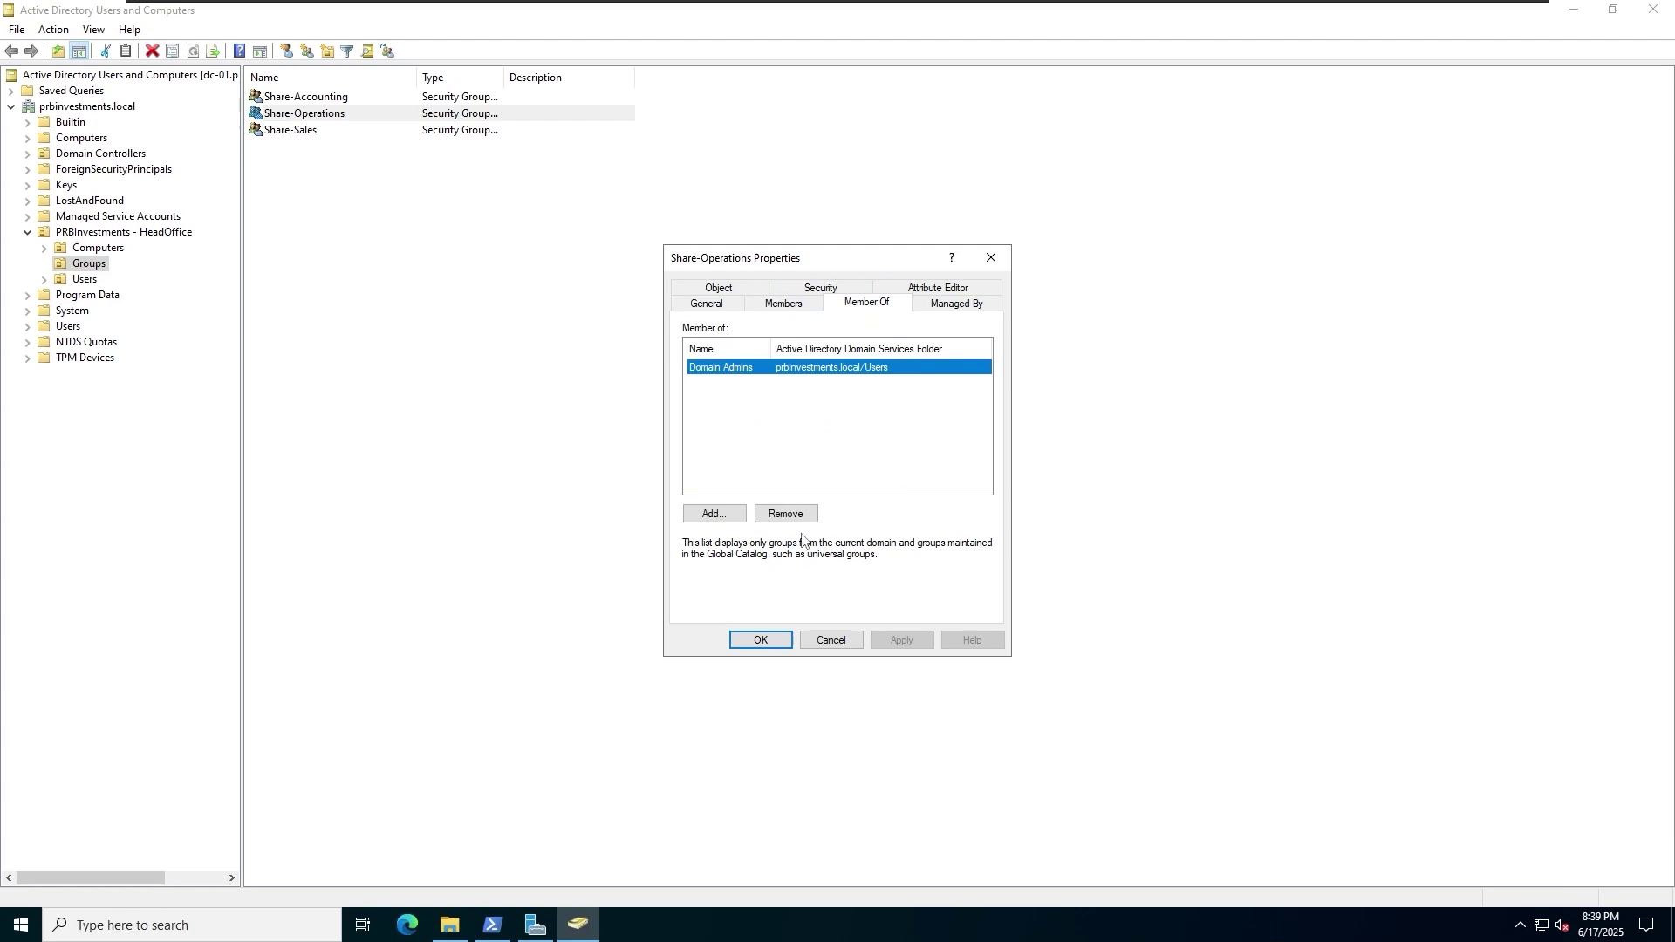
click(804, 513)
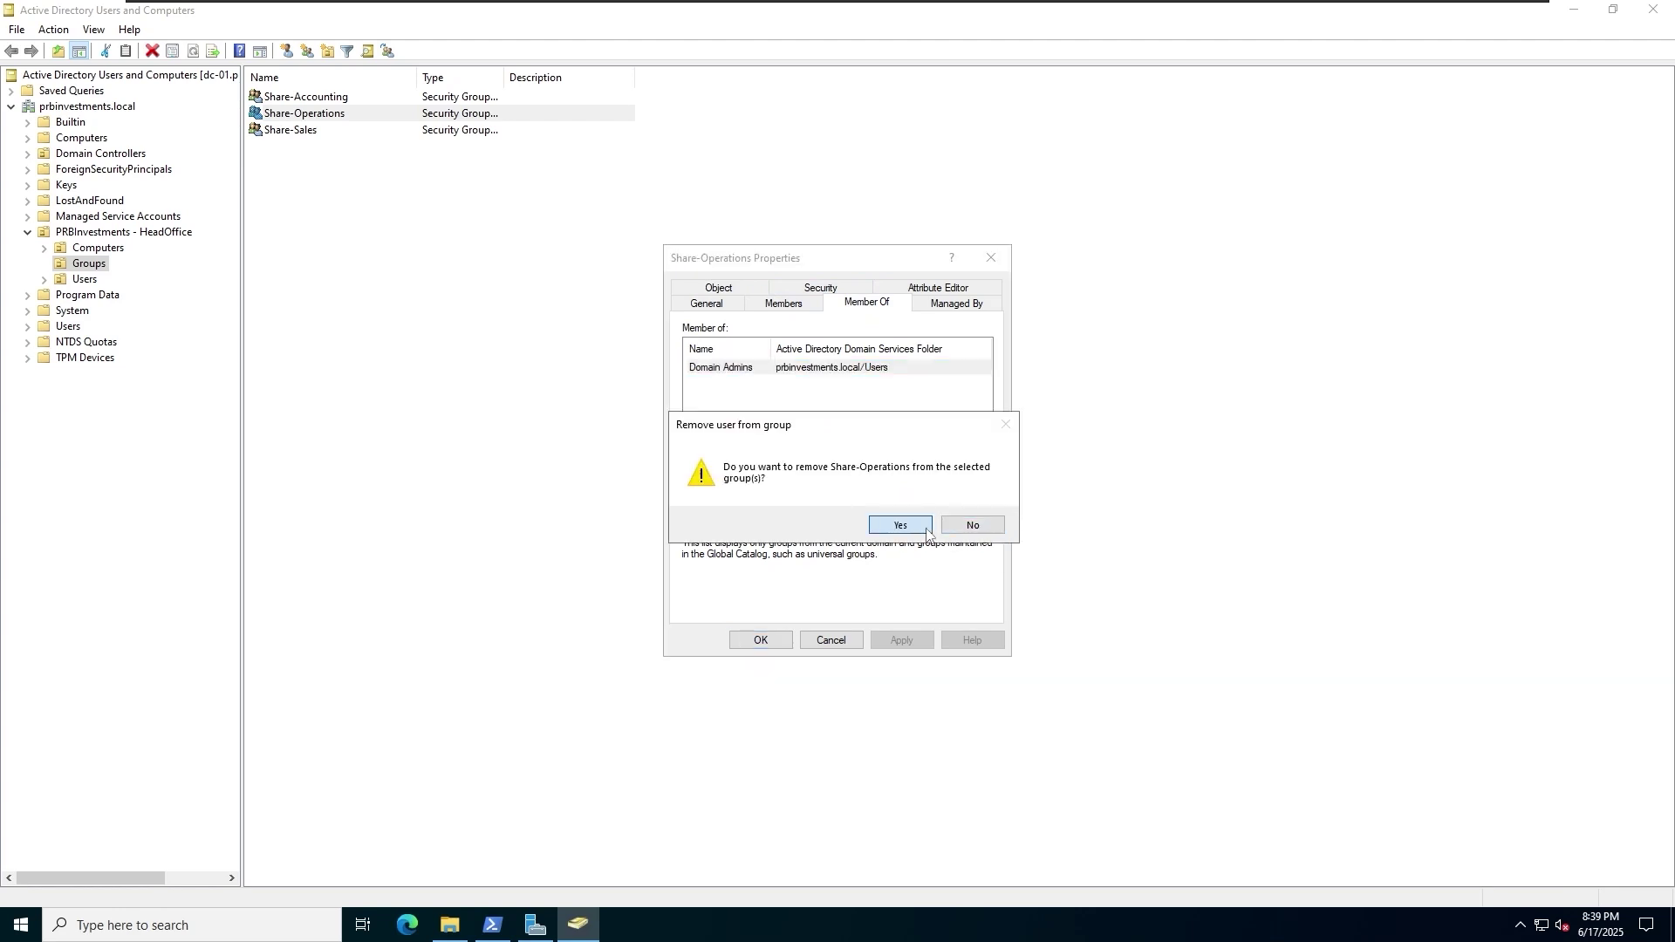
click(906, 526)
click(906, 641)
click(761, 639)
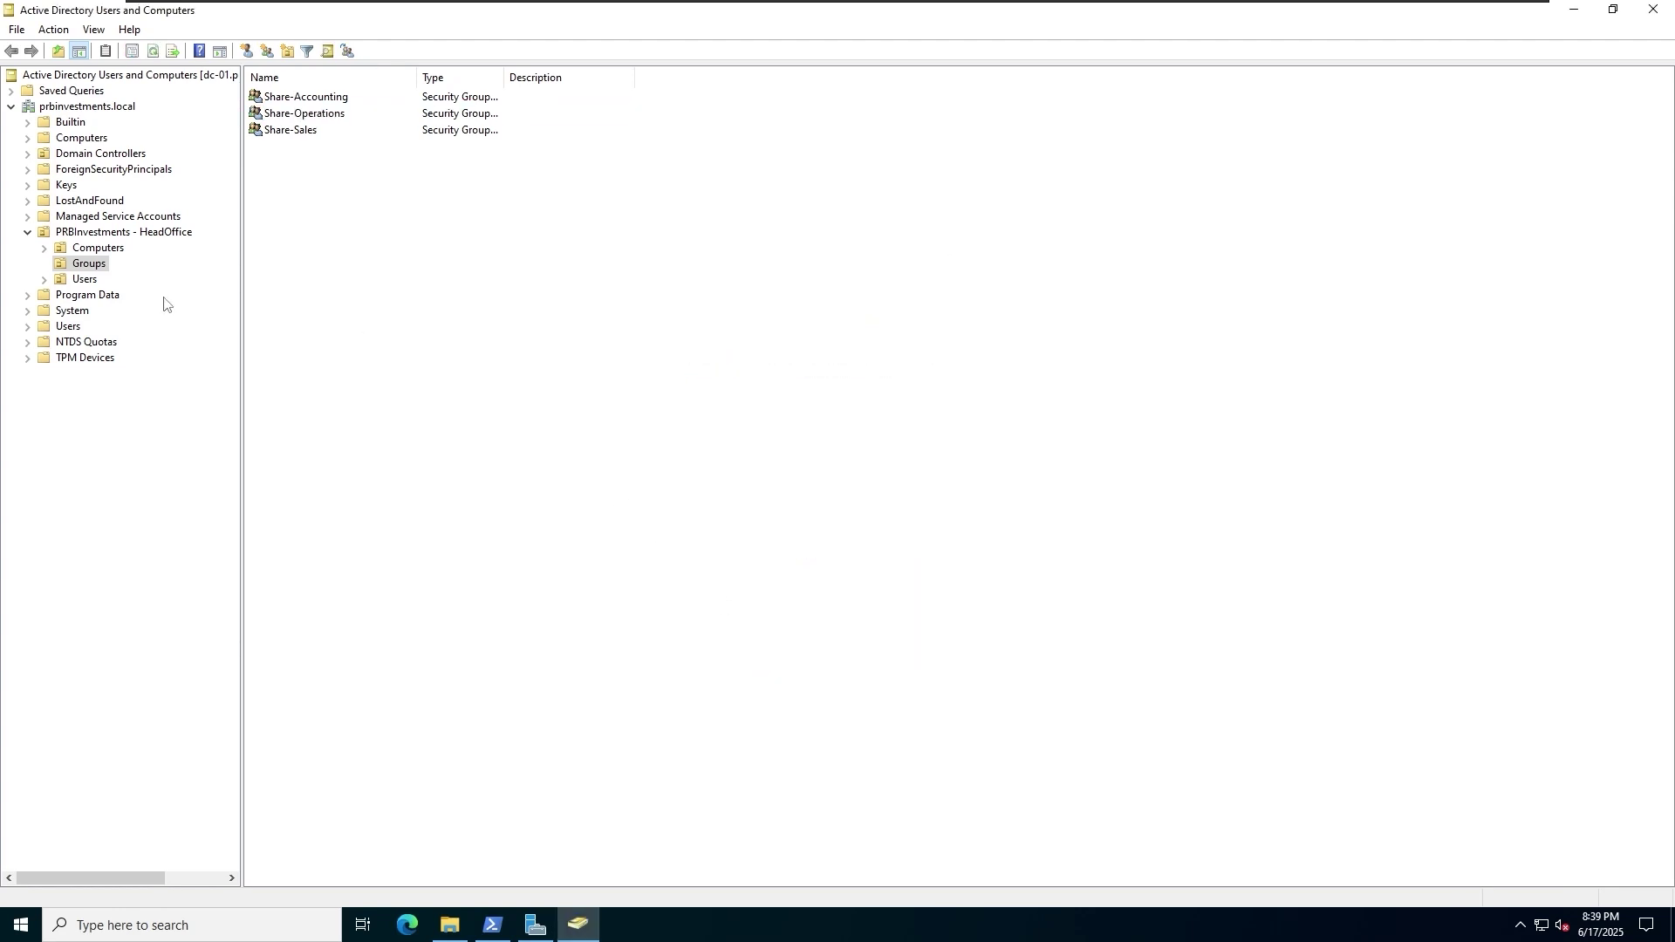
Create two new groups in the Groups container: Share-Bruce and Share-Rachel
right_click(83, 271)
click(98, 345)
click(305, 386)
text(Share)
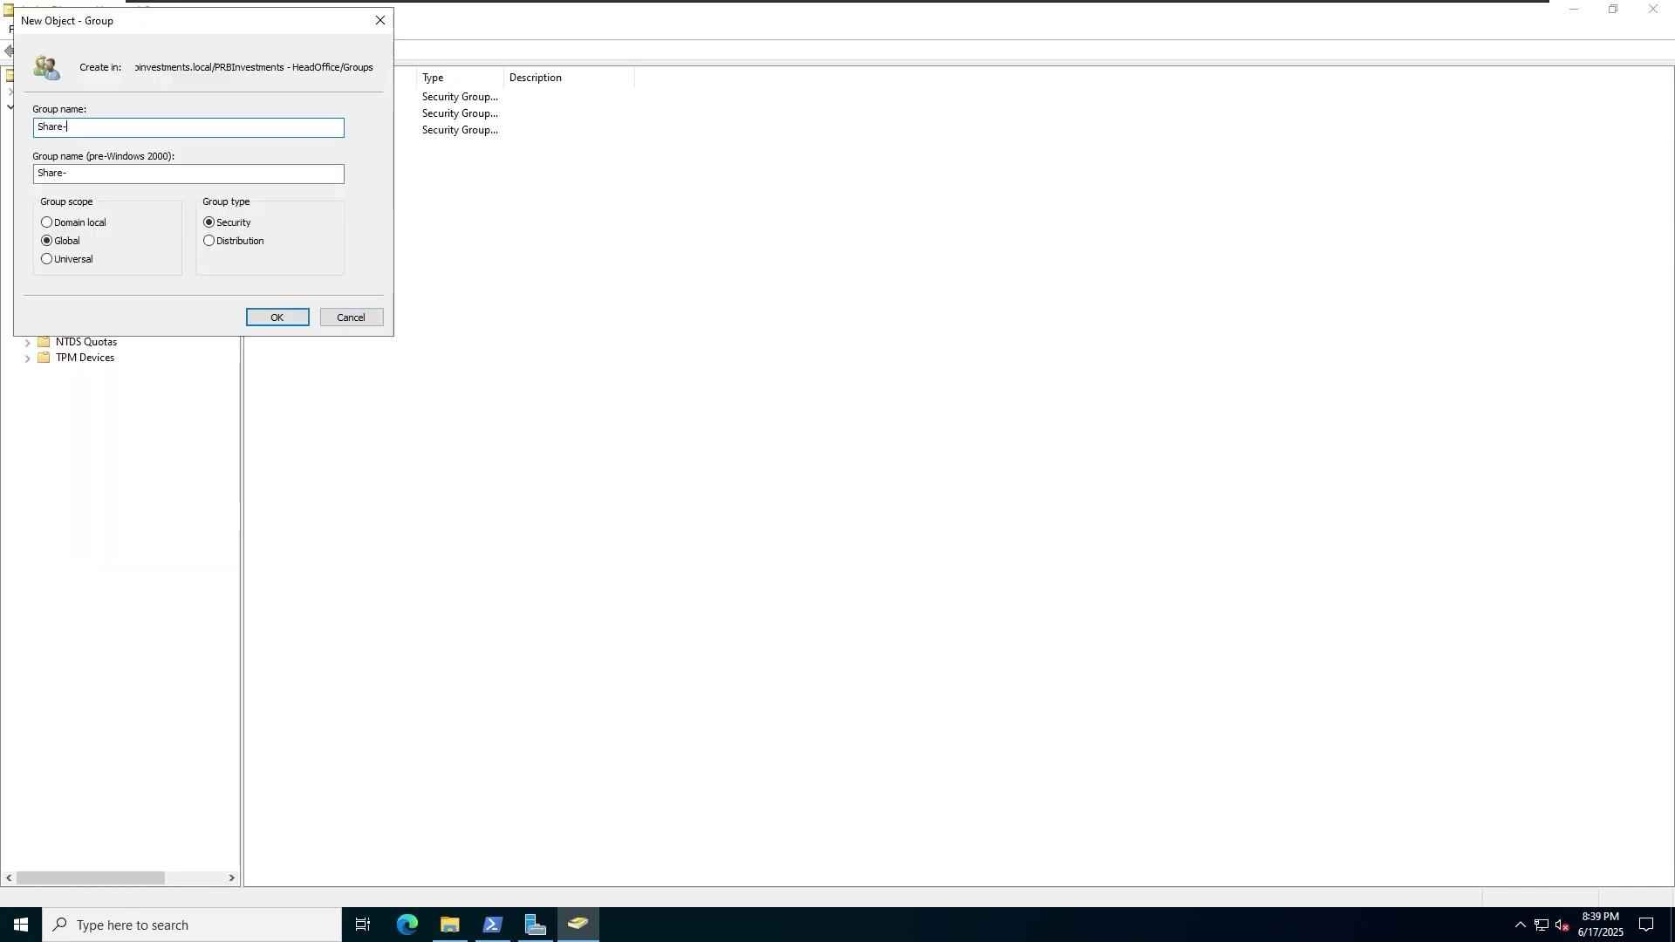
text(-Bruce)
click(276, 317)
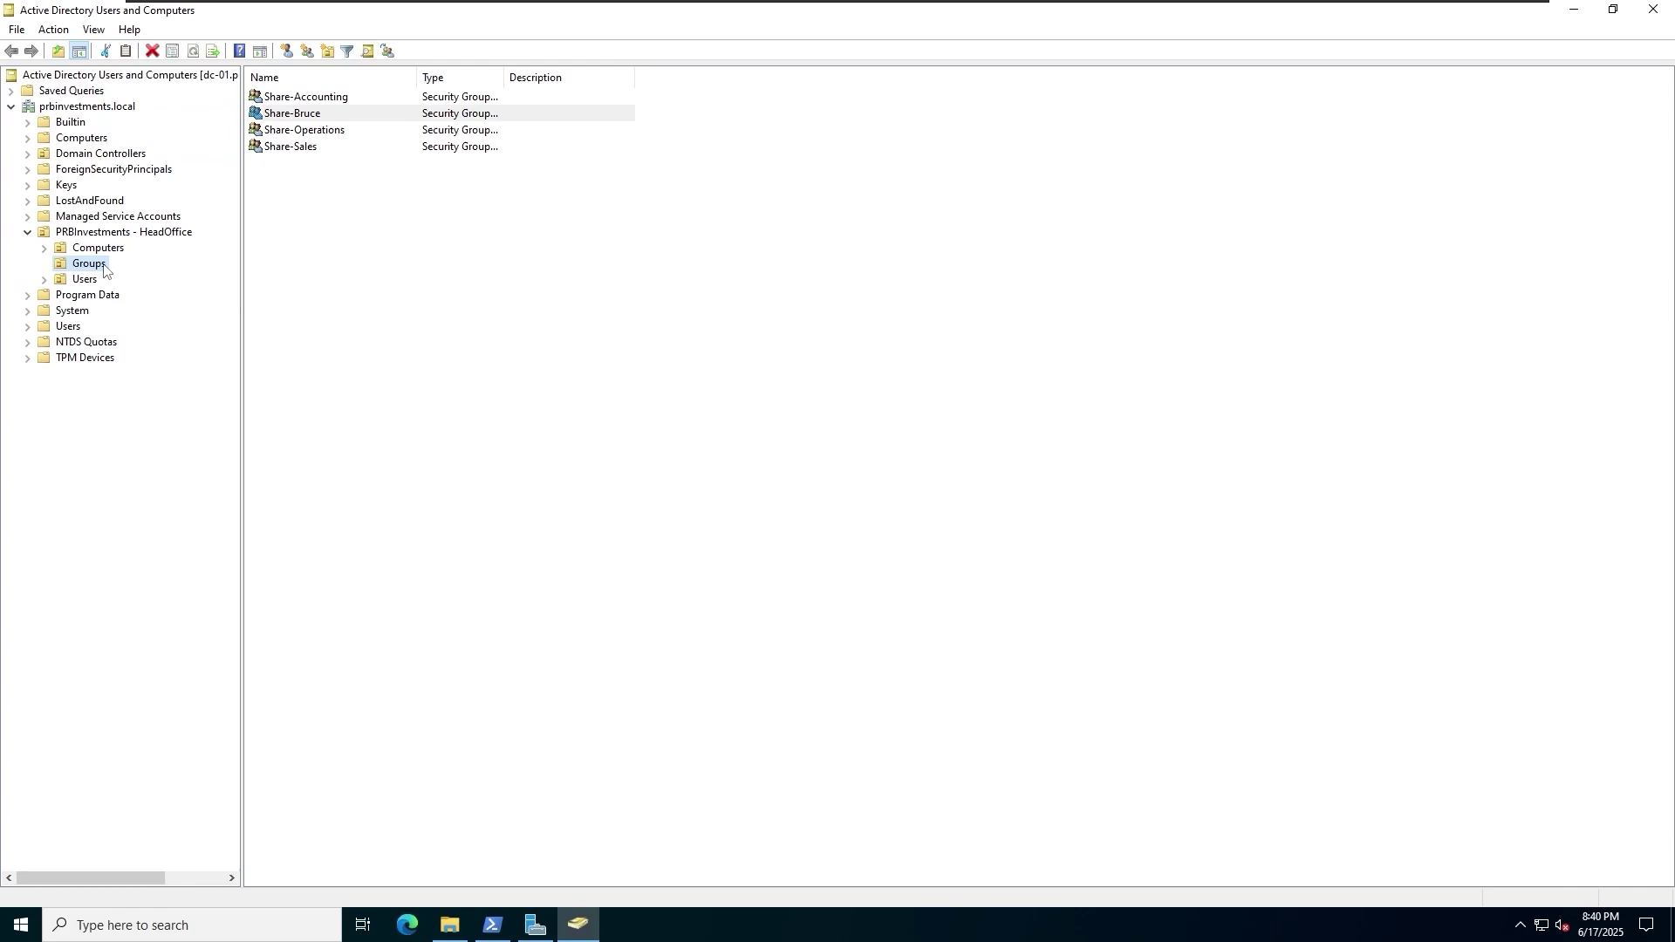
right_click(104, 269)
click(139, 340)
click(292, 379)
text(Share-)
click(277, 321)
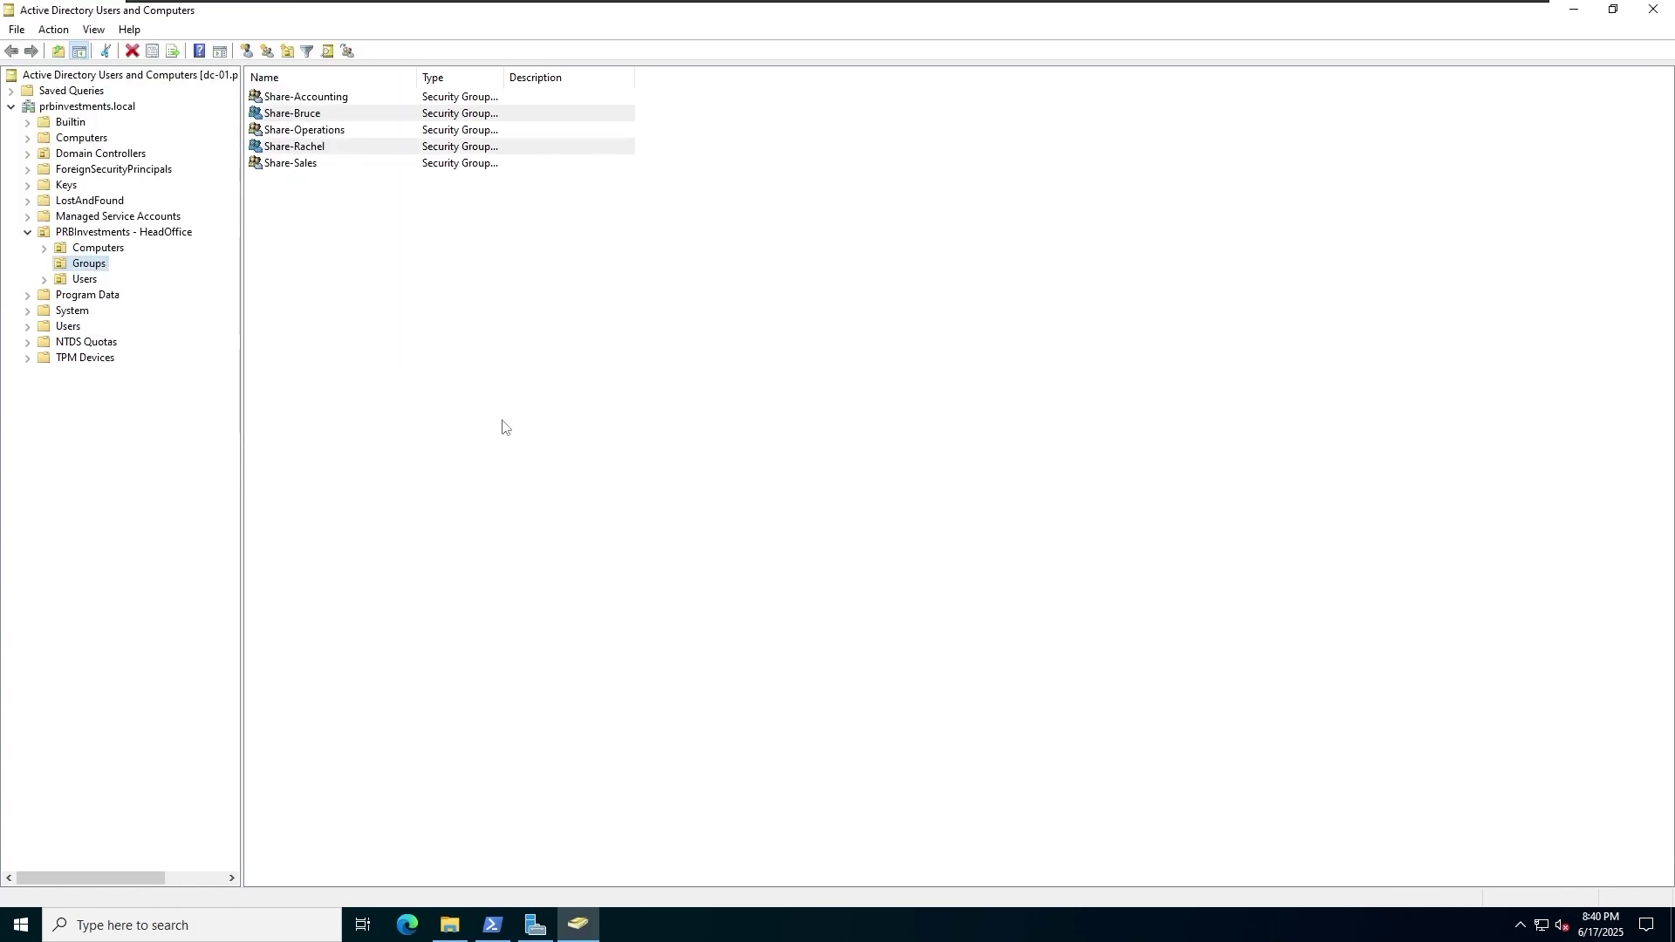
Add the matching user account as a member of Share-Bruce
double_click(345, 113)
click(783, 304)
drag(768, 259, 601, 238)
click(558, 569)
text(bra)
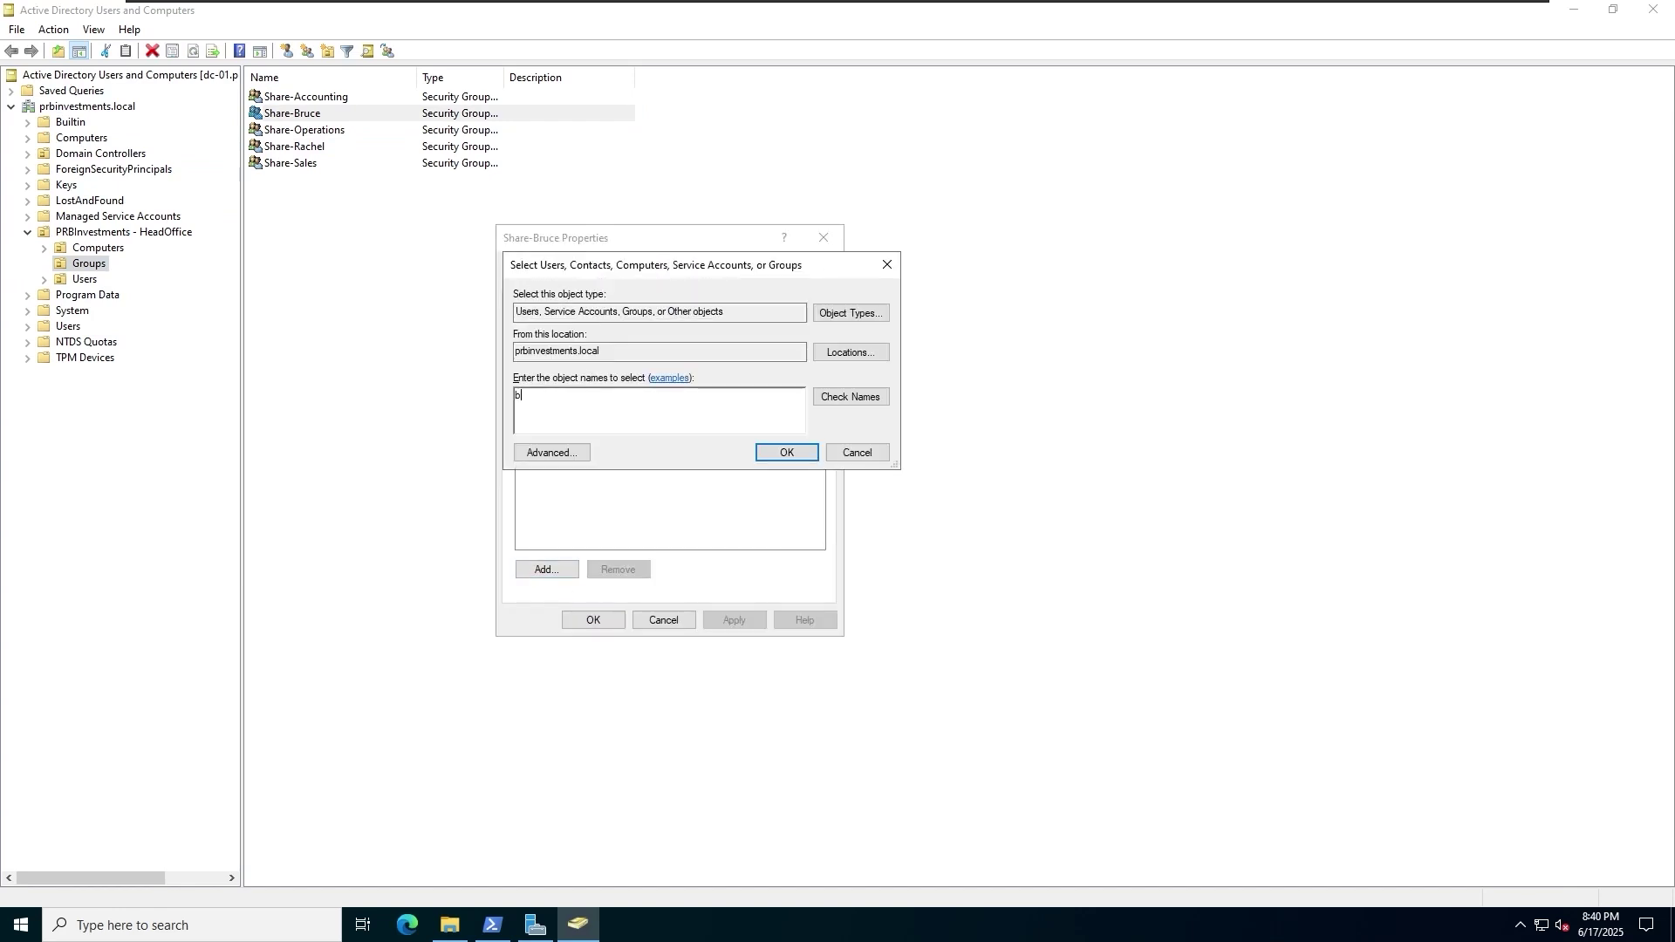
click(786, 452)
click(735, 621)
click(594, 621)
Add the matching user account as a member of Share-Rachel
double_click(301, 146)
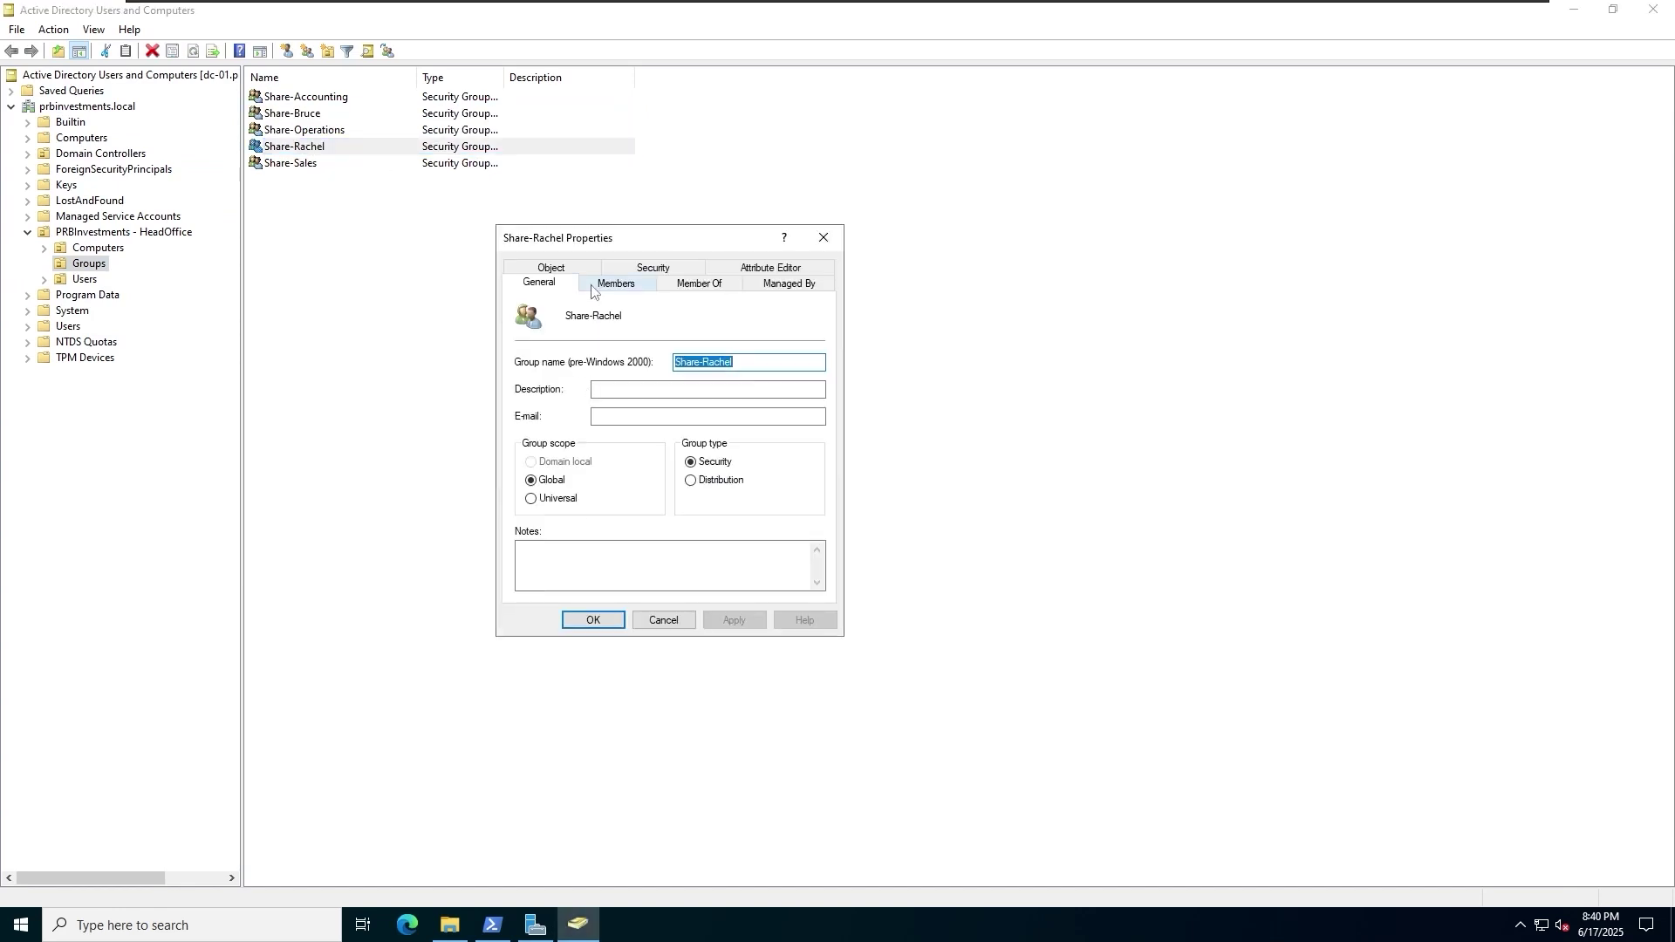
click(597, 291)
click(547, 569)
text(sha)
key(BackSpace)
text(rach)
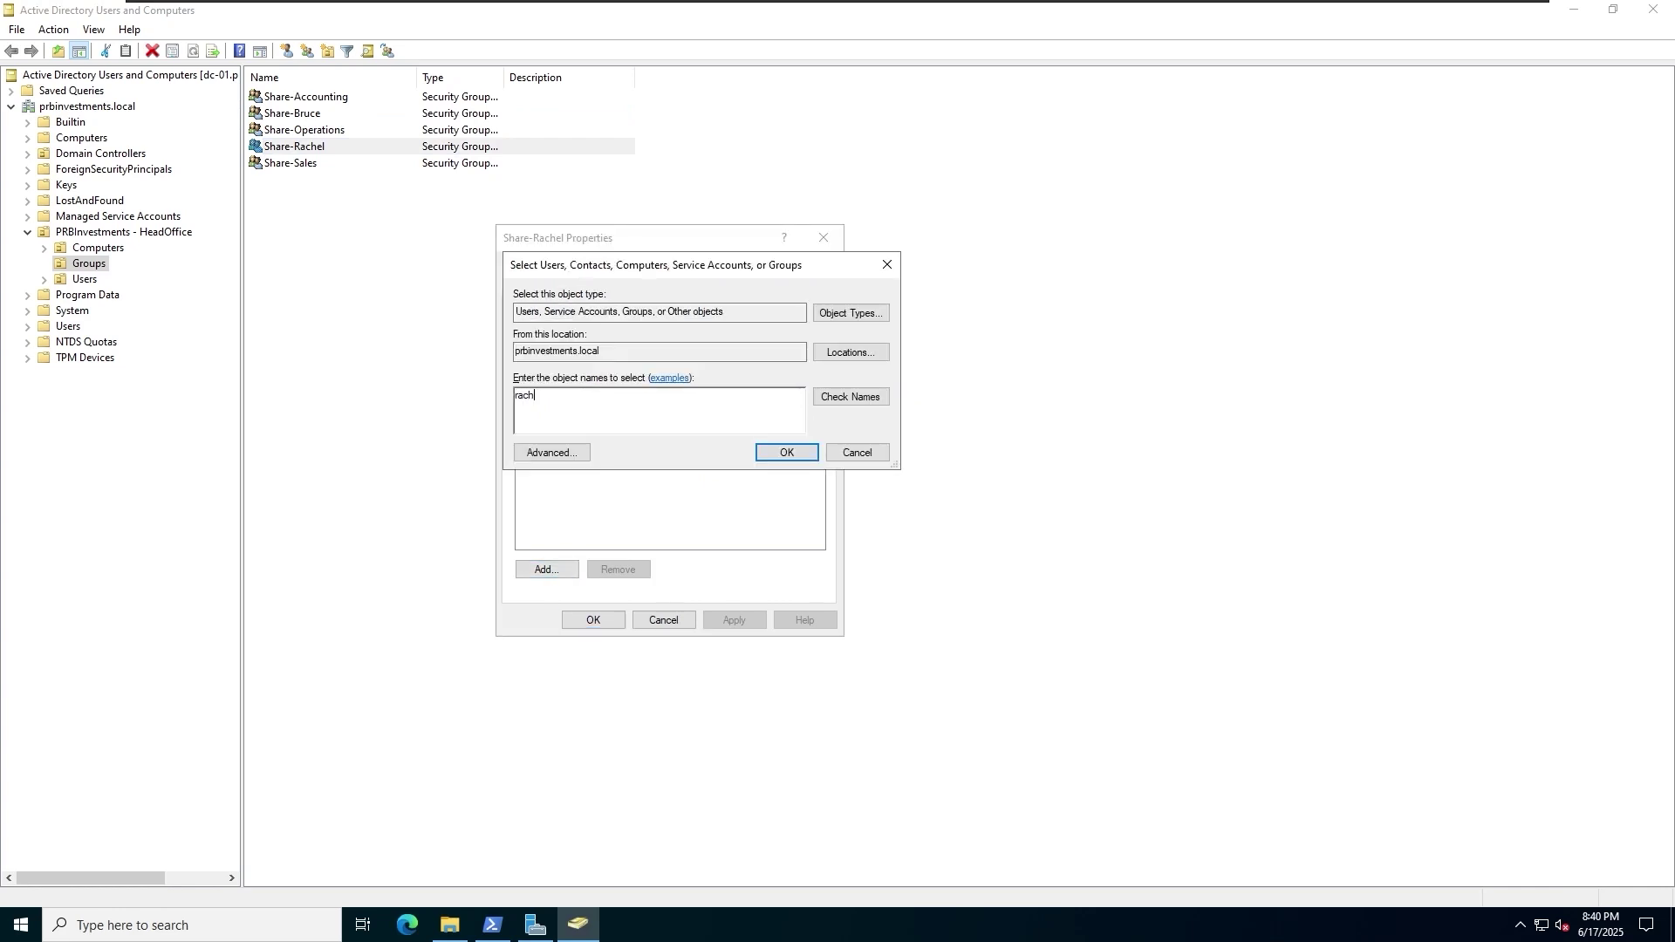
key(Return)
click(729, 621)
click(594, 621)
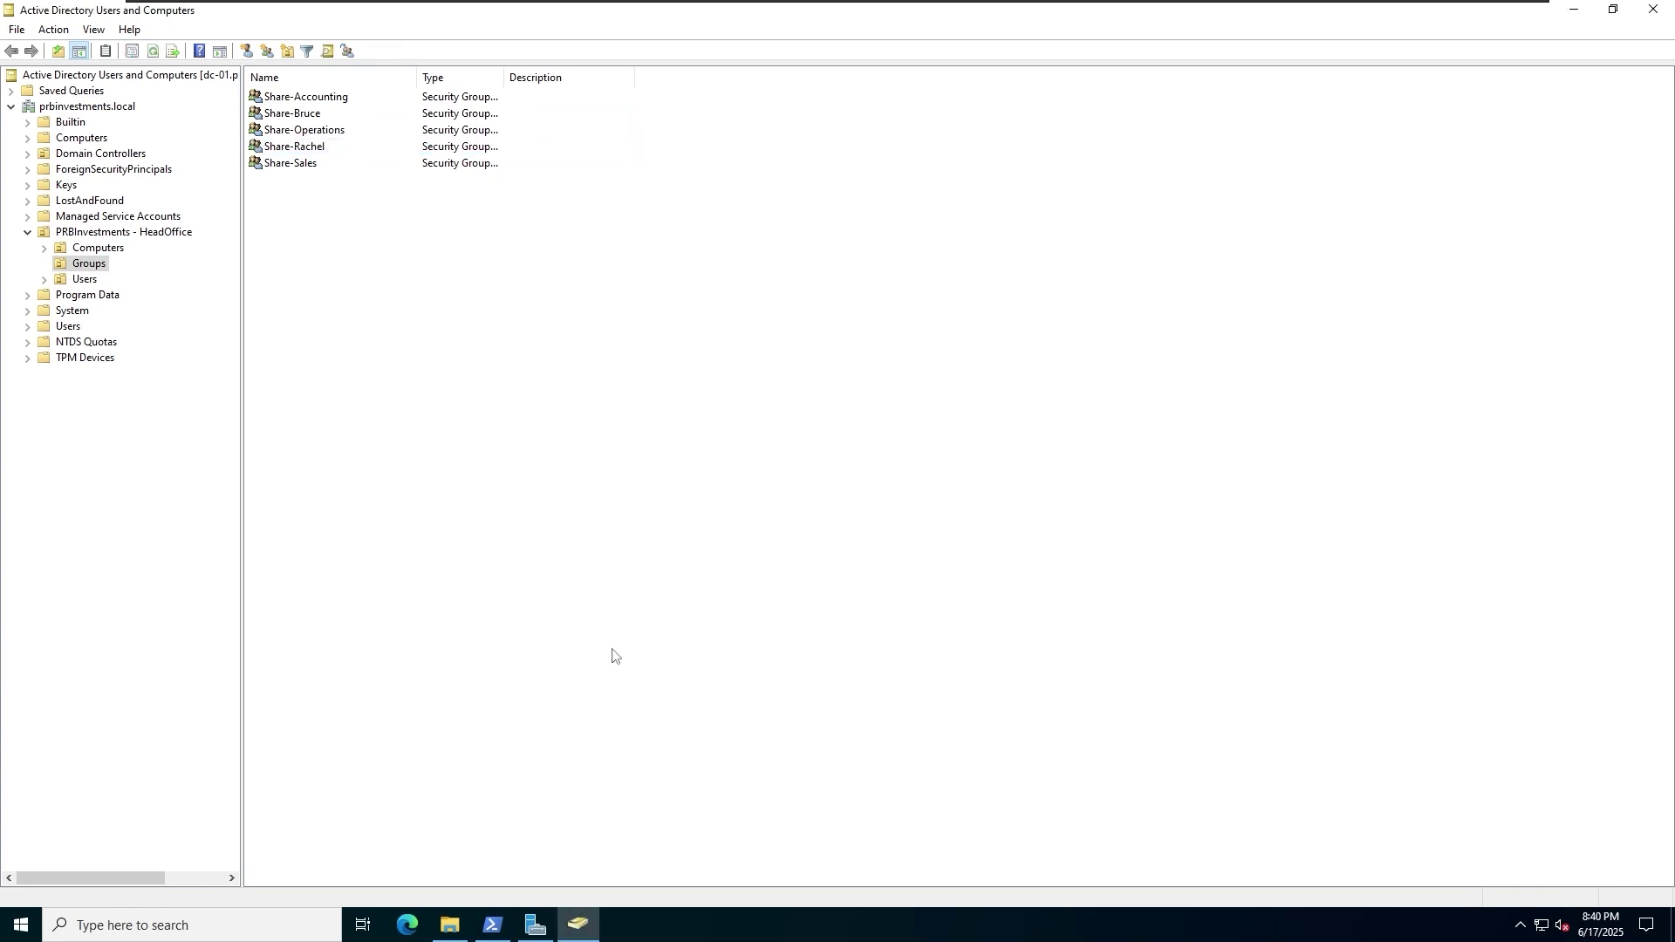
On fs-01, open the share permissions for company_data
mouse_move(851, 4)
click(1161, 18)
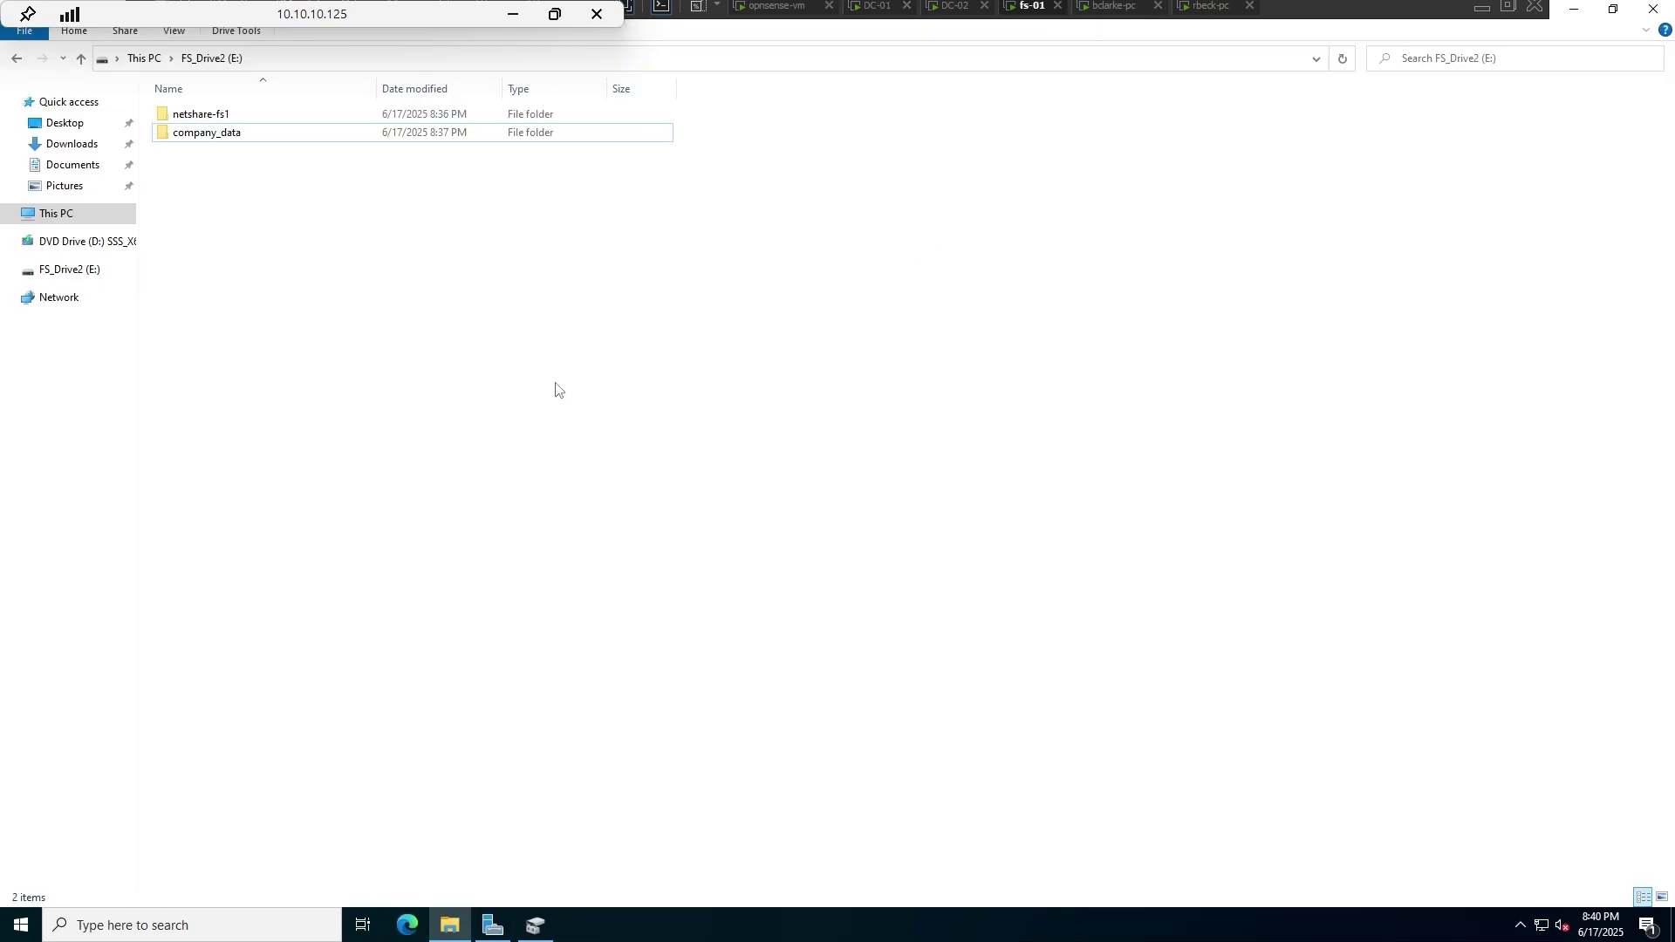
click(250, 133)
right_click(249, 131)
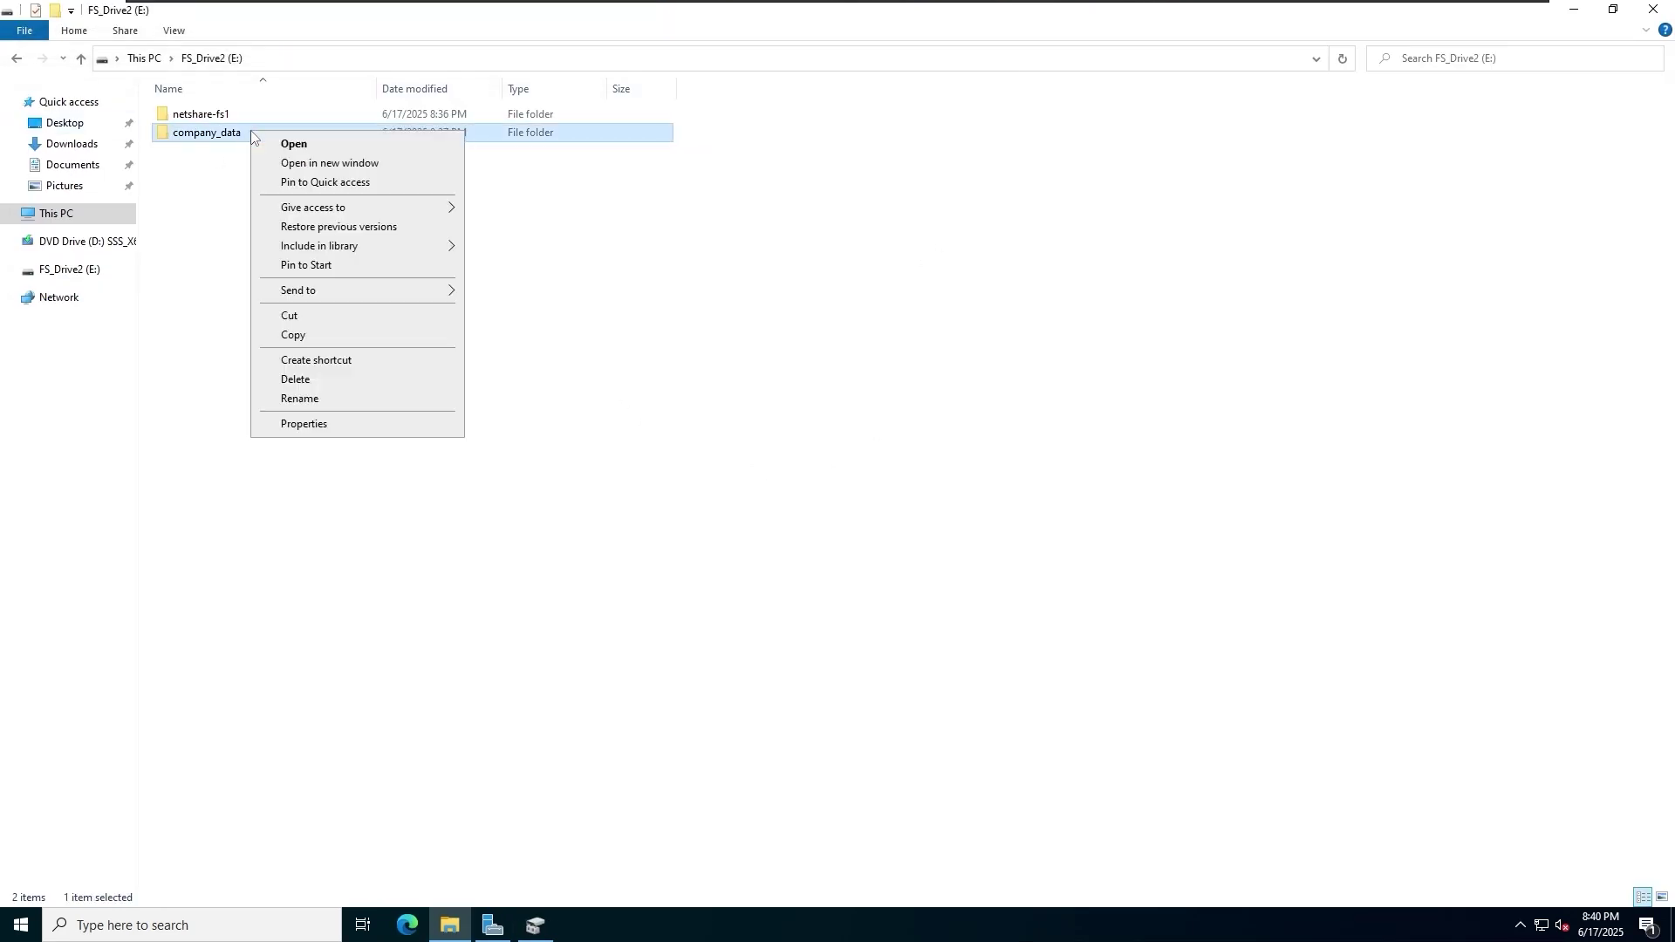
click(341, 424)
click(328, 173)
click(349, 383)
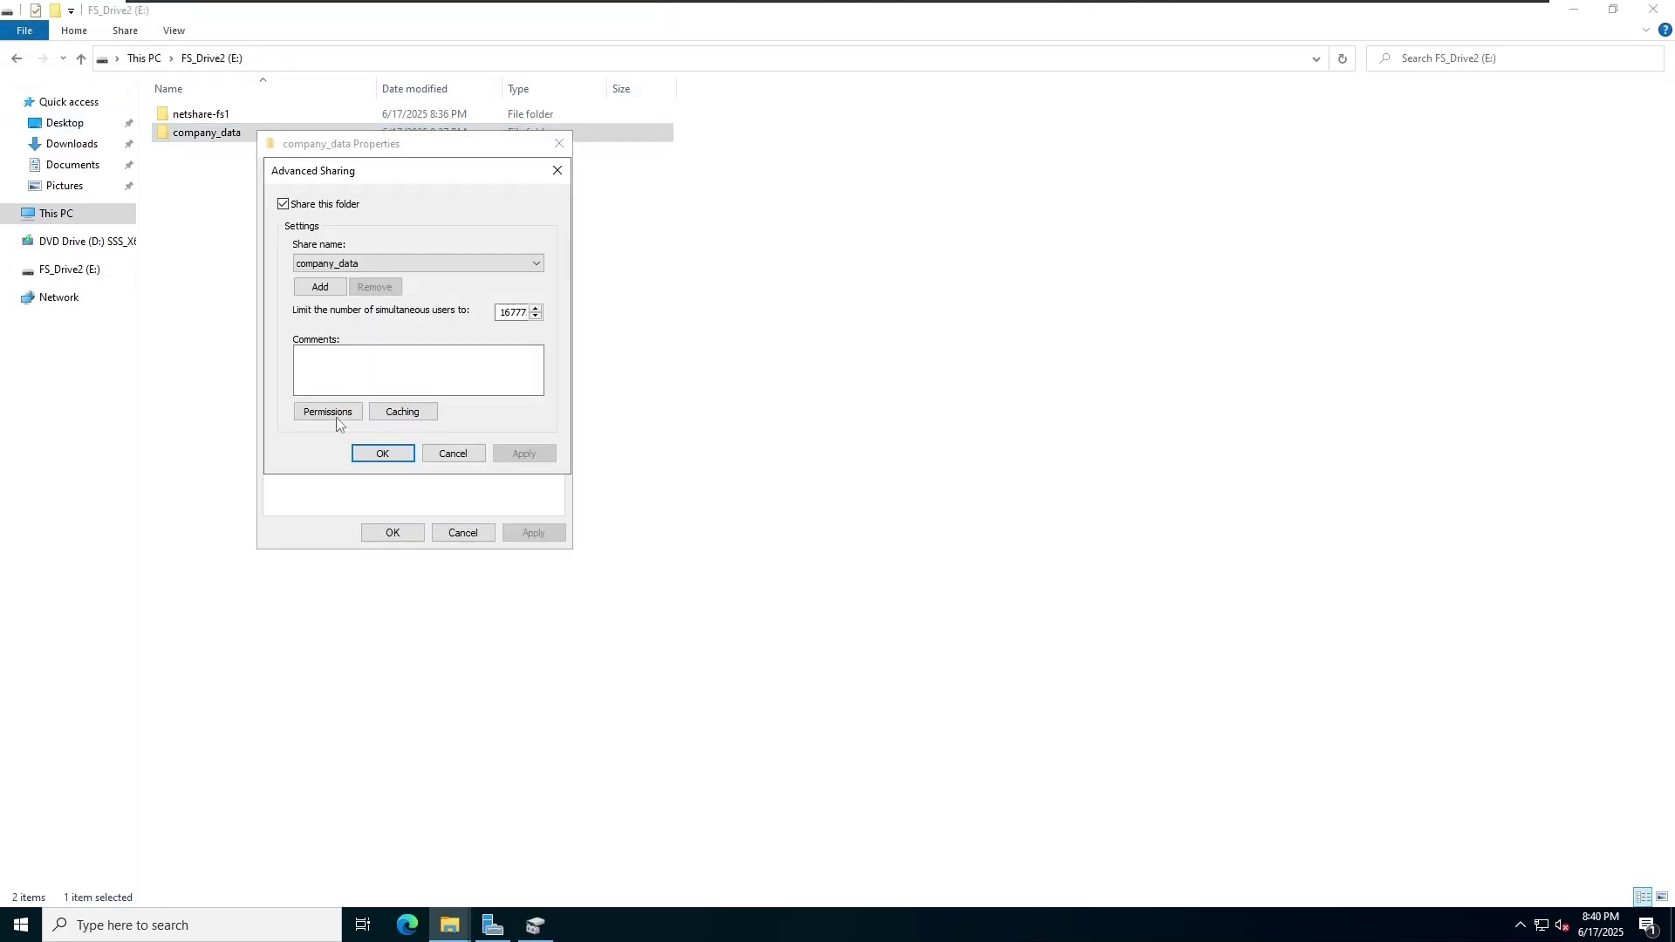
click(337, 415)
Remove both user entries so only Everyone remains, then open company_data from the client
click(397, 269)
click(551, 354)
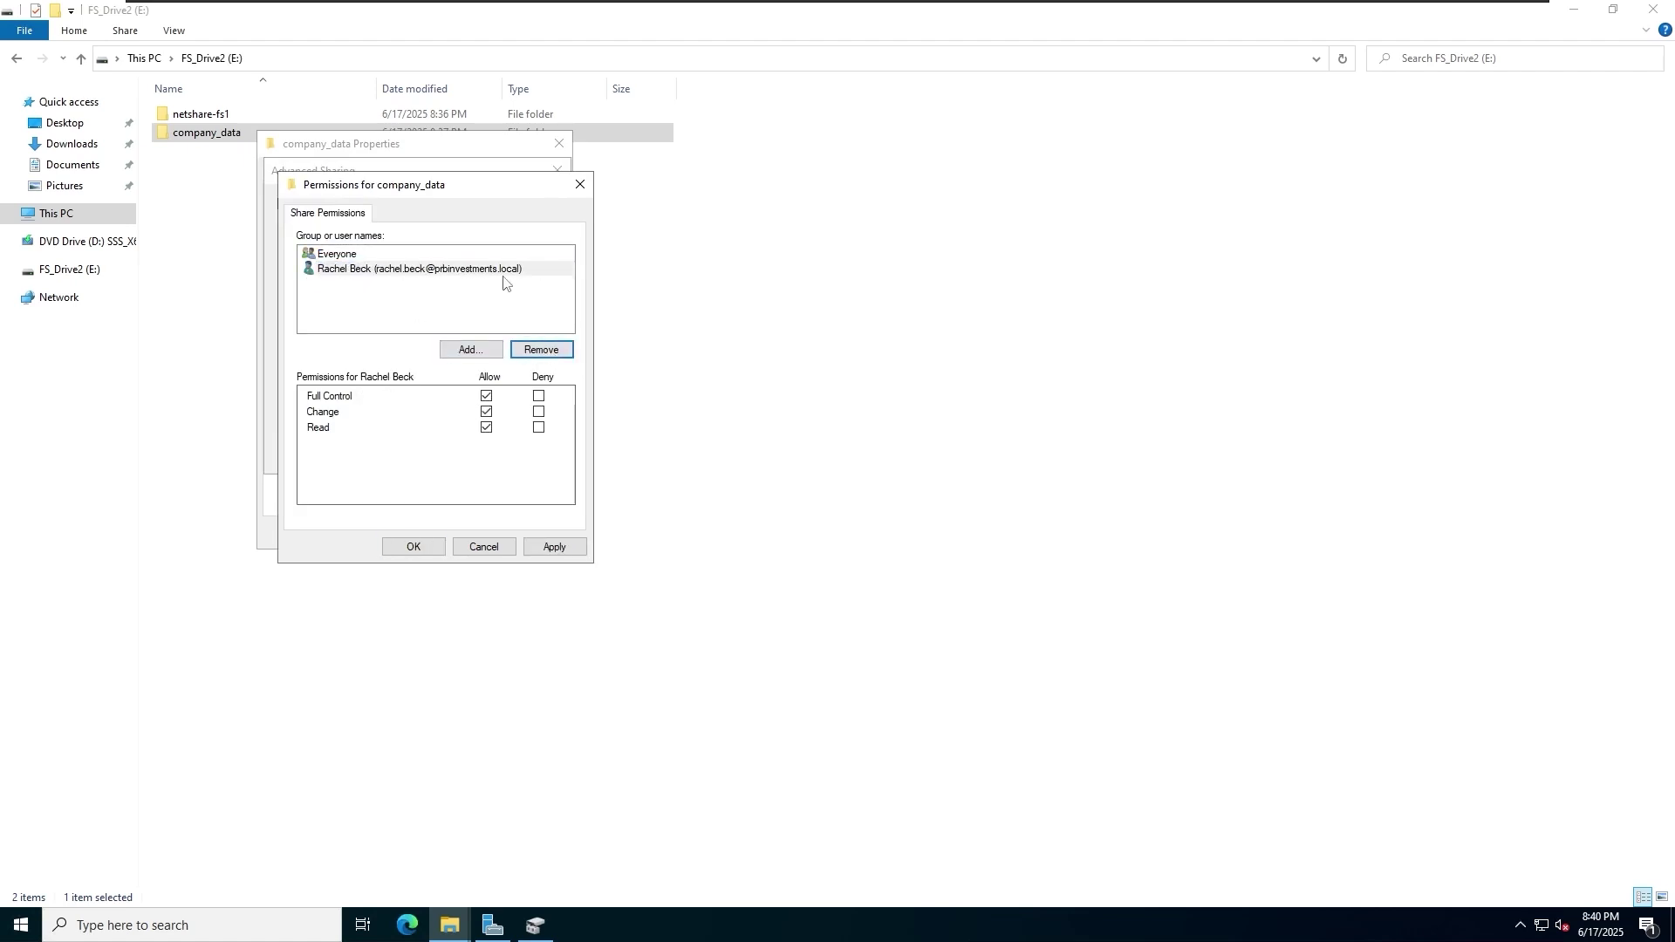
click(506, 272)
click(548, 354)
click(555, 547)
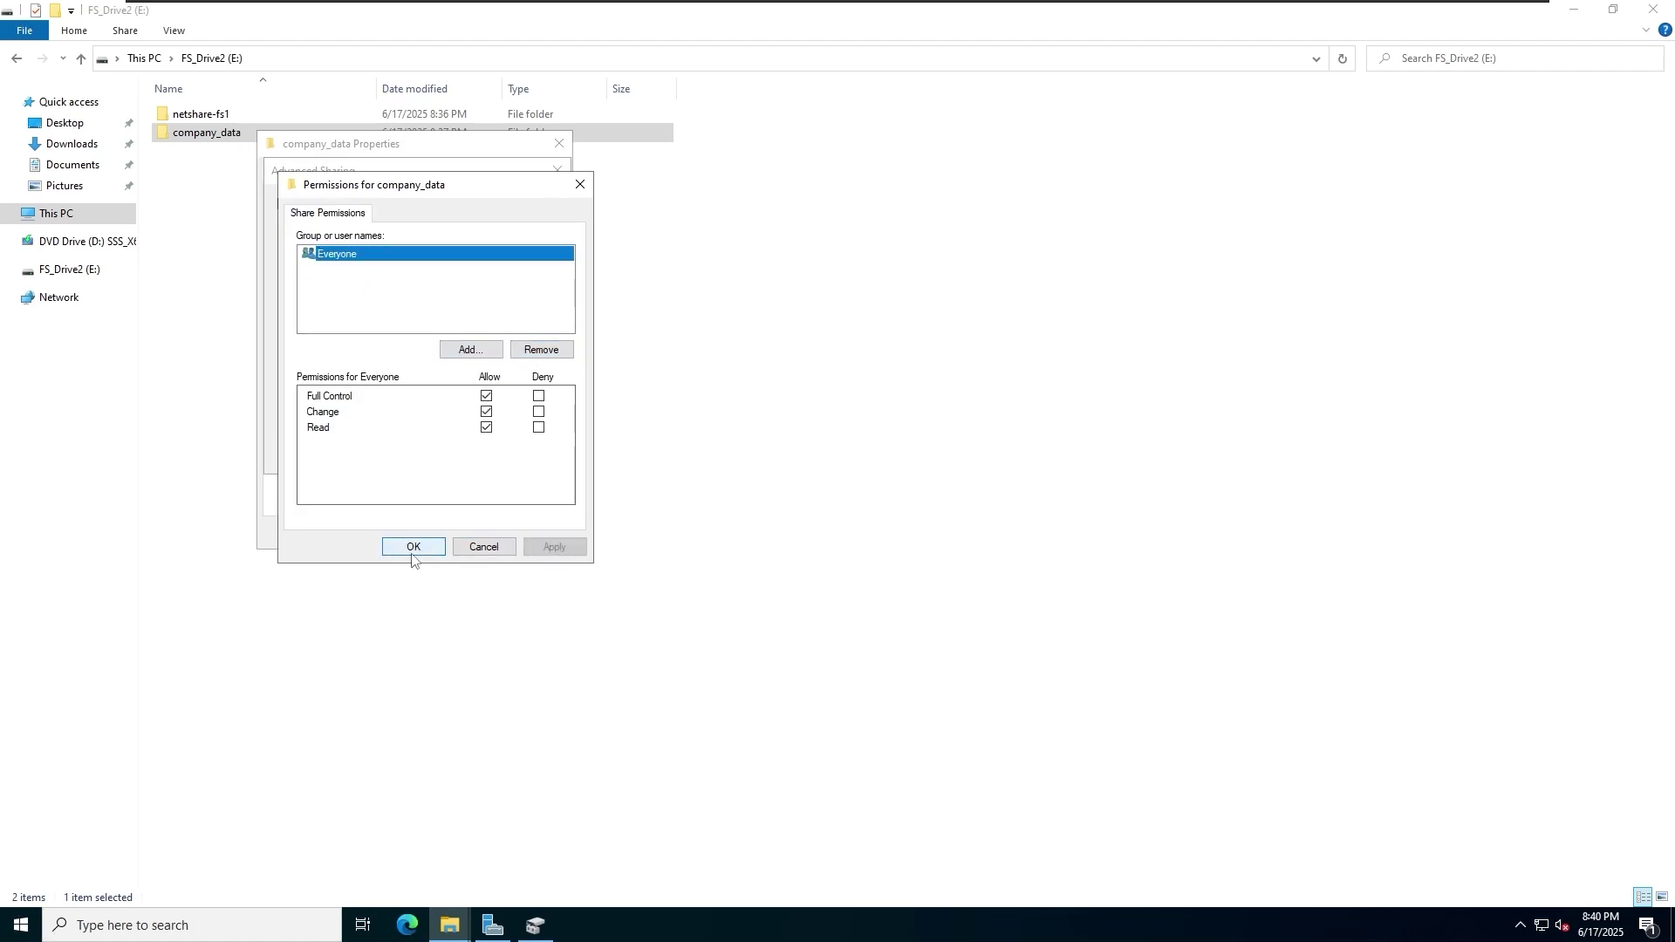
click(414, 547)
click(523, 453)
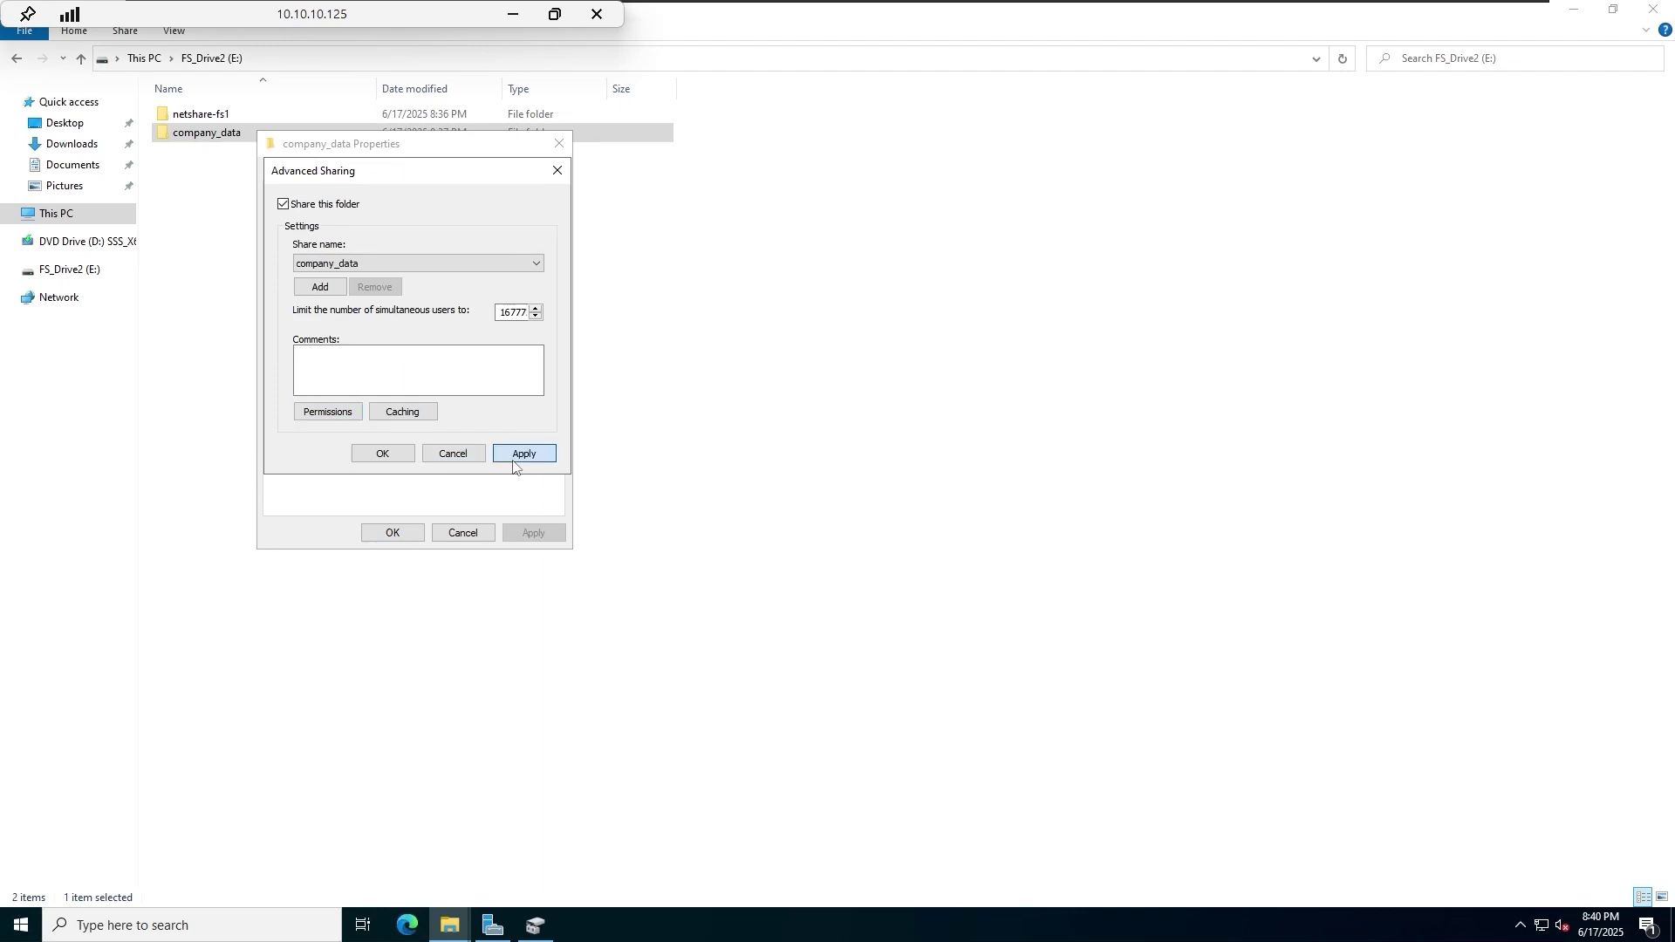
click(384, 453)
click(1101, 13)
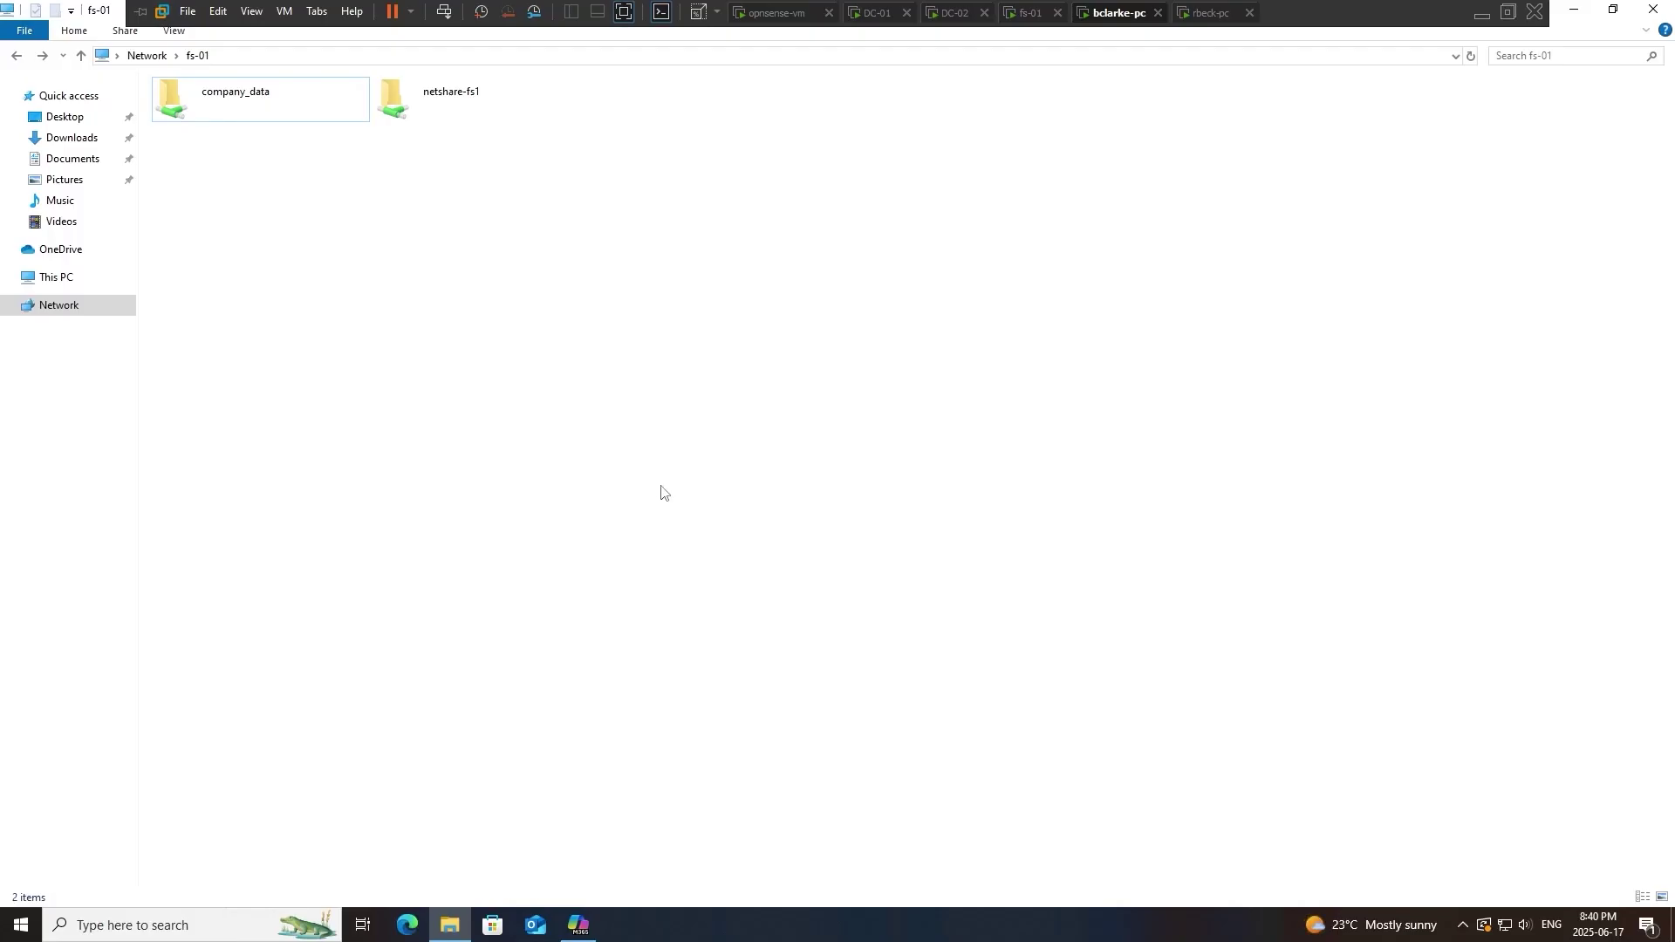
double_click(253, 98)
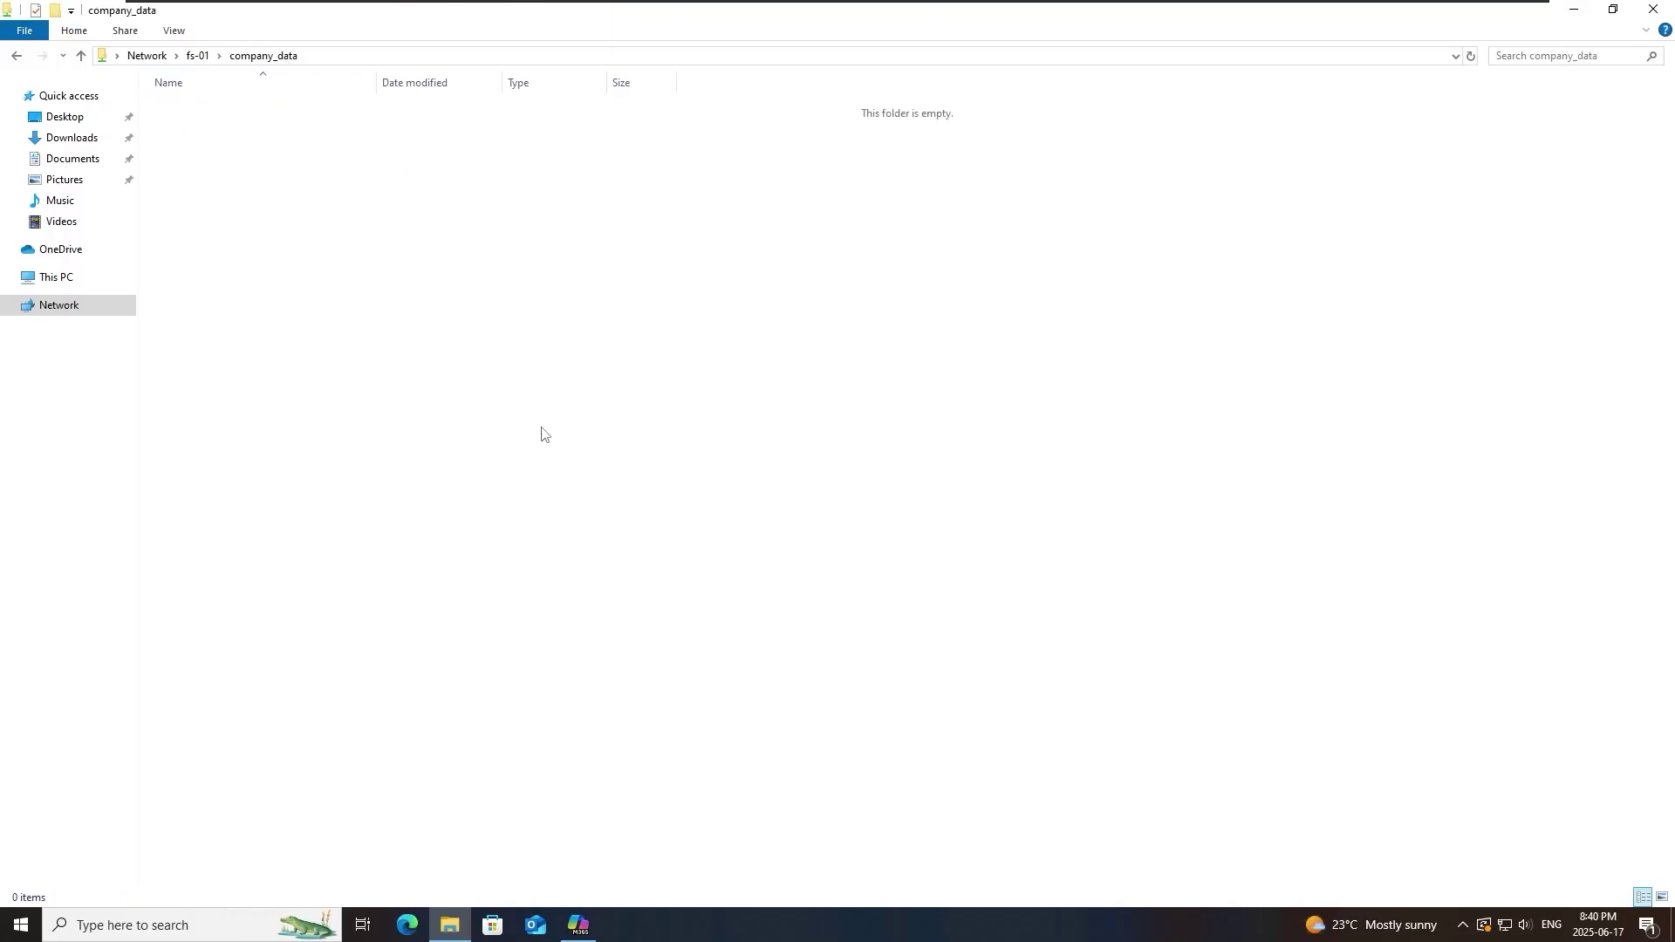
Add Share-Rachel to company_data's share permissions with Read denied
click(1033, 14)
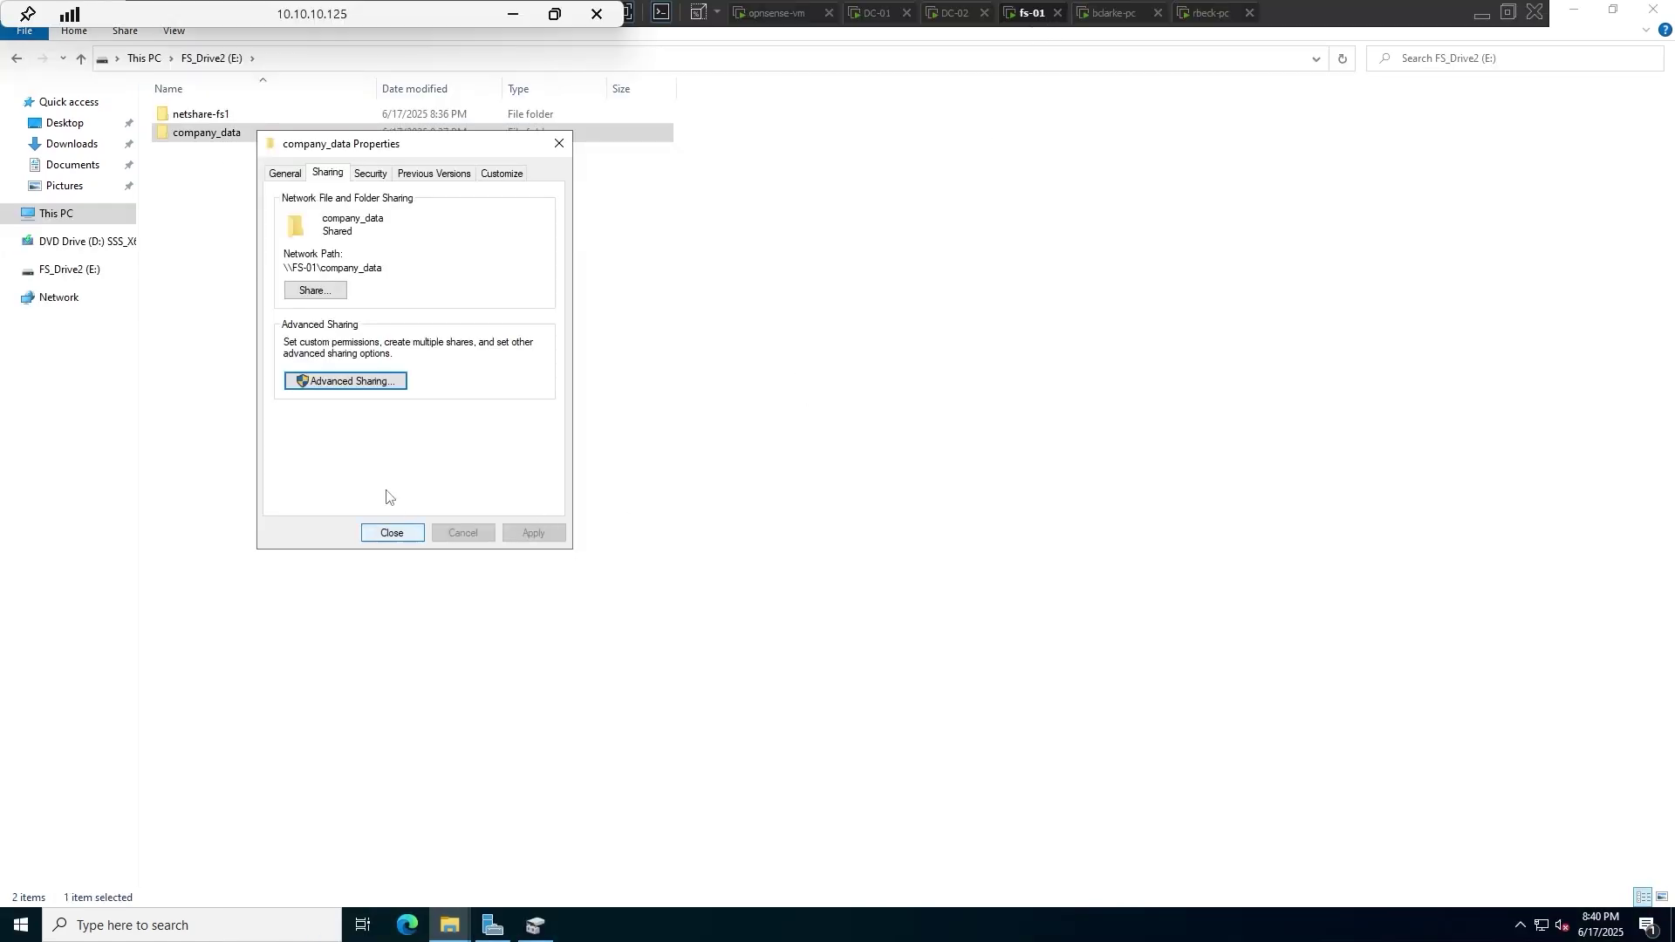
click(347, 384)
click(345, 411)
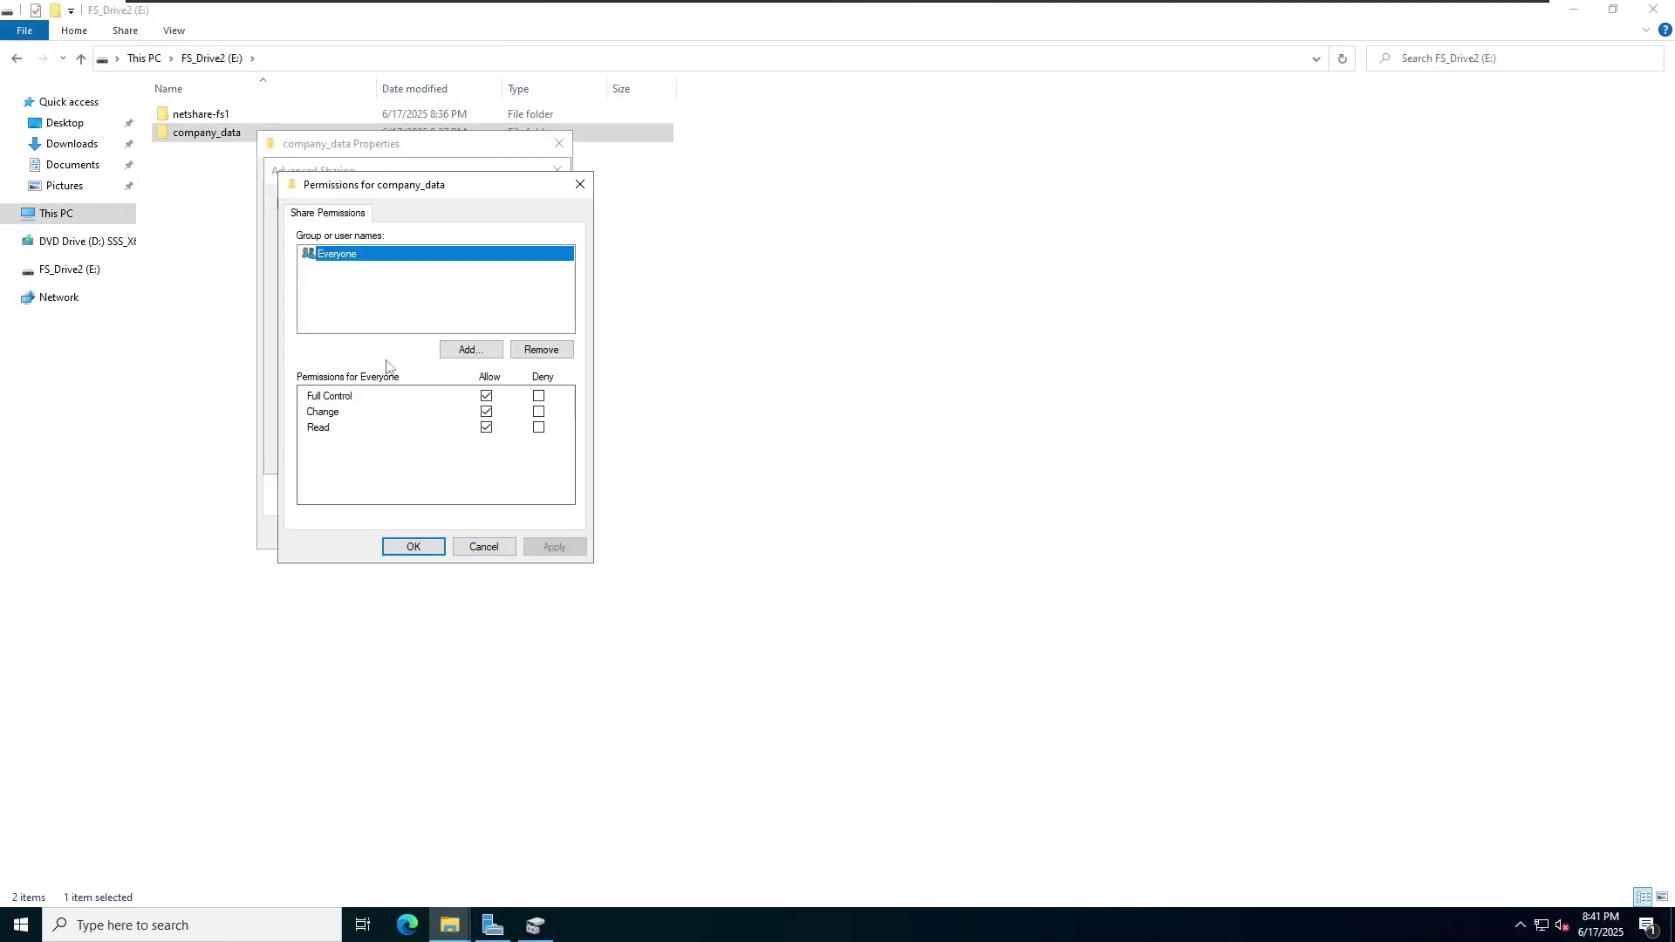
drag(439, 196, 388, 187)
click(416, 343)
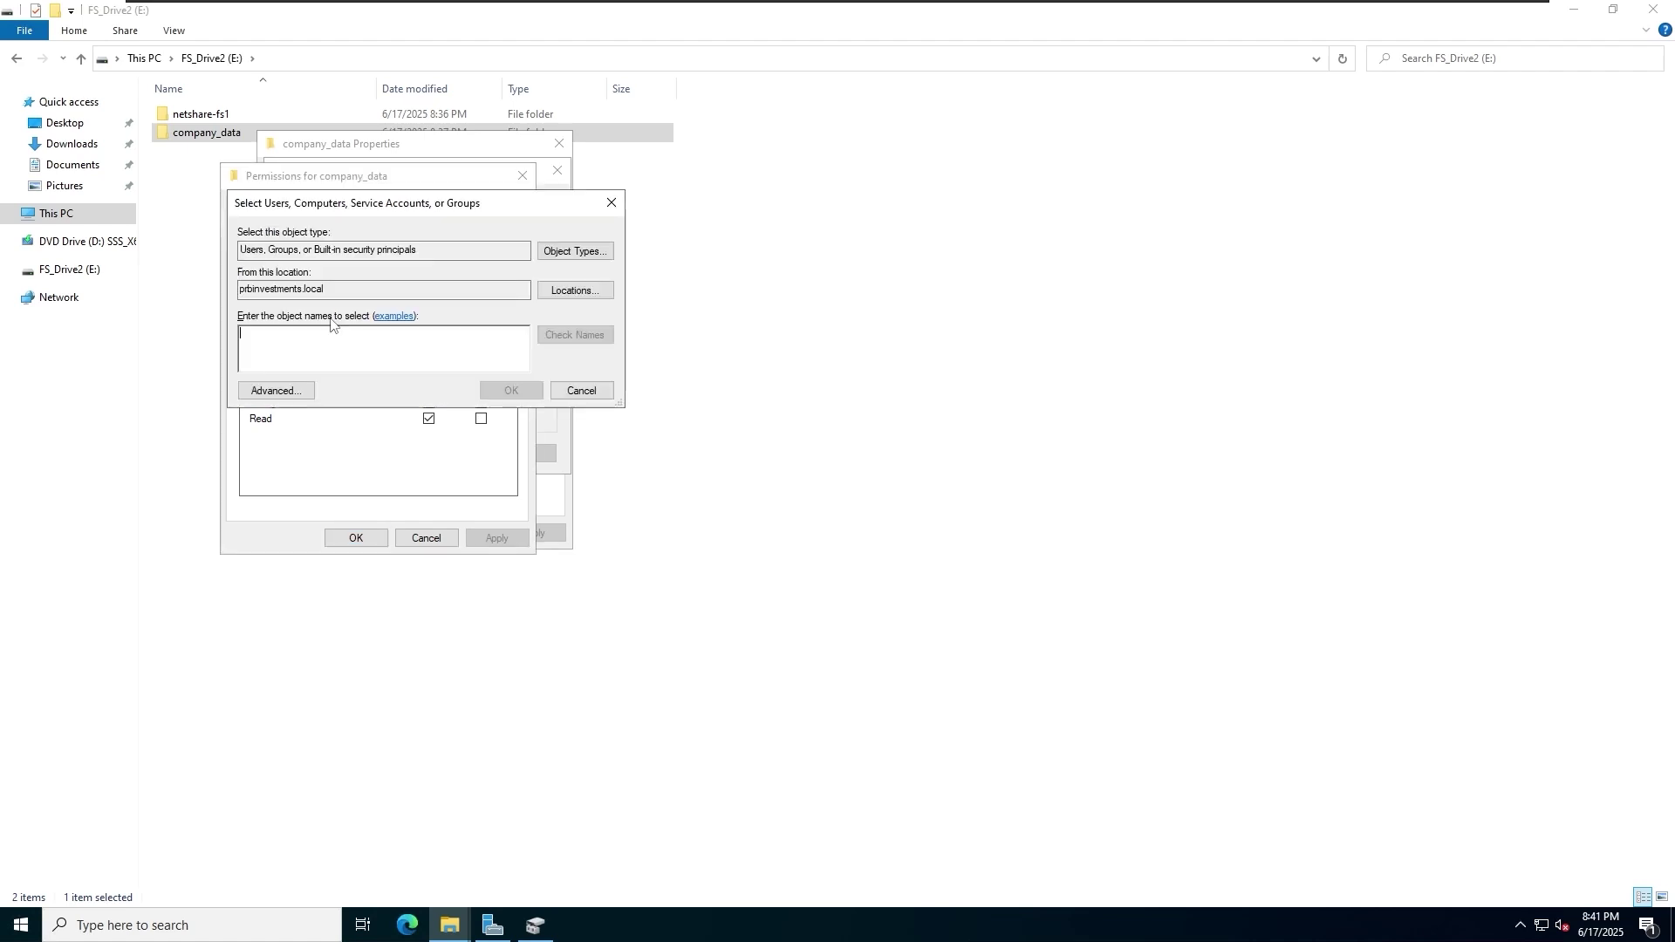
text(share-rache)
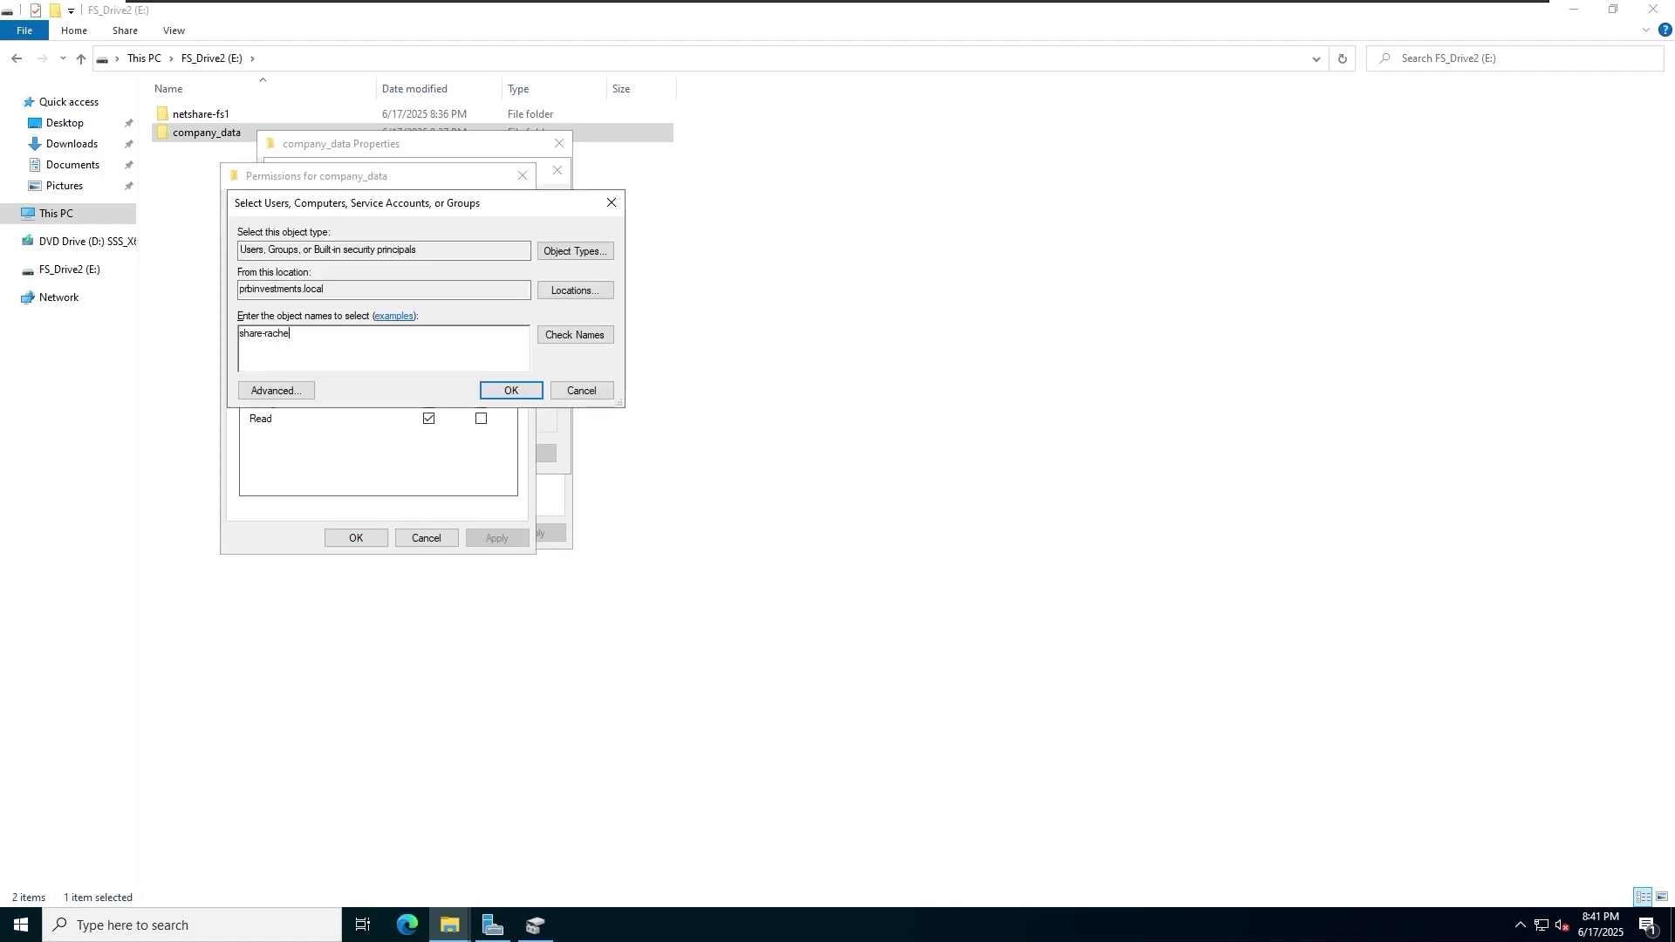
key(Return)
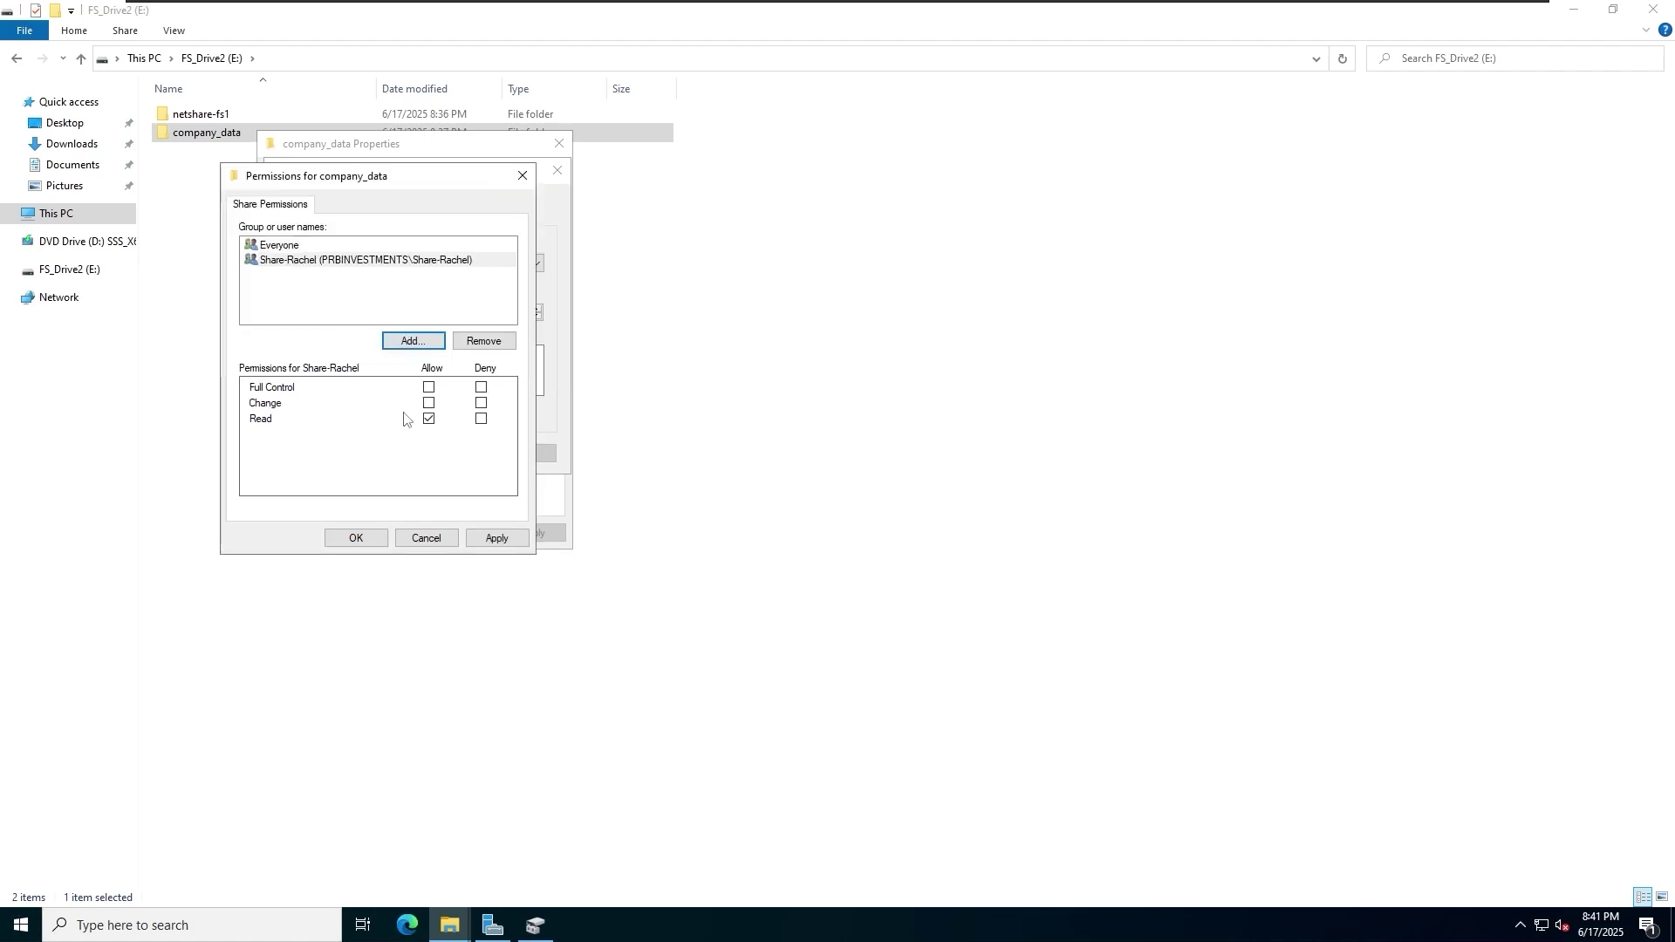
click(482, 419)
Add Share-Bruce with Full Control and save the share permissions, accepting the deny warning
click(413, 341)
text(share-b)
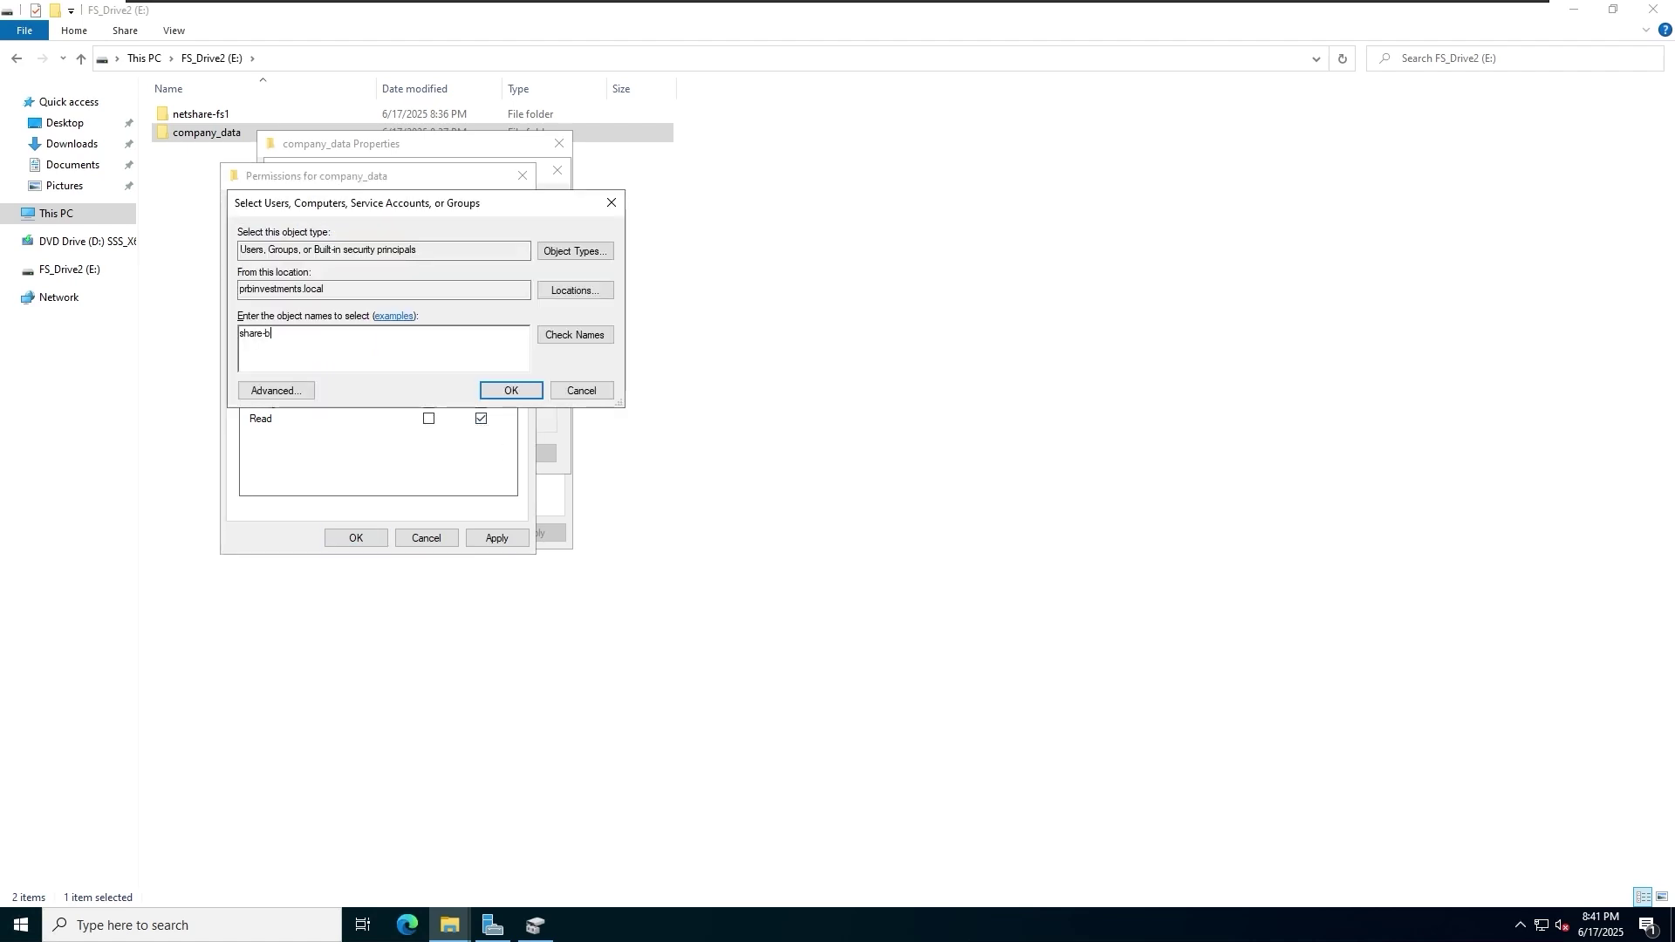
text(ruce)
key(Return)
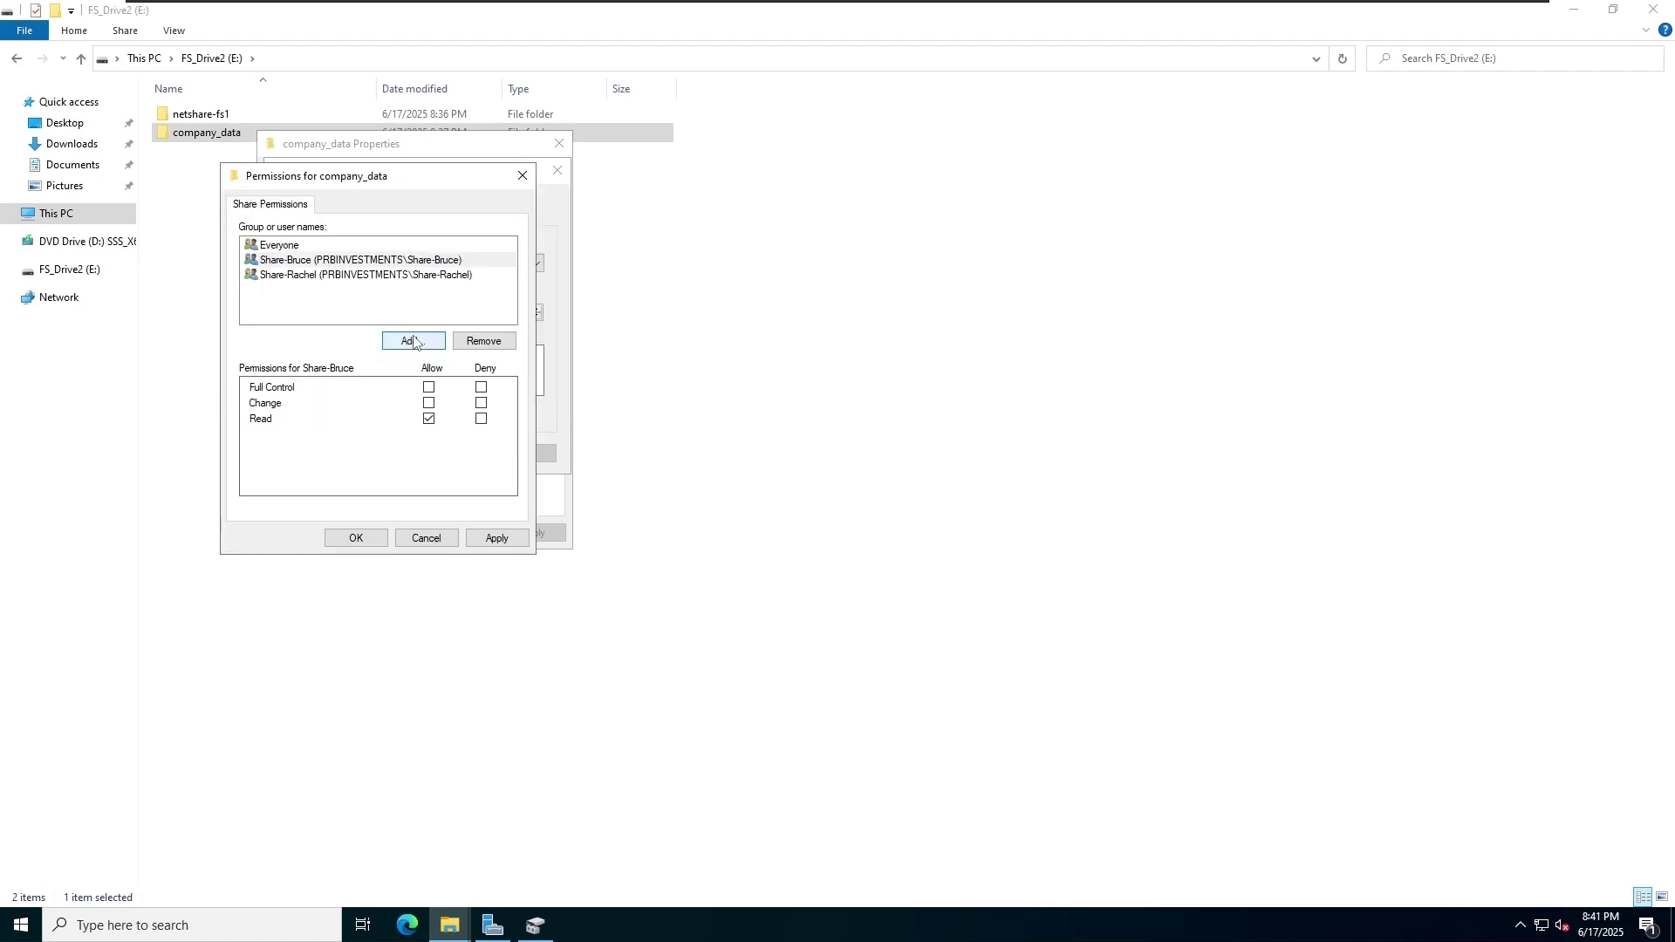
click(428, 388)
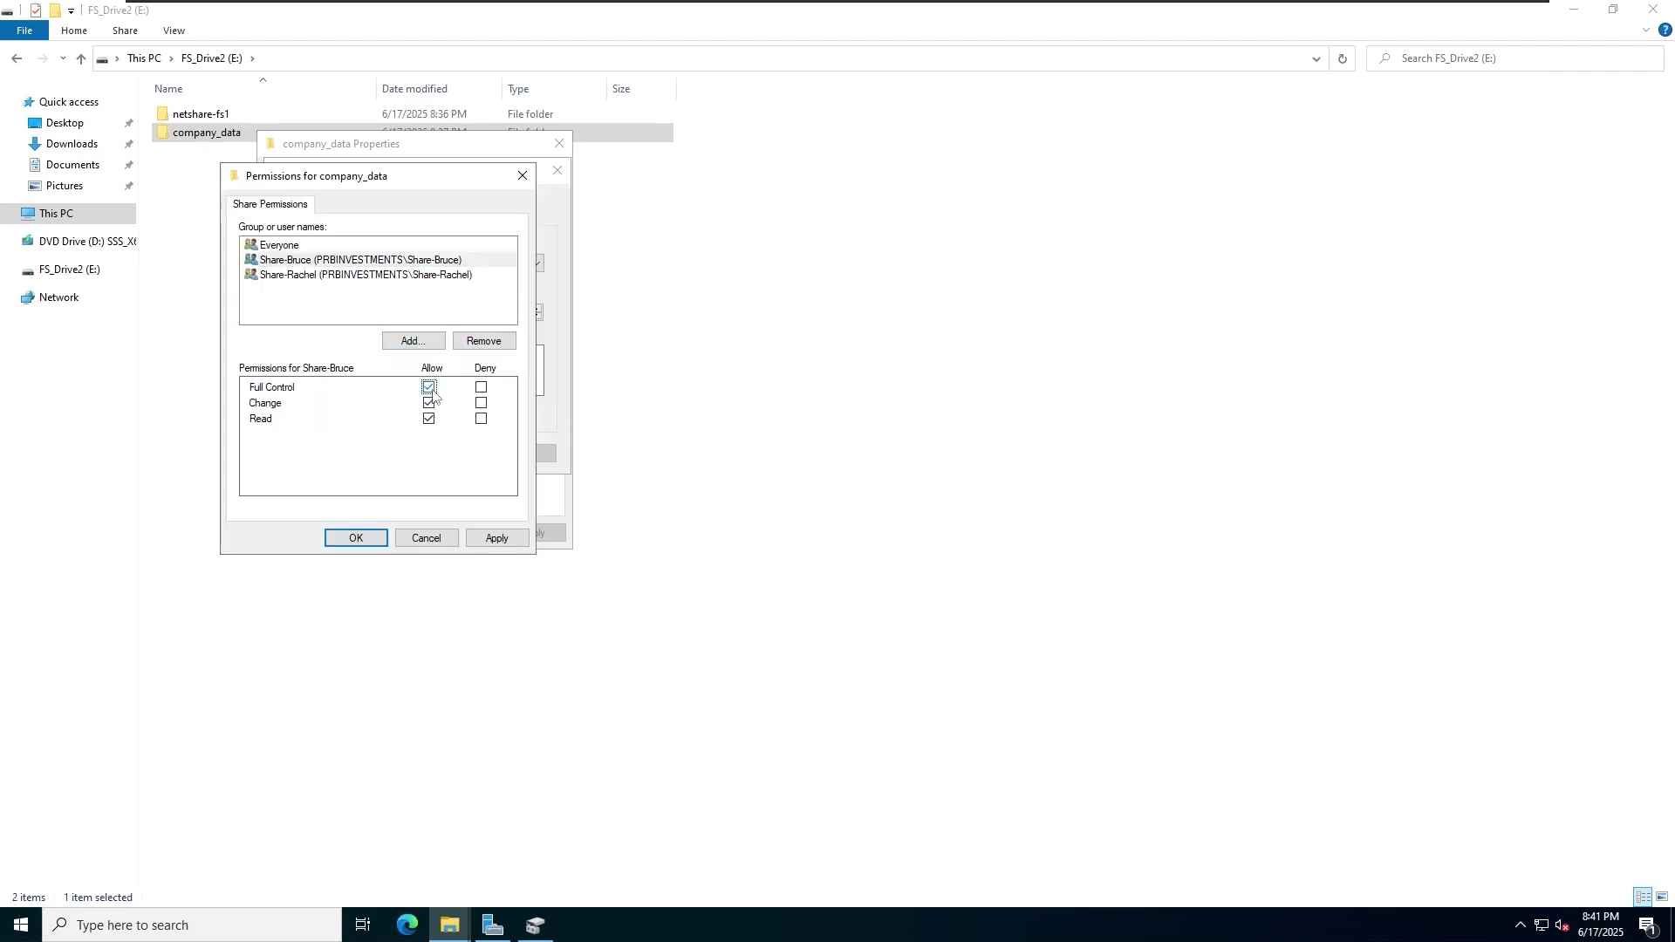
click(496, 538)
click(903, 546)
click(356, 538)
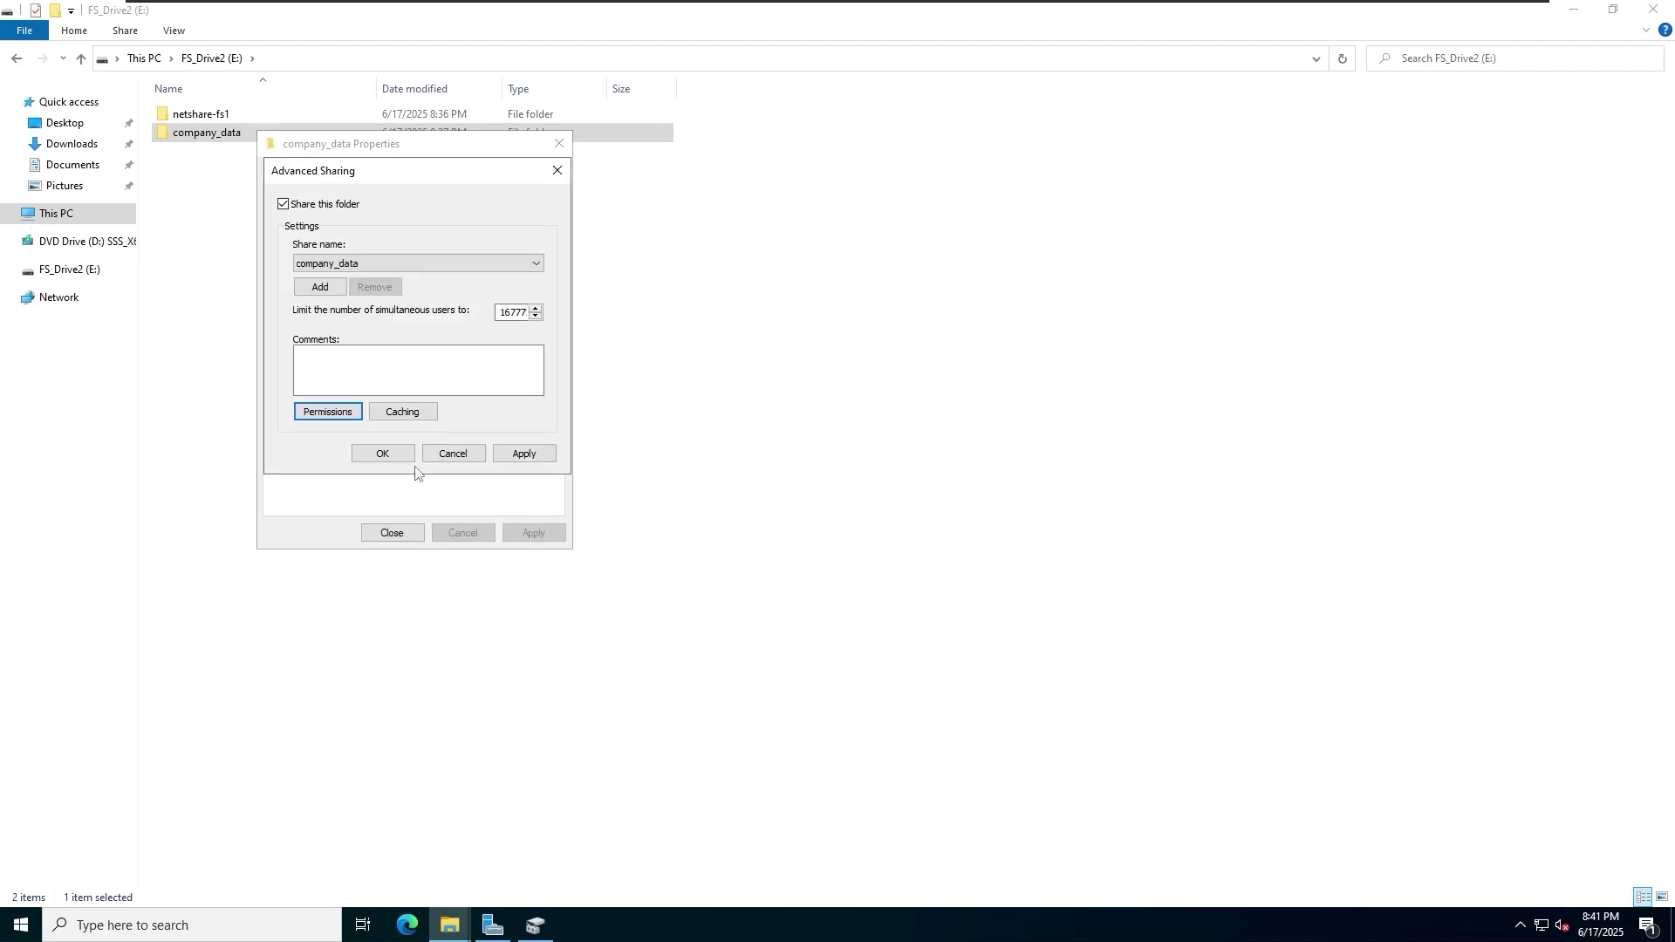
click(516, 456)
click(395, 463)
click(1101, 13)
Create a New folder inside the company_data share
double_click(267, 110)
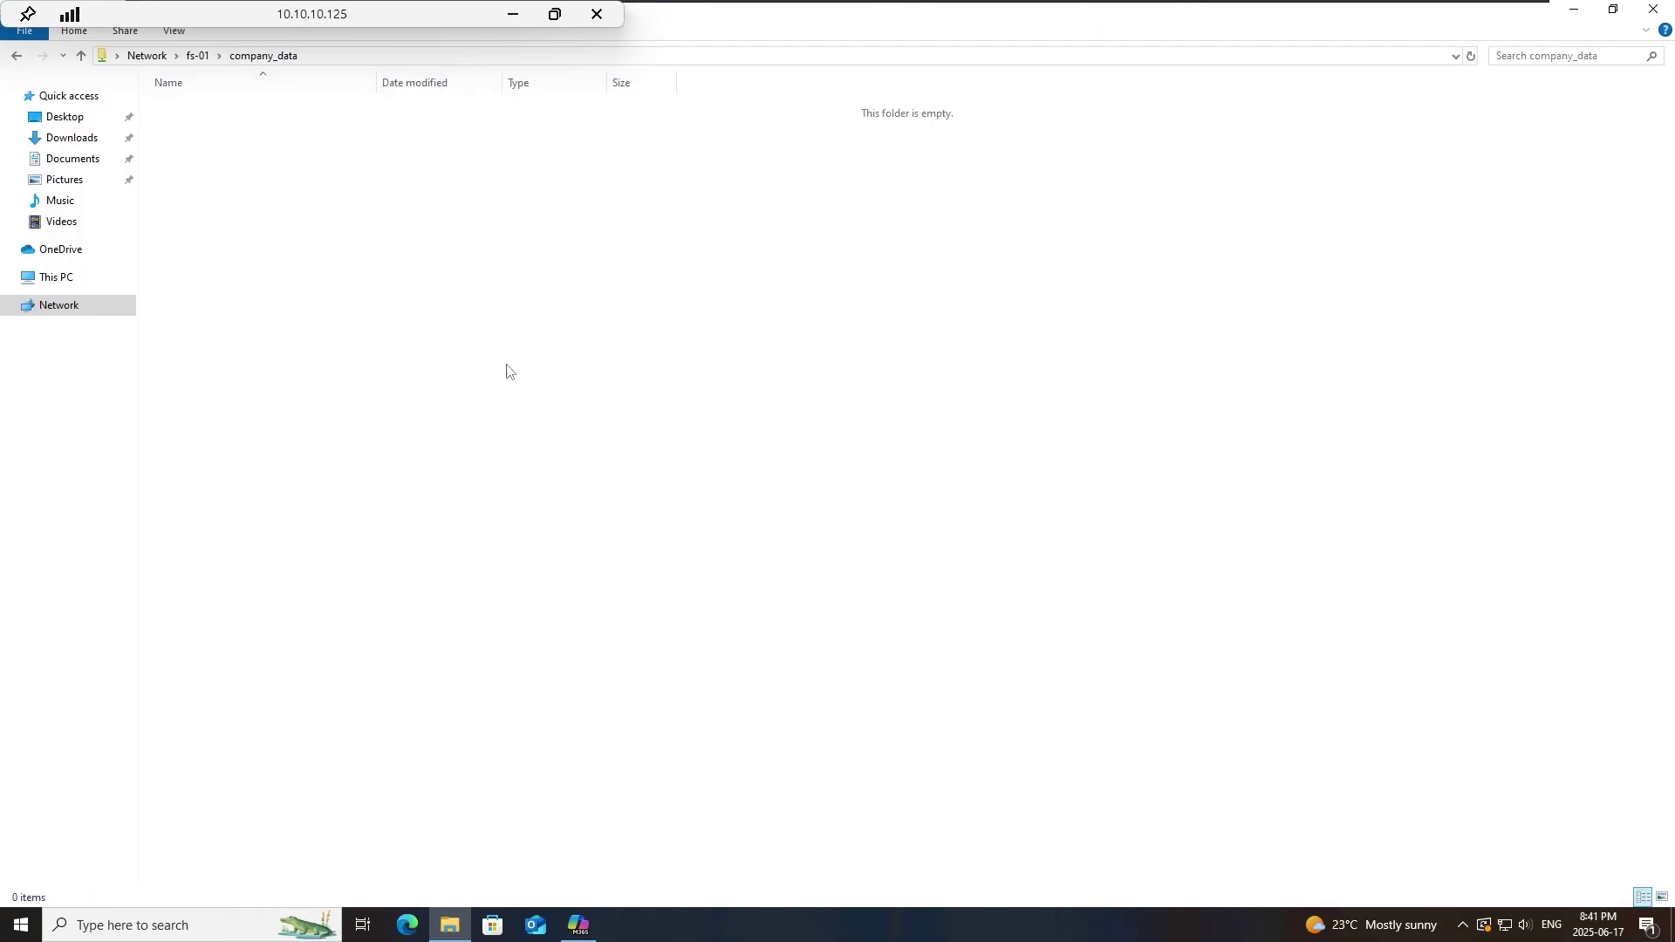
right_click(433, 235)
mouse_move(535, 419)
click(690, 428)
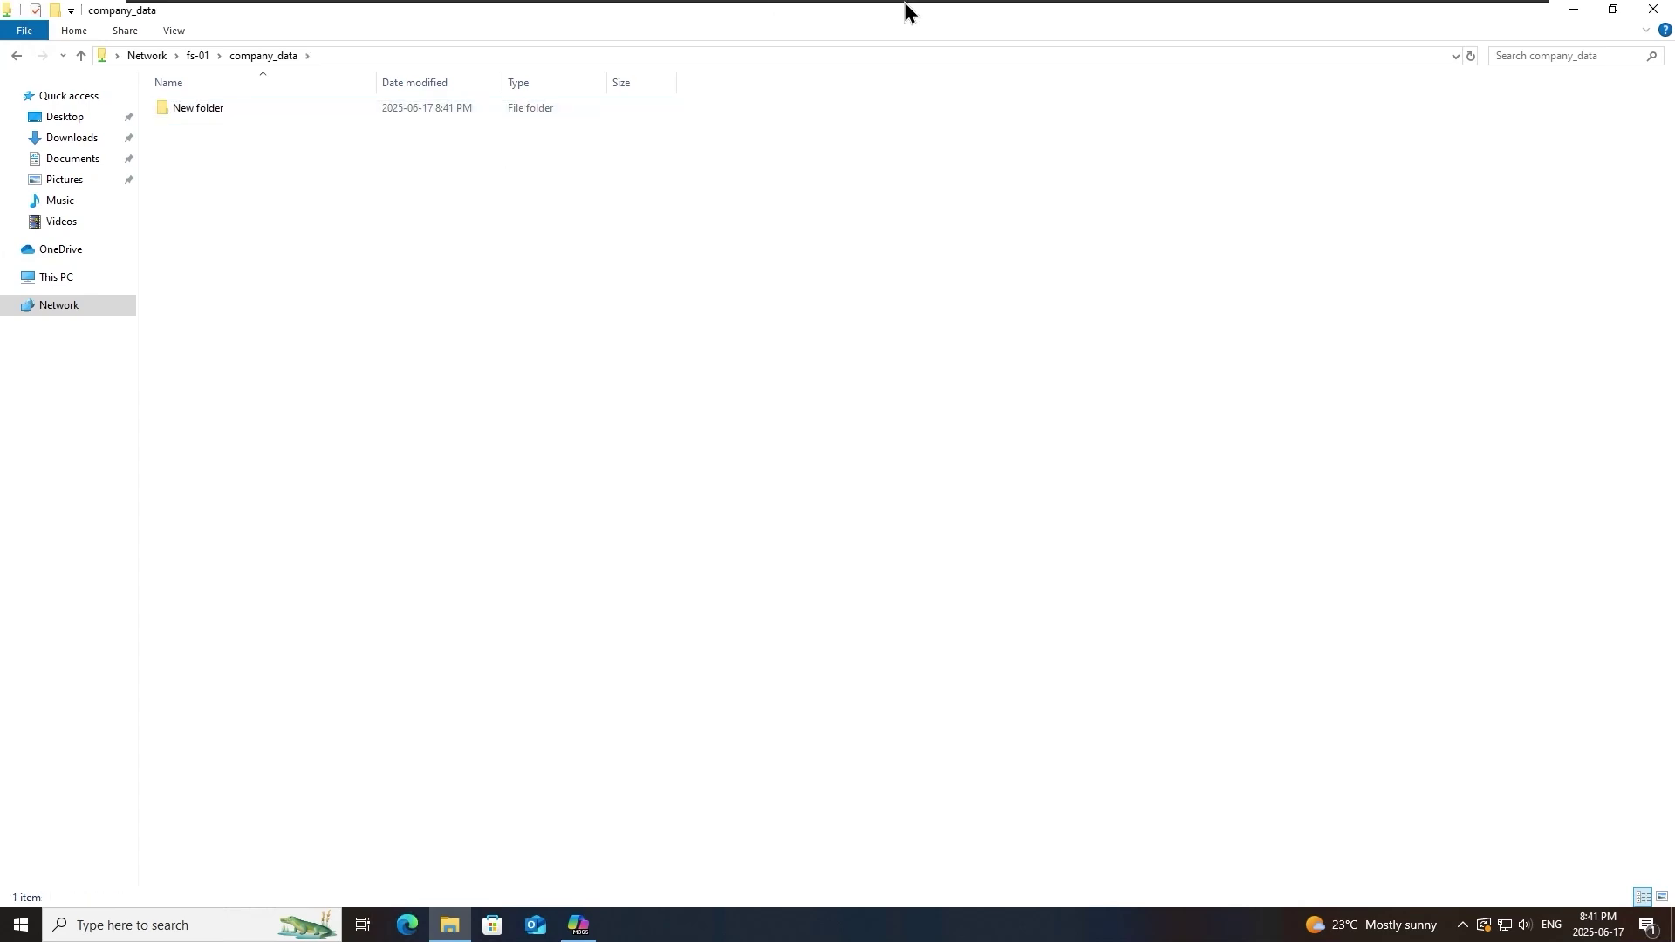
Close File Explorer on the other client and restart that machine
click(1212, 13)
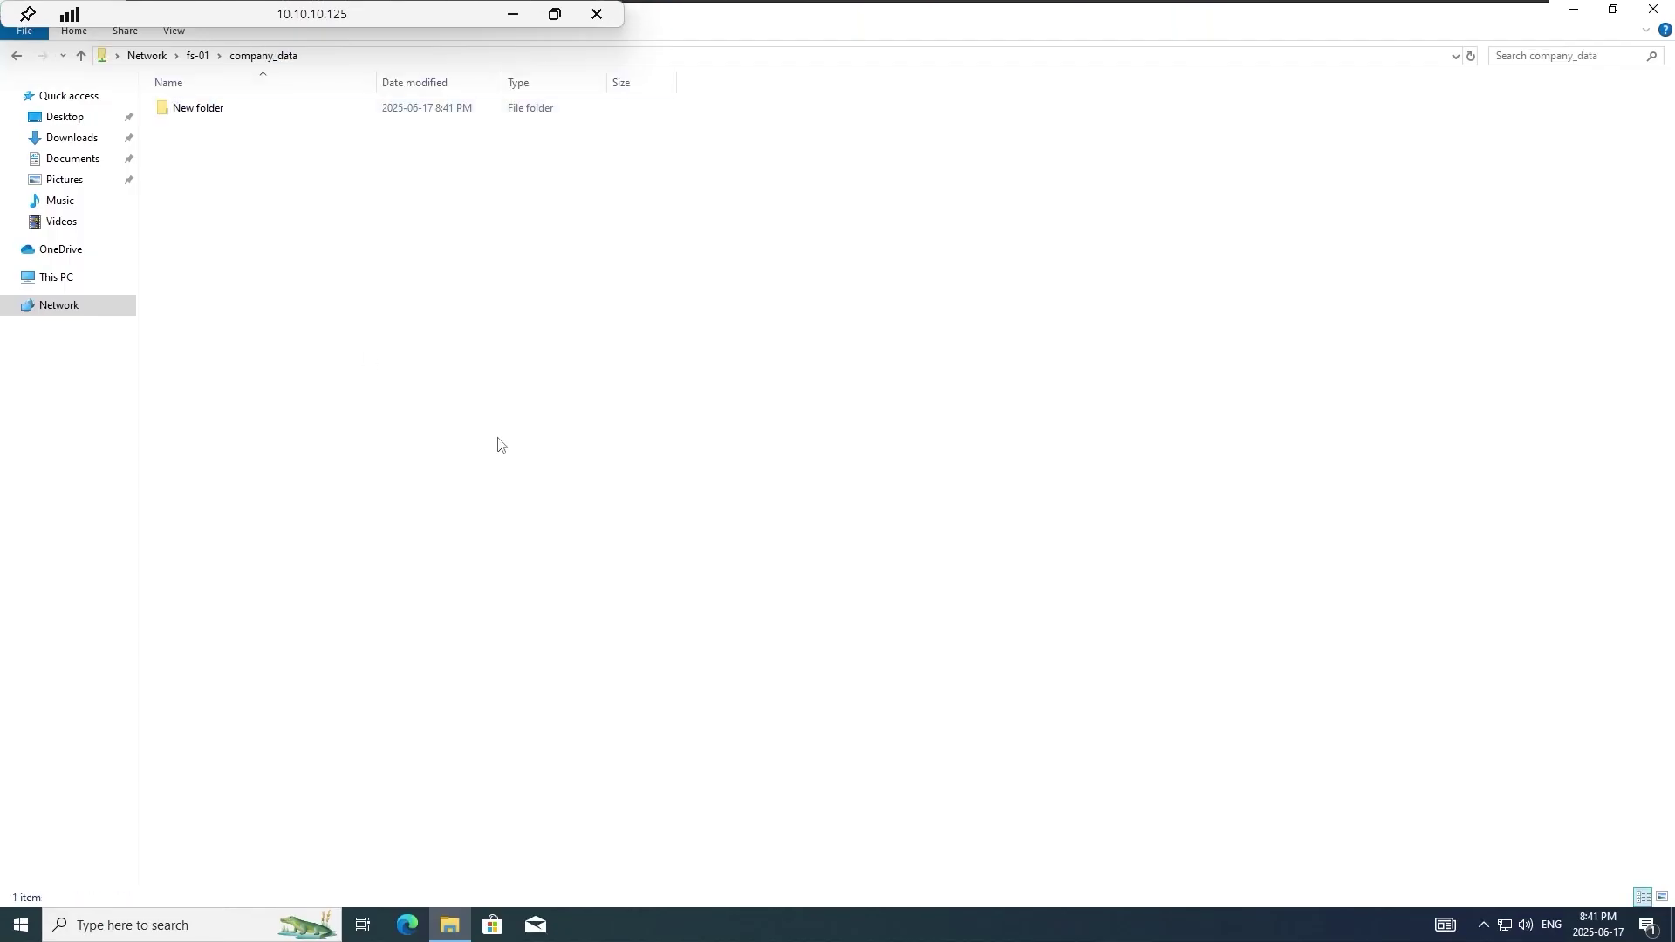
click(1653, 8)
click(21, 925)
click(21, 881)
click(74, 841)
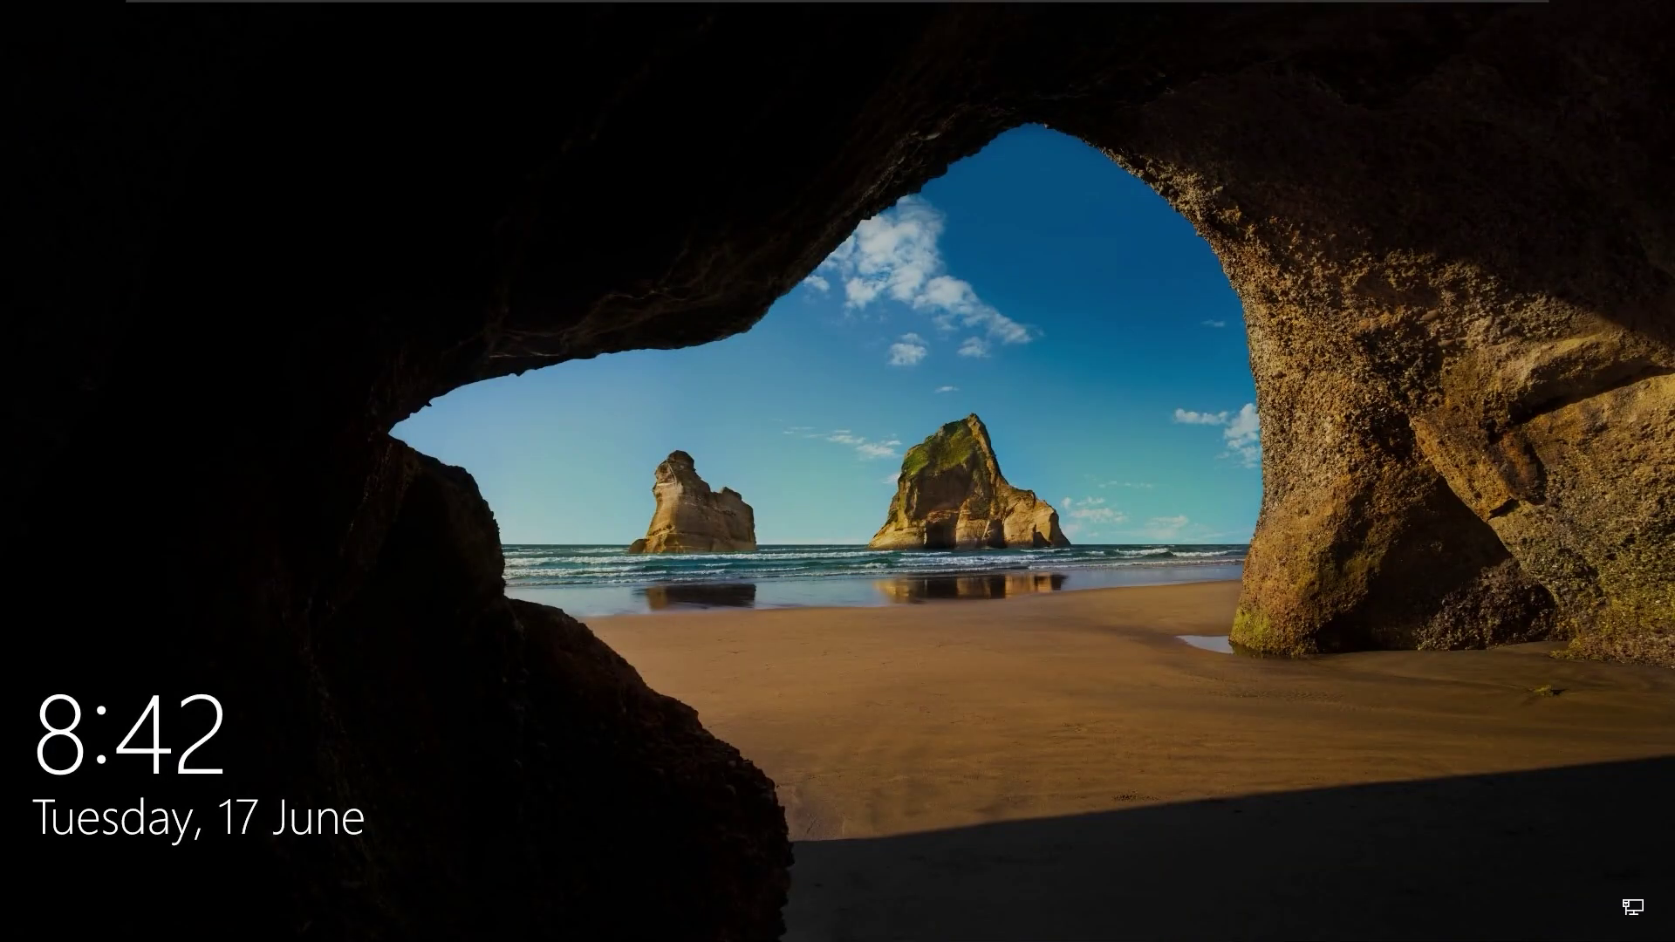
Sign in to the restarted client with the account password and launch File Explorer
key(space)
text(p)
key(Return)
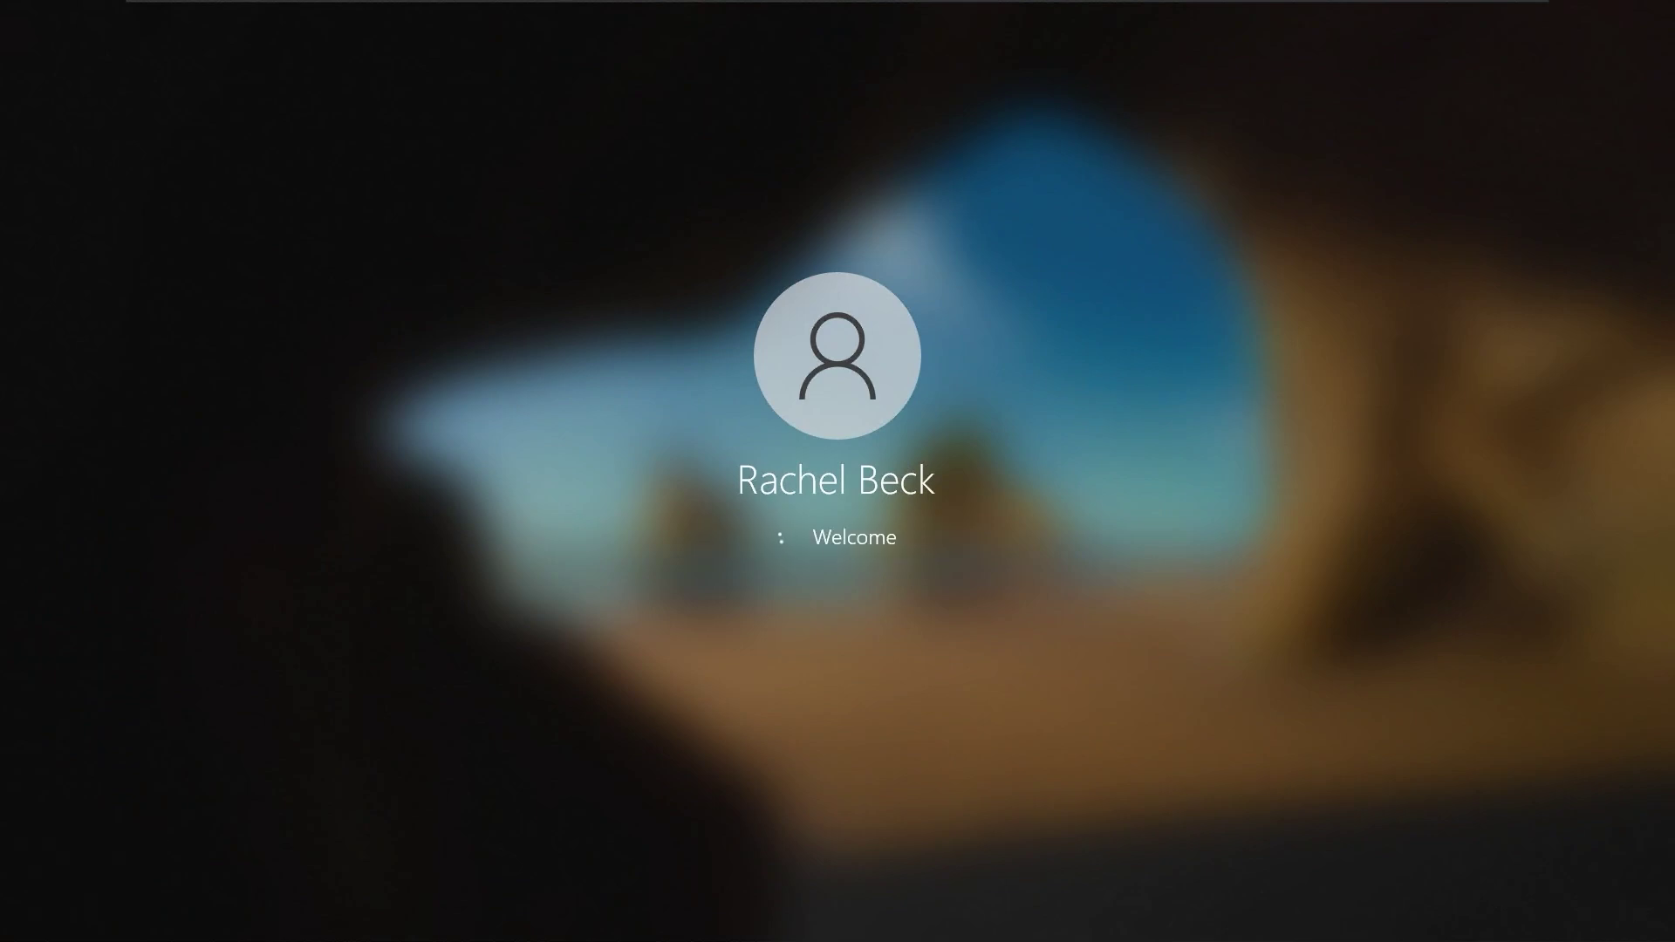
click(449, 925)
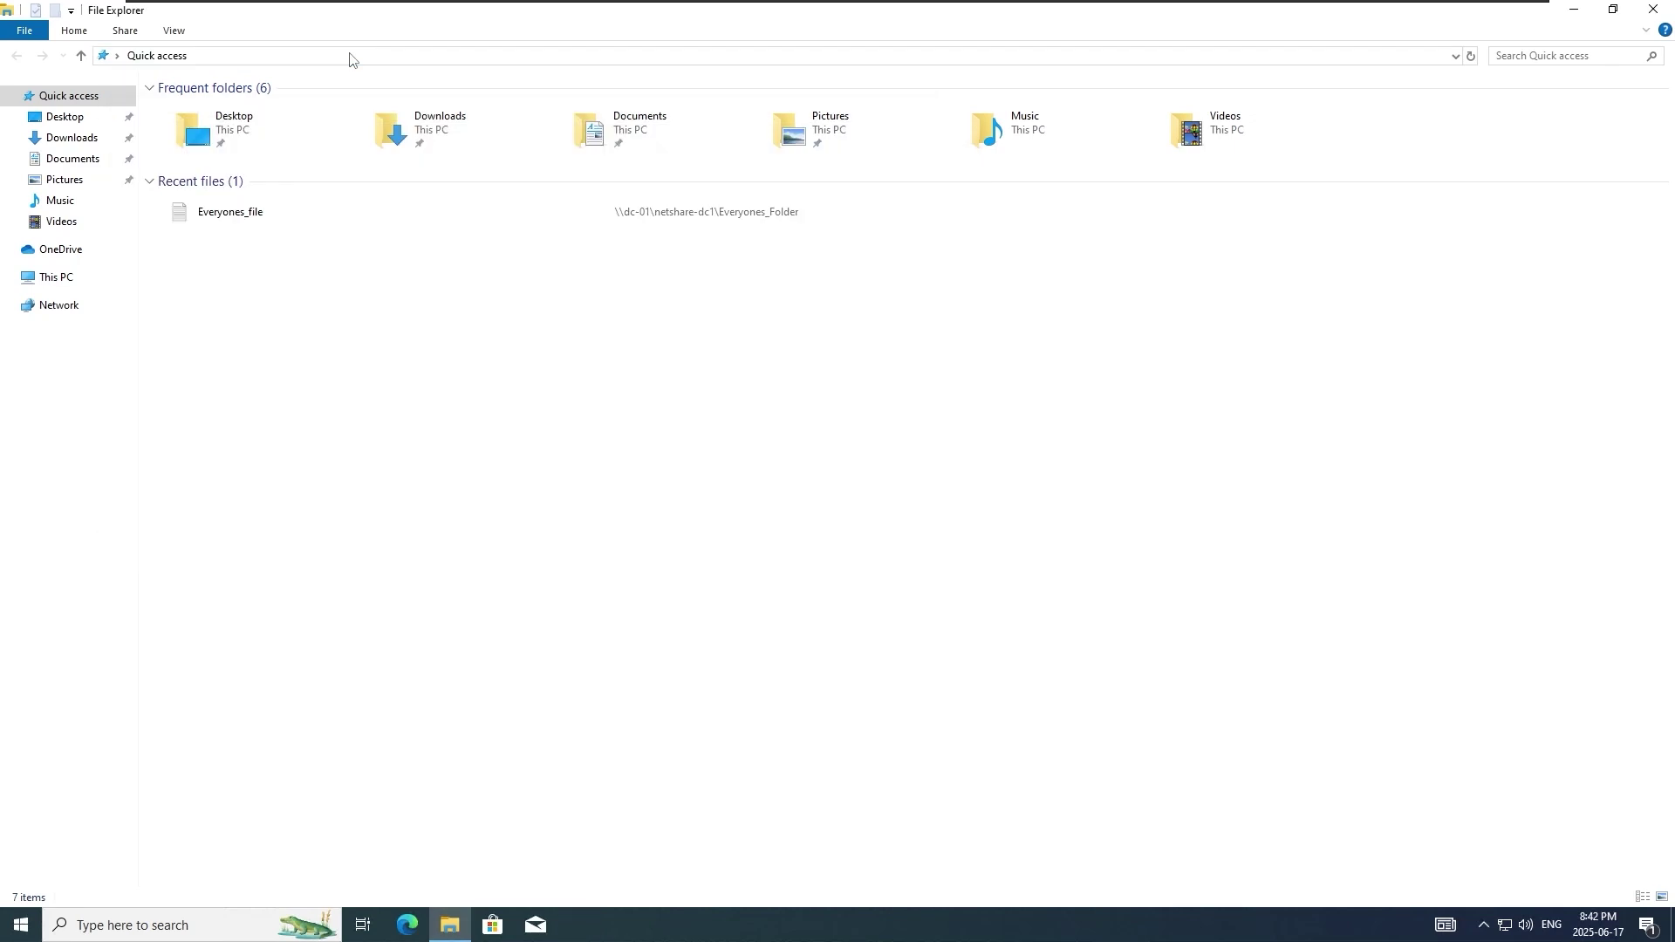
Browse to \\fs-01, find company_data denied, peek into netshare-fs1, and return to the share list
click(350, 56)
text(\\fs-01)
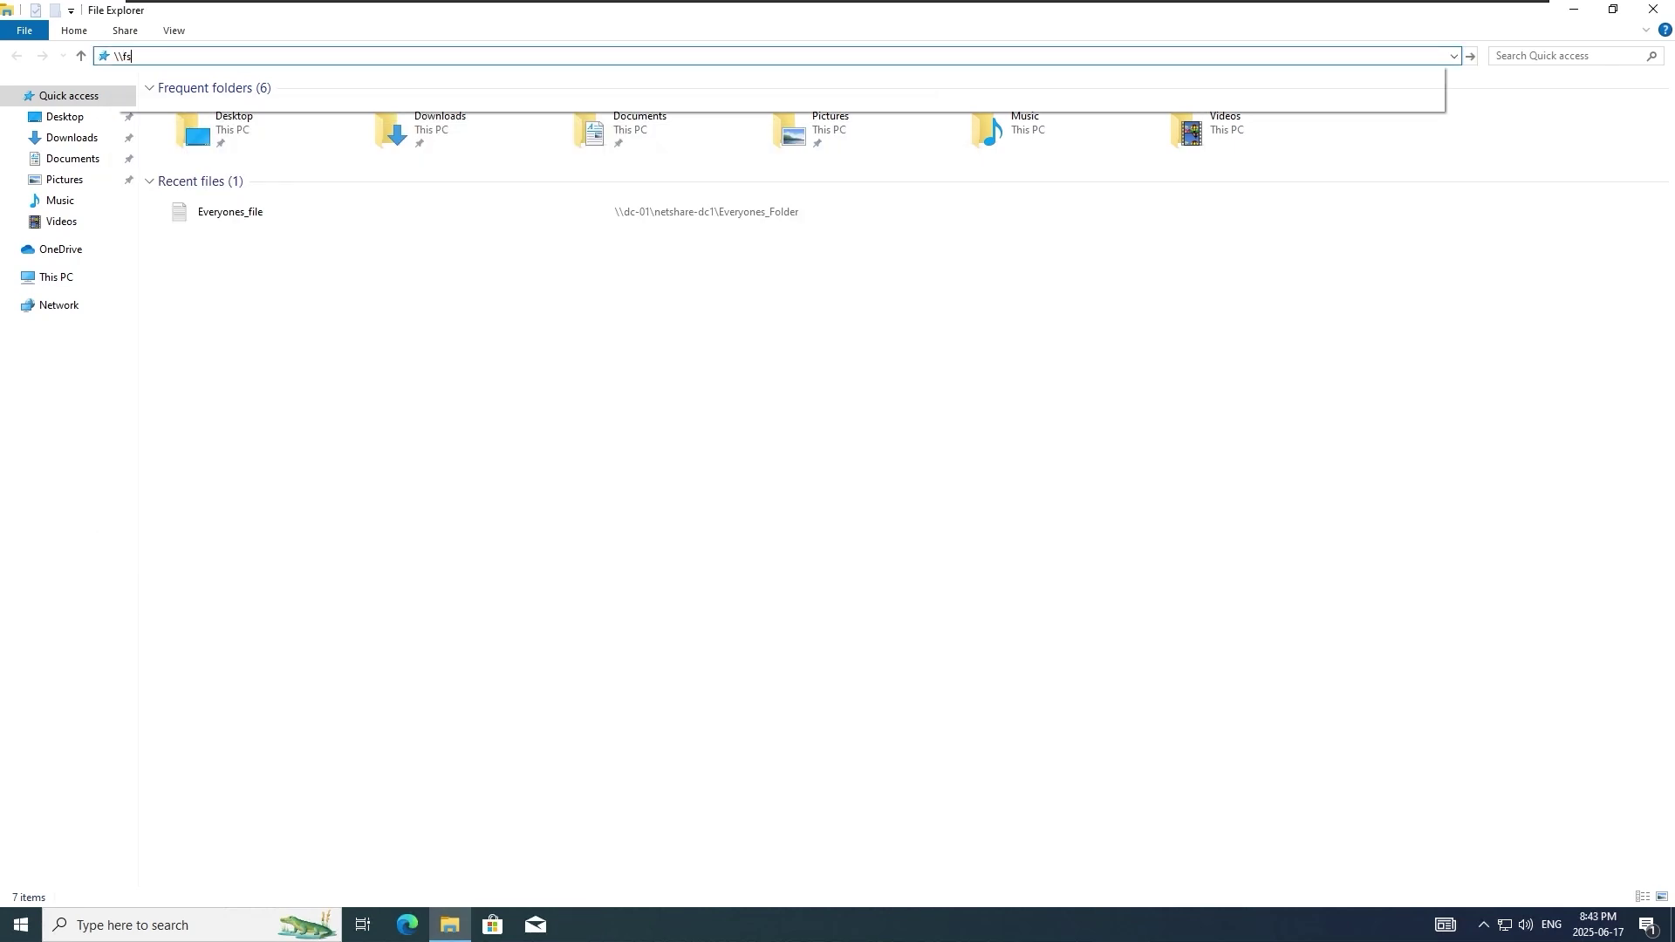
key(Return)
double_click(233, 98)
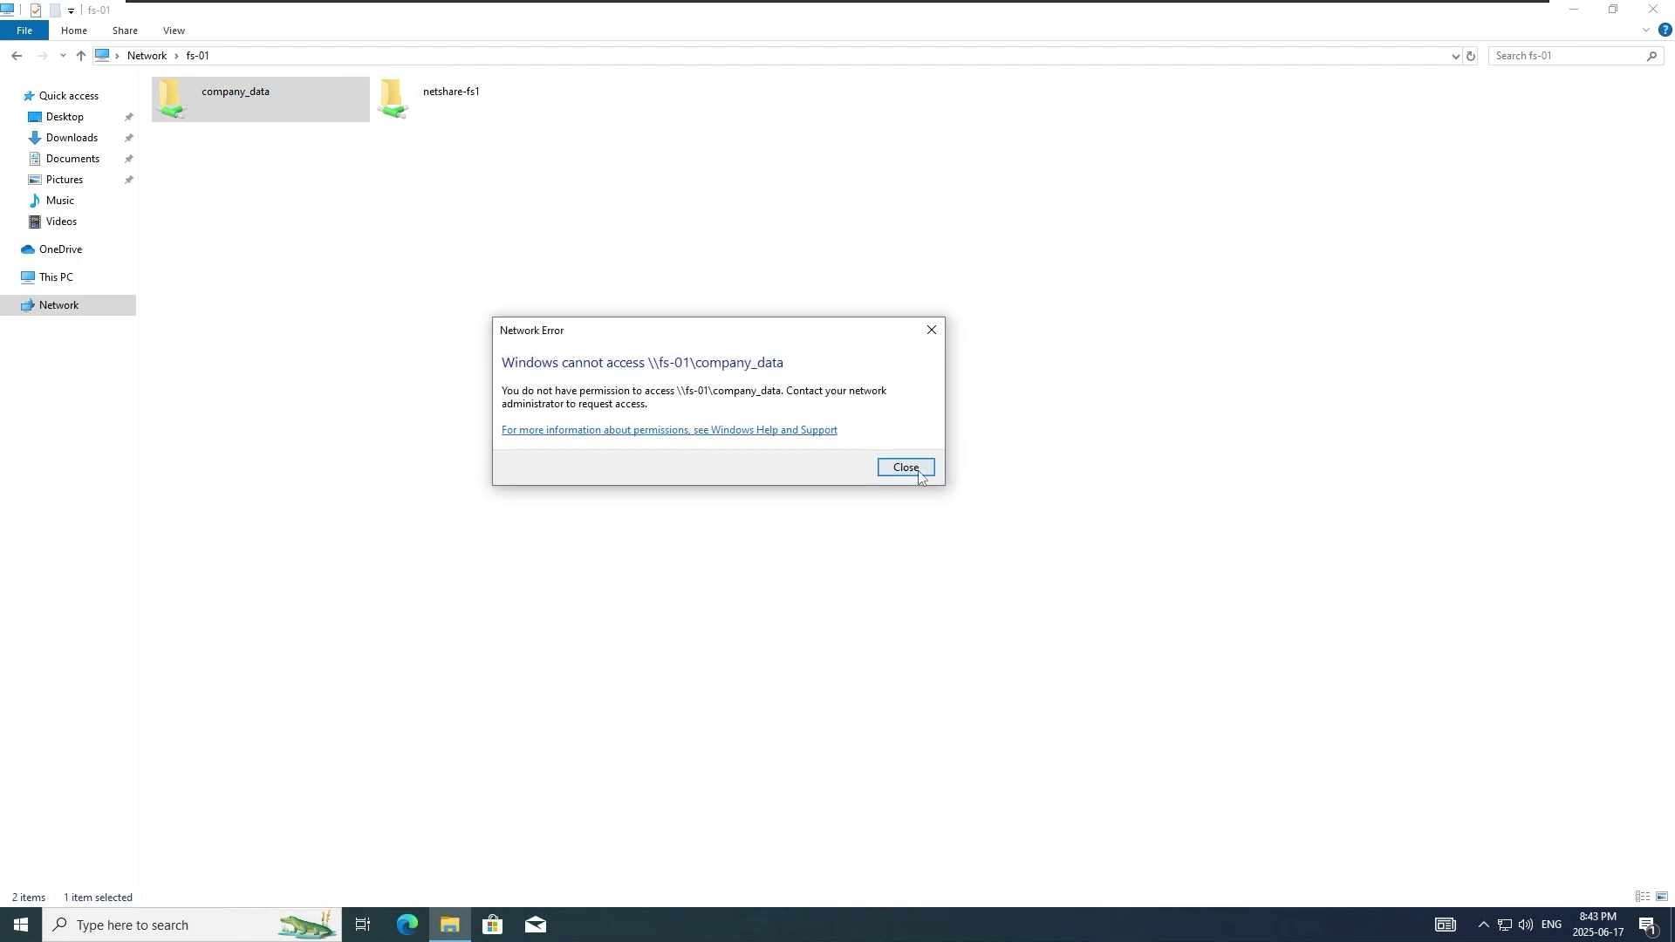
click(1014, 487)
double_click(479, 109)
click(24, 58)
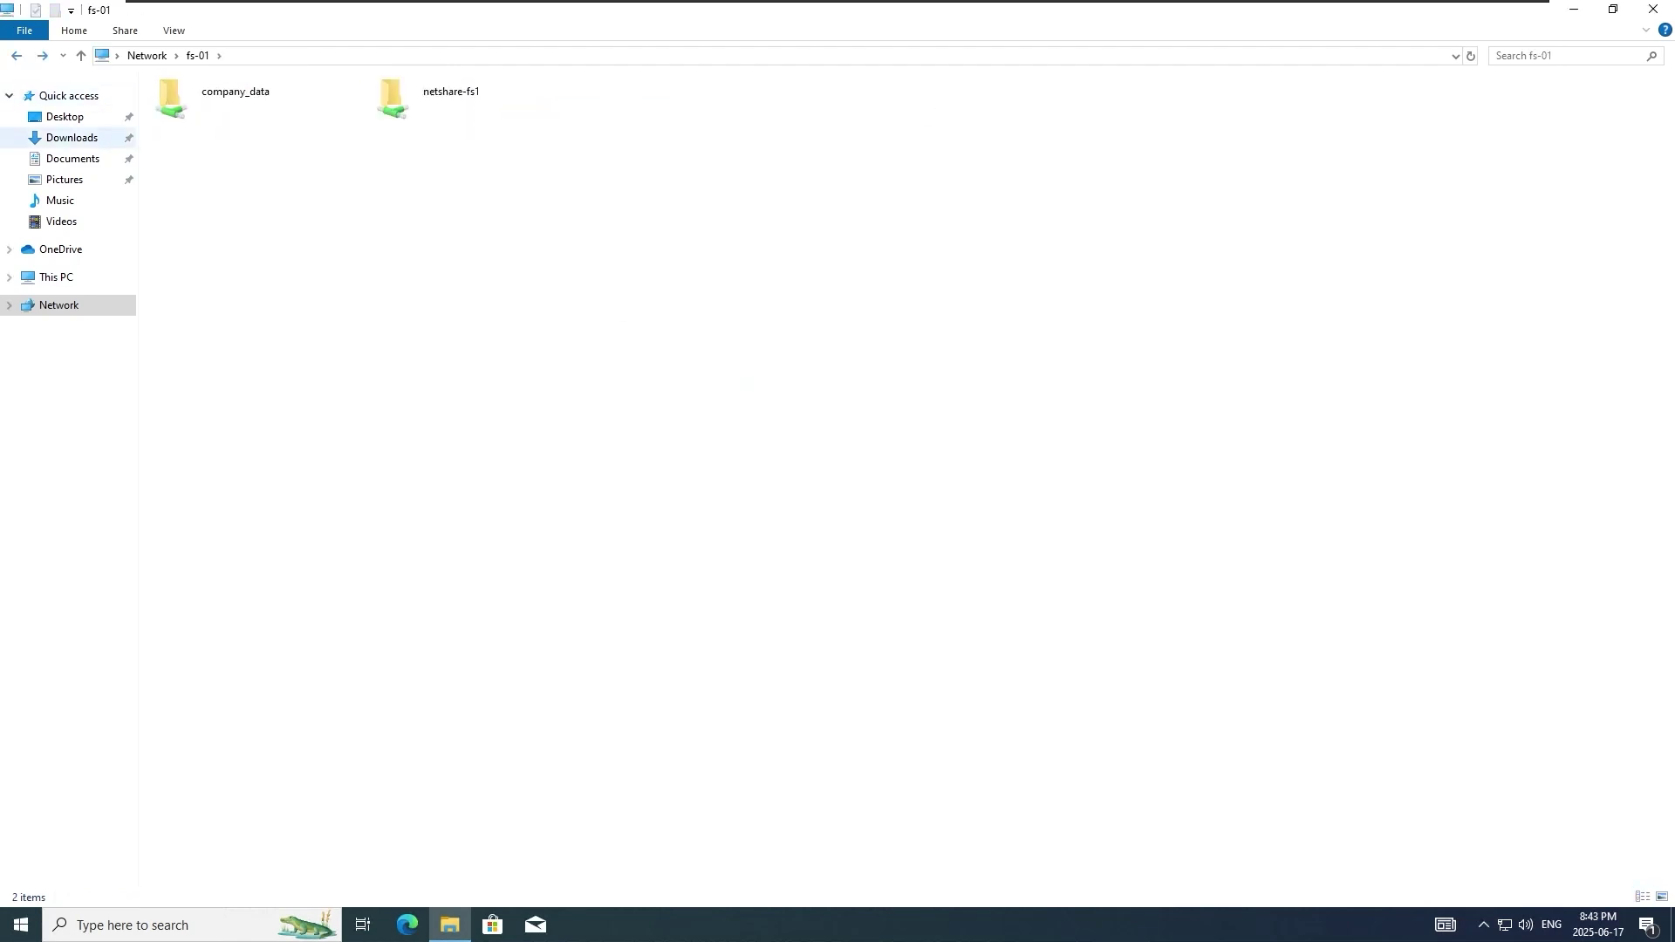
click(42, 56)
On fs-01, turn on Share this folder for Bruce_Folder in netshare-fs1
click(1030, 13)
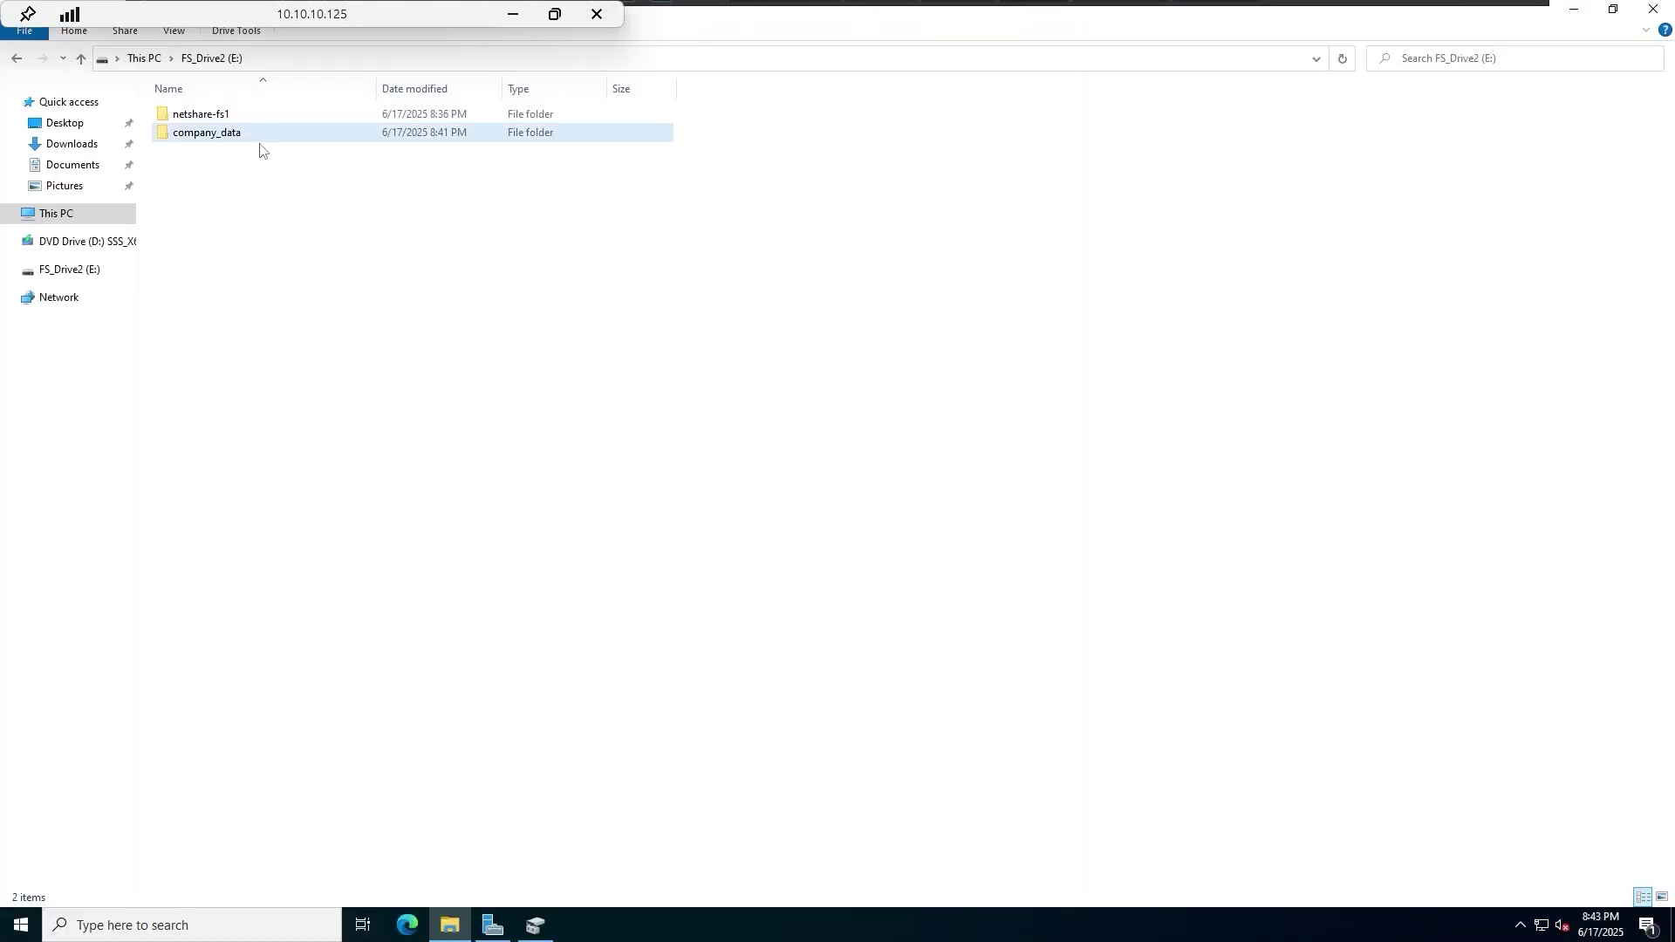
double_click(231, 115)
click(234, 118)
right_click(233, 120)
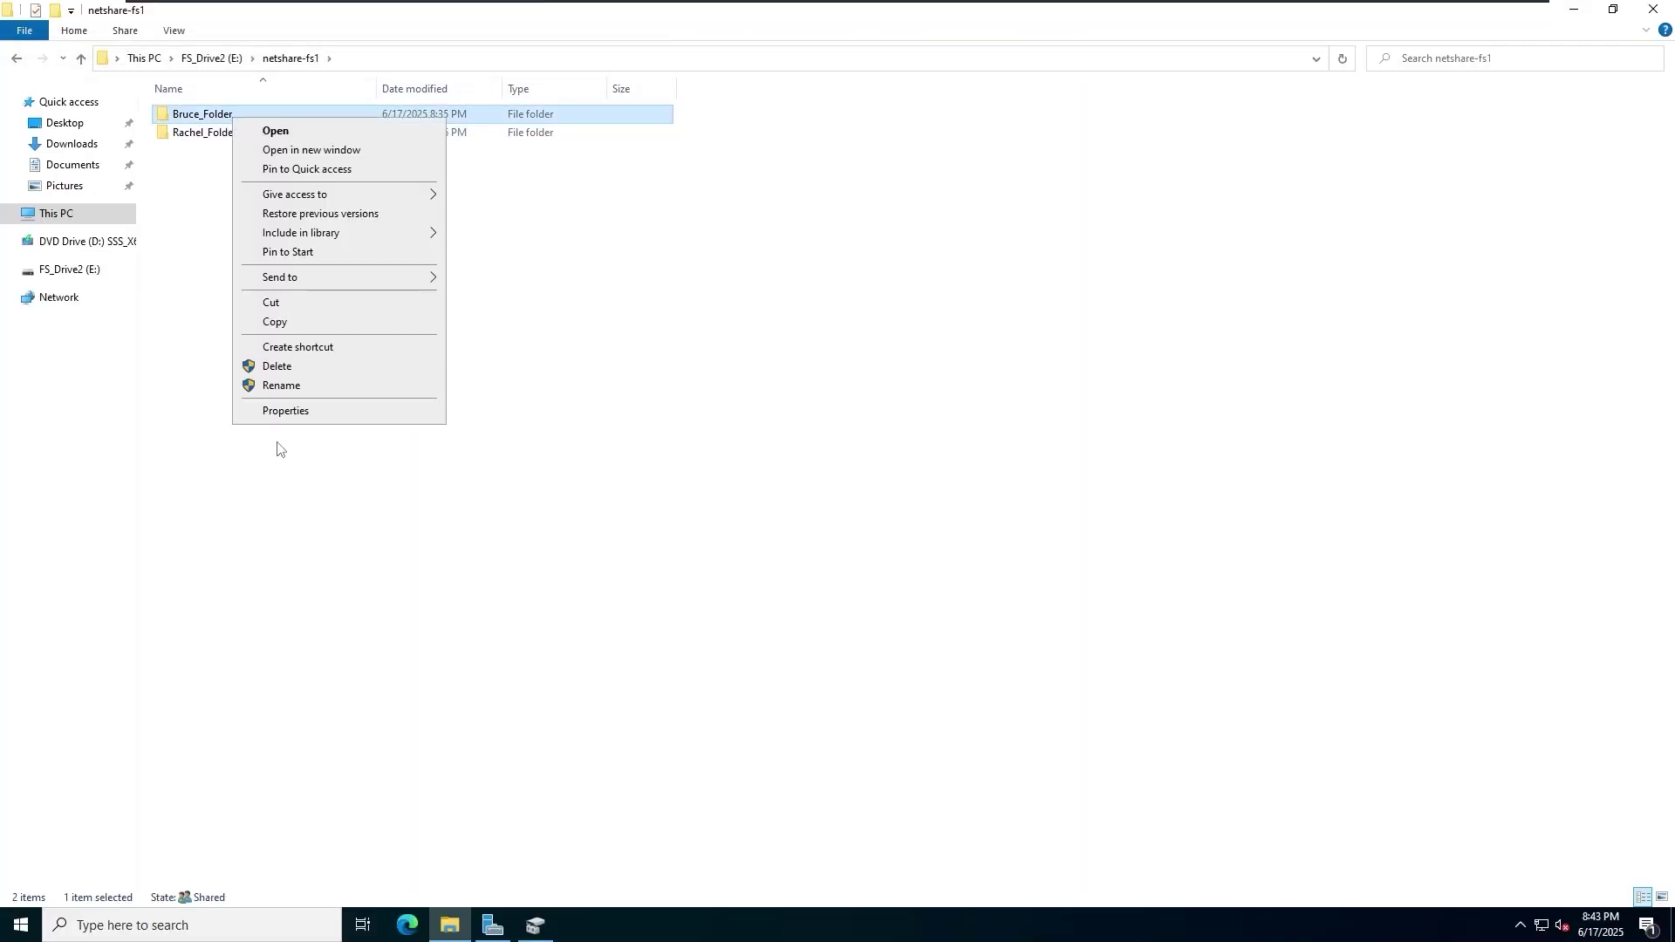
click(281, 413)
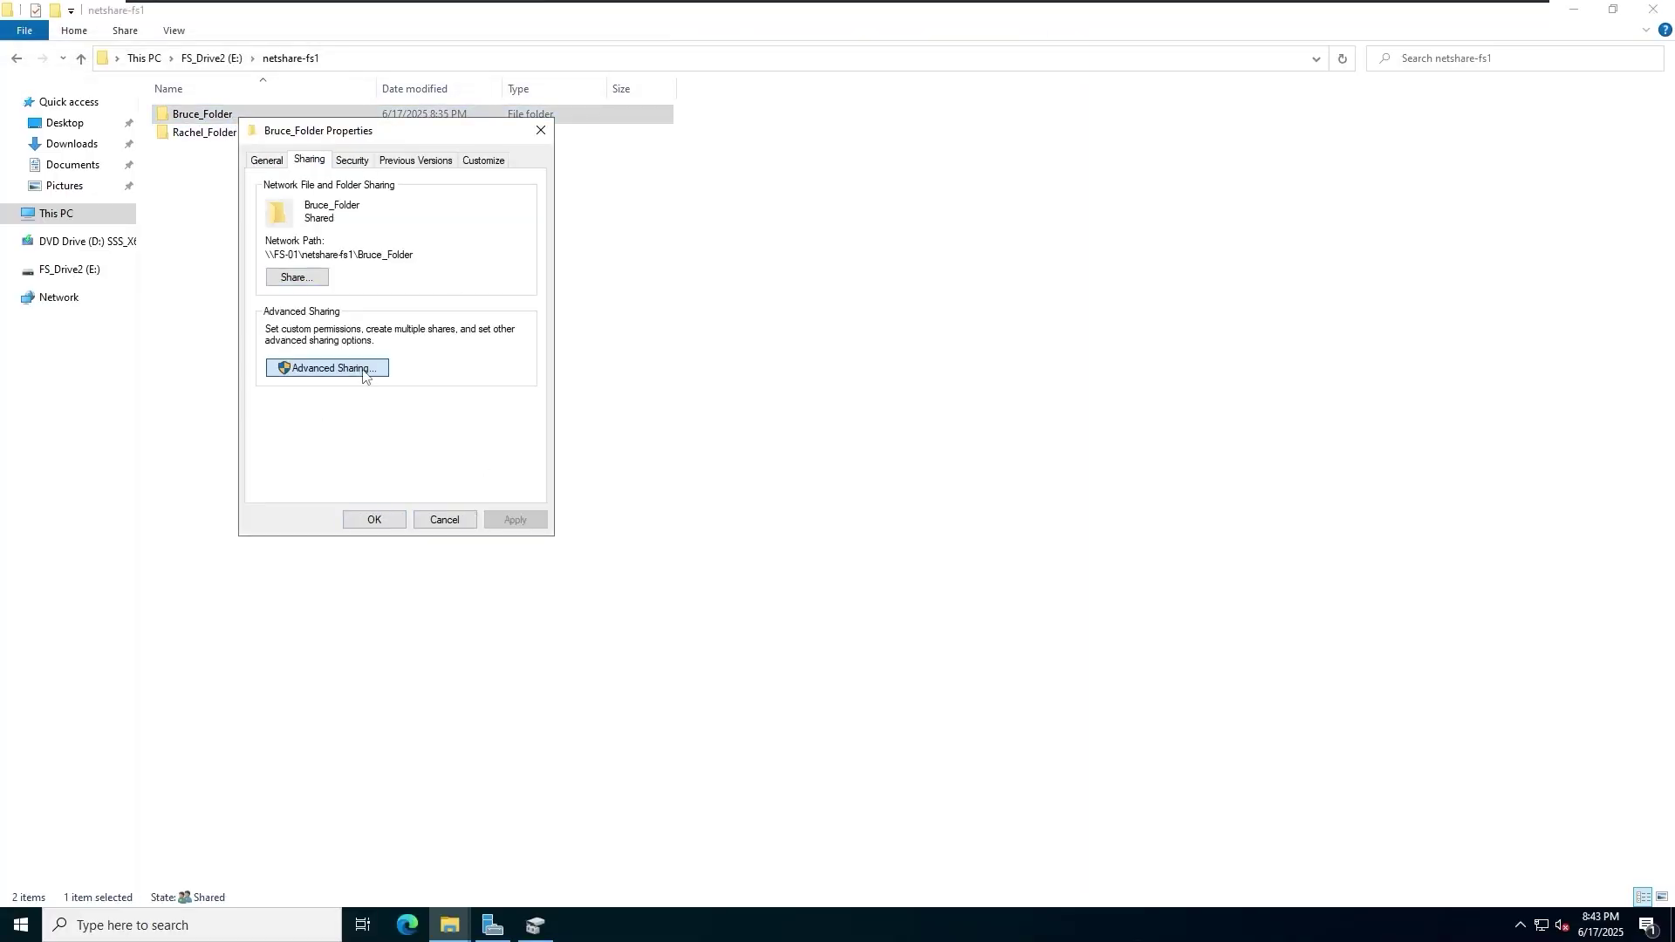
click(325, 368)
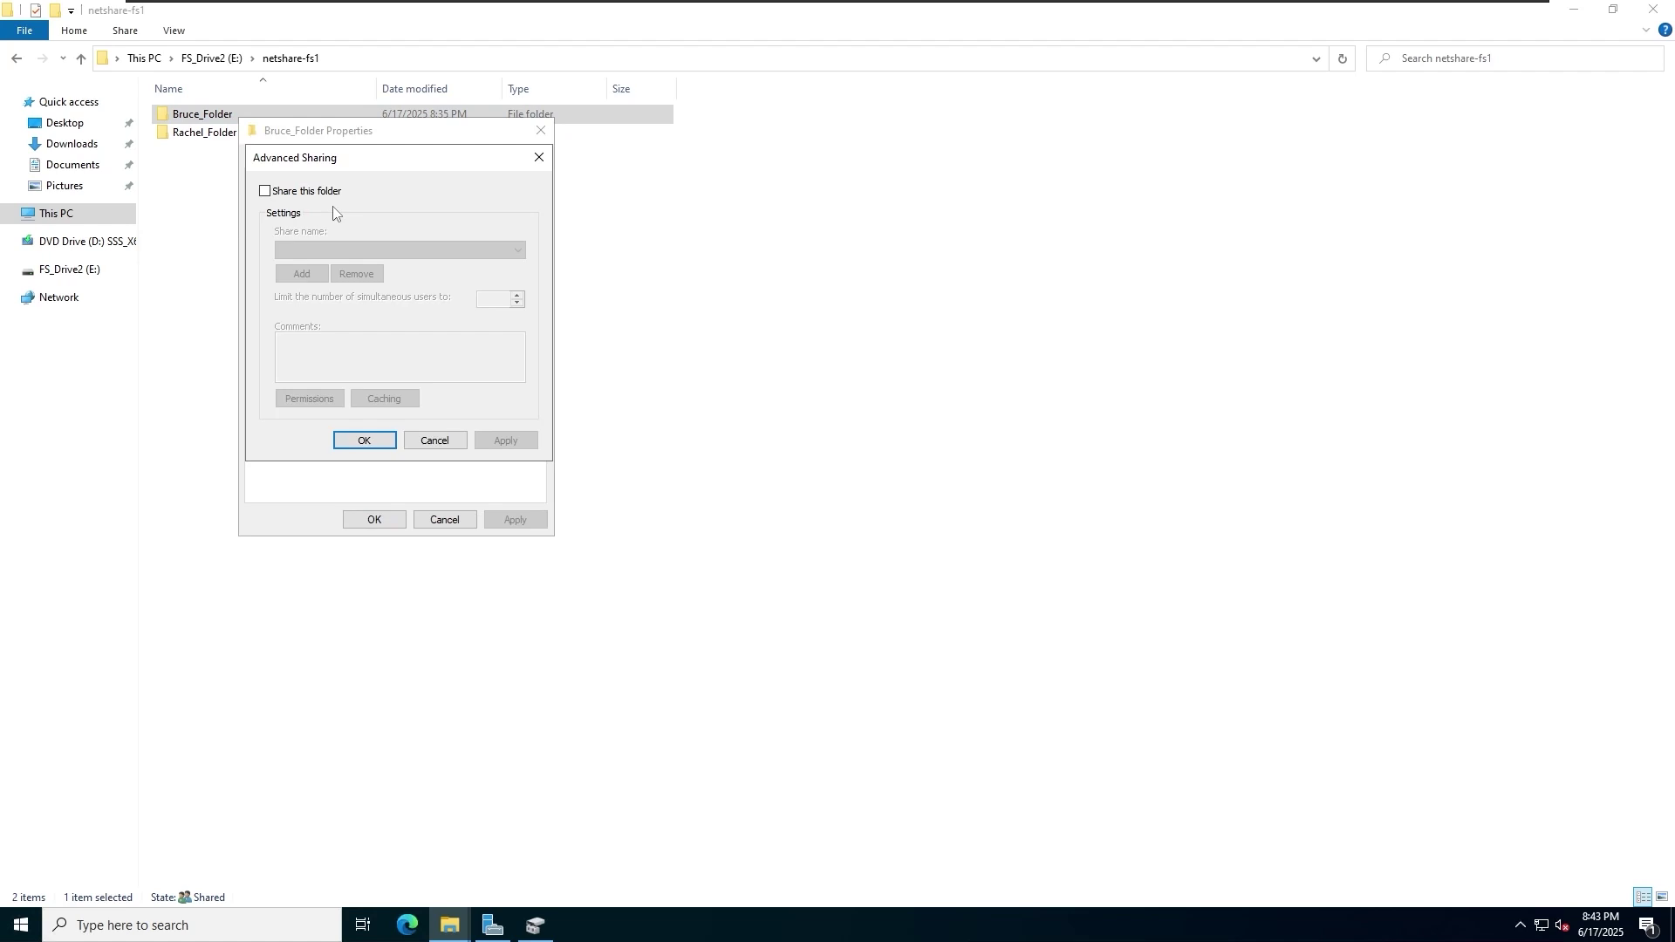
click(265, 191)
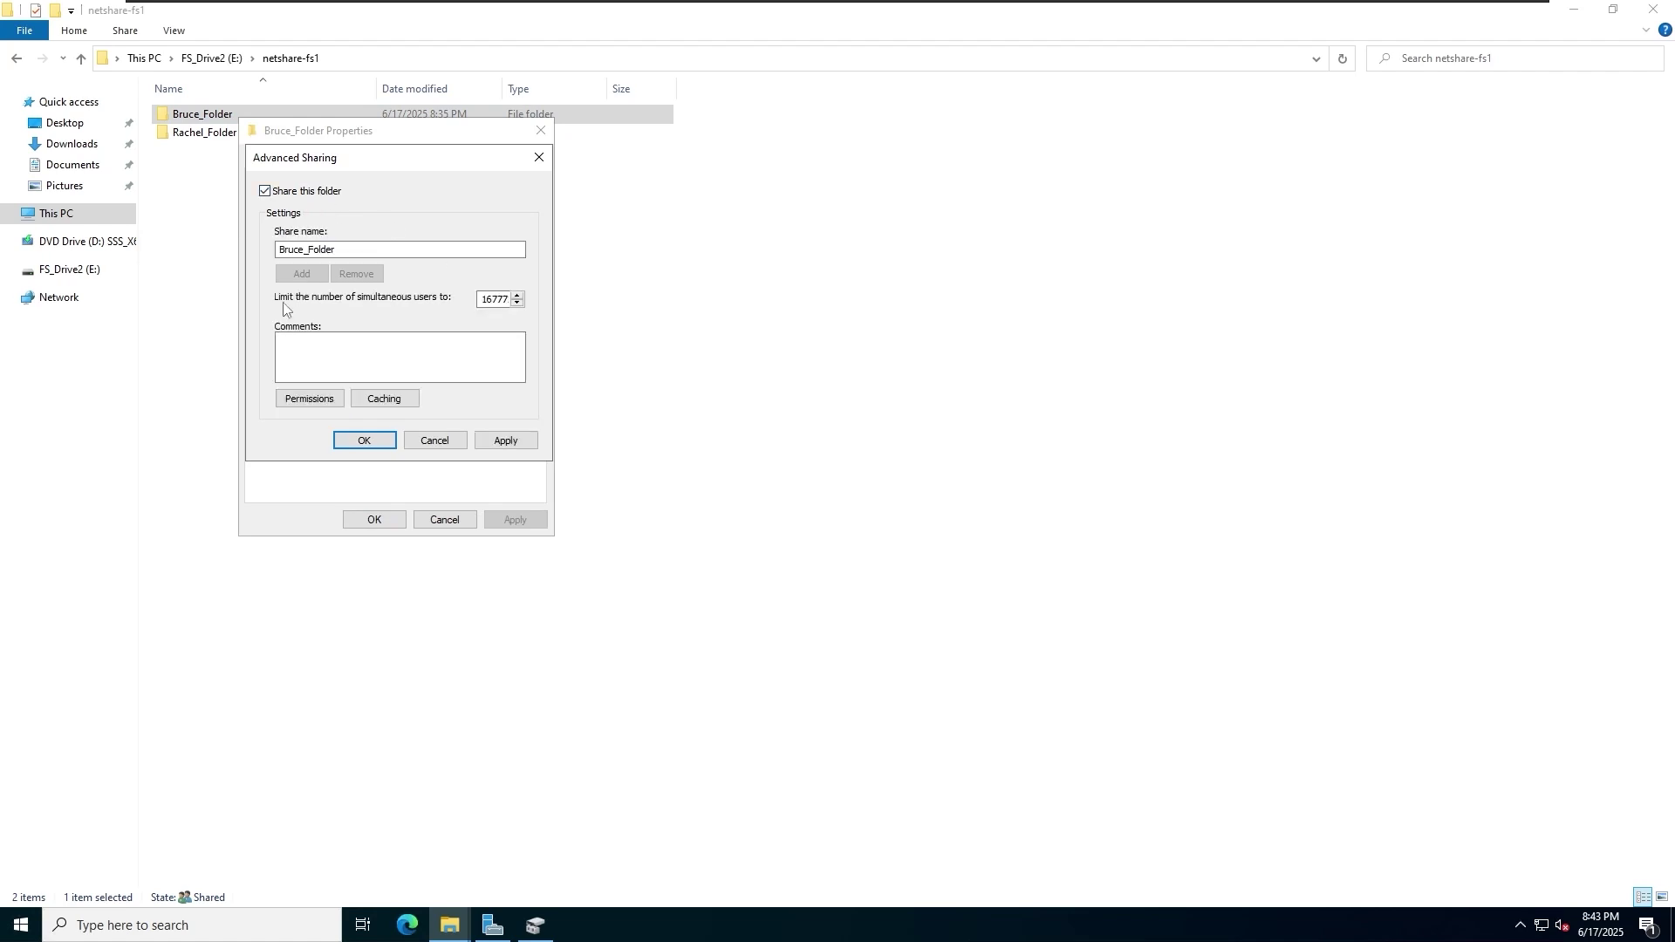
Add Share-Bruce to Bruce_Folder's share permissions and apply
click(302, 399)
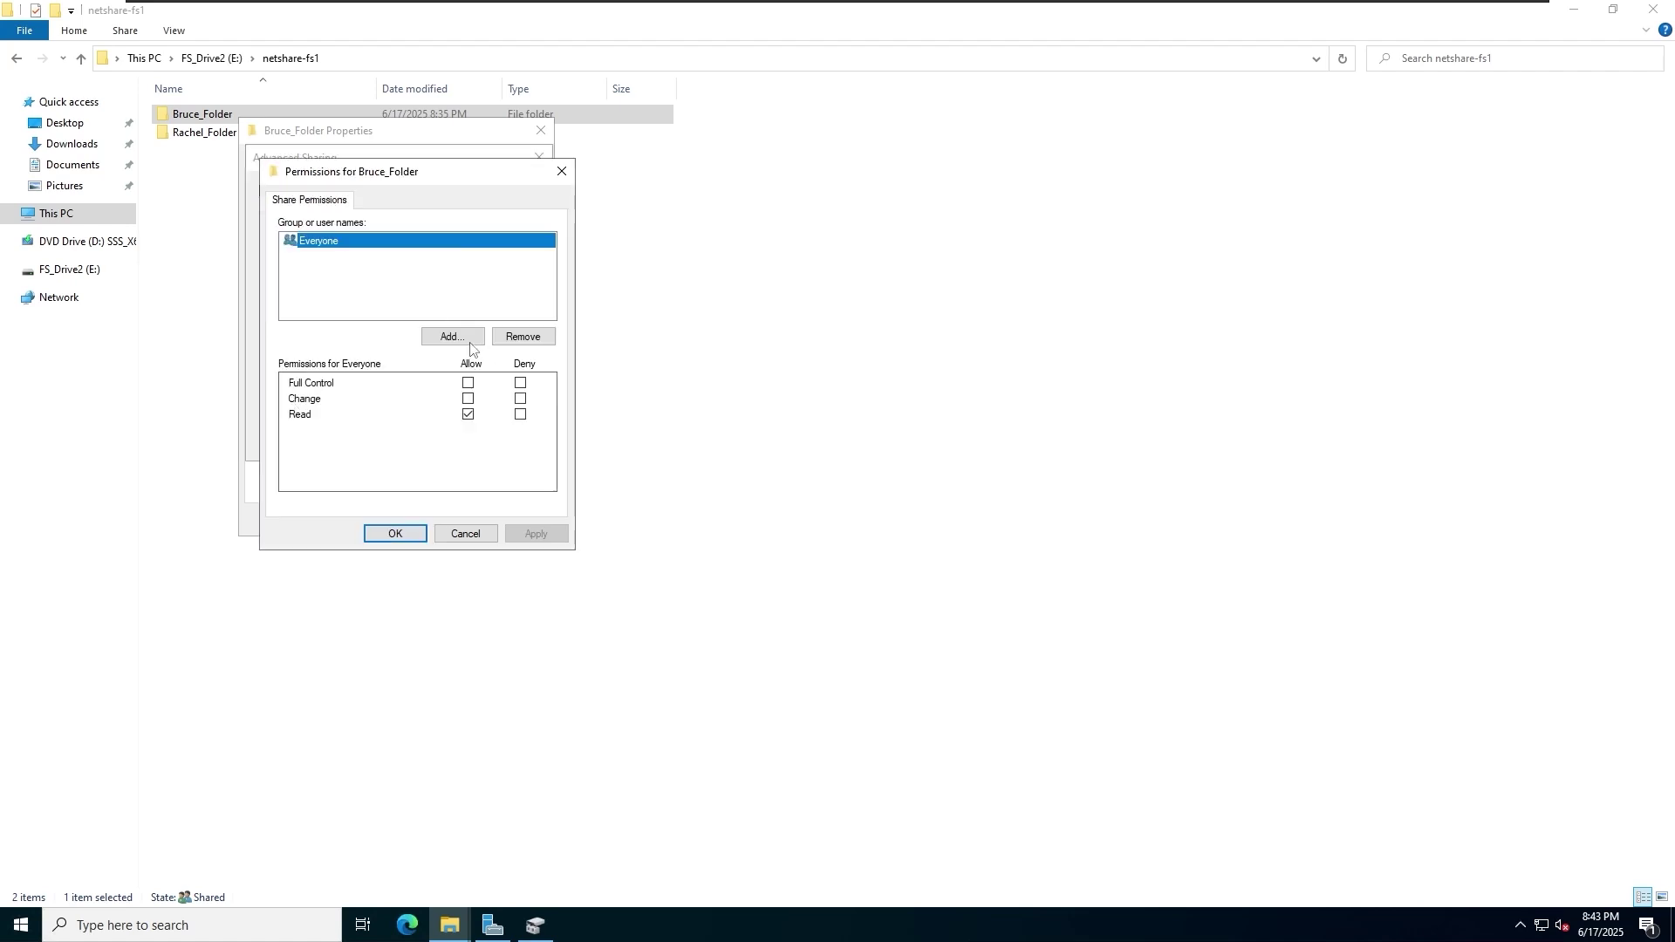
click(465, 339)
text(share-b)
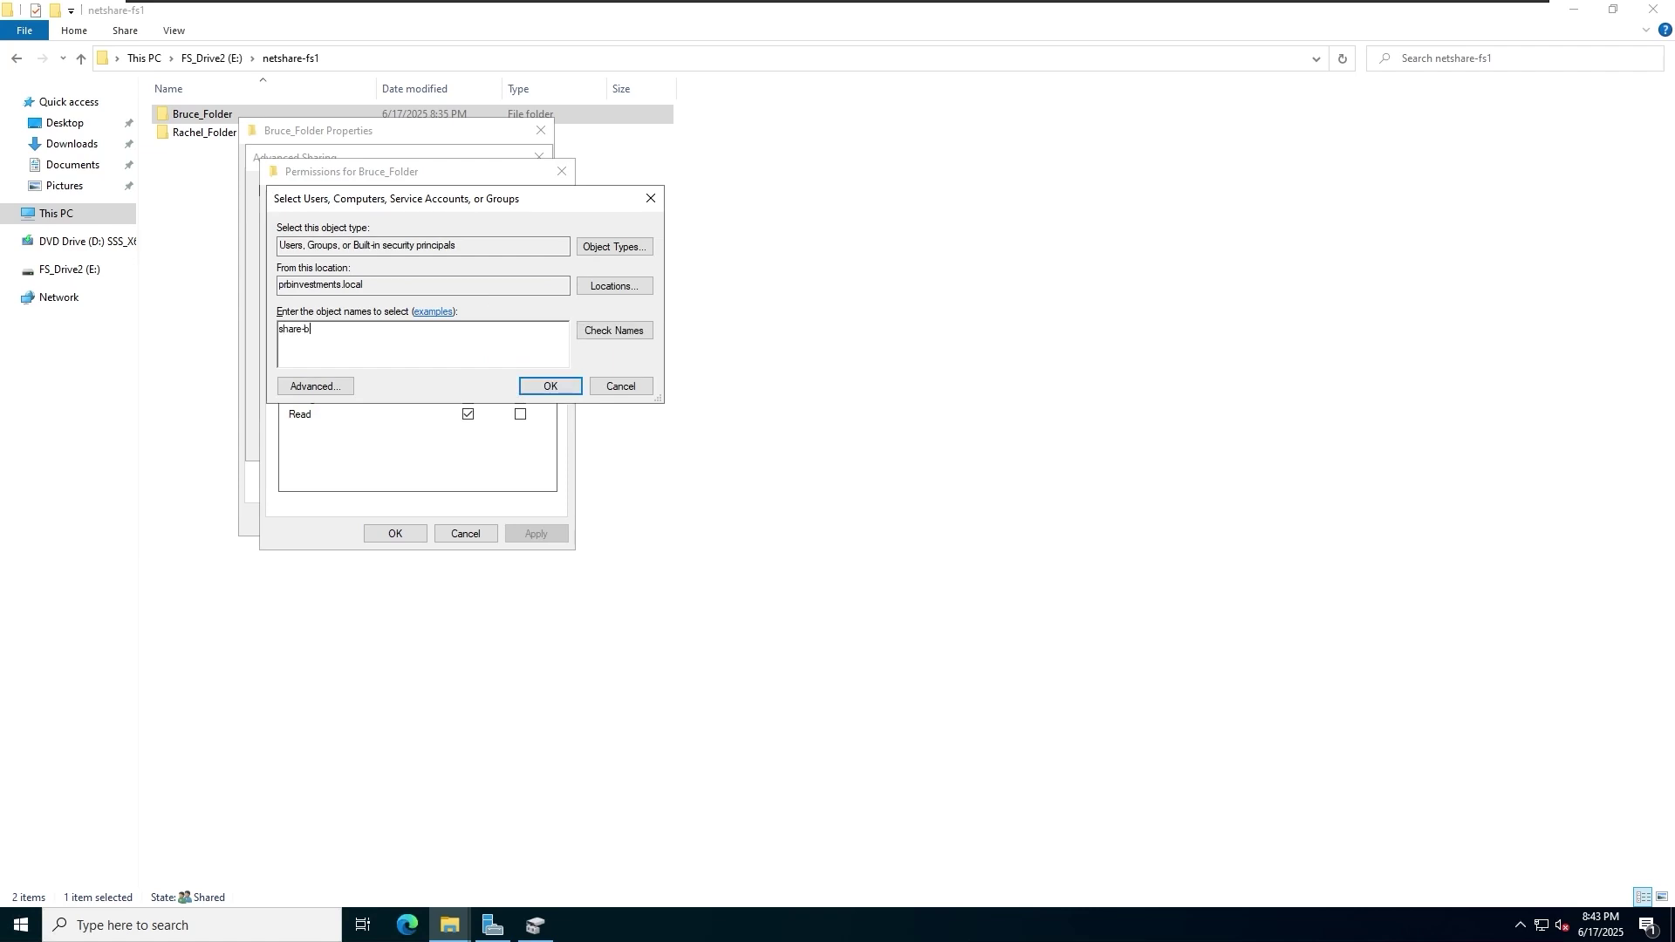
text(ru)
key(Return)
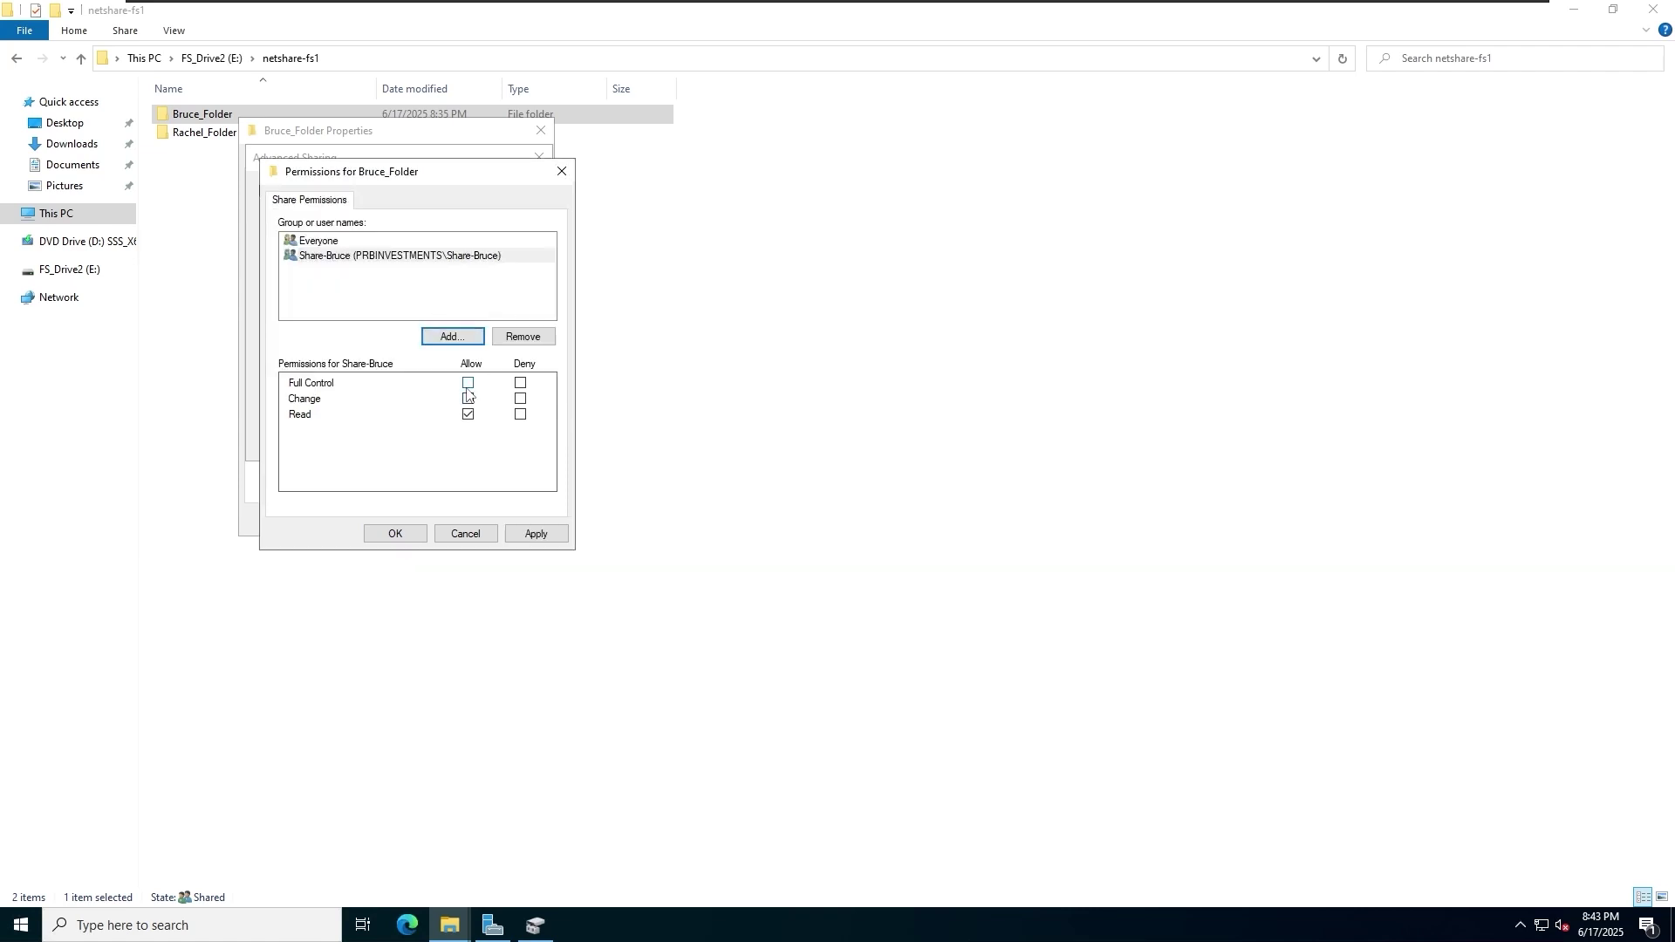
click(538, 534)
Add a second user account with Read denied, accept the deny warning, and close all dialogs
click(452, 336)
text(b)
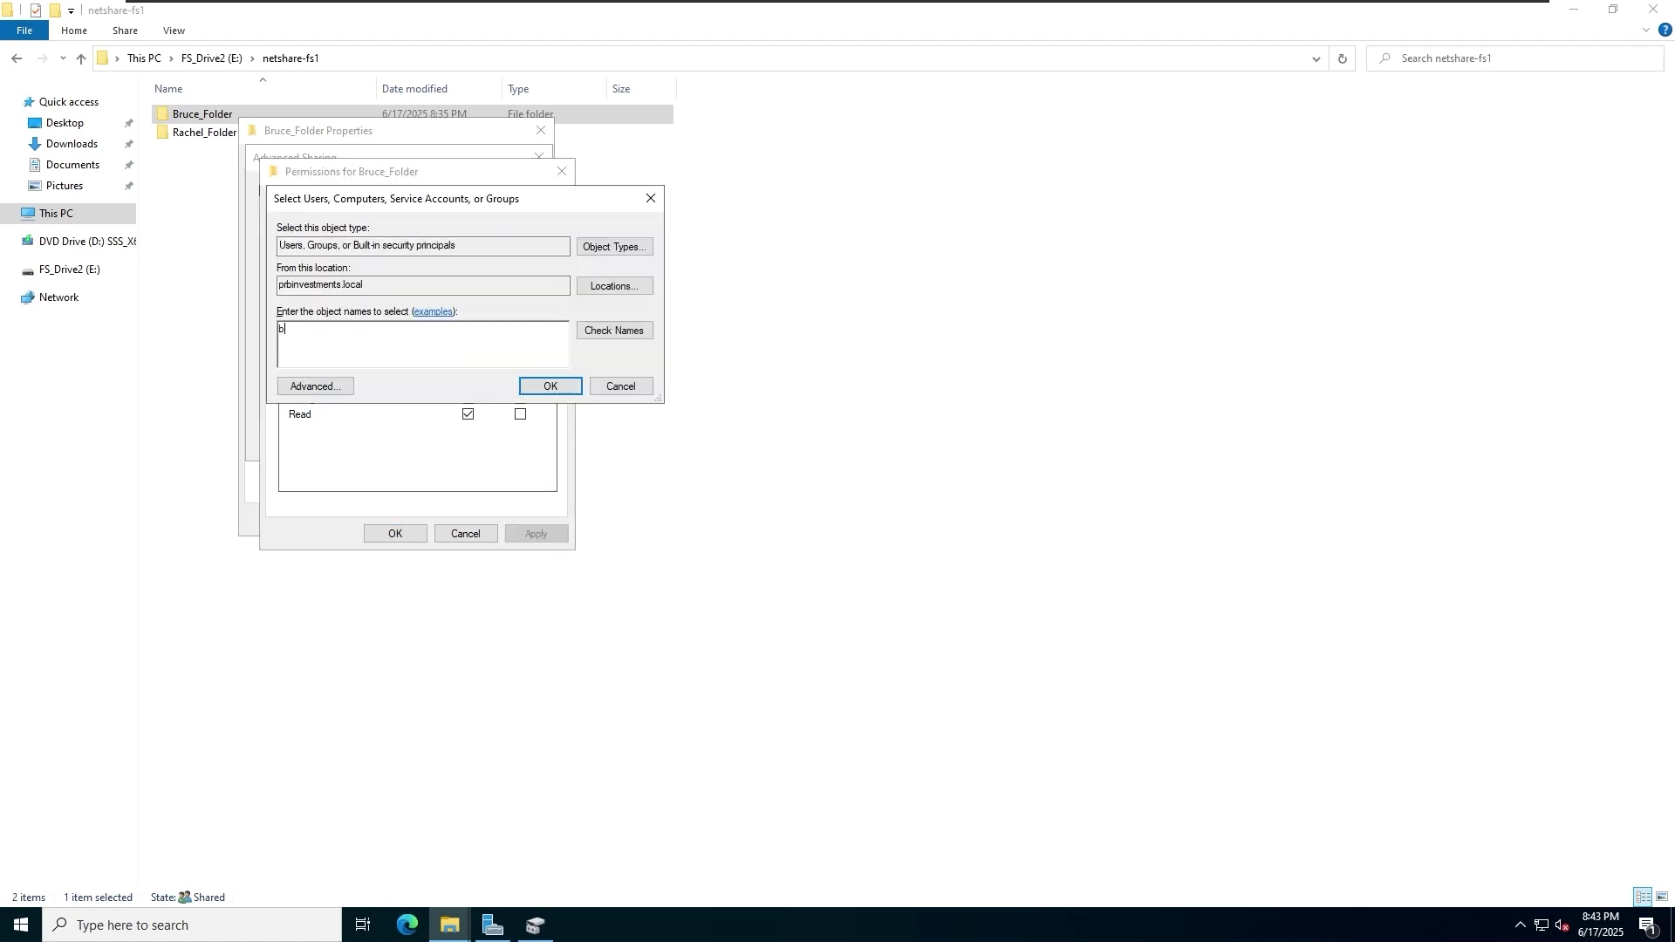
text(achel)
key(Return)
click(459, 294)
click(521, 415)
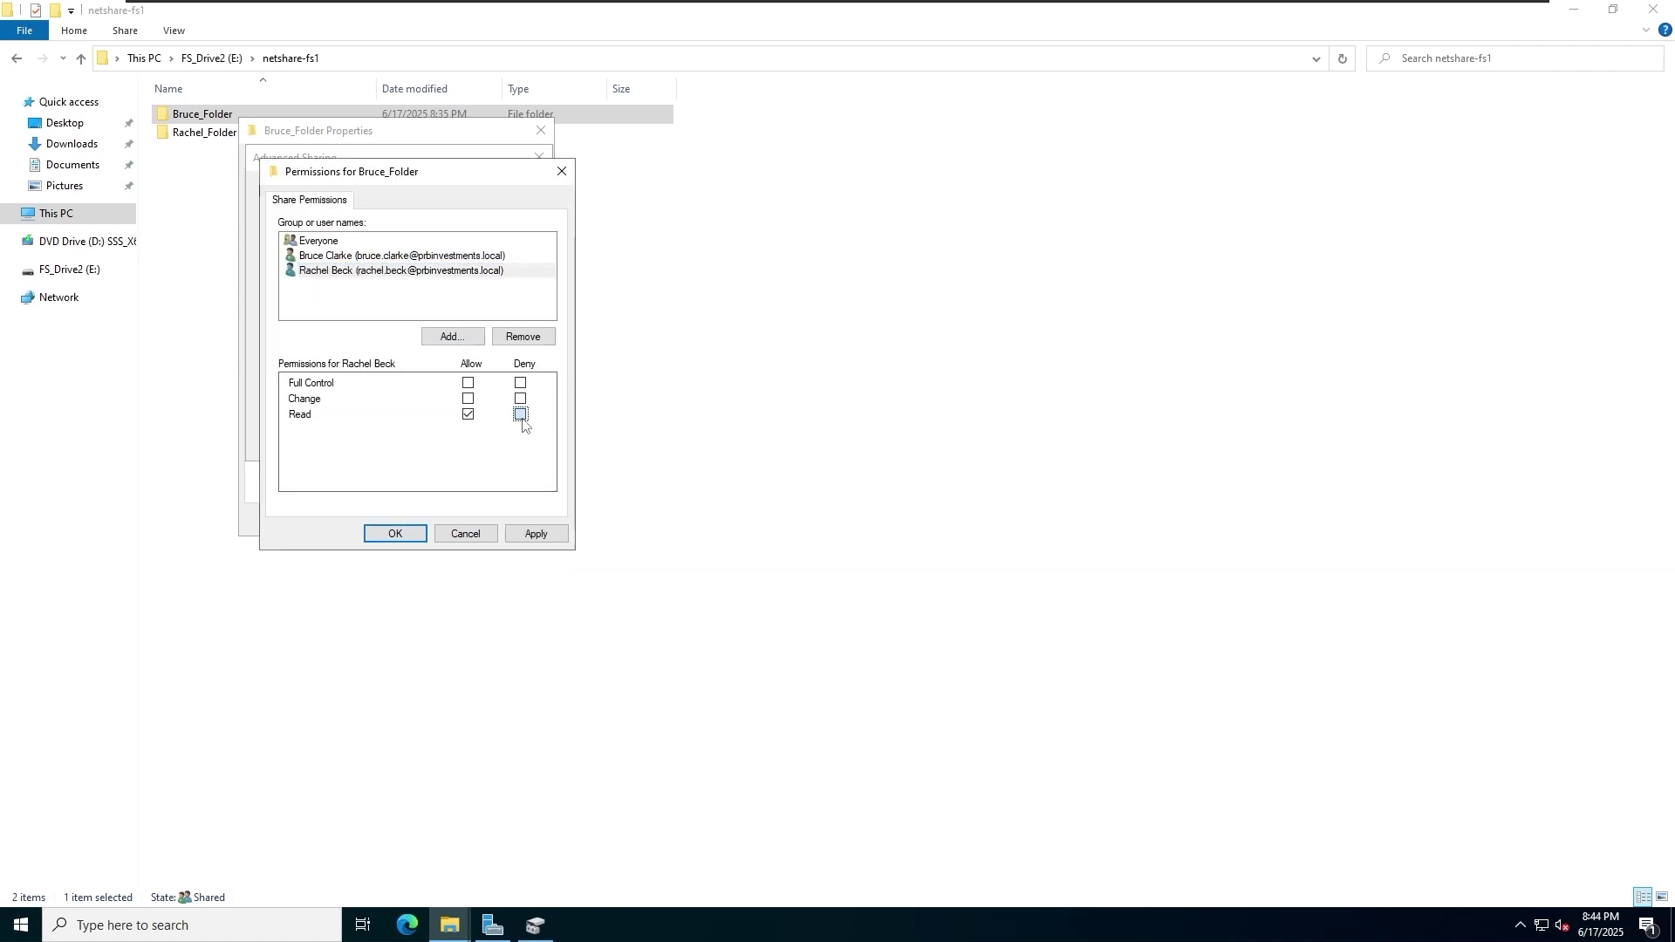
click(536, 534)
click(903, 546)
click(396, 534)
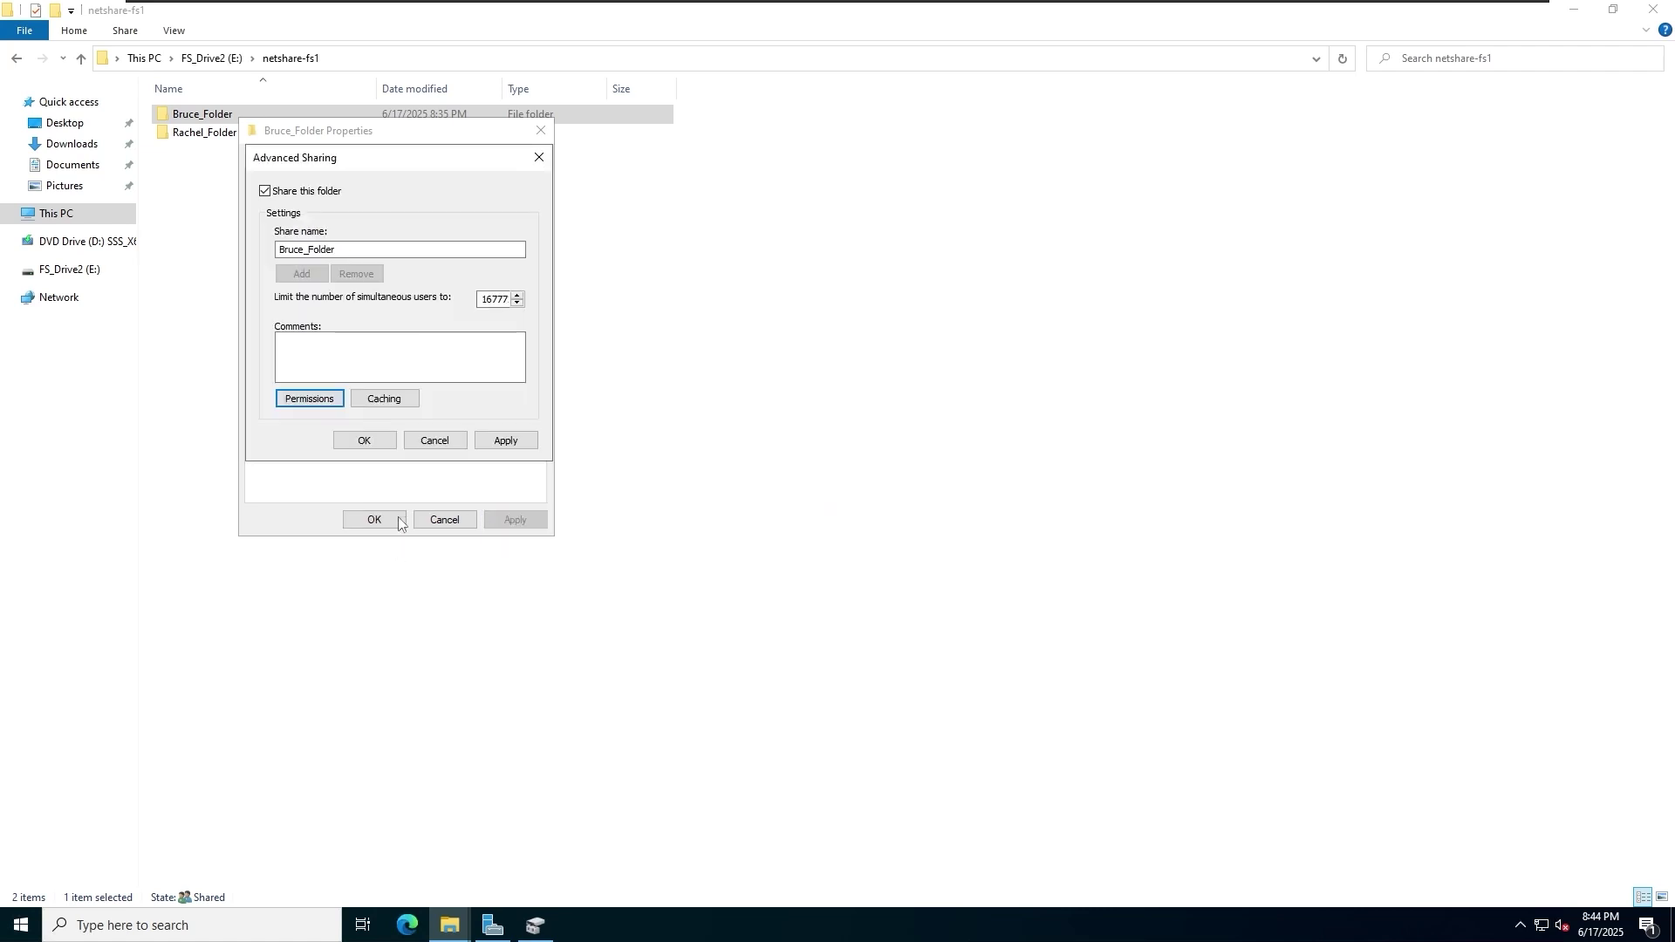
click(380, 441)
click(374, 520)
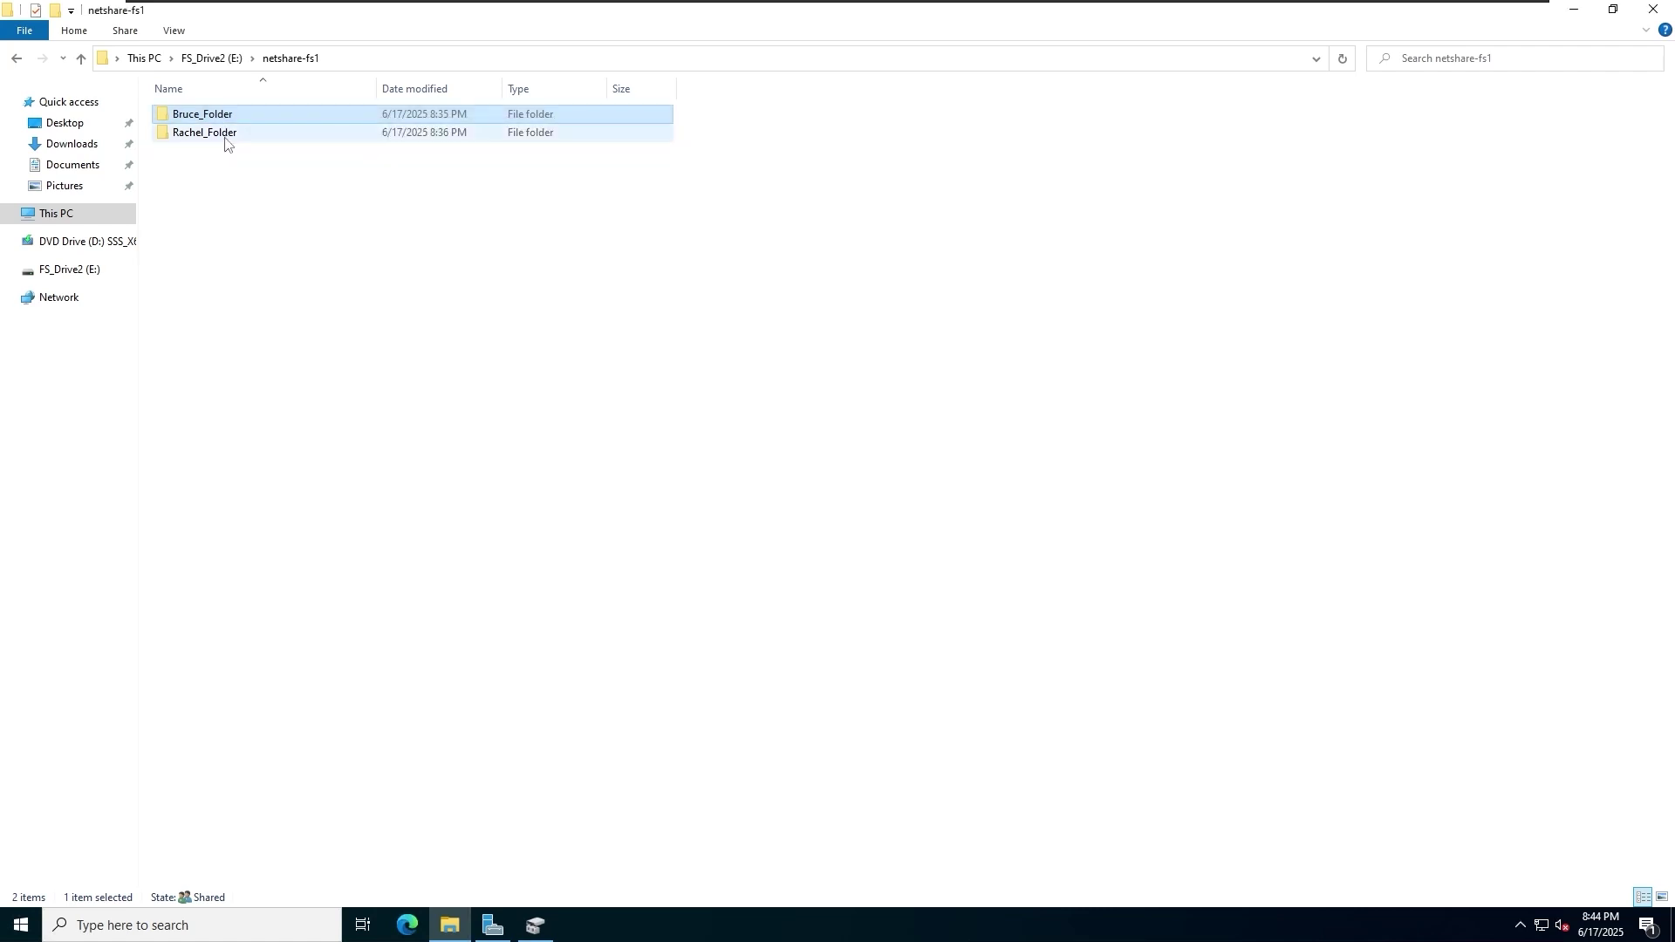
Turn on Share this folder for Rachel_Folder
right_click(225, 136)
click(278, 431)
click(307, 177)
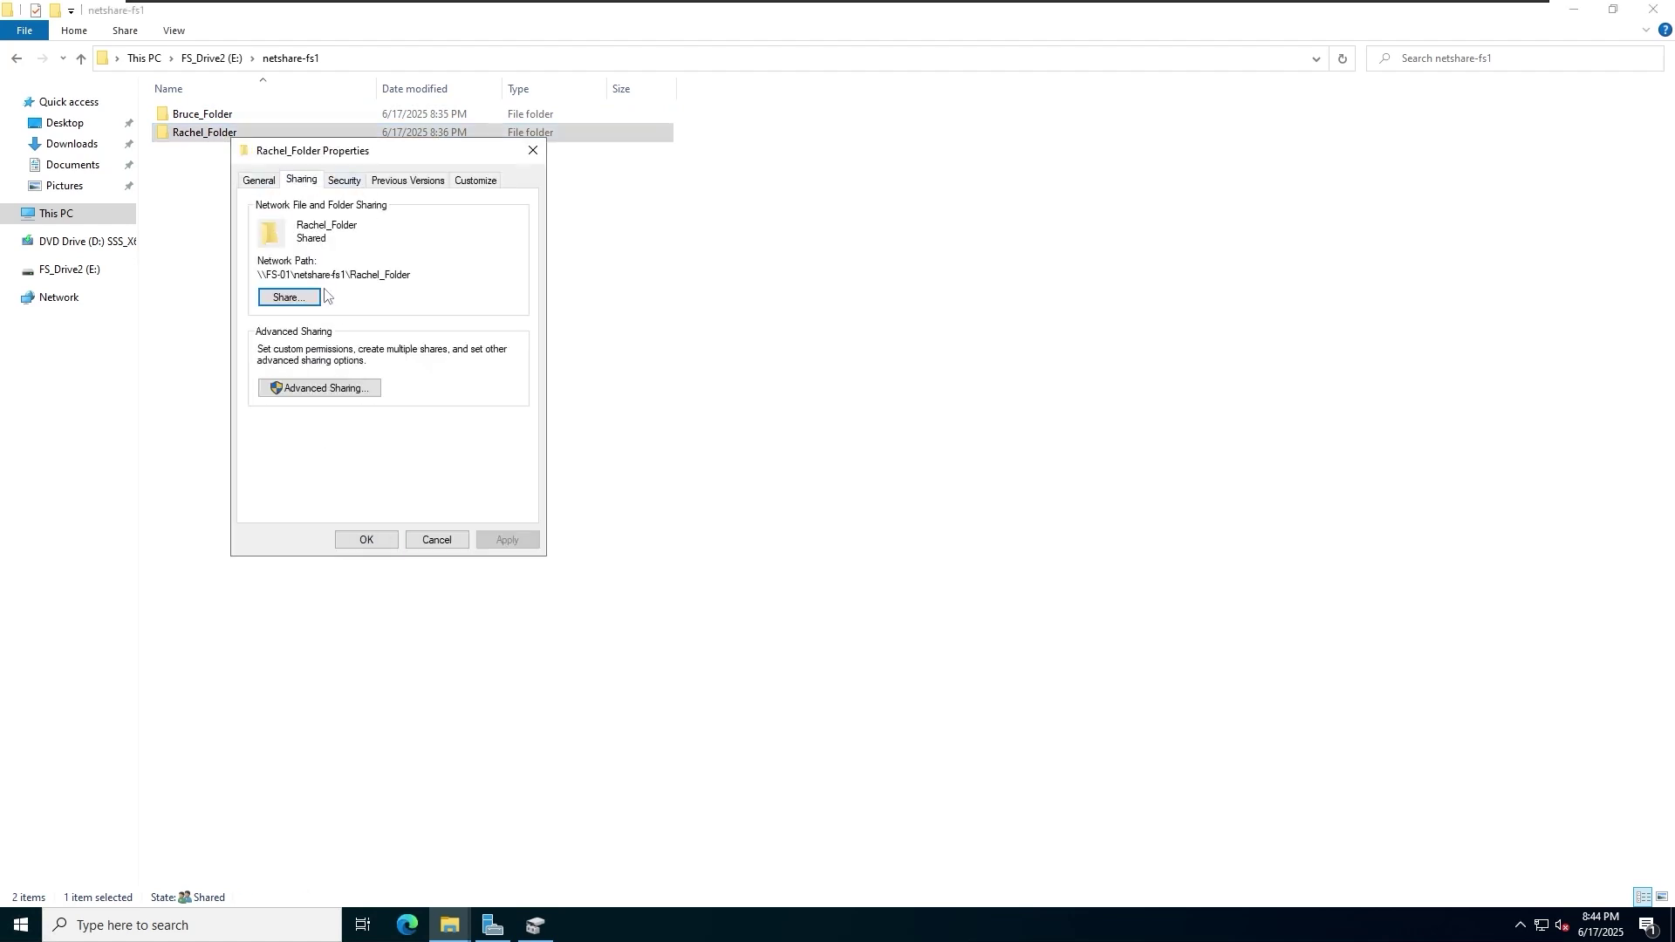
click(319, 395)
click(291, 211)
Add the Rachel_Folder user to the share permissions with Full Control
click(301, 419)
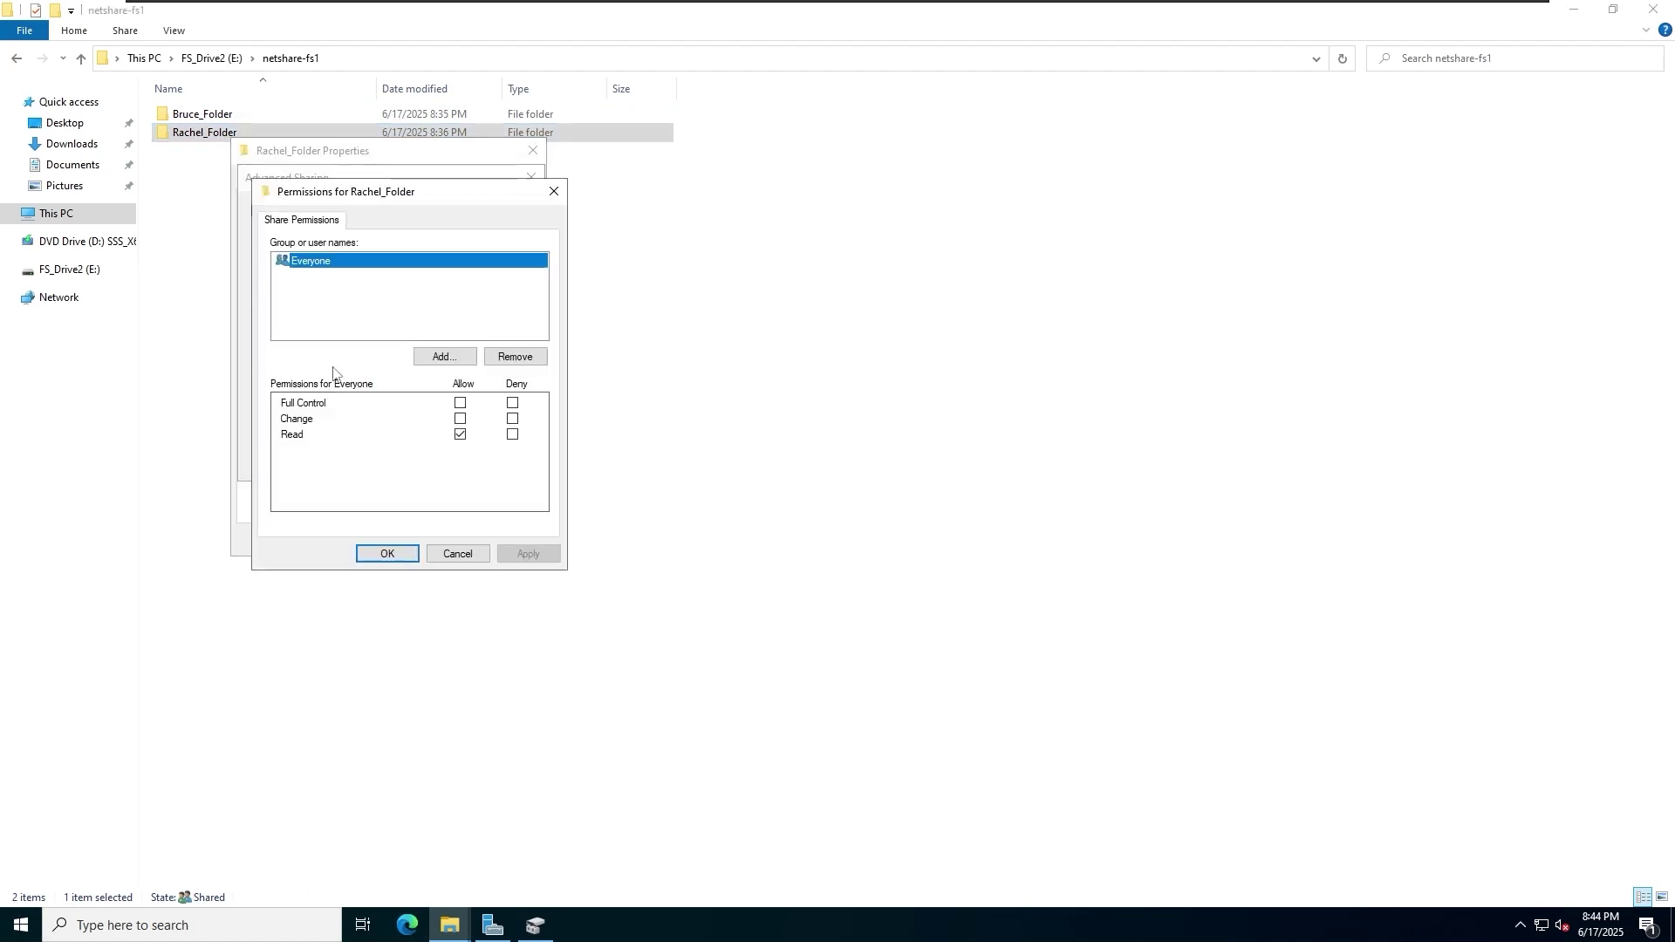
click(441, 358)
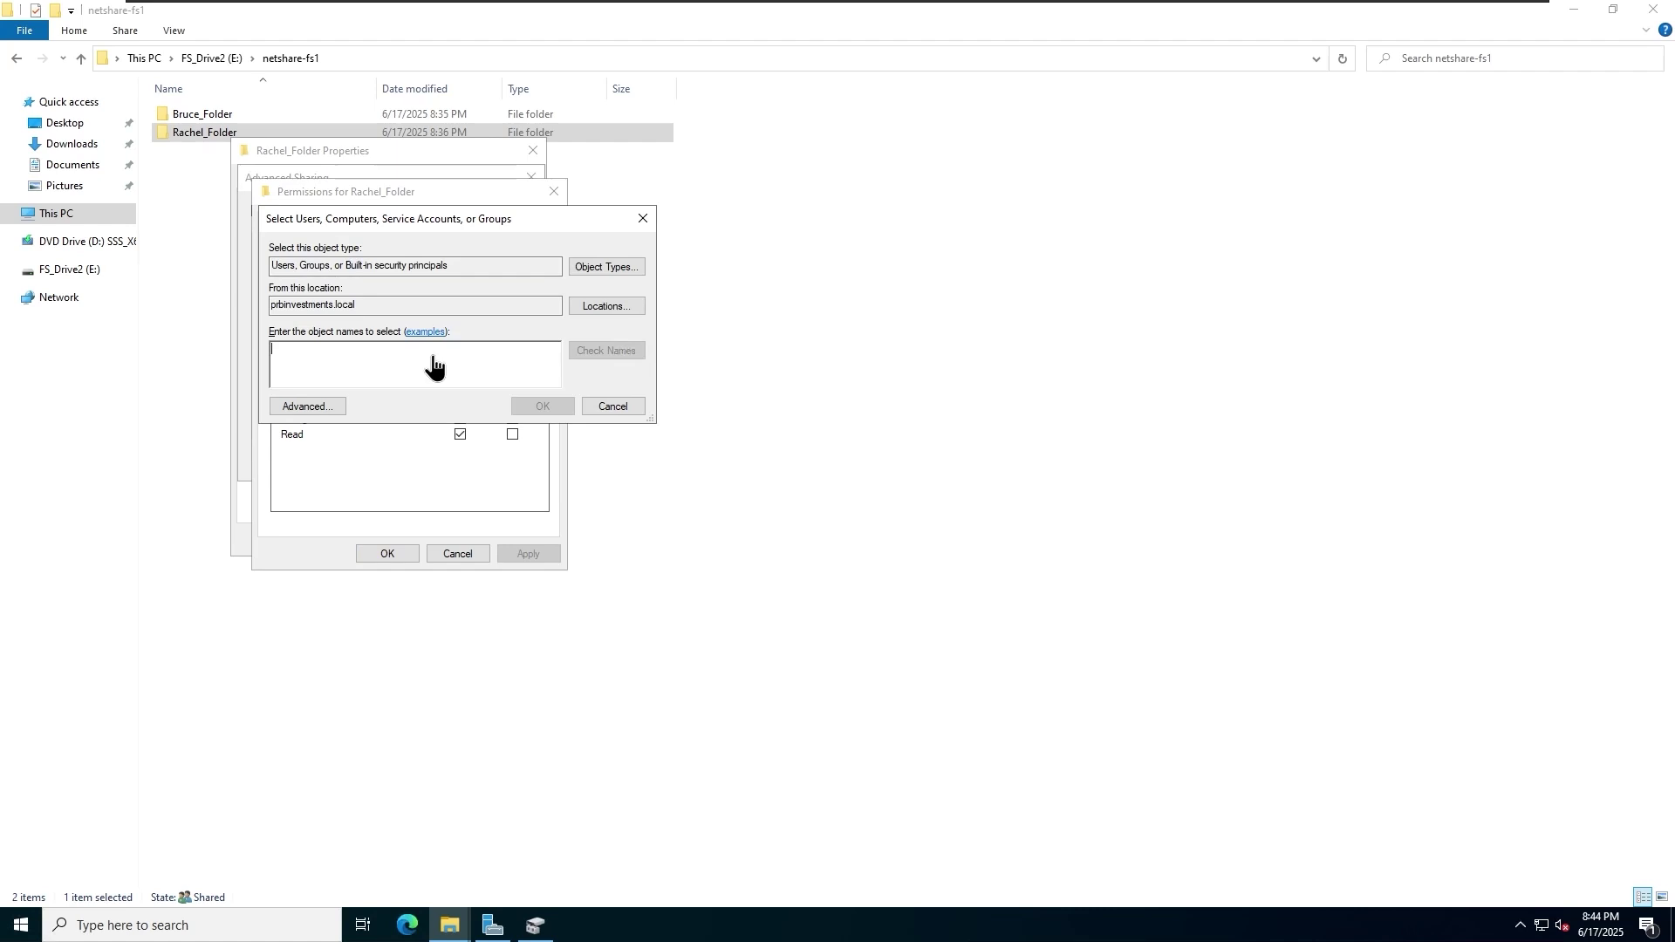
text(rachel)
click(590, 350)
click(542, 408)
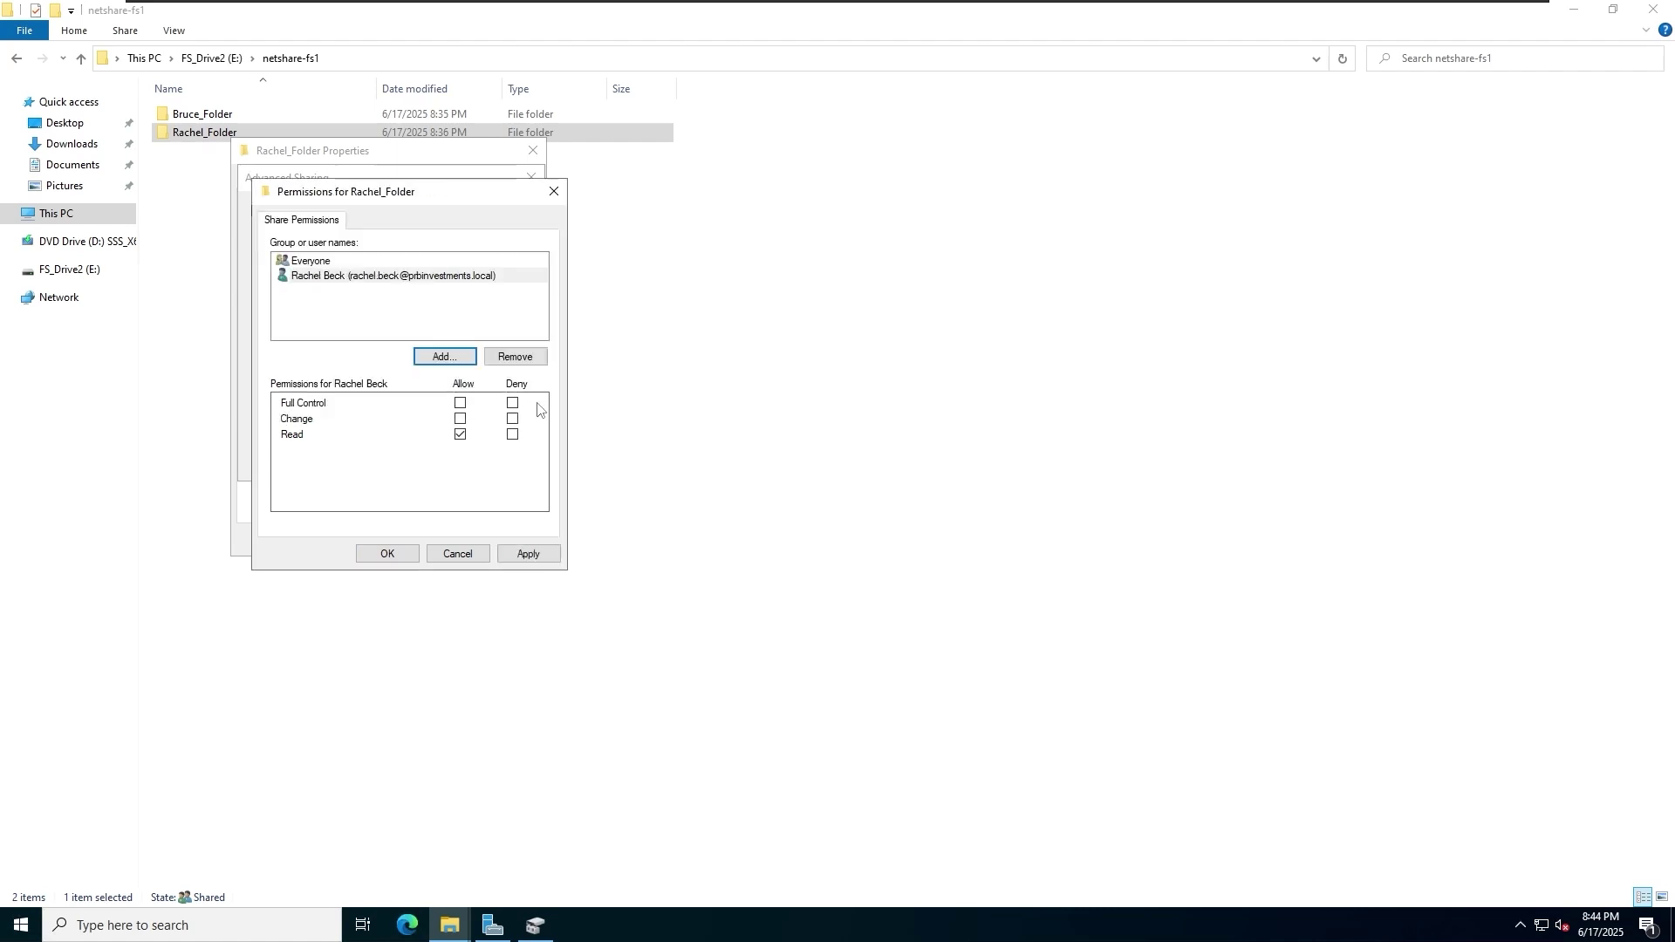
click(460, 403)
Add the Bruce_Folder user to the share permissions with Read denied
click(445, 356)
text(bruc)
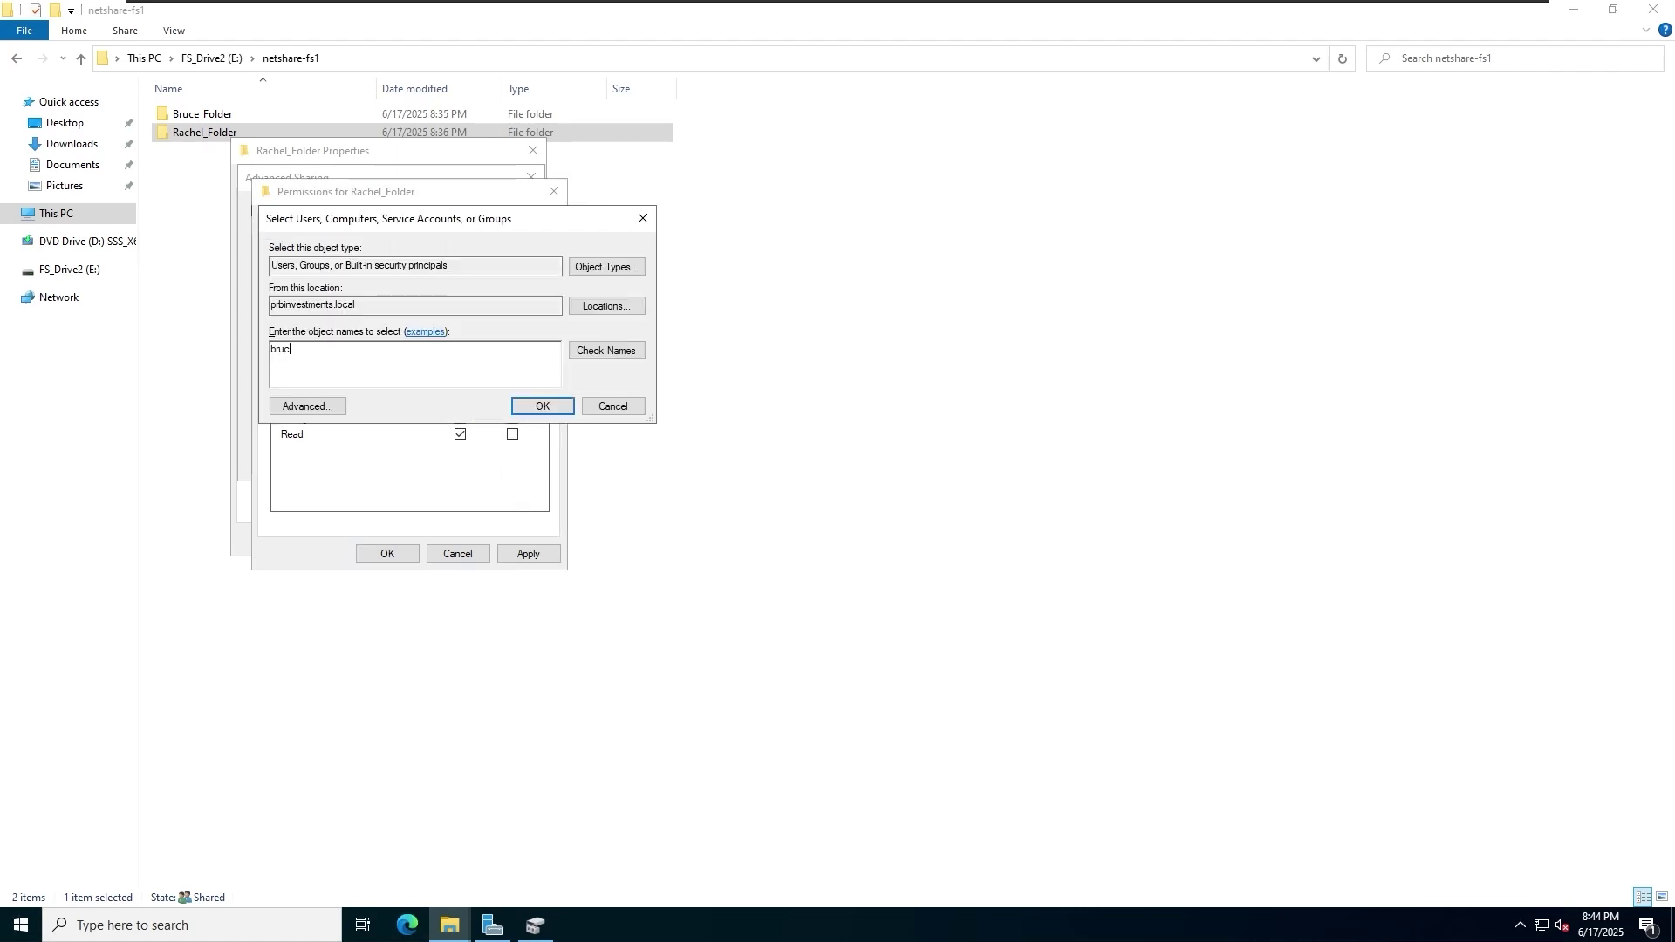
text(e)
click(606, 350)
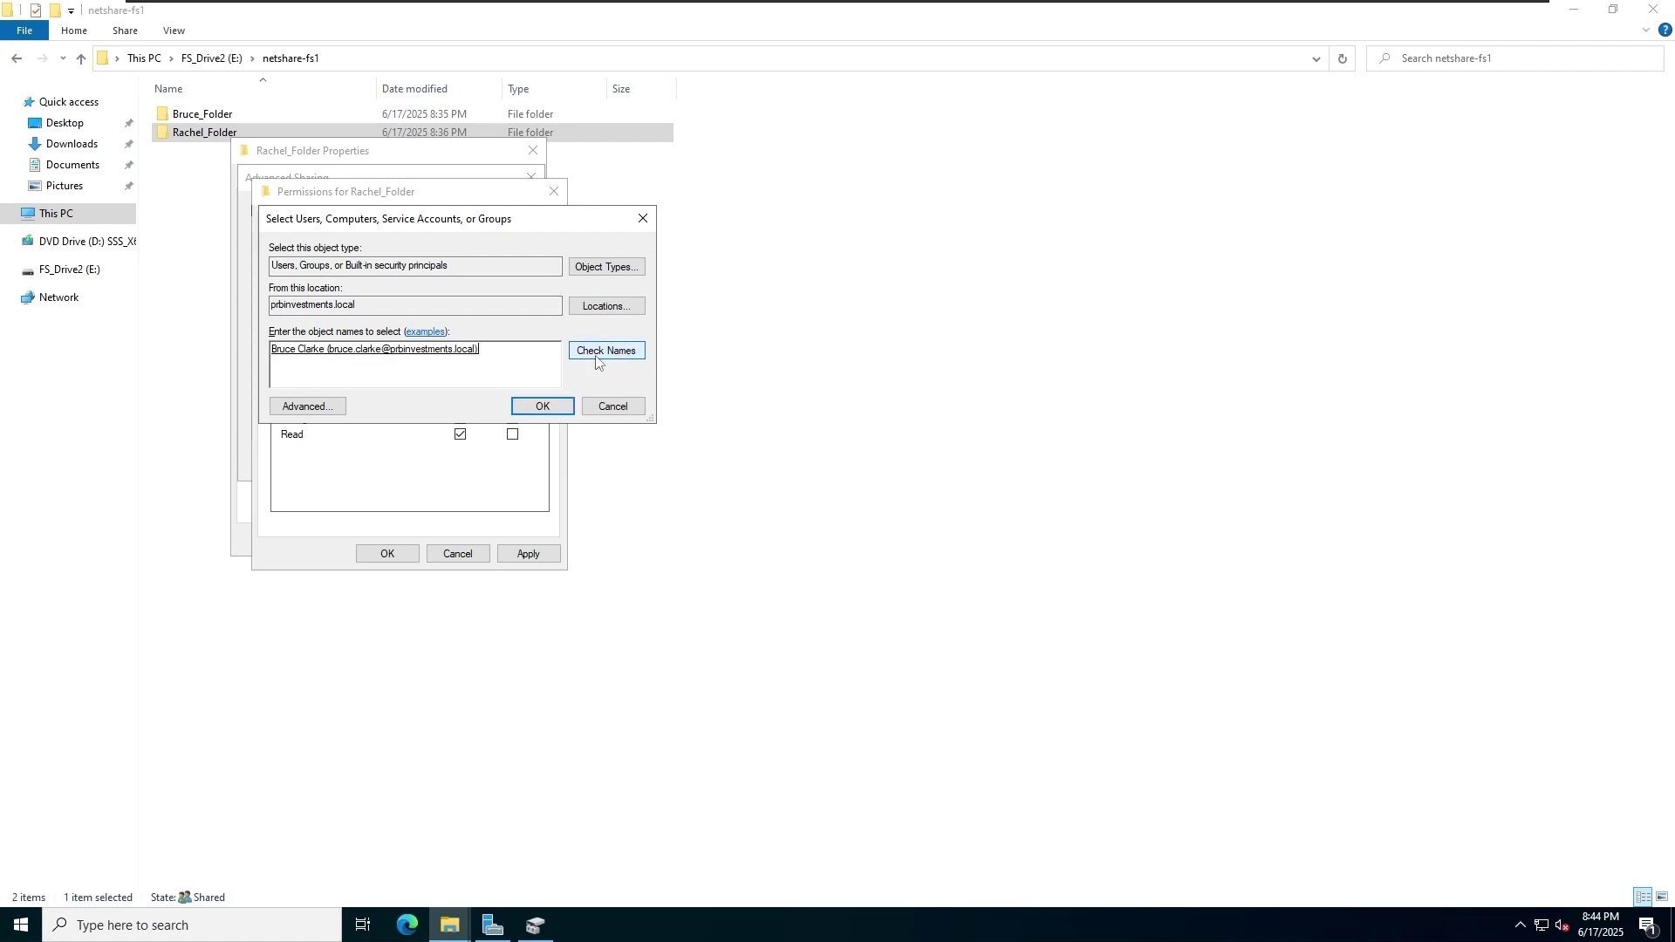
click(541, 406)
click(388, 290)
click(391, 261)
click(513, 434)
Apply the permissions, accept the deny warning, and close Rachel_Folder's dialogs
click(527, 553)
click(905, 550)
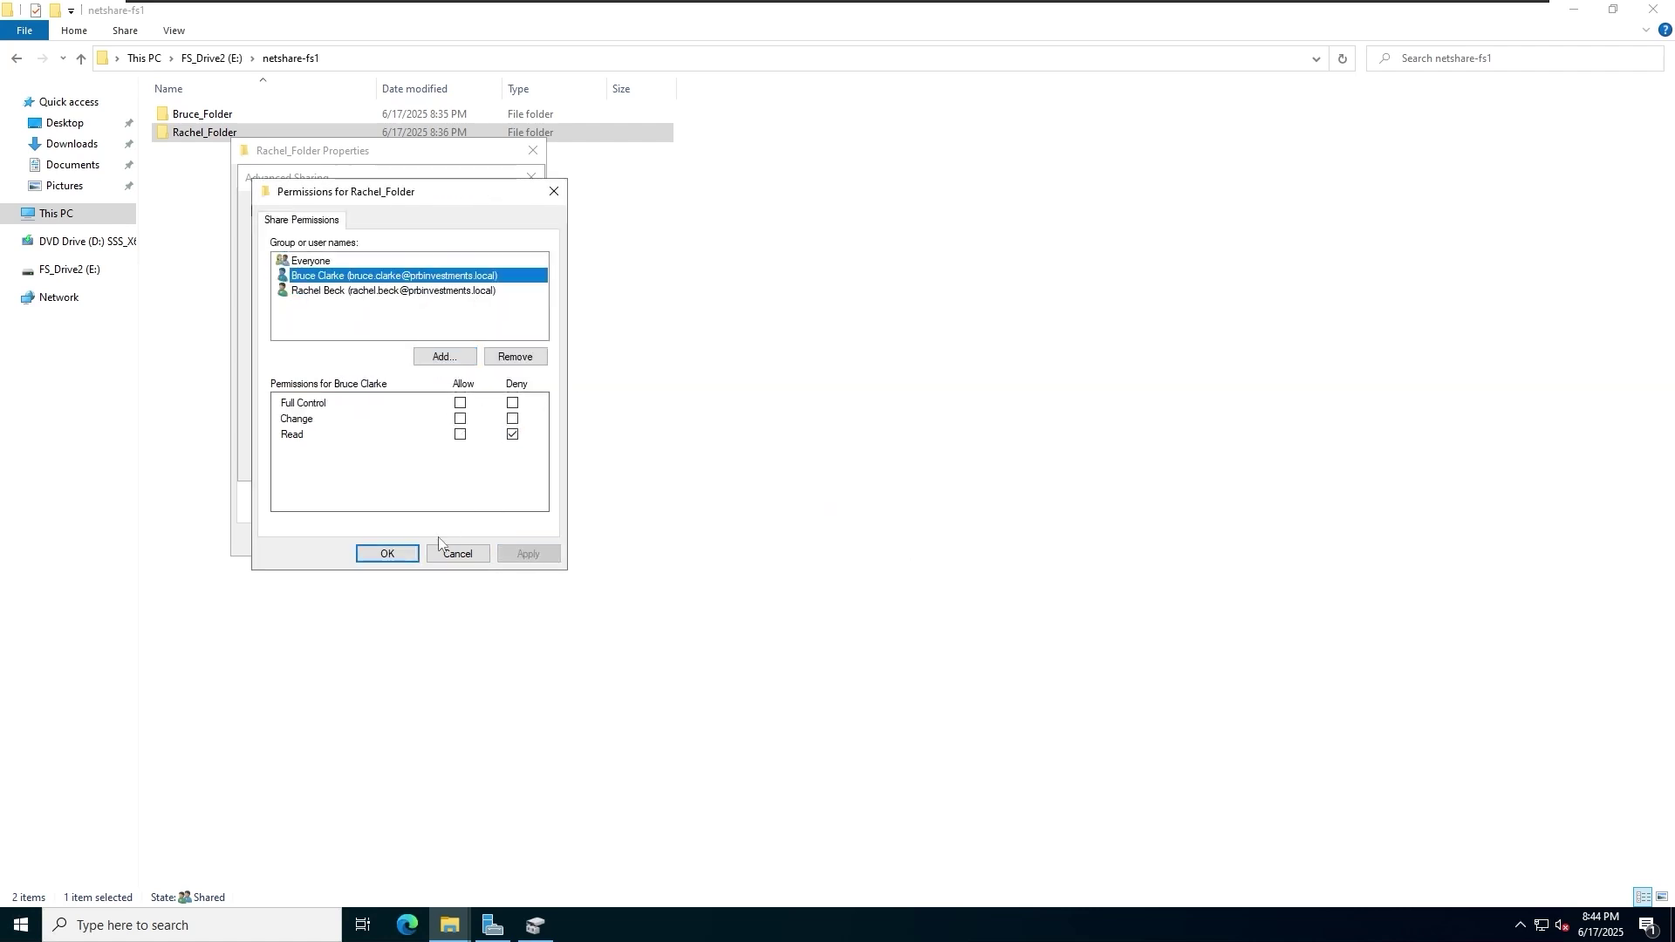
click(387, 554)
click(357, 460)
click(367, 540)
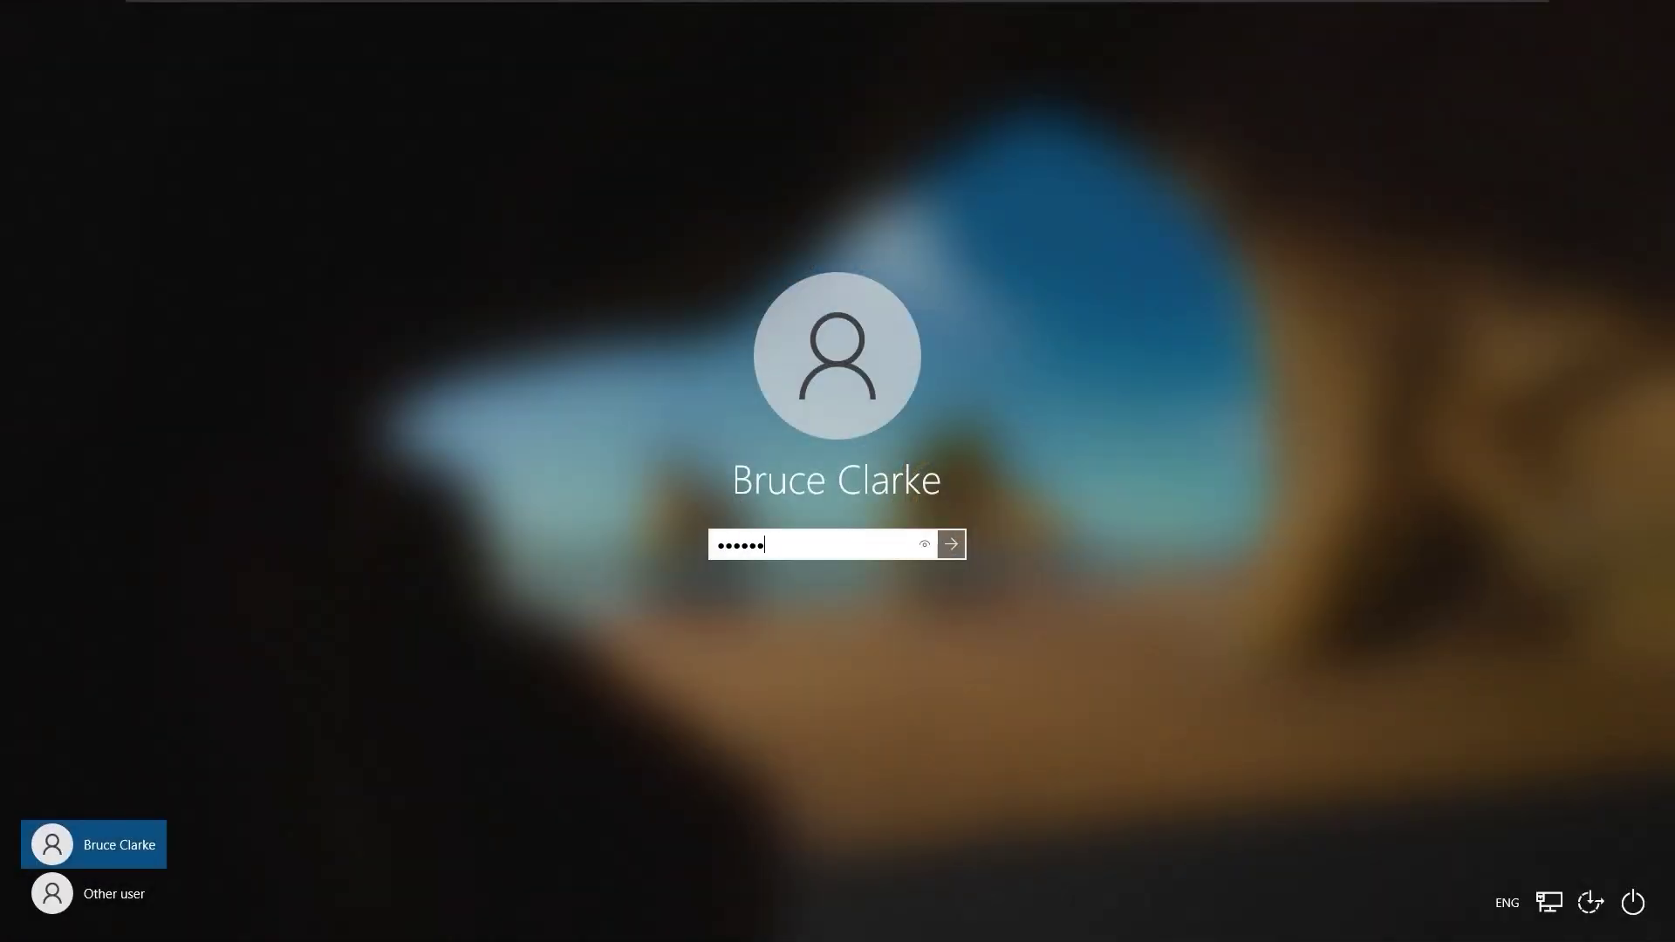
Sign in on the client and browse File Explorer to \\fs-01
key(Return)
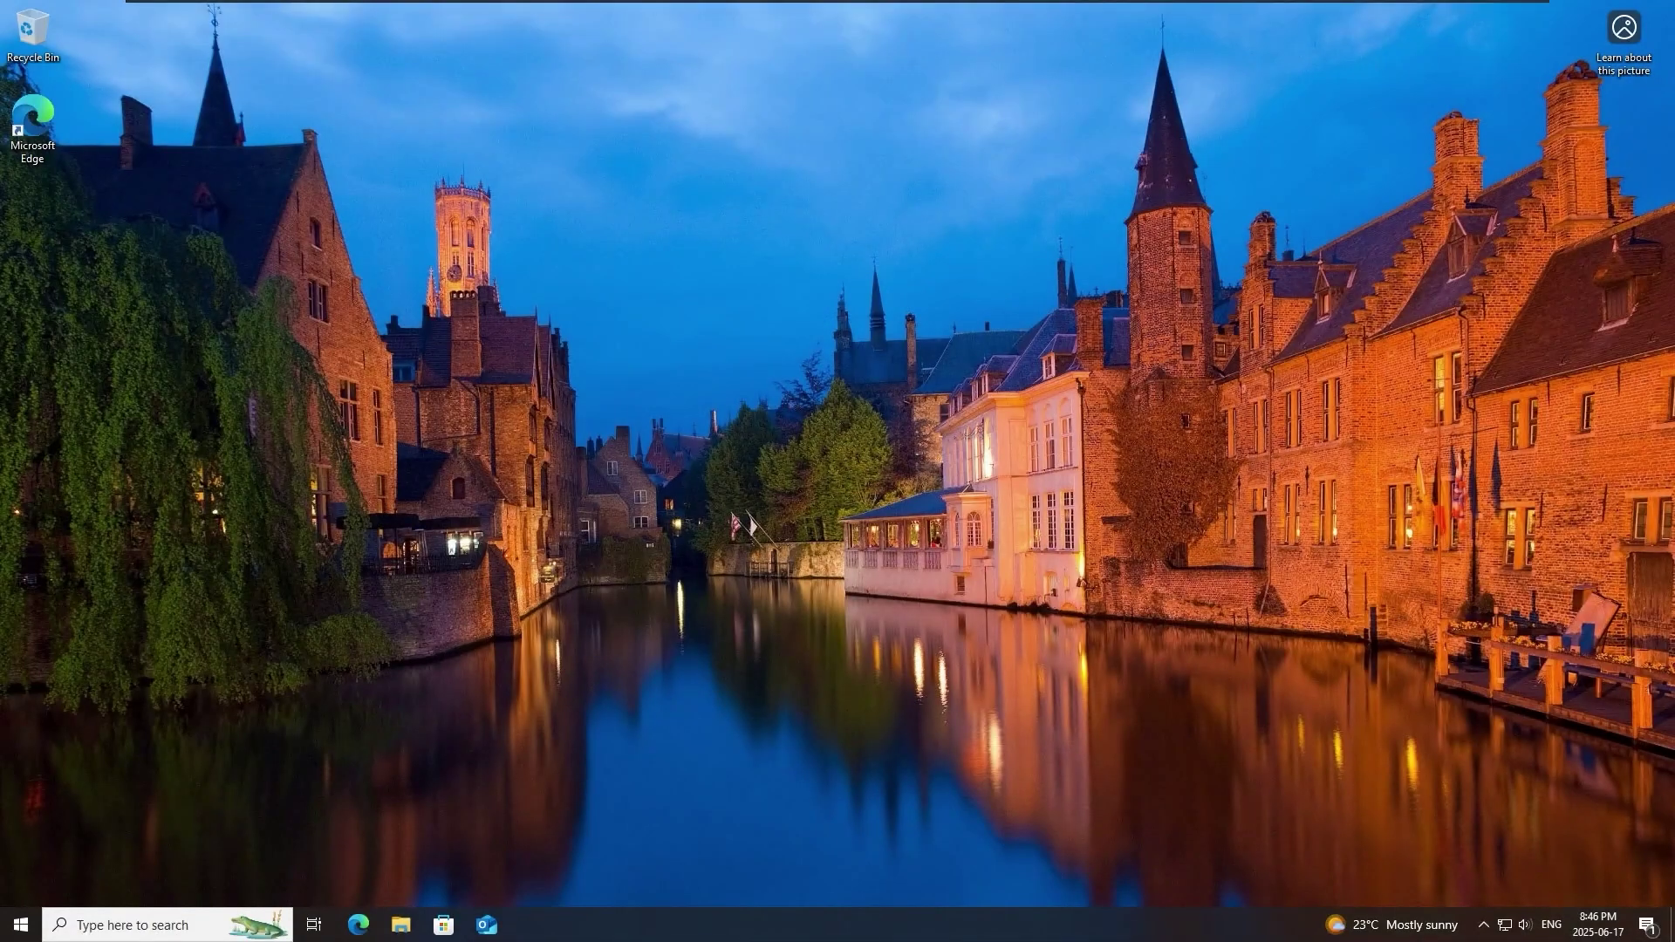
click(401, 925)
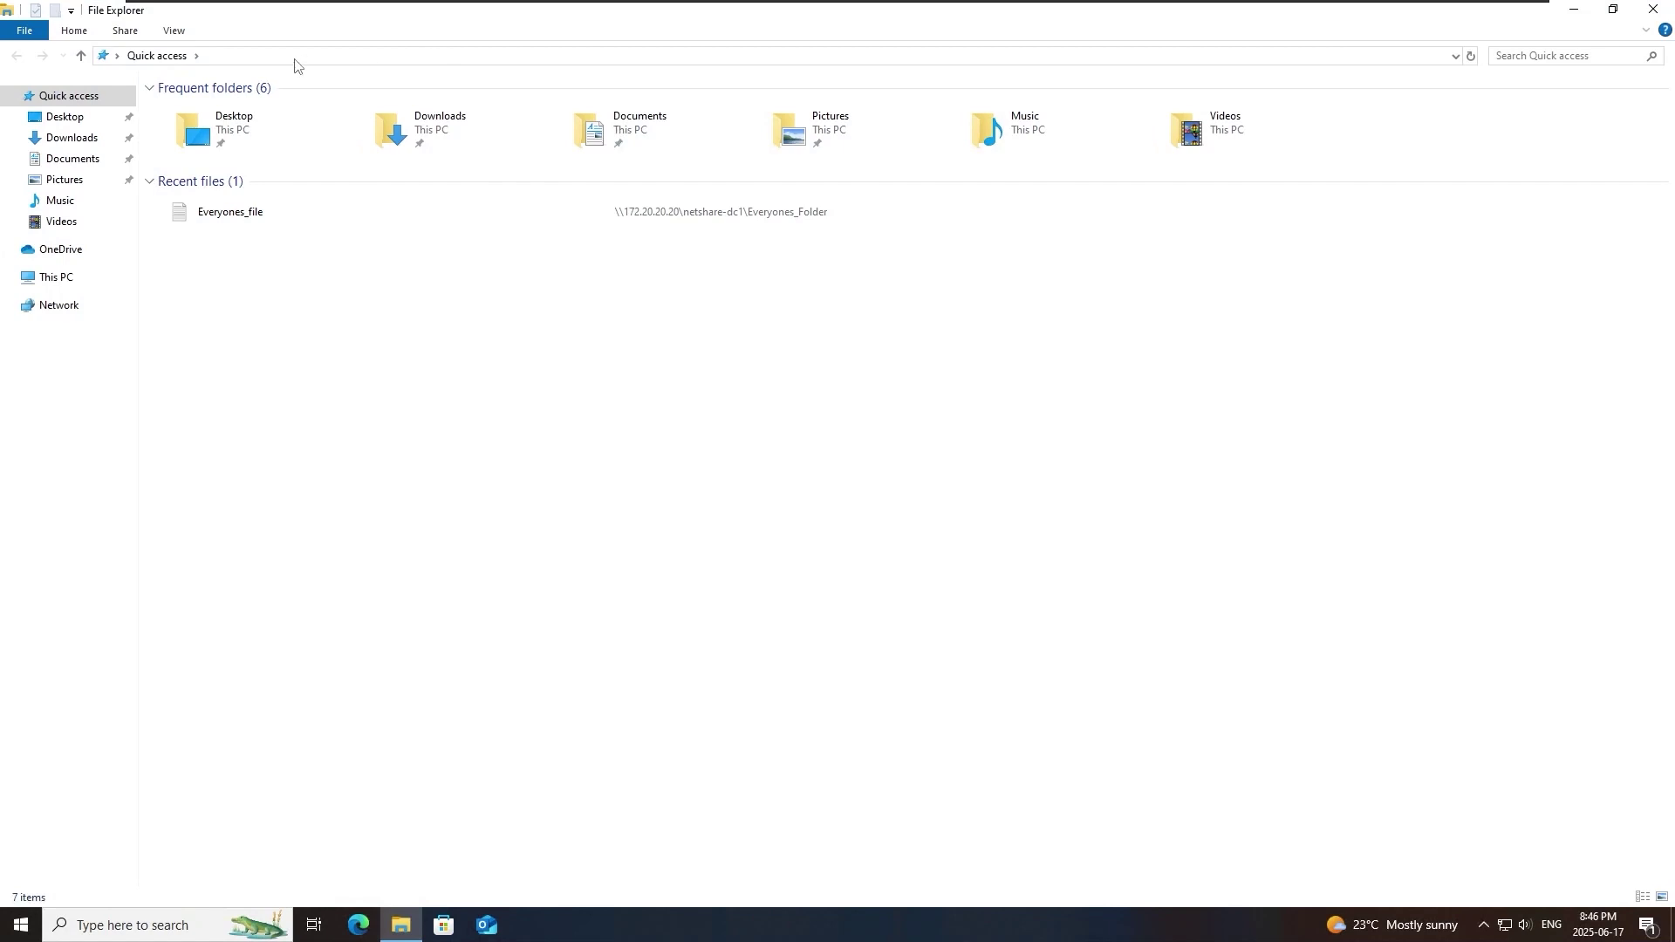
click(471, 57)
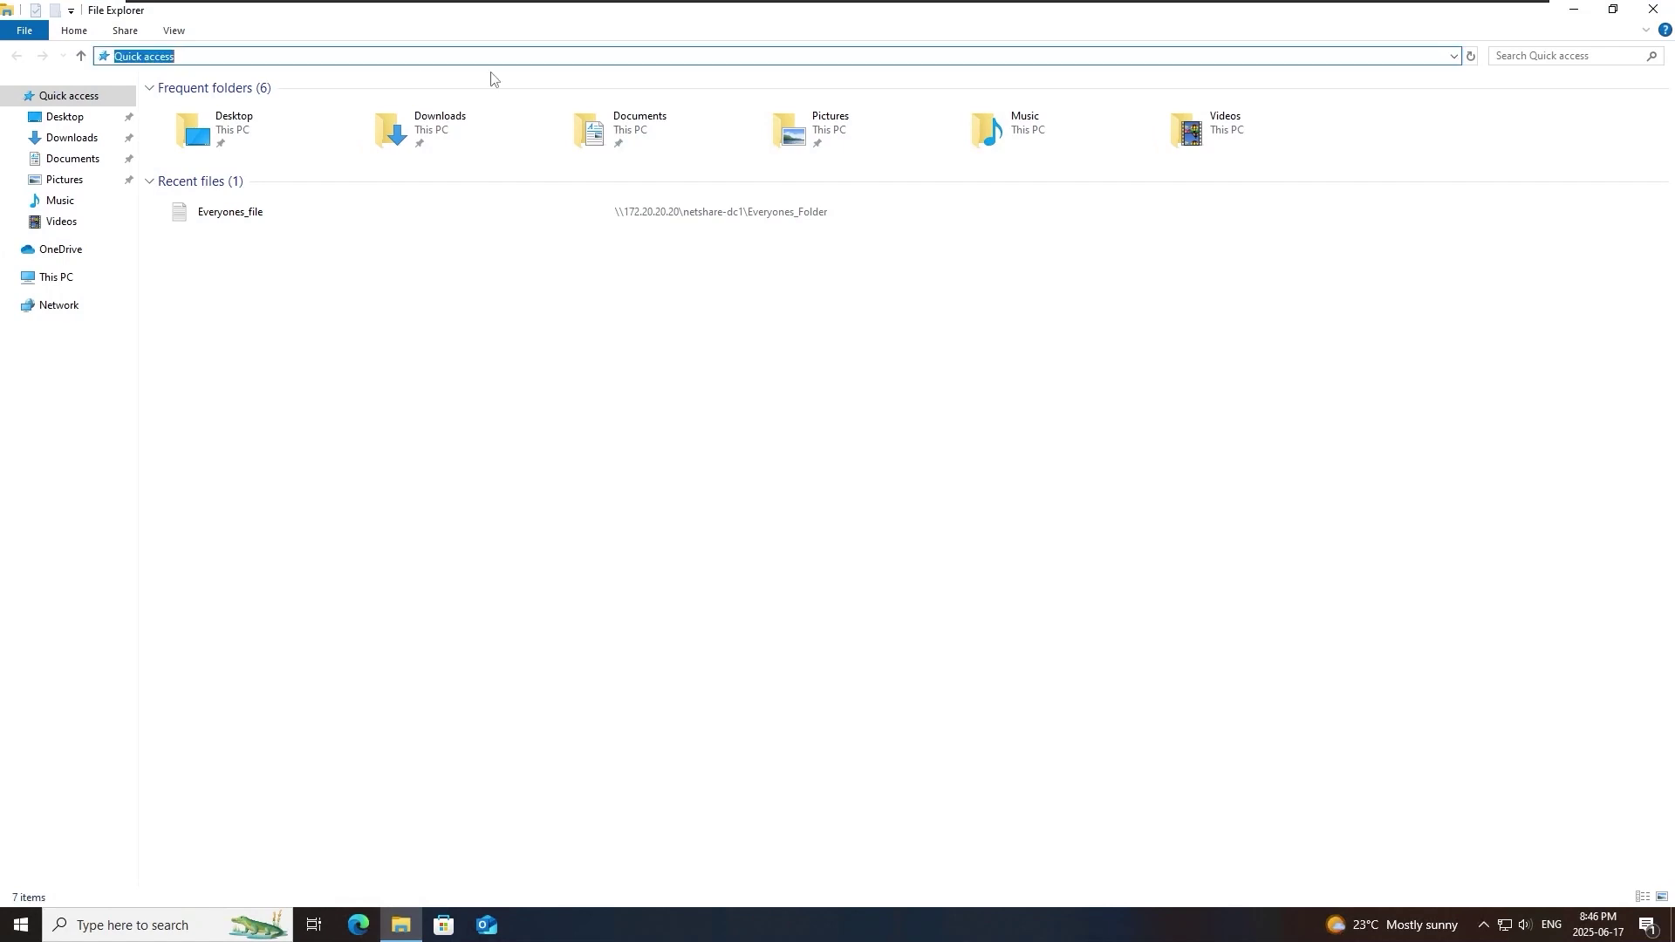
text(\\fs-01)
key(Return)
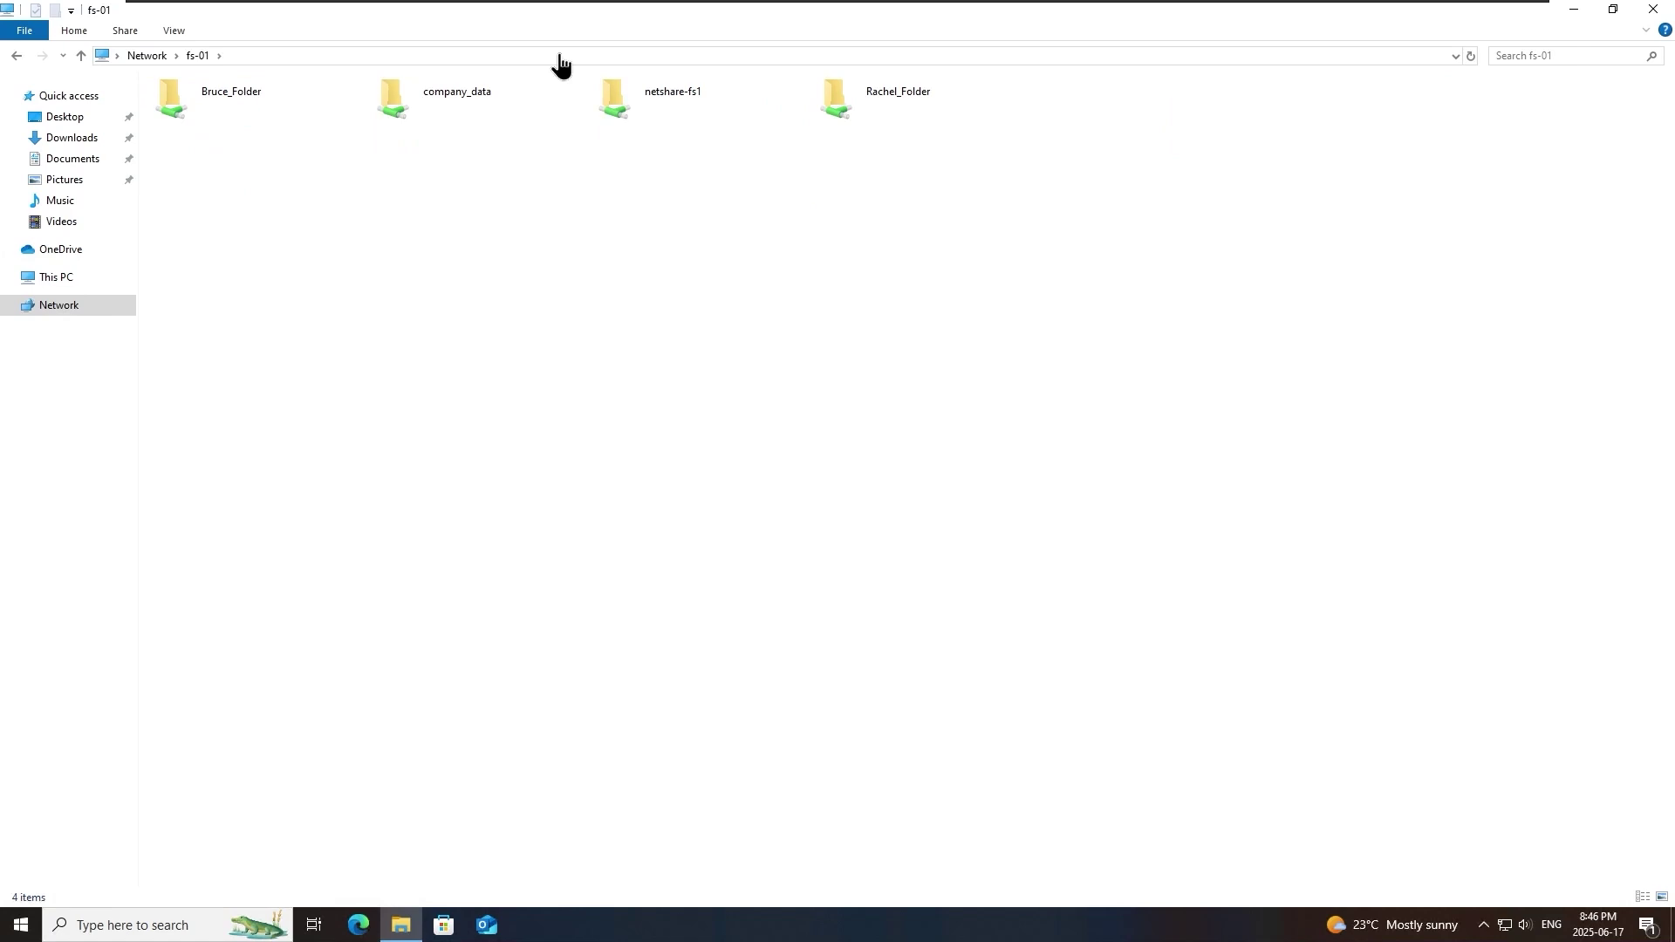
Create a New folder inside the Bruce_Folder share
click(203, 98)
click(436, 114)
click(661, 118)
click(881, 113)
click(789, 347)
double_click(270, 89)
right_click(420, 206)
mouse_move(532, 371)
click(689, 372)
click(673, 381)
Find \\fs-01\Rachel_Folder denied, then open Rachel_Folder through netshare-fs1
click(198, 55)
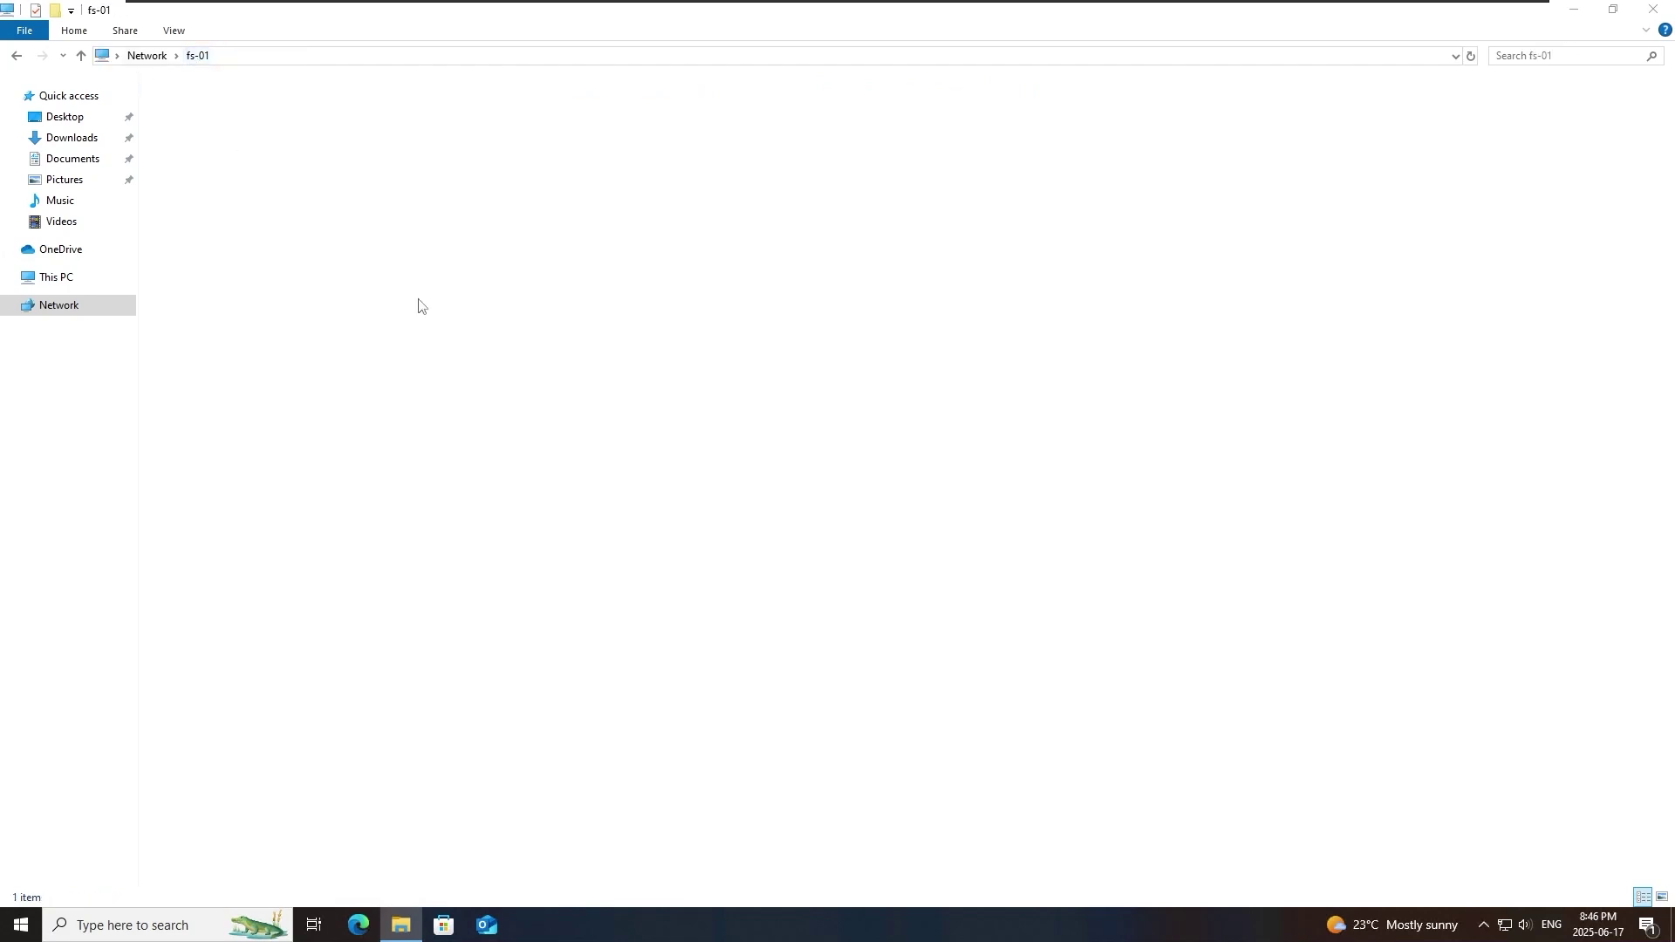
double_click(953, 91)
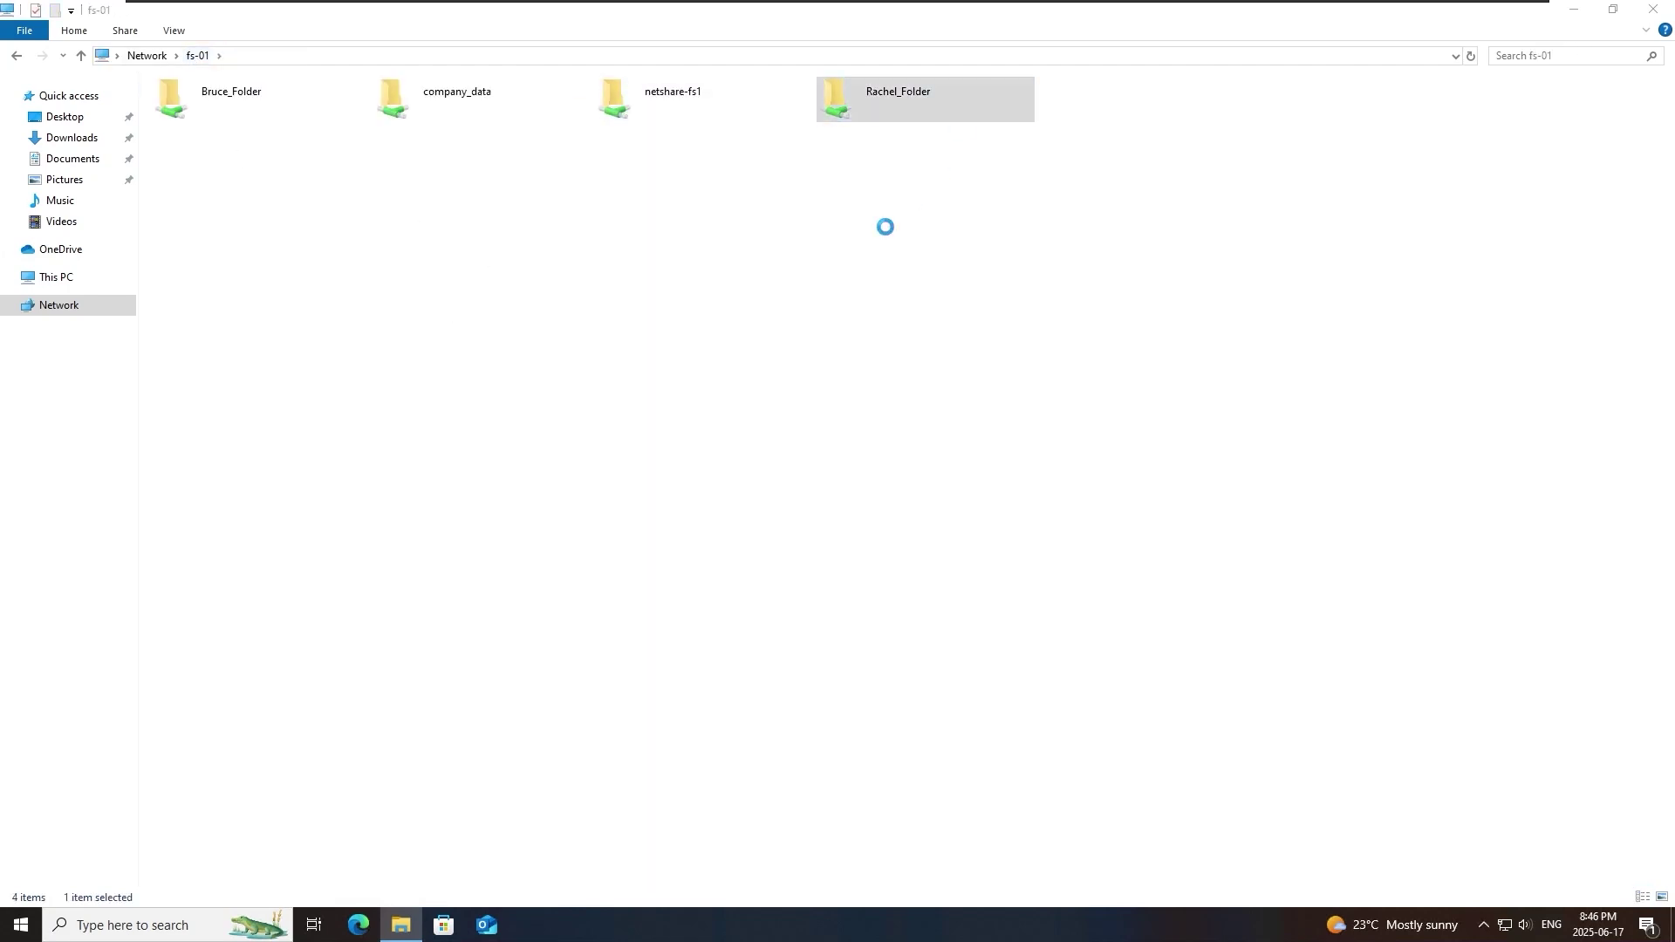
click(1012, 486)
click(866, 250)
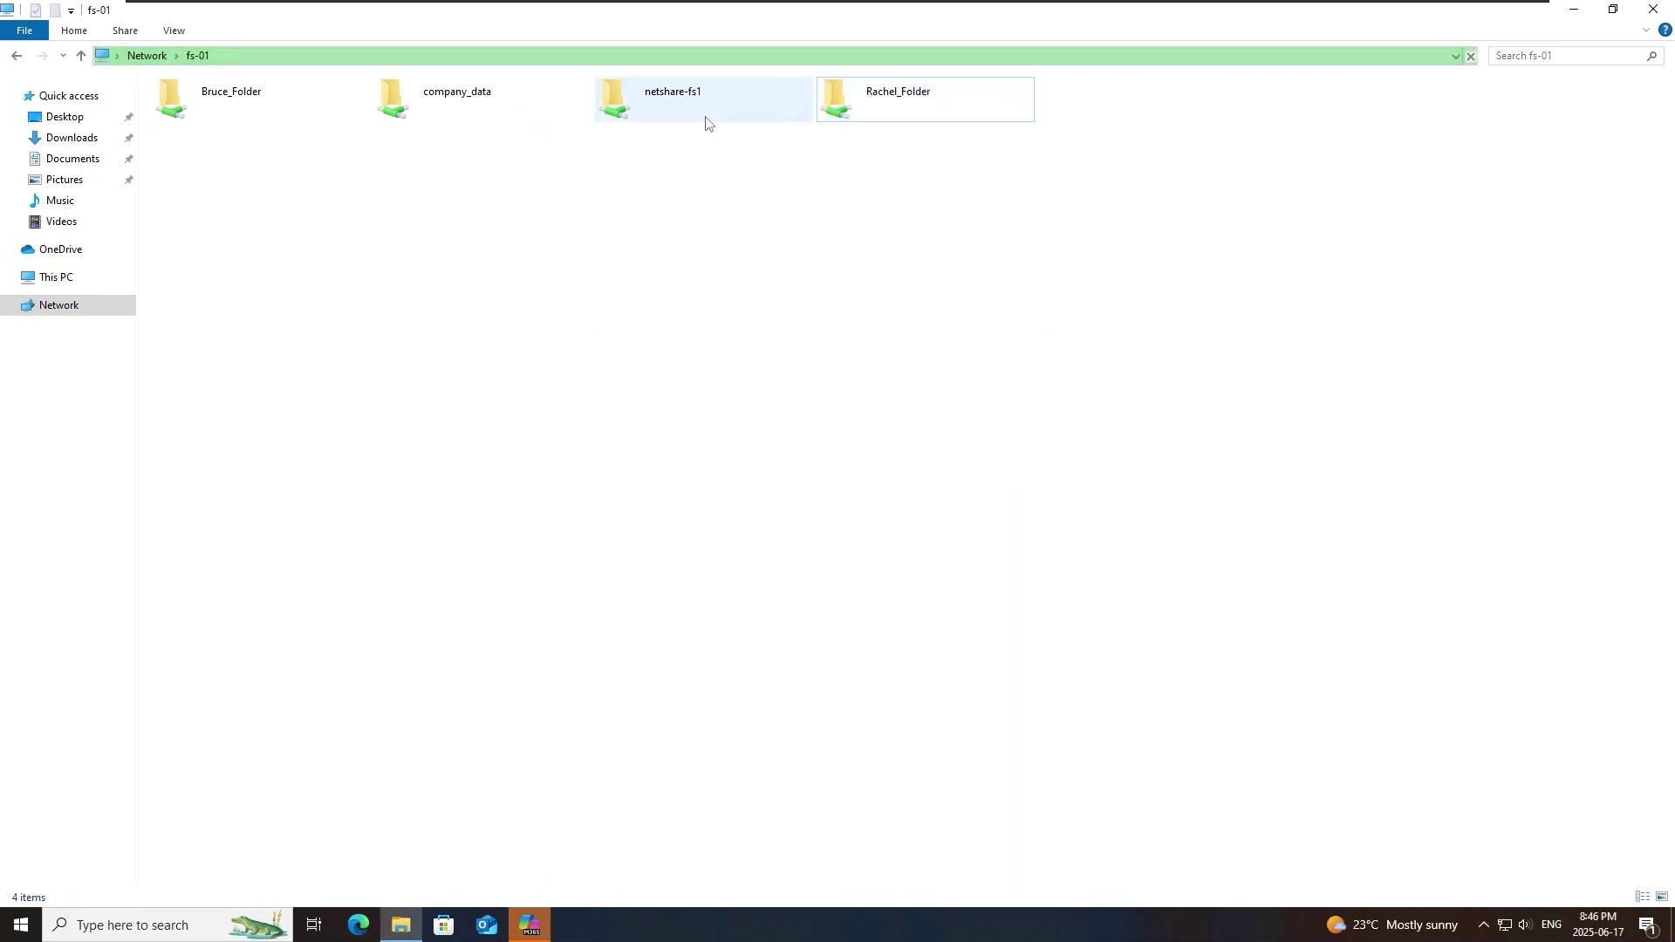
double_click(706, 122)
double_click(199, 127)
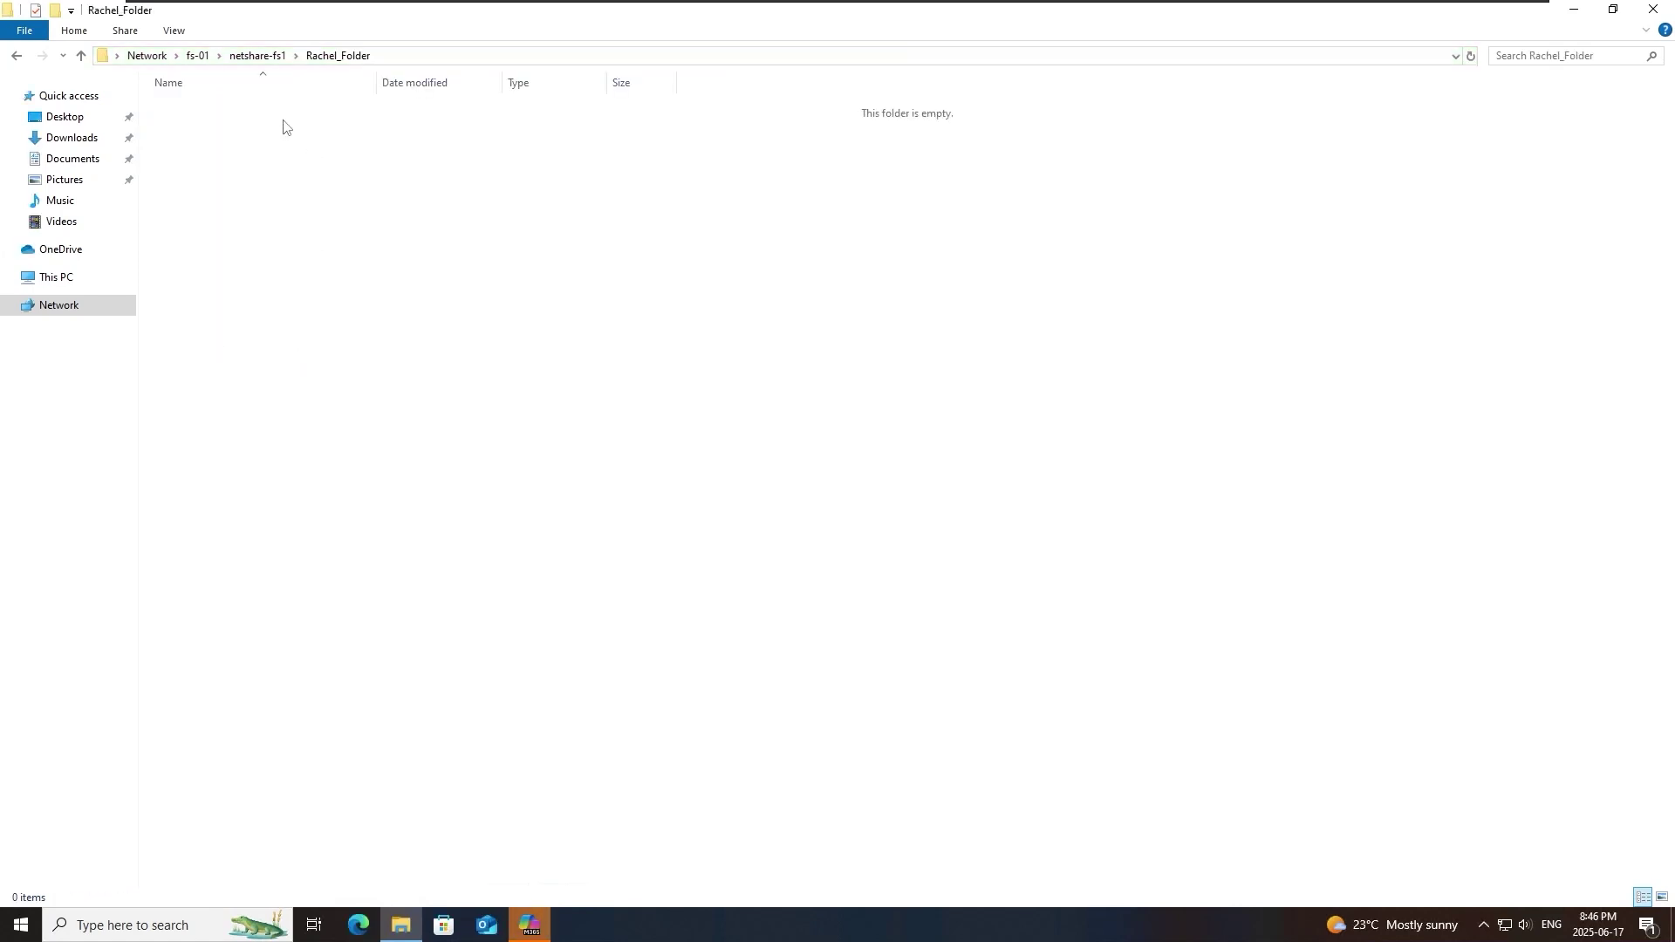
Retry the Rachel_Folder share, still denied, and reopen it via netshare-fs1
click(199, 55)
double_click(901, 102)
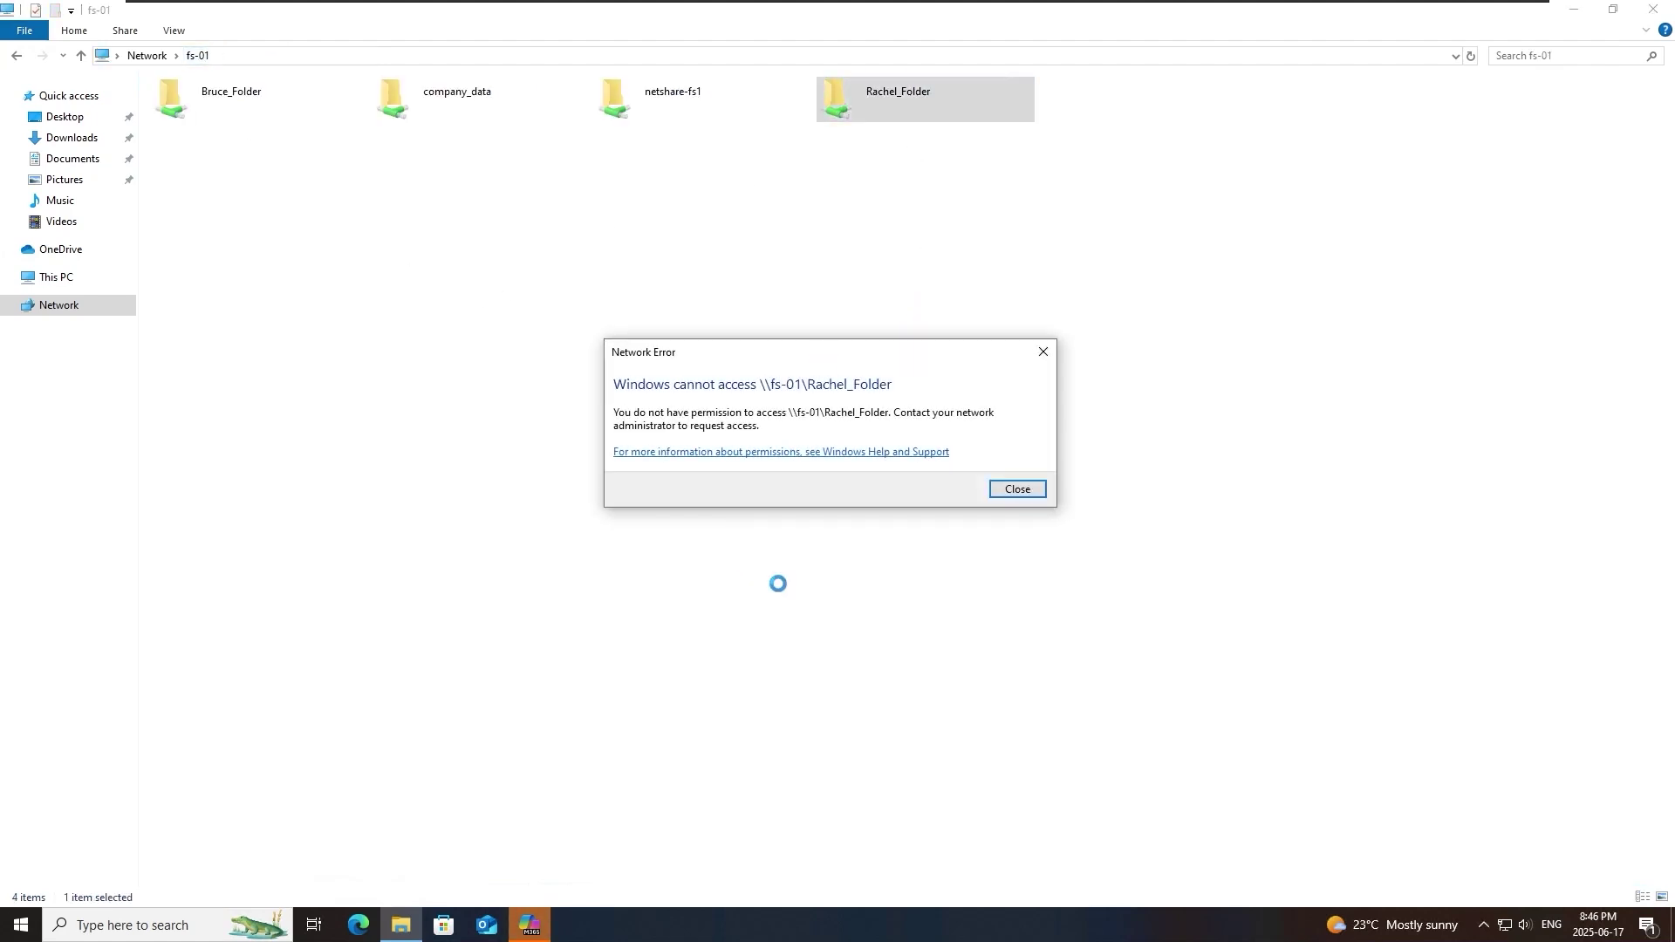
click(1012, 490)
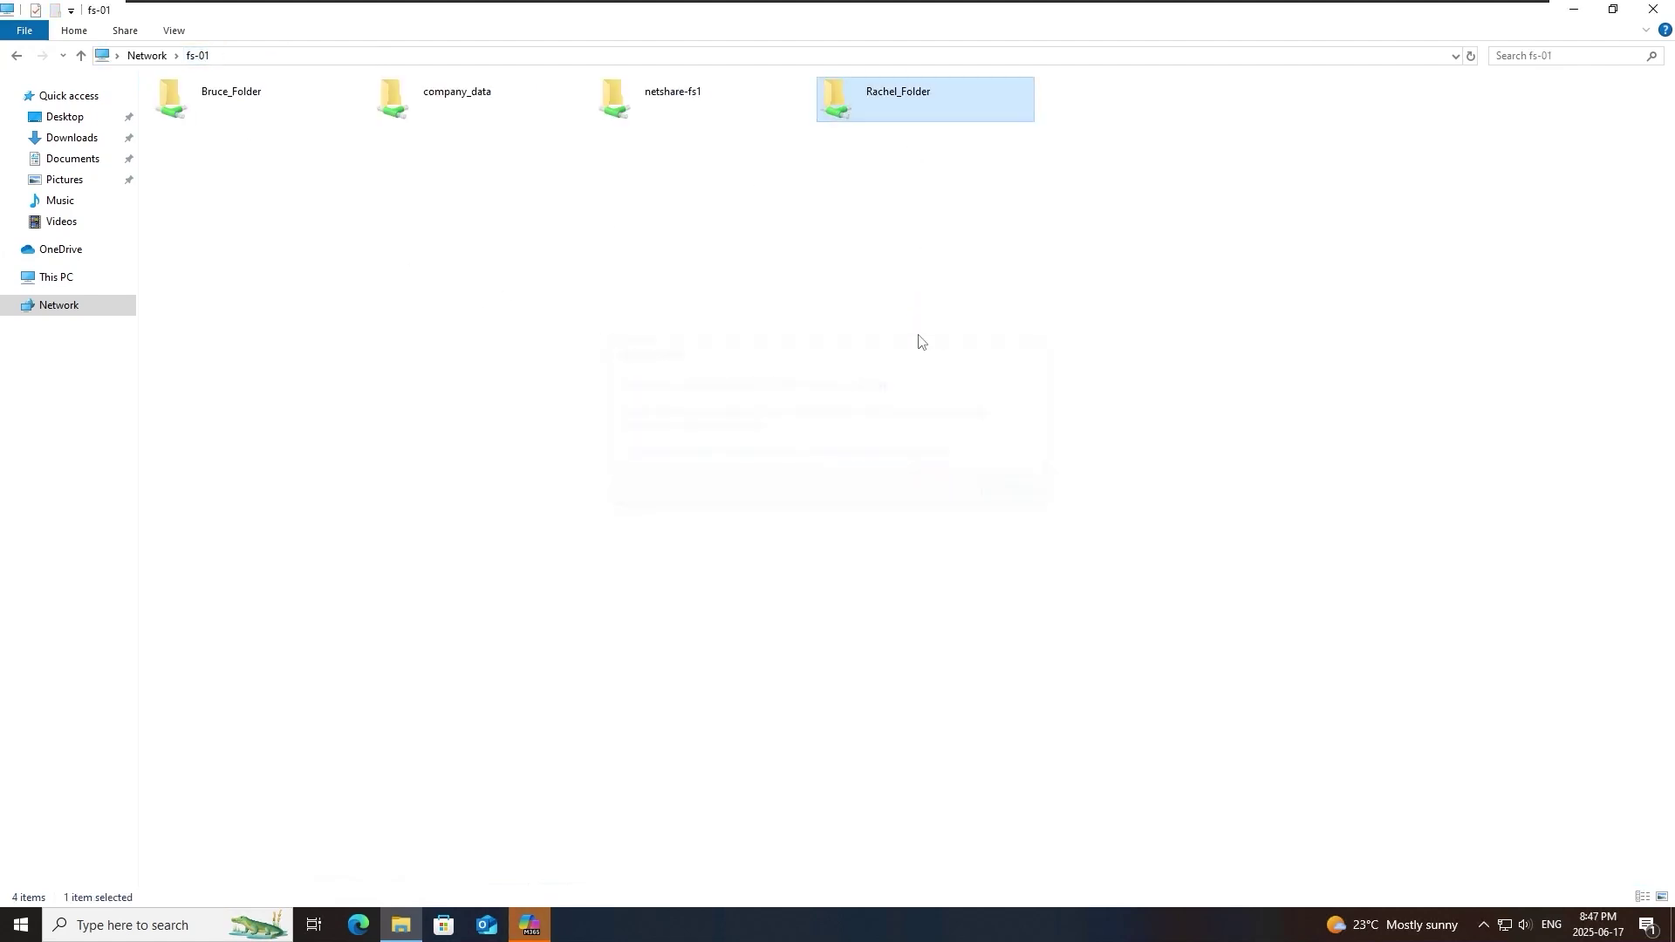
double_click(656, 116)
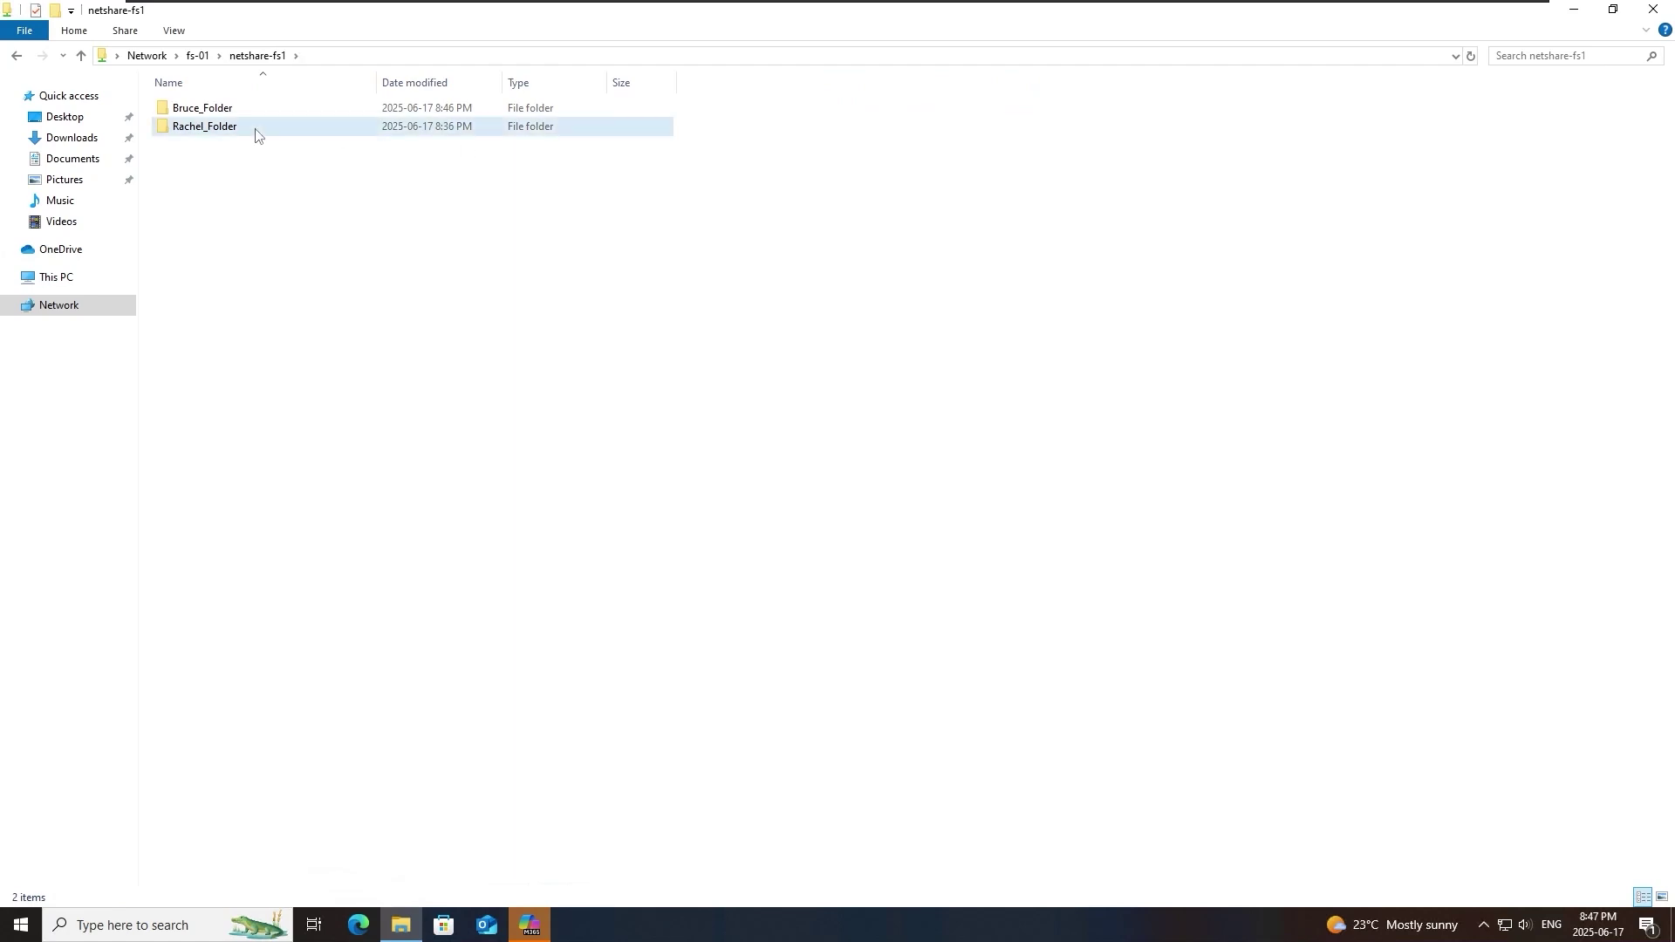
double_click(255, 131)
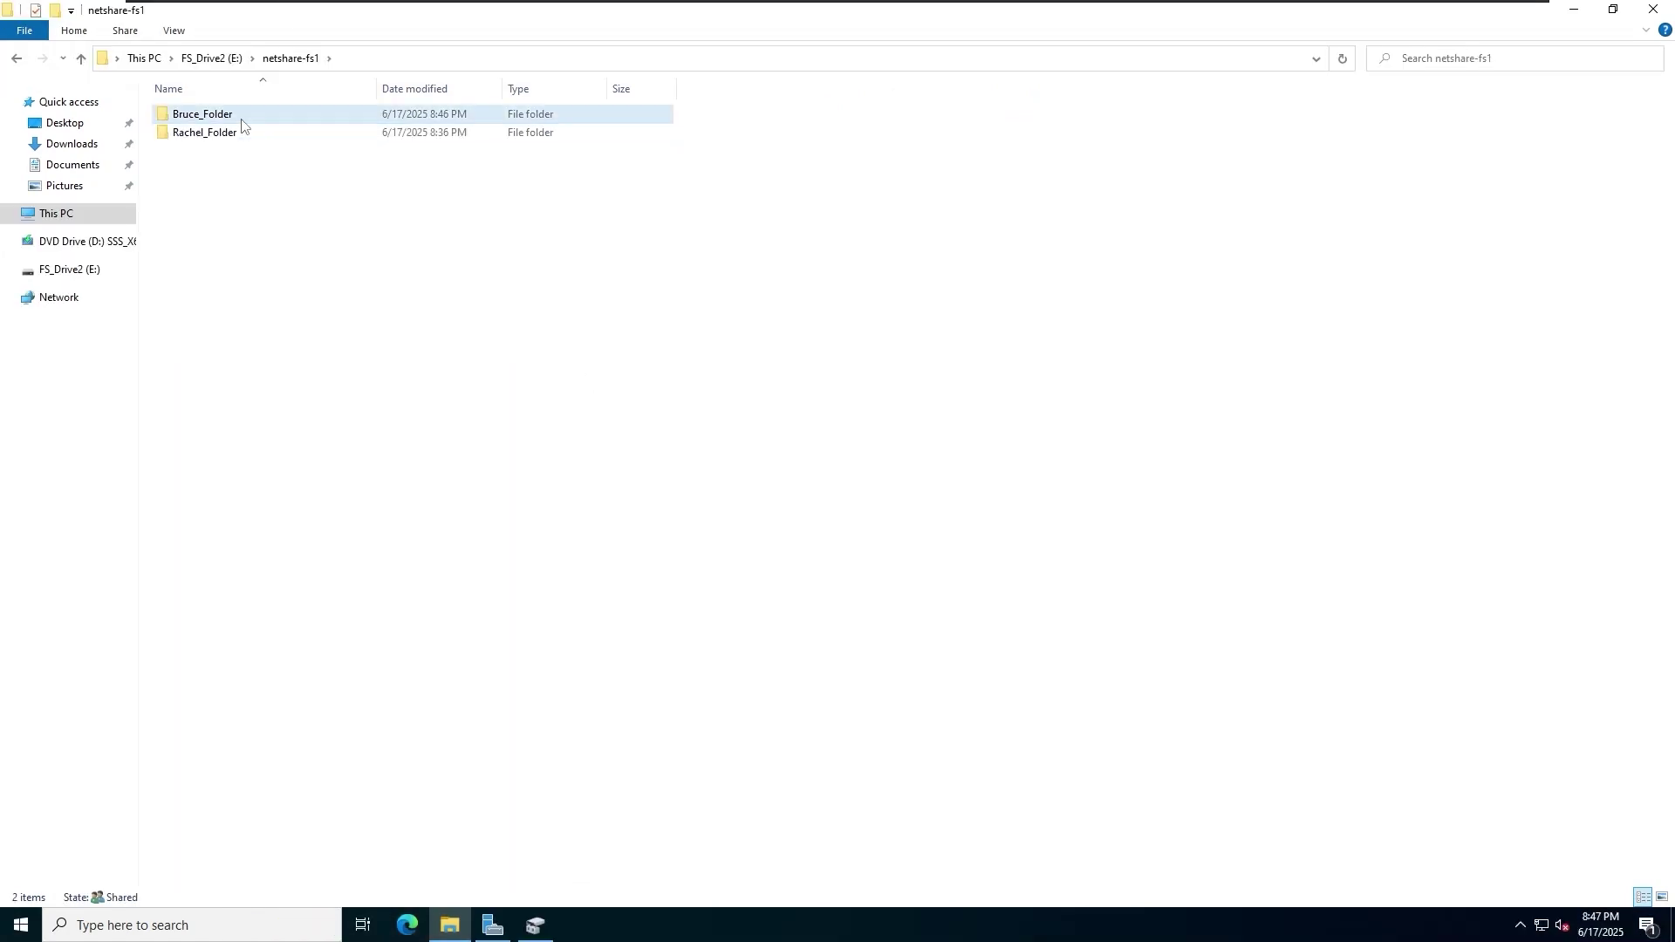
Unshare Bruce_Folder by unchecking Share this folder in Advanced Sharing and confirming
right_click(241, 122)
click(336, 414)
click(336, 163)
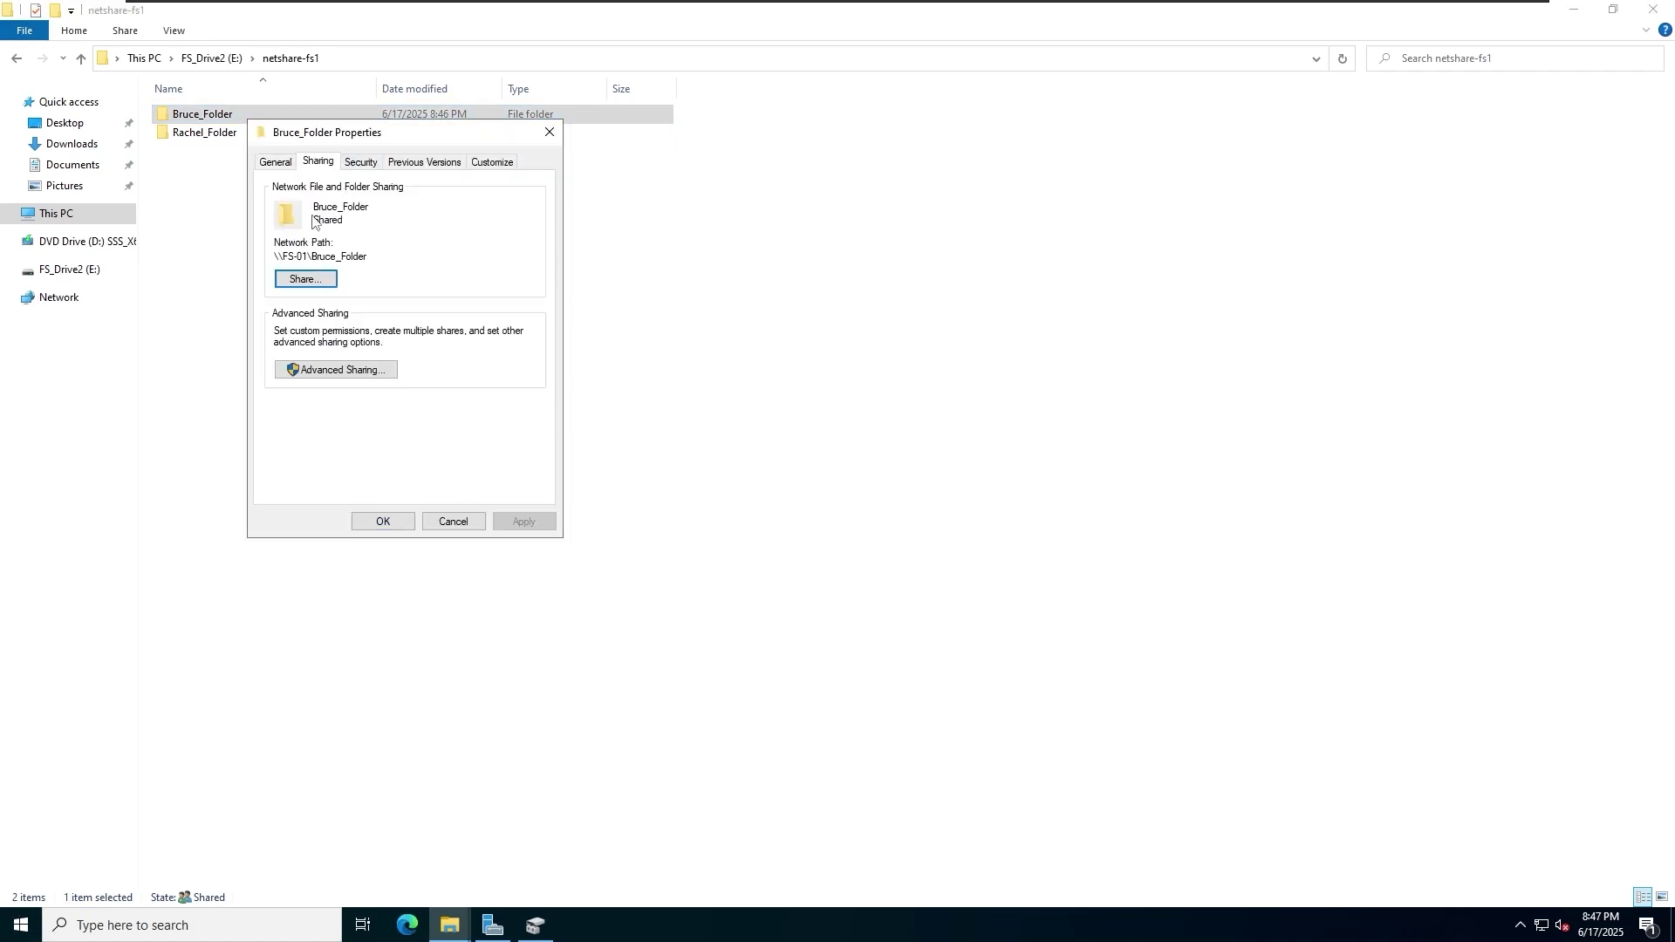
click(336, 370)
click(316, 193)
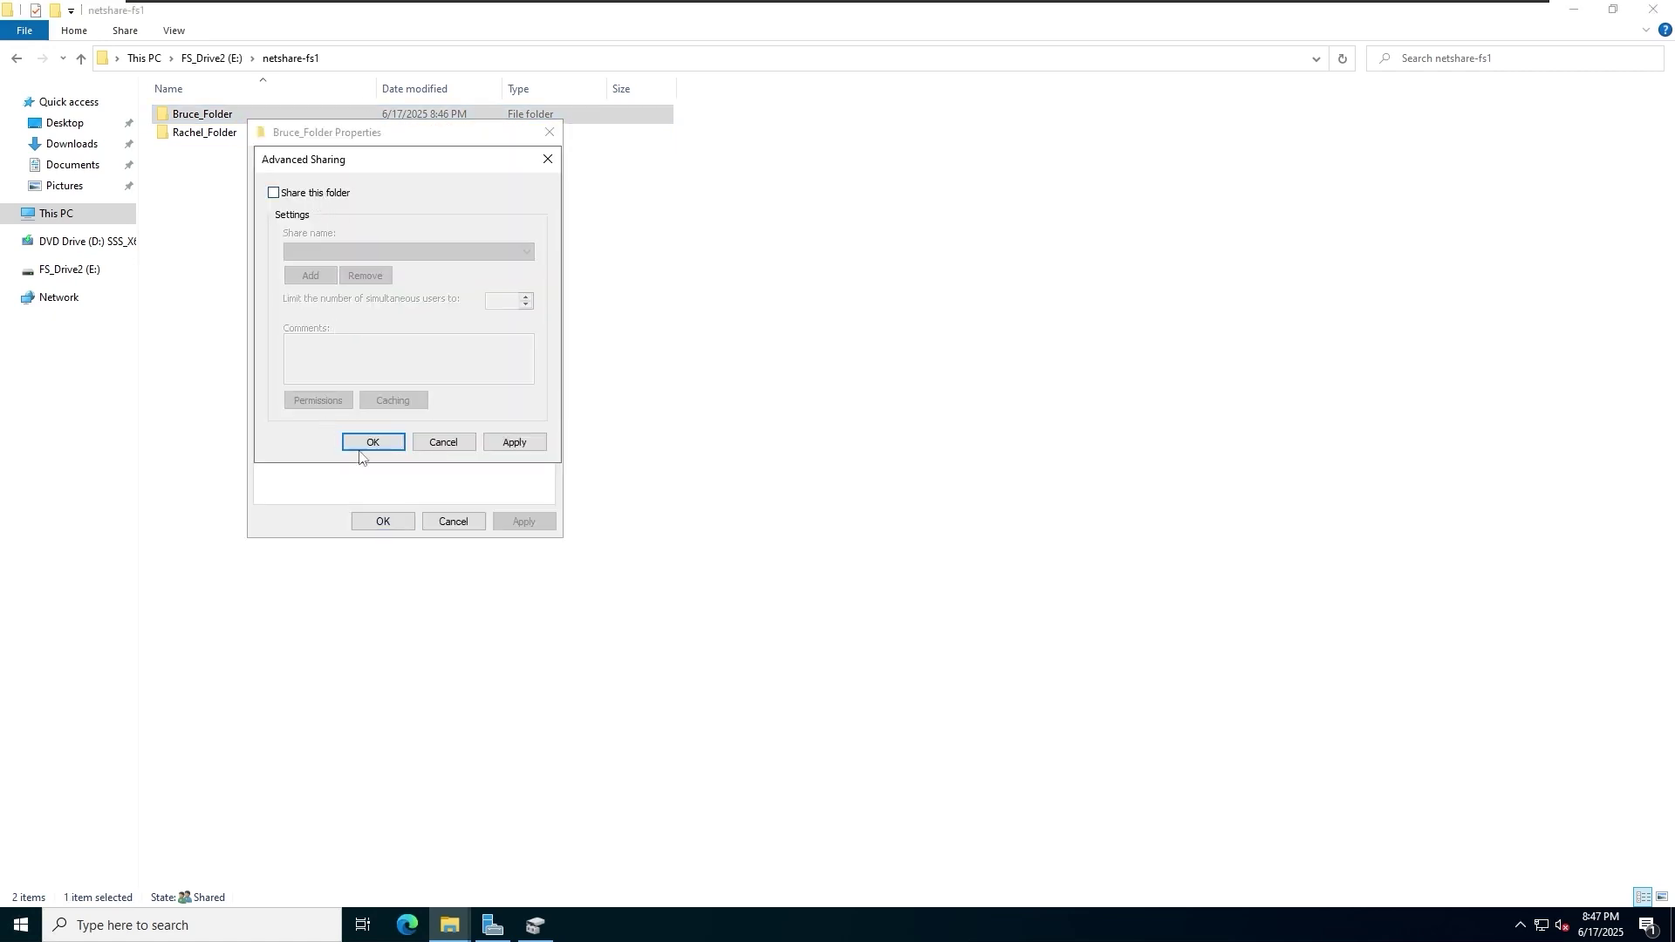
click(375, 445)
click(968, 476)
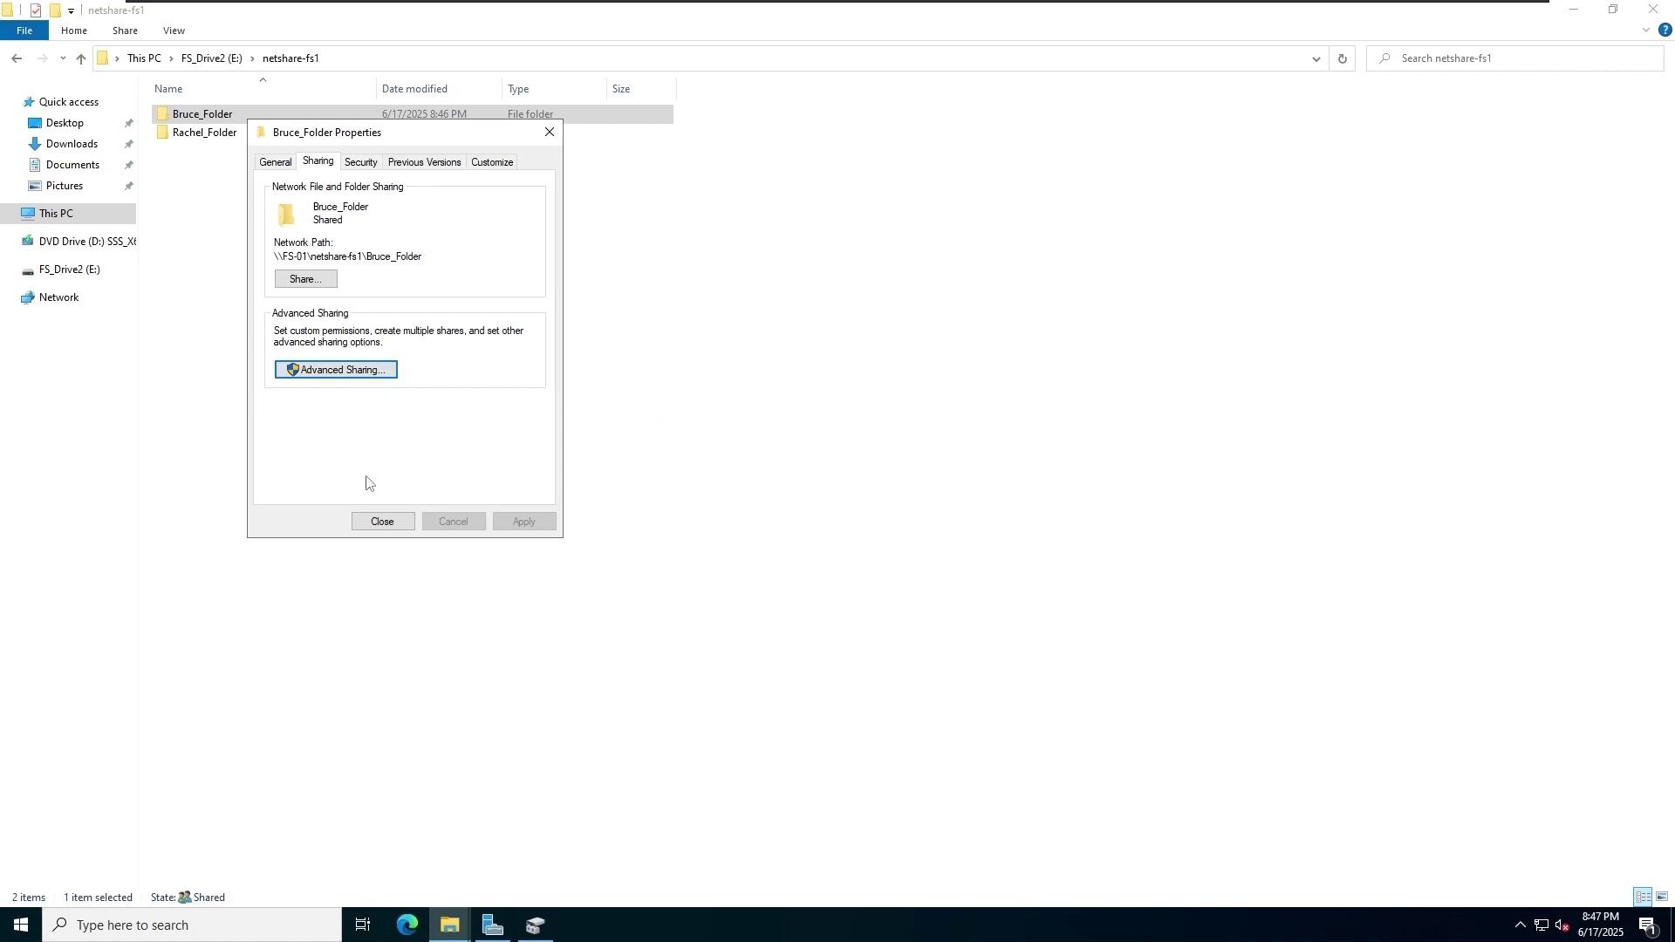
click(381, 520)
Unshare Rachel_Folder the same way, confirming the stop-sharing prompt
right_click(218, 141)
click(280, 425)
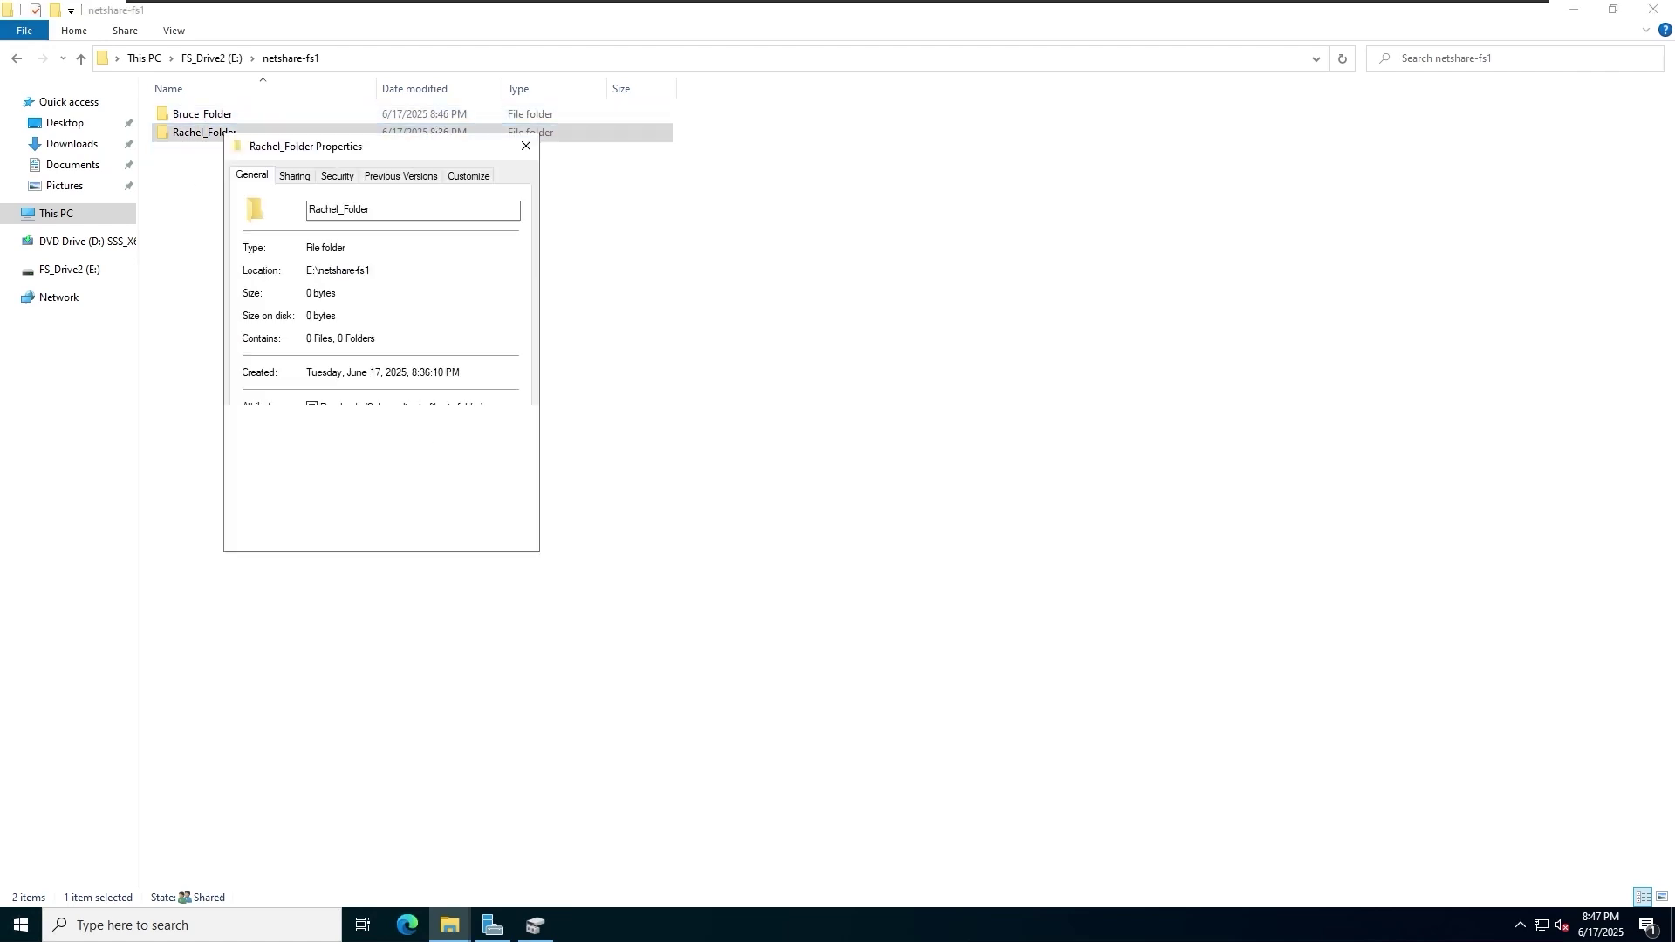
click(294, 175)
click(312, 384)
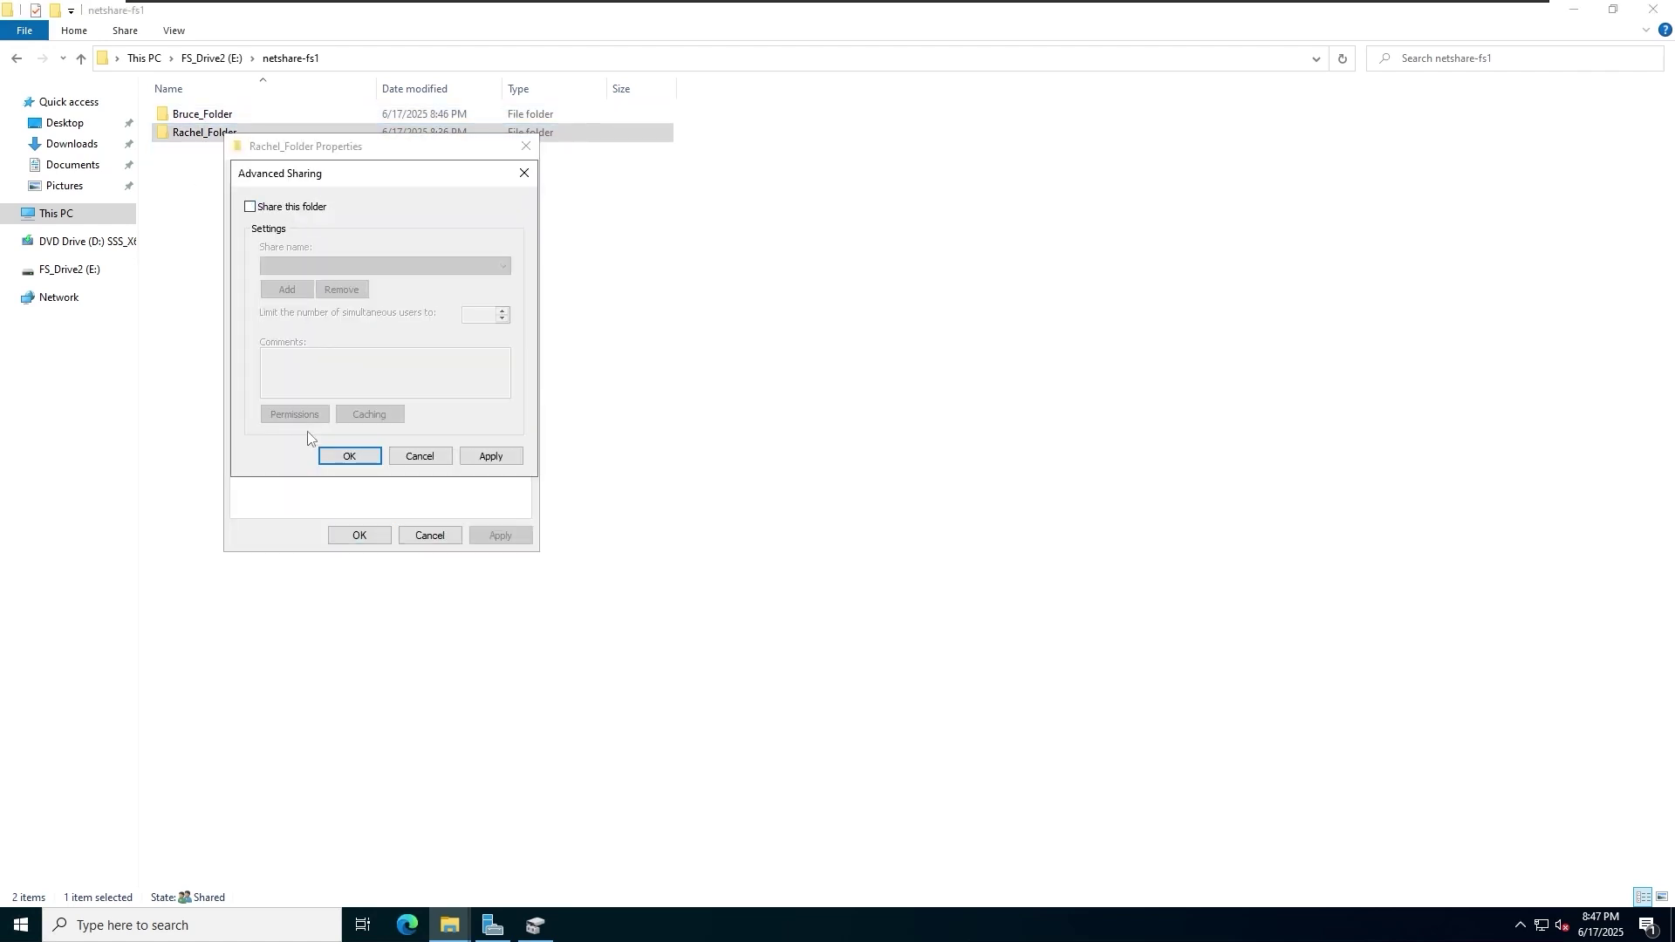
click(351, 458)
click(964, 476)
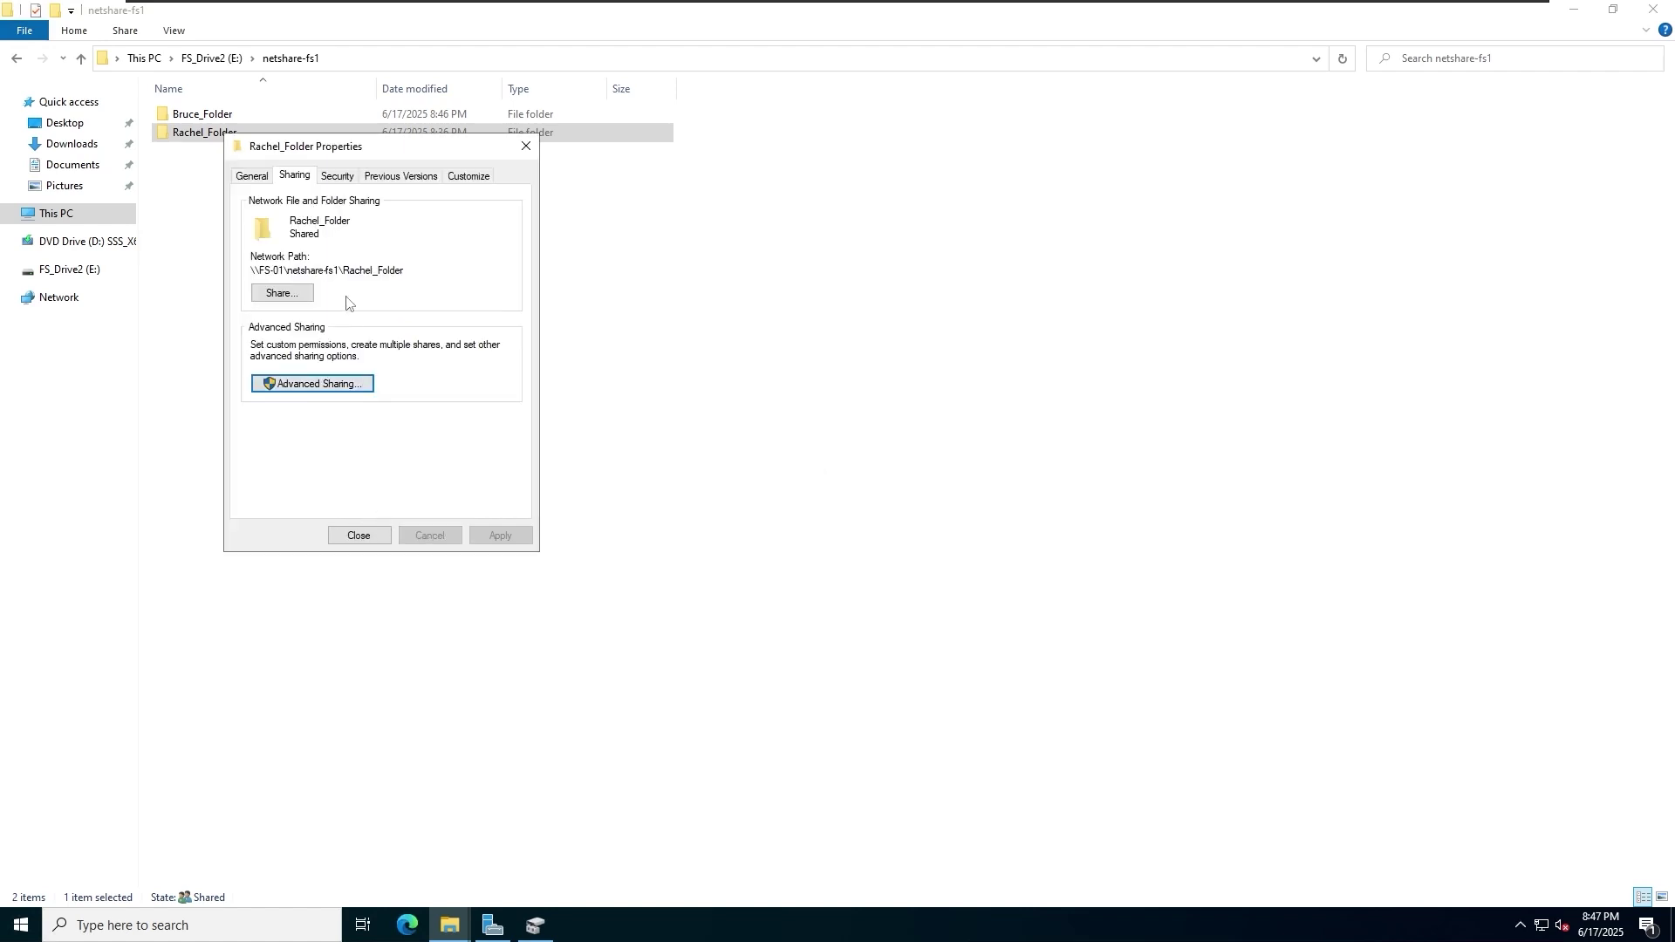
click(359, 535)
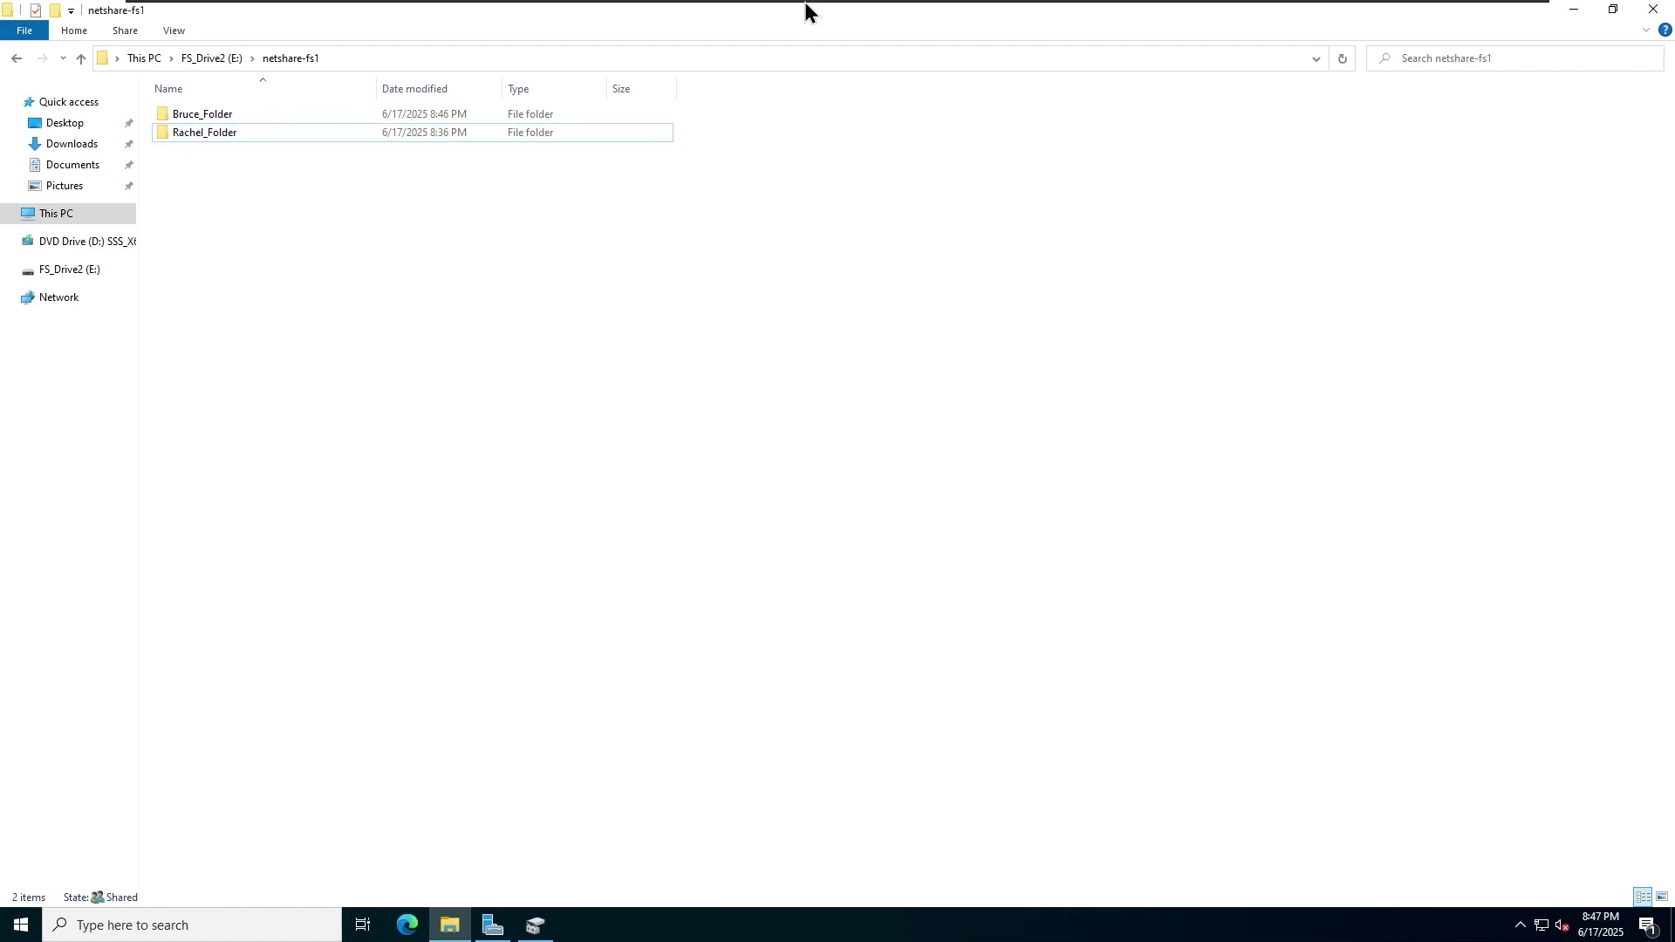
Disable inheritance in Bruce_Folder's Advanced Security Settings, bringing up the convert-or-remove prompt
click(212, 119)
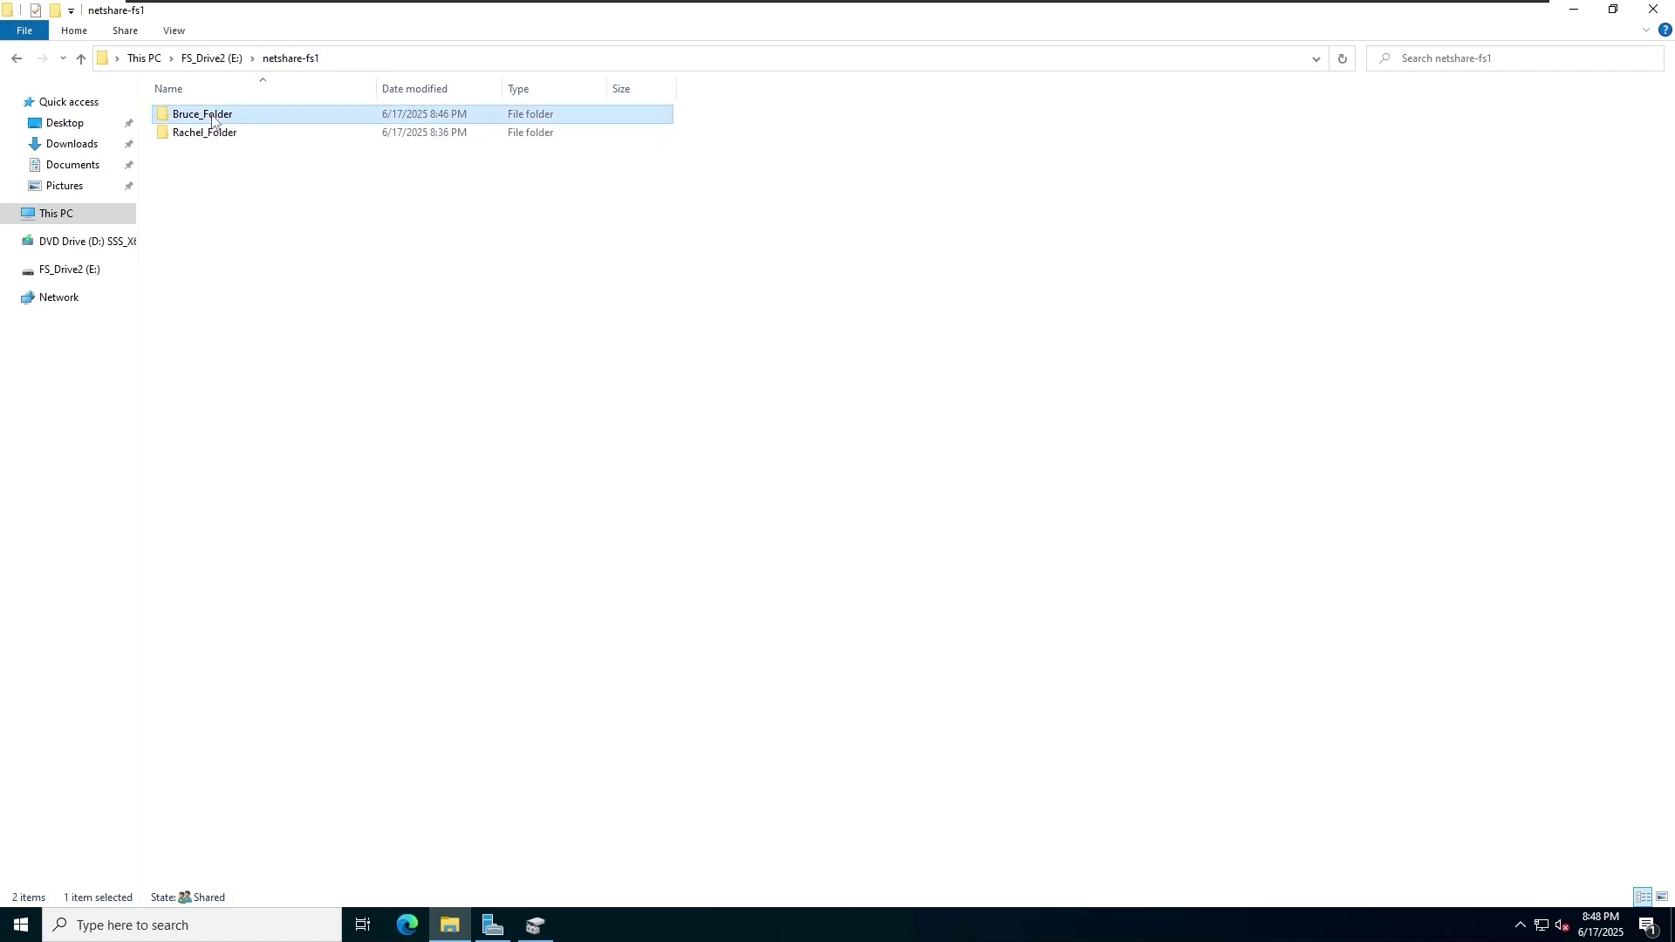
right_click(212, 118)
click(279, 418)
click(331, 158)
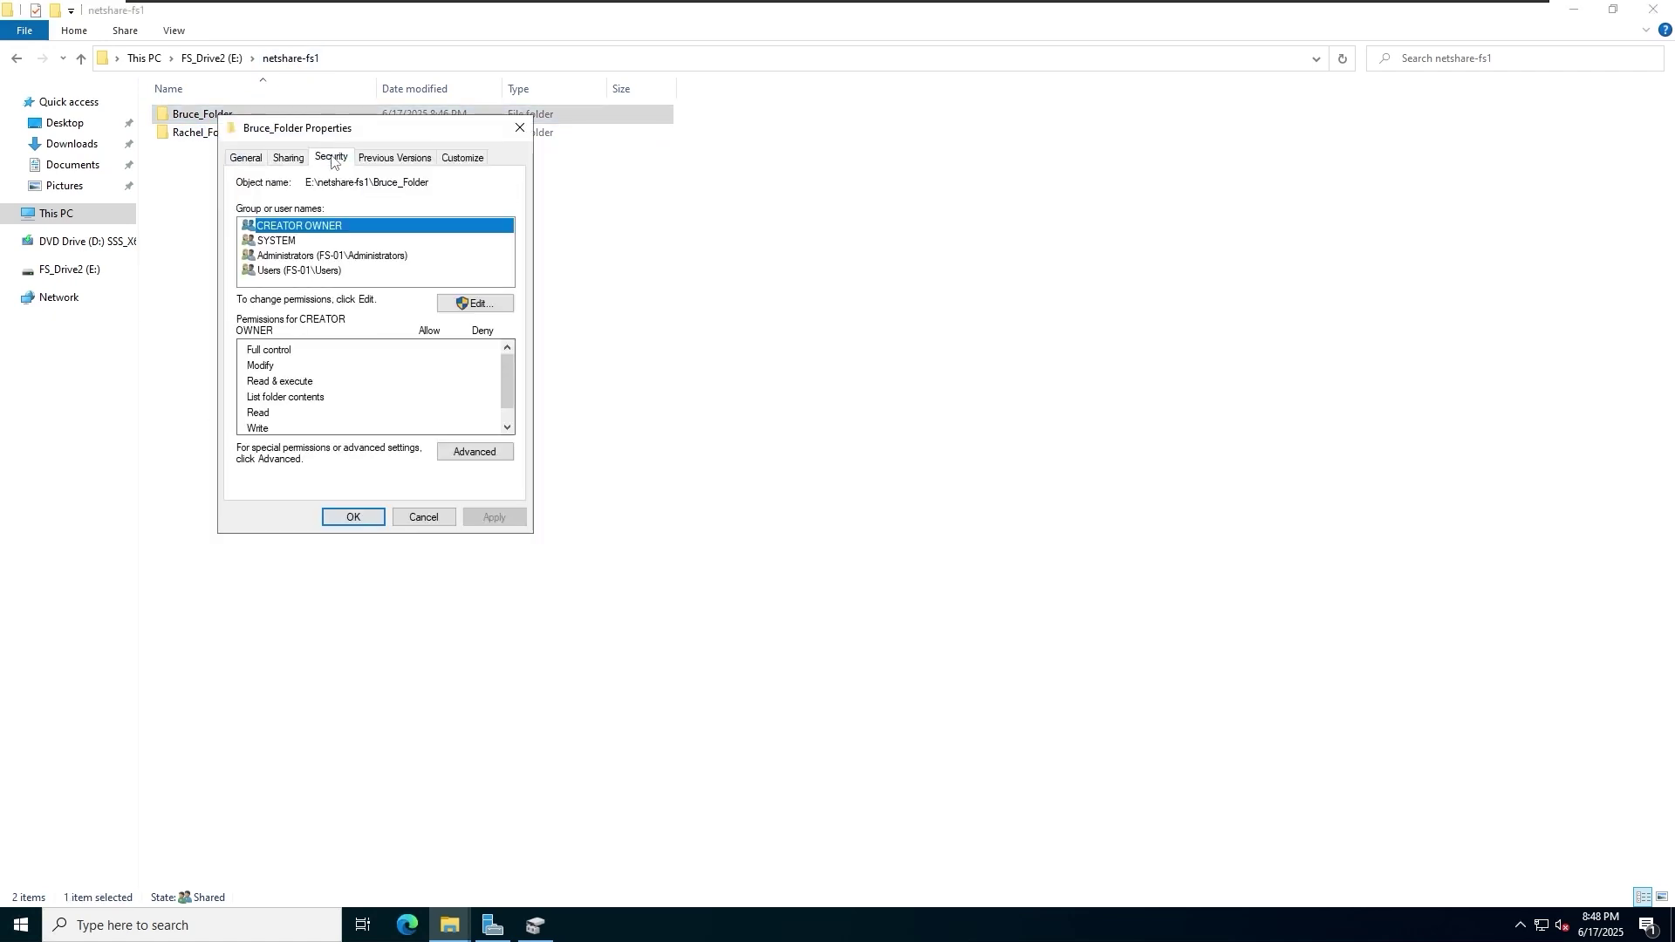
click(463, 455)
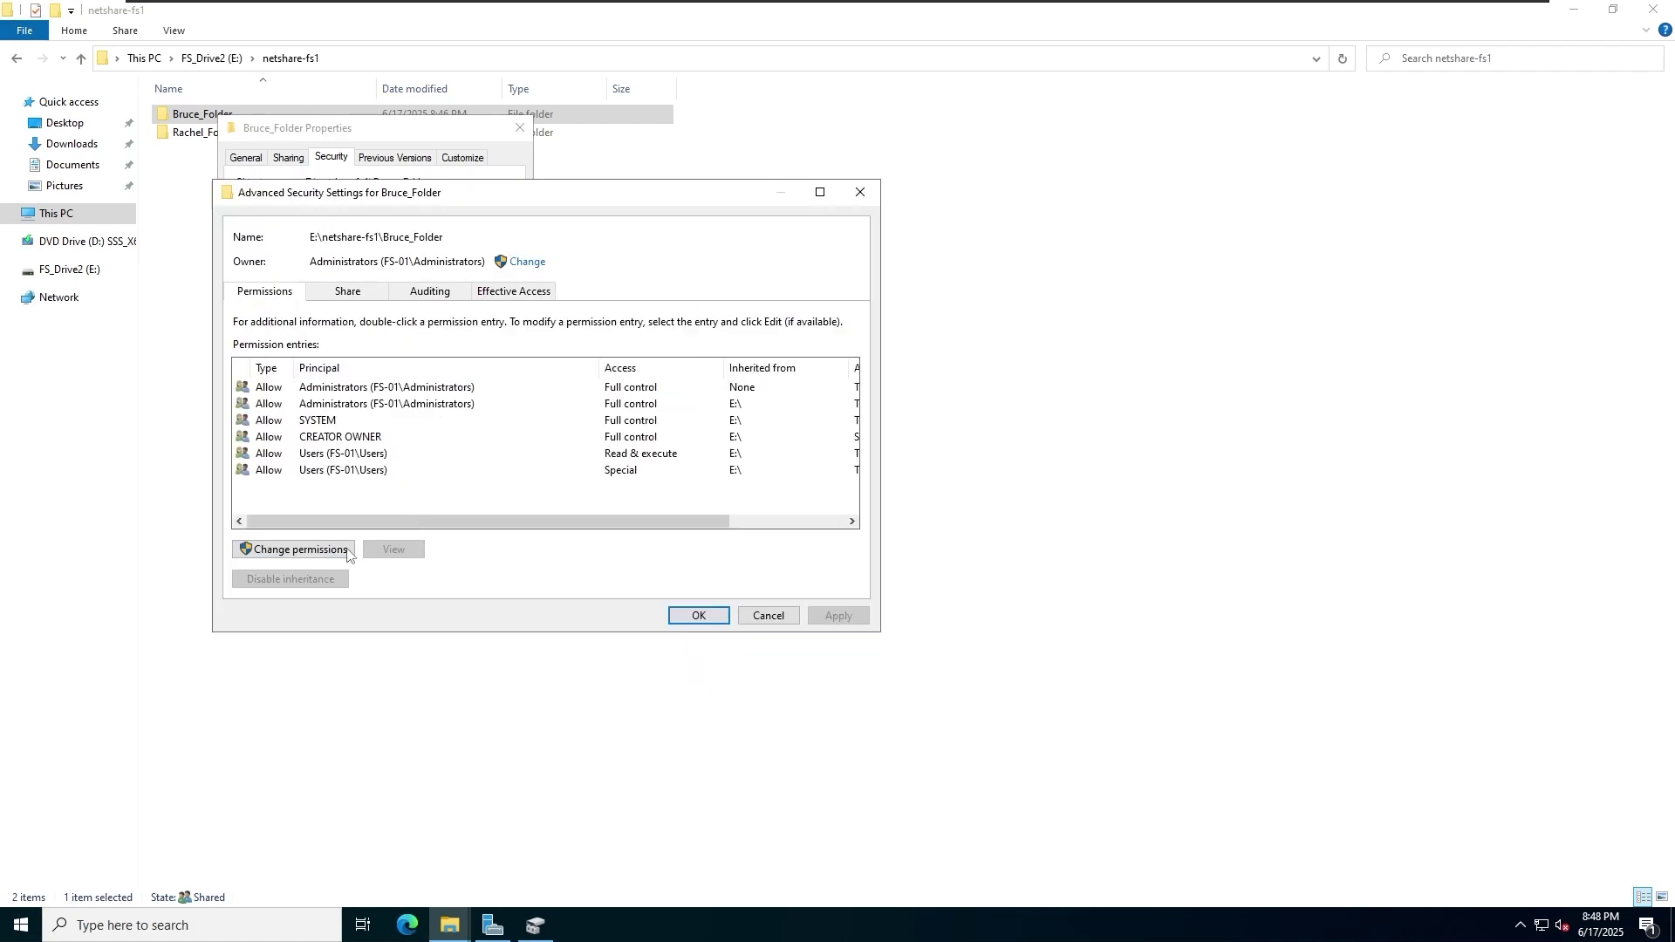
click(330, 549)
click(377, 576)
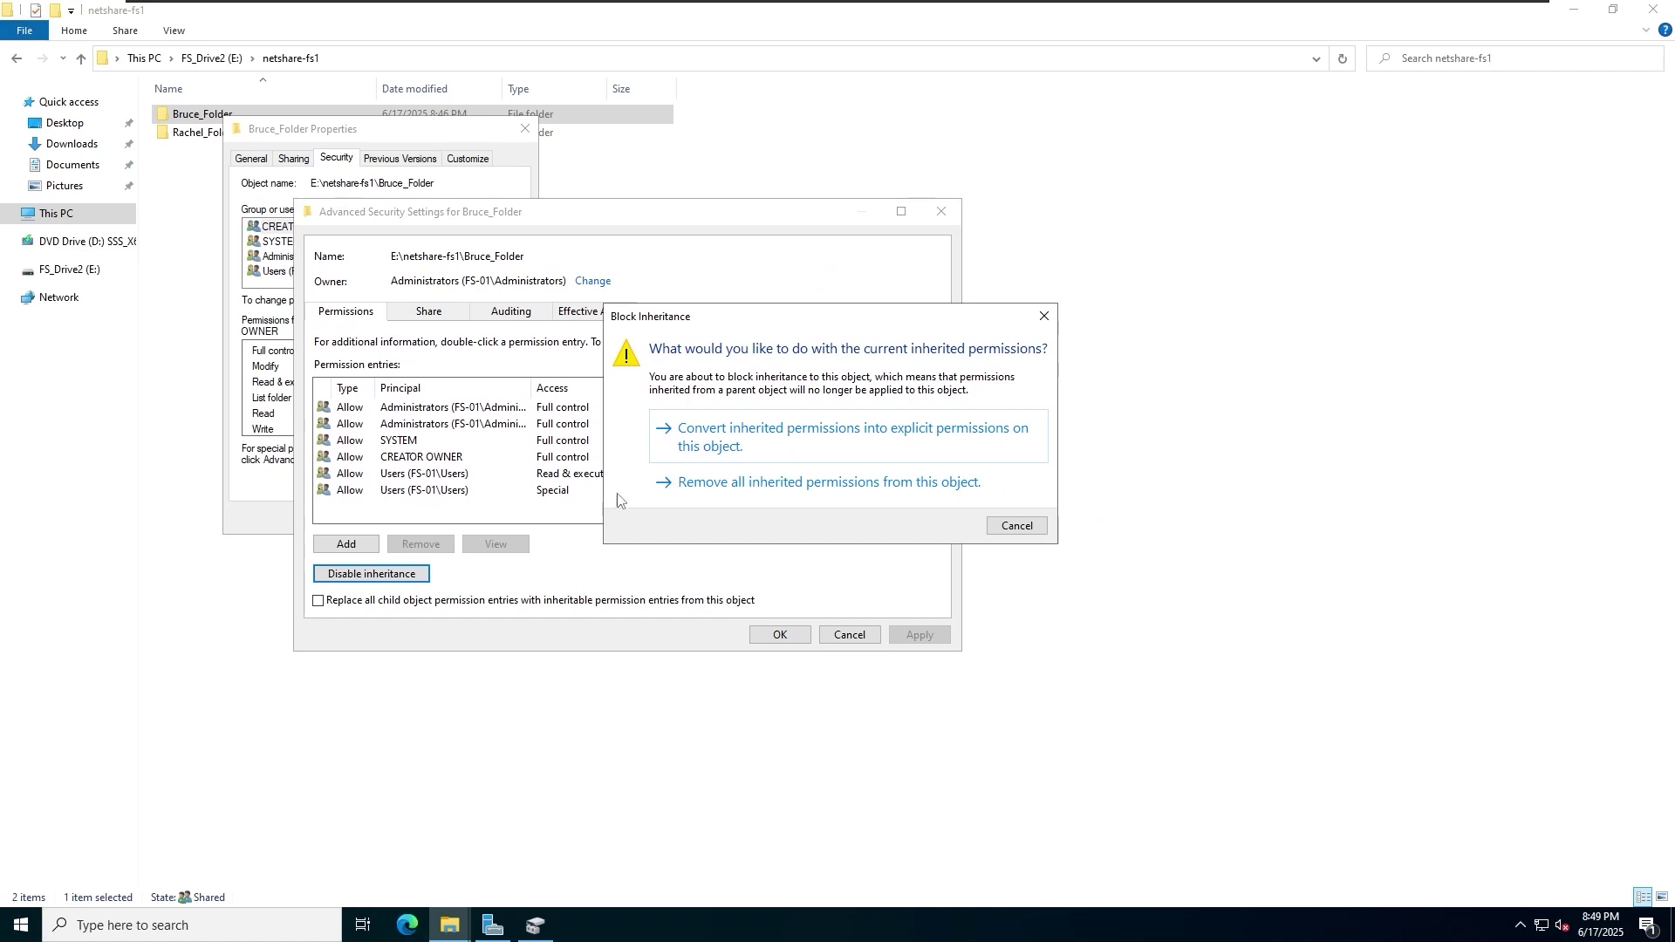
Convert Bruce_Folder's inherited permissions to explicit entries and remove both Users entries
click(809, 444)
click(453, 473)
click(420, 544)
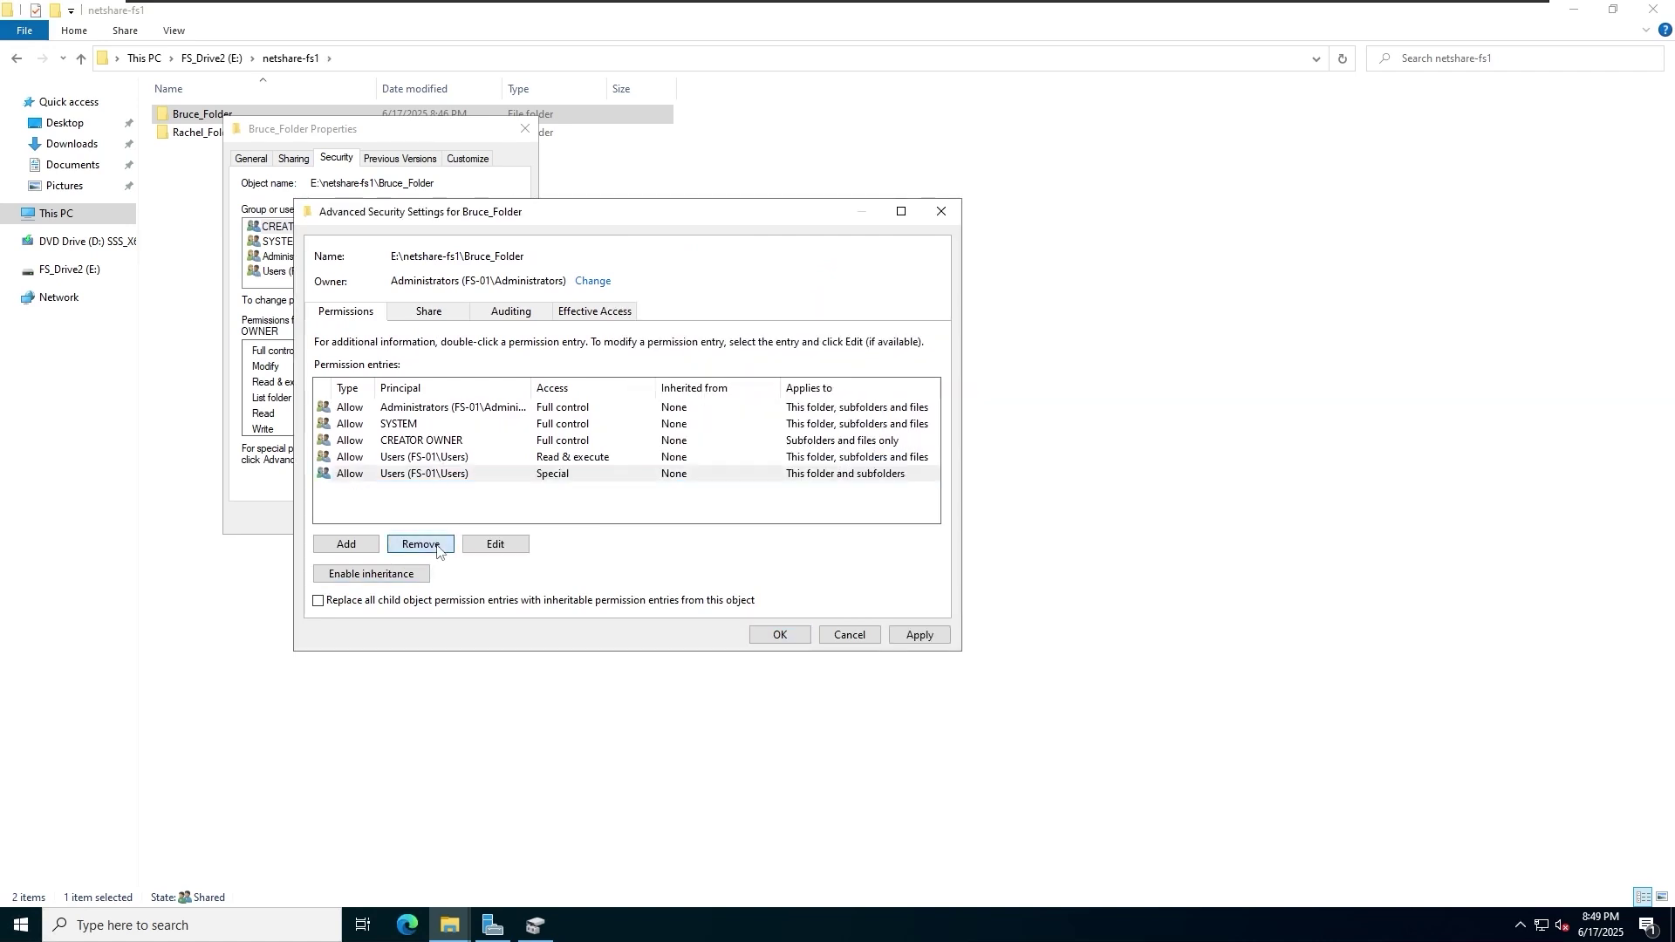
click(467, 459)
click(420, 544)
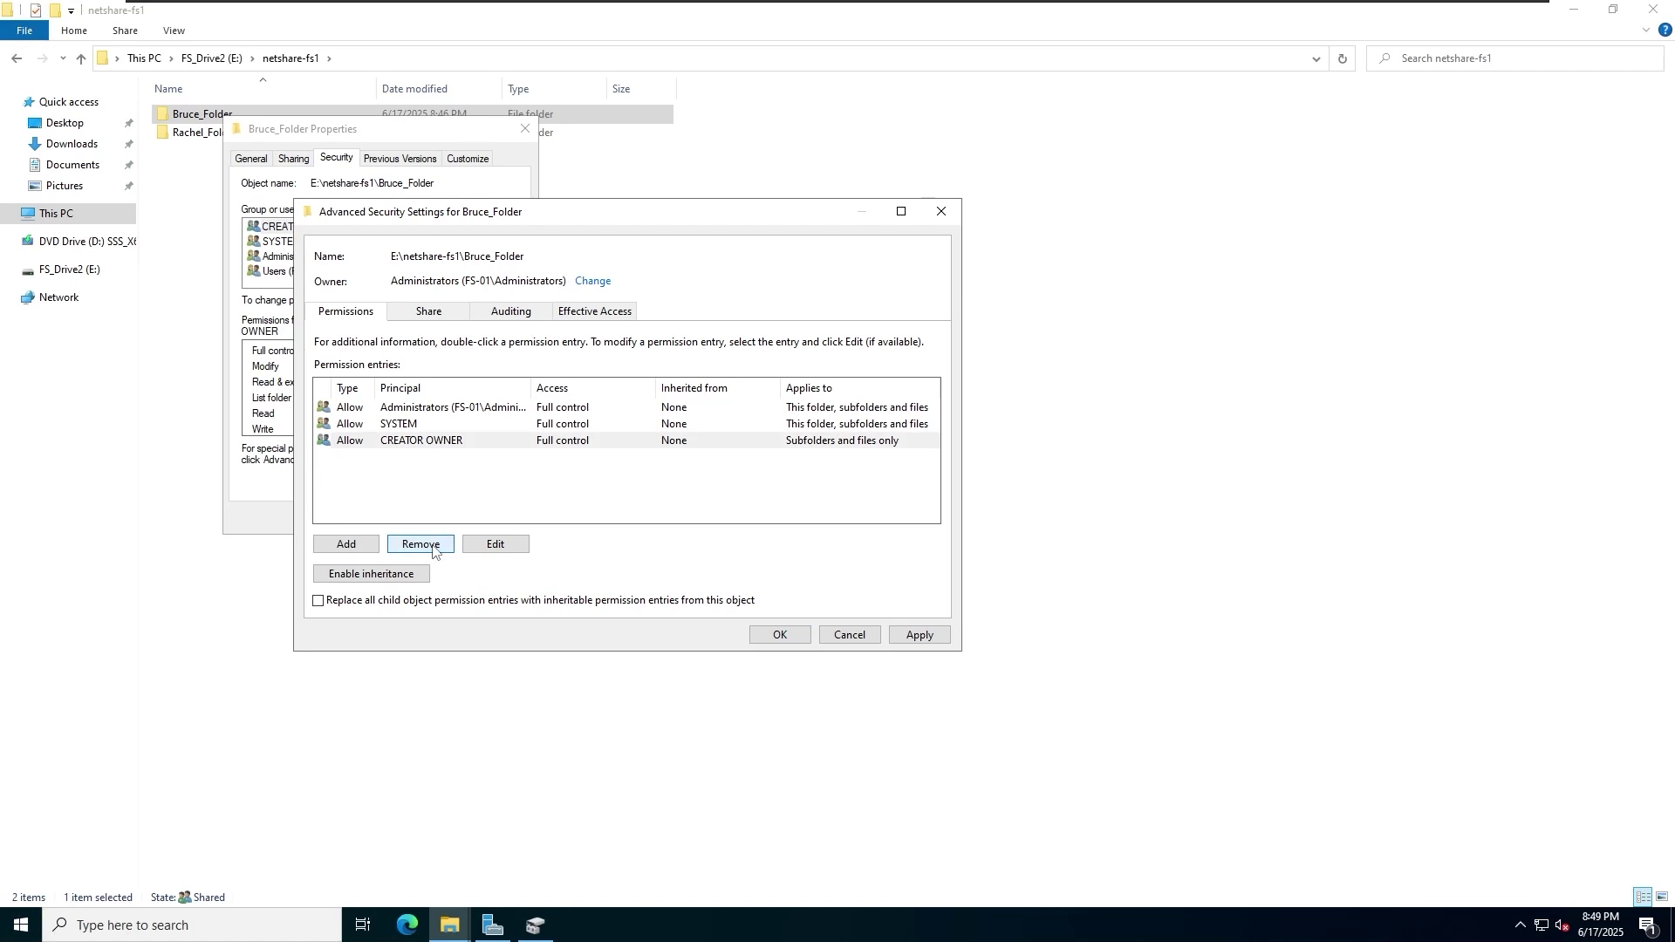
Add a permission entry giving Share-Bruce Modify access, then apply and close
click(346, 544)
click(557, 250)
text(share-bruc)
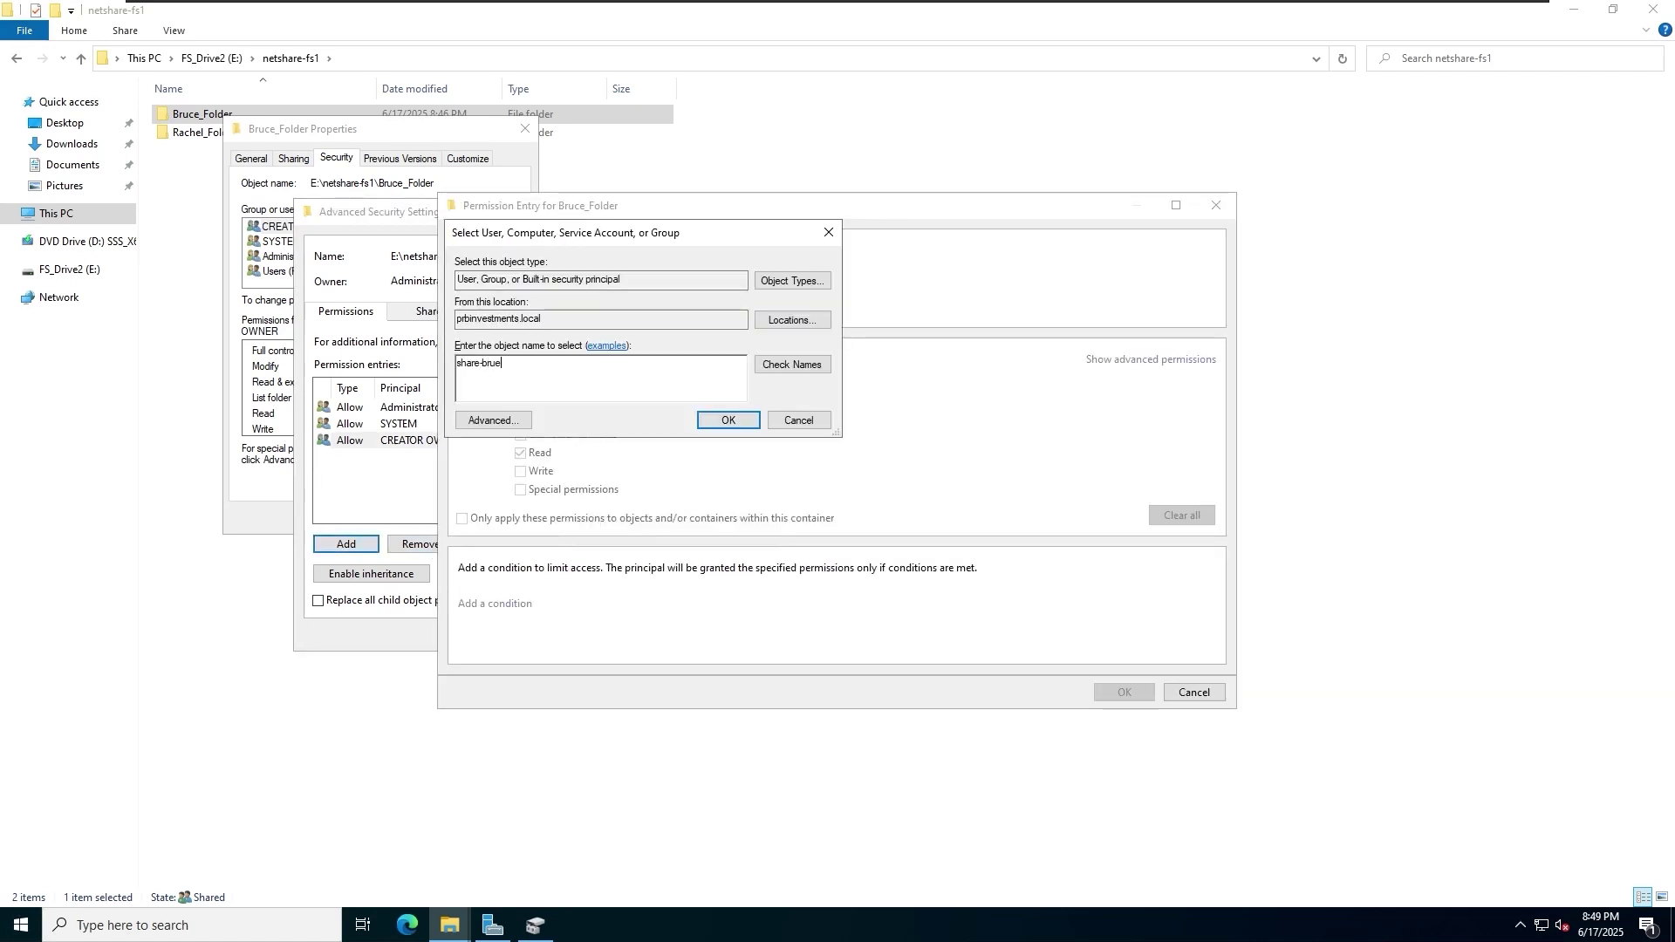
text(e)
key(Return)
click(542, 401)
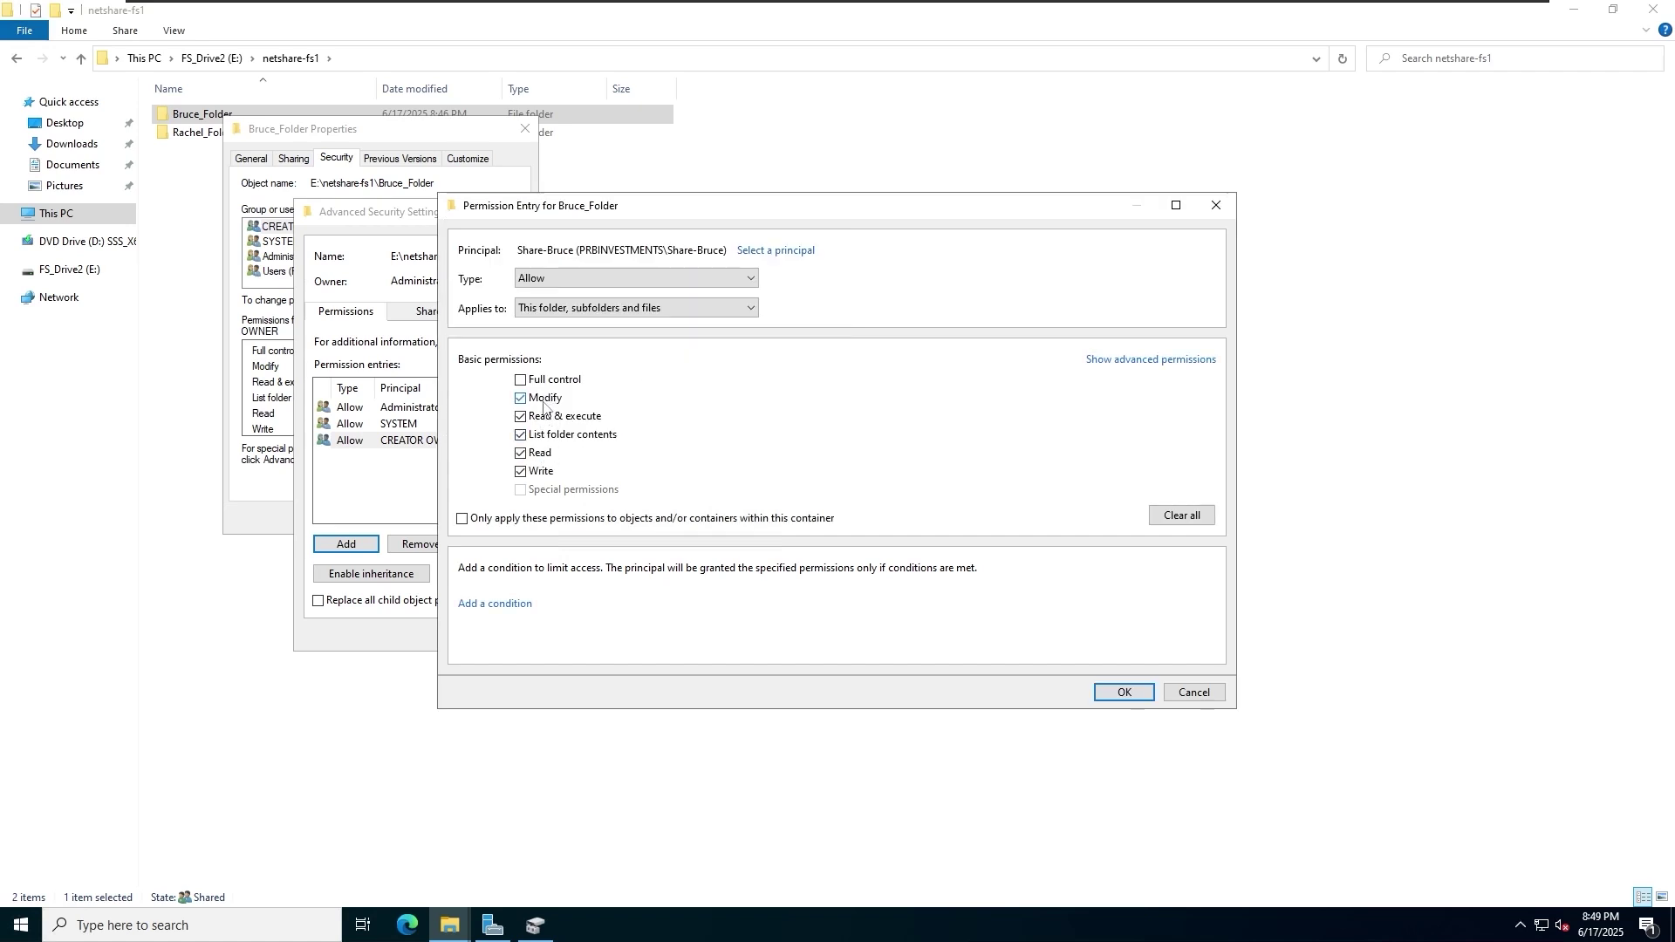
click(1125, 692)
click(927, 636)
click(773, 635)
Create a new folder named Taxes inside Bruce_Folder
click(356, 522)
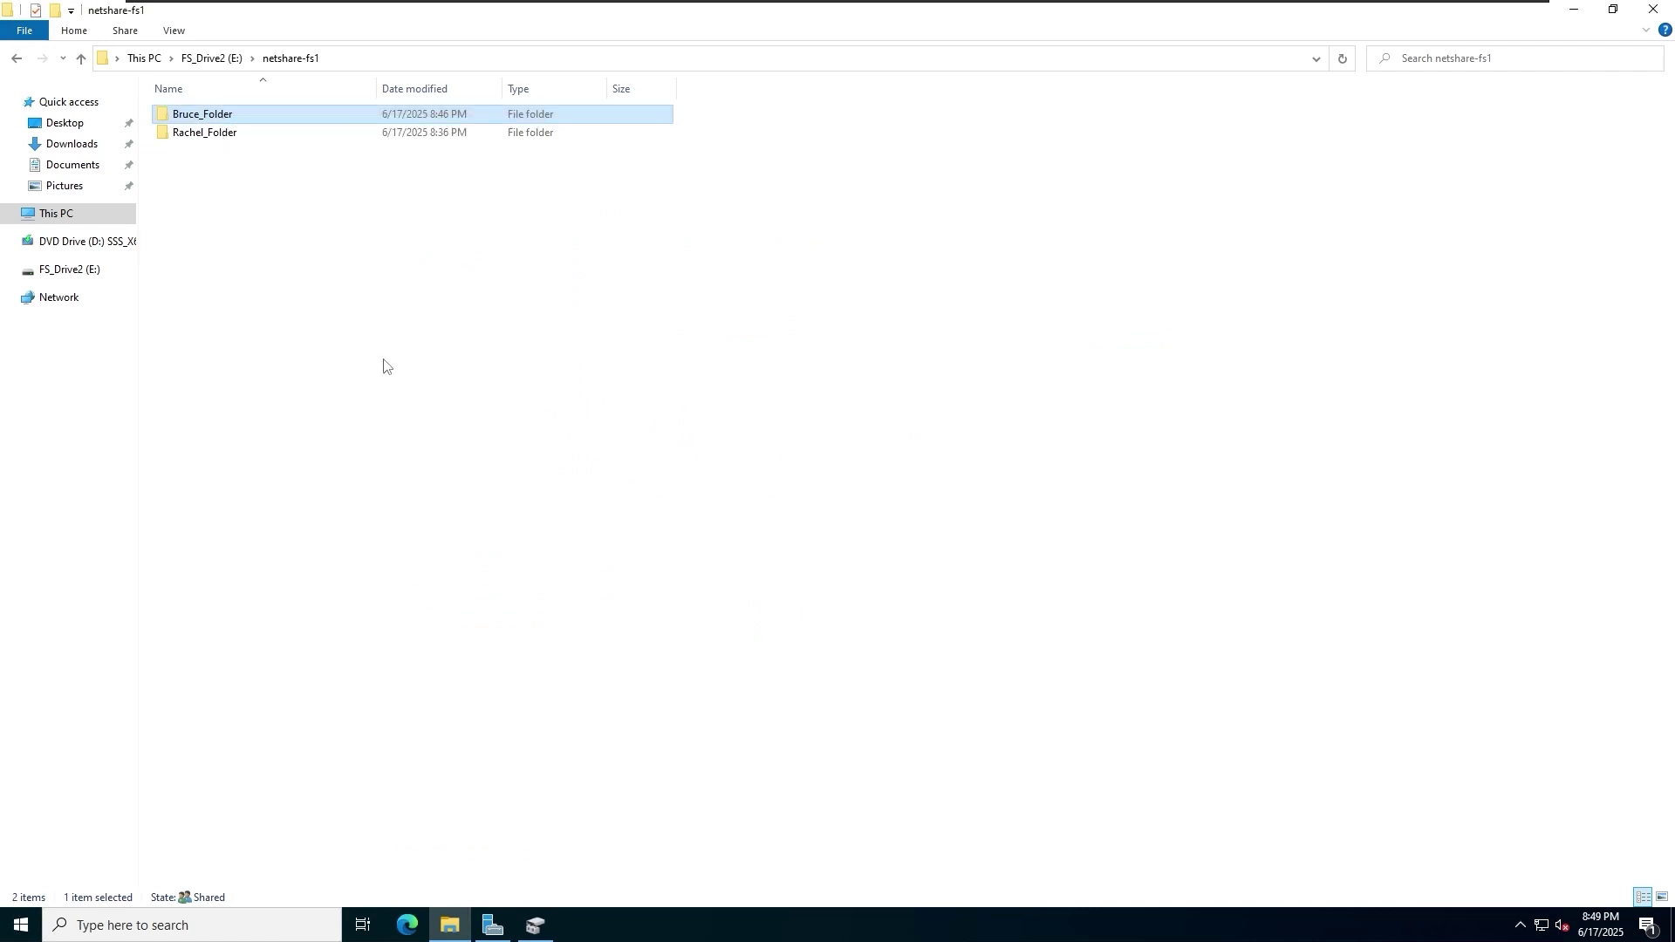
double_click(203, 114)
click(859, 481)
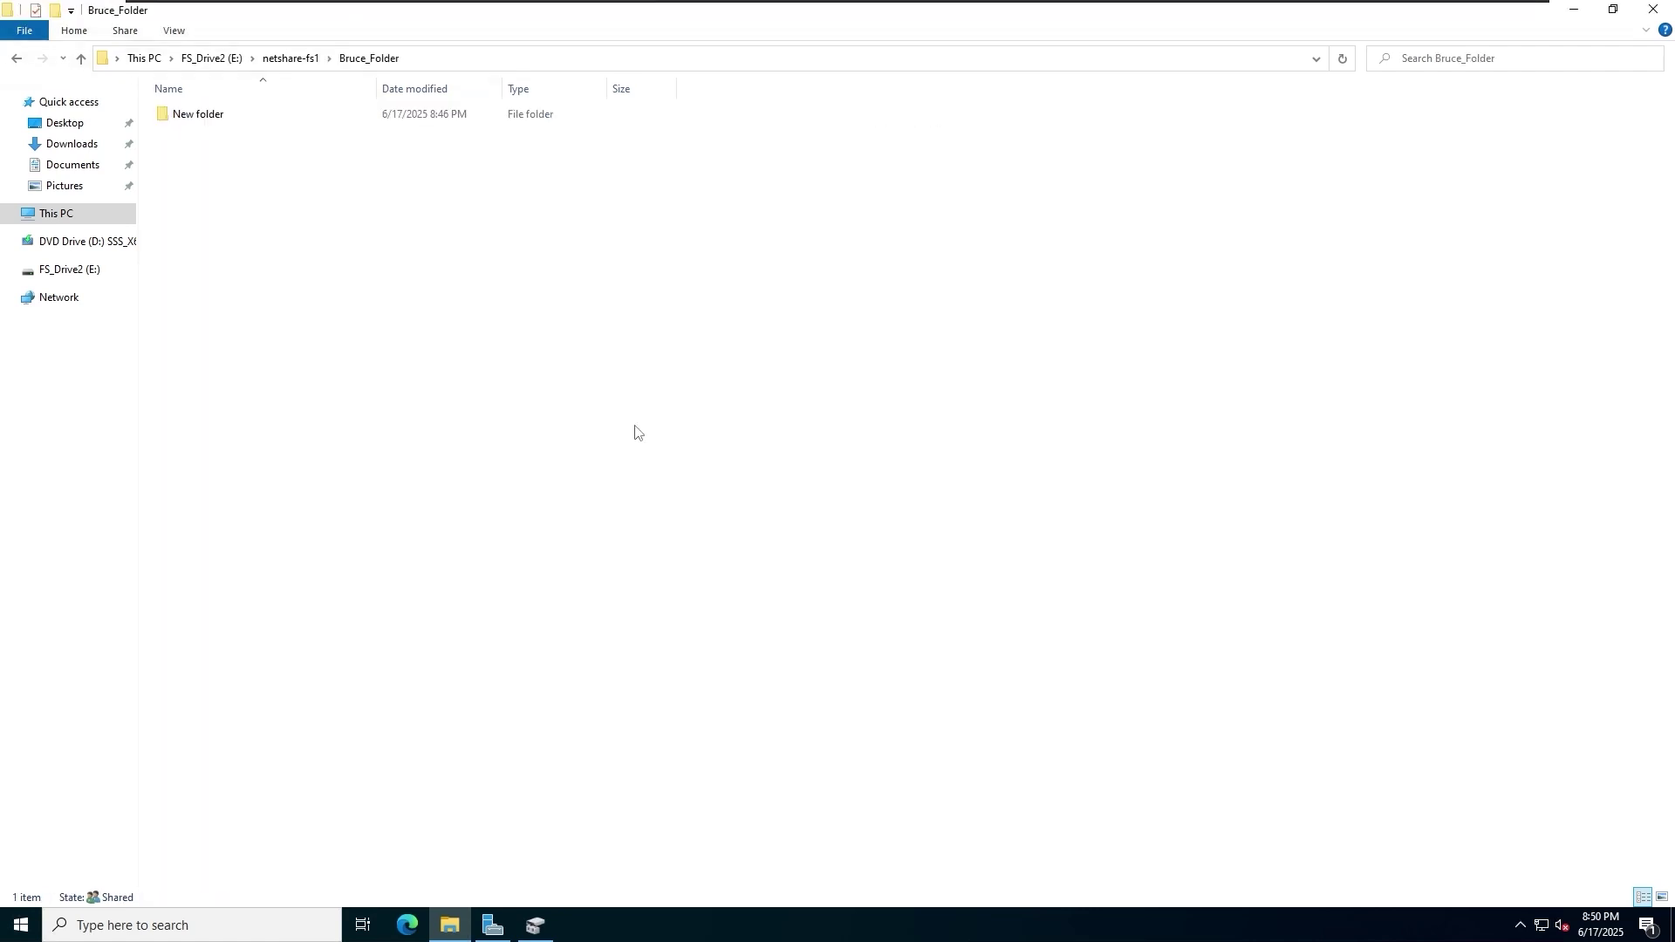
right_click(278, 220)
mouse_move(385, 431)
click(558, 440)
text(r)
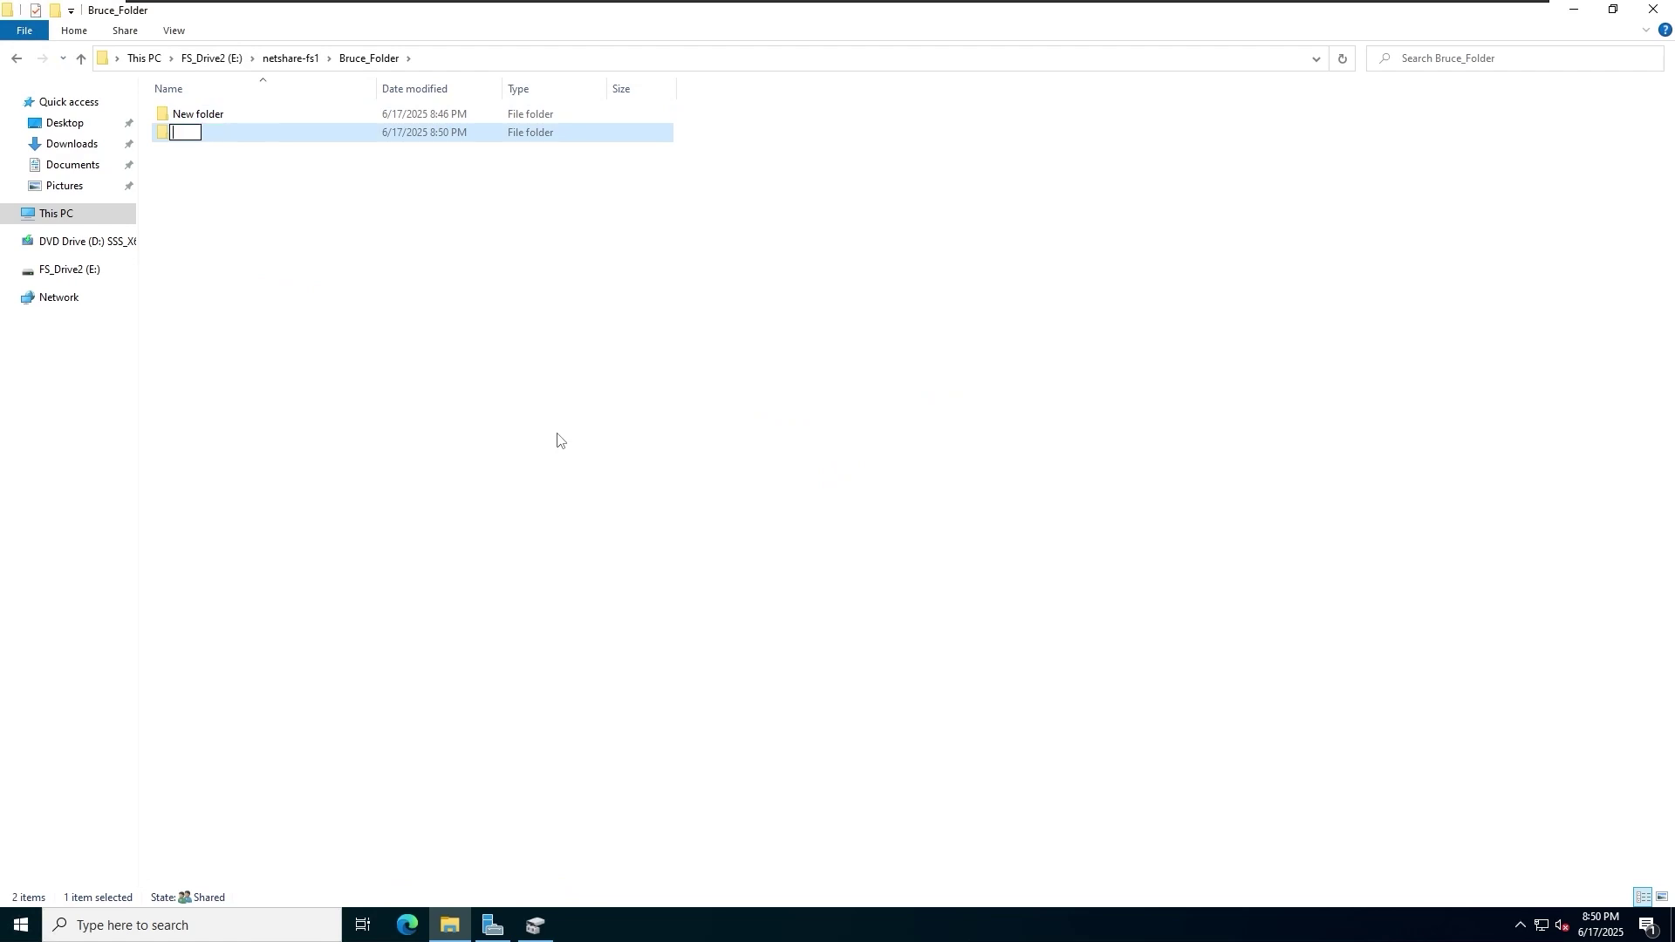
text(Taxes)
click(557, 440)
Open the Taxes folder's advanced security settings and widen the Principal column
click(209, 135)
right_click(210, 136)
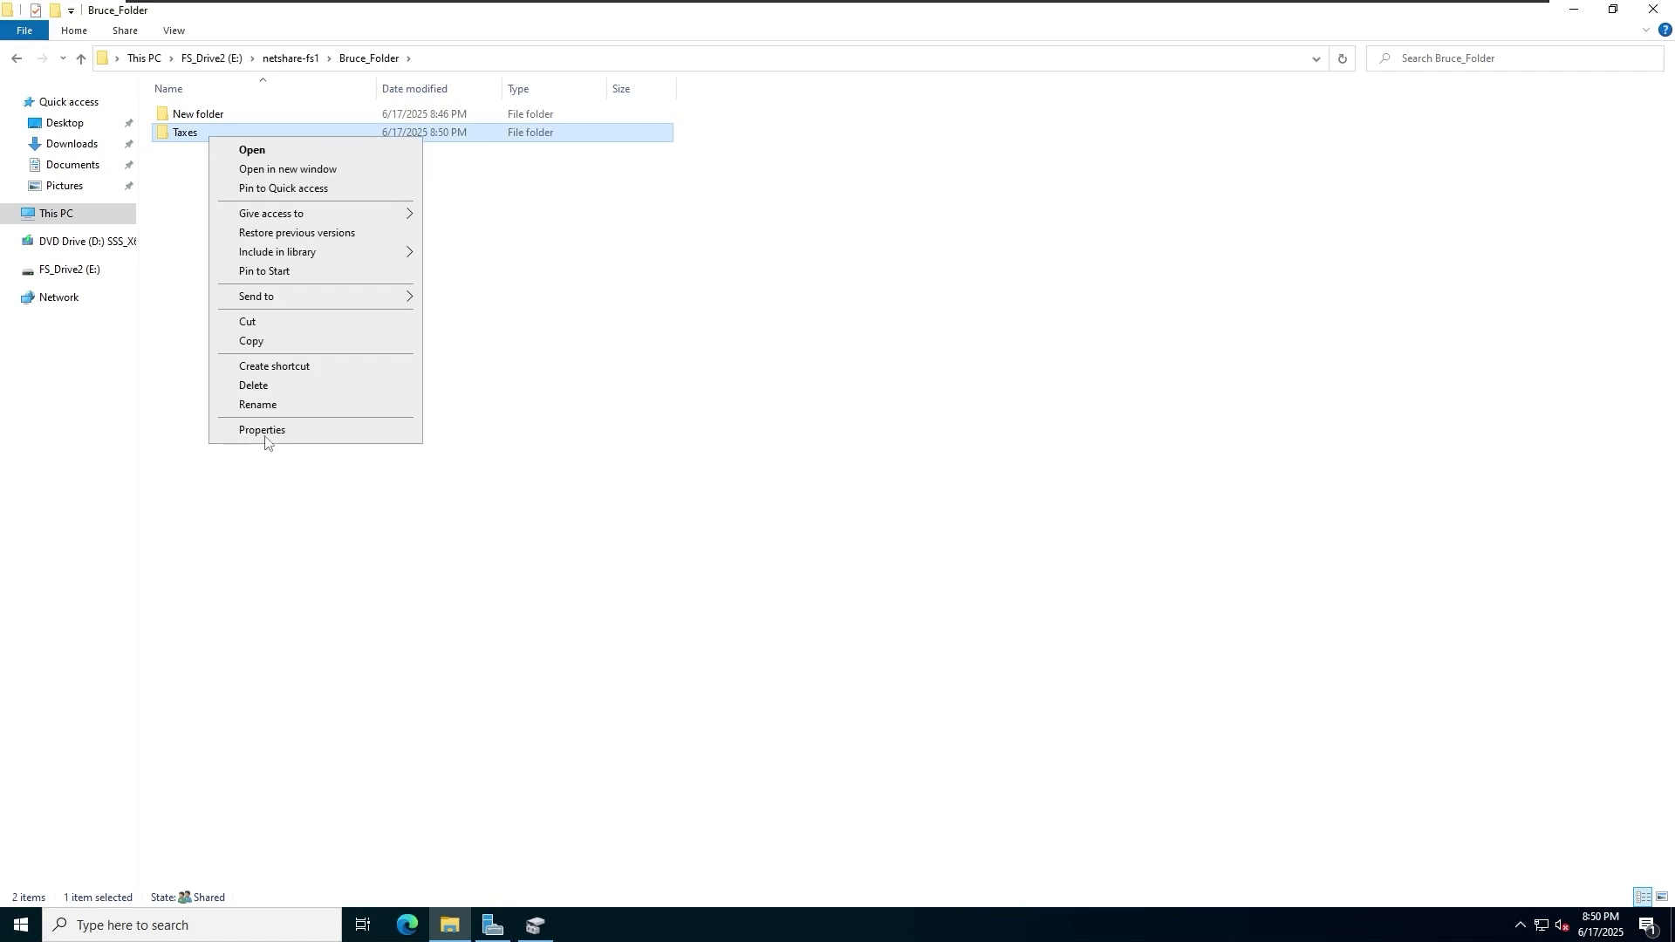
click(253, 434)
click(329, 179)
click(472, 474)
drag(697, 244, 489, 241)
drag(531, 404, 687, 404)
Review the Taxes permission entries, confirming Share-Bruce's inherited Modify access, then close
click(458, 457)
click(454, 429)
click(488, 514)
click(445, 474)
click(438, 439)
click(436, 517)
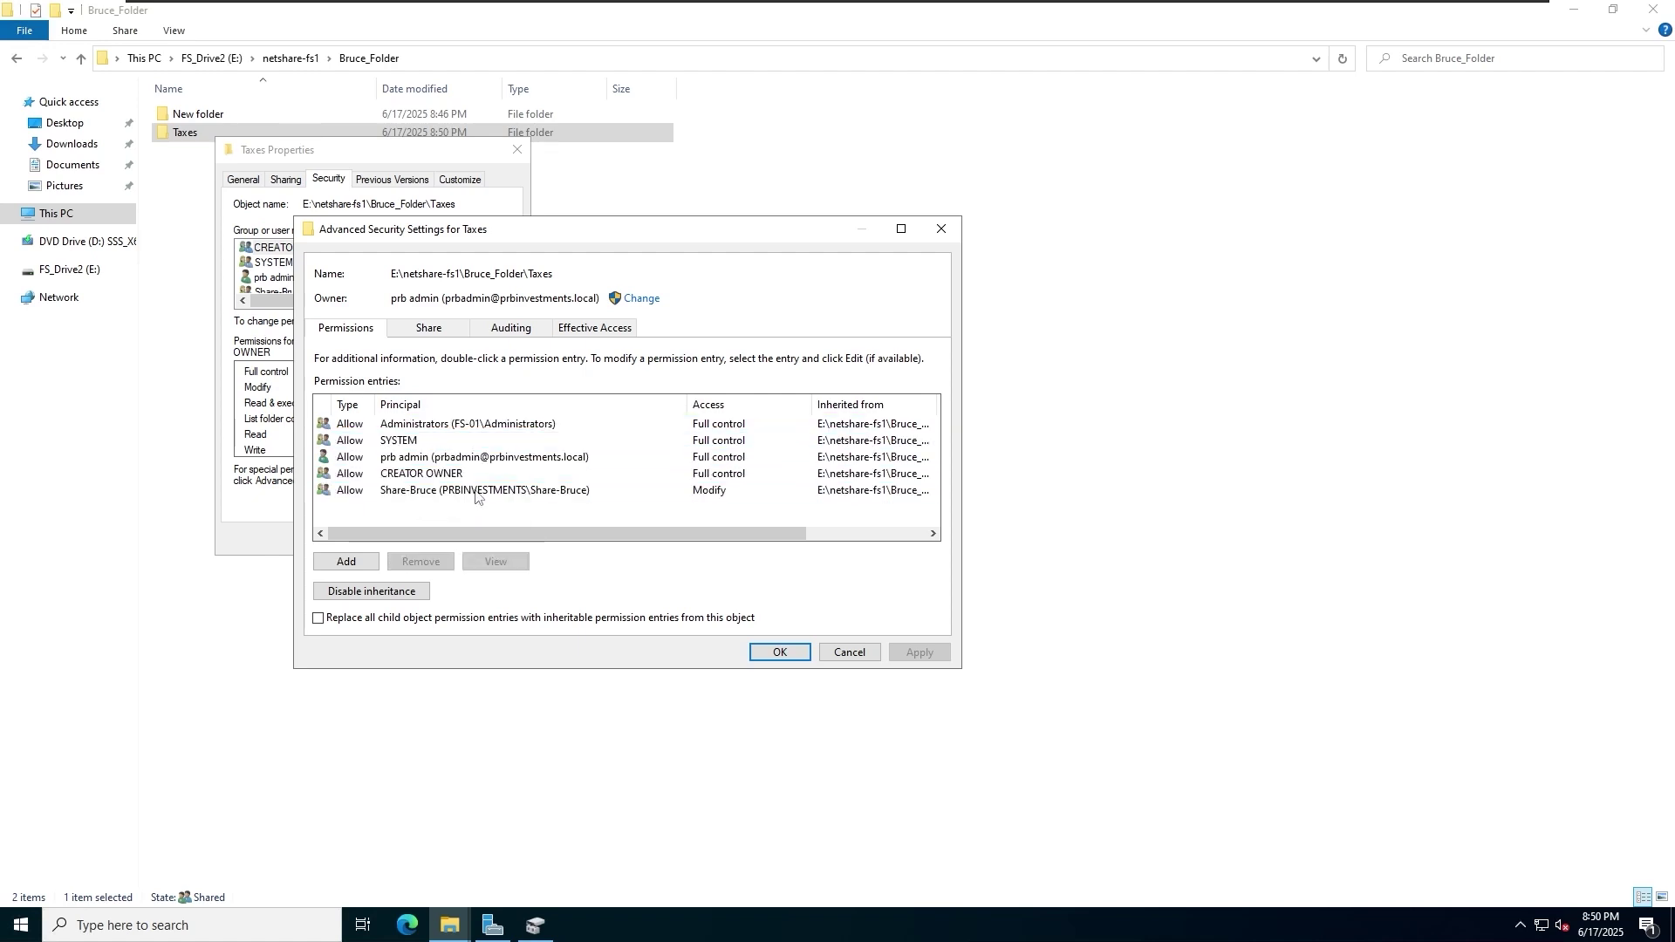
click(476, 493)
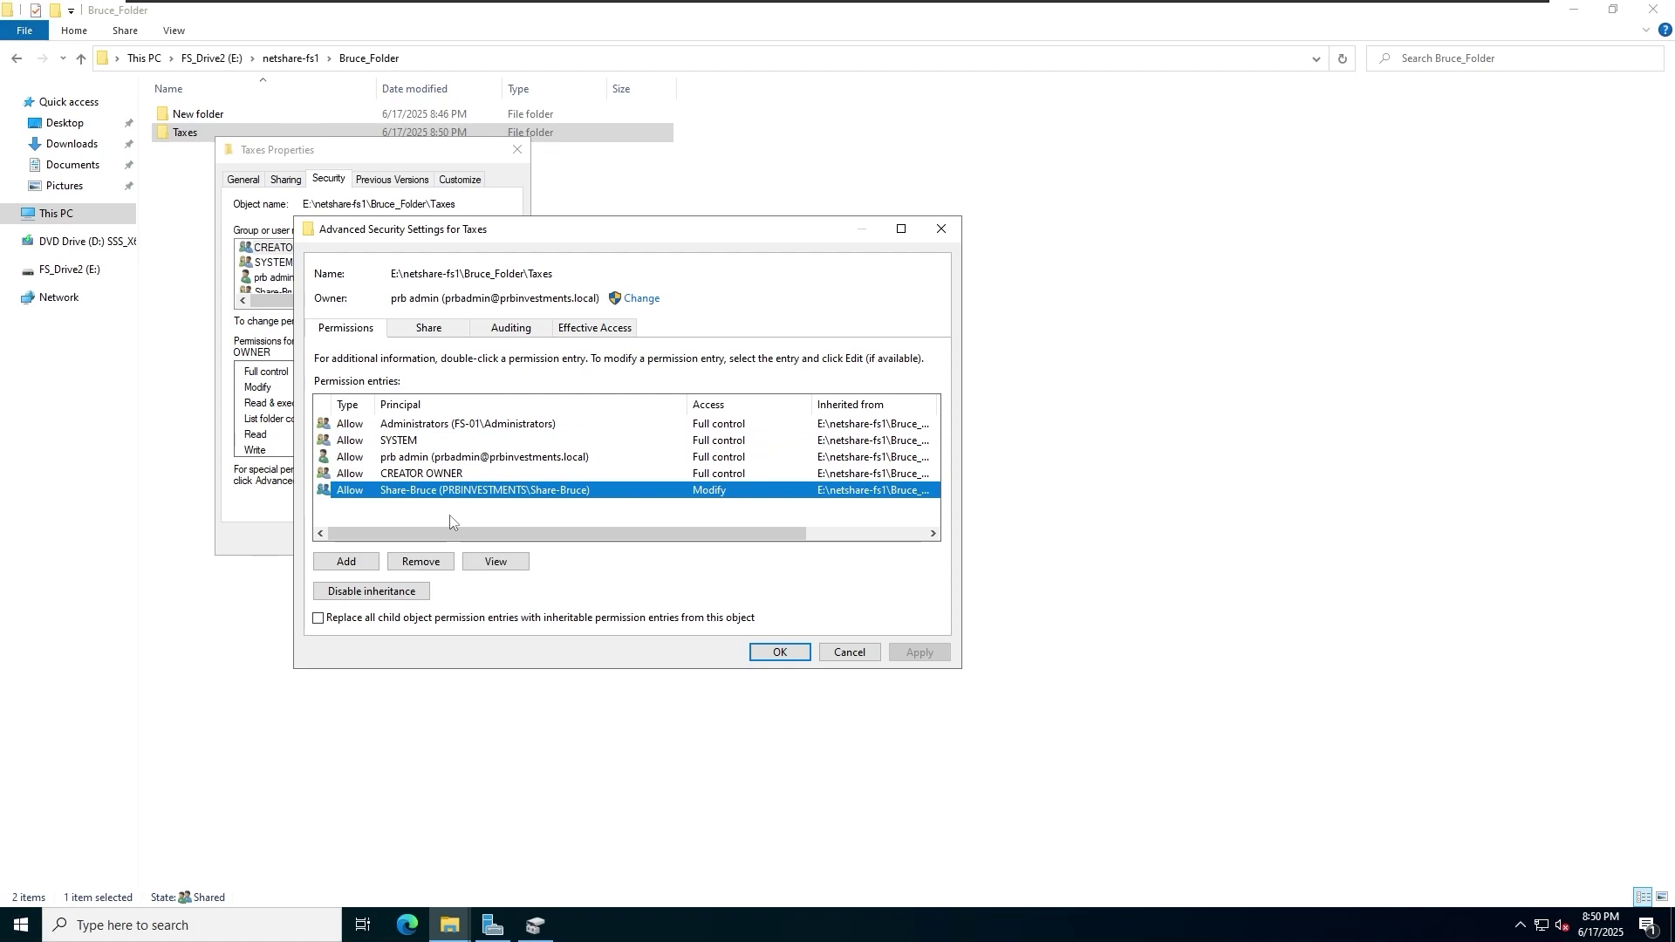
click(849, 652)
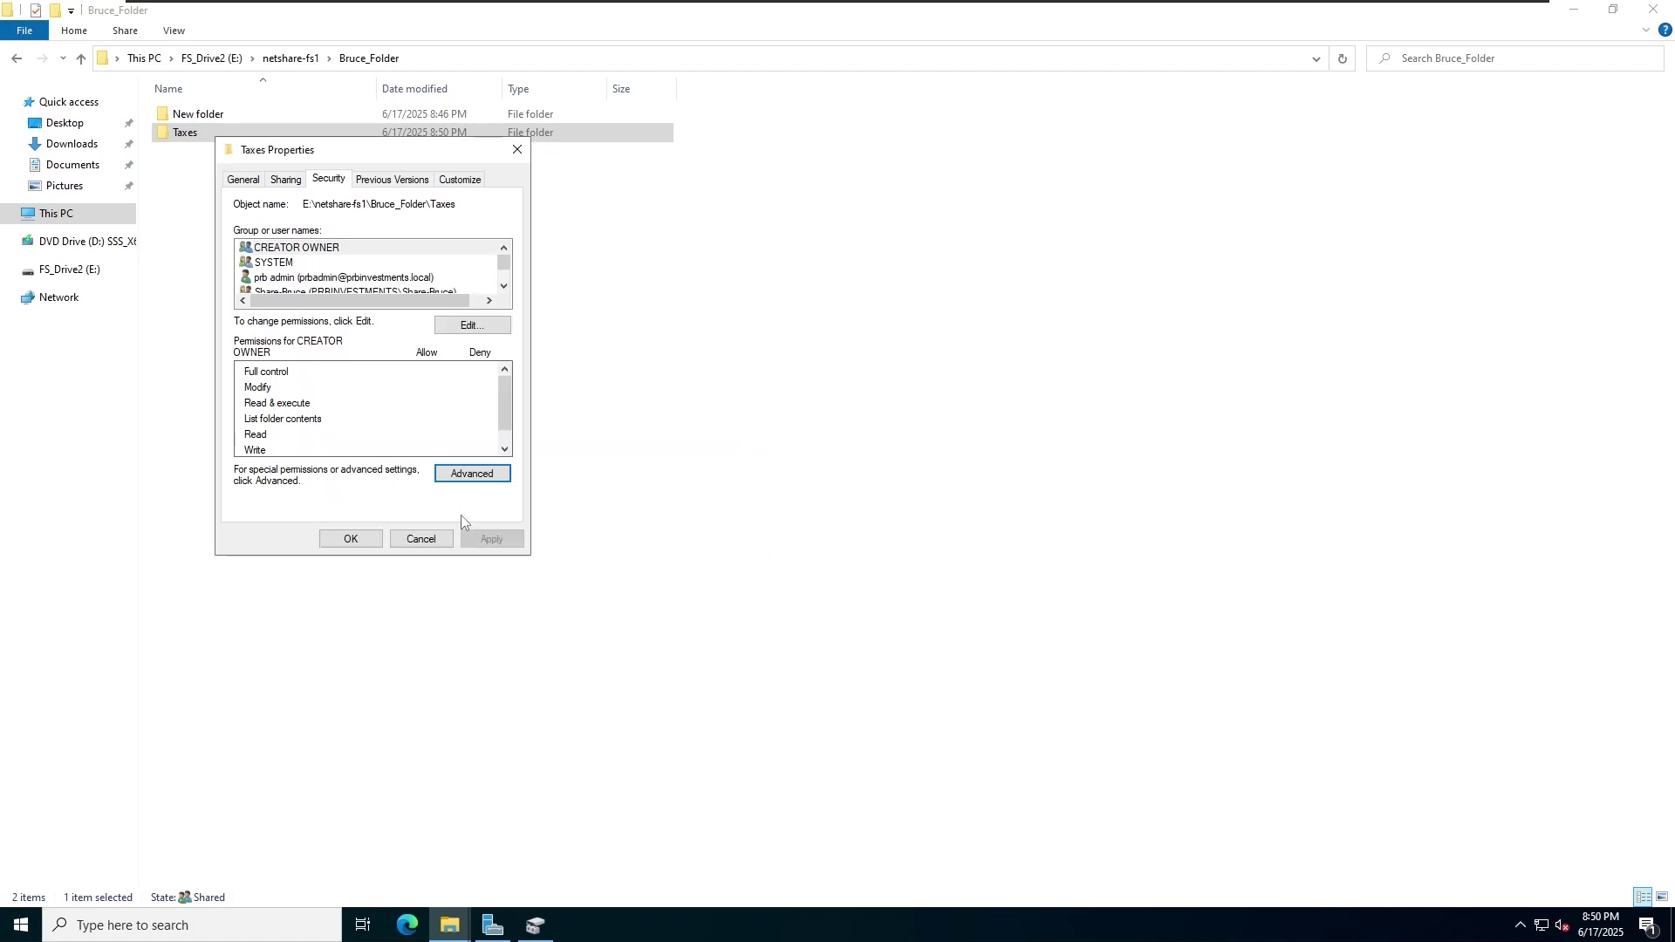
click(350, 539)
click(330, 384)
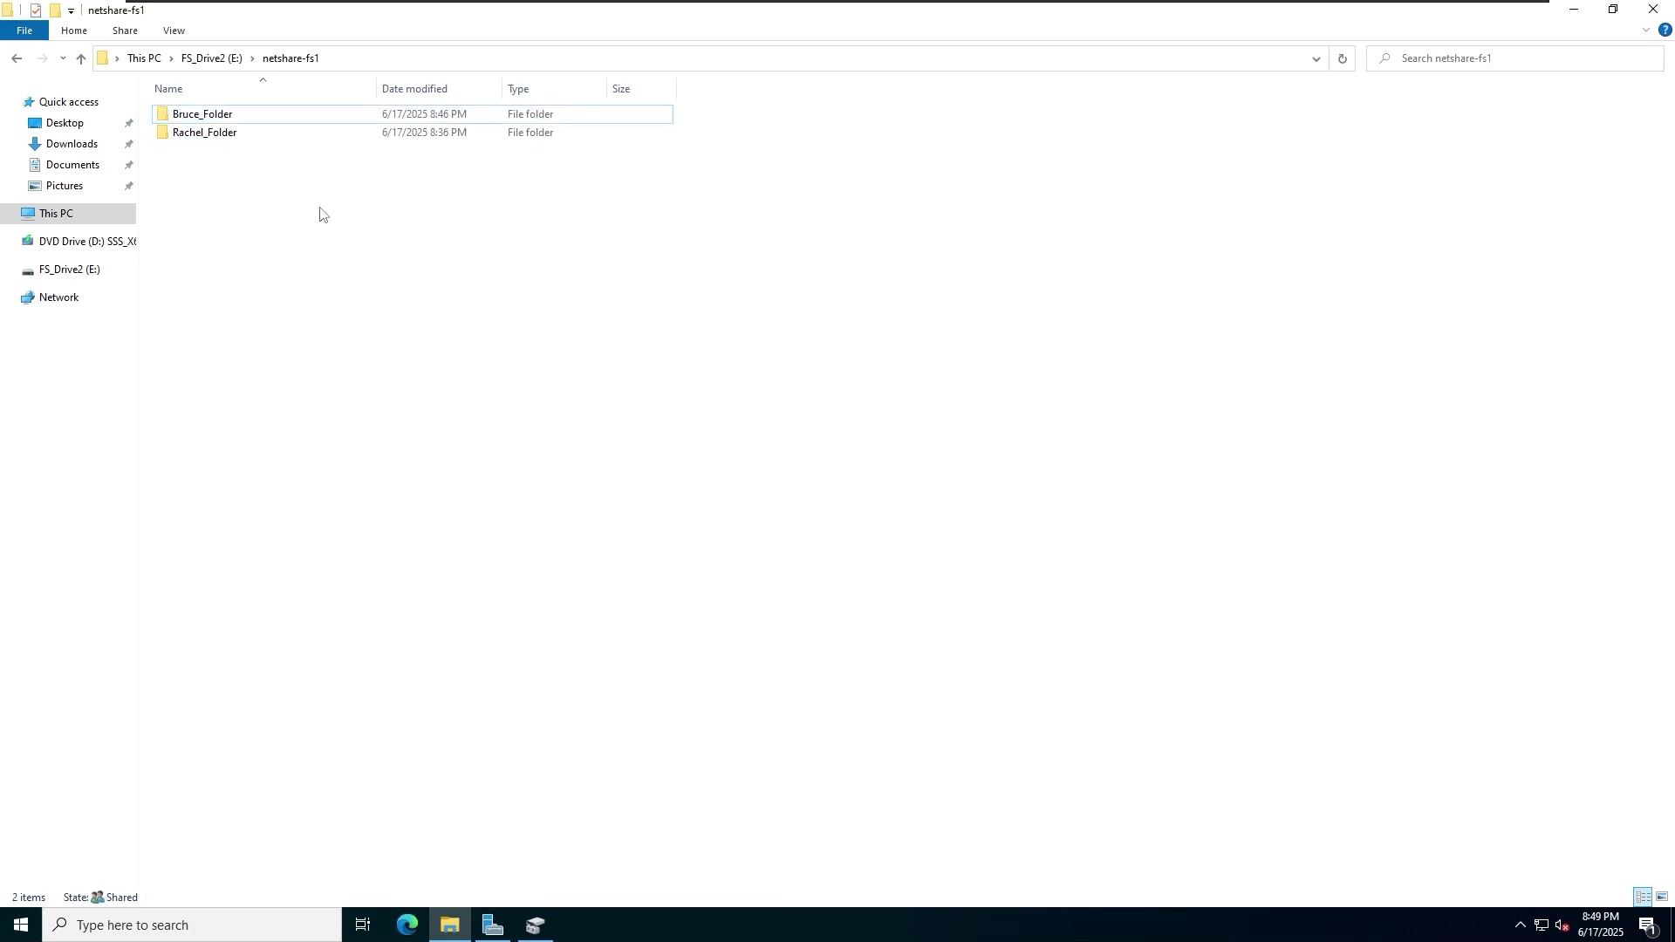
Open Rachel_Folder's advanced security settings from its Properties Security tab
click(199, 138)
right_click(200, 142)
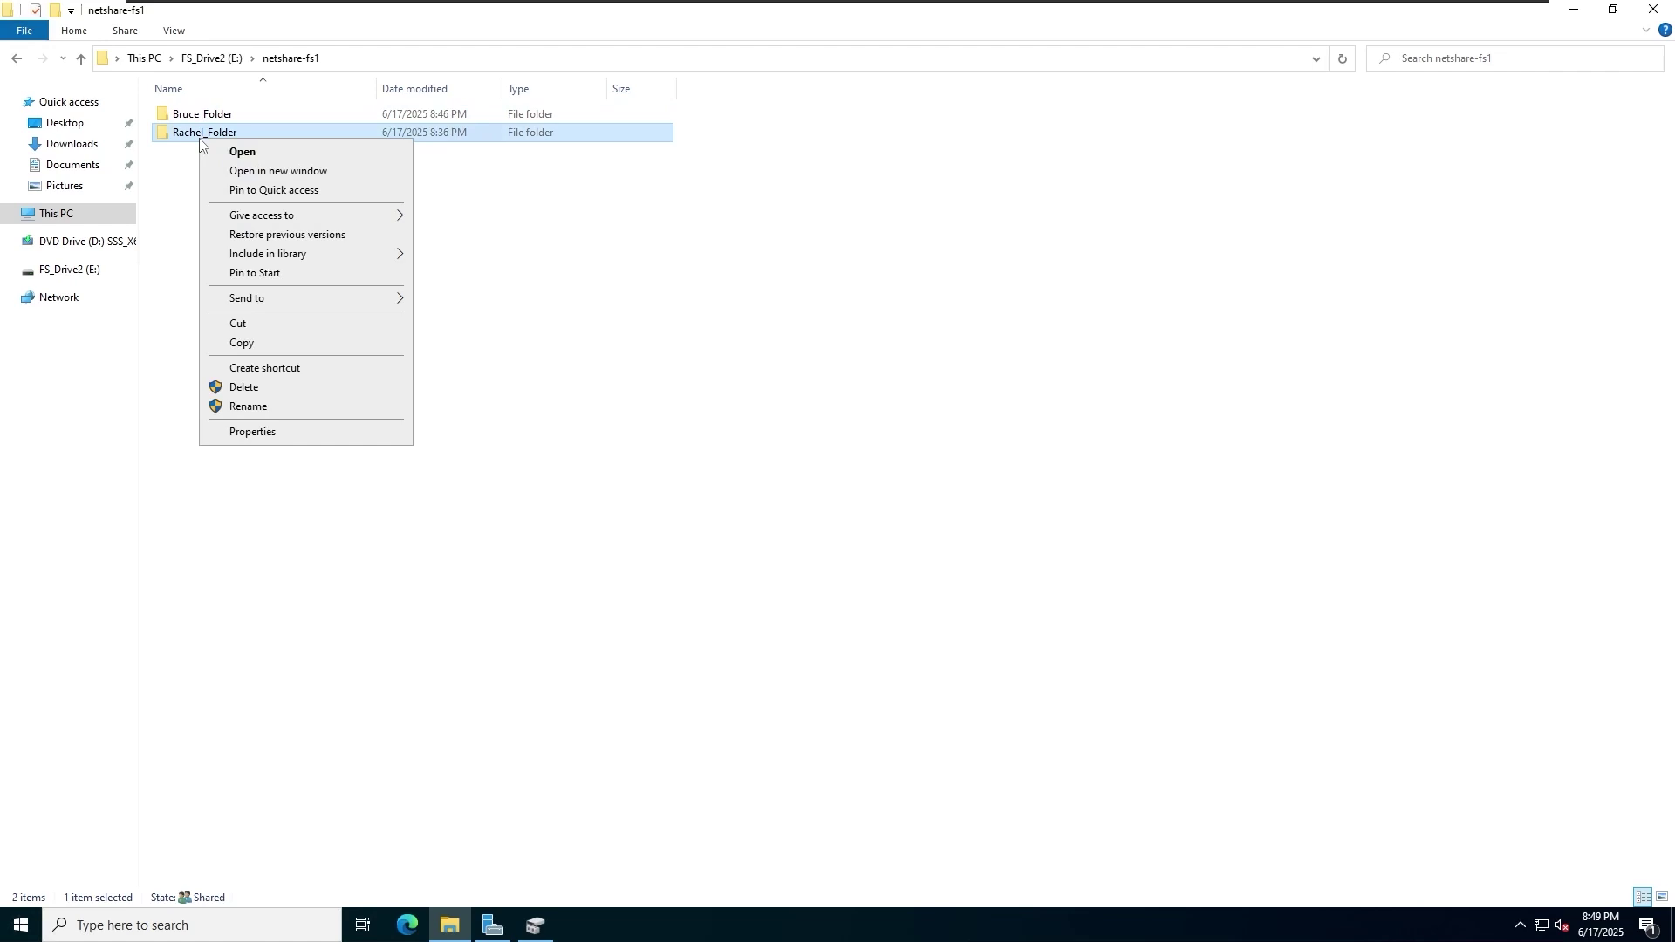
click(253, 431)
click(323, 183)
click(454, 475)
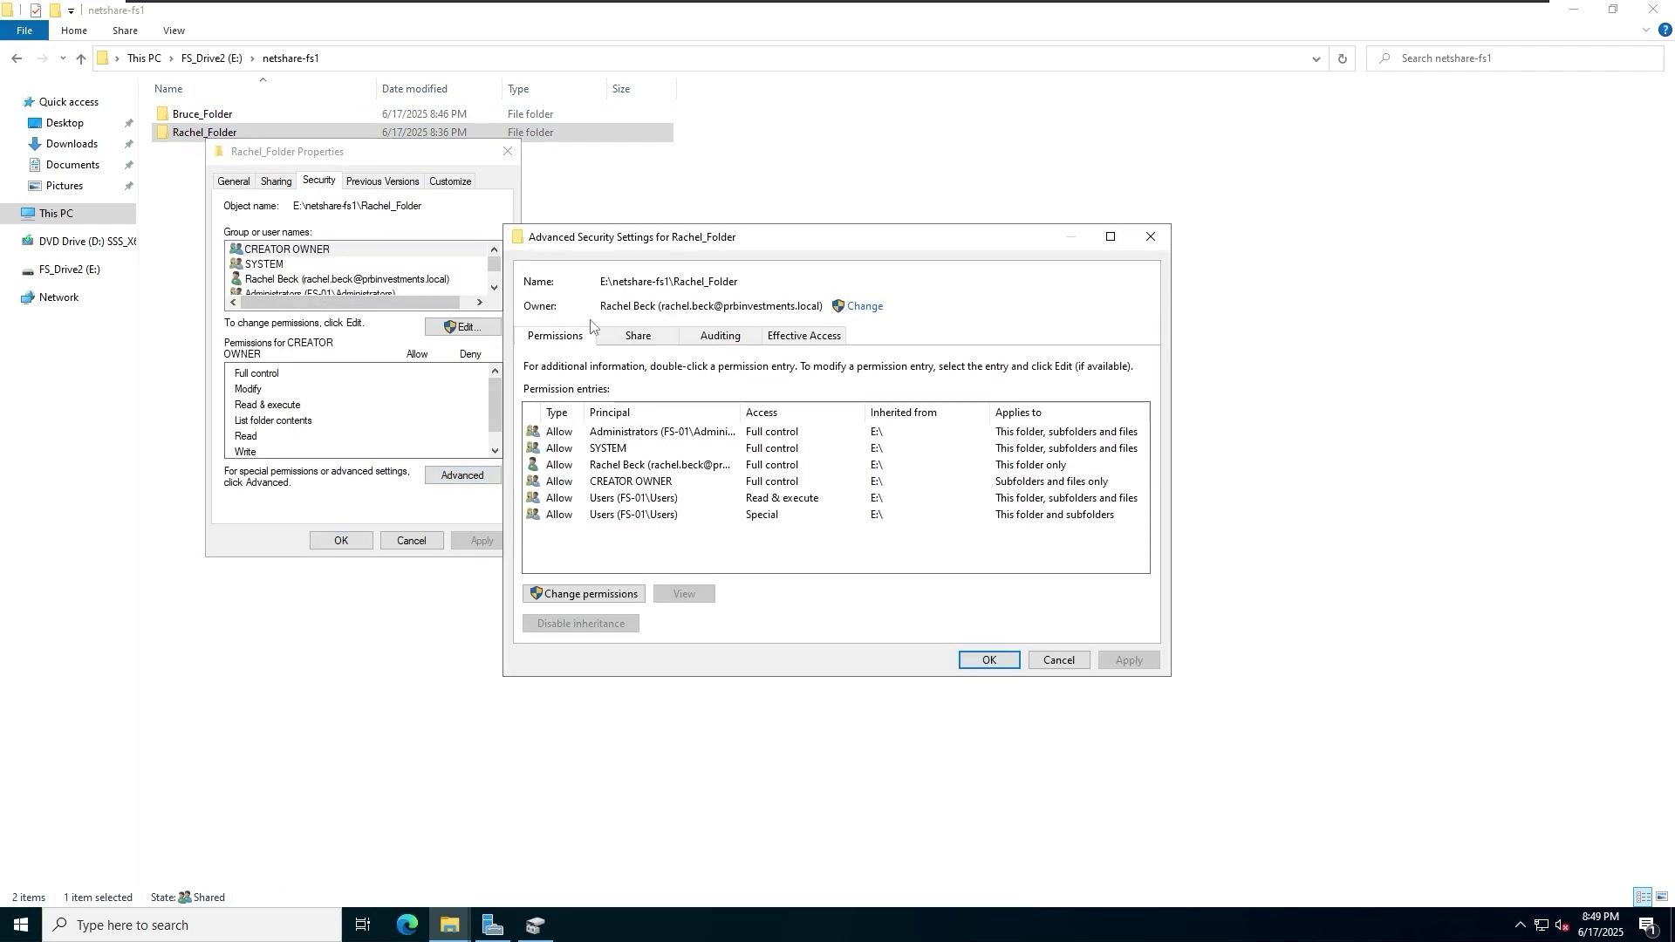
drag(668, 241, 403, 208)
Disable inheritance on Rachel_Folder, converting to explicit entries, and remove both Users entries
click(358, 560)
click(316, 565)
click(825, 447)
click(341, 483)
click(365, 536)
click(436, 466)
click(362, 536)
Add Share-Rachel with Modify access, close the dialogs, and switch to the client session
click(291, 536)
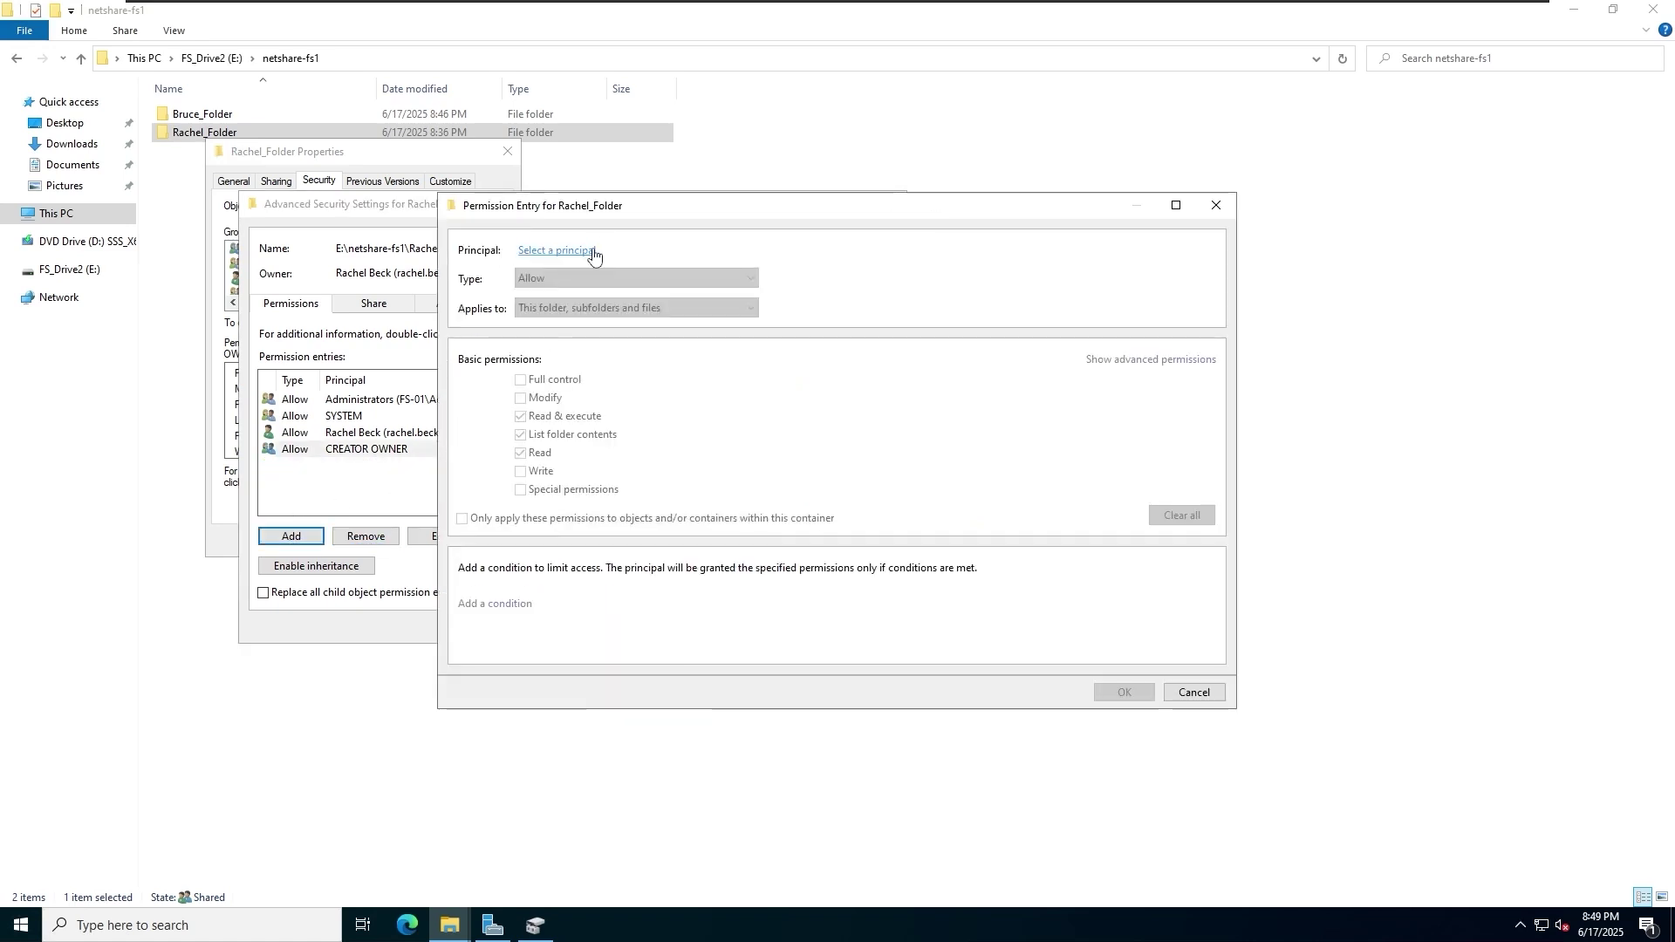
click(599, 248)
text(s)
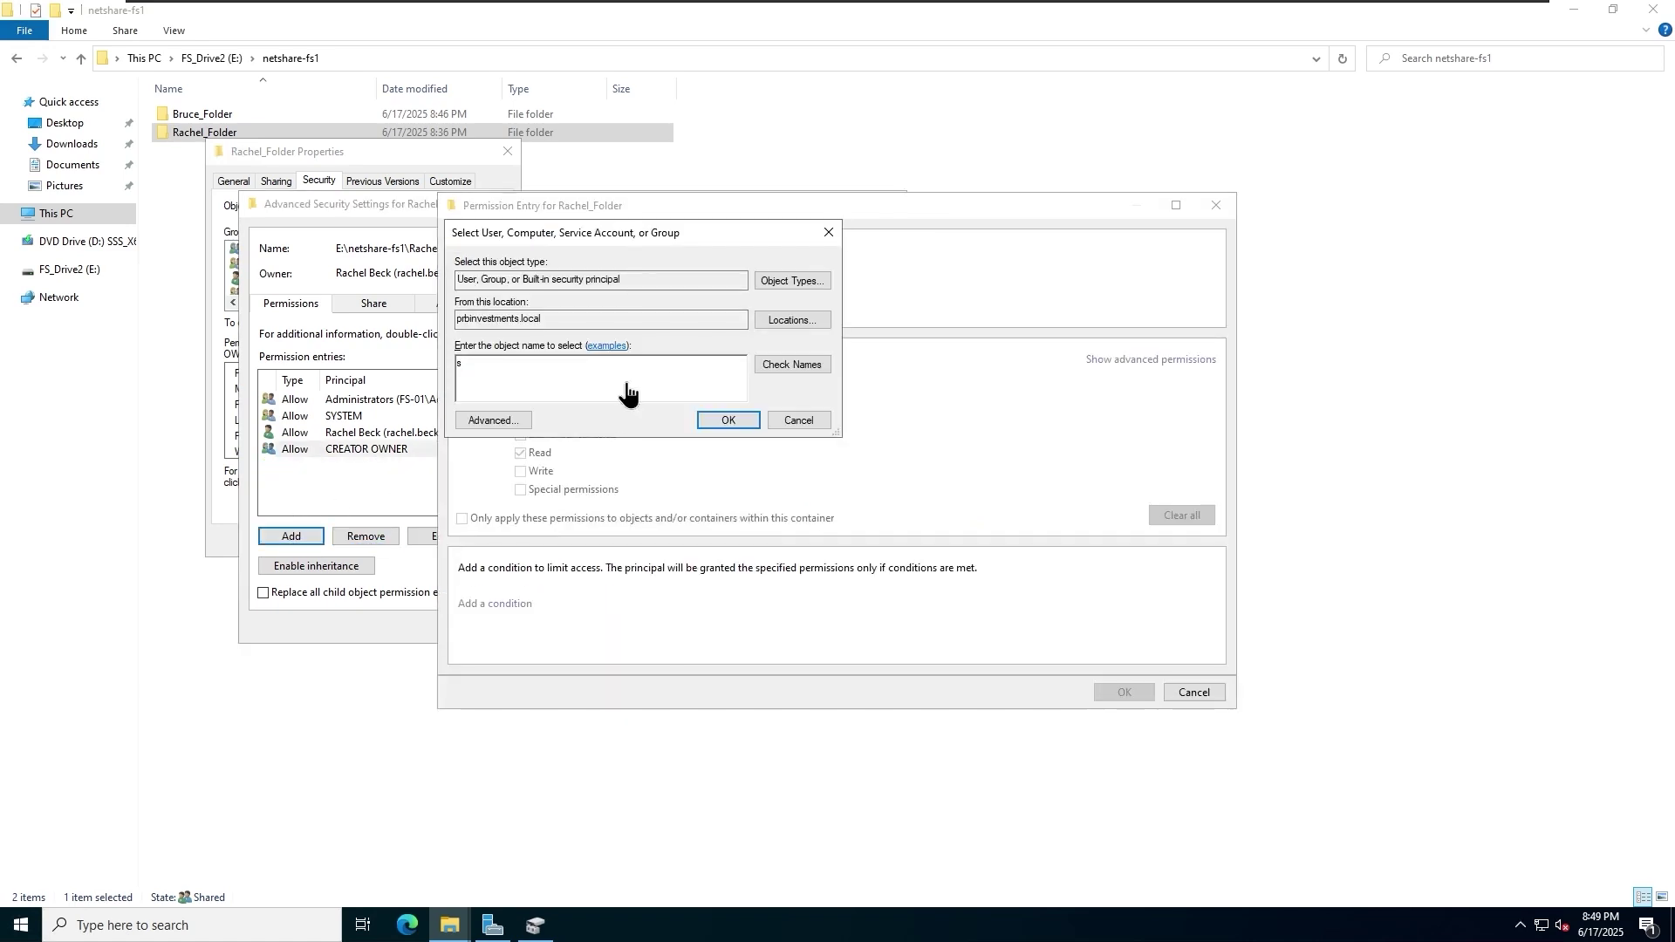
text(hare-rachel)
key(Return)
click(1124, 692)
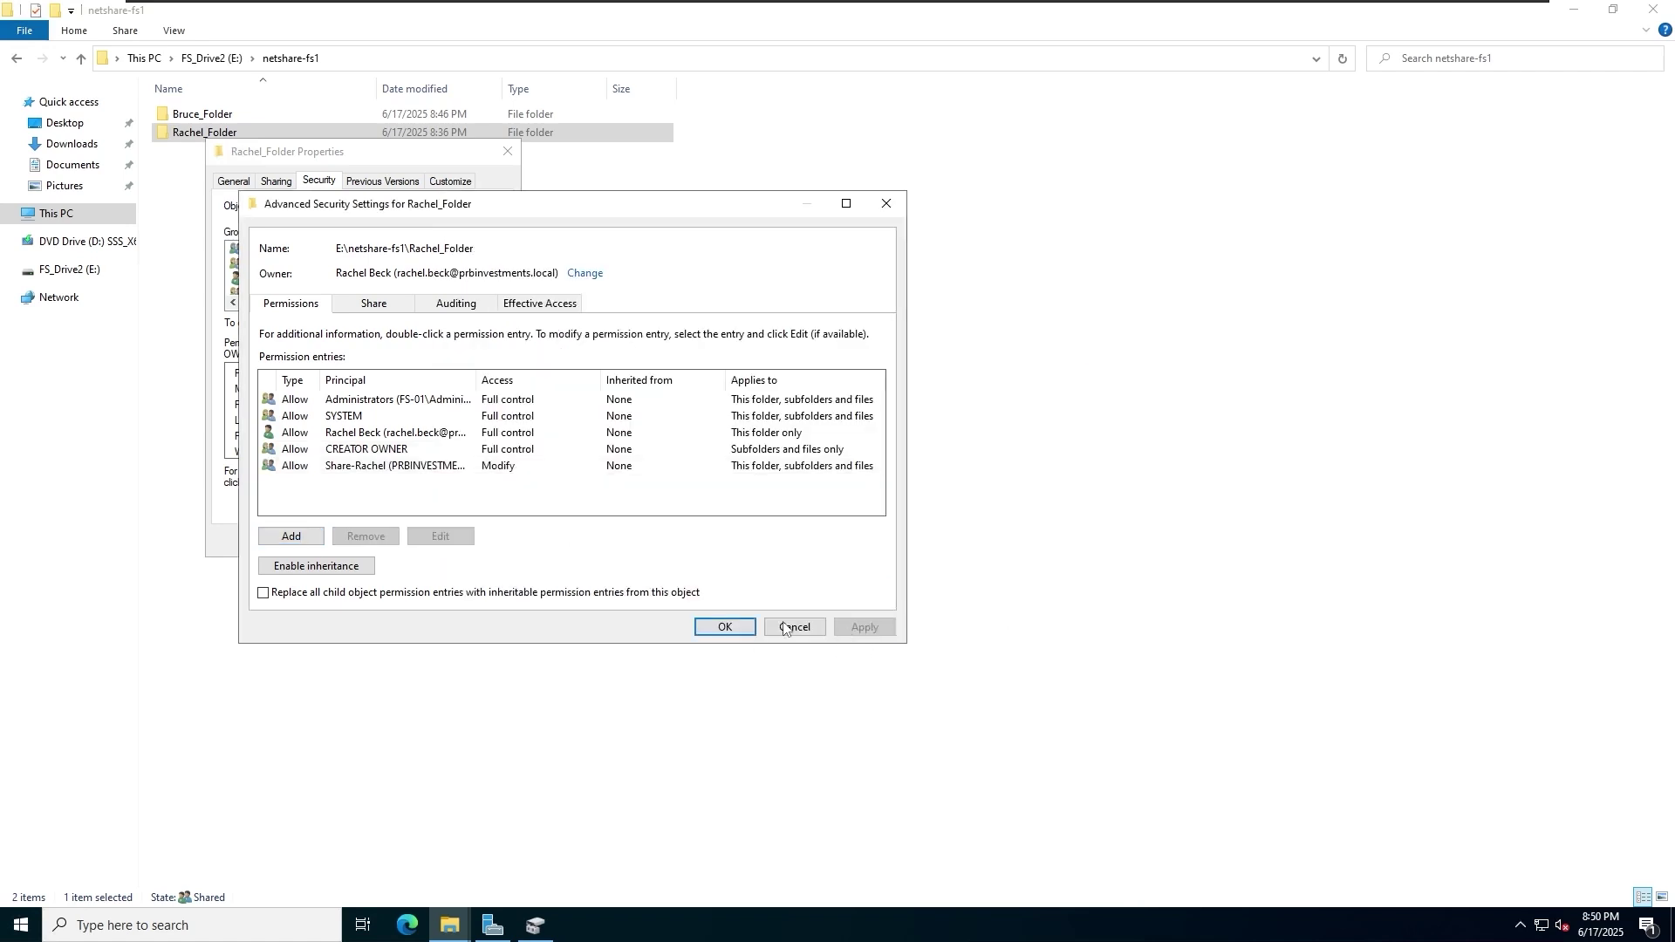
click(717, 630)
click(339, 541)
click(1116, 12)
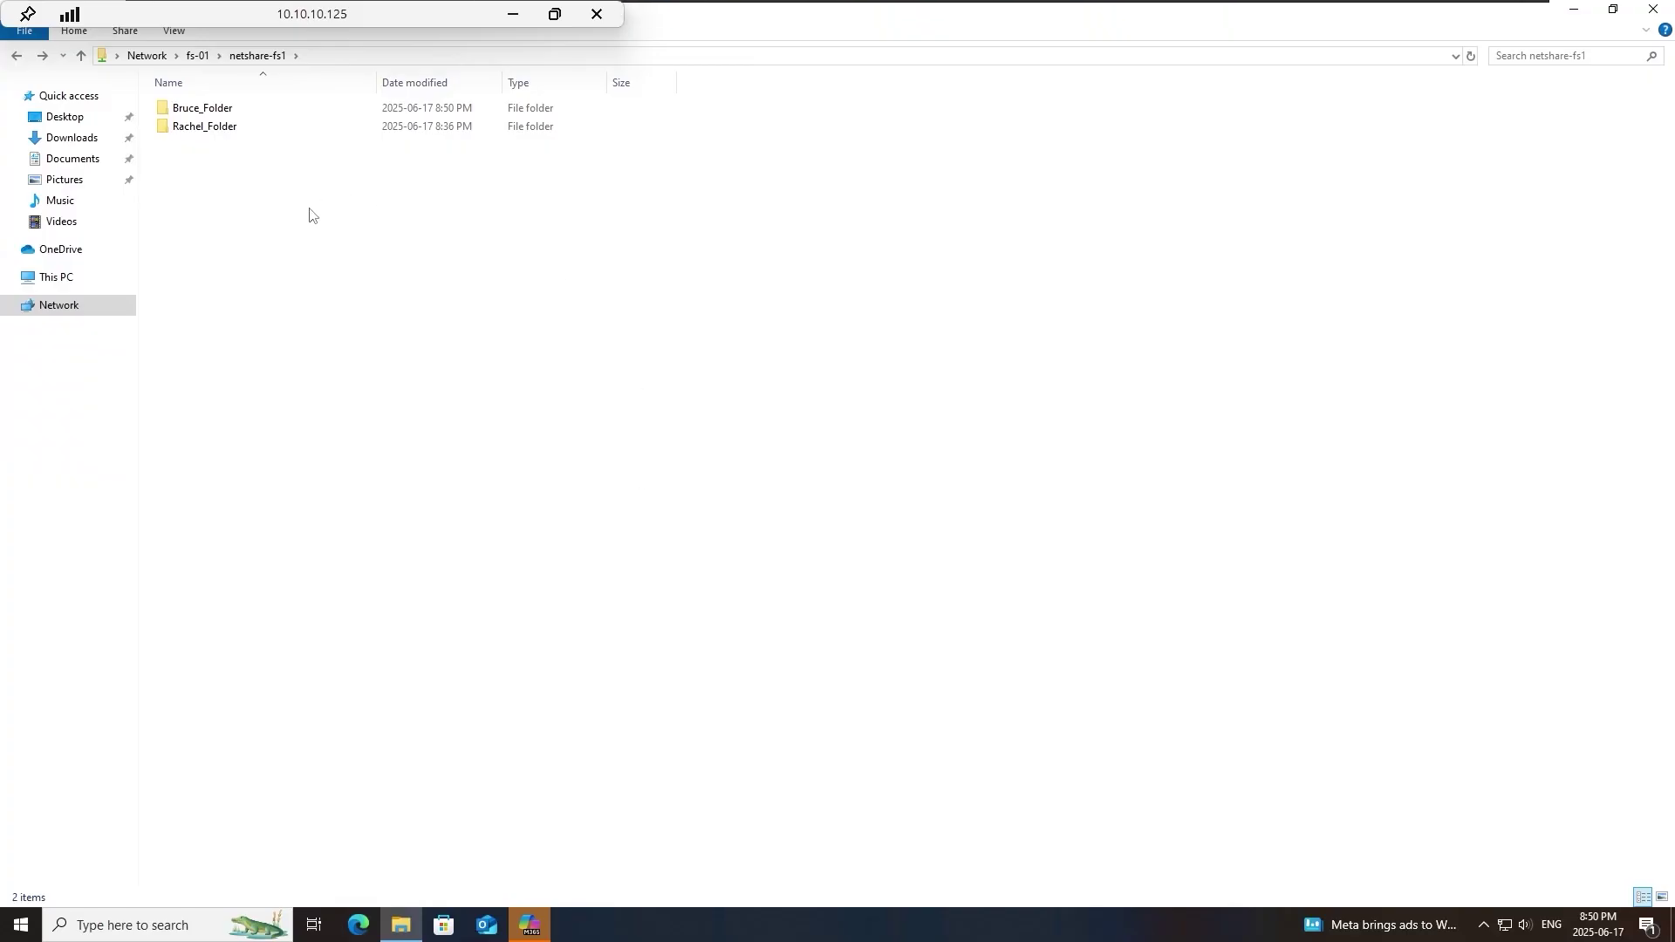
On the Y: drive, confirm Bruce_Folder opens while Rachel_Folder is denied
click(57, 276)
double_click(262, 316)
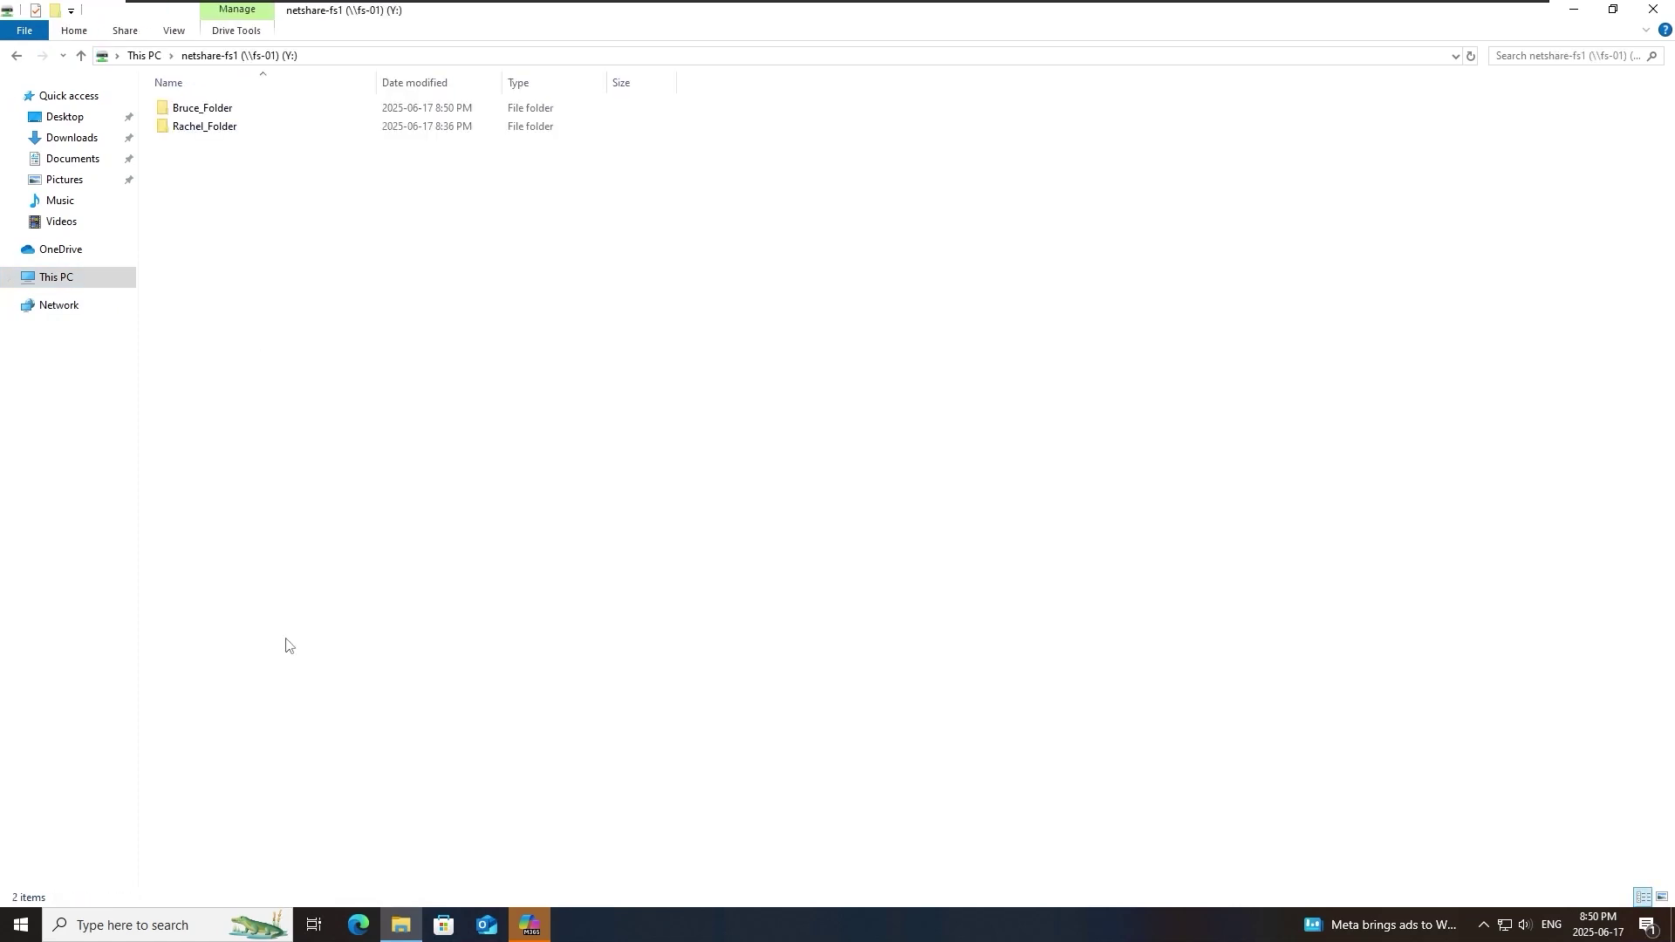
double_click(240, 107)
click(270, 55)
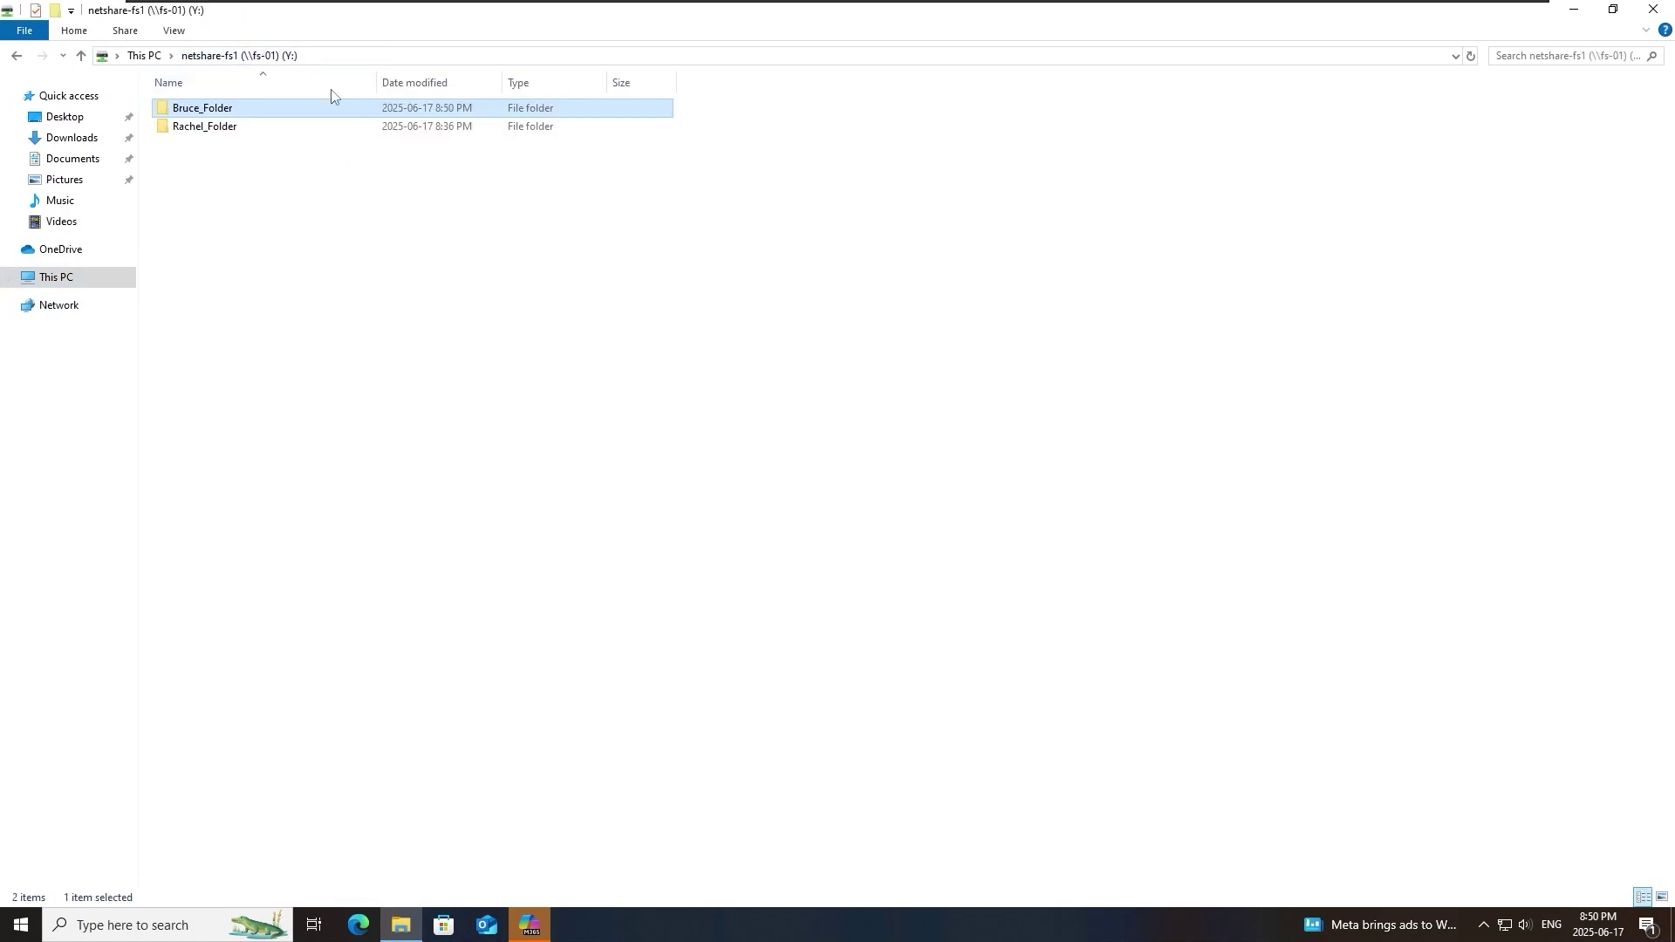
double_click(208, 126)
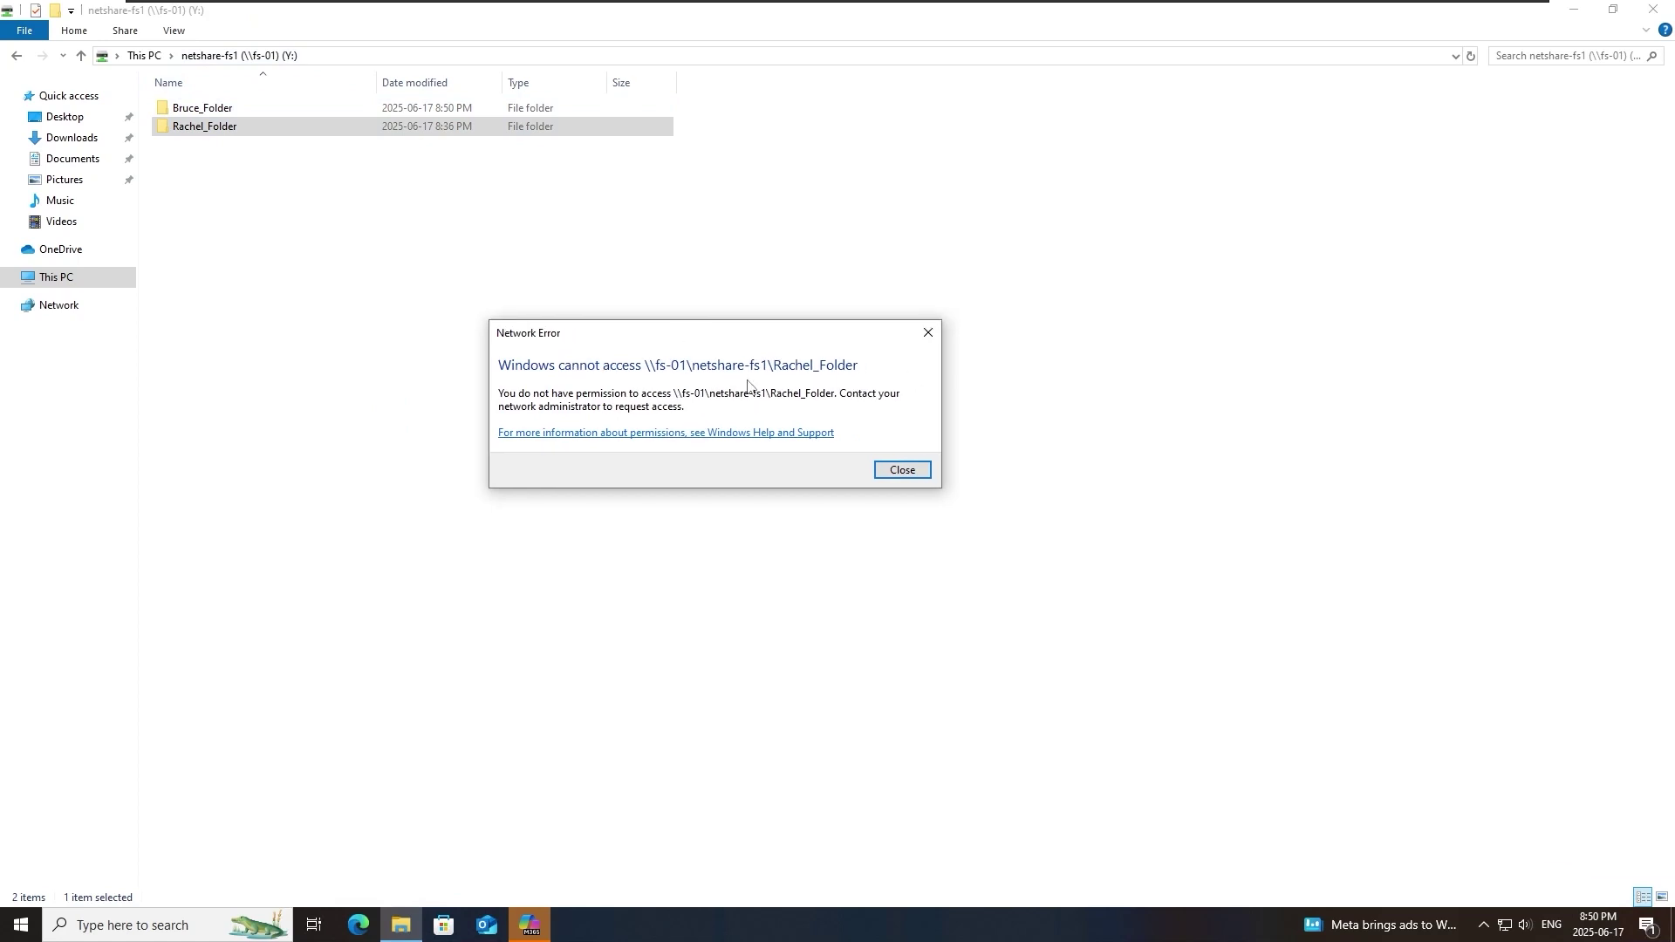
click(900, 469)
Via \\fs-01\netshare-fs1, confirm Rachel_Folder is still denied, then switch to the second client
click(483, 56)
text(\wfs)
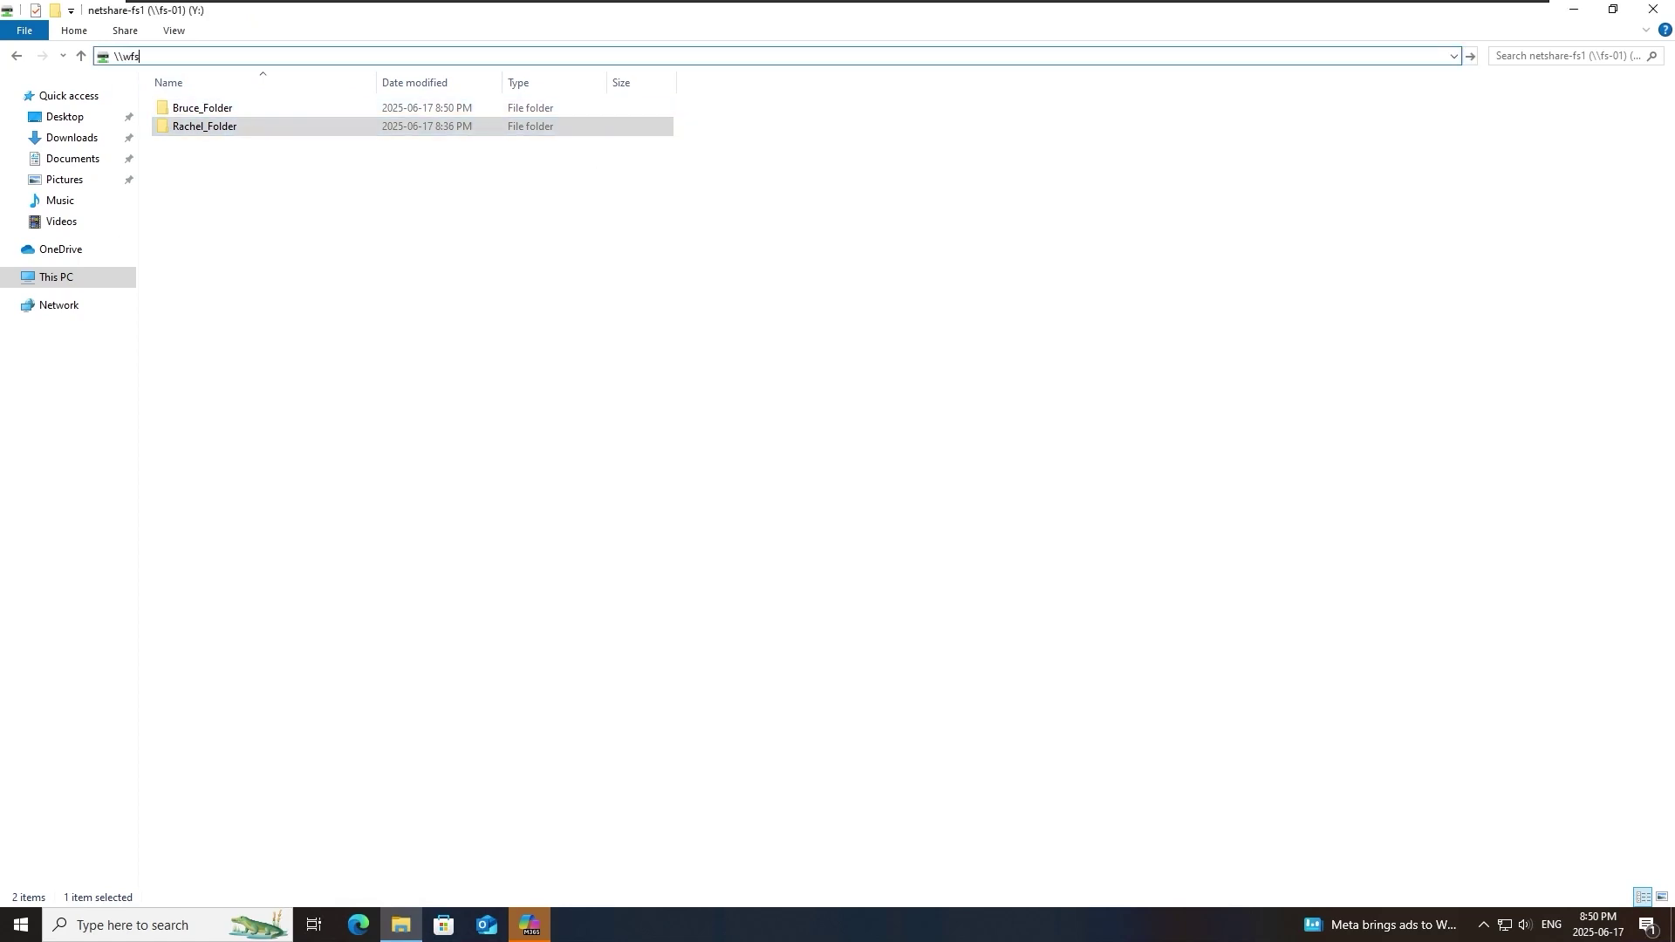
key(BackSpace)
text(fs-01)
key(Return)
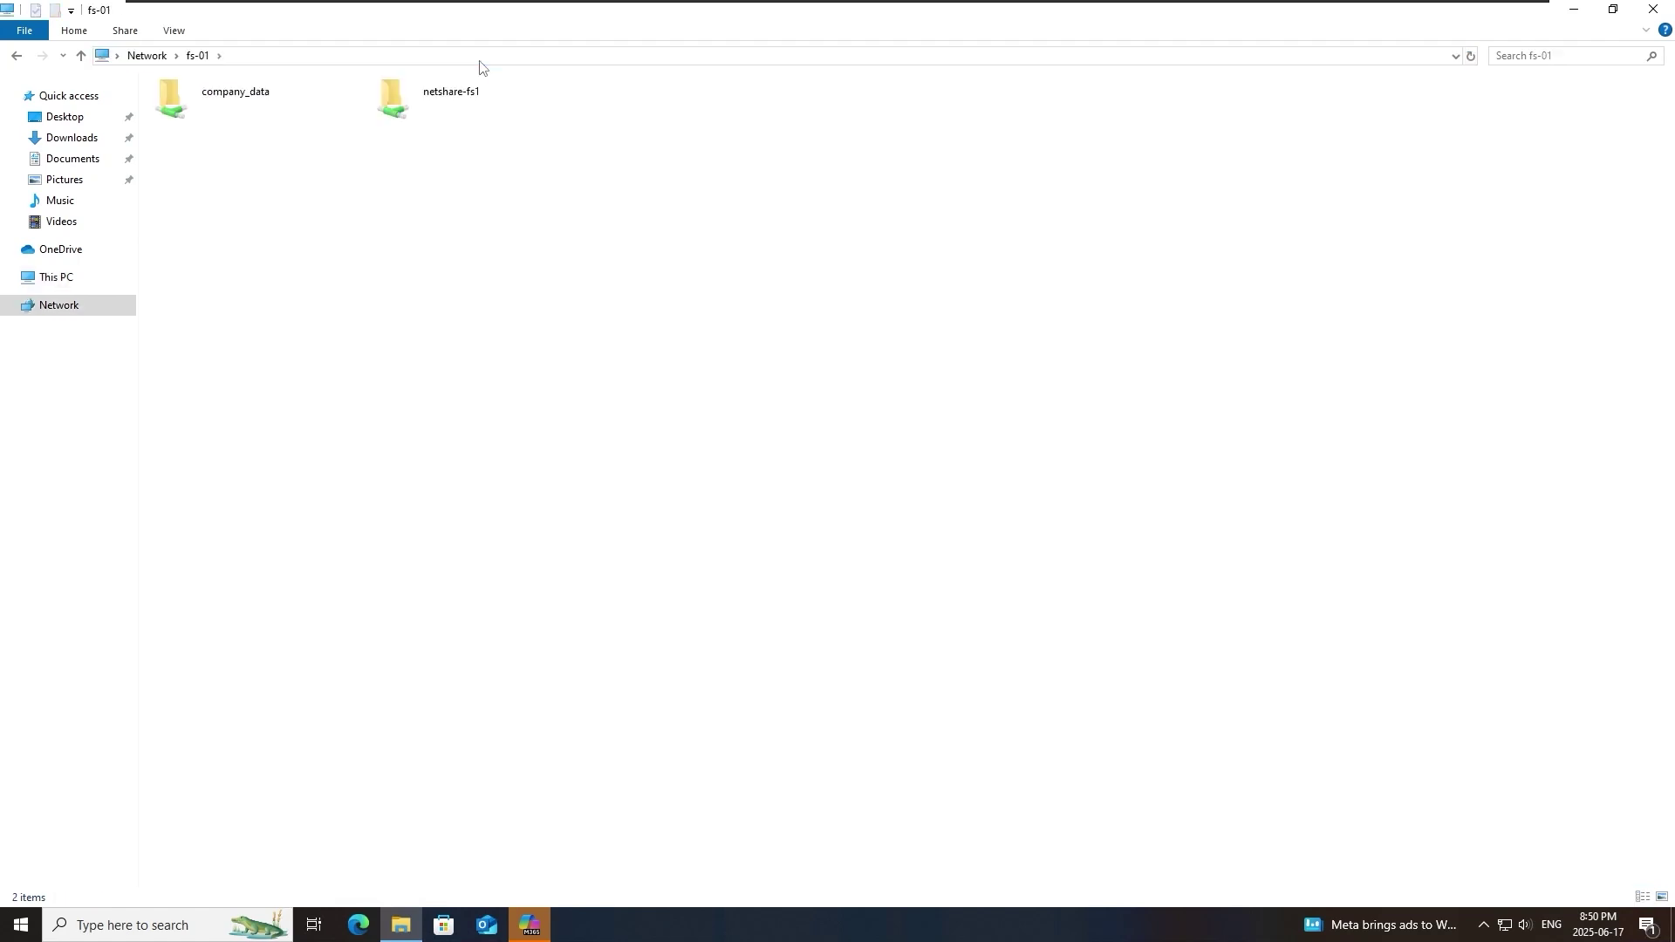
double_click(436, 98)
double_click(204, 127)
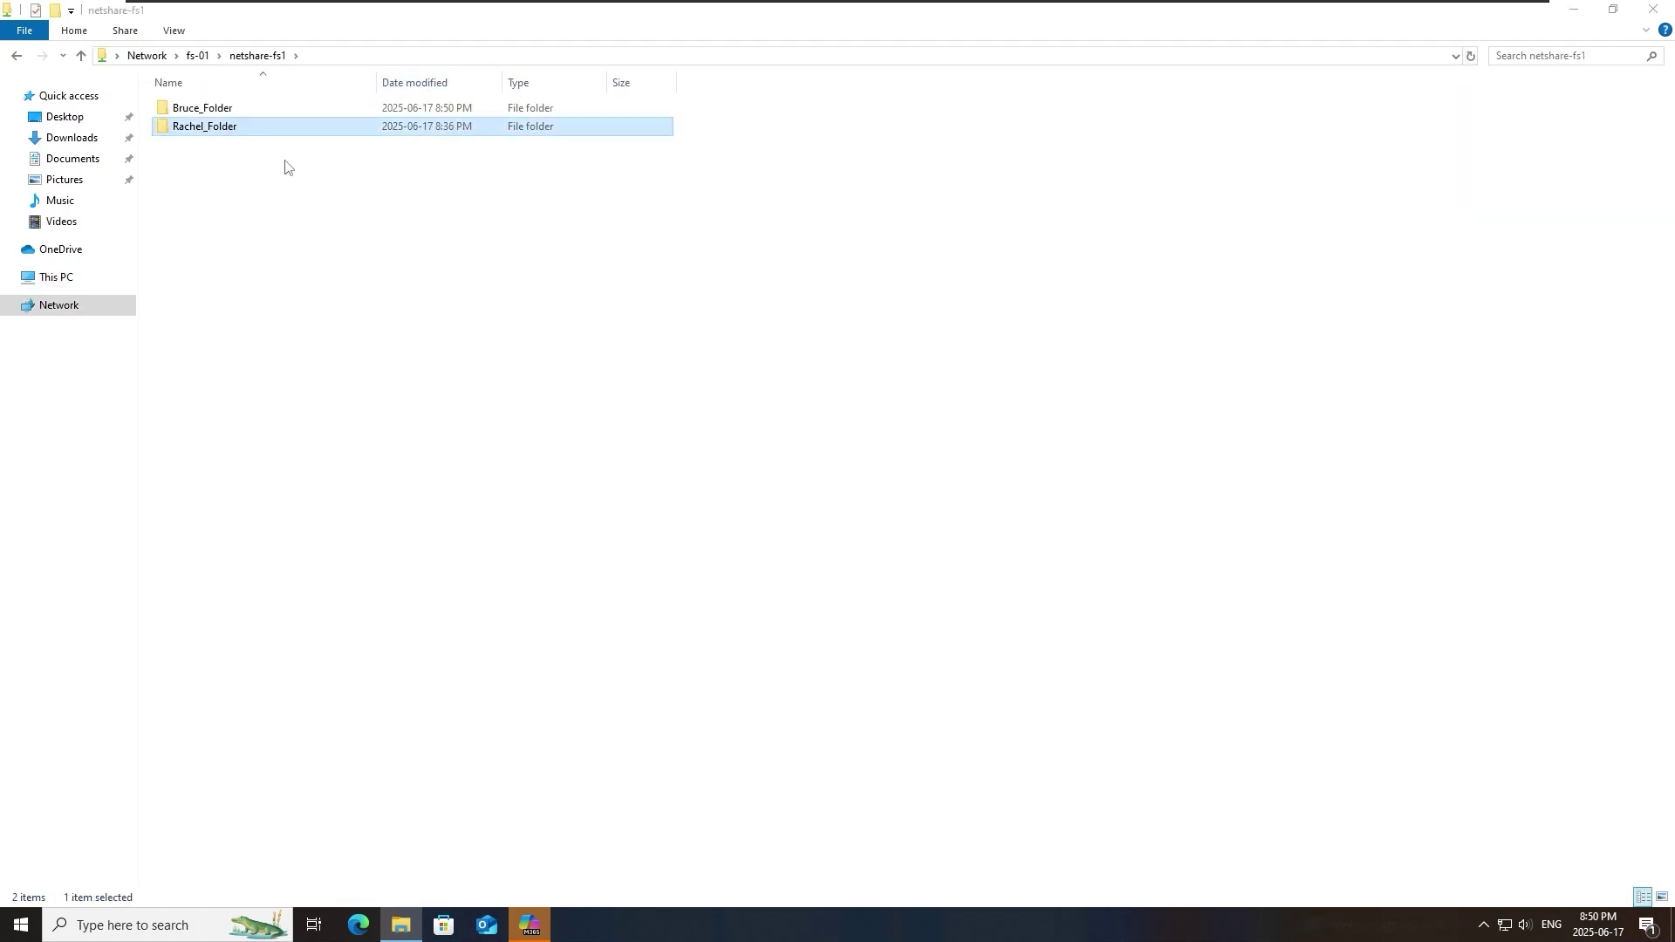
drag(900, 367, 752, 343)
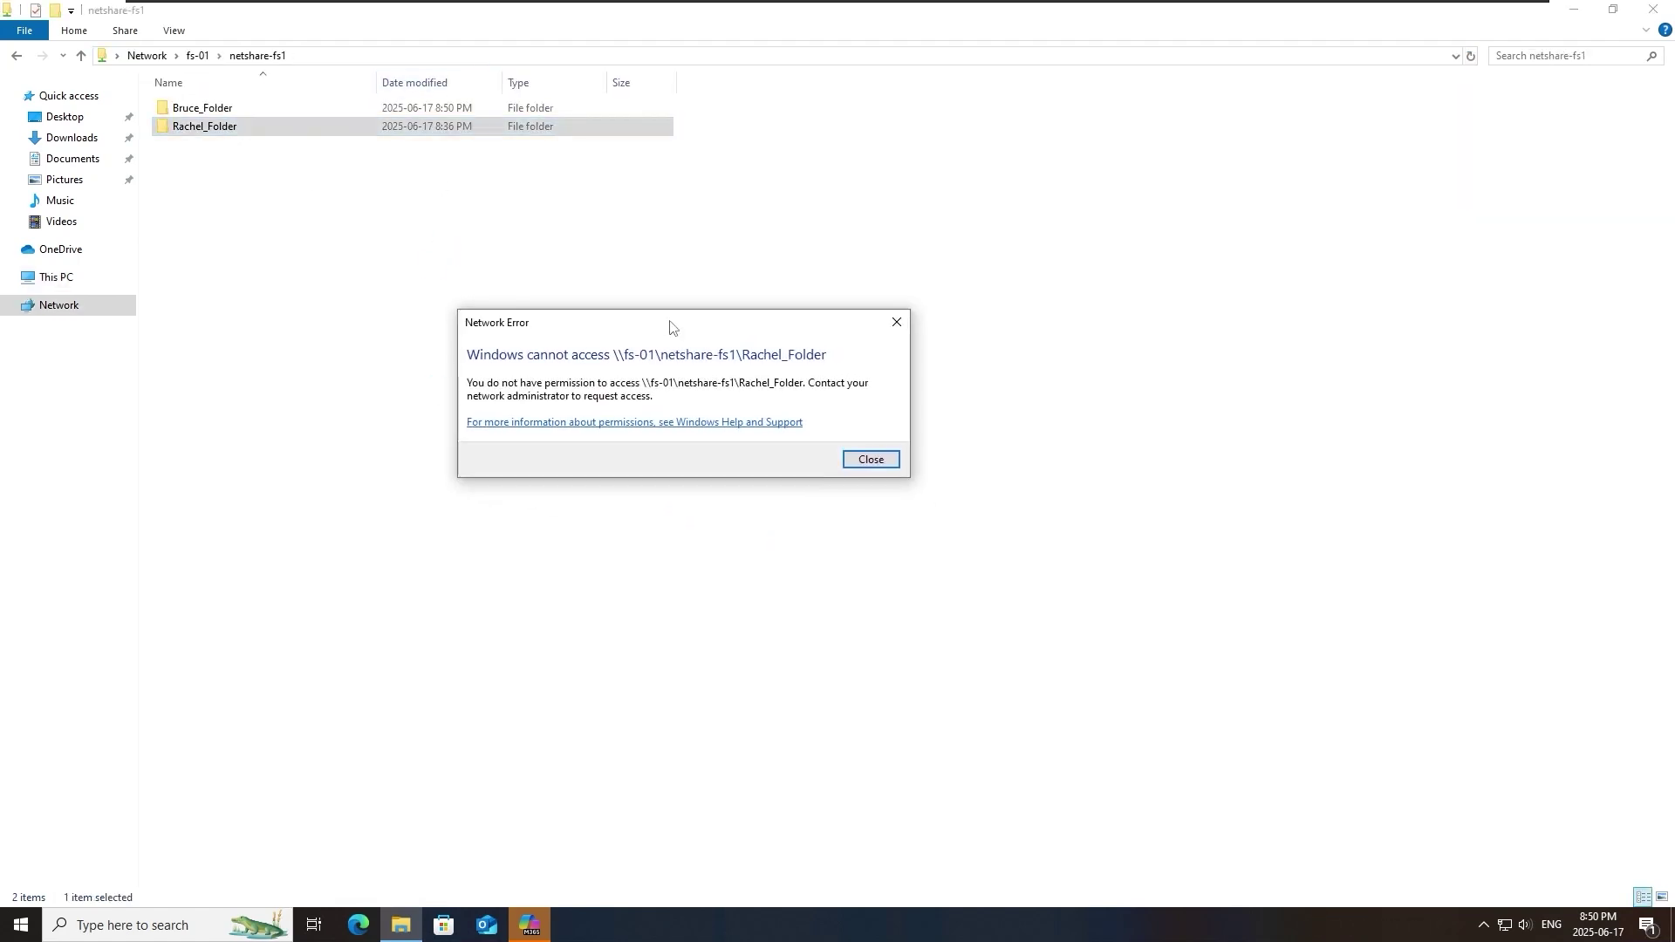
click(887, 467)
click(1209, 12)
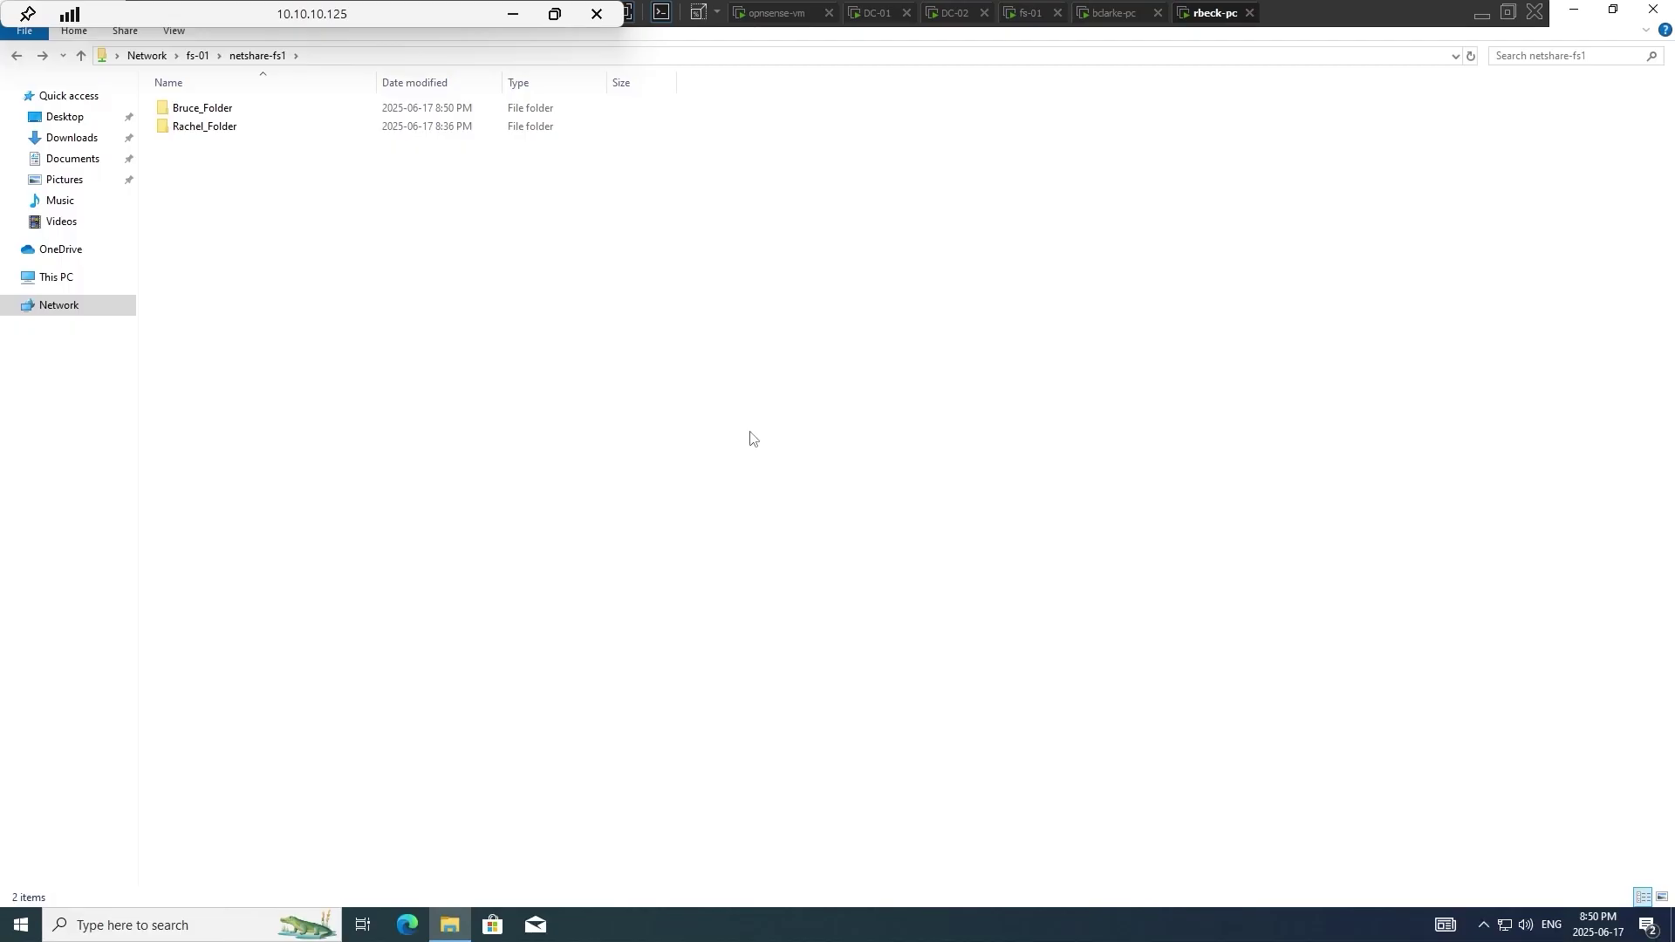
From the second client, create a New folder inside Rachel_Folder on the Y: drive
click(104, 278)
double_click(279, 334)
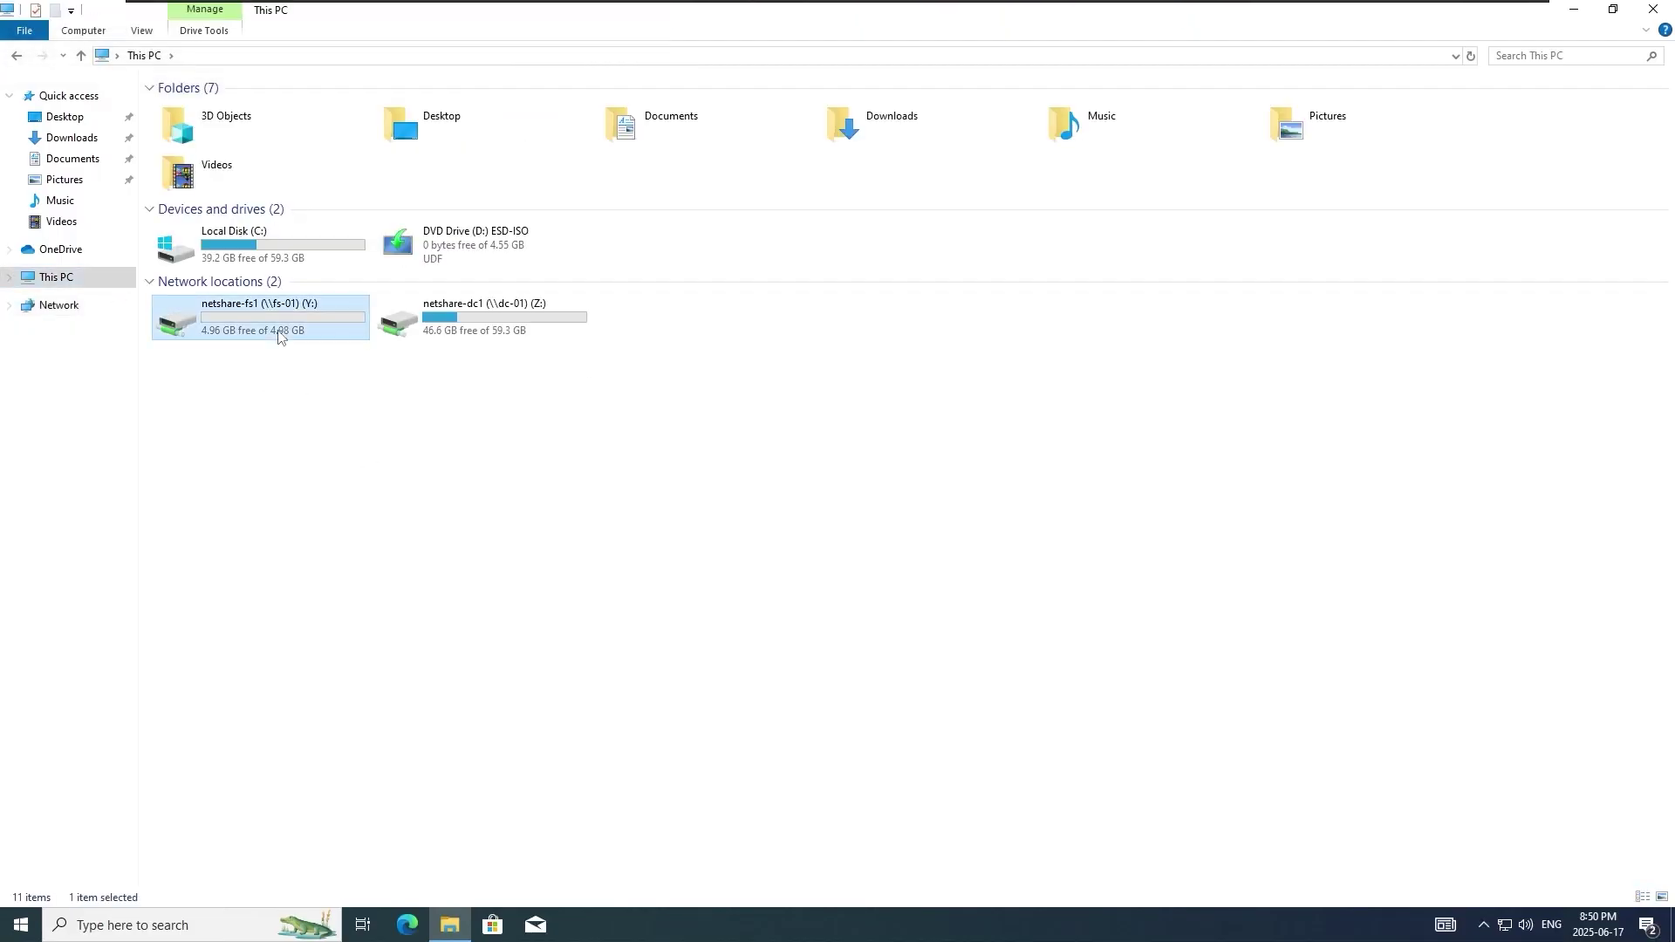
double_click(257, 125)
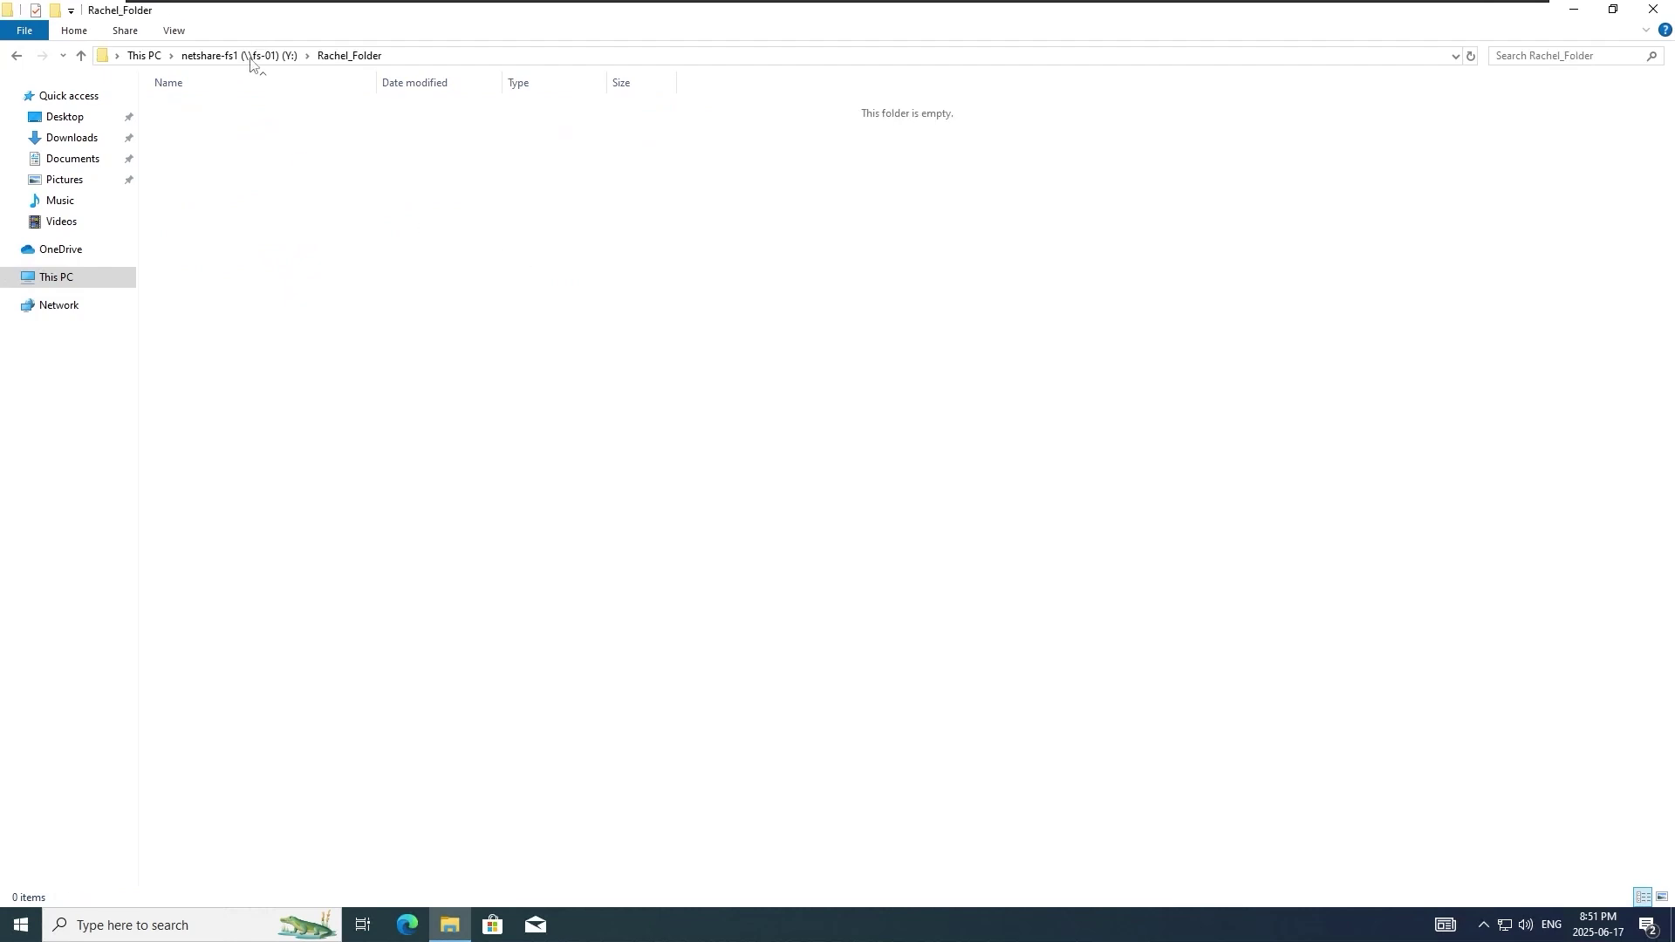
right_click(281, 155)
click(523, 327)
click(456, 359)
Confirm Bruce_Folder is denied on Y:, then switch to the DC-01 session
click(240, 55)
double_click(200, 108)
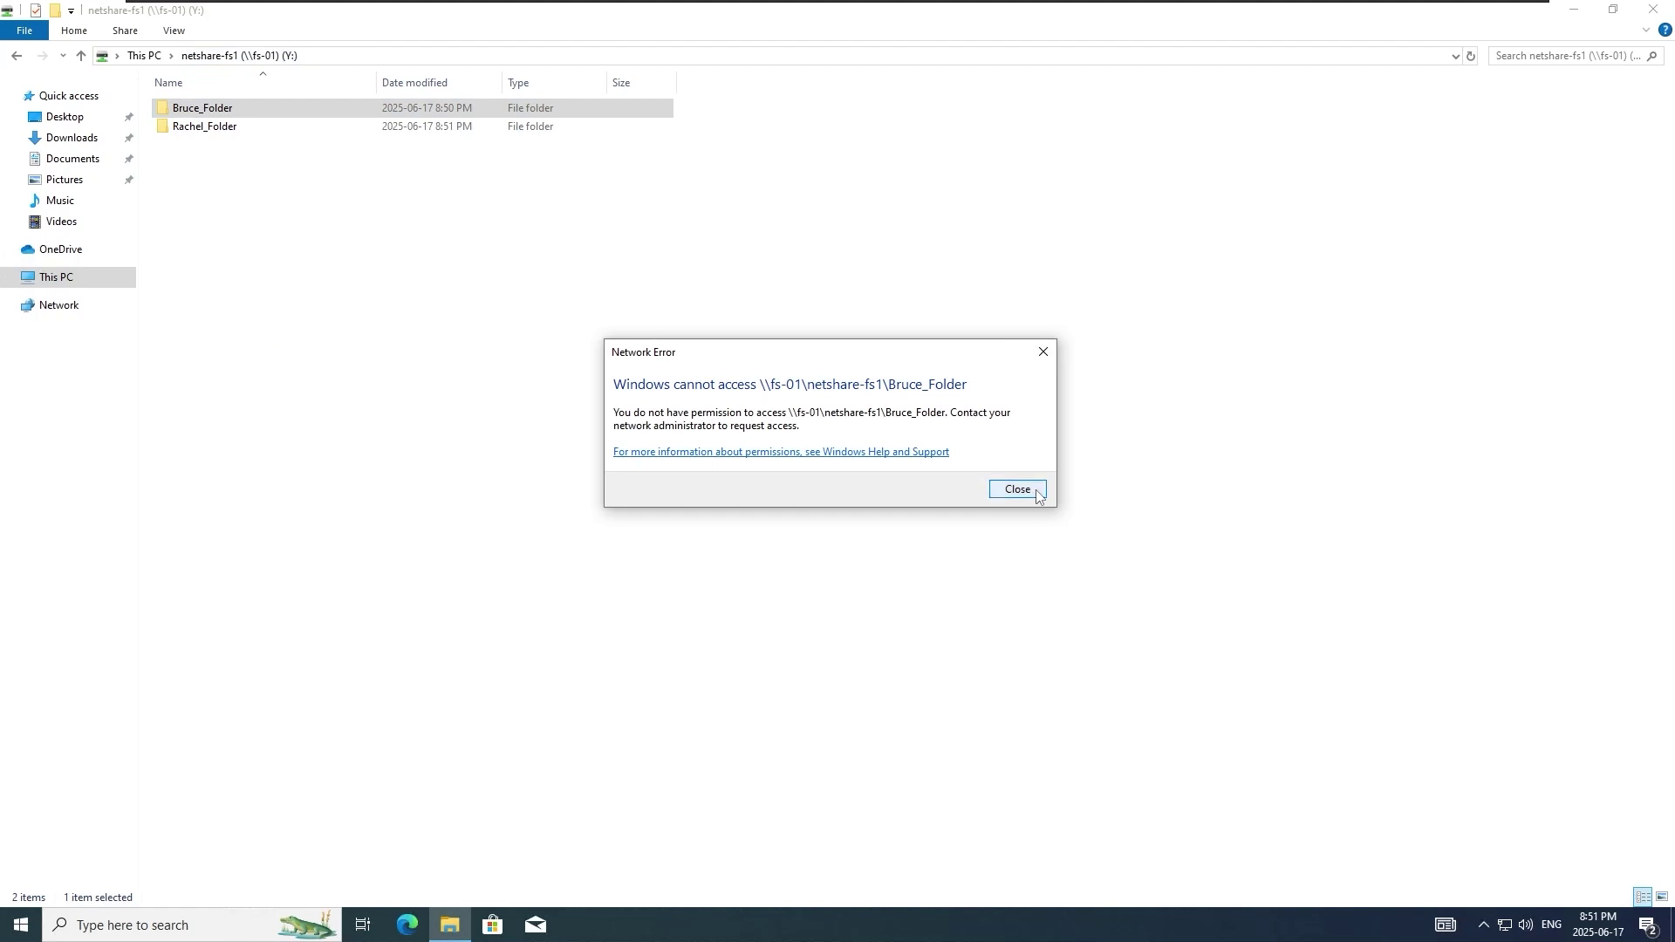
click(1037, 492)
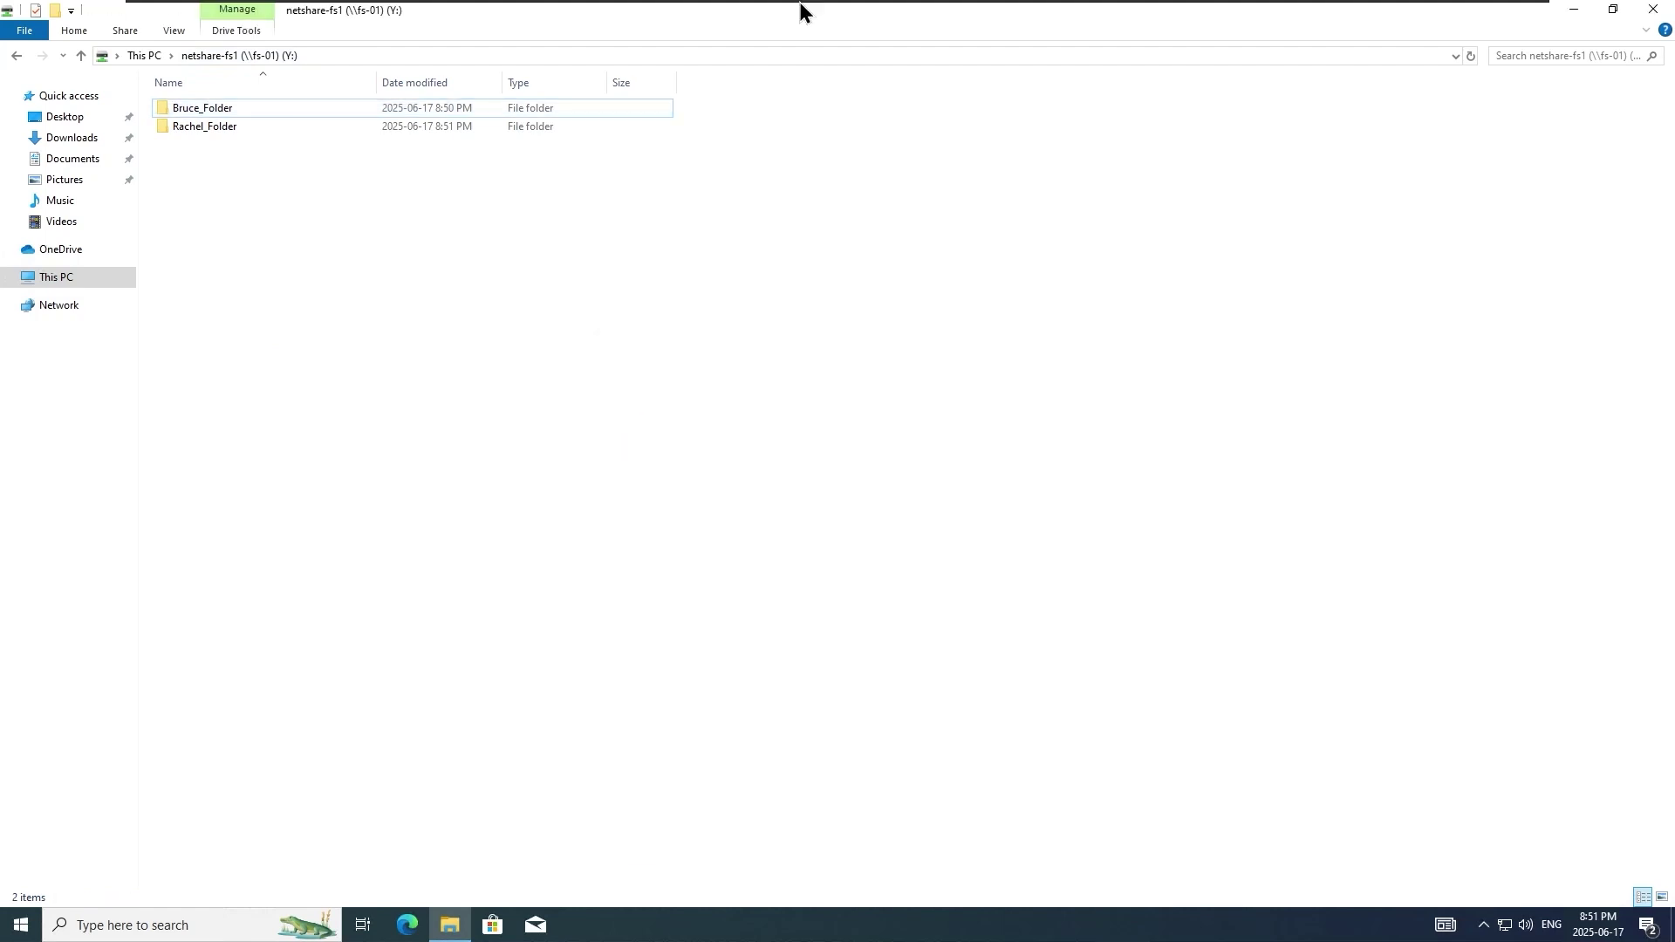
mouse_move(808, 11)
click(873, 12)
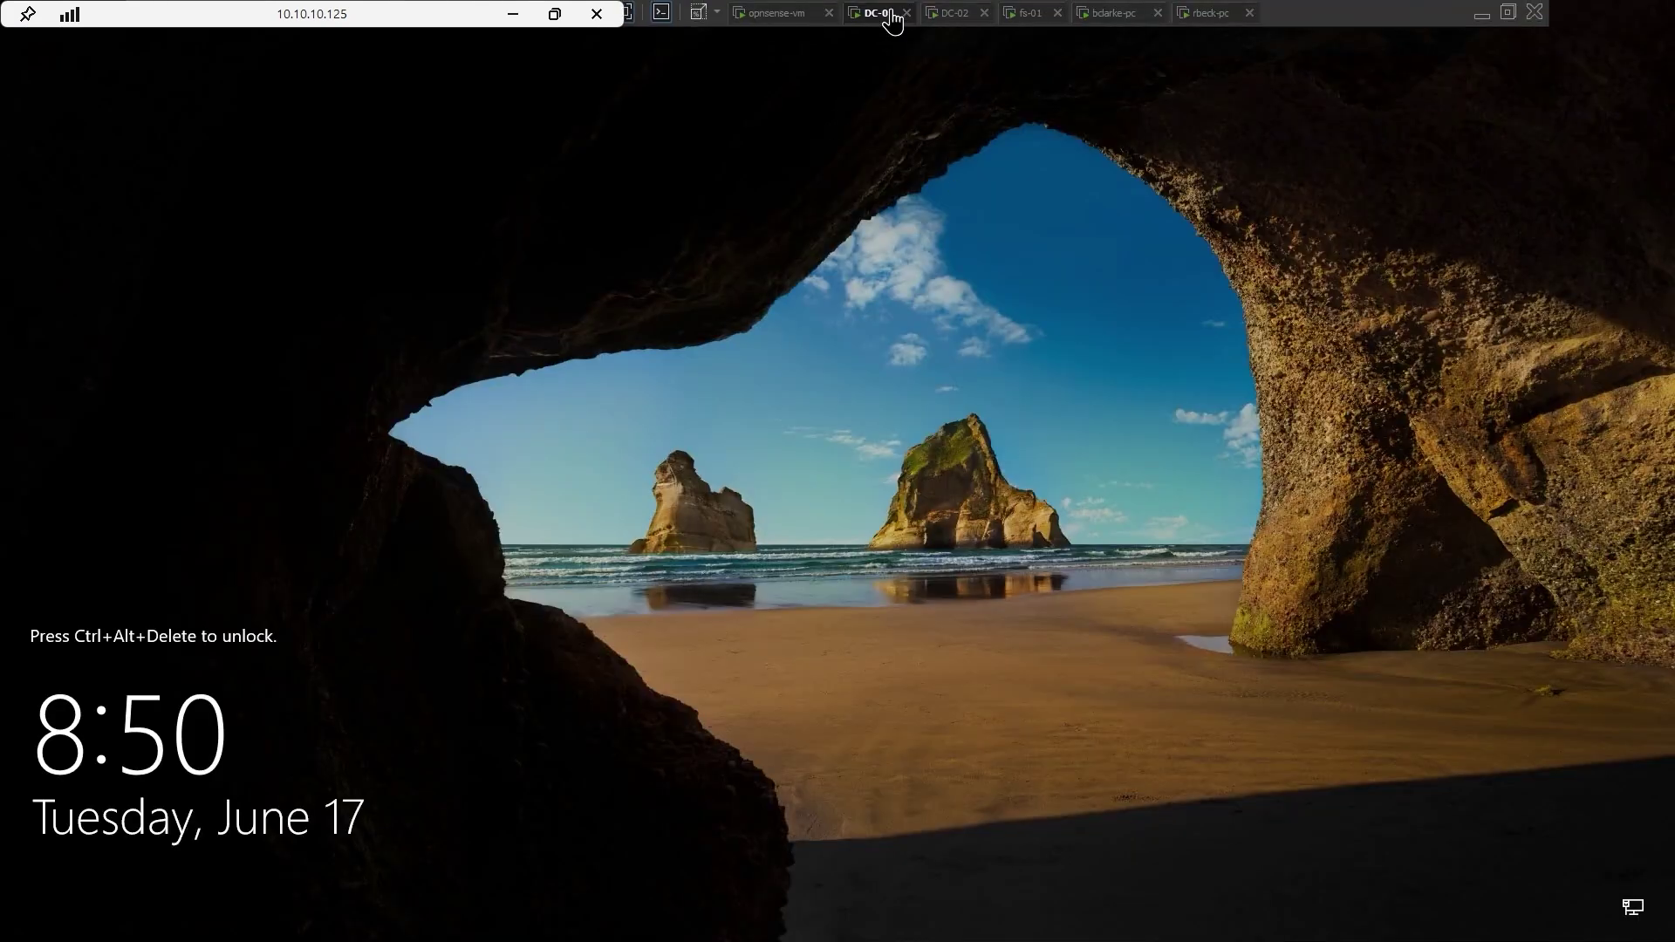
Sign in to DC-01 as administrator using Ctrl+Alt+Del and the admin password
right_click(888, 15)
click(965, 121)
text(••••••••••••)
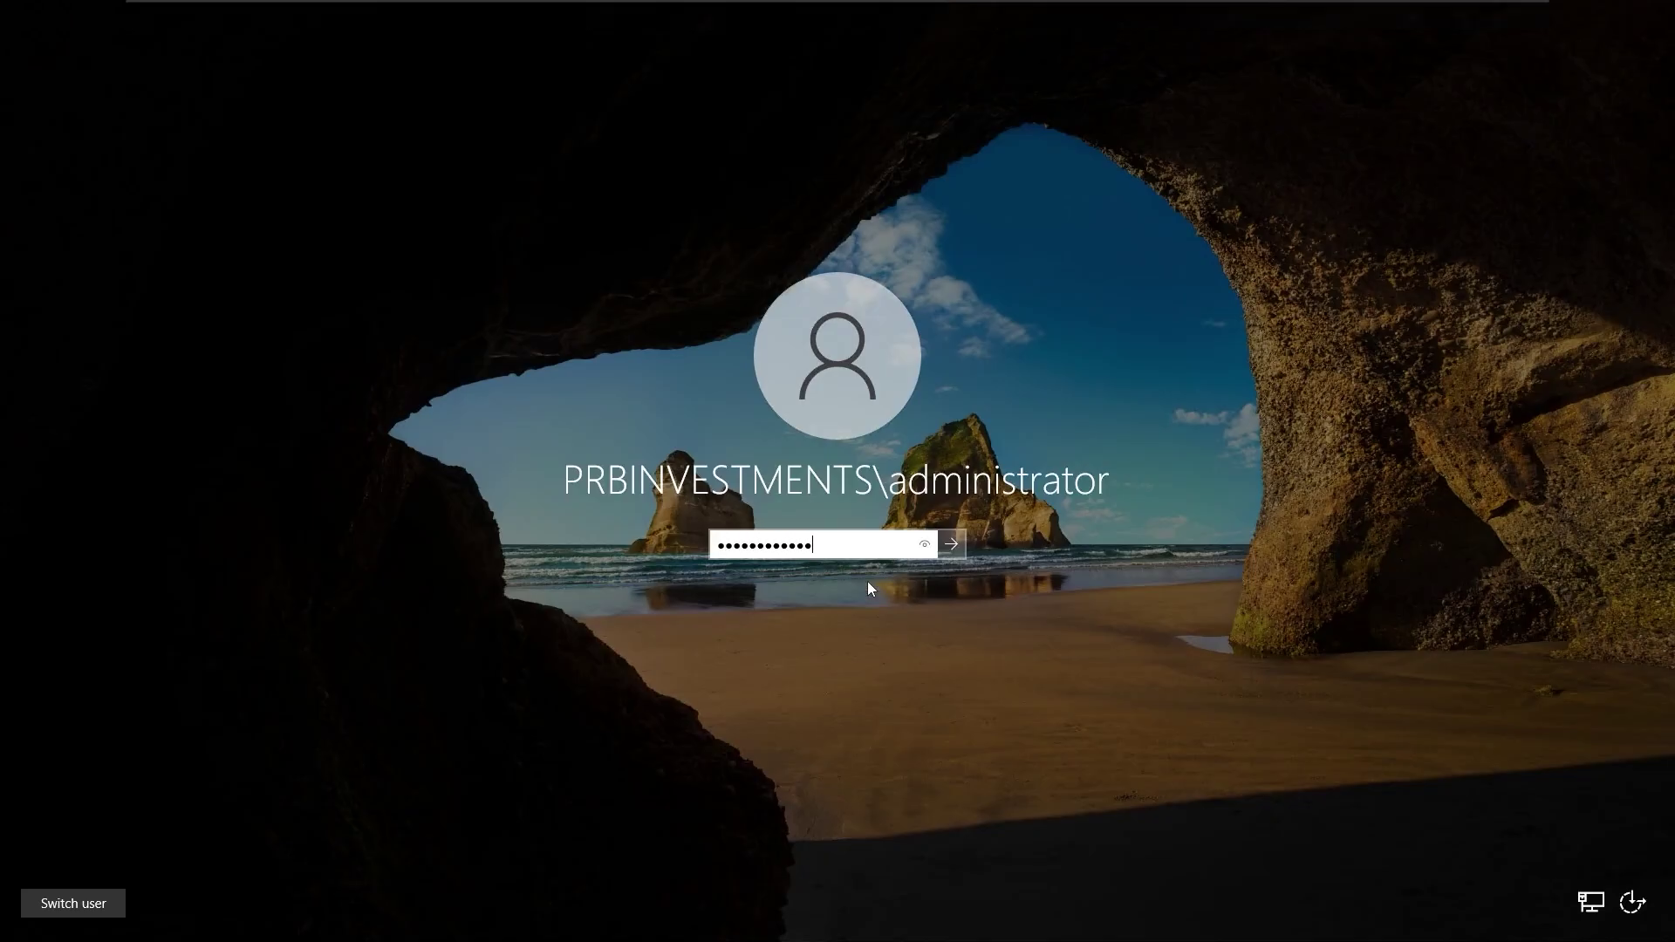
key(Return)
Add the second user as a member of the Share-Bruce group and apply
double_click(313, 115)
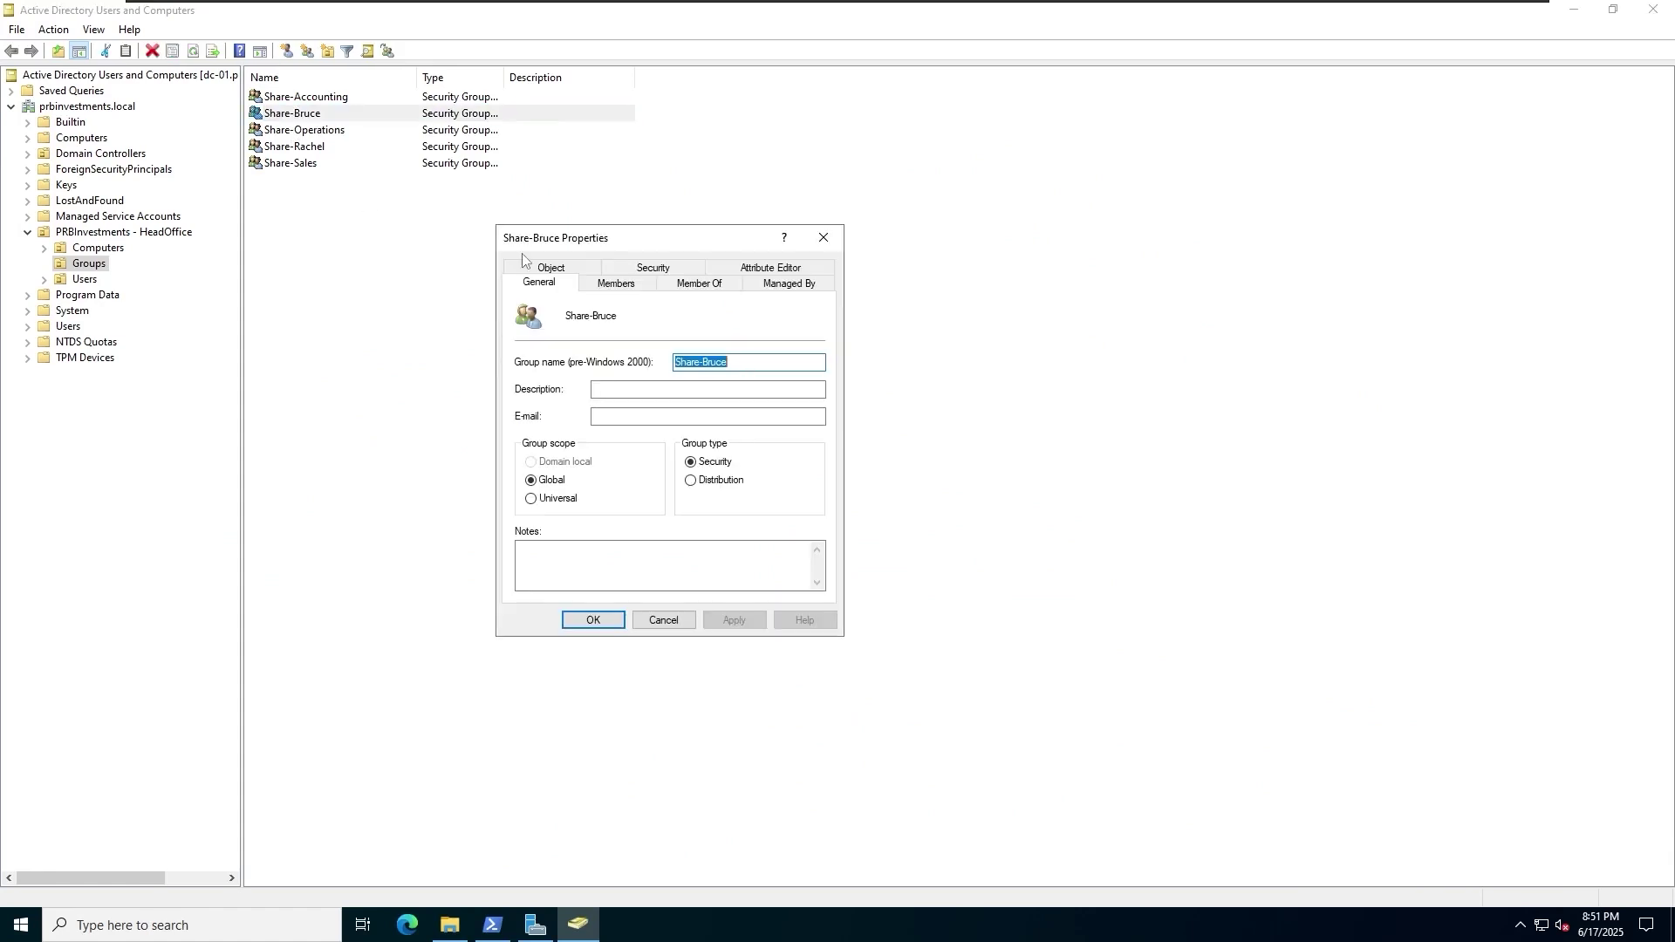
drag(615, 247, 427, 197)
click(428, 233)
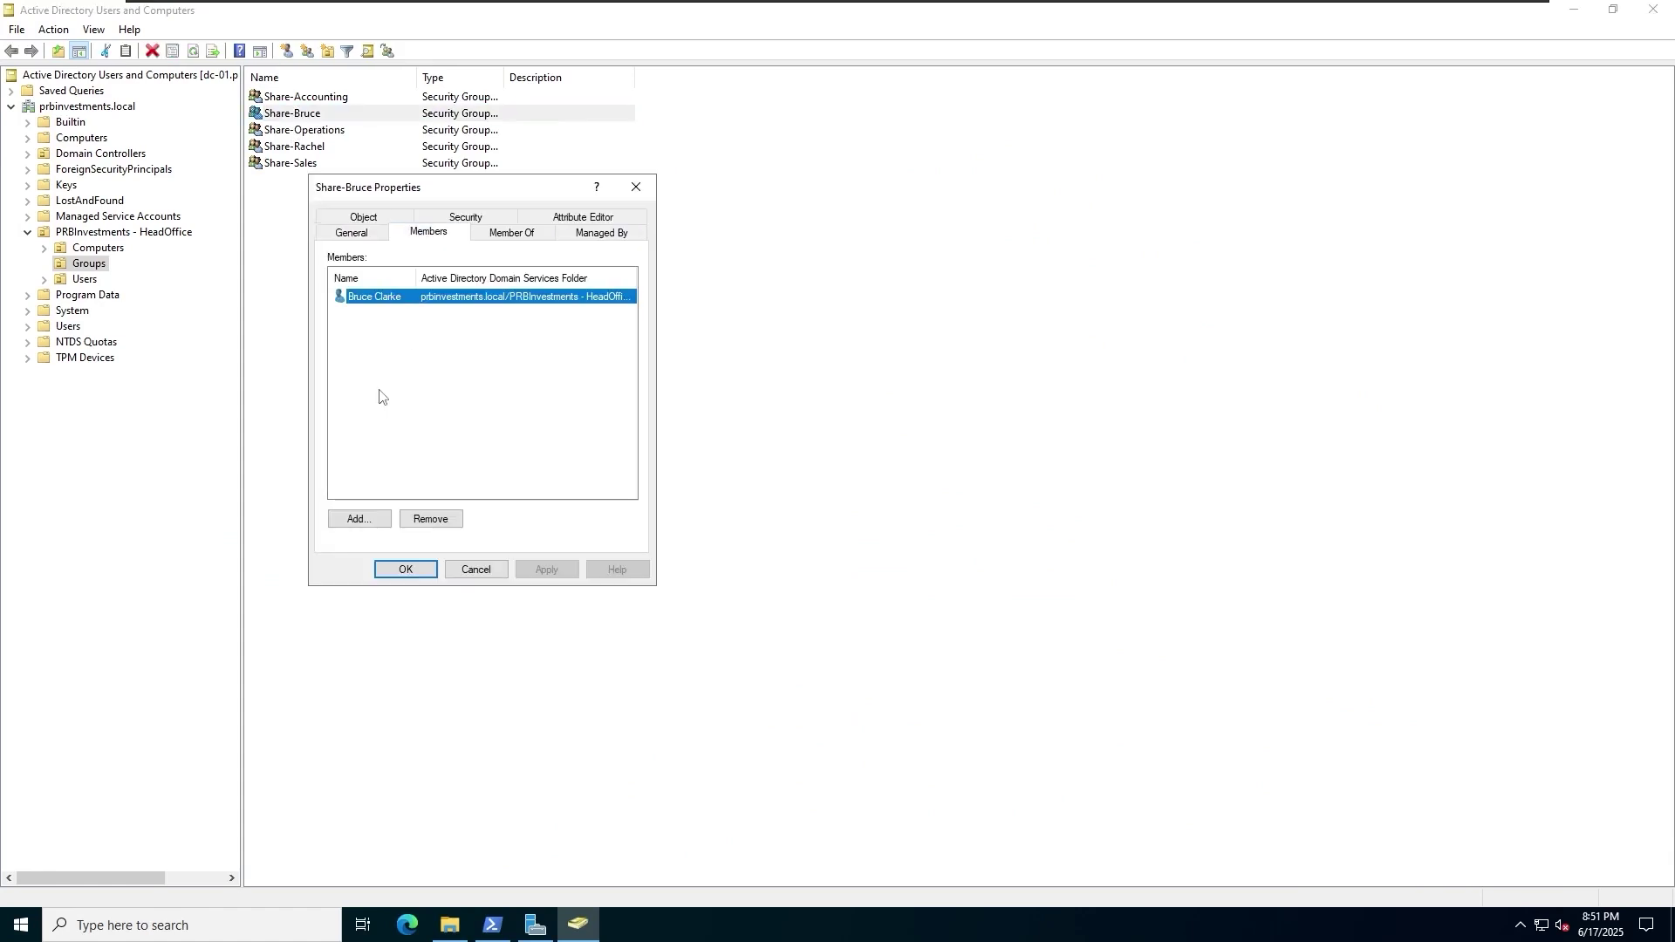
click(359, 521)
text(race)
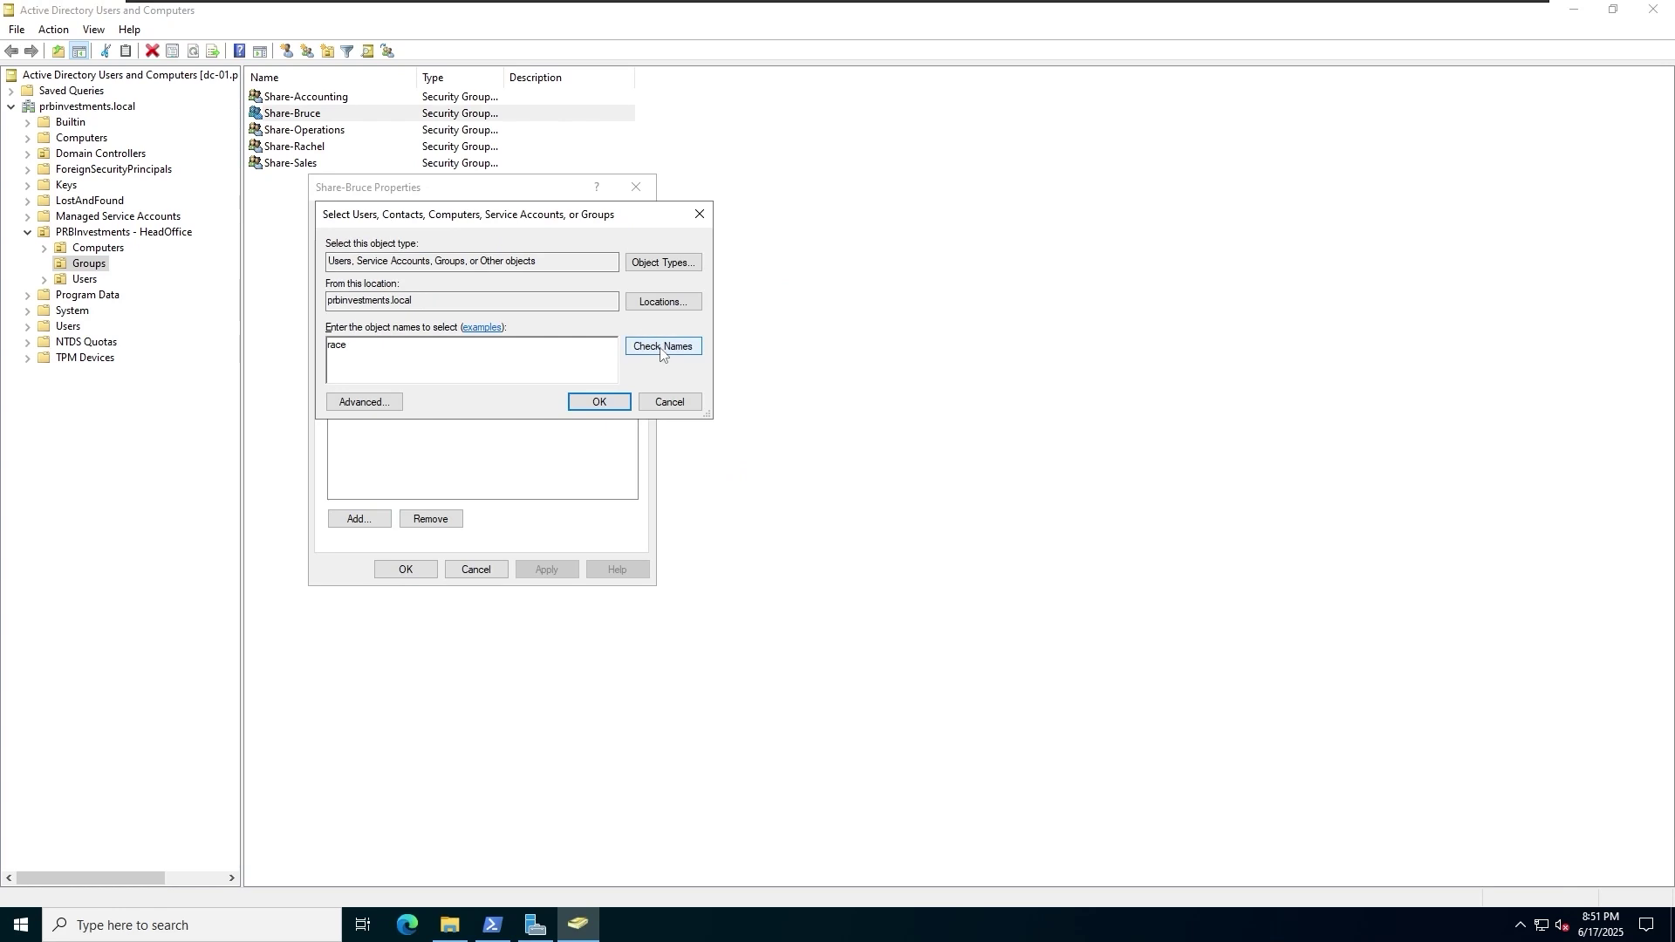
click(663, 346)
click(599, 402)
click(547, 569)
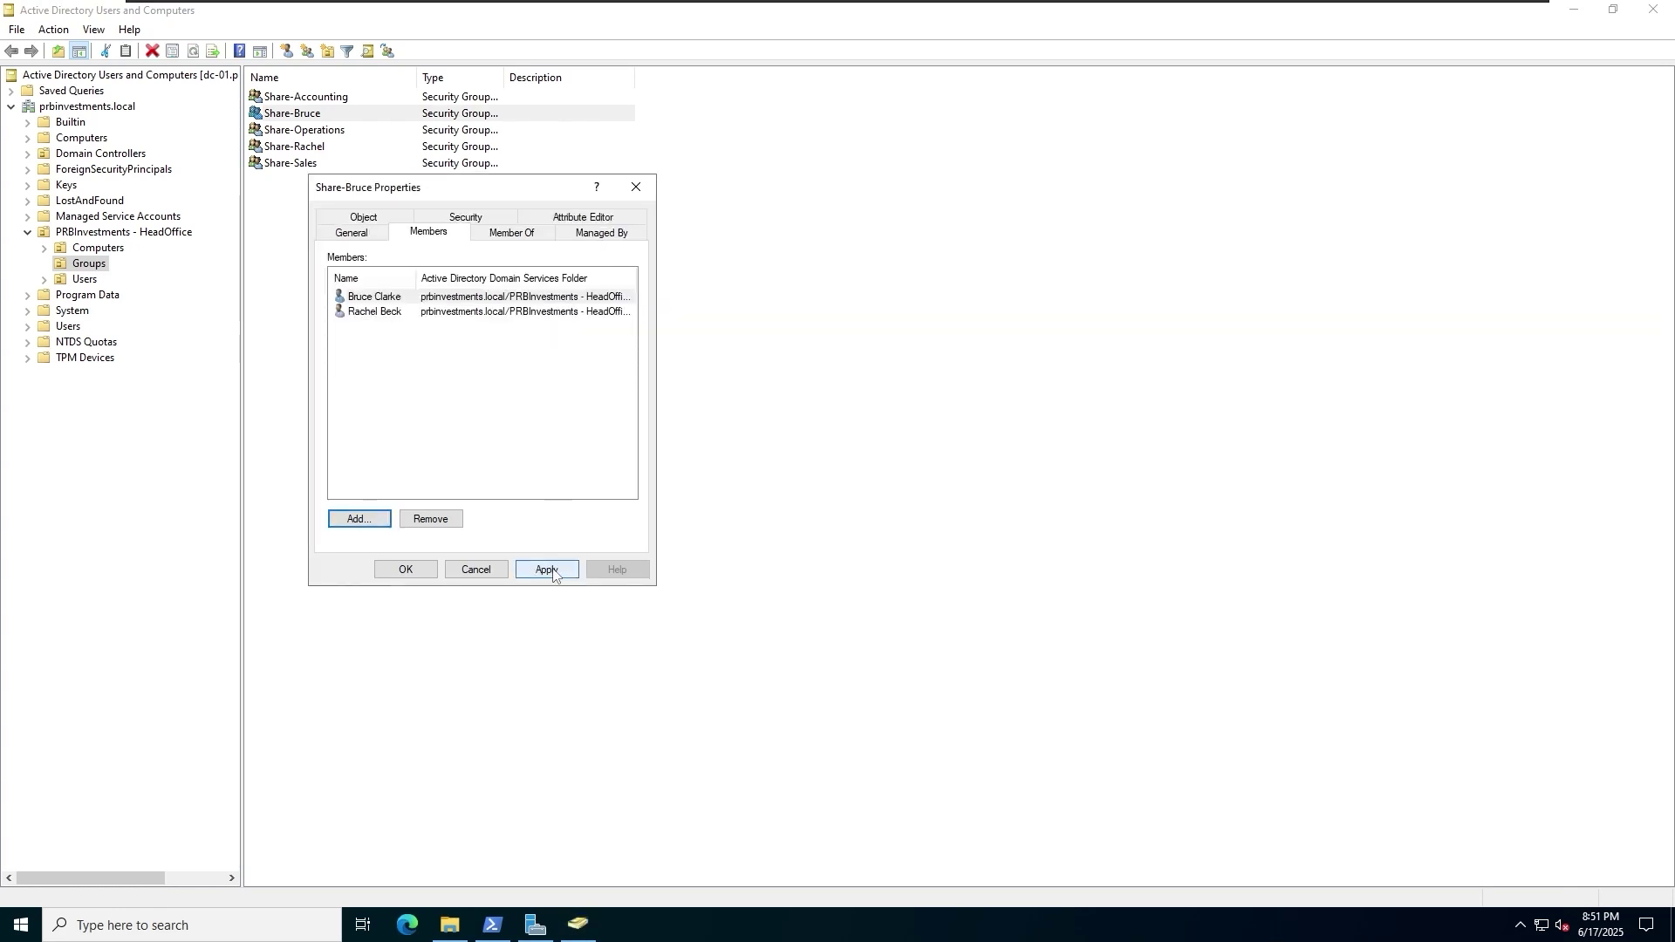
click(407, 570)
mouse_move(871, 11)
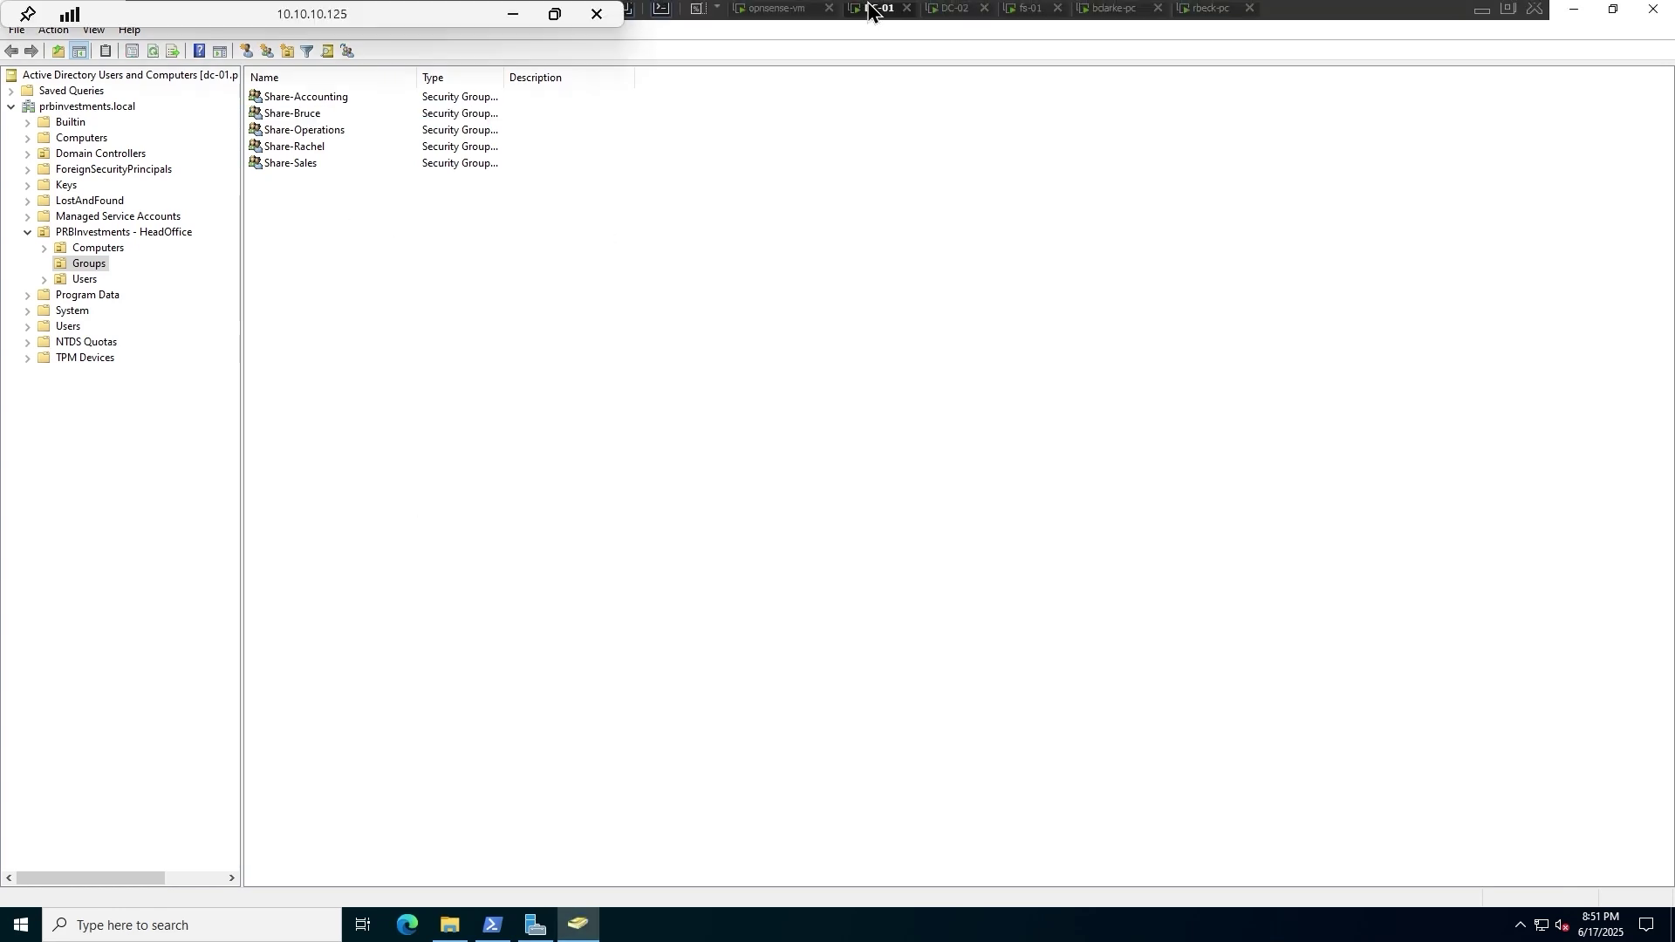
click(1031, 14)
On the client, retry Bruce_Folder on the Y: drive and dismiss the access-denied error
click(1196, 16)
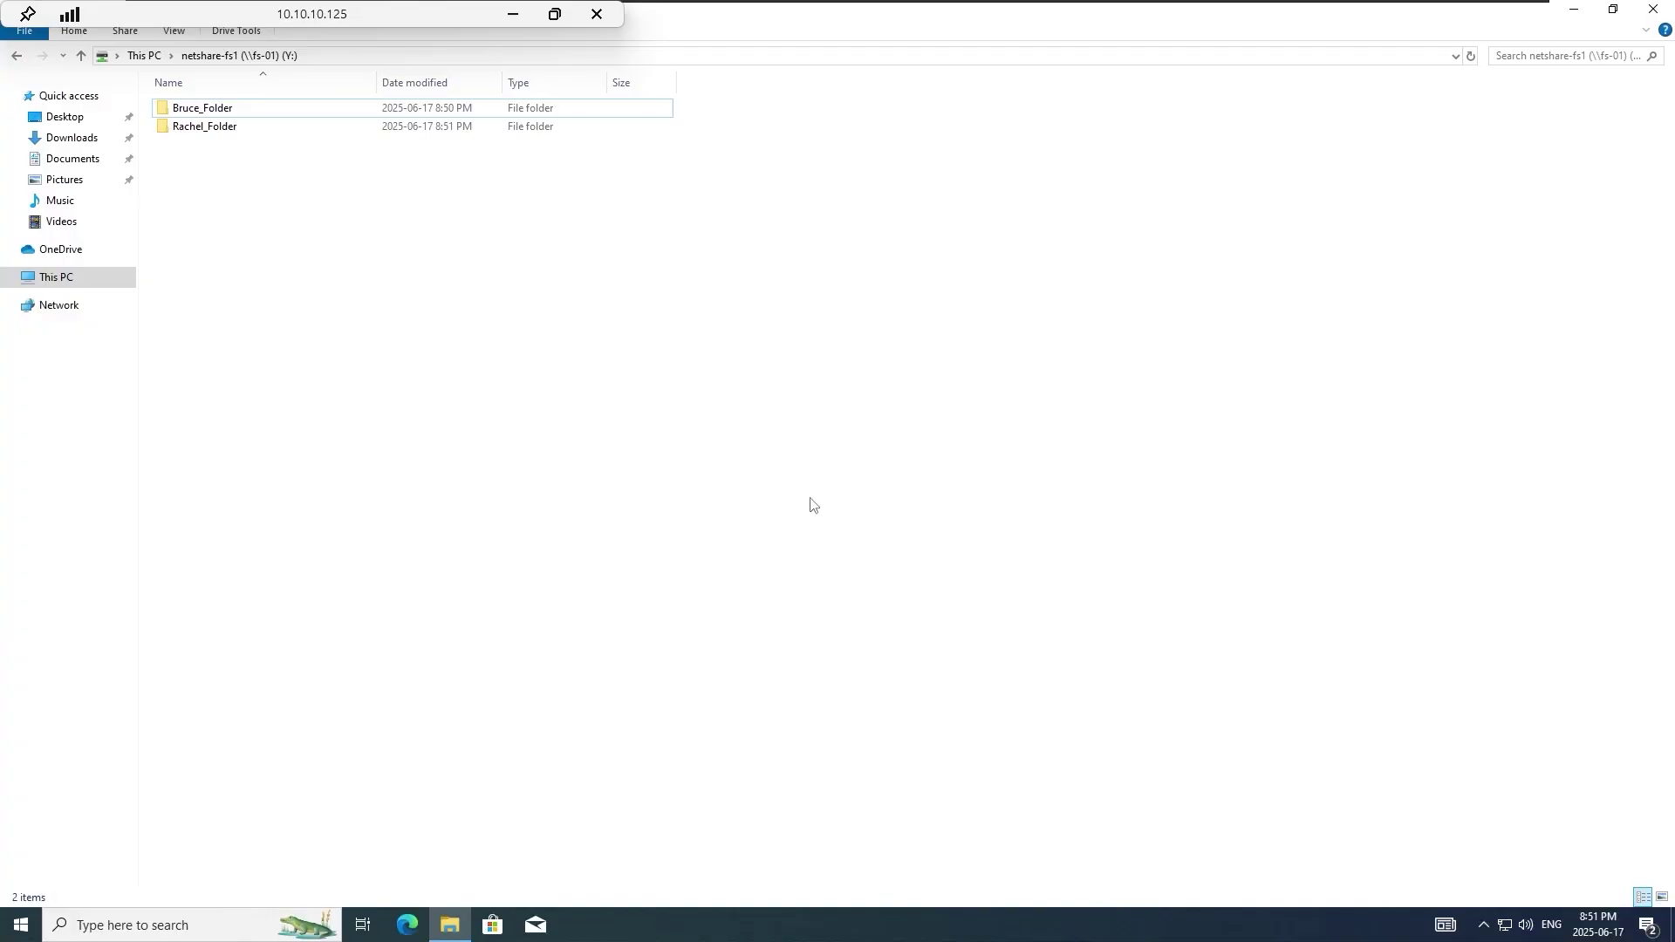
click(96, 275)
double_click(281, 306)
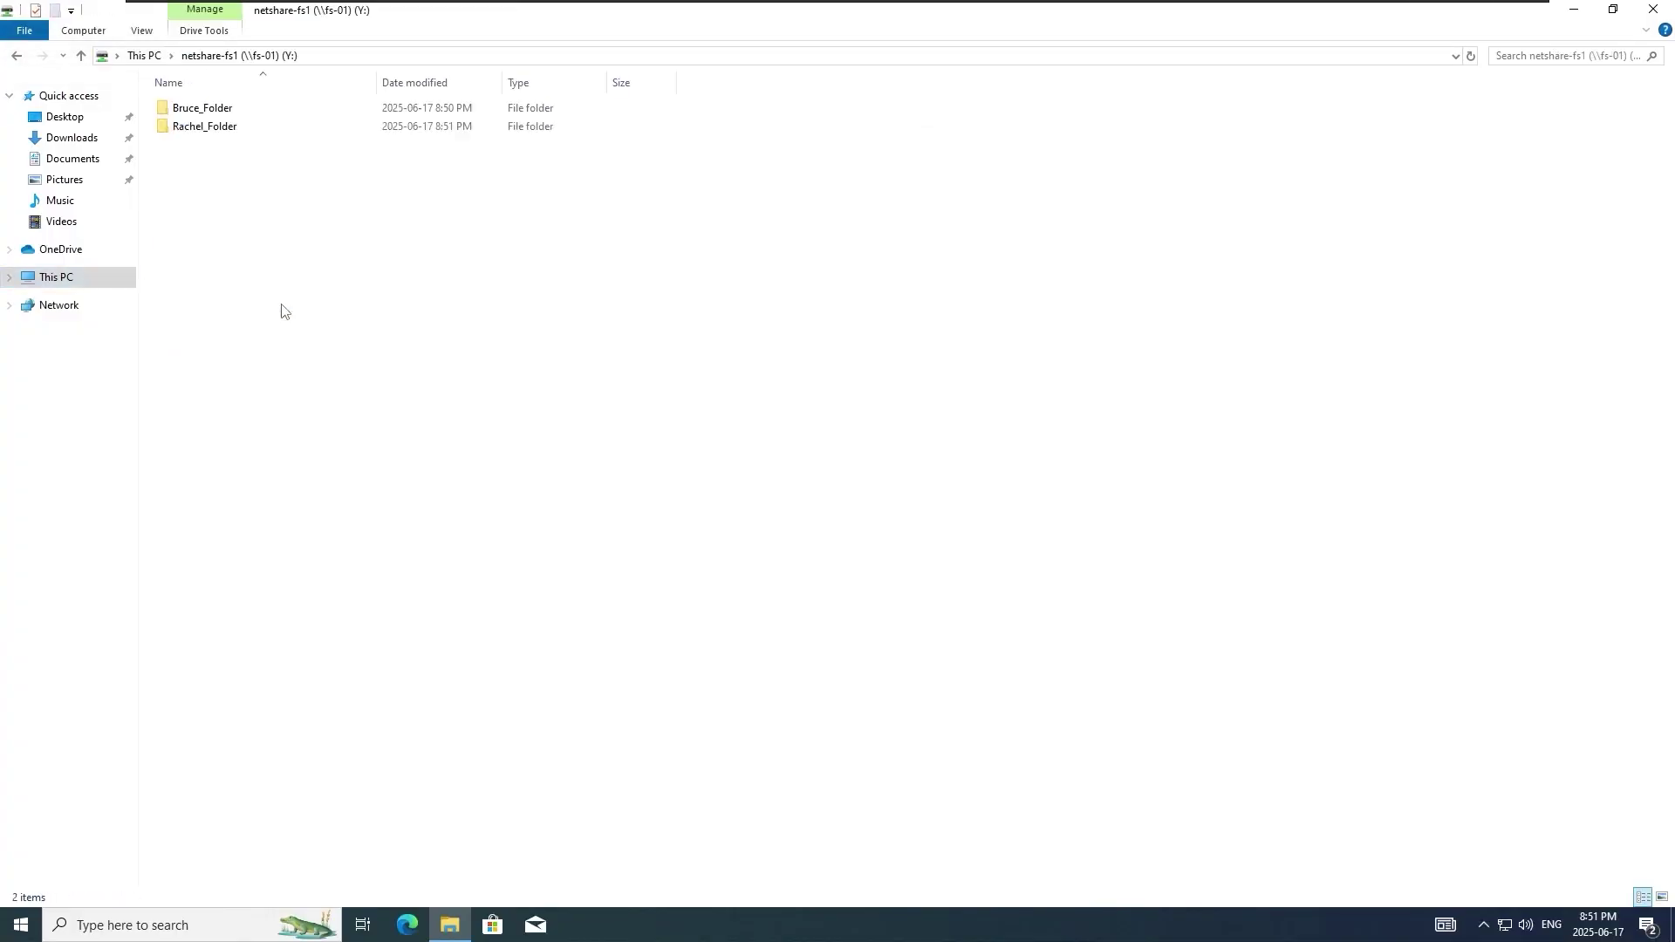
double_click(215, 112)
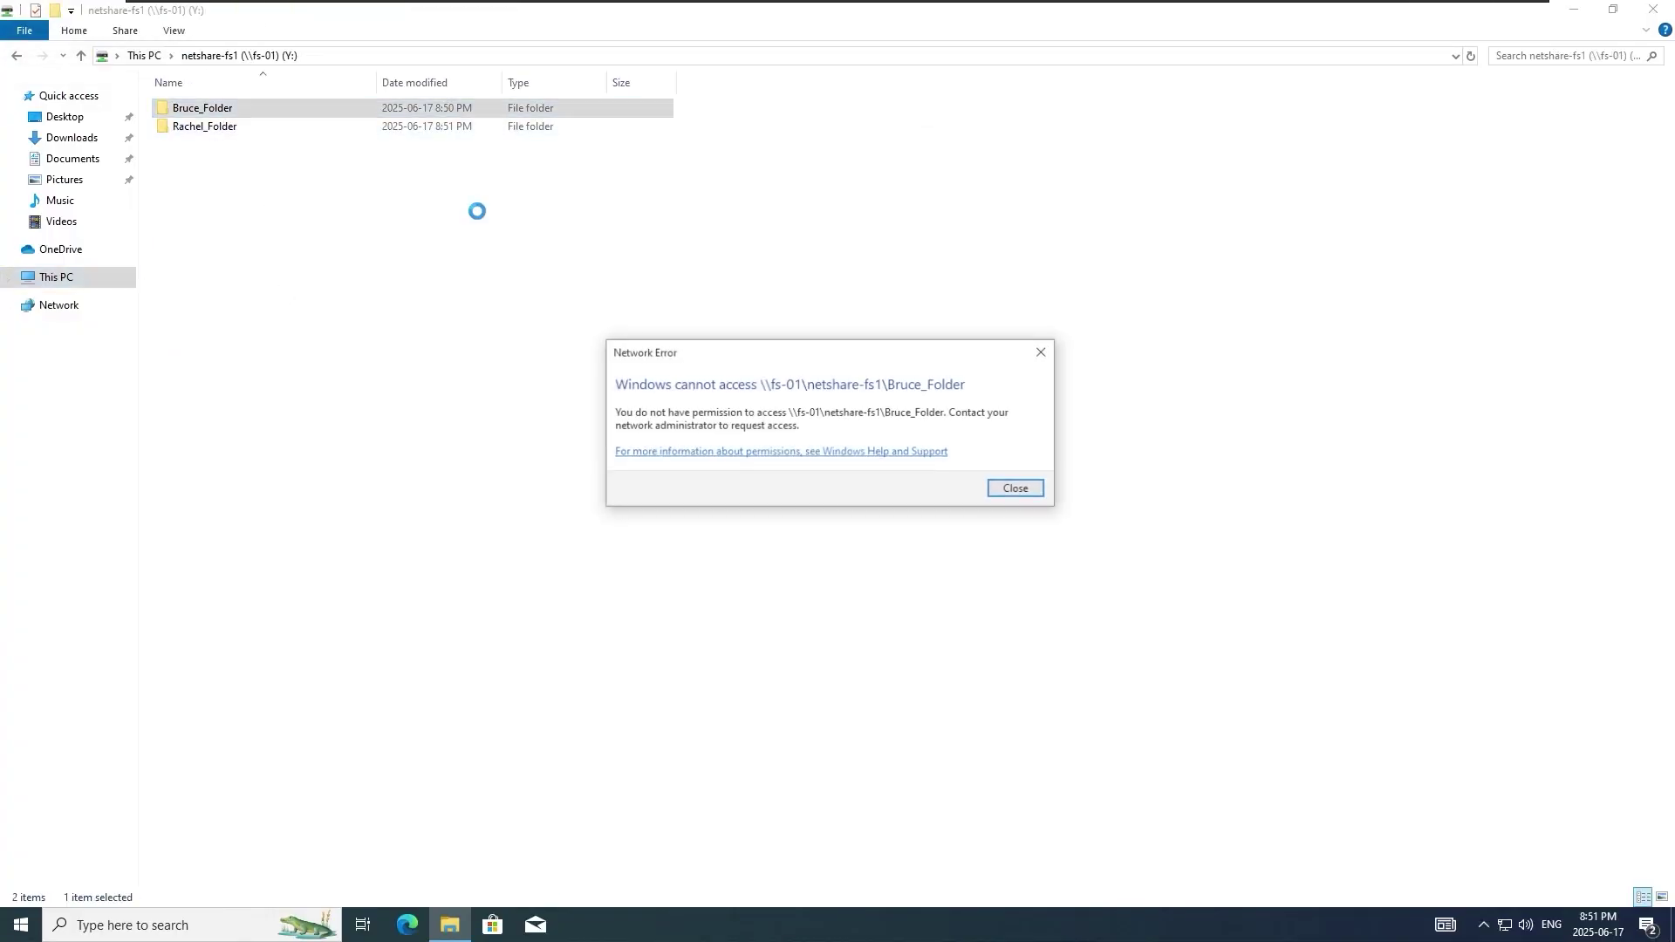
click(1017, 489)
Close File Explorer and restart the client computer from the Start menu
click(1652, 10)
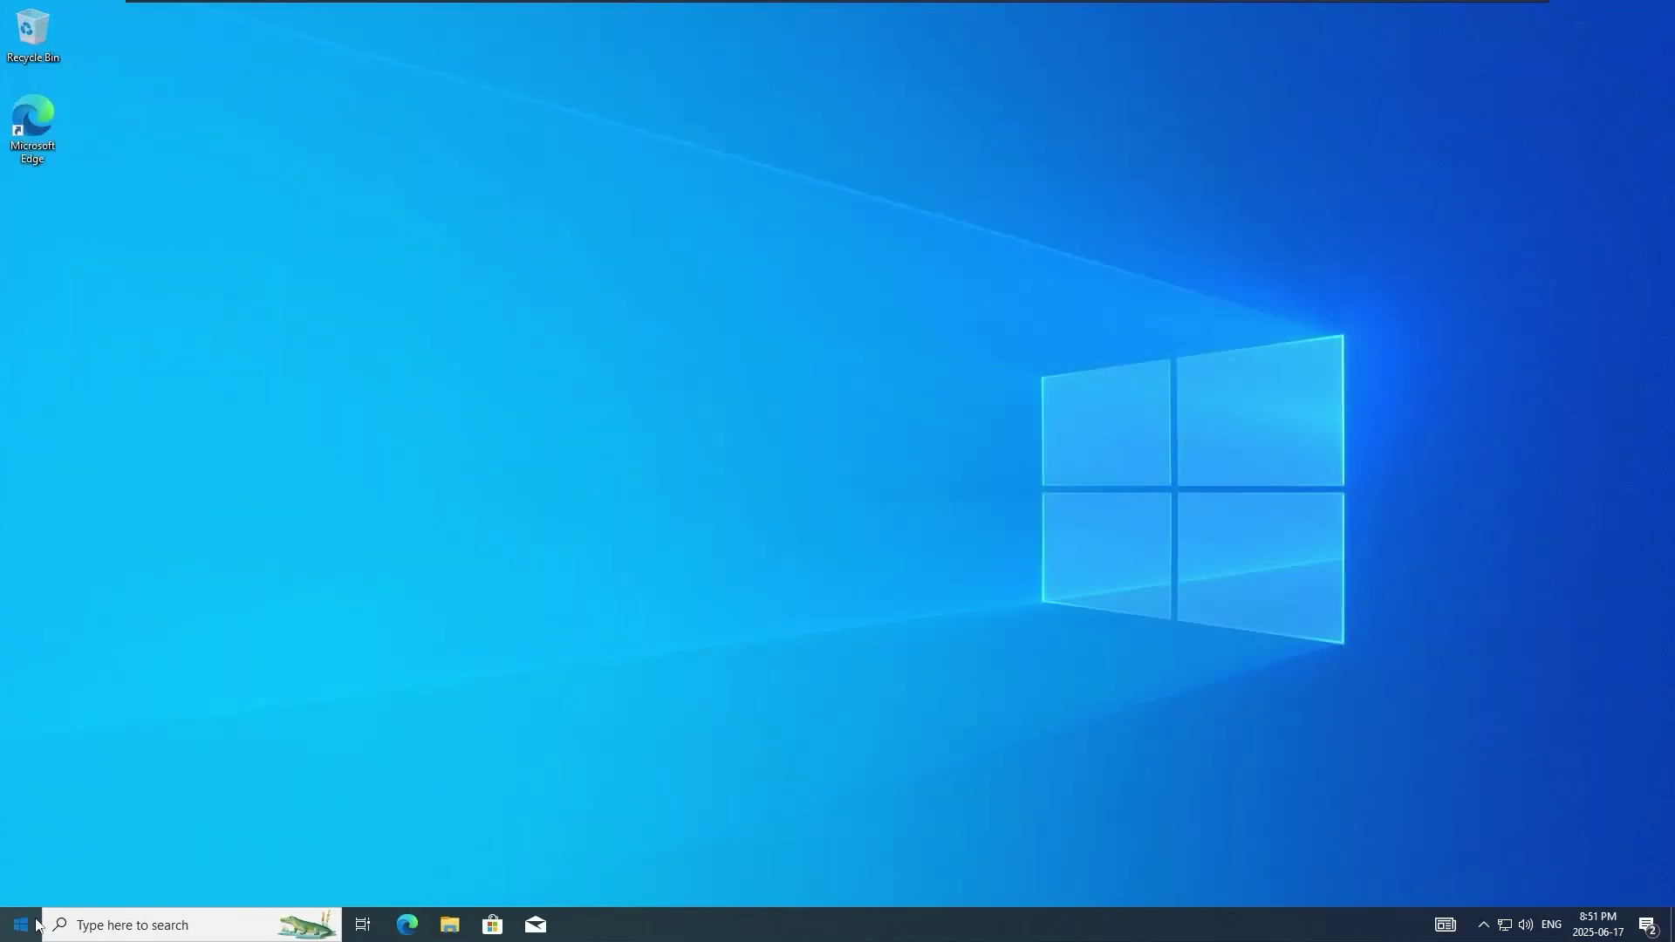
click(35, 924)
click(21, 718)
click(27, 895)
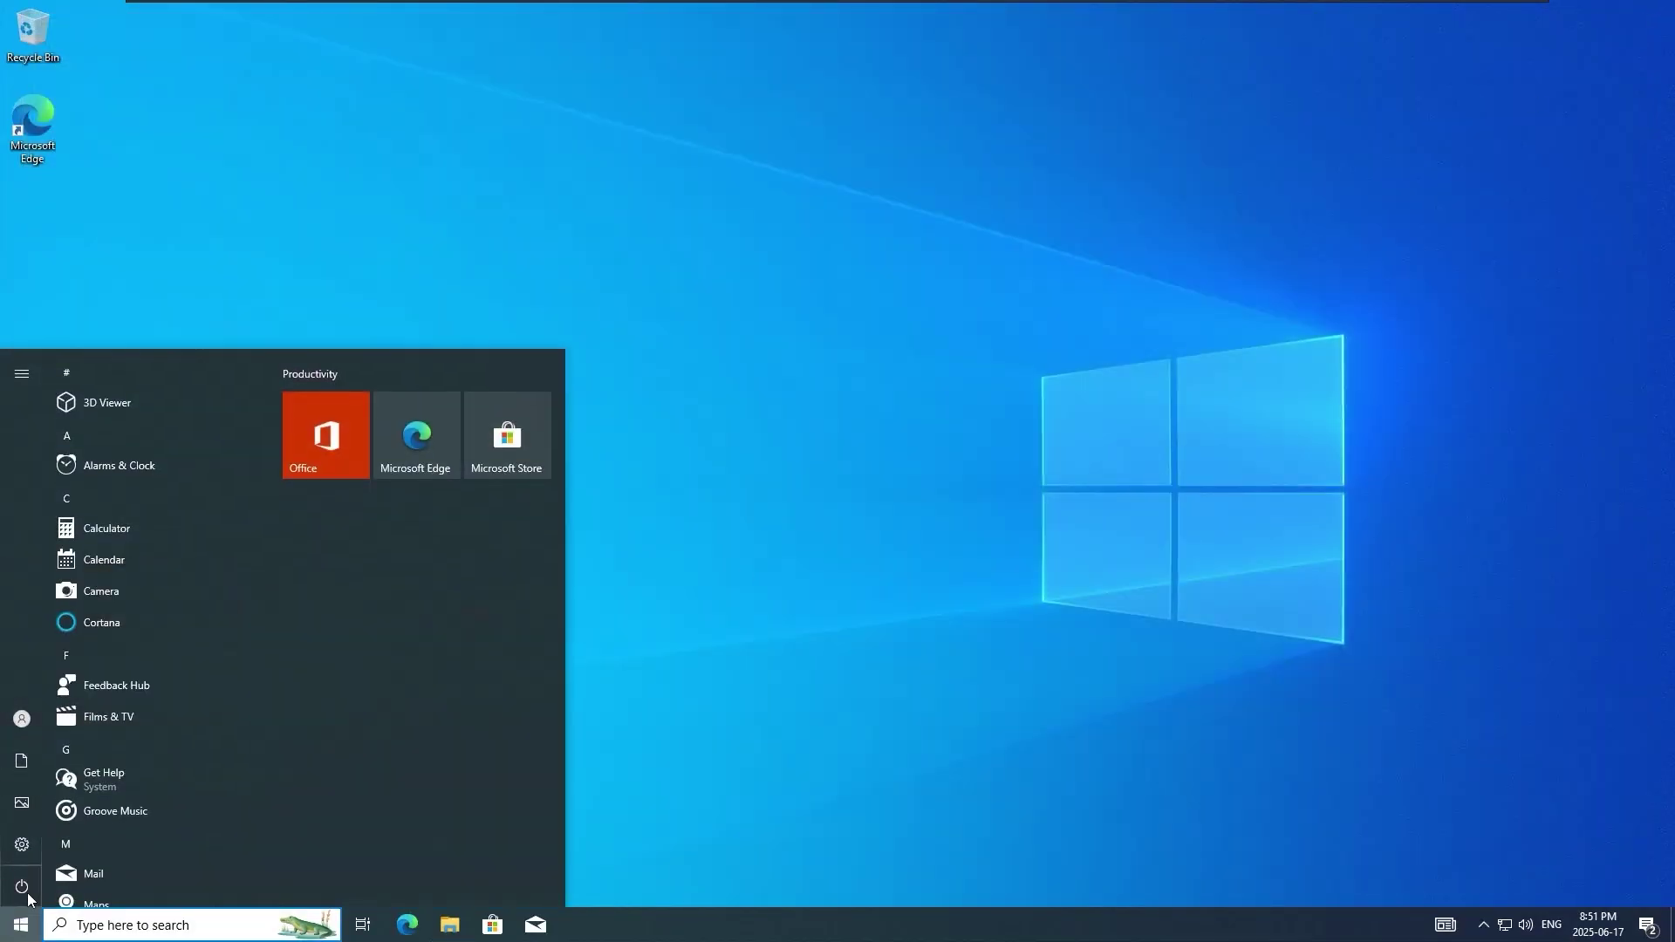
click(23, 888)
click(75, 838)
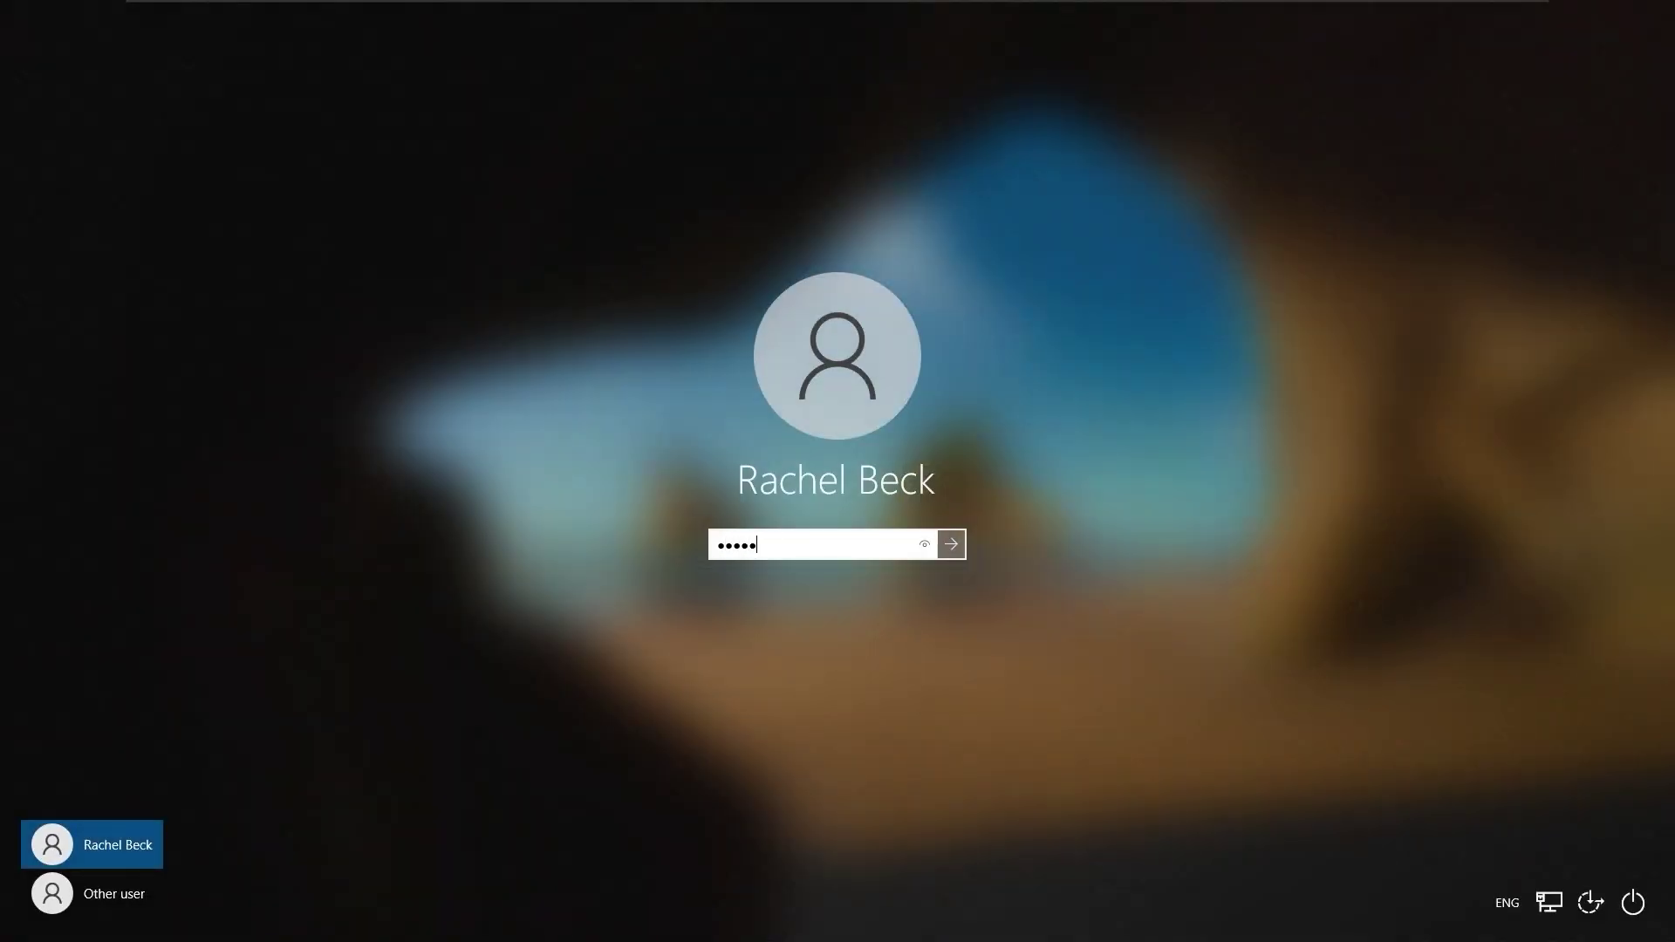
After signing in, verify Bruce_Folder, its Taxes subfolder and Rachel_Folder open on Y:
key(Return)
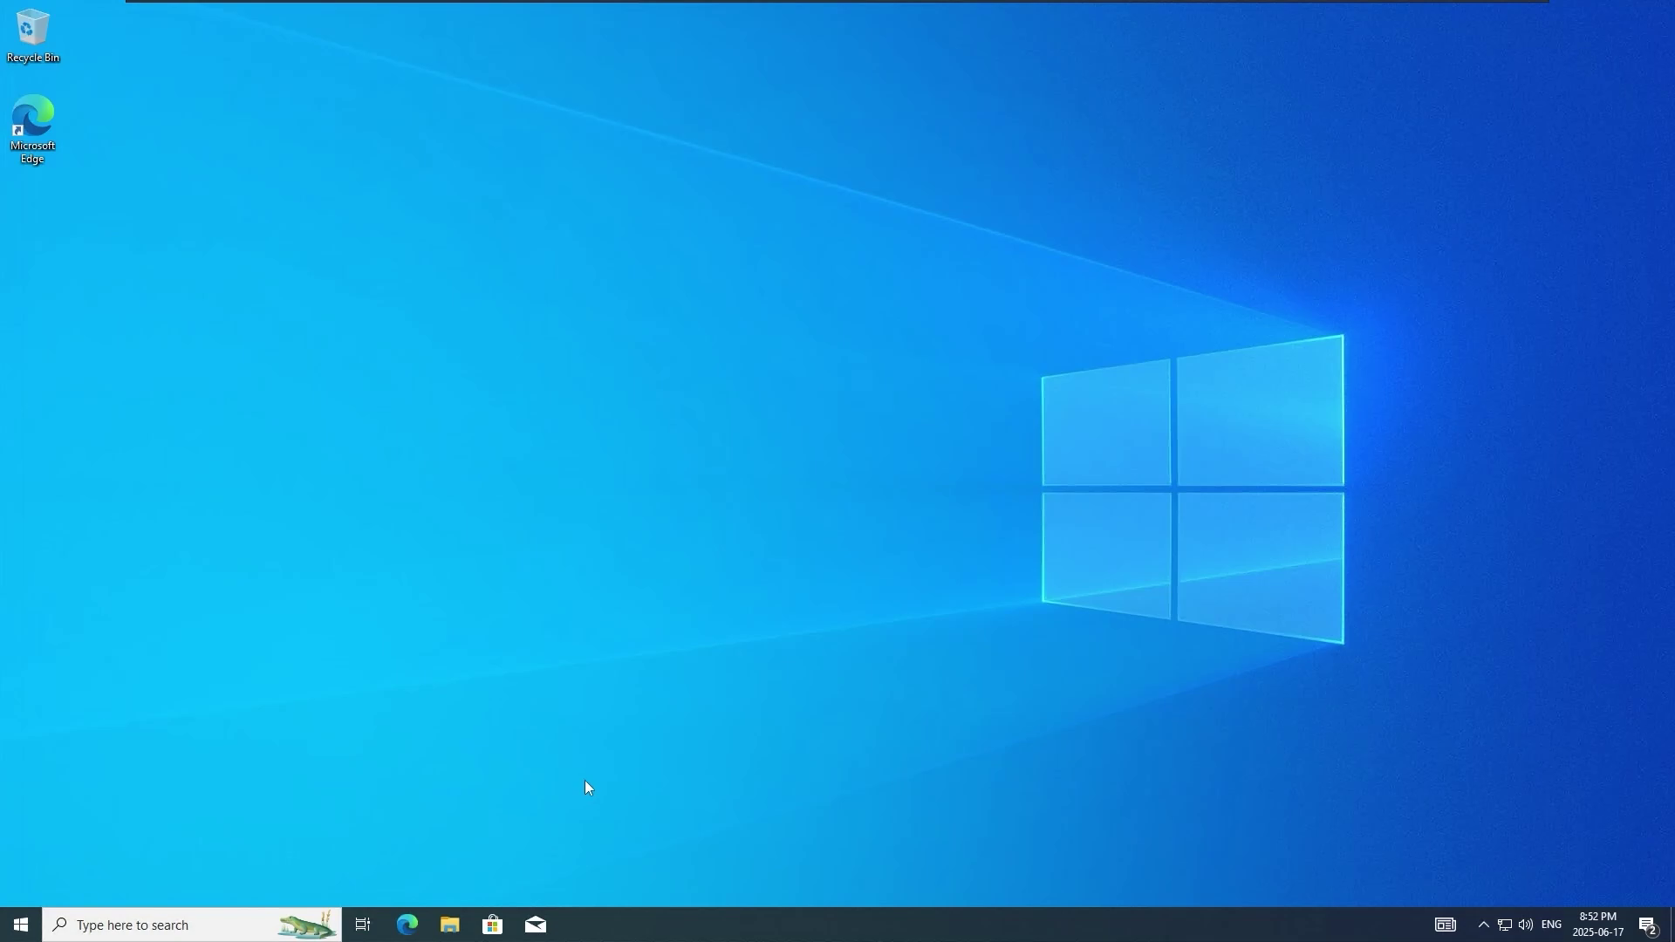
click(444, 925)
click(56, 277)
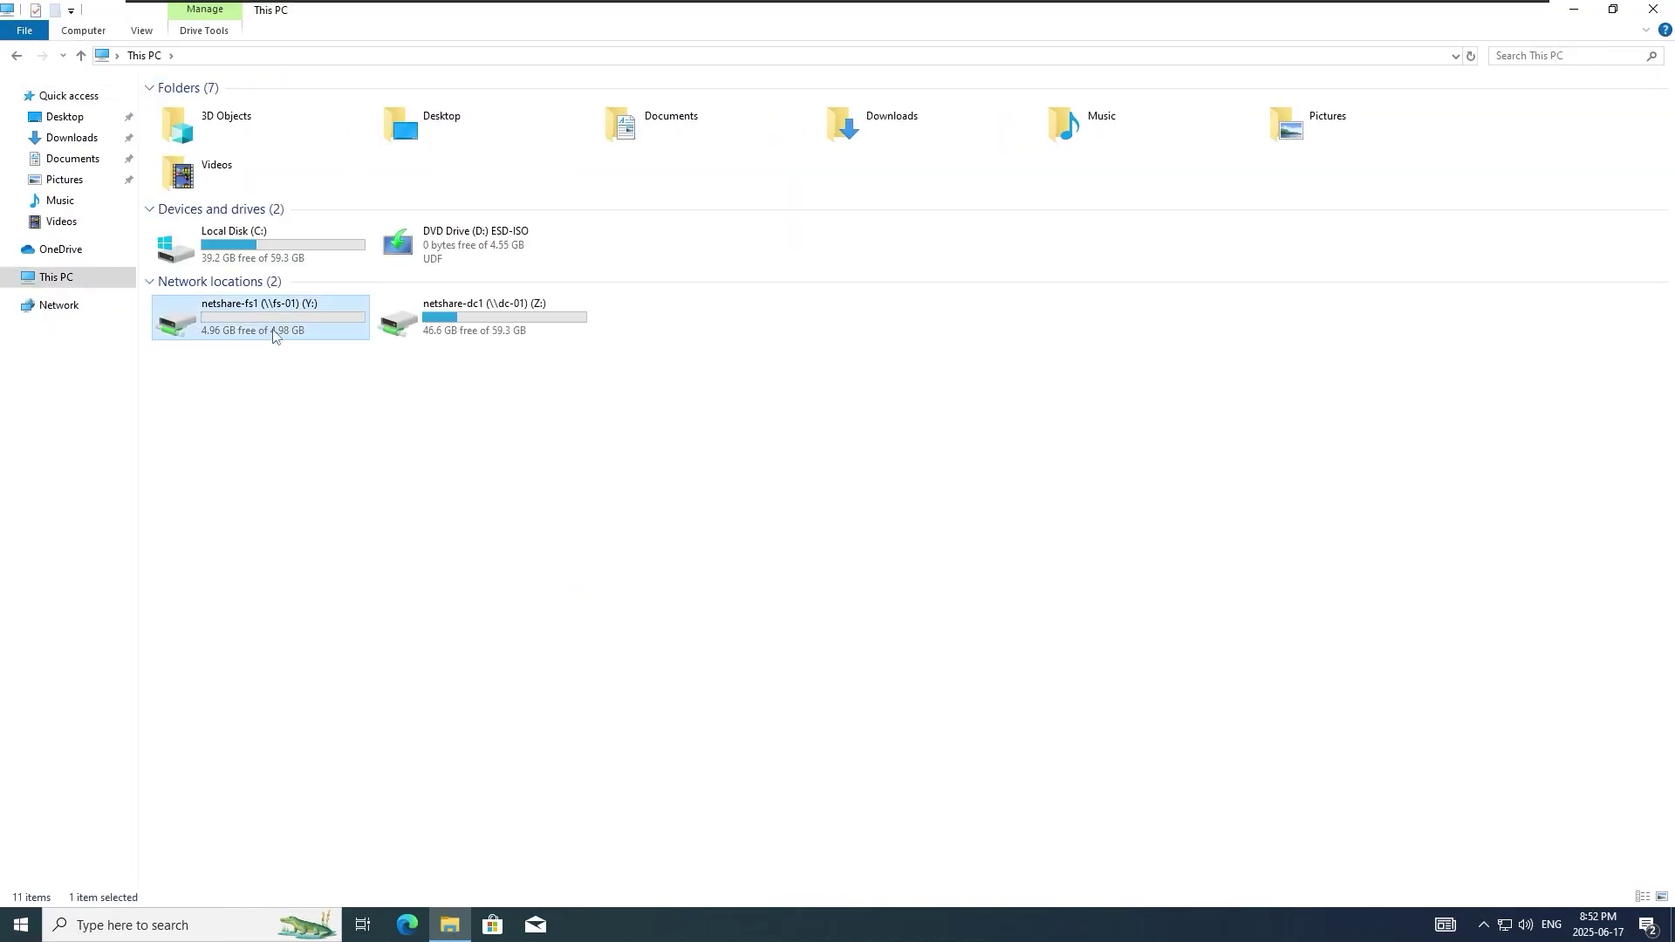
double_click(262, 318)
double_click(200, 108)
double_click(278, 128)
key(alt+Left)
key(alt+Left)
double_click(239, 128)
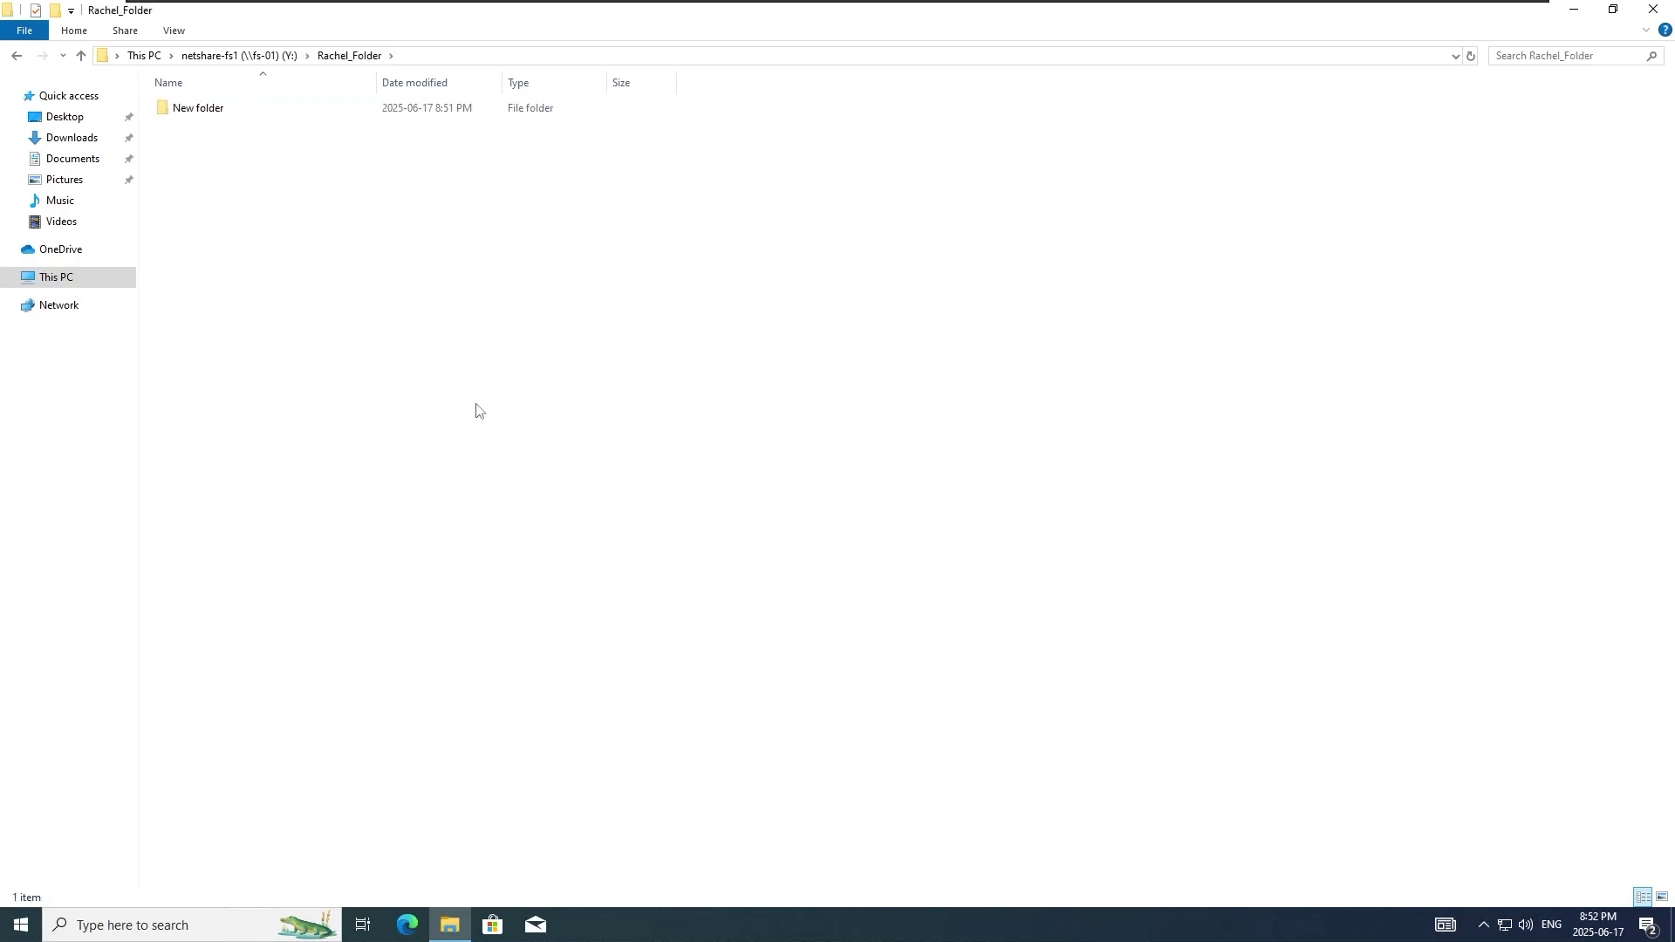
key(alt+Left)
Verify Rachel_Folder and Bruce_Folder also open through \\fs-01\netshare-fs1
click(408, 57)
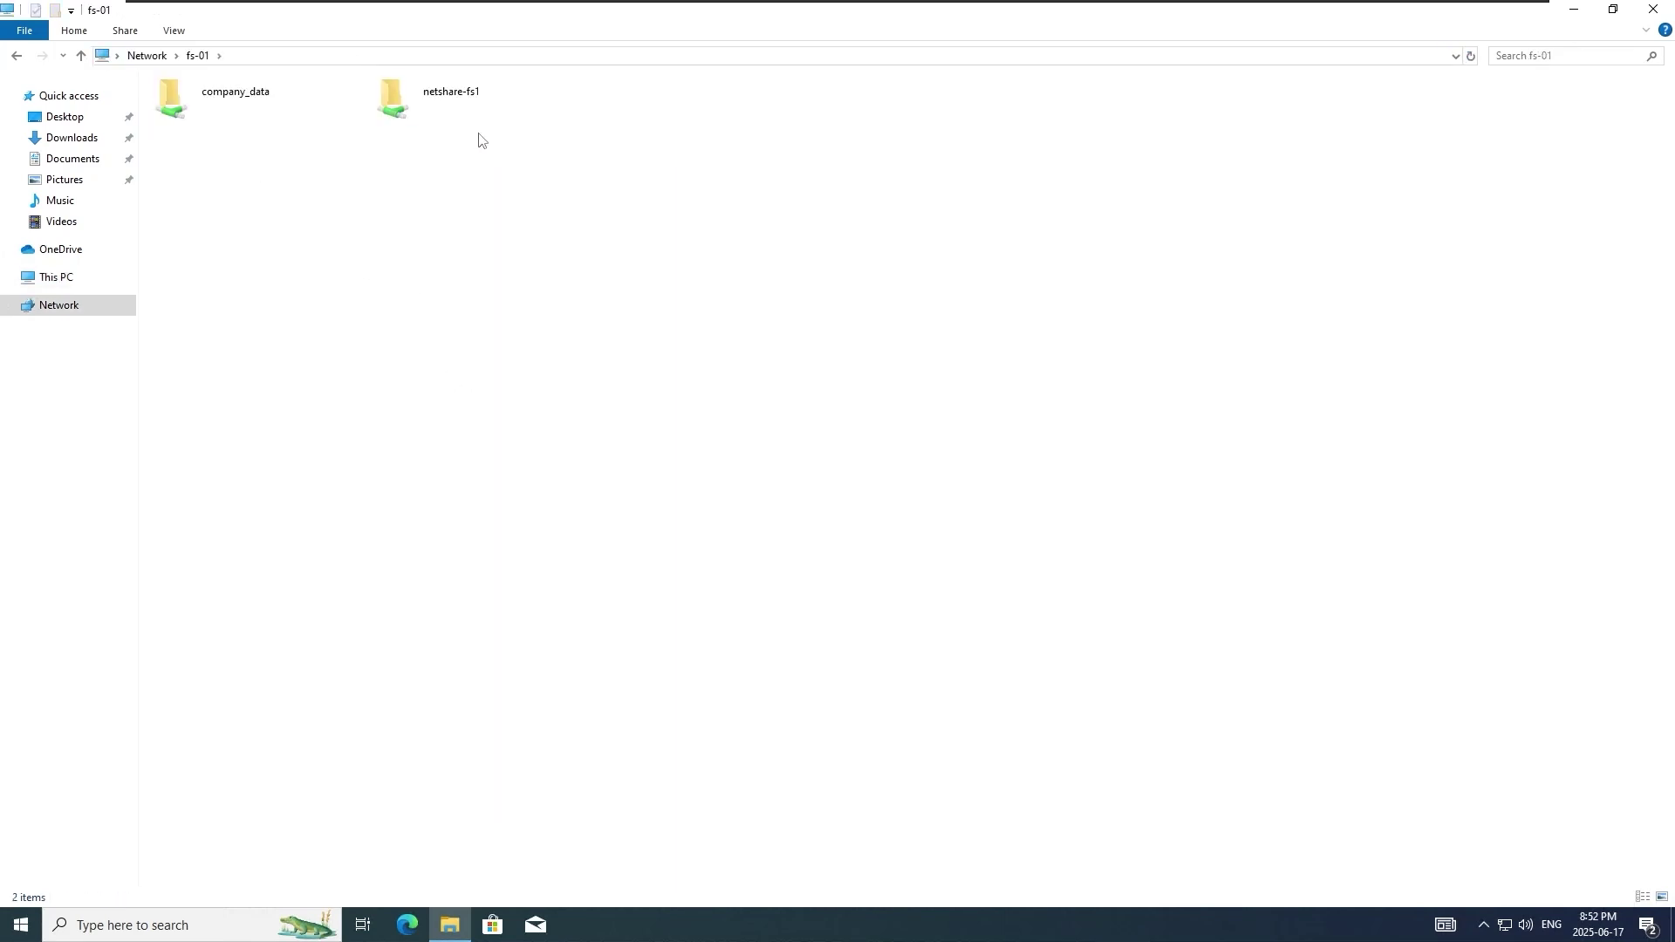
double_click(454, 112)
double_click(253, 129)
key(alt+Left)
double_click(281, 112)
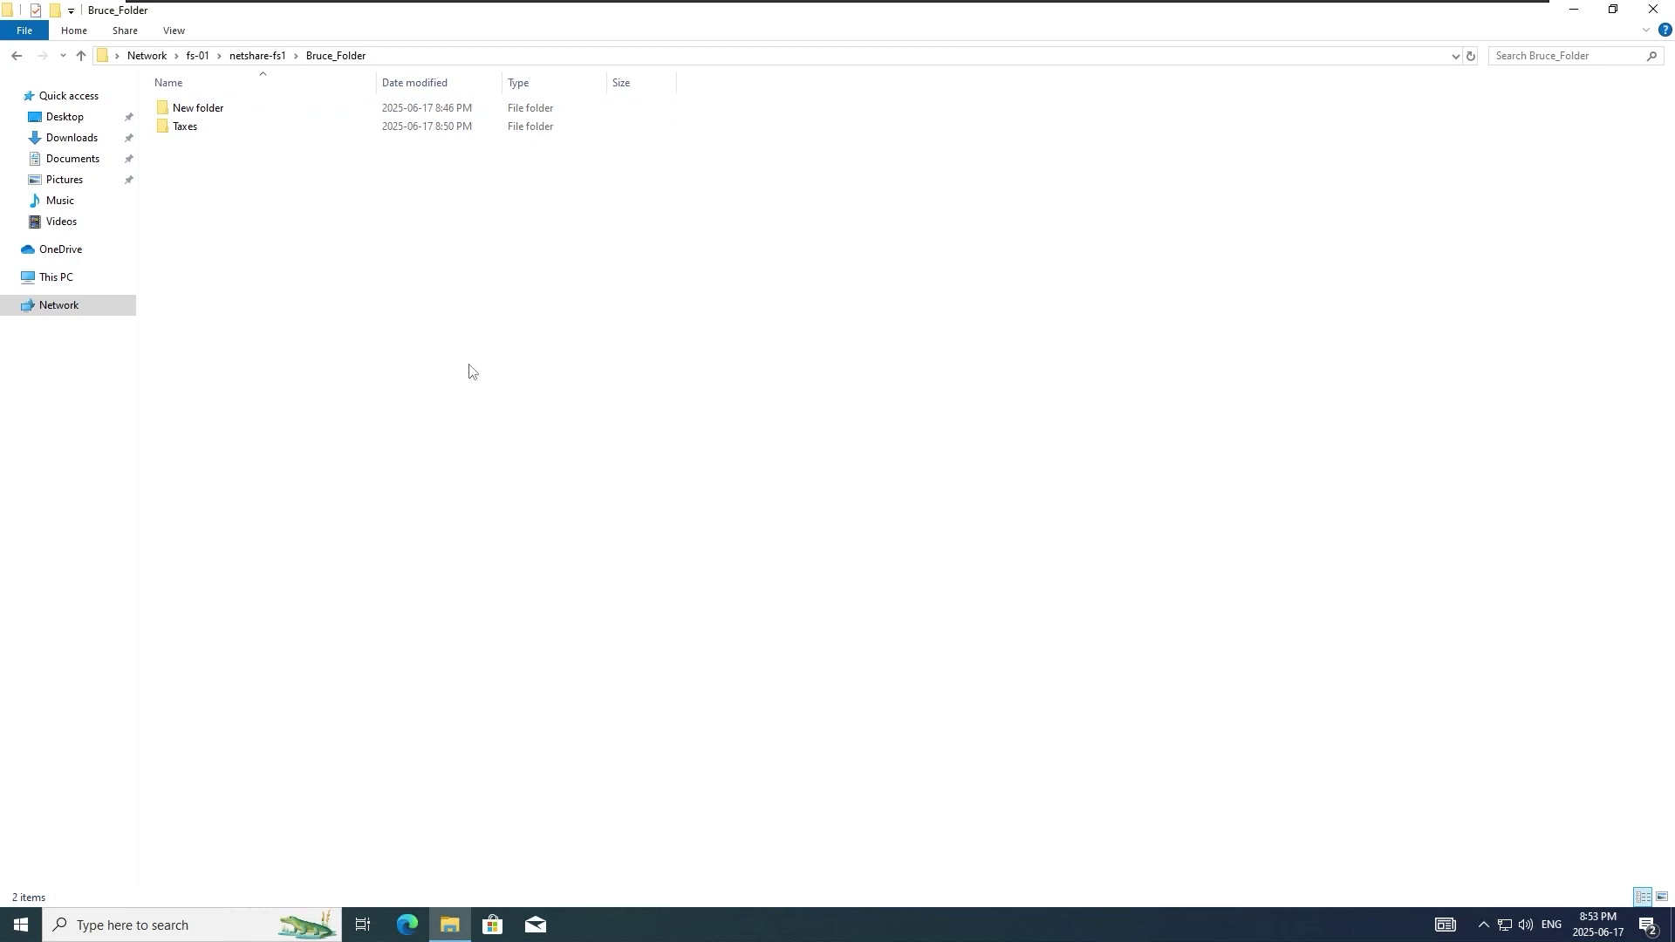
key(alt+Left)
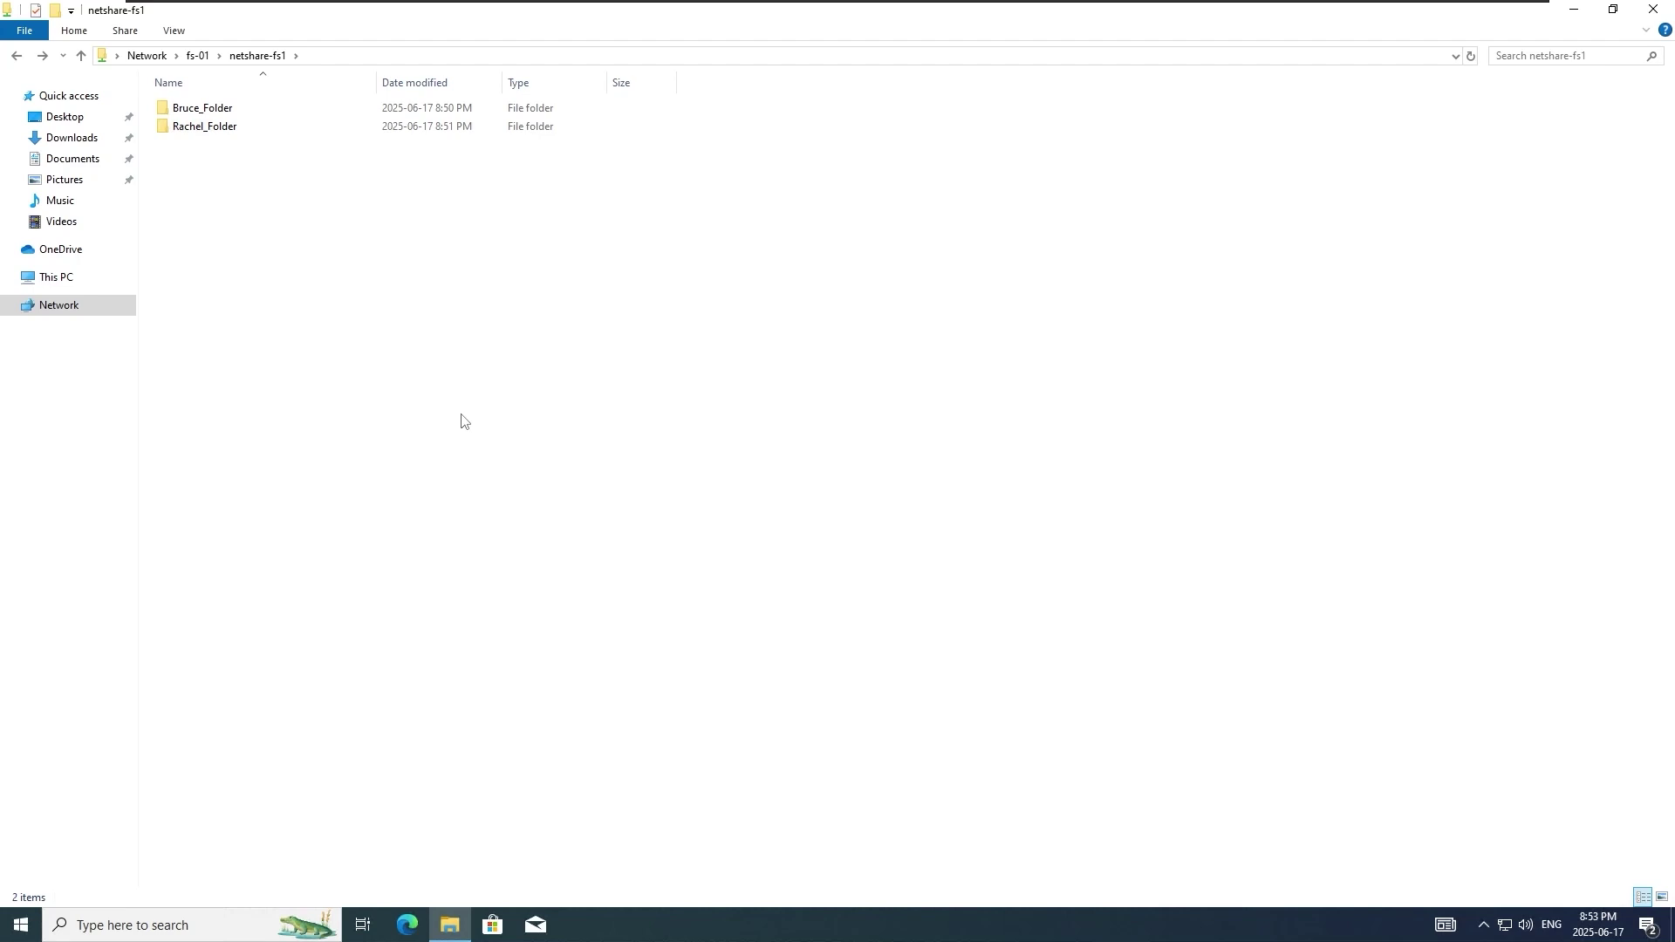
Try mapping the company_data share as a network drive, then dismiss the access-denied error
click(56, 277)
key(alt+c)
text(nmc)
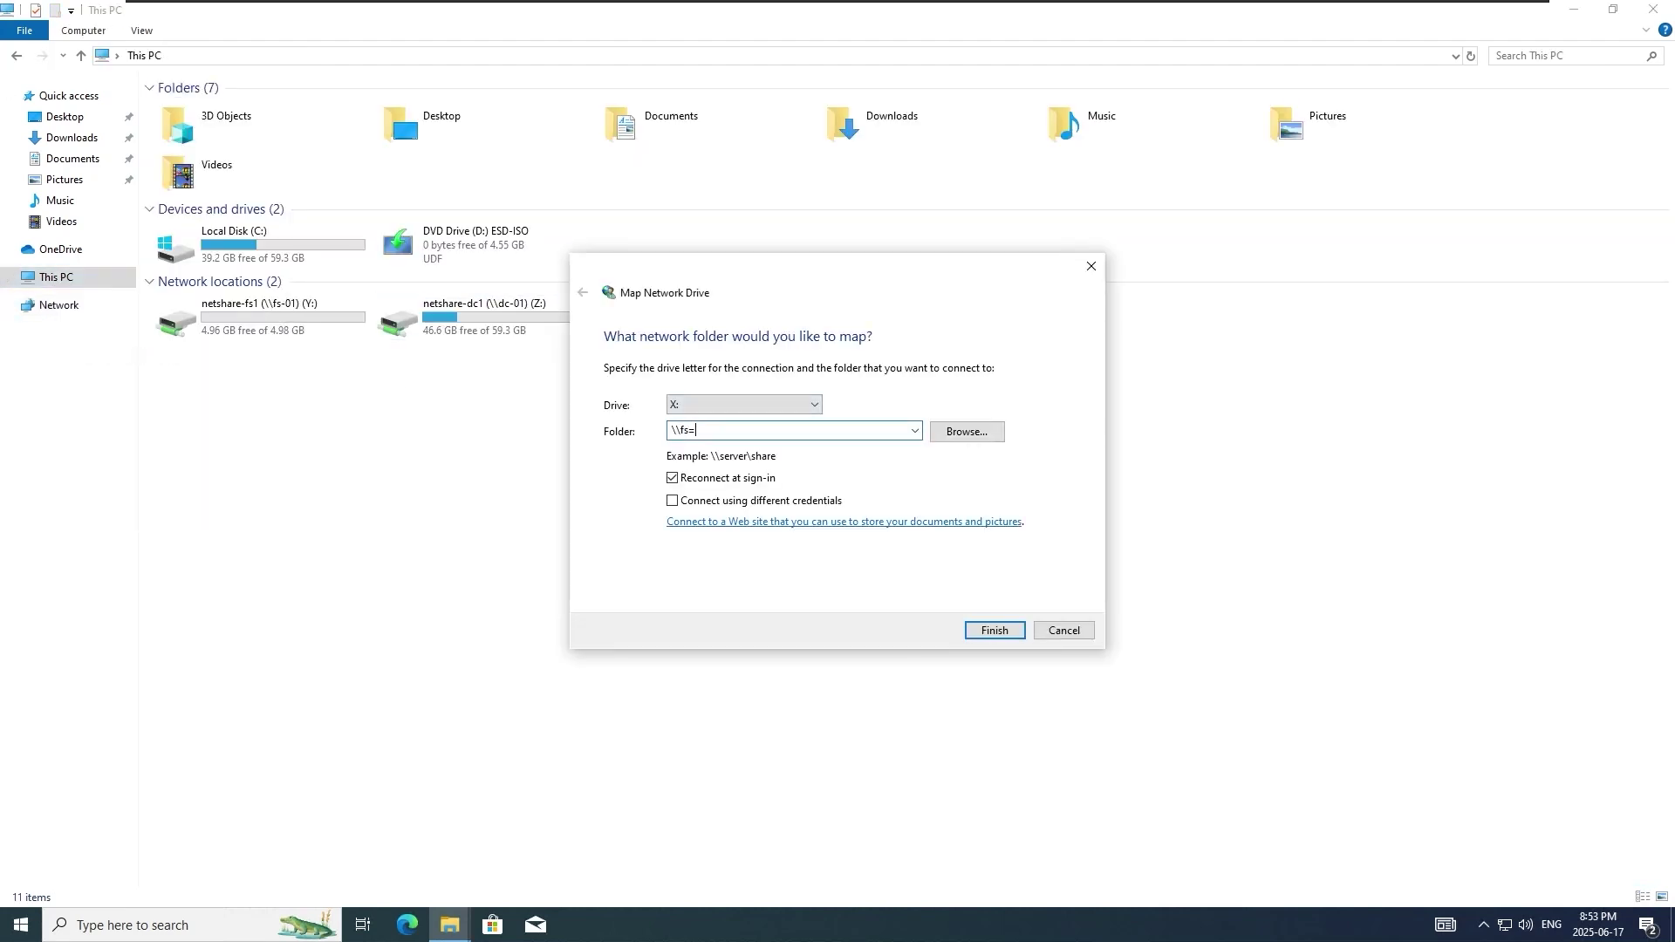
text(ompany_data)
key(Return)
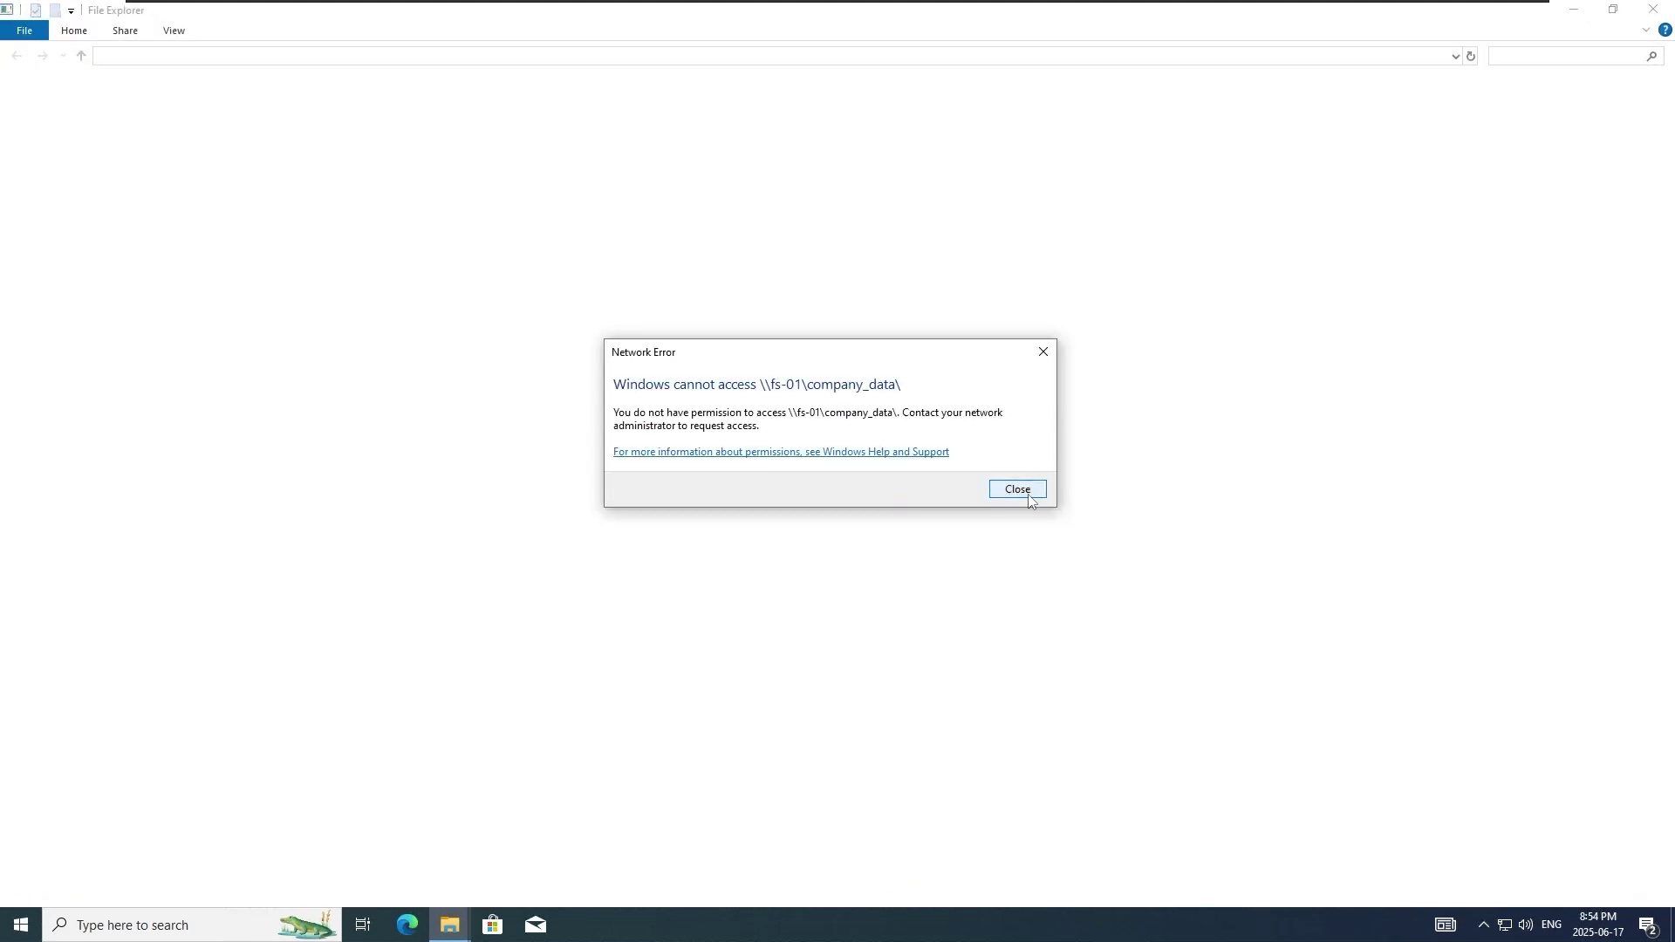
click(1017, 490)
On the other client PC, map \\fs-01\company_data as drive X:
click(1029, 13)
click(1113, 13)
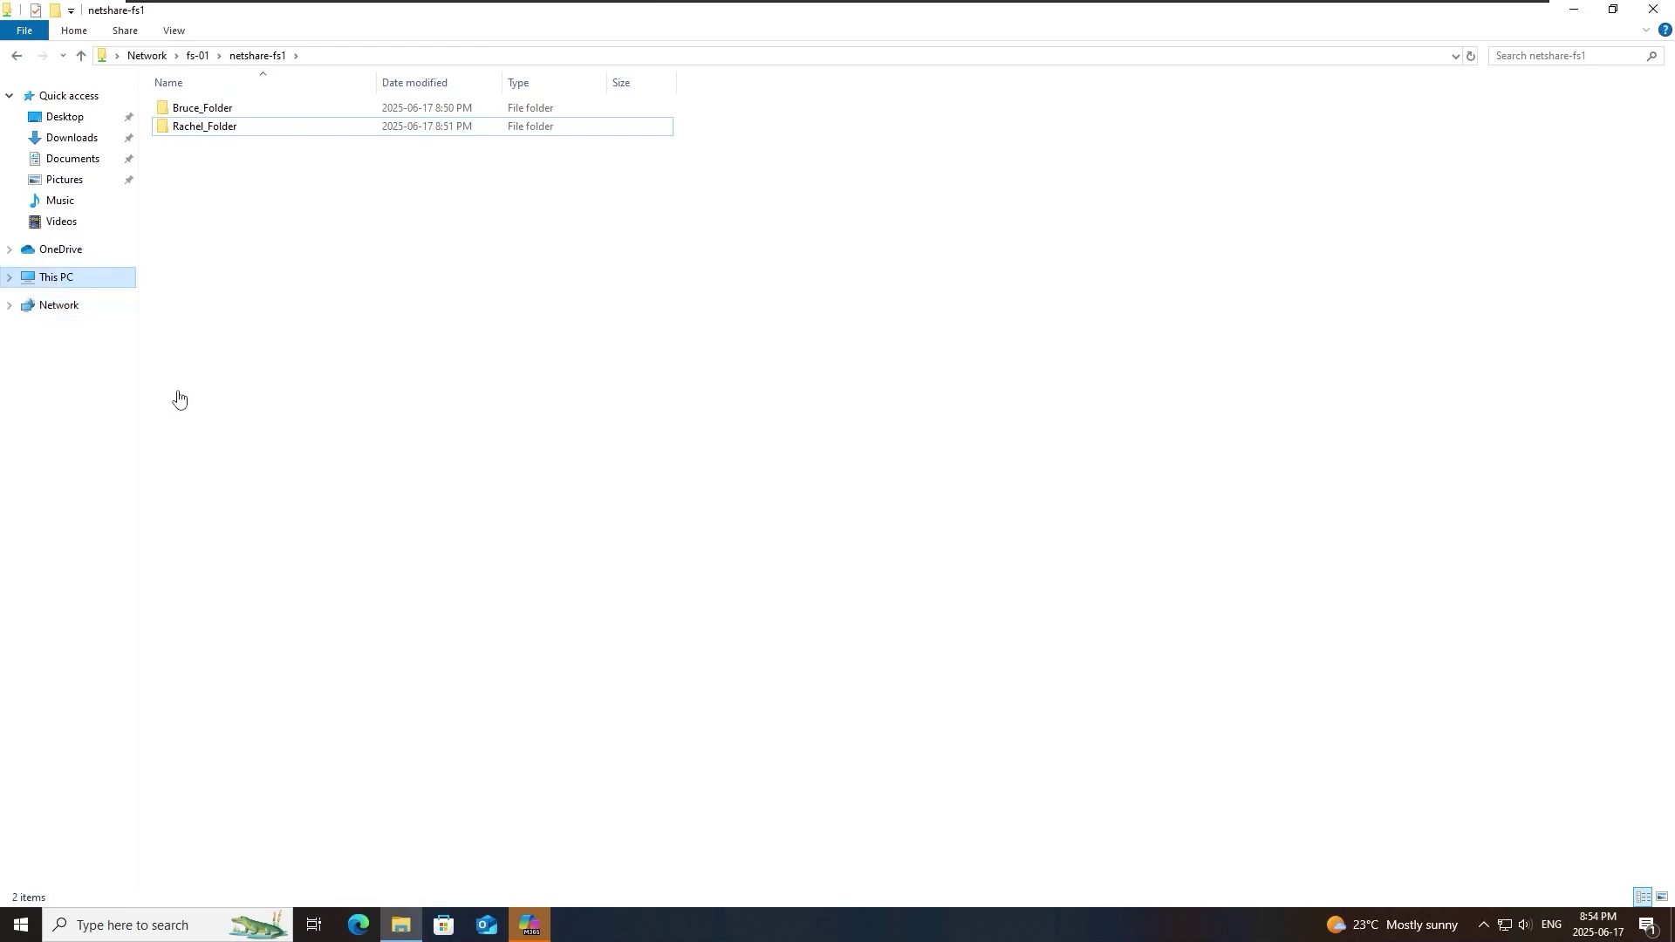
click(74, 288)
right_click(72, 286)
click(146, 362)
text(\\fs-01\company_data)
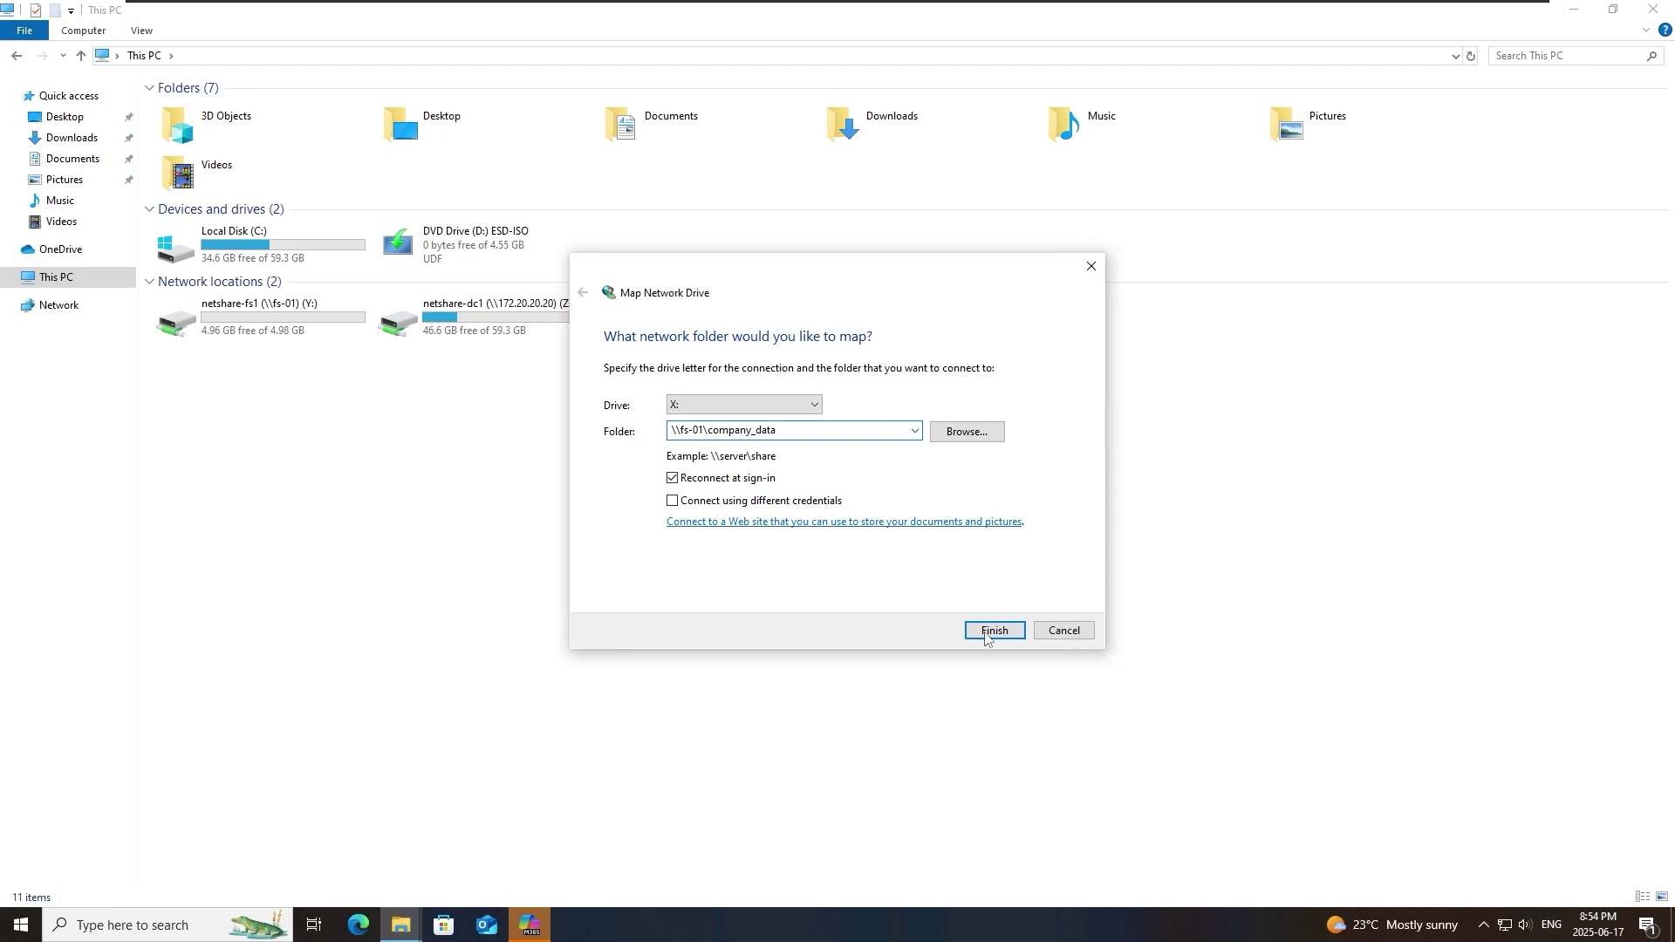
click(986, 630)
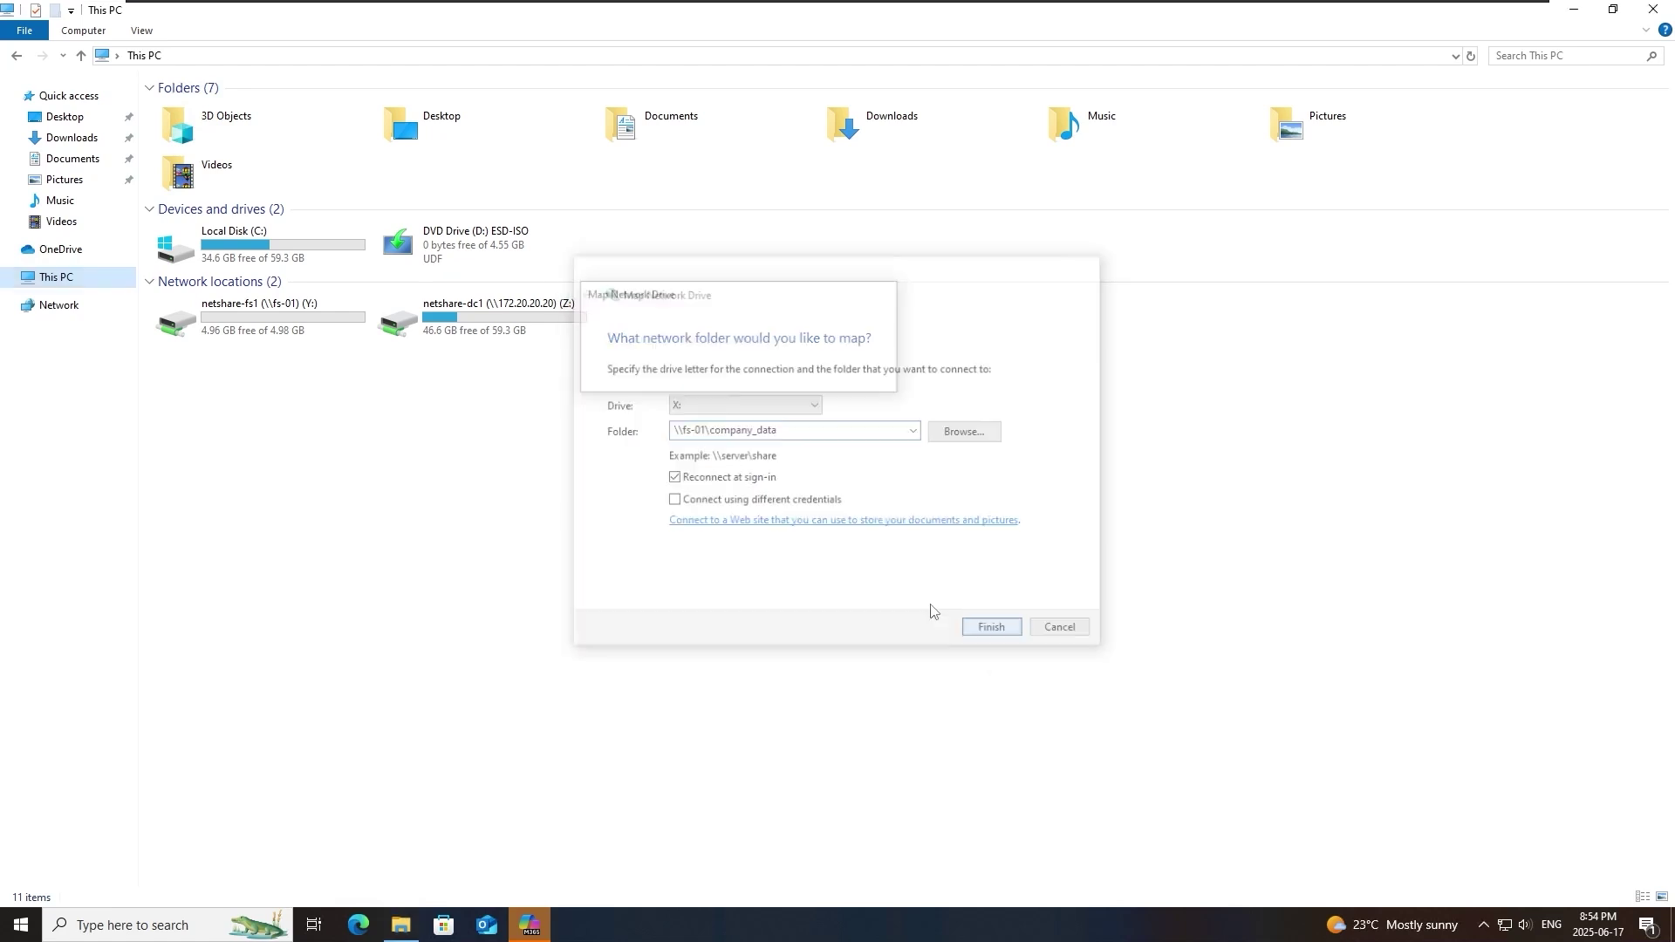
Open the New folder on X:, then go to This PC on fs-01
click(220, 110)
double_click(220, 110)
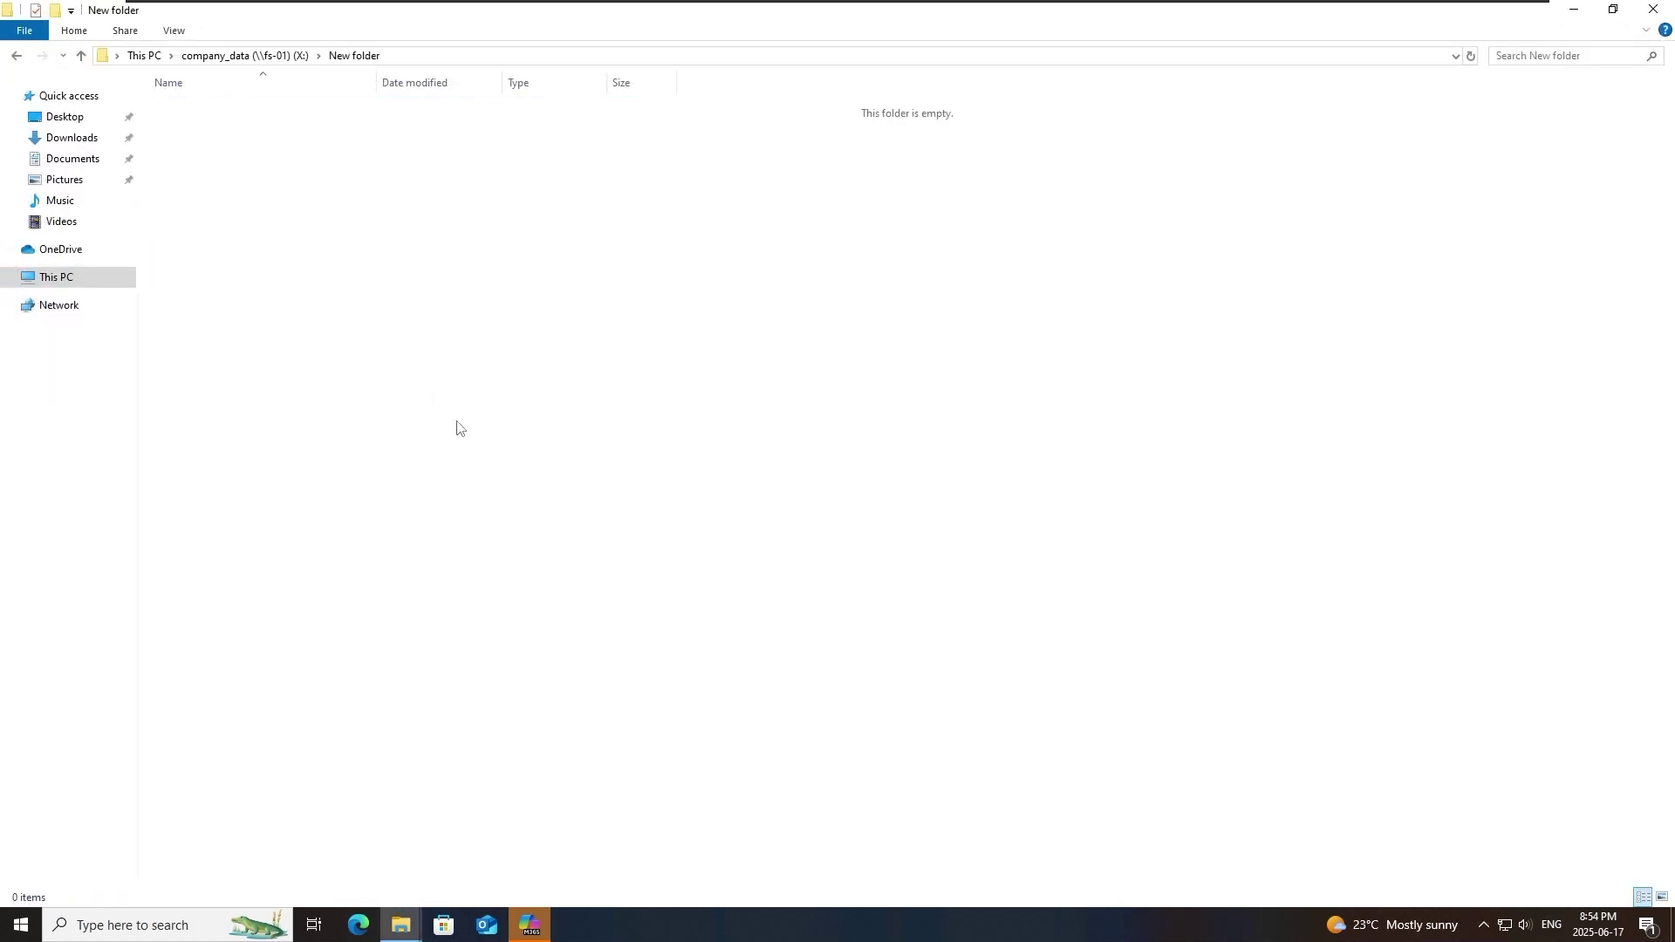
click(1032, 13)
click(92, 274)
Bring up the share permissions of the company_data folder on FS_Drive2 (E:)
double_click(725, 249)
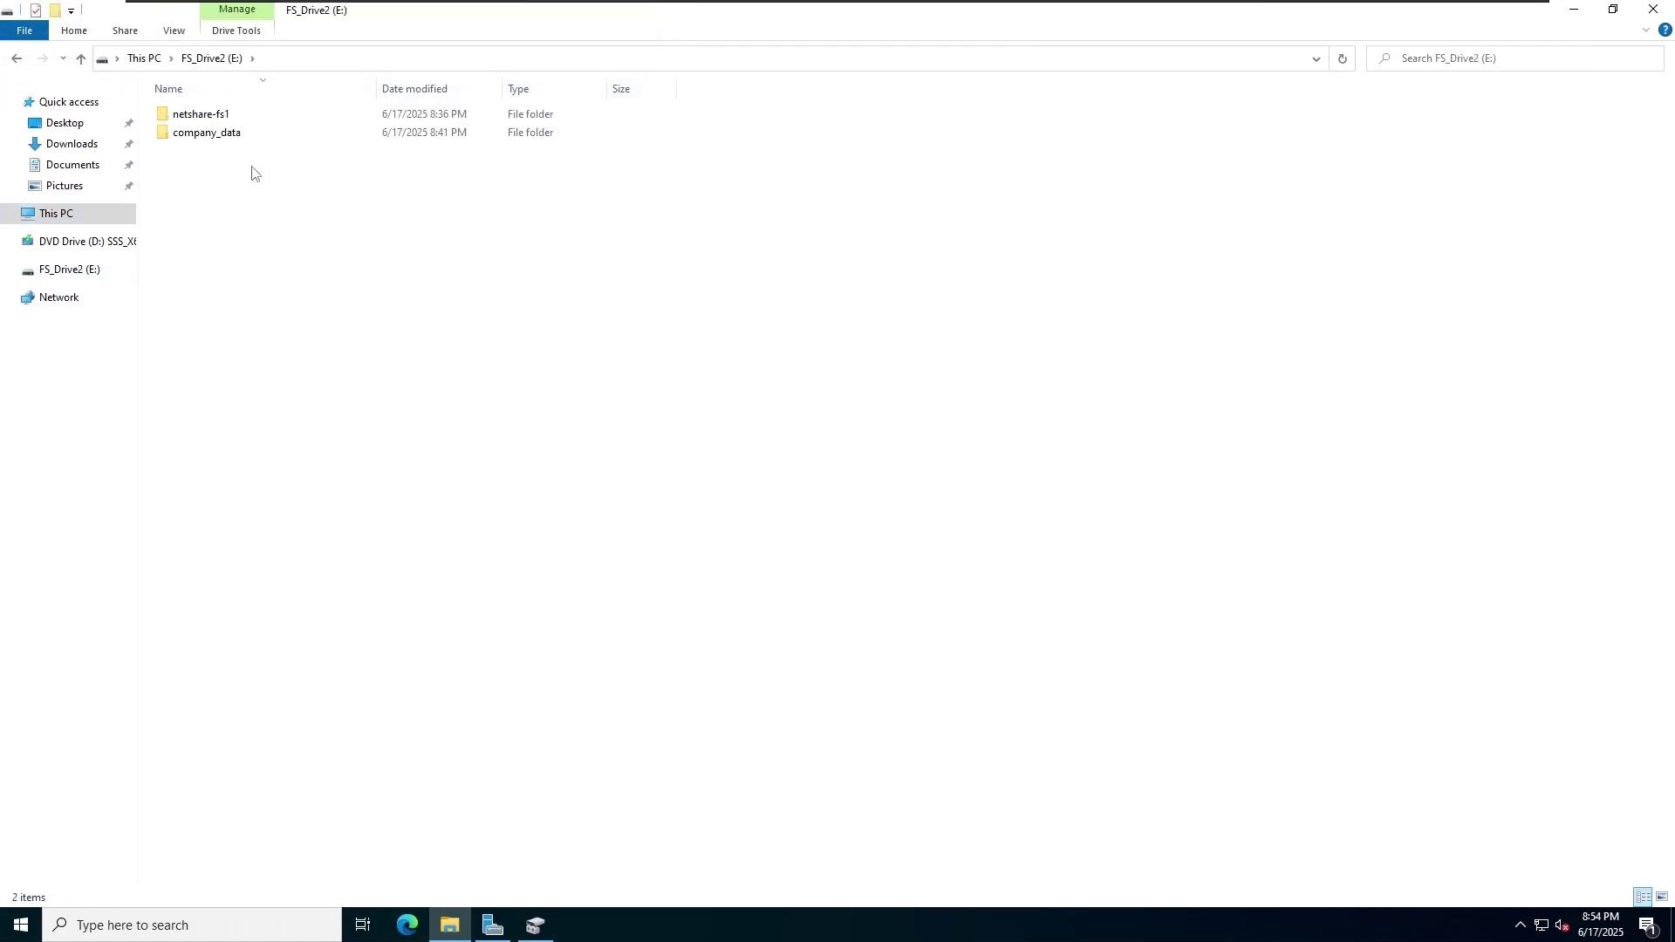
click(210, 132)
right_click(229, 132)
click(280, 428)
click(307, 175)
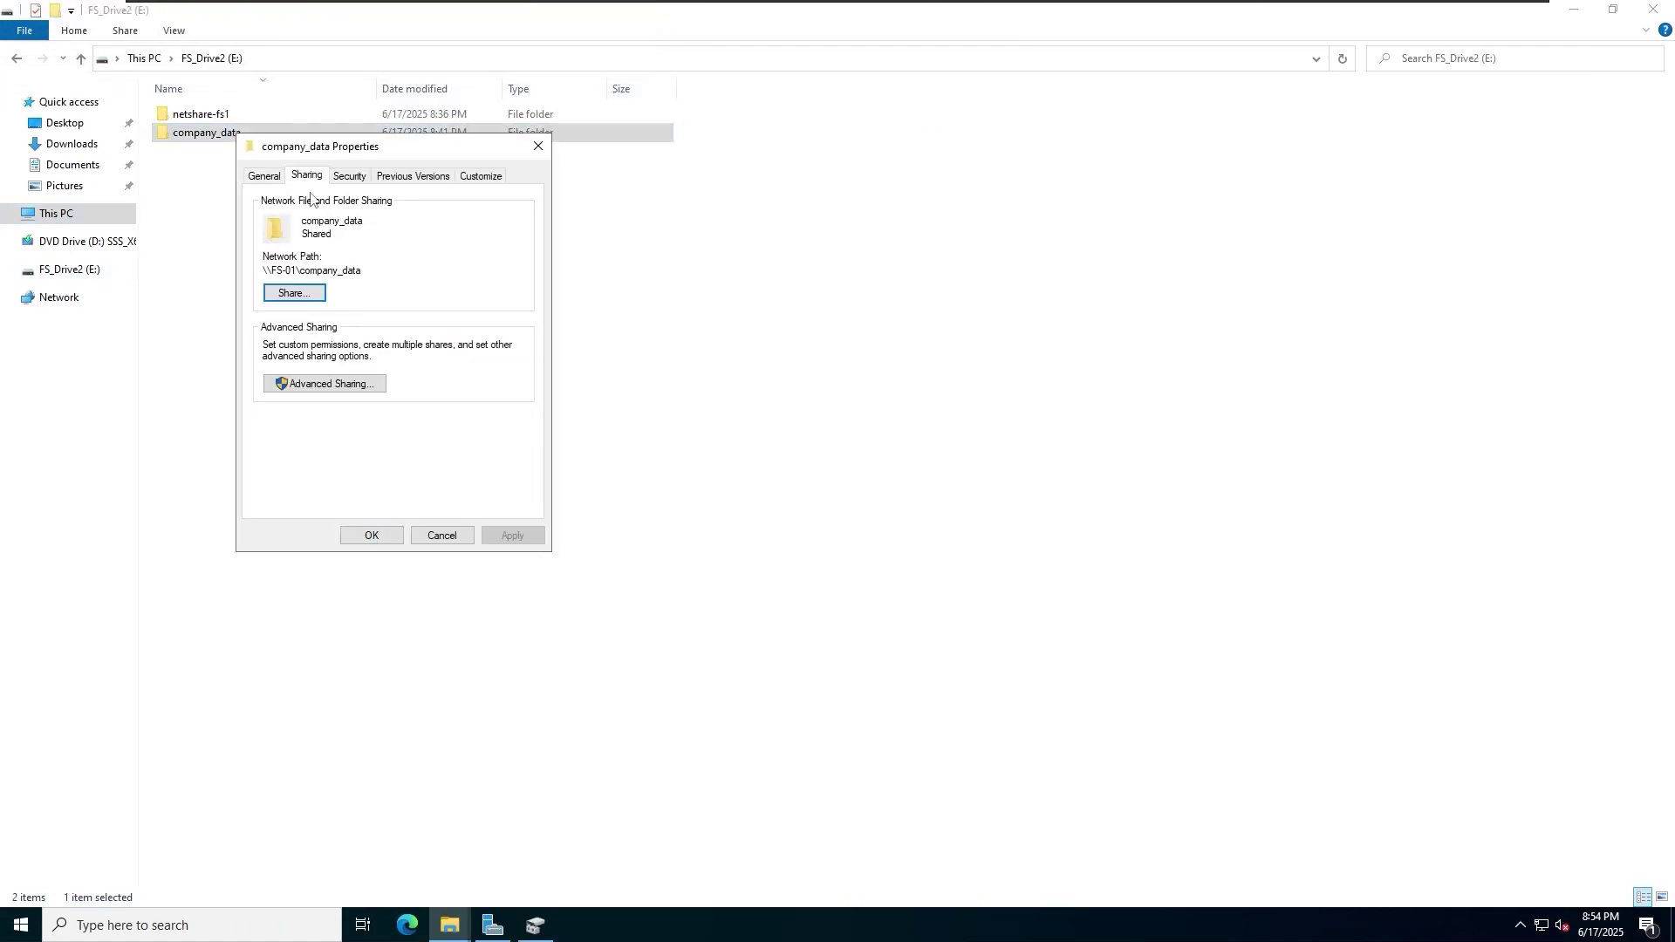
click(306, 377)
click(324, 416)
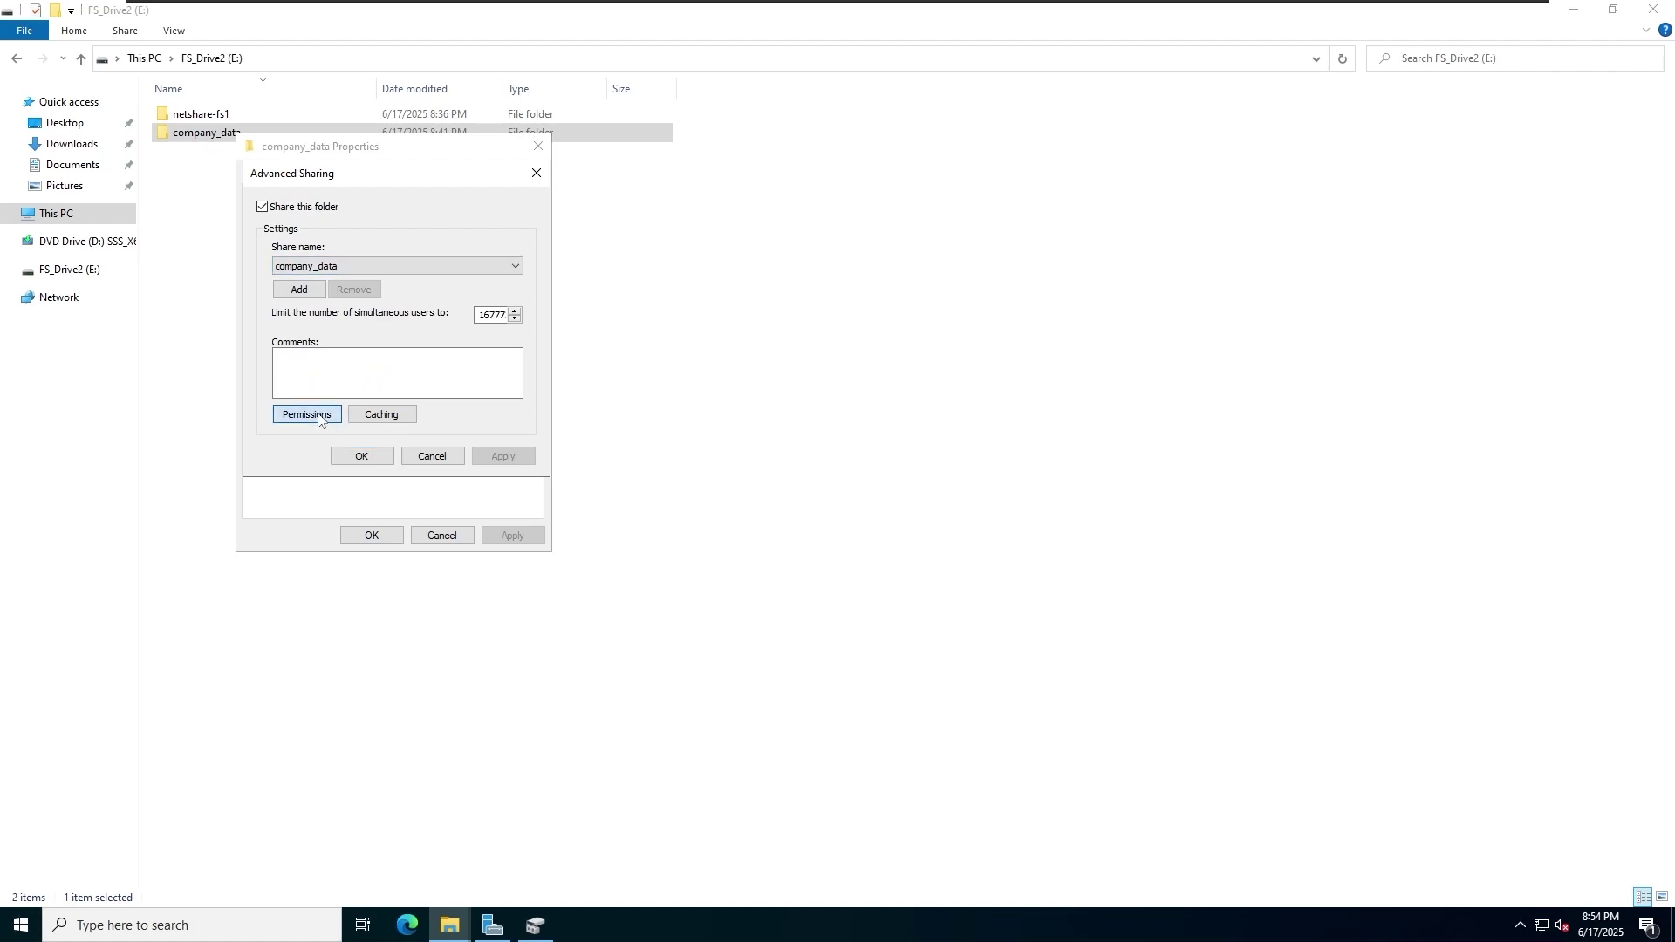
Remove Share-Rachel and Share-Bruce from the share permissions, leaving only Everyone
click(367, 286)
click(388, 271)
click(392, 288)
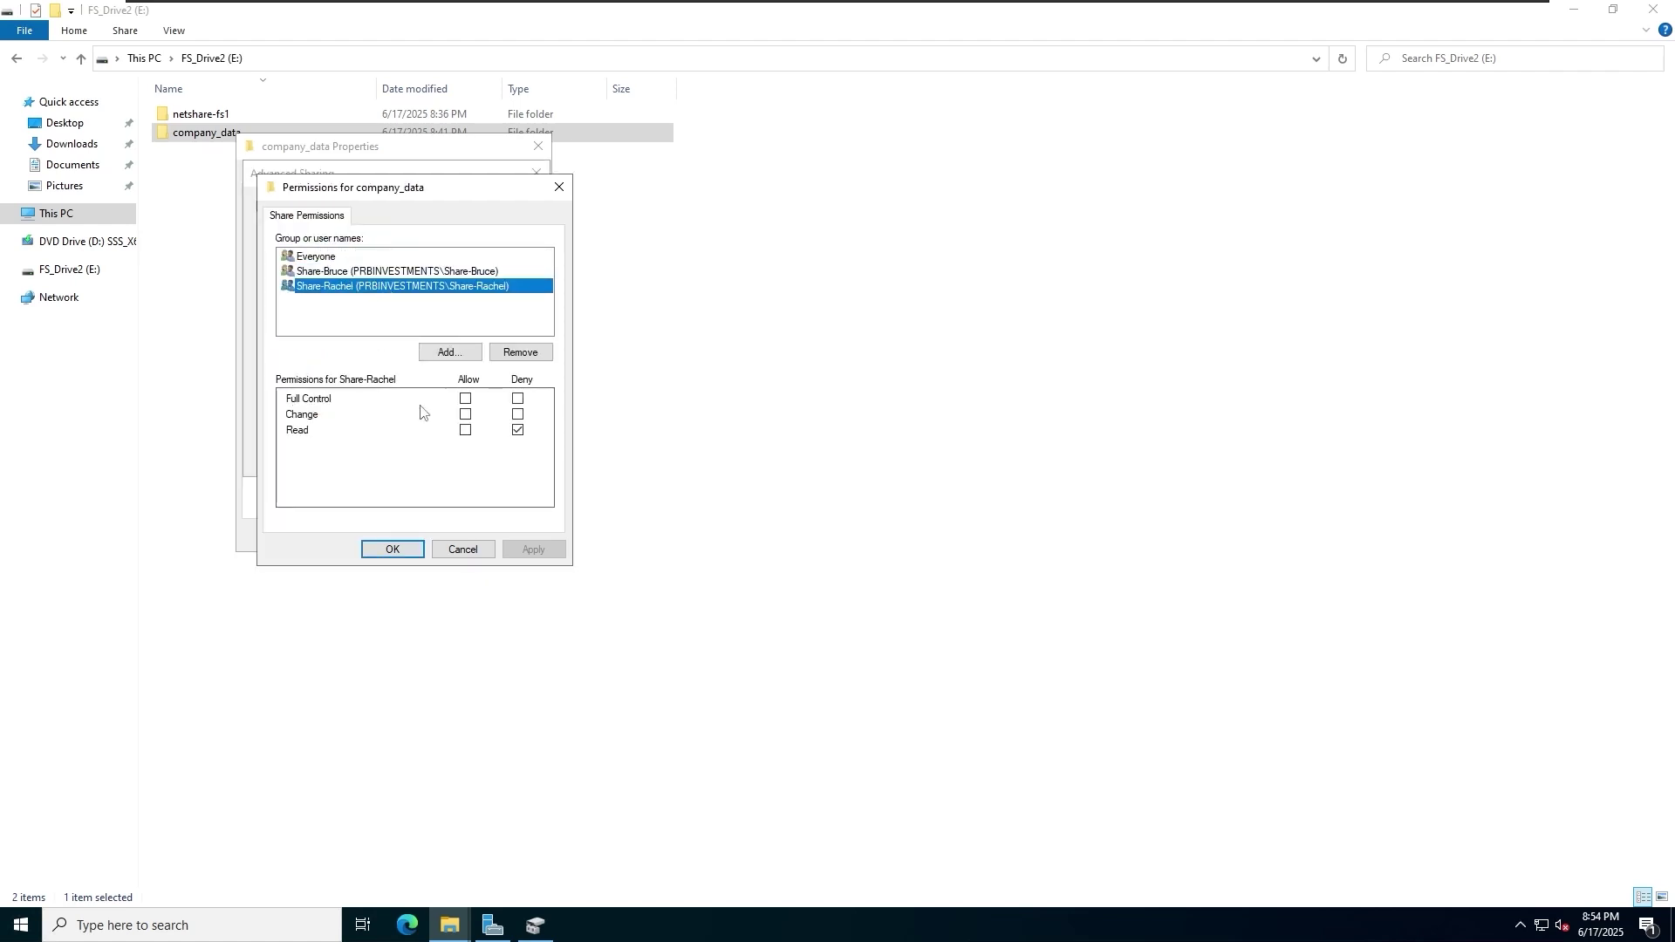
click(524, 354)
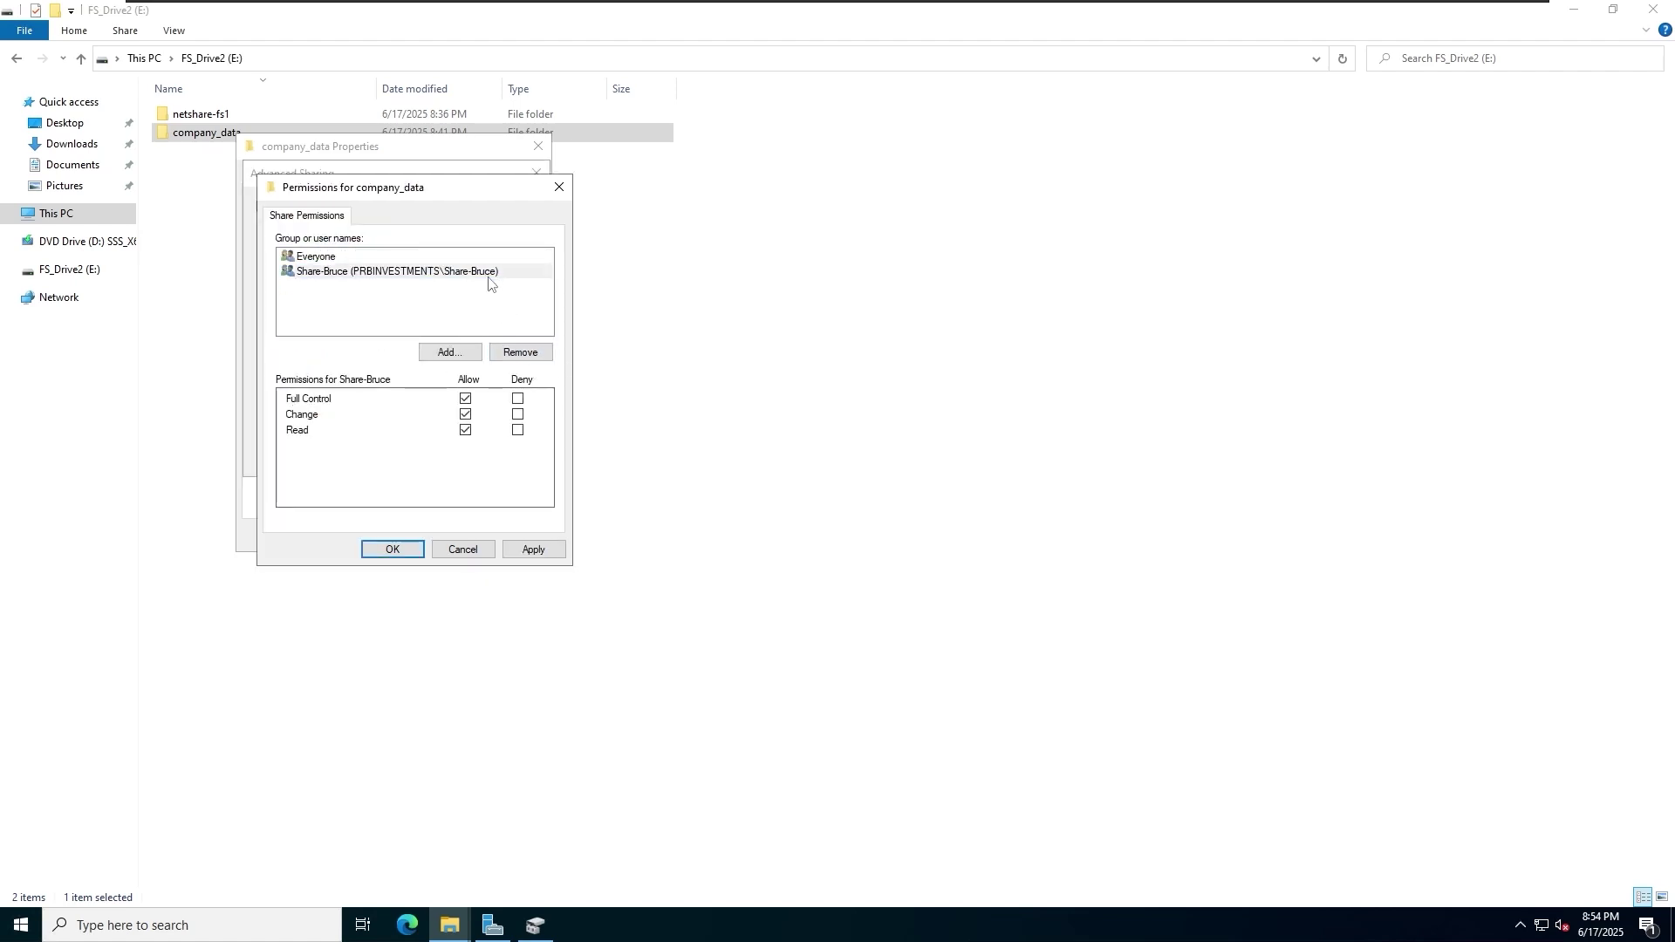
click(530, 360)
click(533, 551)
click(391, 550)
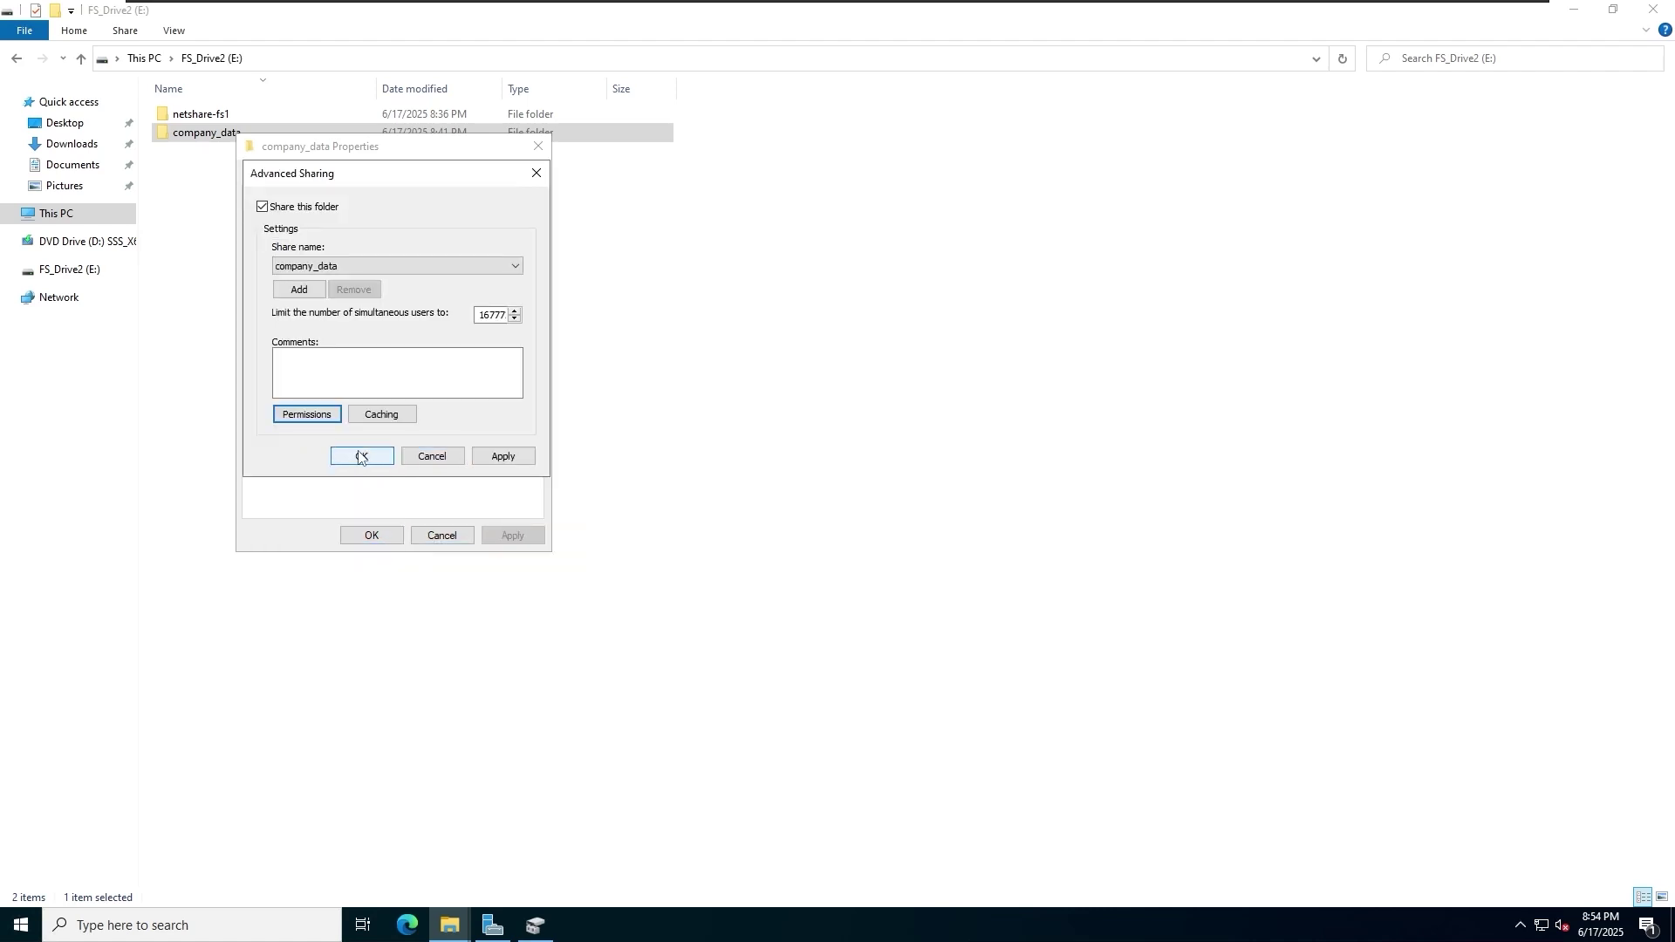
click(359, 454)
click(384, 541)
In company_data's advanced security settings, attempt to remove the inherited Users entry
right_click(221, 140)
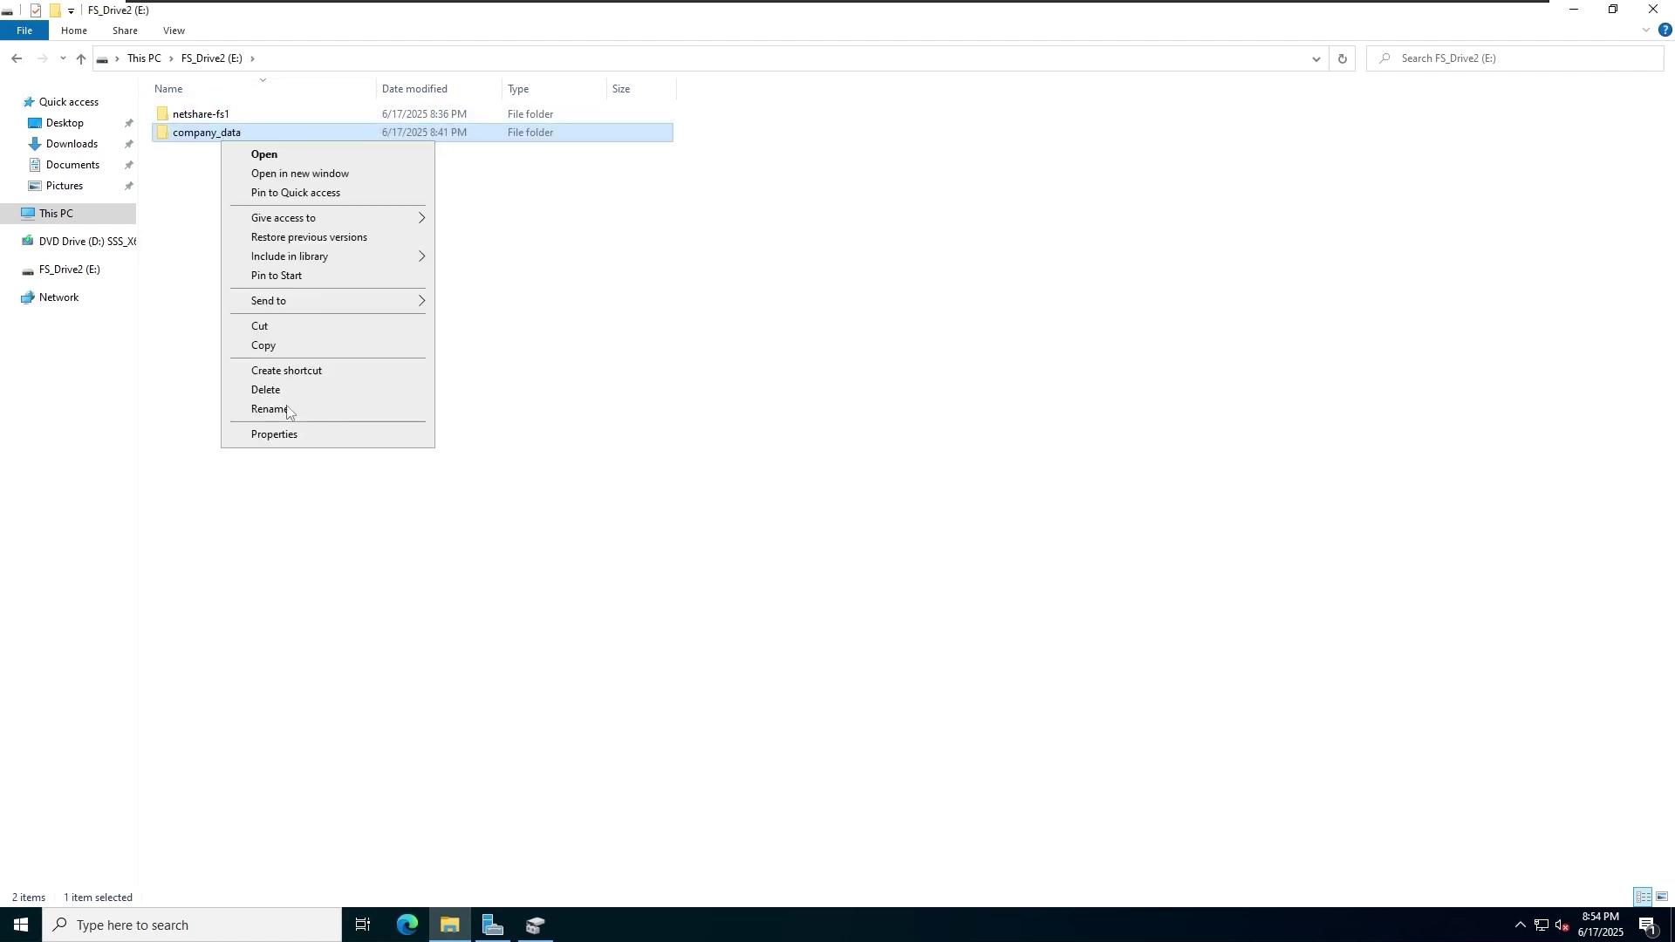
click(311, 434)
click(338, 182)
click(483, 478)
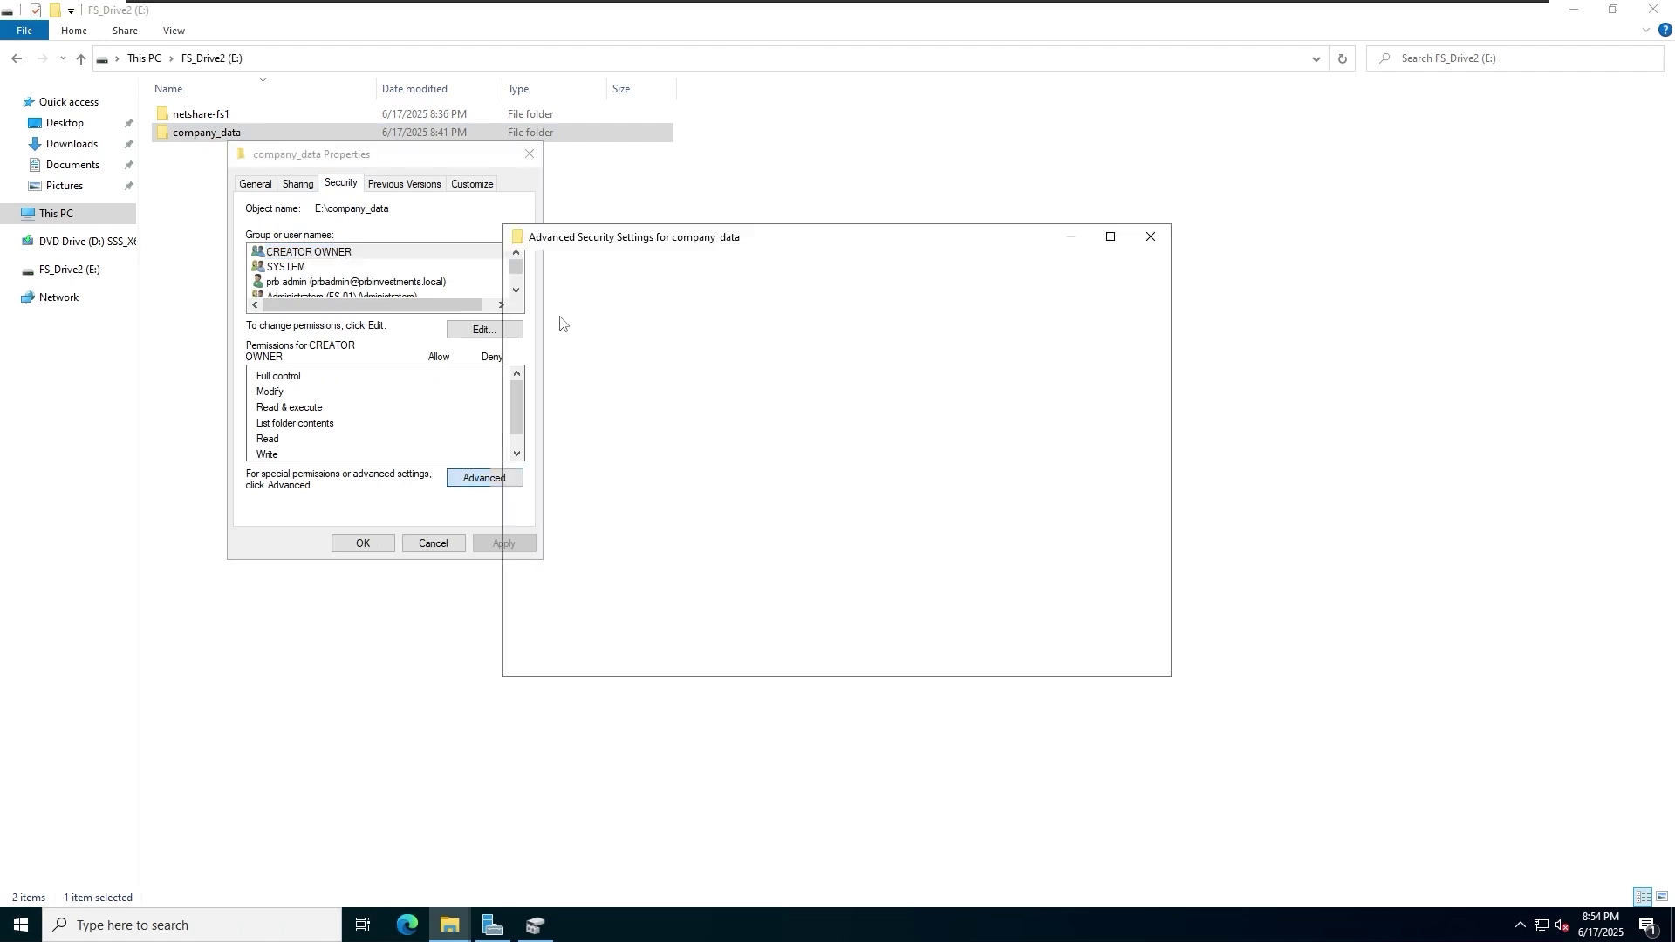
drag(411, 400, 460, 401)
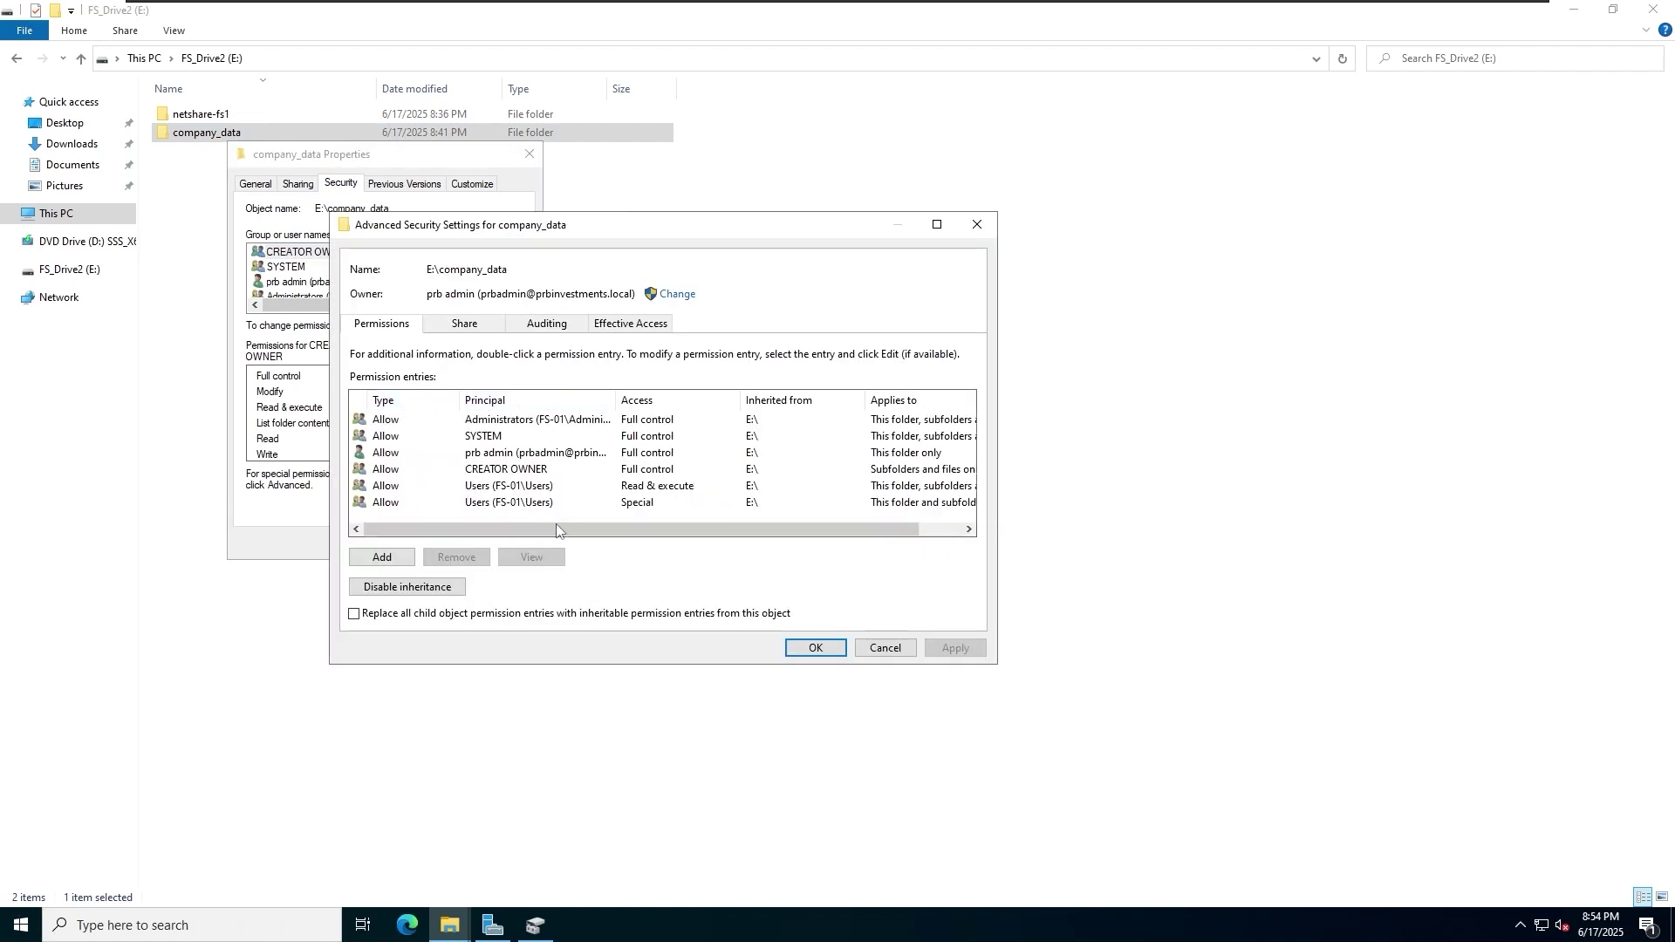
click(581, 486)
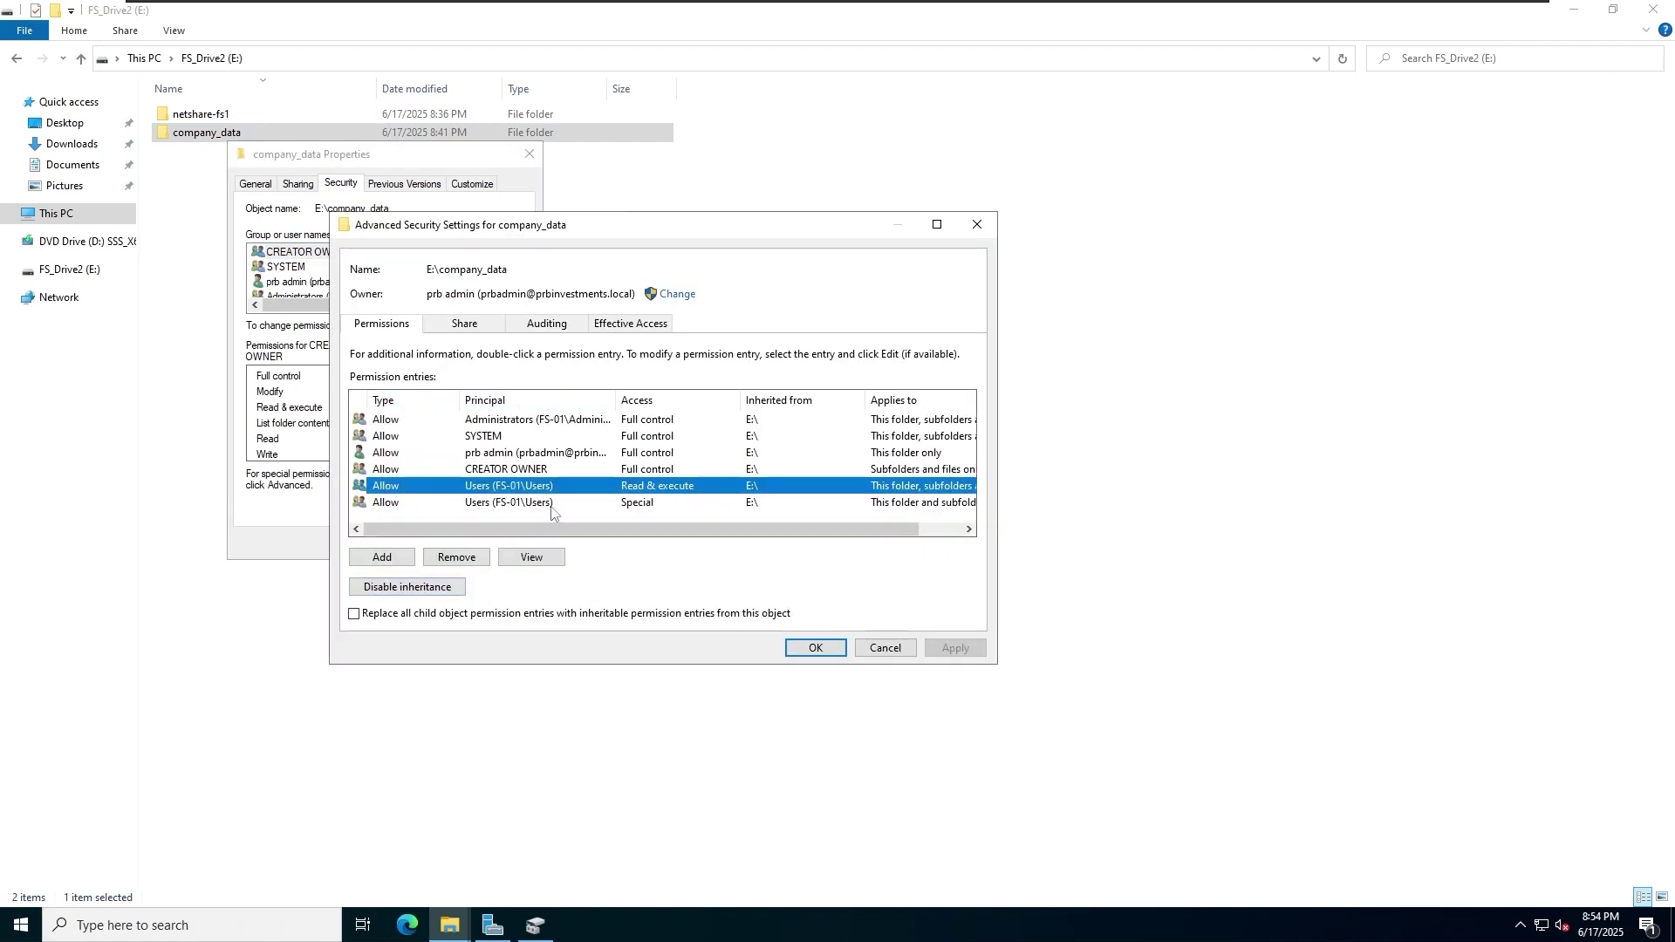
click(476, 558)
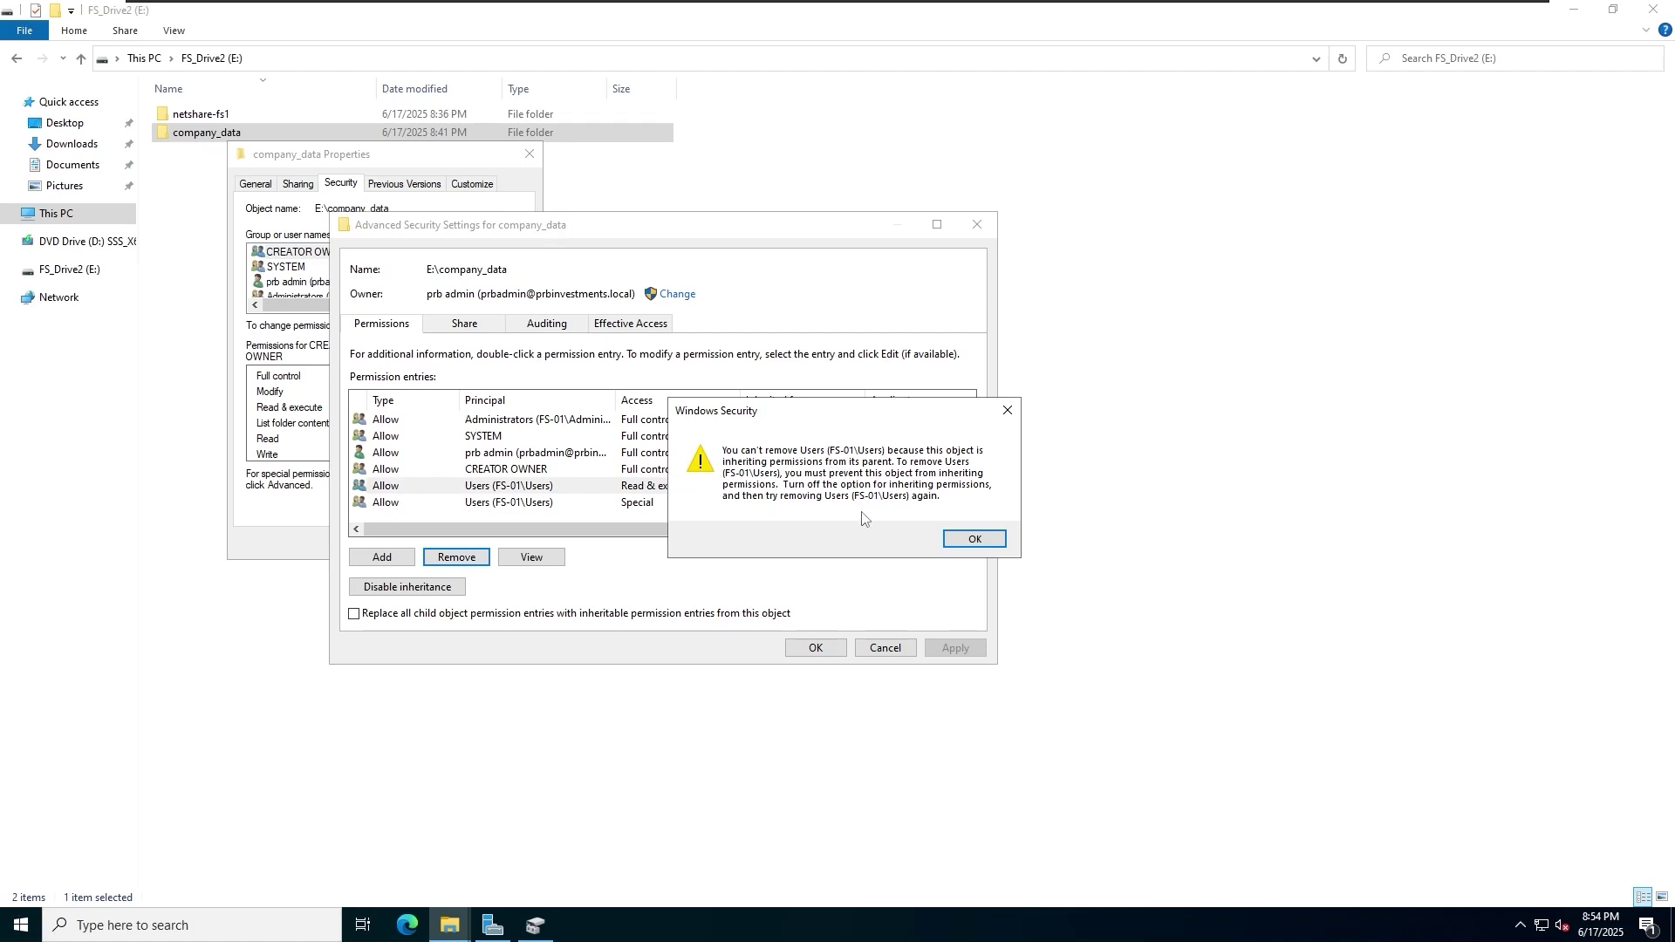
click(974, 539)
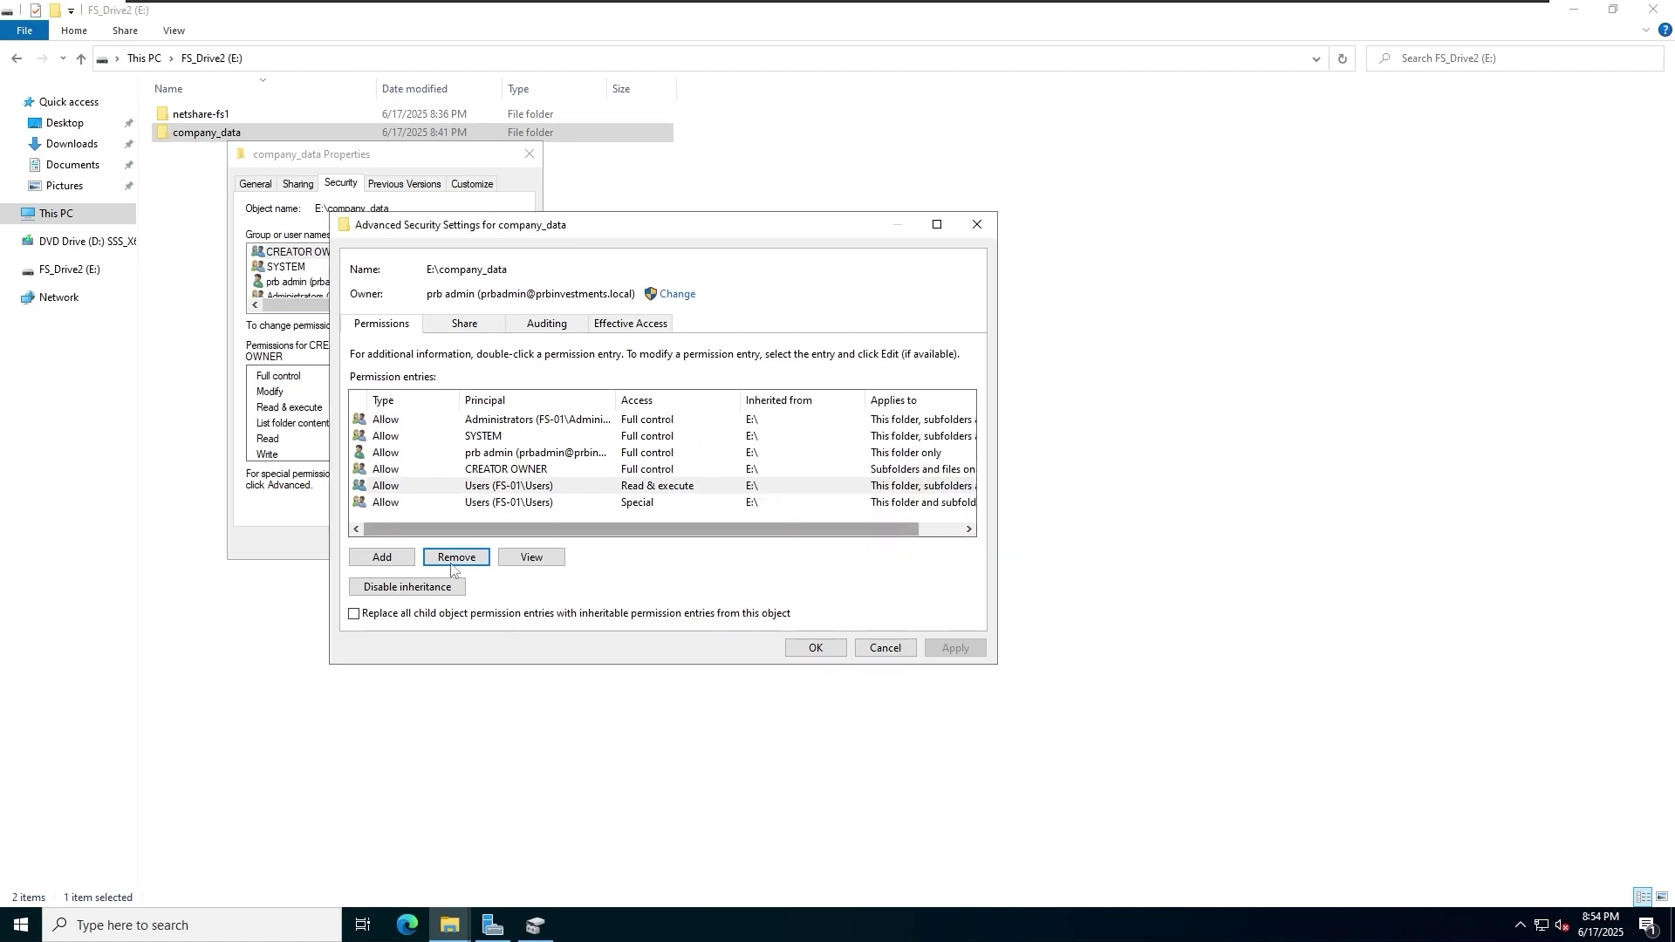
Disable inheritance, convert to explicit permissions, and remove both Users entries
click(432, 587)
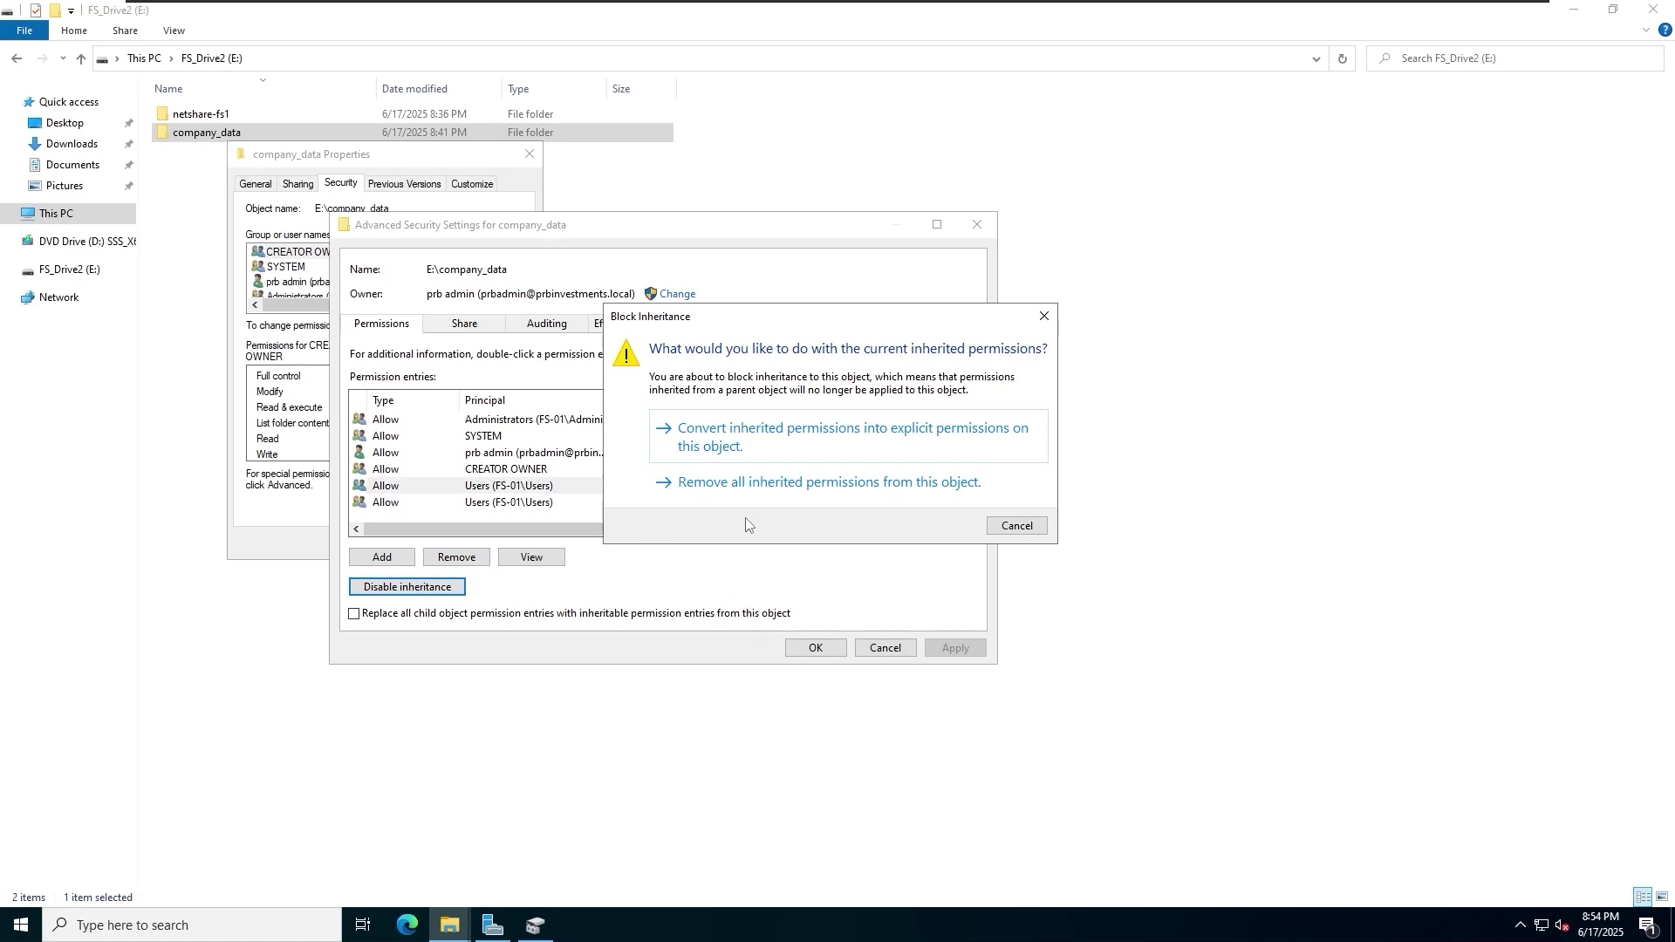
click(768, 440)
click(487, 504)
click(456, 557)
click(565, 488)
click(450, 561)
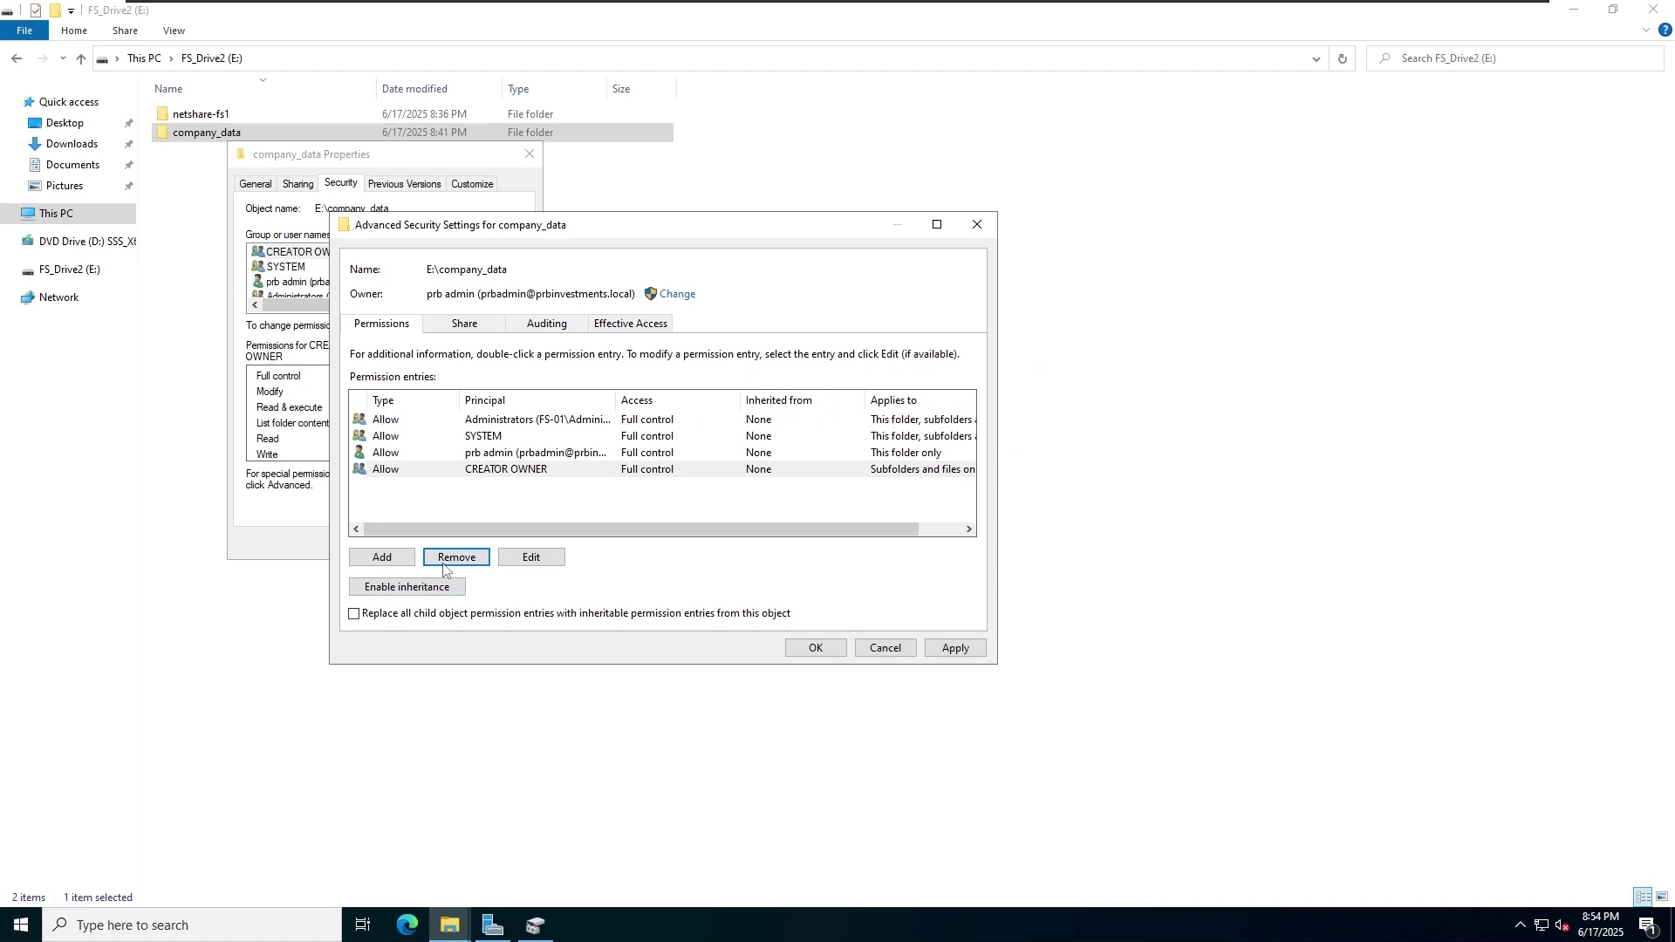
Add a Read & execute permission entry for Share-Bruce and apply the security settings
click(375, 568)
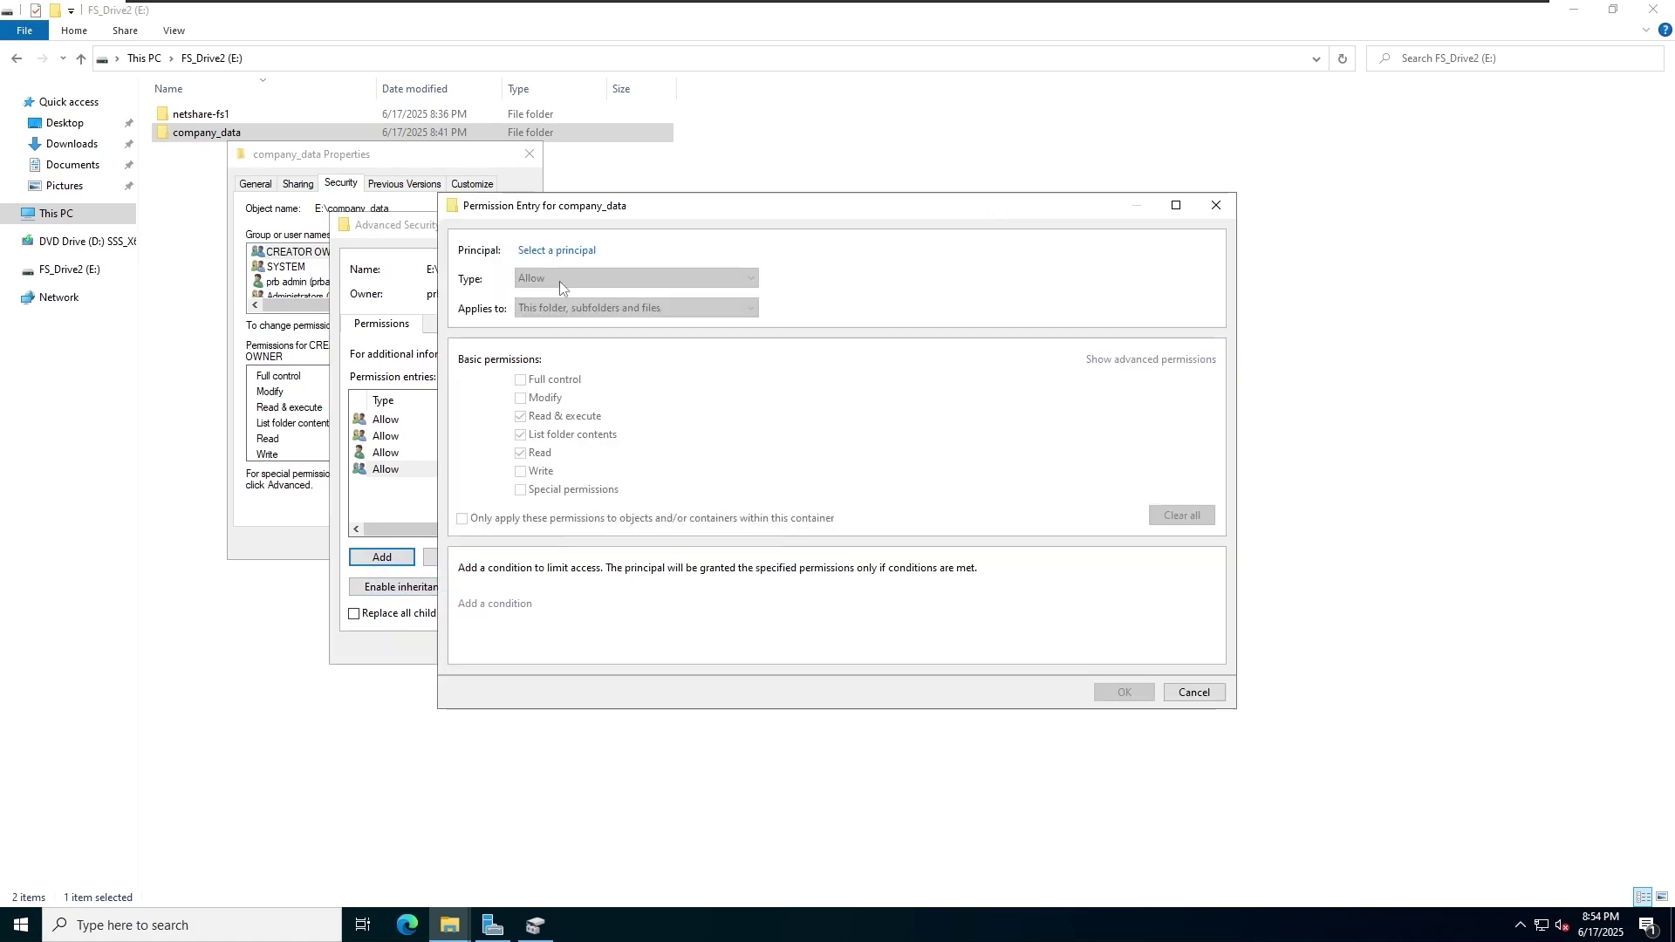
click(776, 250)
text(share-bruce)
key(Return)
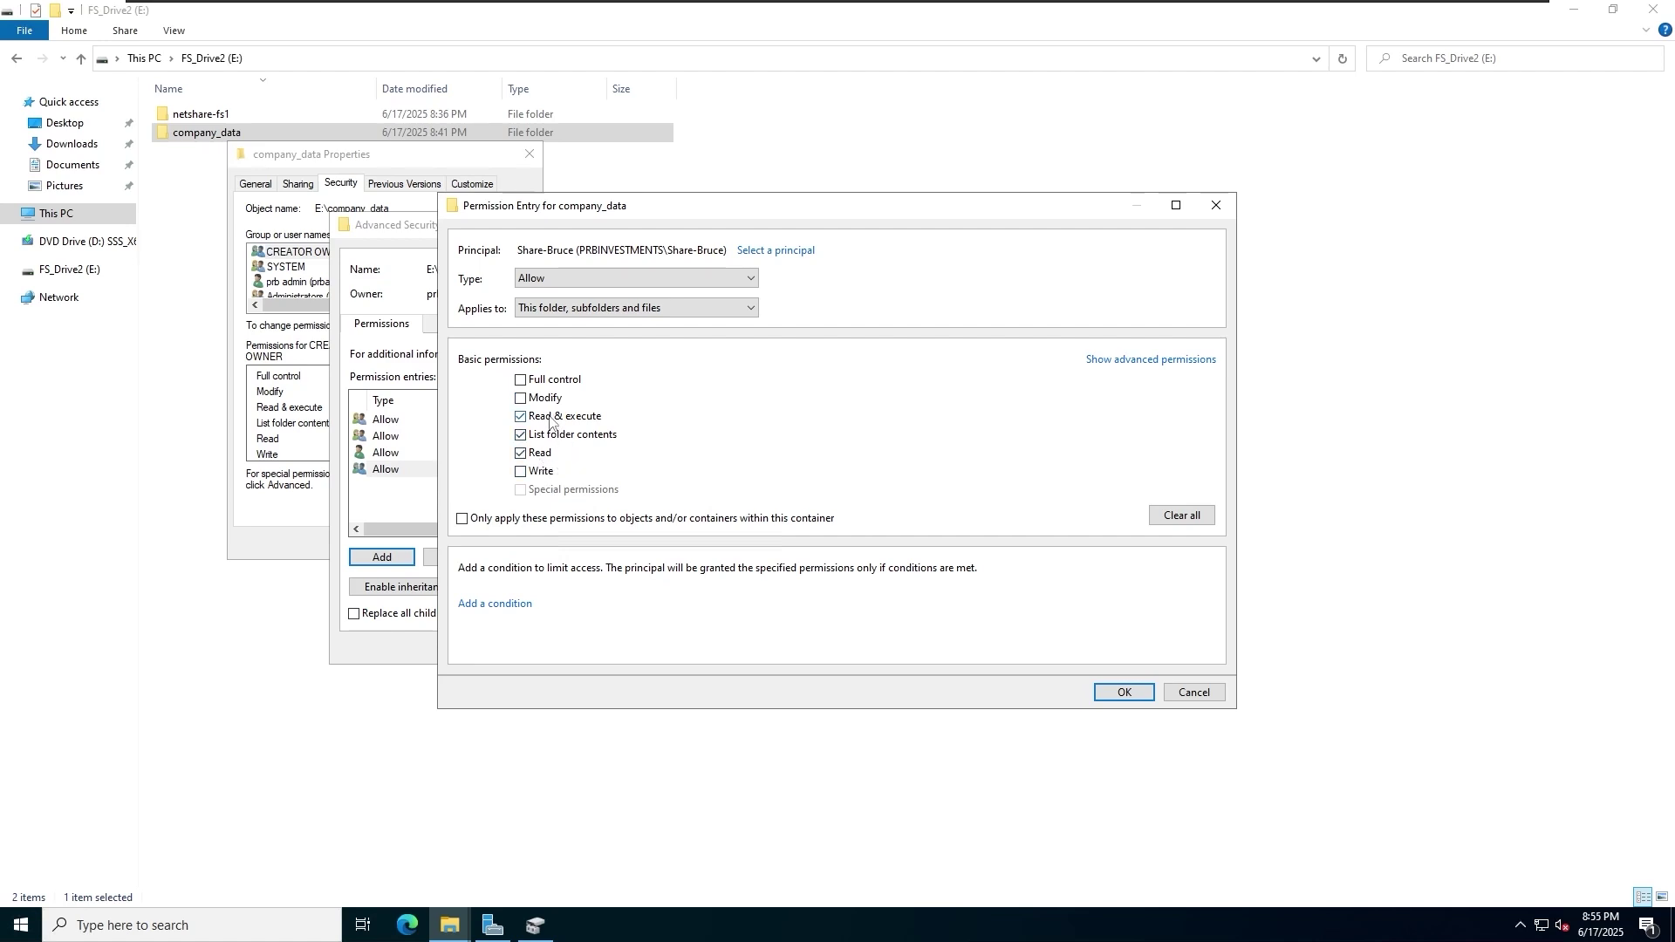
click(1123, 692)
click(955, 647)
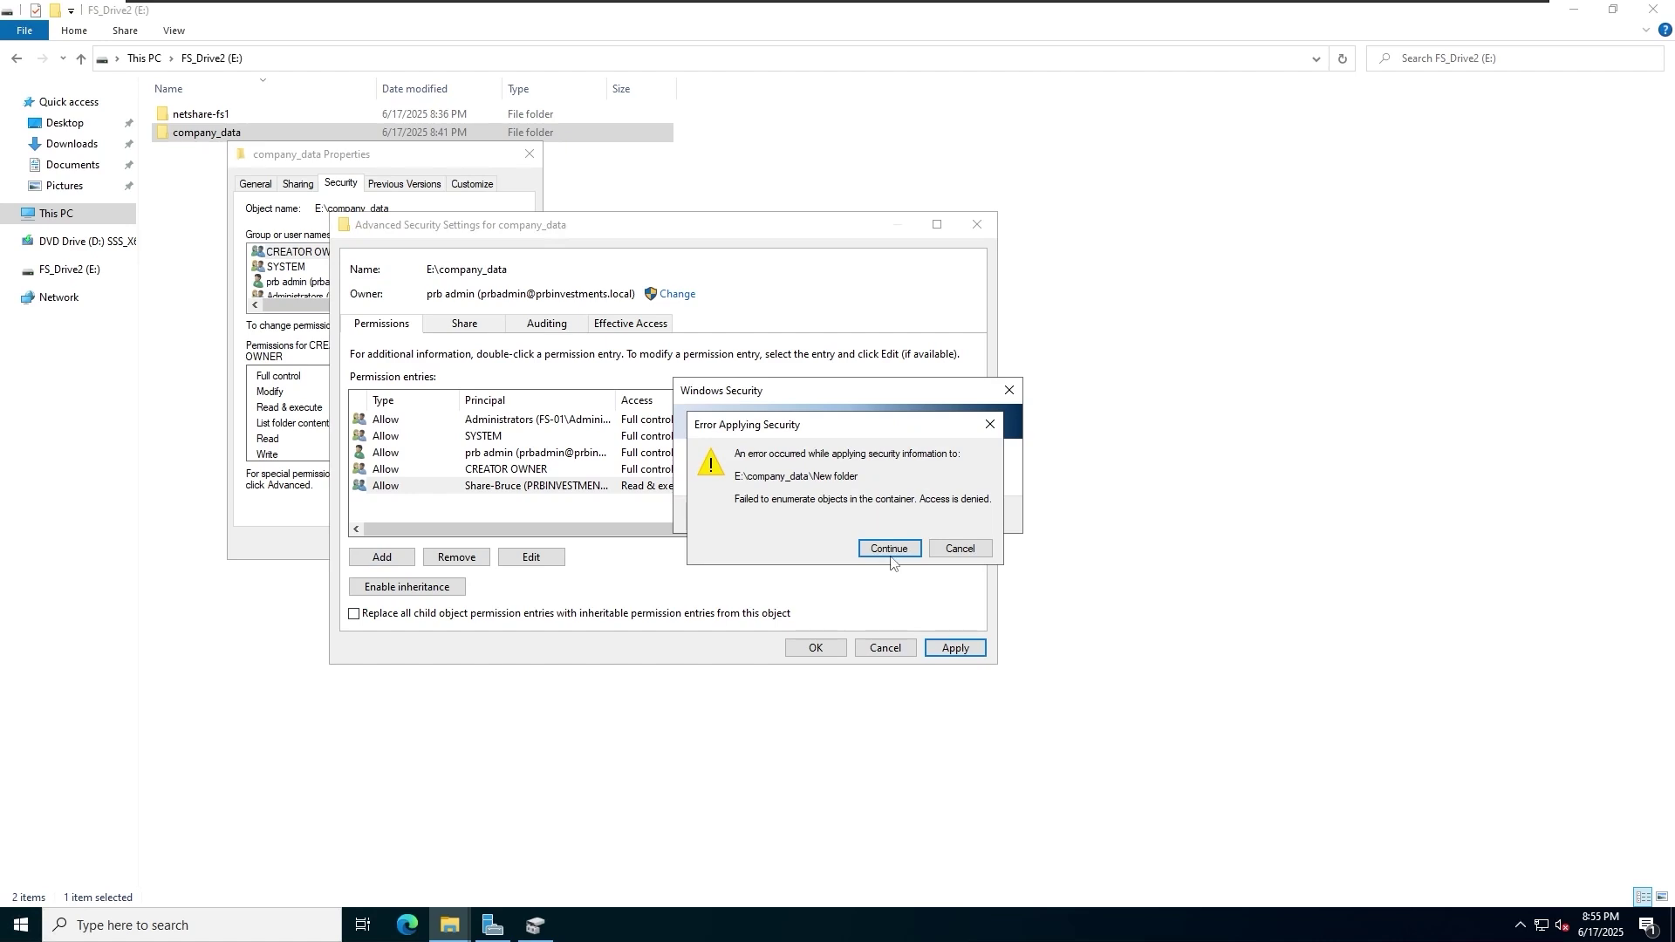
click(890, 549)
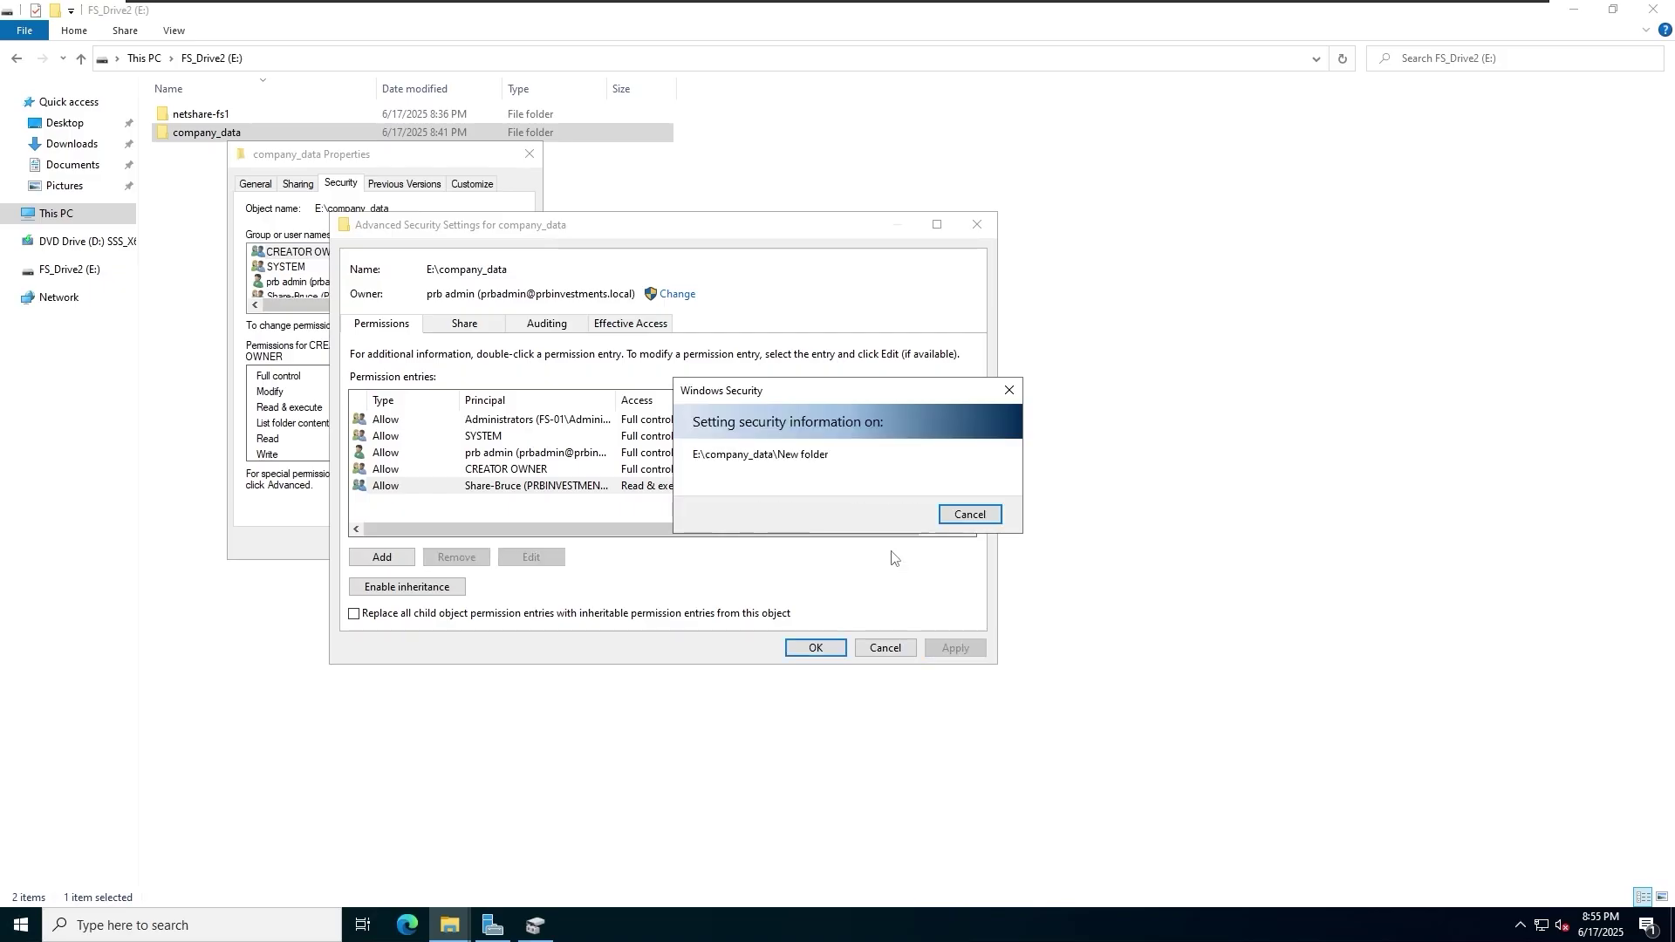
click(524, 838)
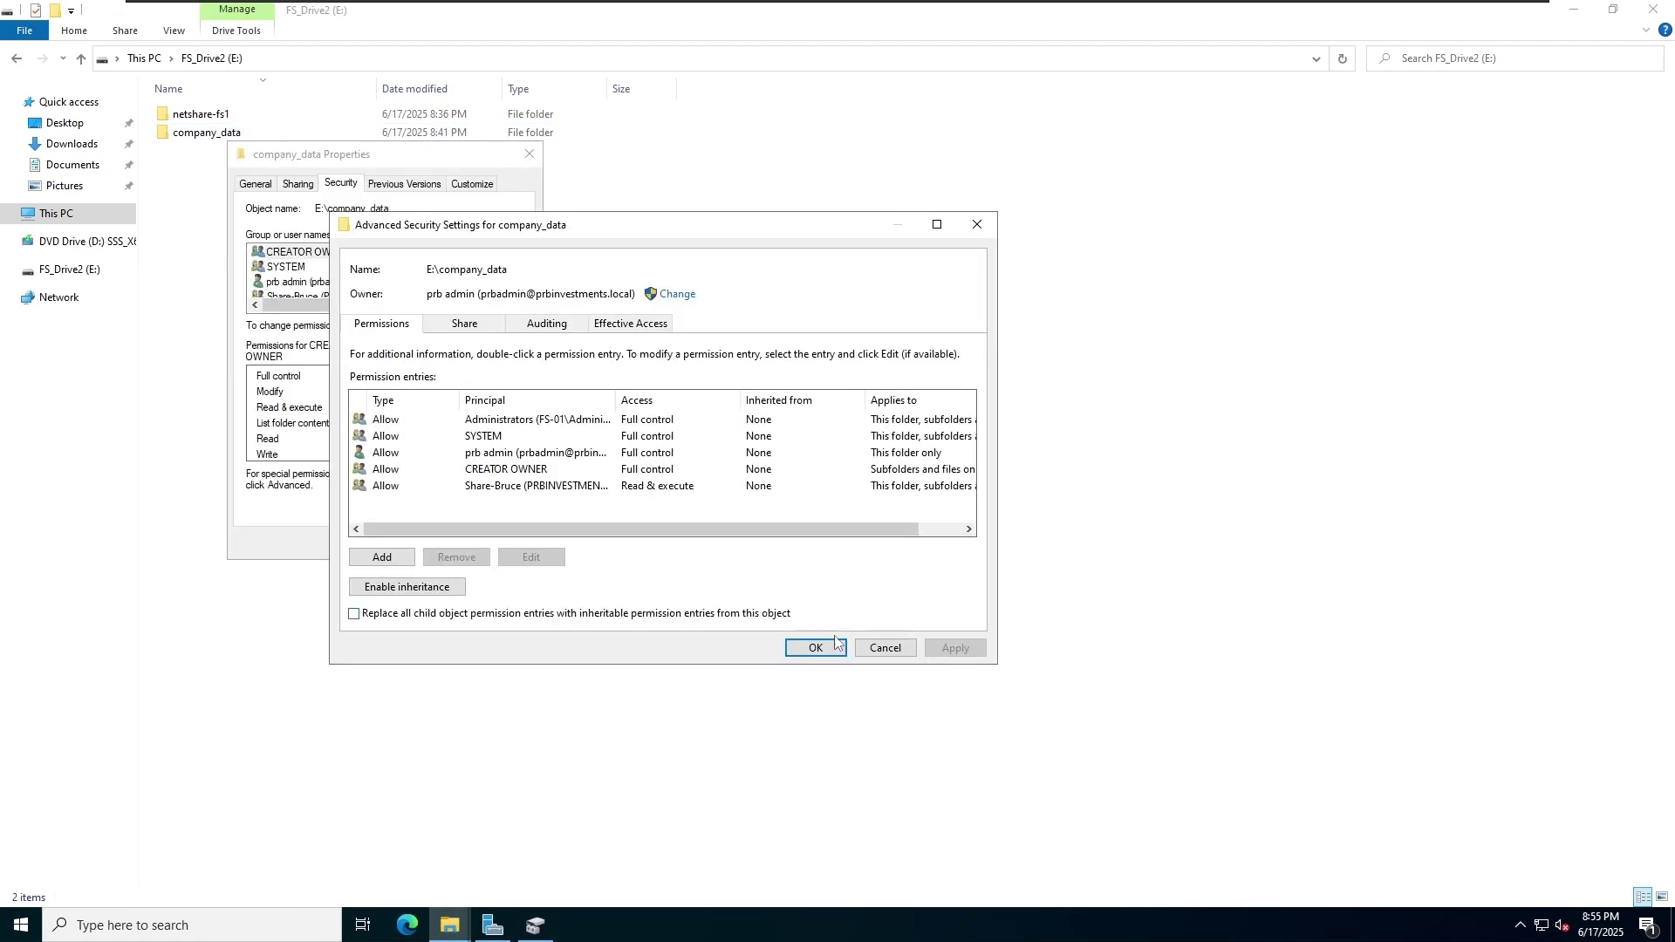
mouse_move(917, 12)
click(1115, 16)
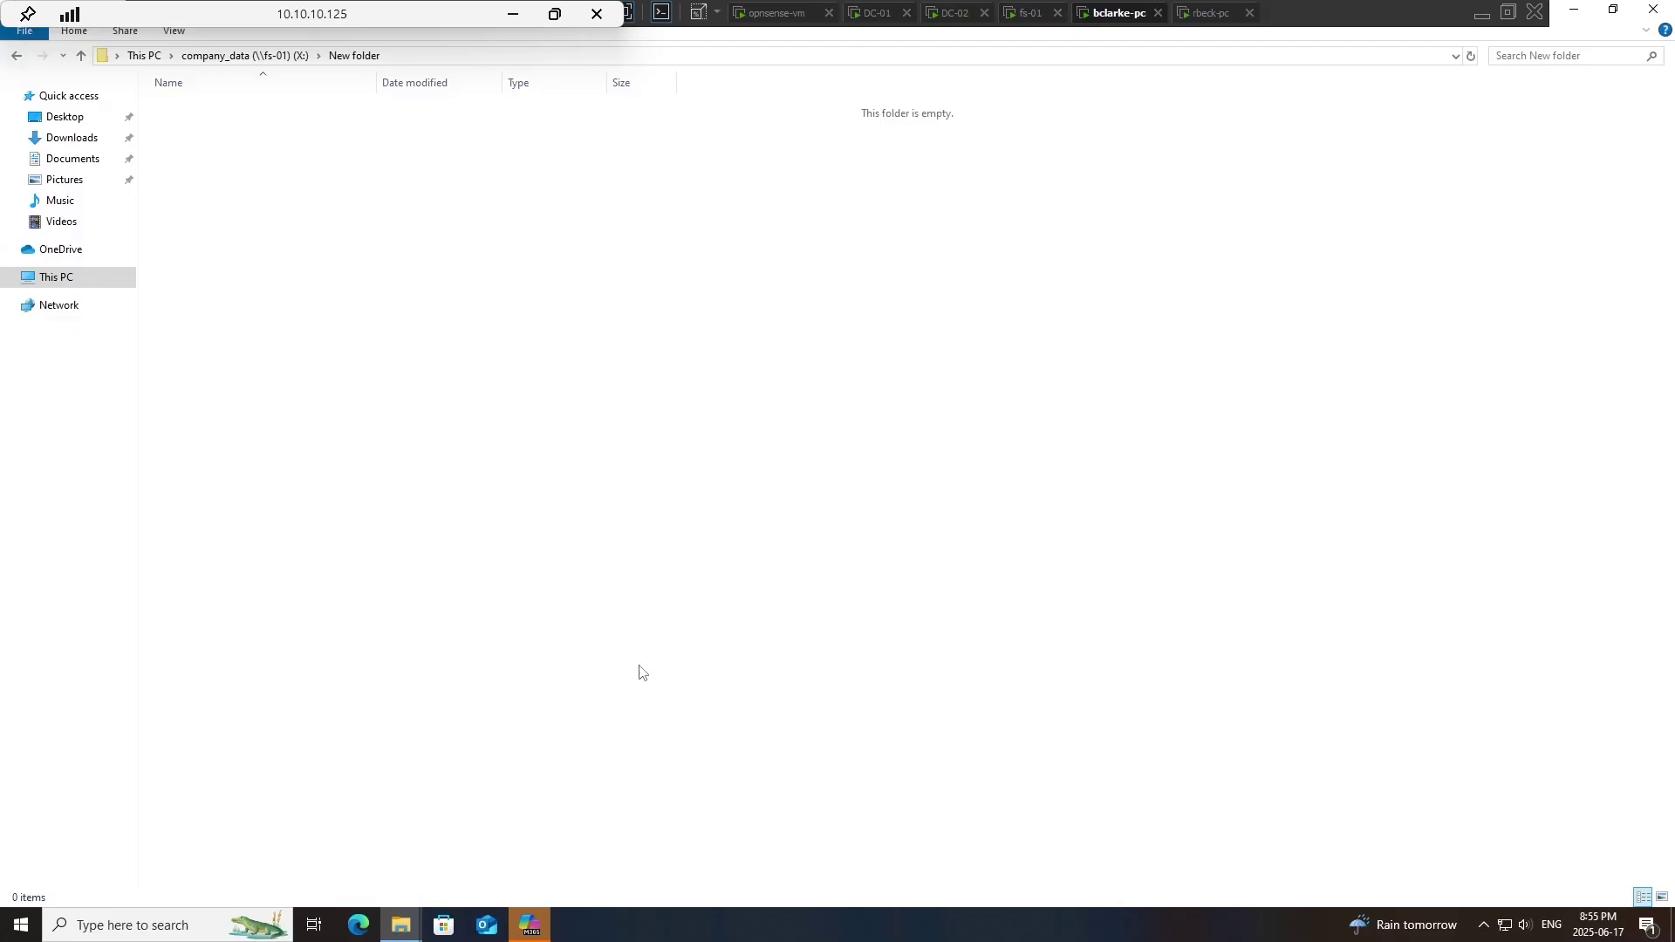
On bclarke-pc, try creating a folder on the company_data X: drive and close the Access Denied message
click(89, 280)
double_click(249, 328)
right_click(407, 325)
mouse_move(516, 509)
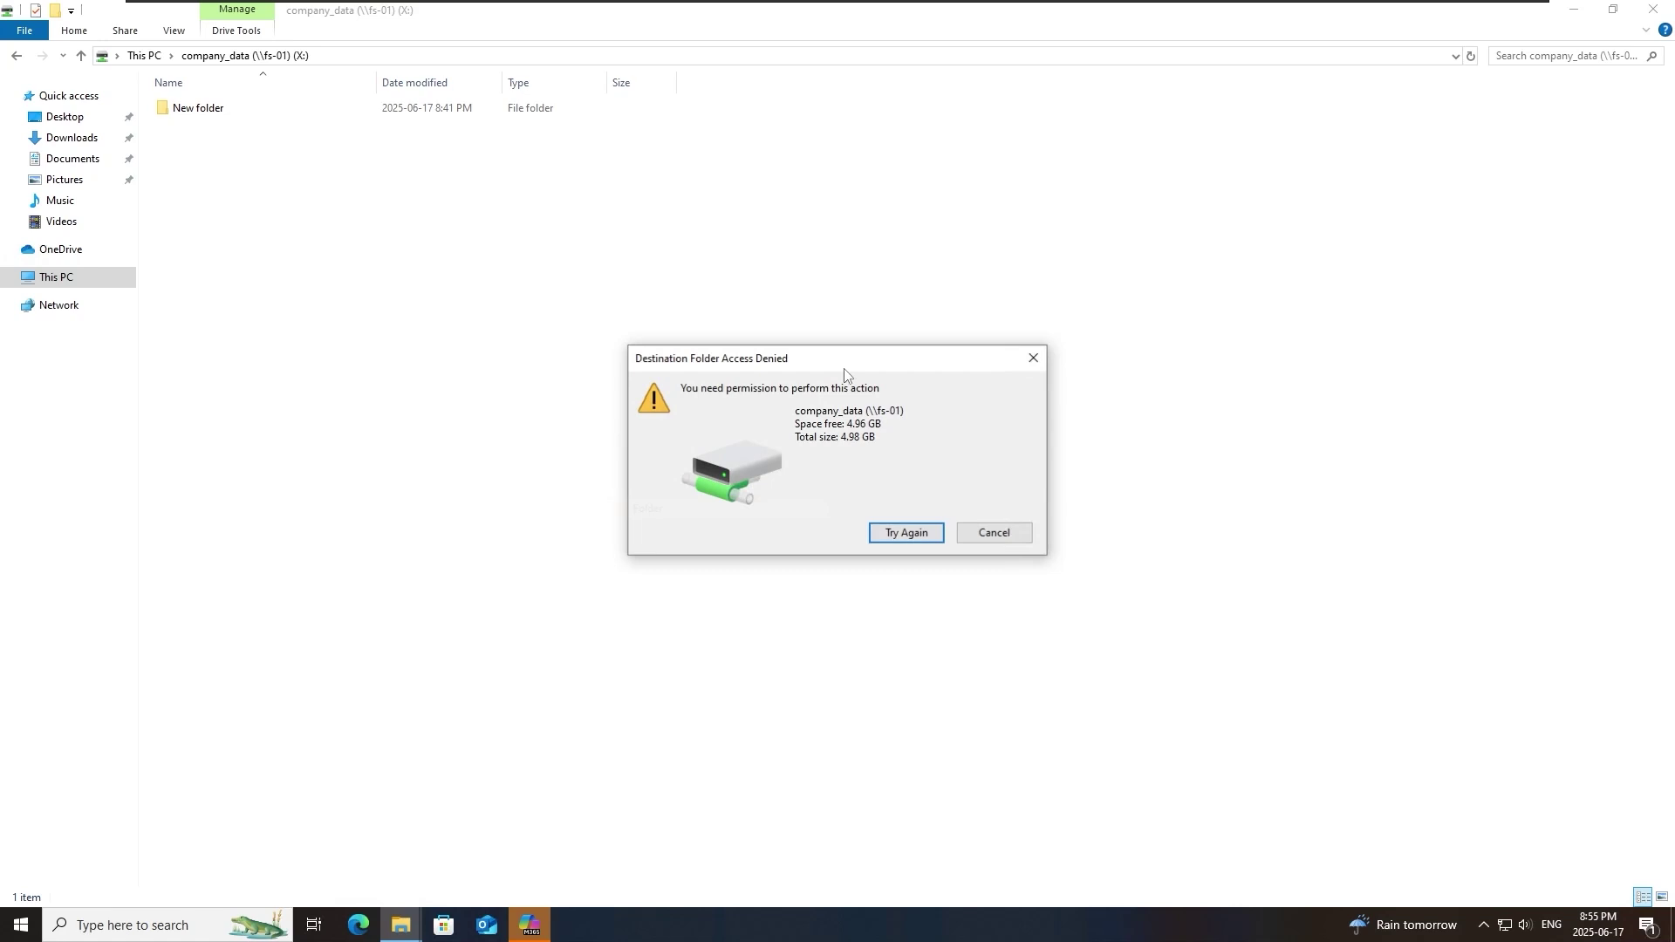
drag(810, 347, 650, 336)
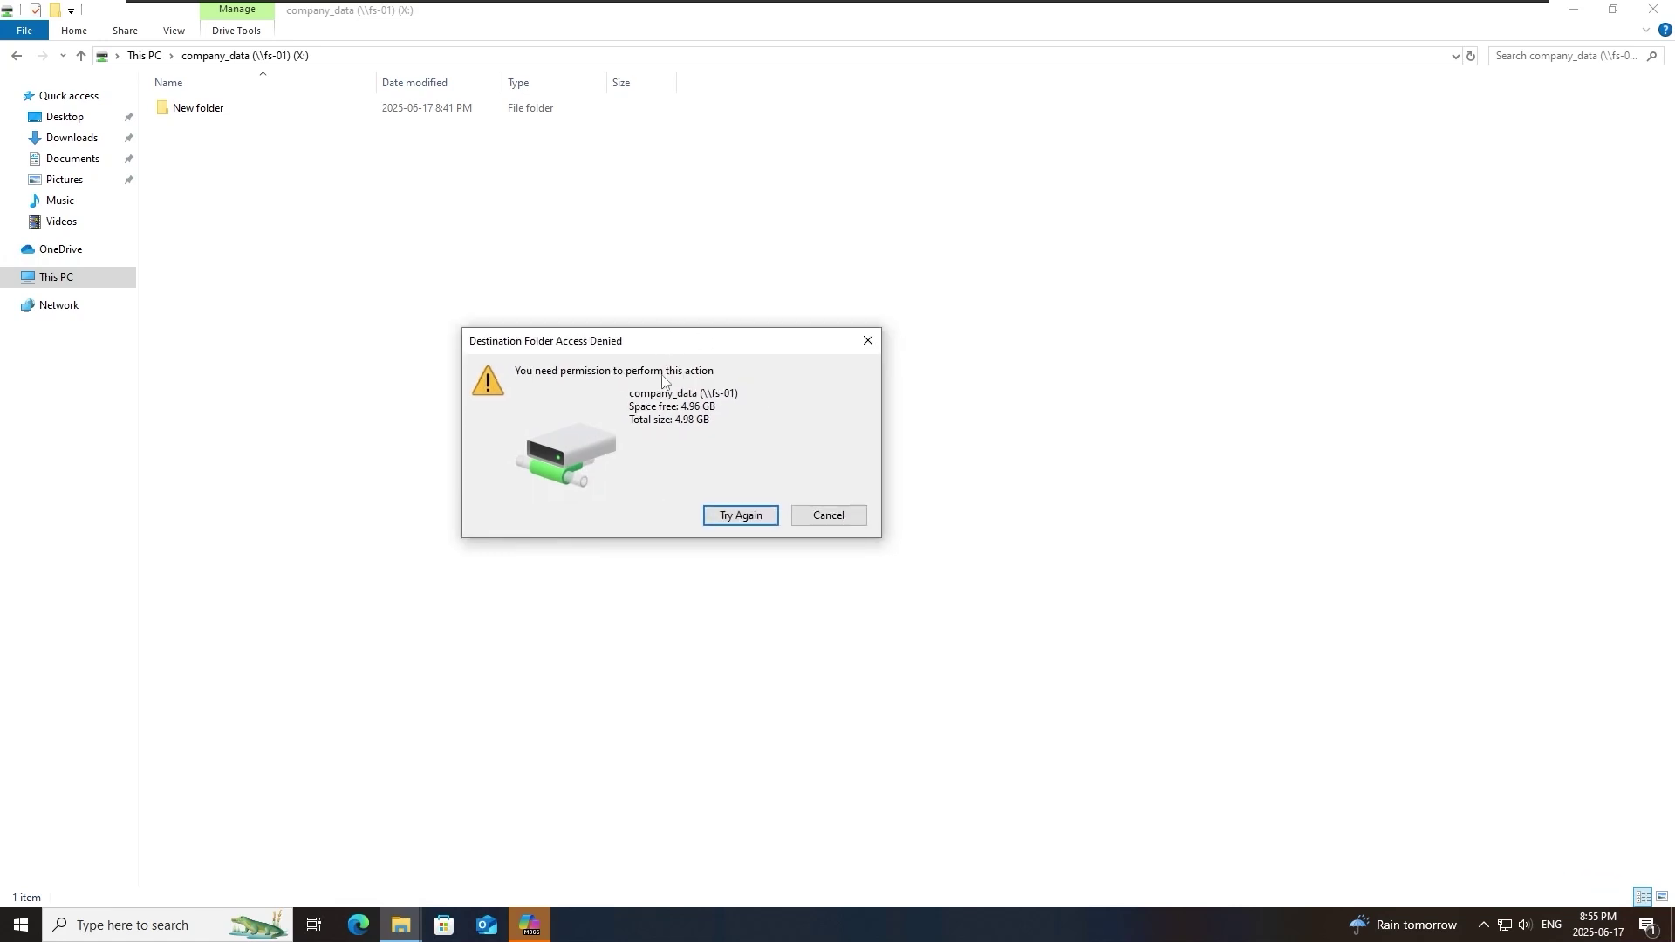
click(864, 338)
On rbeck-pc, try creating a new folder on the company_data X: drive
click(1213, 12)
click(257, 339)
double_click(256, 339)
click(83, 281)
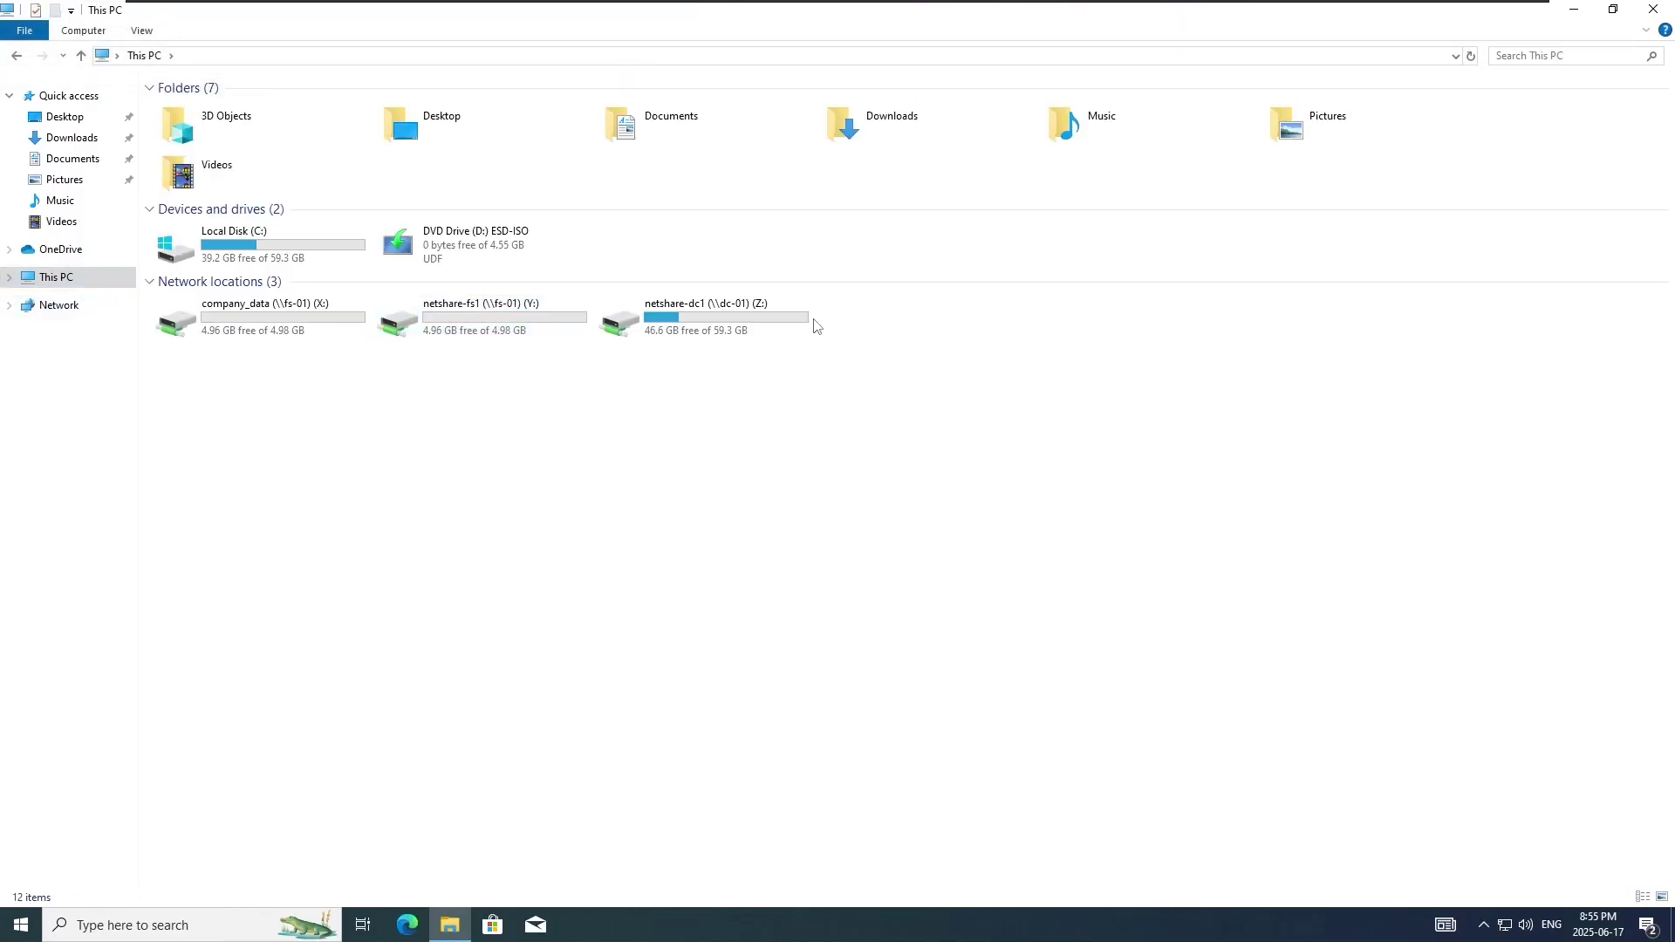
double_click(261, 334)
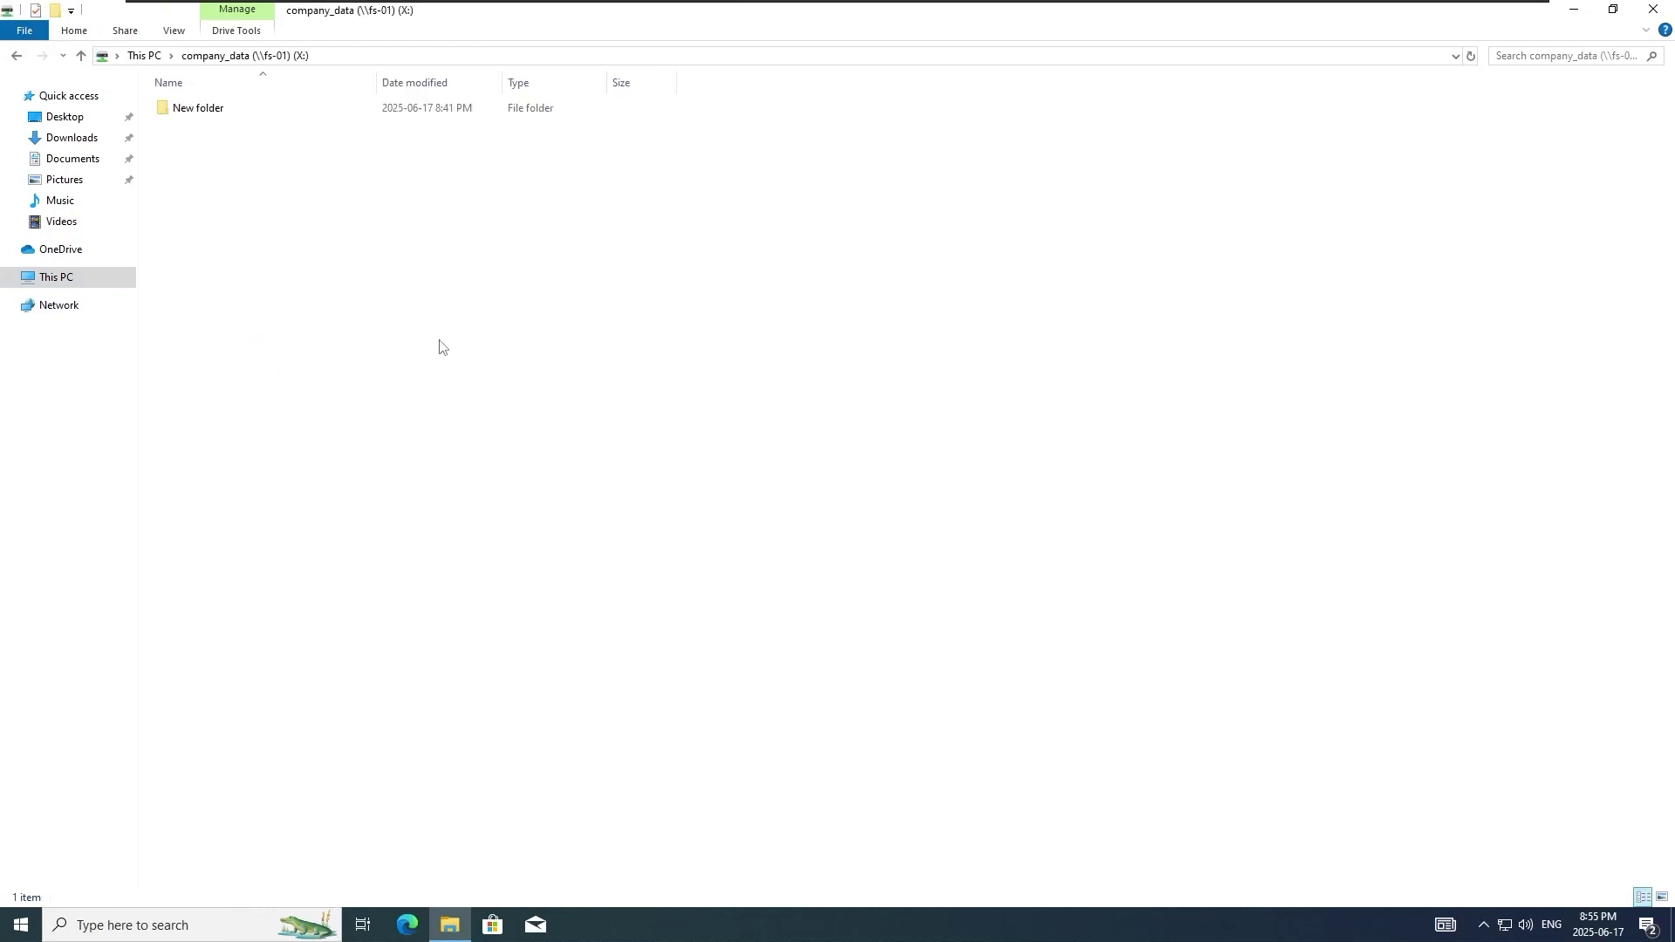
right_click(439, 347)
mouse_move(527, 504)
click(698, 504)
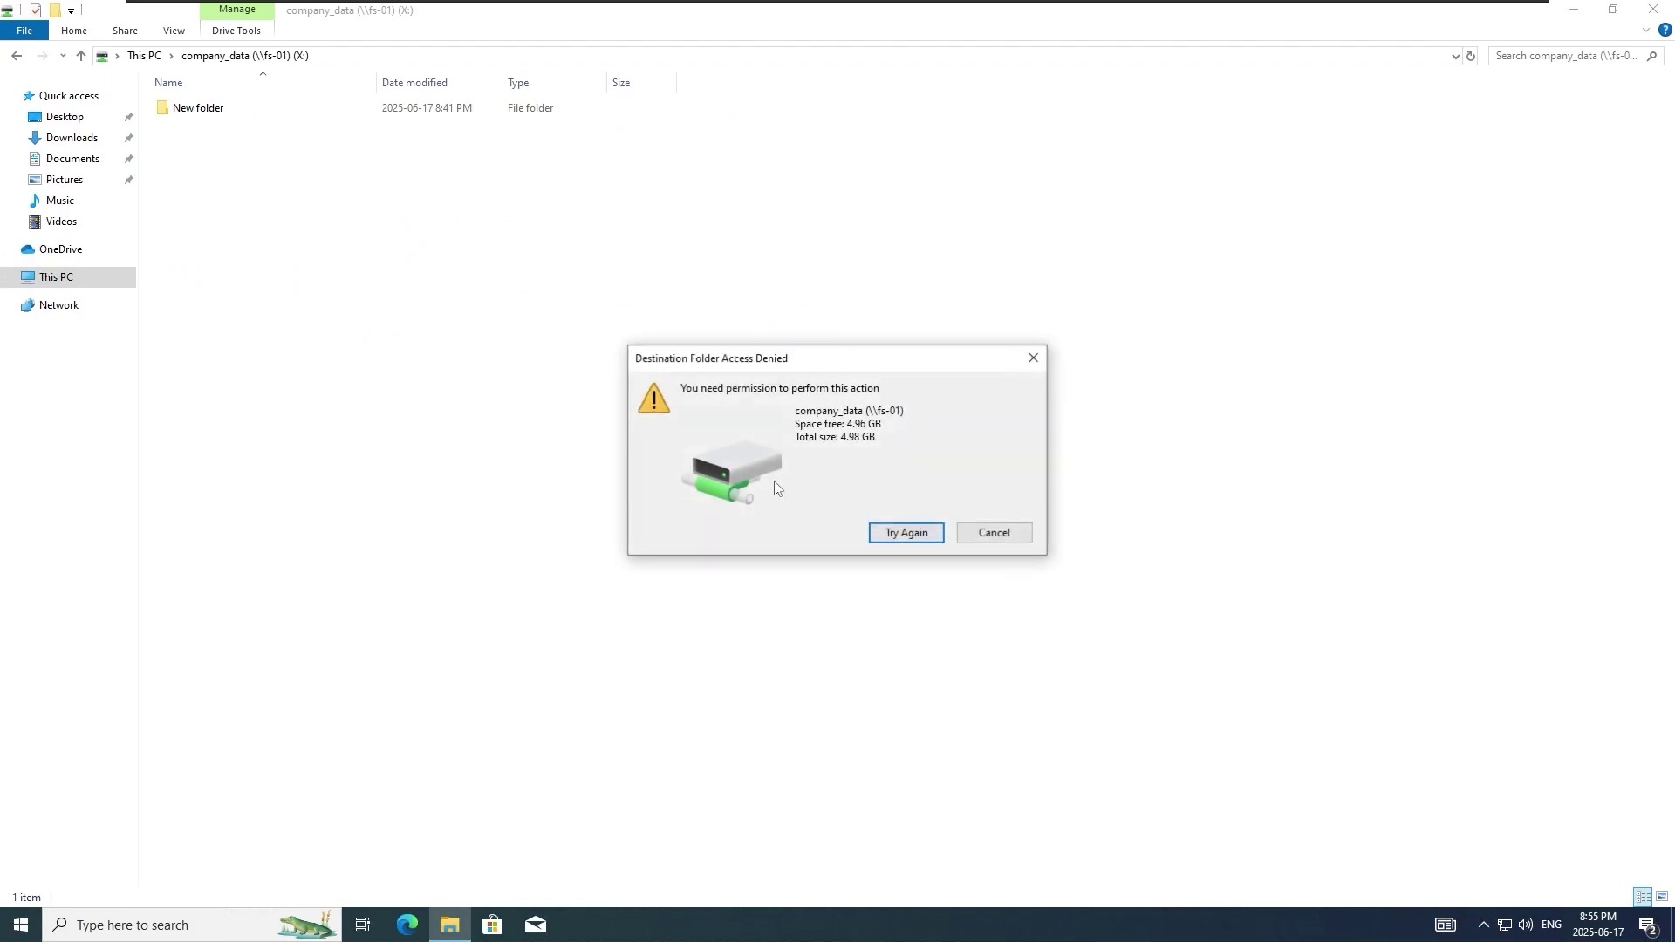
Review the company_data, netshare-fs1 and netshare-dc1 network drives on This PC
click(56, 278)
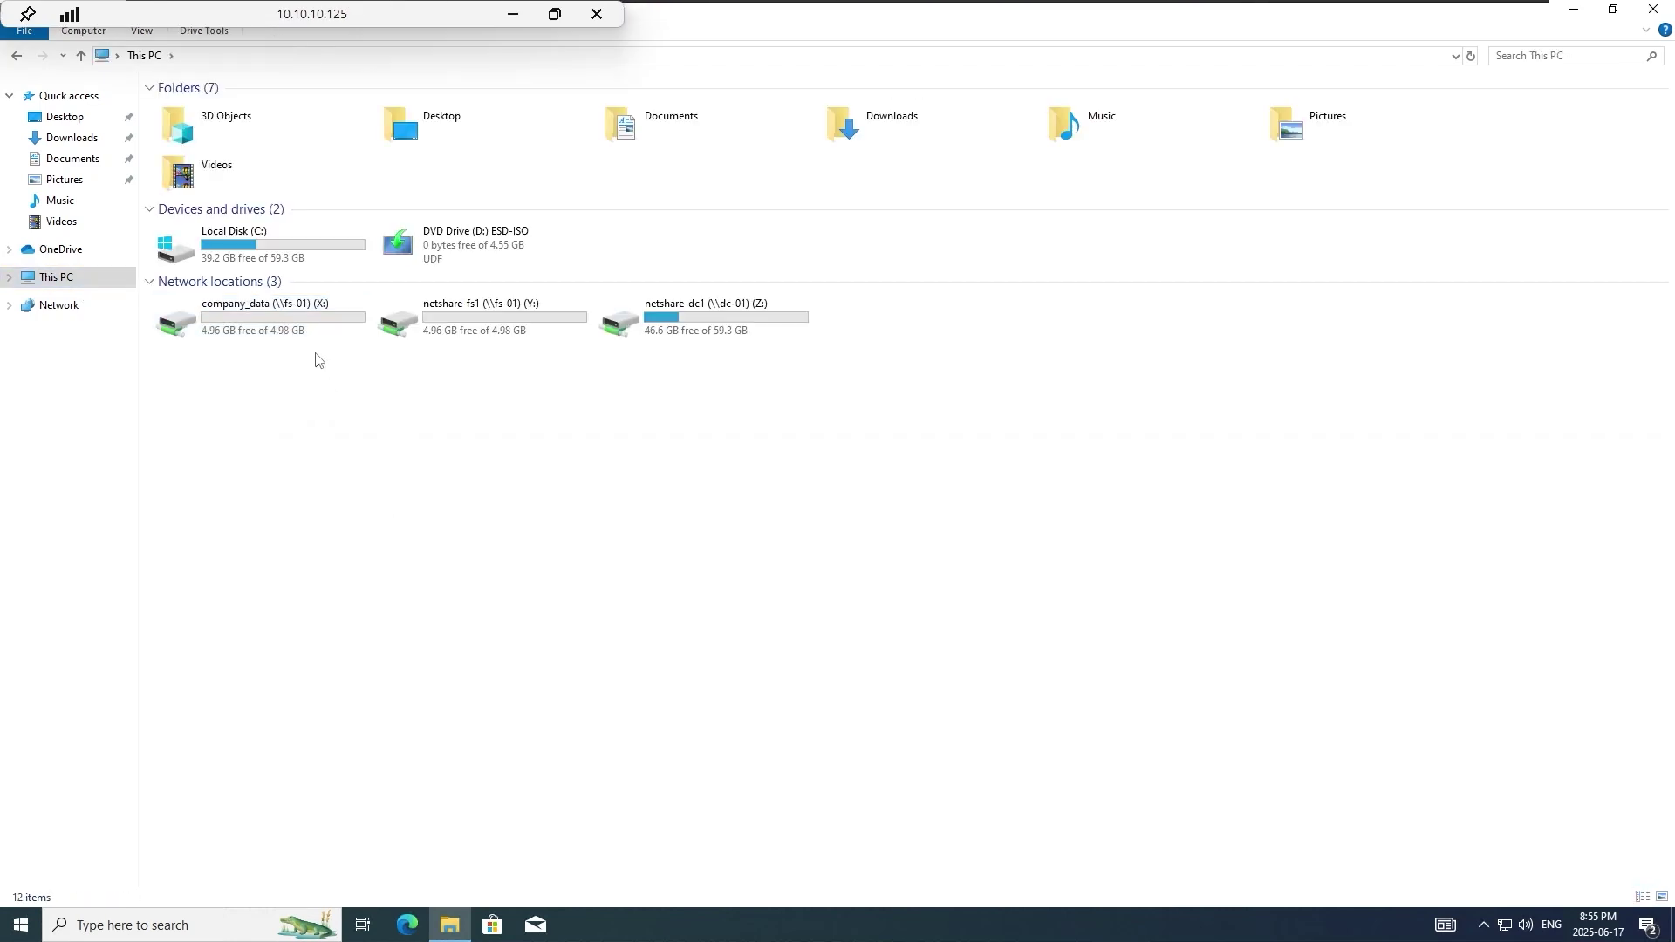
click(306, 325)
click(515, 323)
click(656, 328)
click(659, 473)
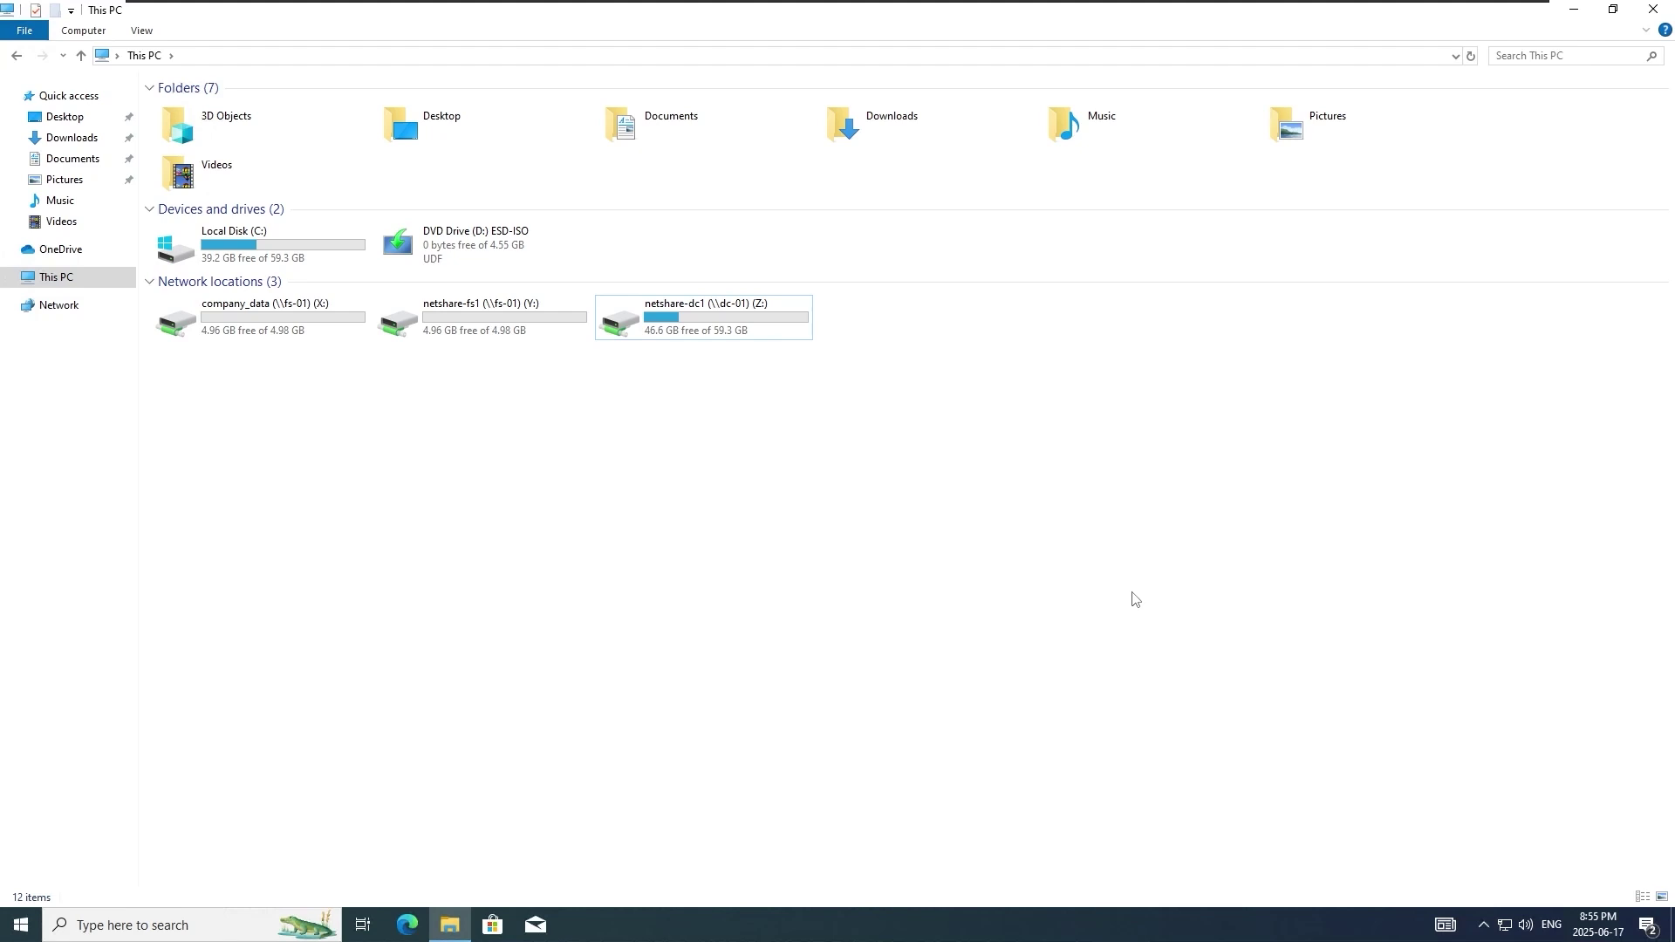
On fs-01, start a role-based Add Roles and Features installation targeting fs-01
click(1033, 13)
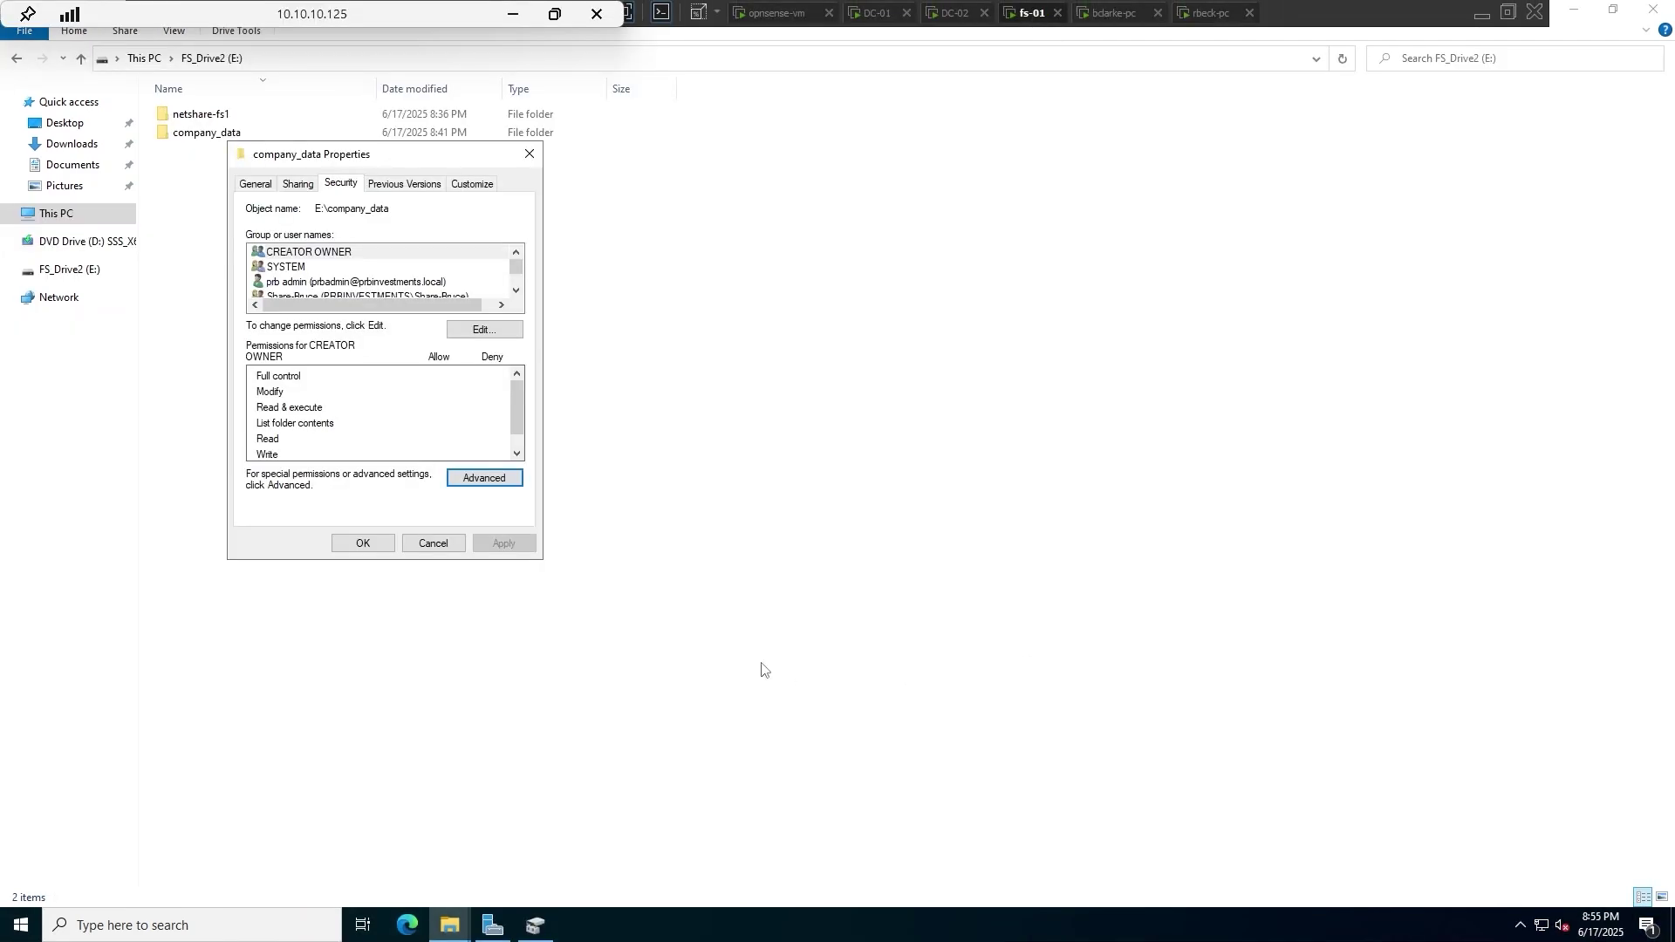
click(361, 543)
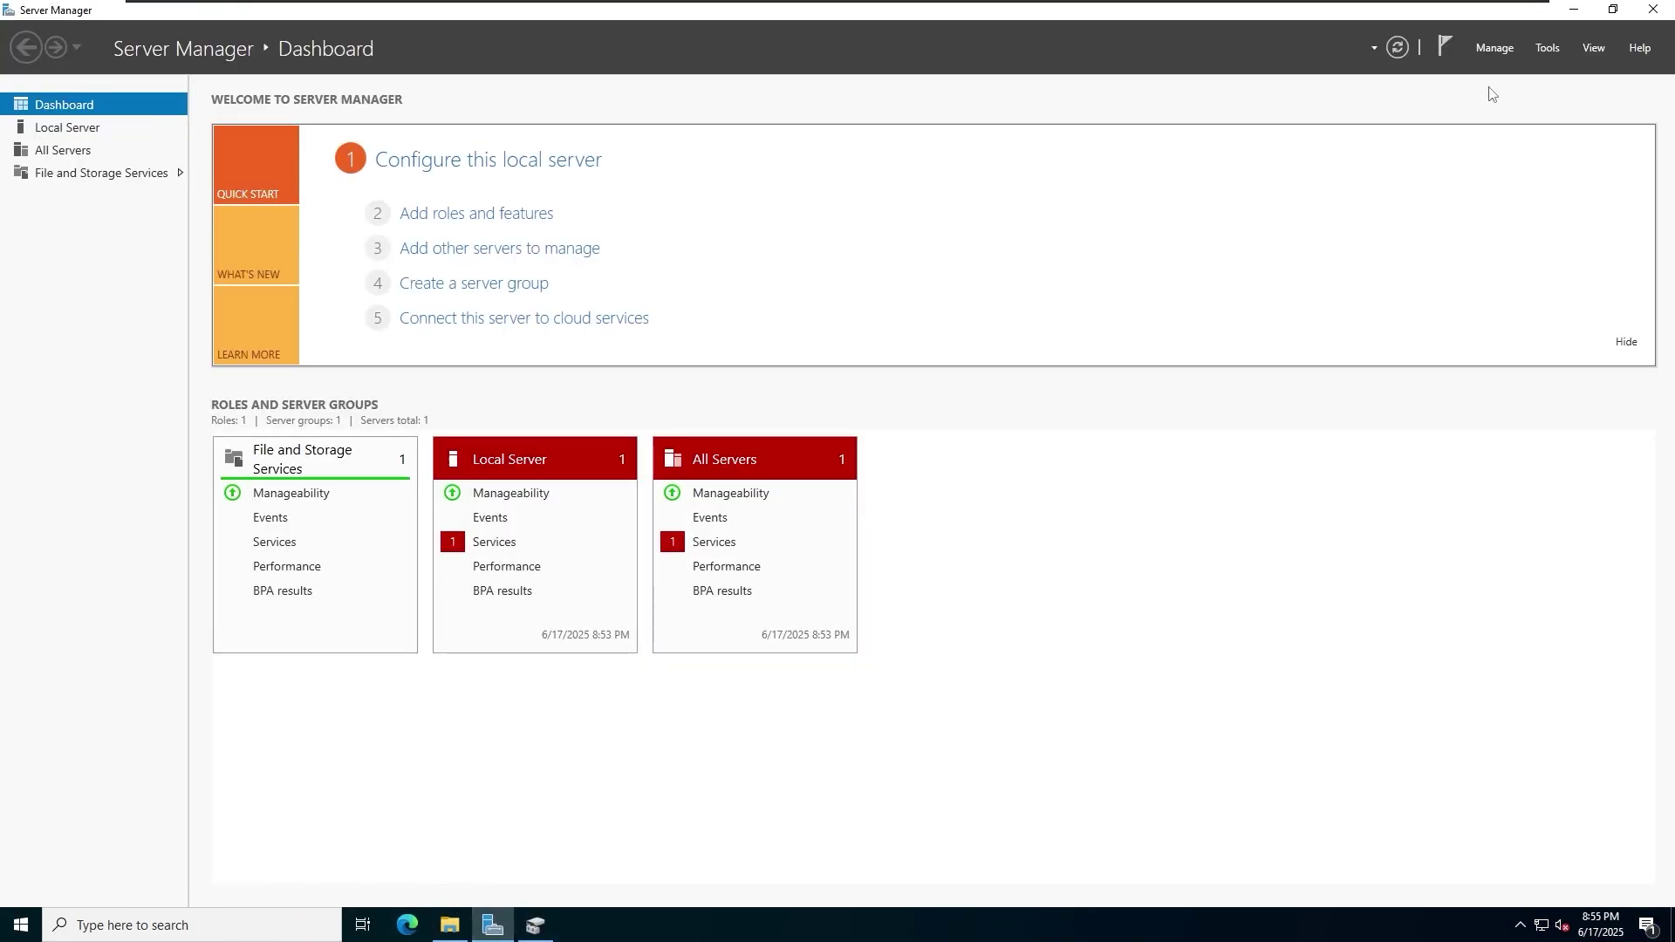
click(497, 212)
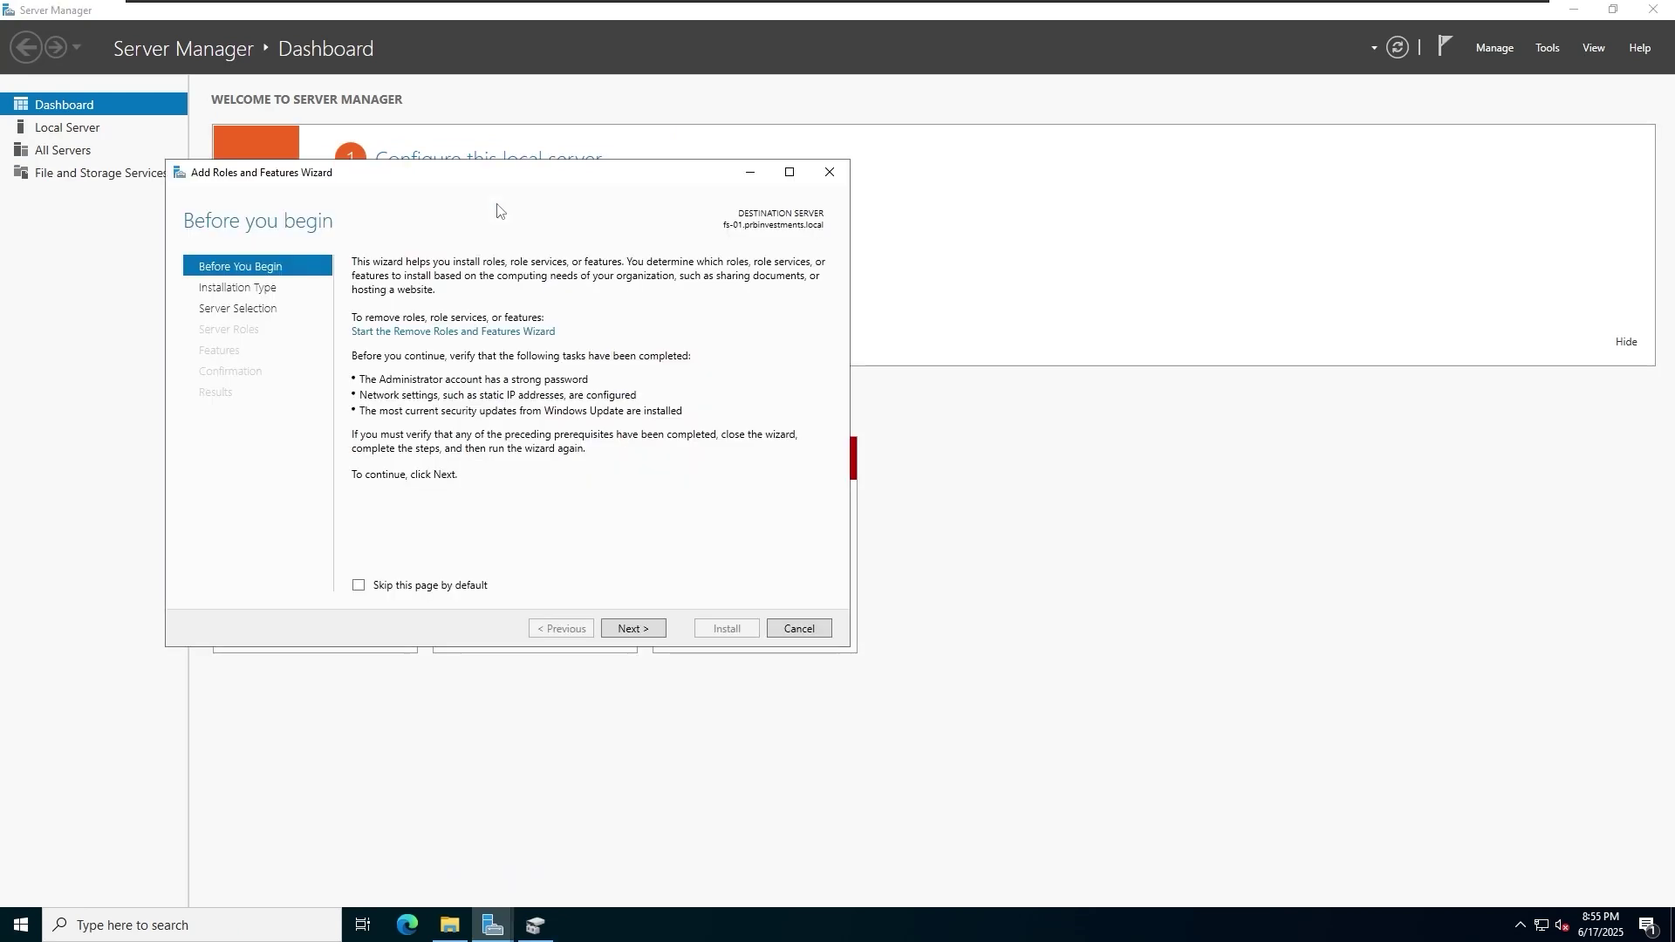
click(637, 626)
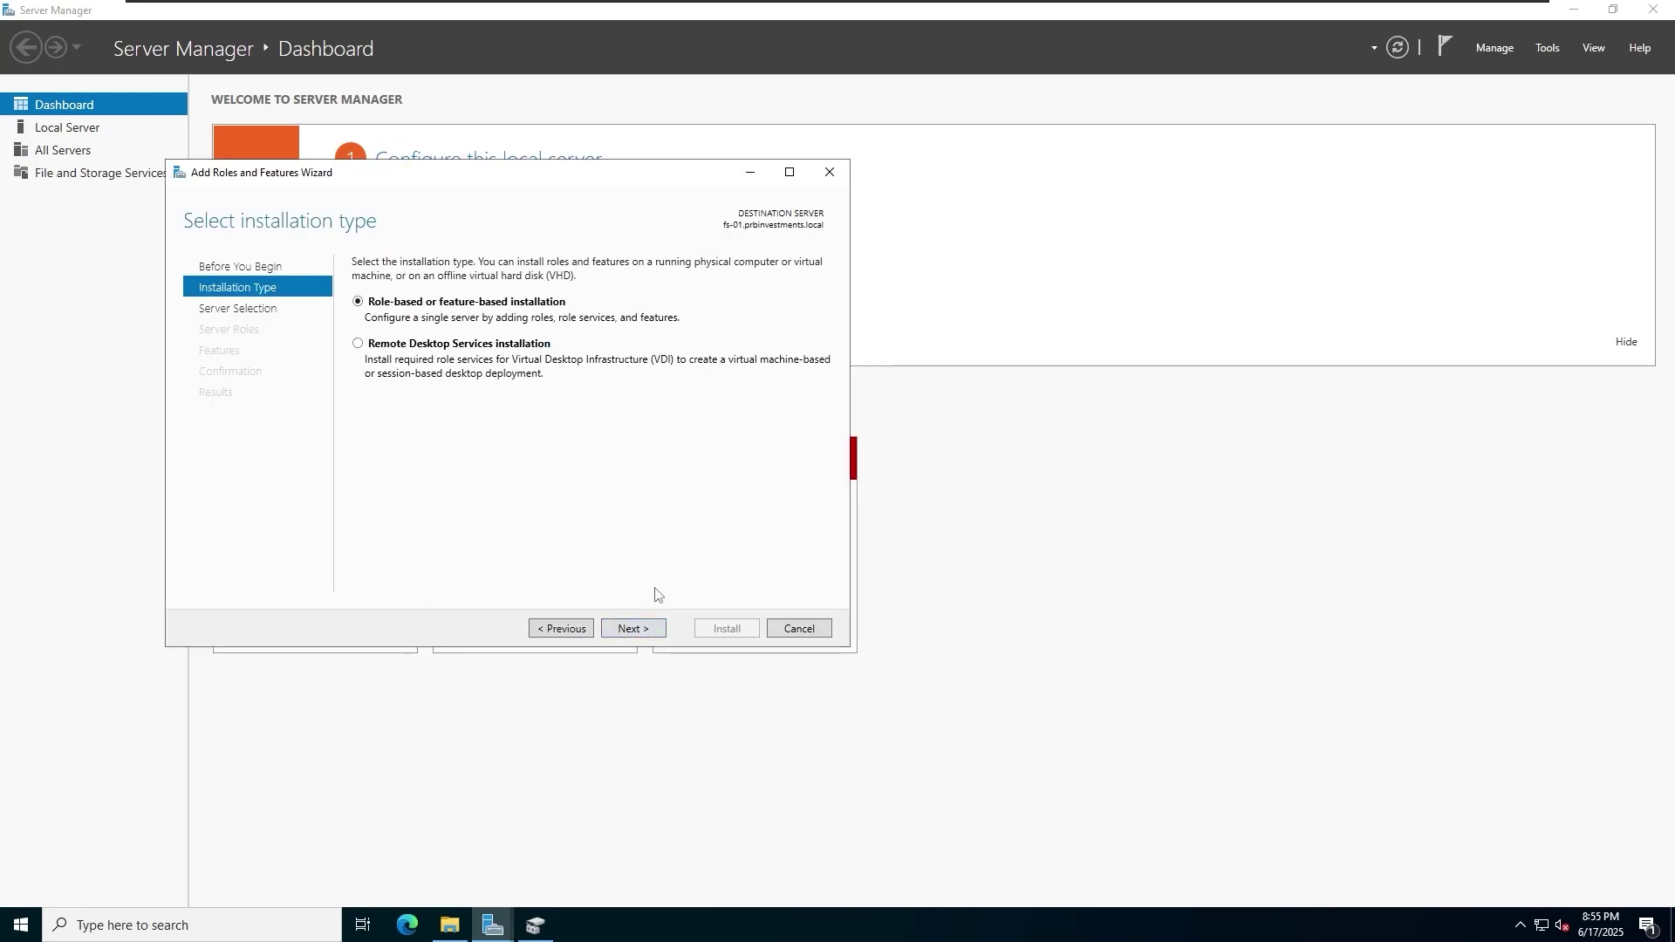
click(635, 628)
click(635, 628)
Select DFS Namespaces with its management tools, plus DFS Replication, under File and iSCSI Services
scroll(623, 427, down, 1)
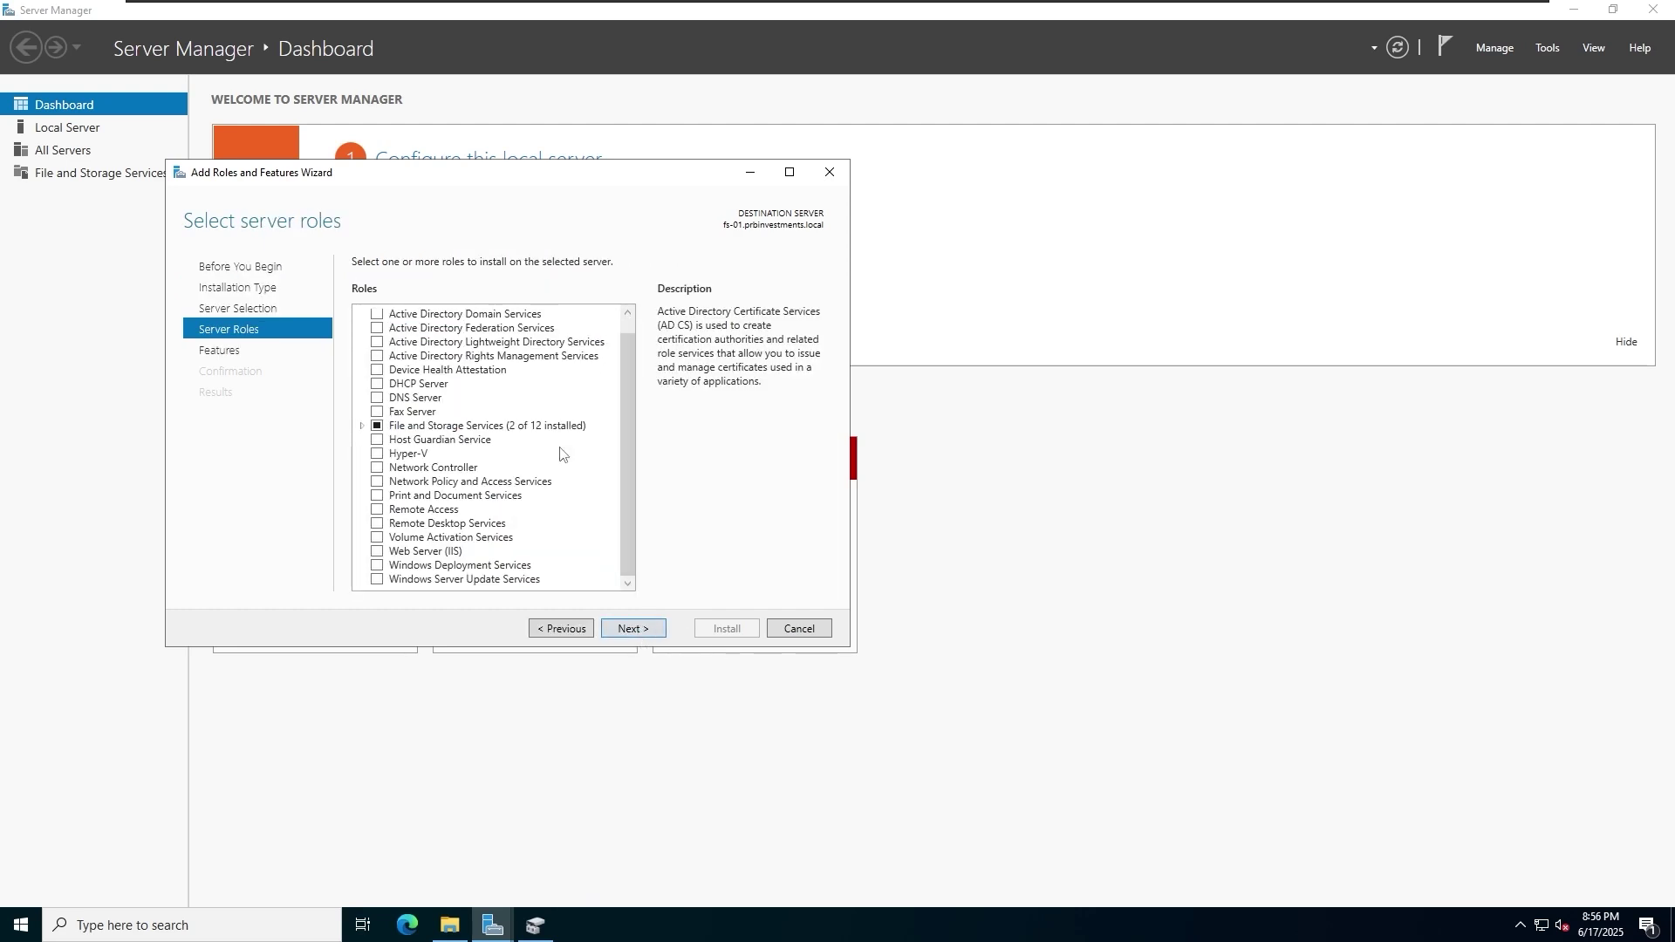
click(362, 425)
click(378, 440)
scroll(630, 436, down, 2)
click(516, 418)
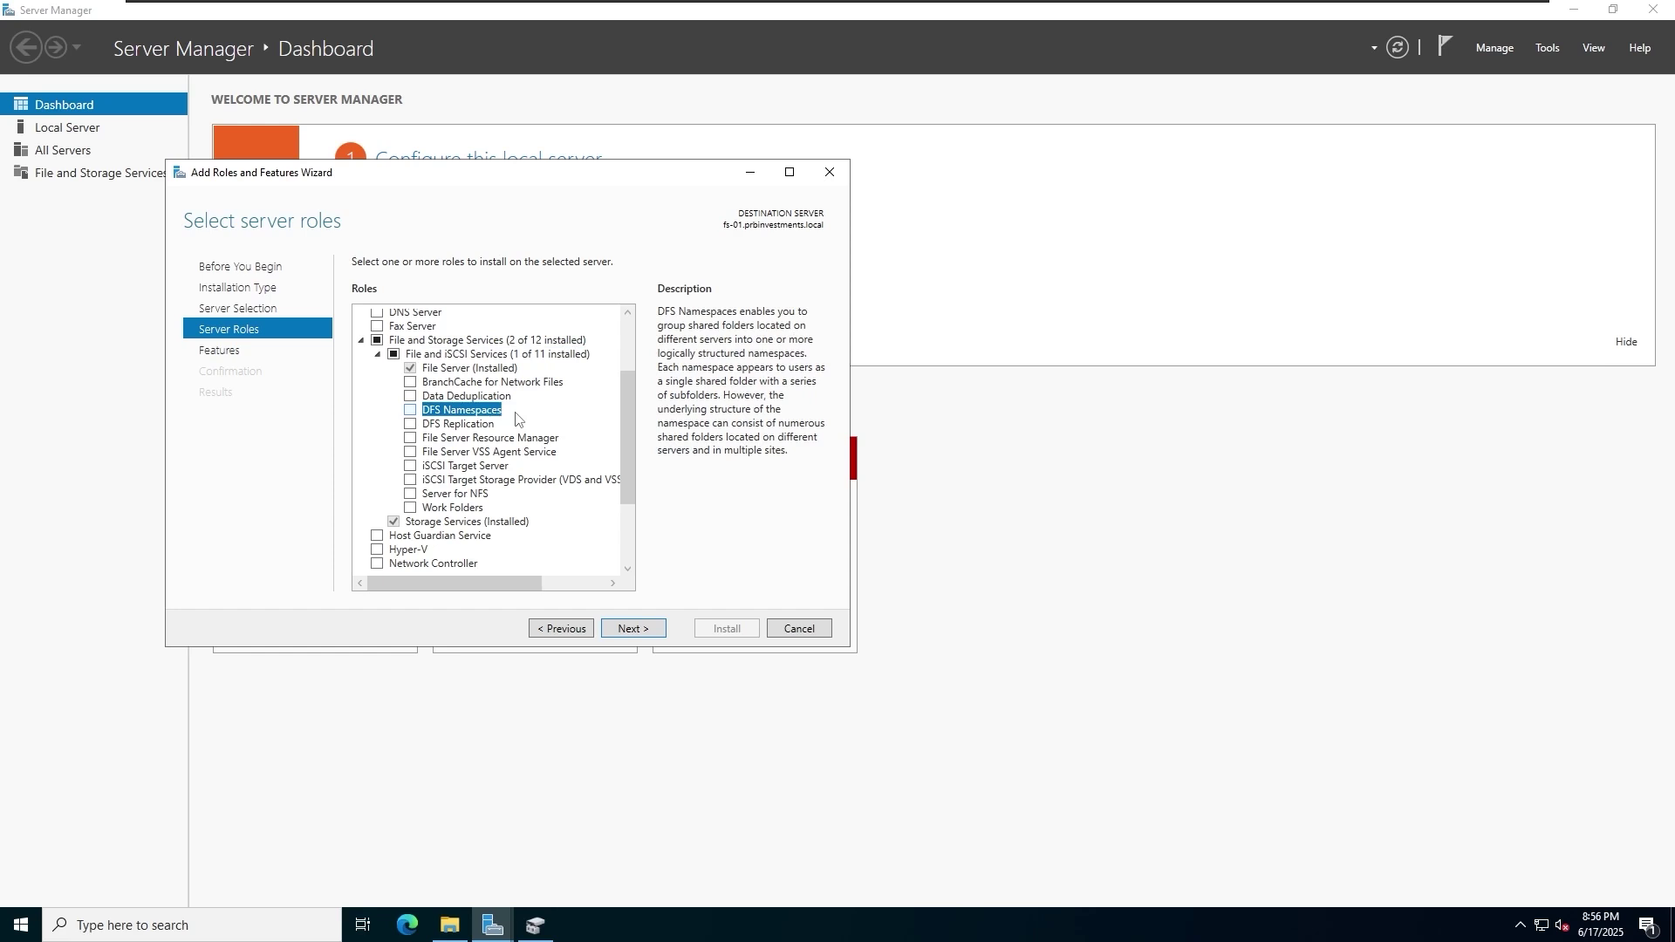
click(410, 410)
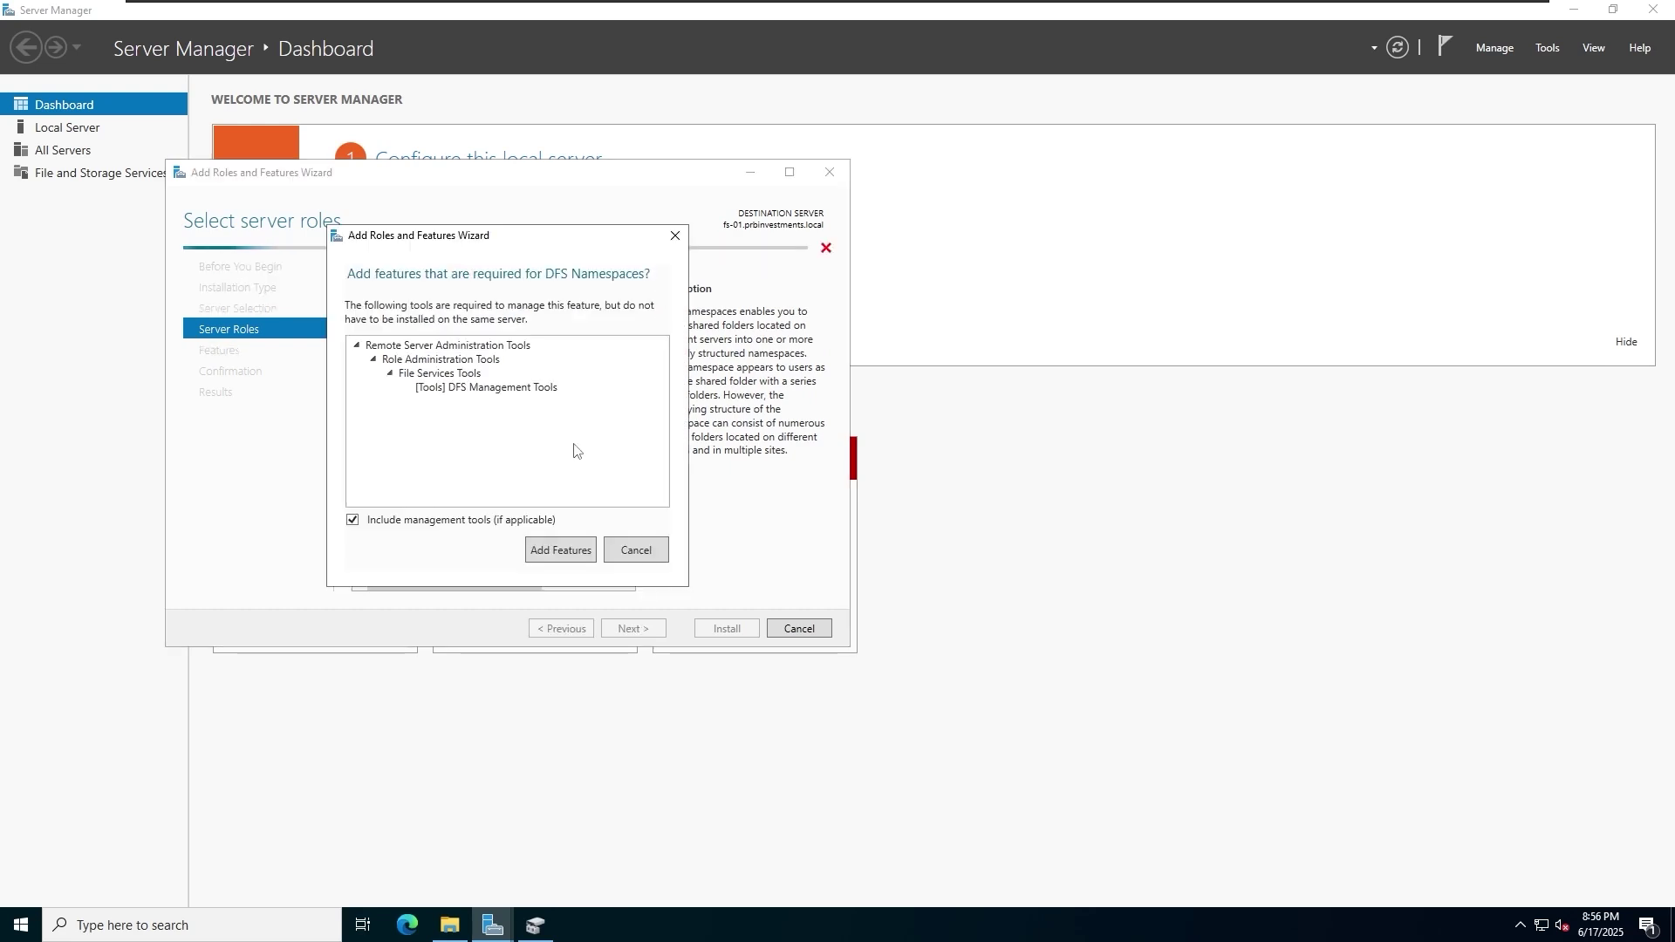
click(587, 550)
click(411, 424)
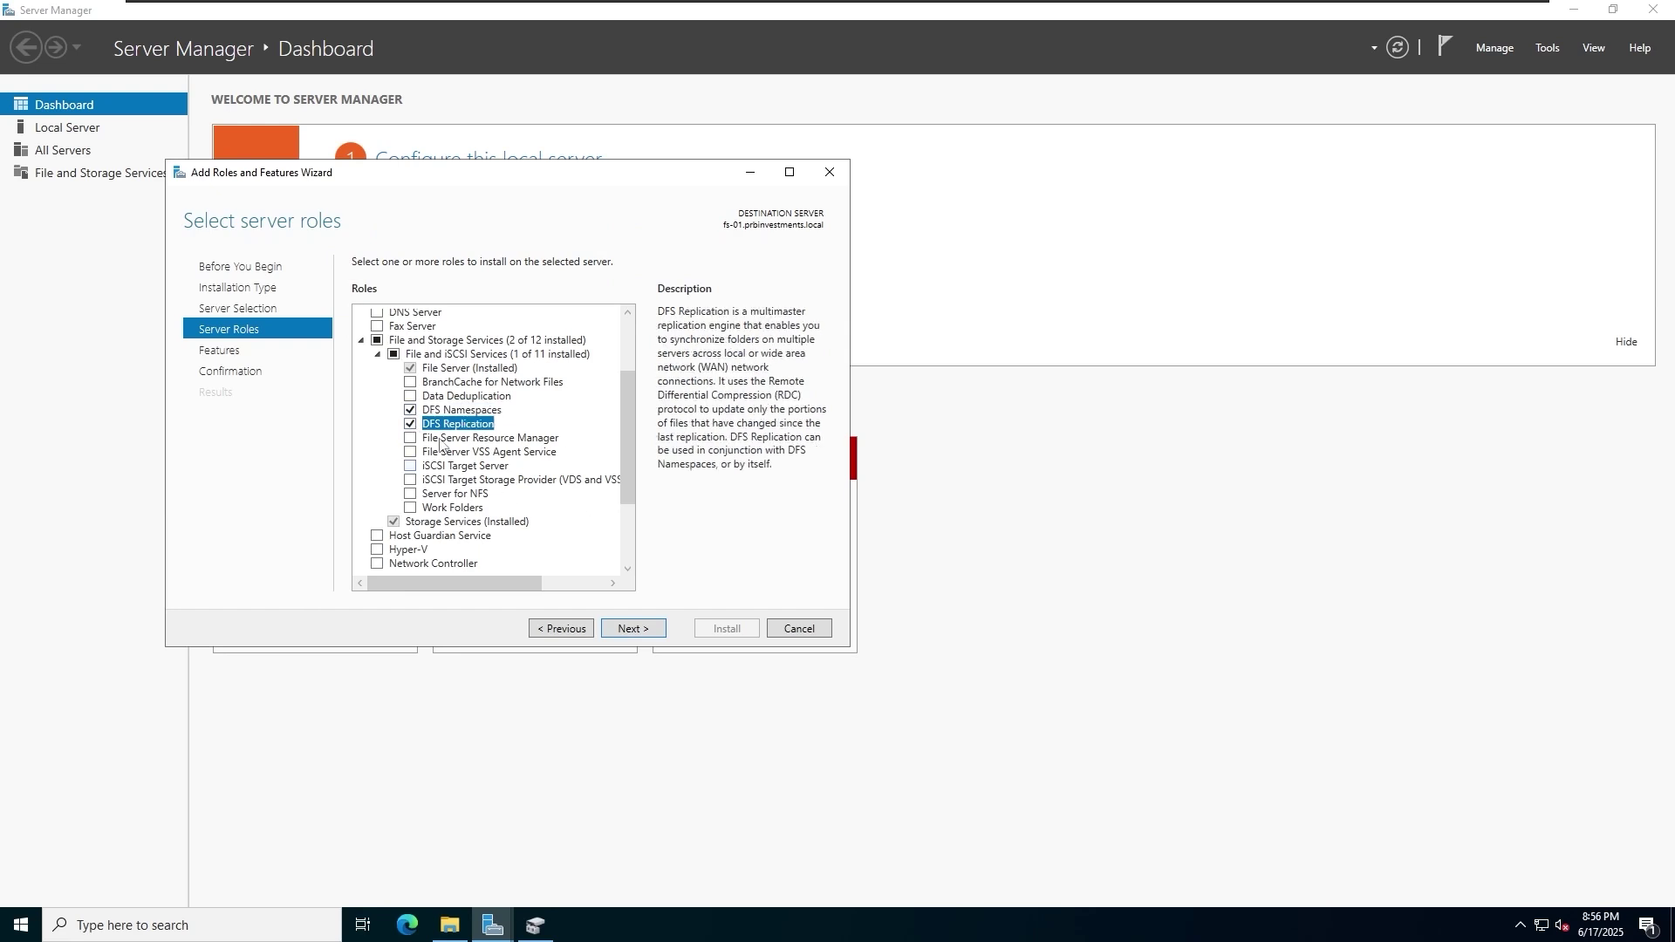
Skip past the Features page and install the selected DFS roles
click(634, 631)
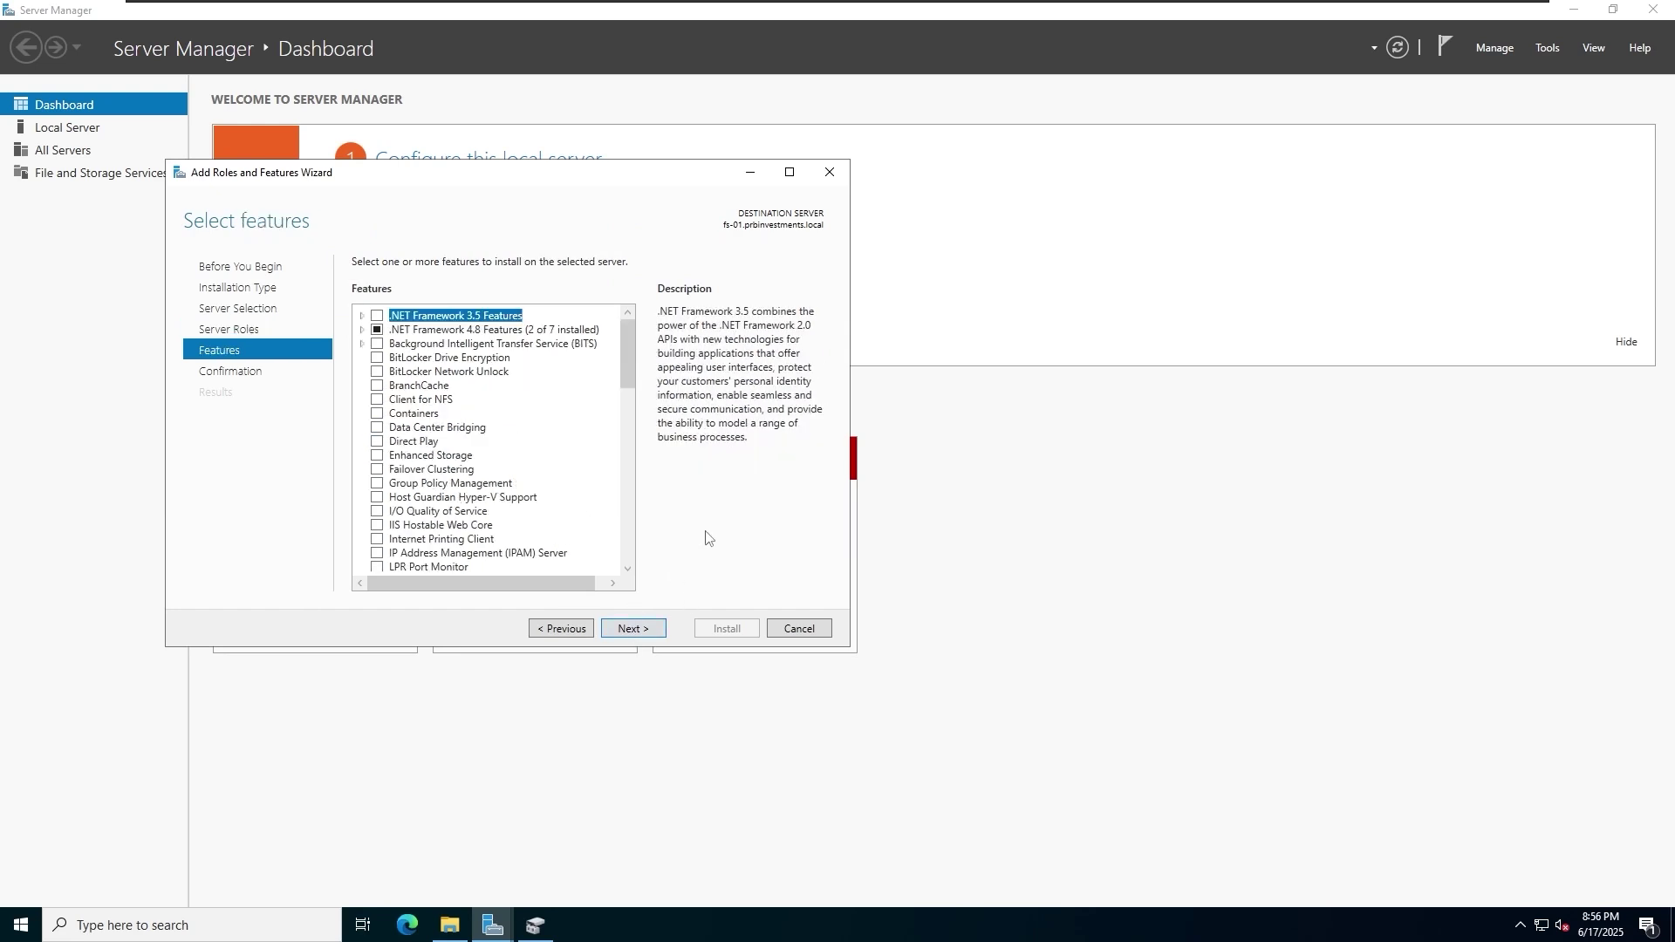
click(640, 626)
click(737, 629)
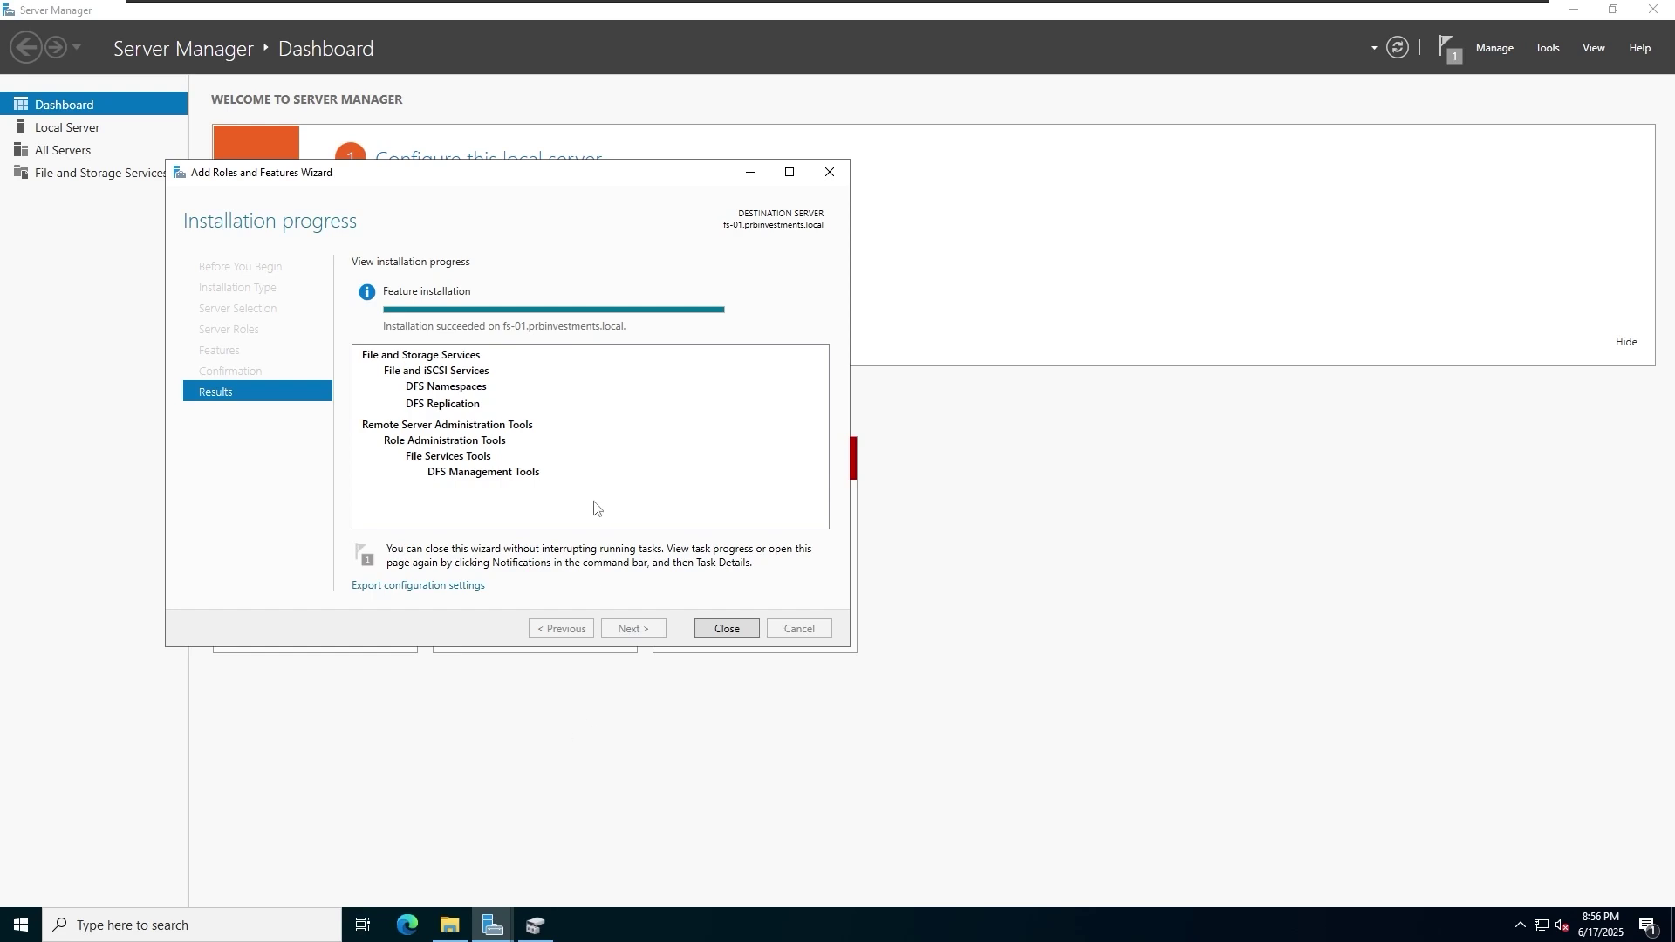
click(1579, 16)
click(1579, 16)
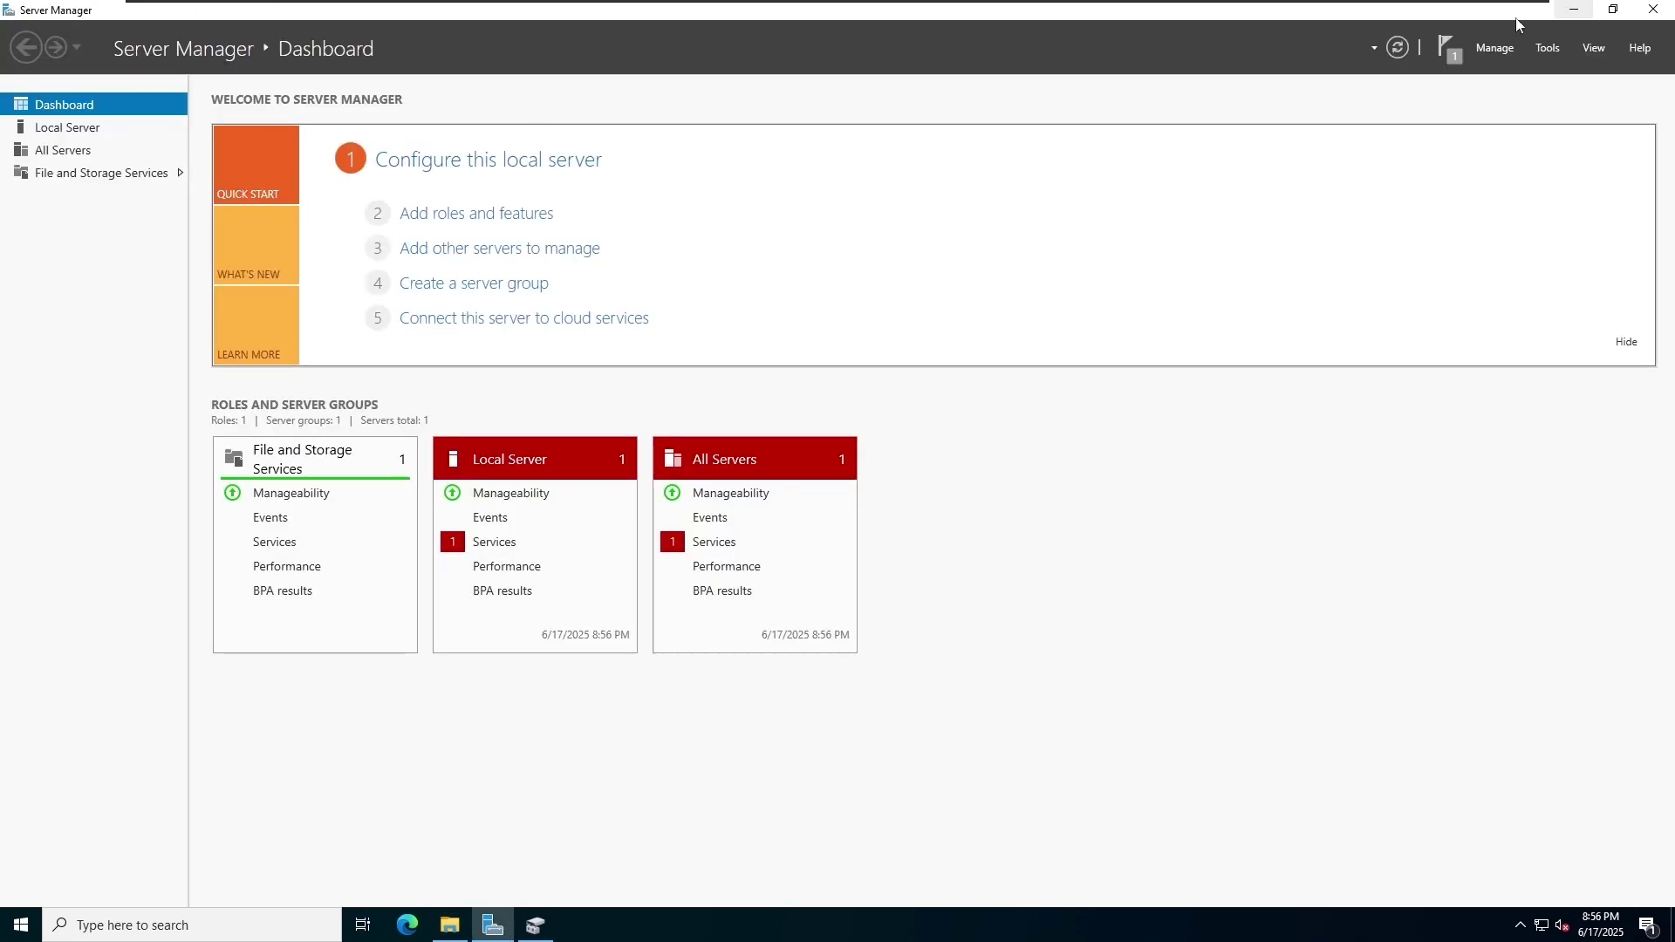
Launch DFS Management from Tools, maximized, and start a New Namespace
click(1446, 48)
click(1548, 48)
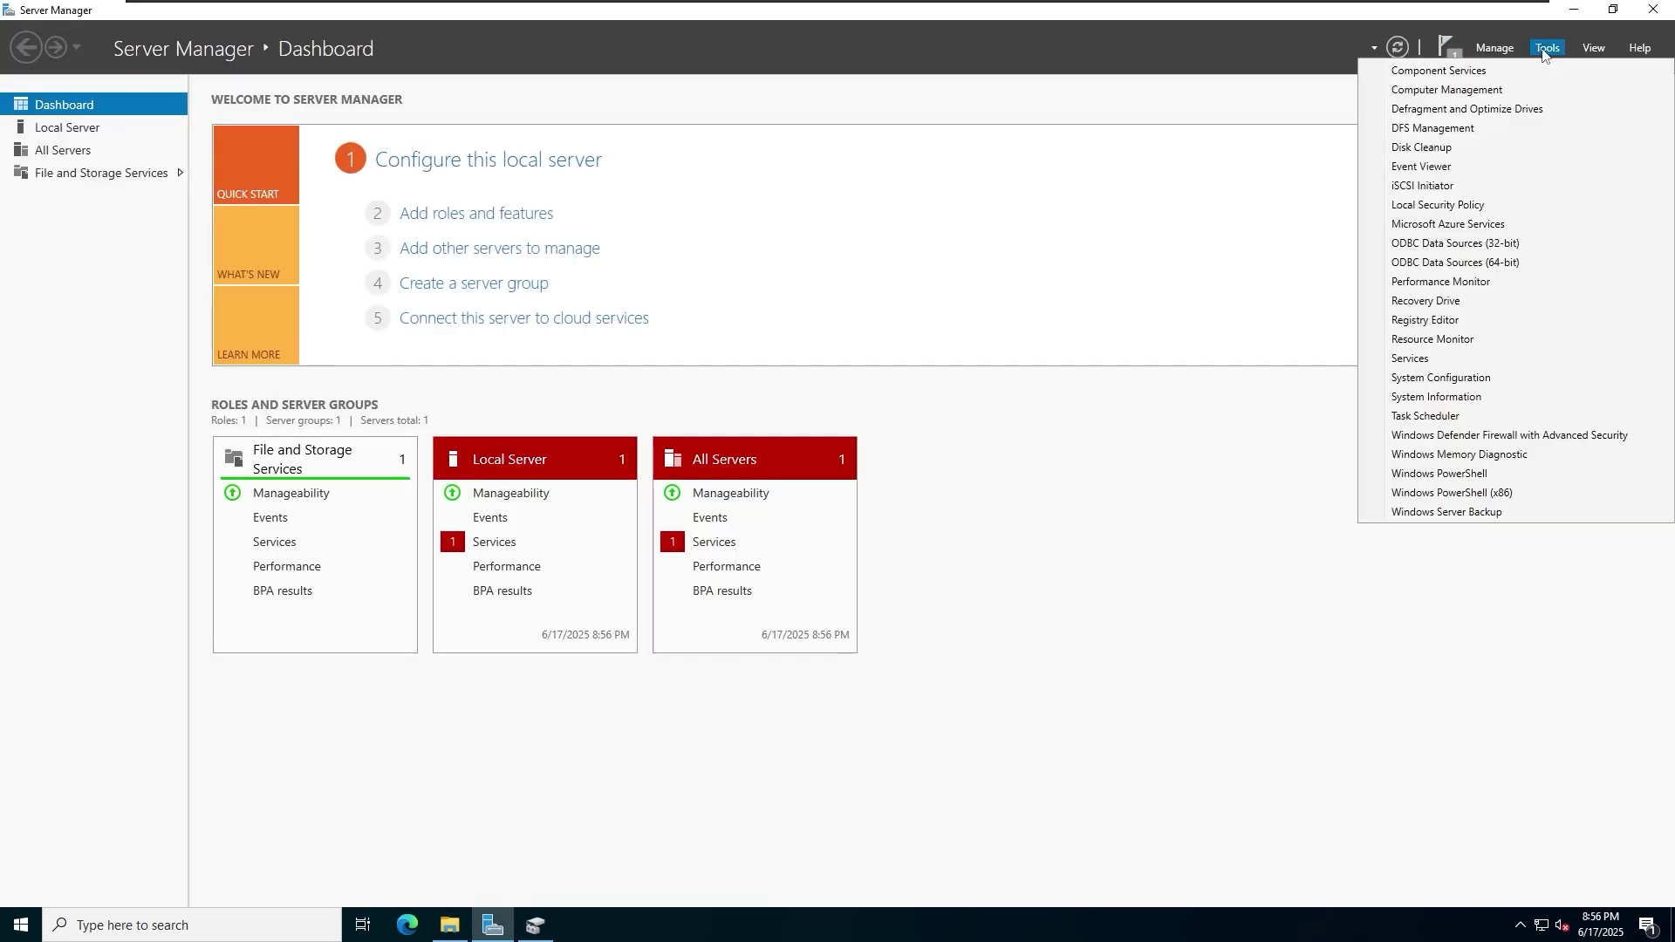
click(1489, 129)
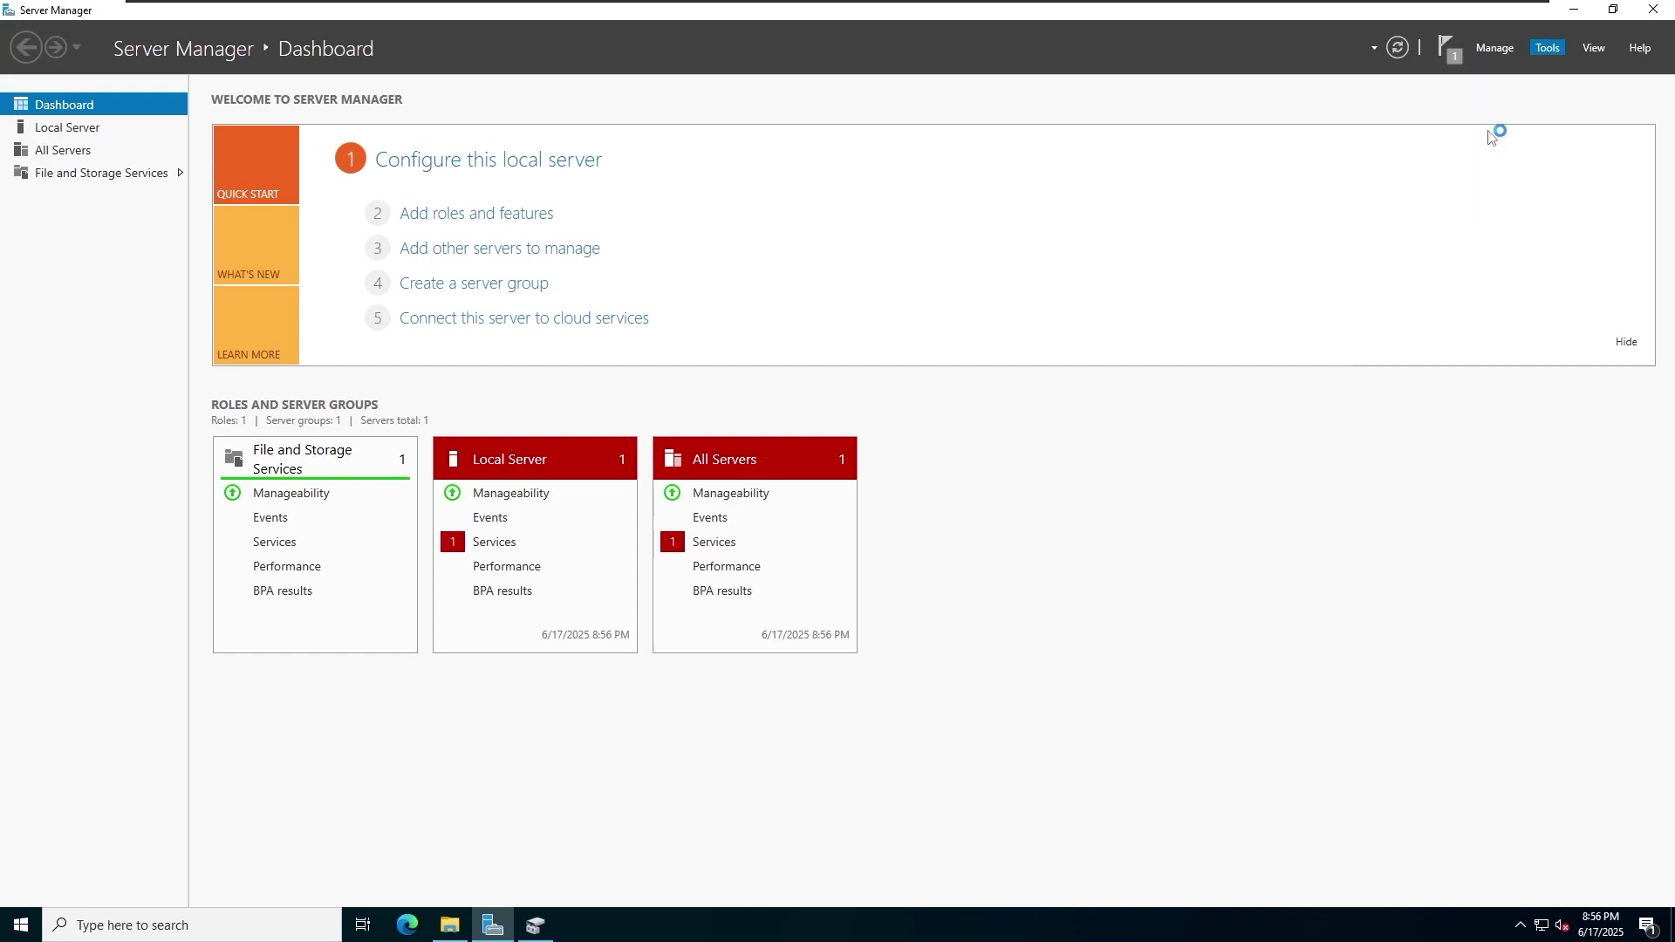
click(816, 28)
click(68, 93)
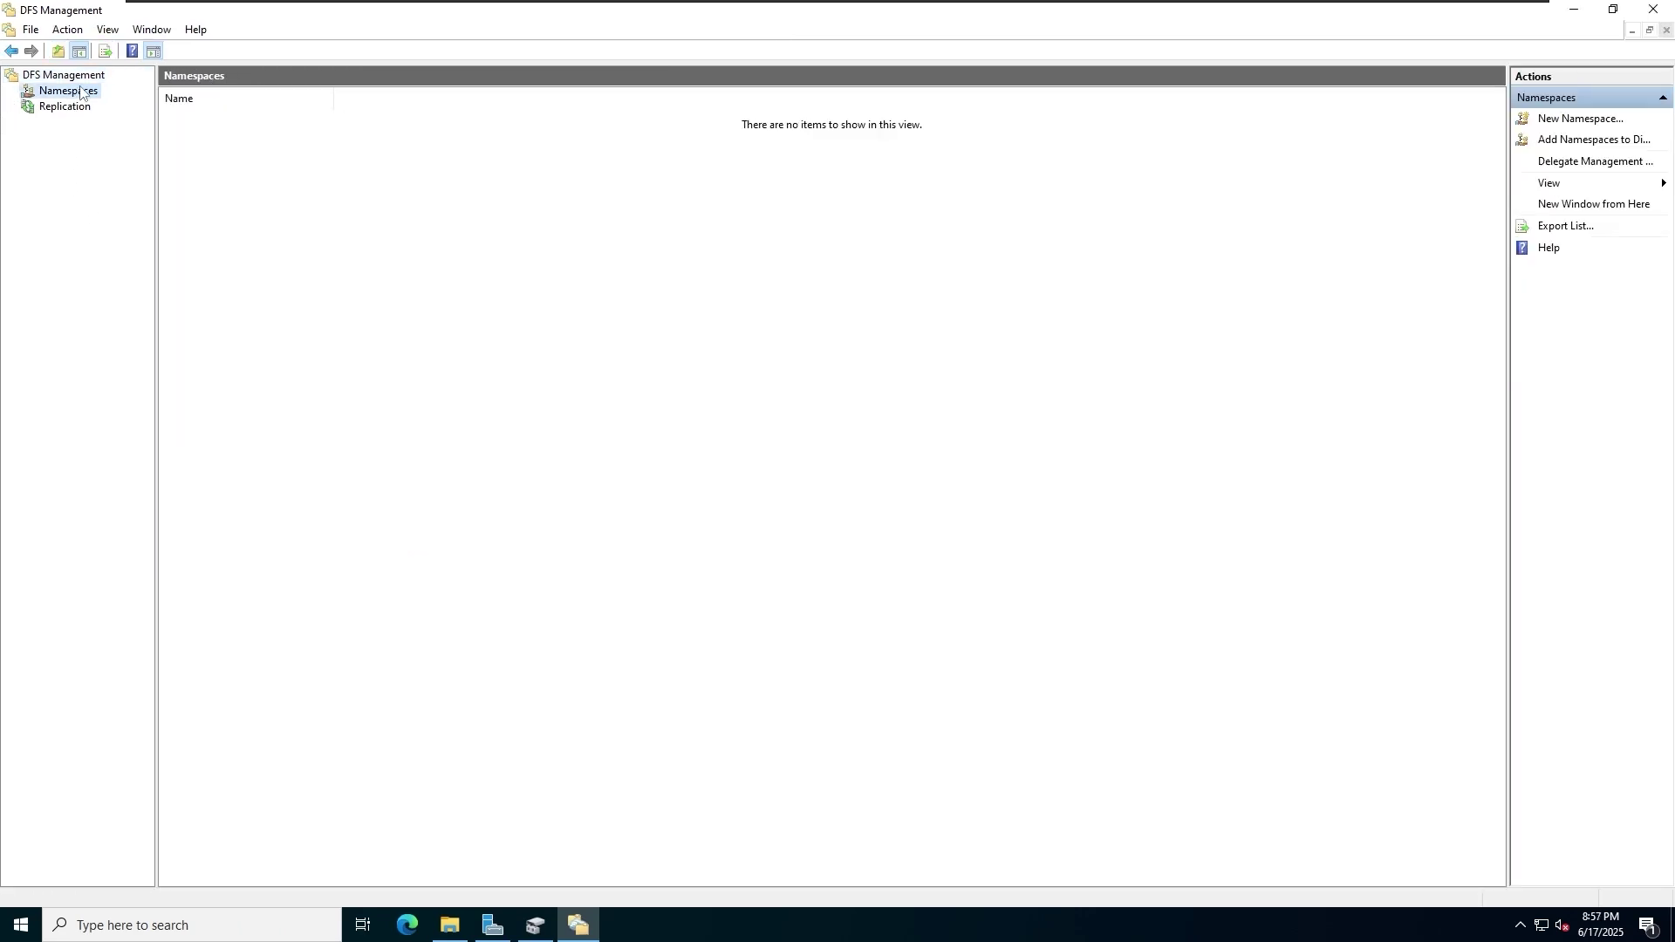
right_click(79, 91)
click(194, 109)
Host the namespace on server fs1 and name it iShare, keeping the default shared folder settings
text(\f)
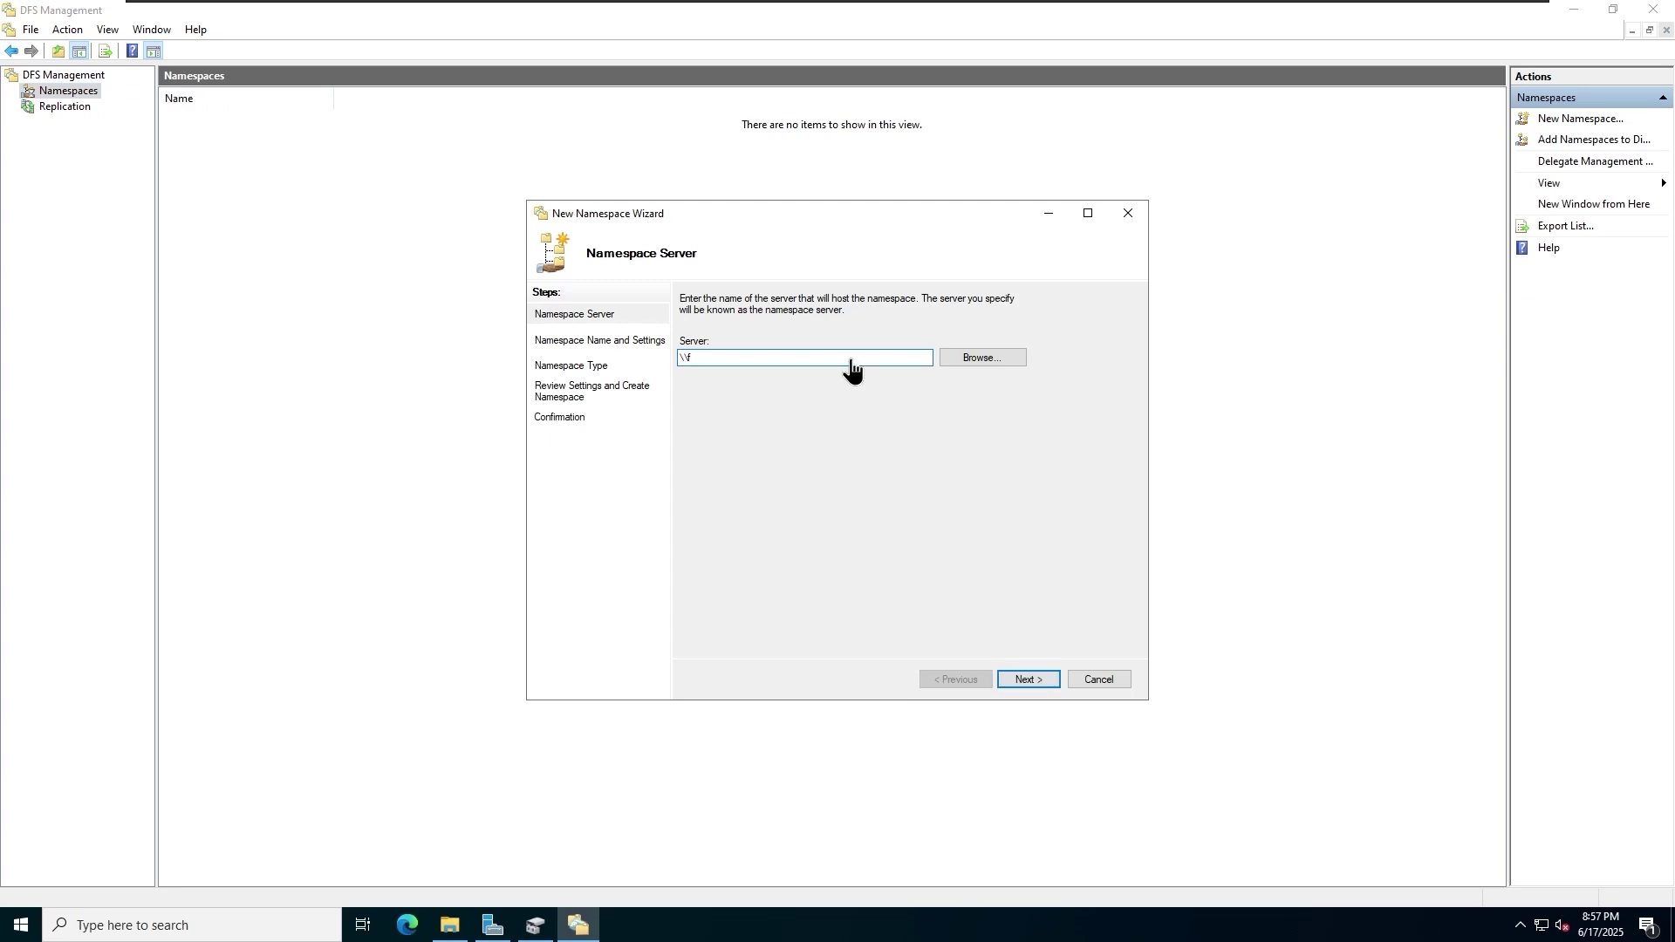
text(s1)
click(1017, 679)
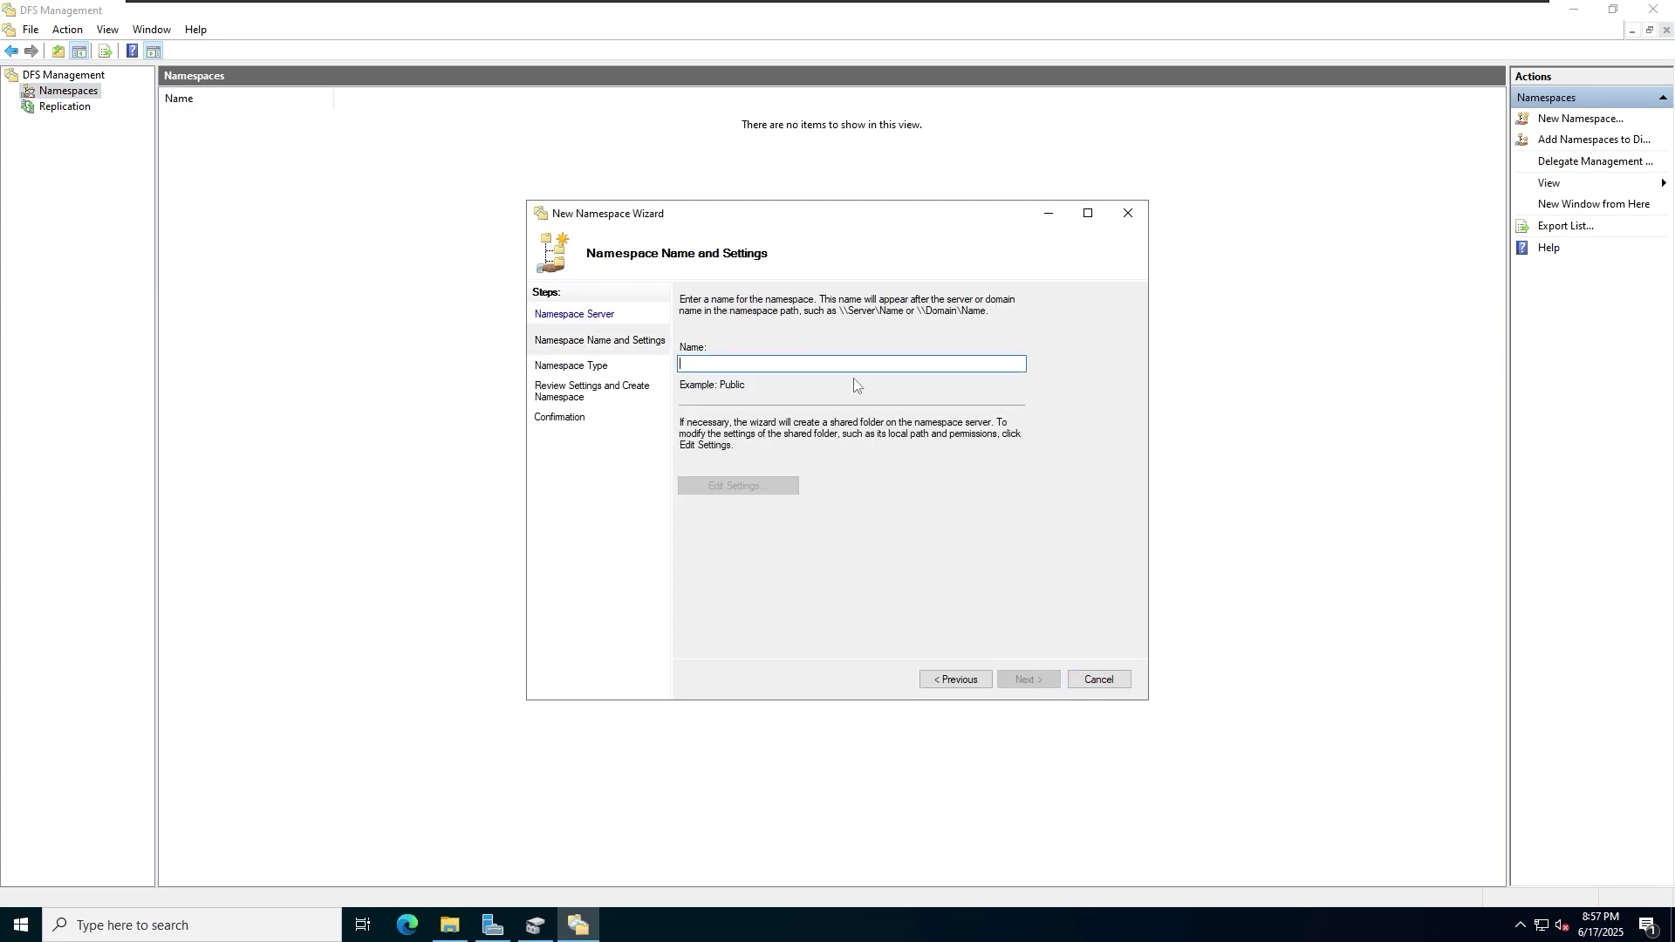
text(iShare)
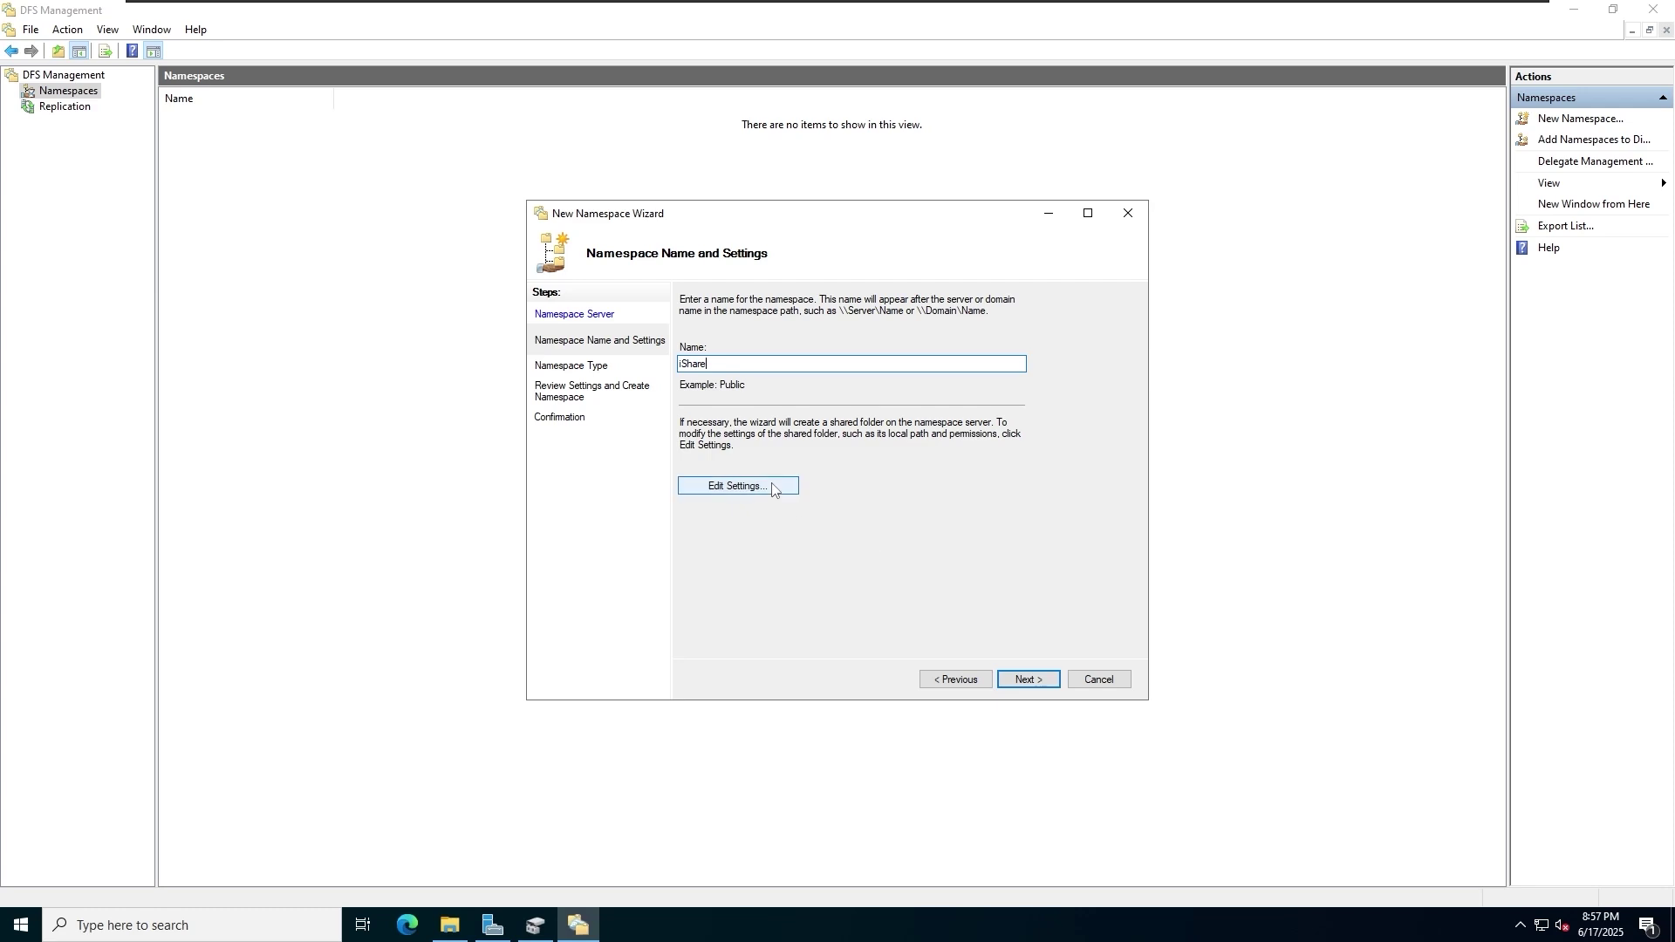
click(772, 488)
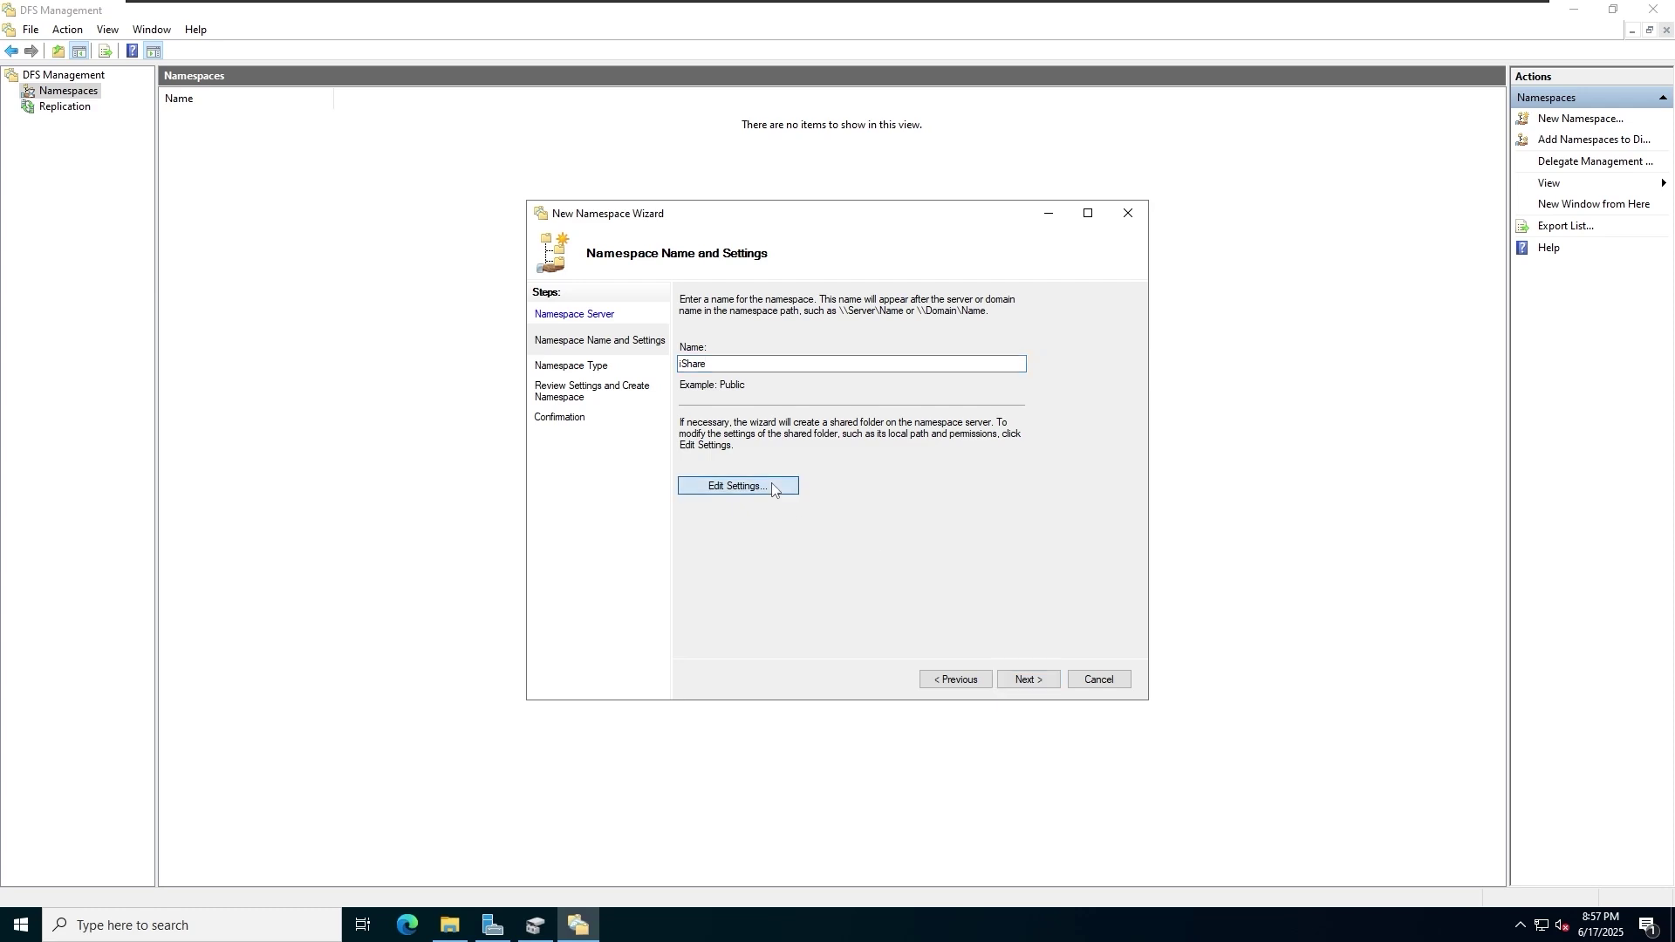
click(812, 367)
drag(770, 373, 700, 391)
key(End)
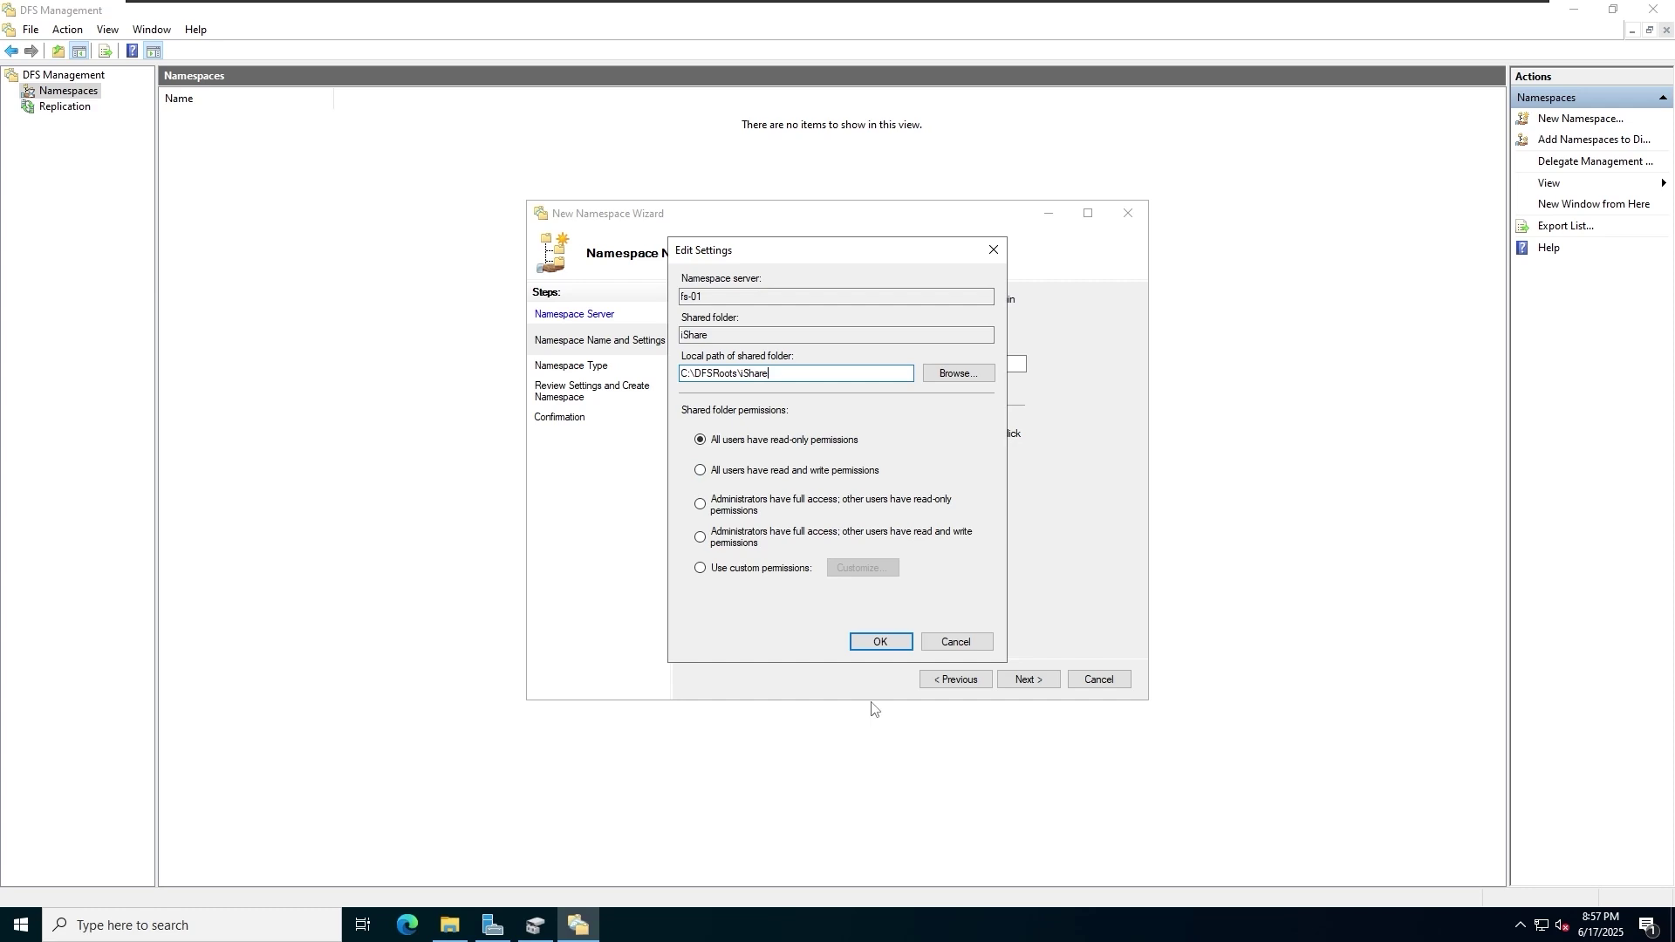
click(886, 642)
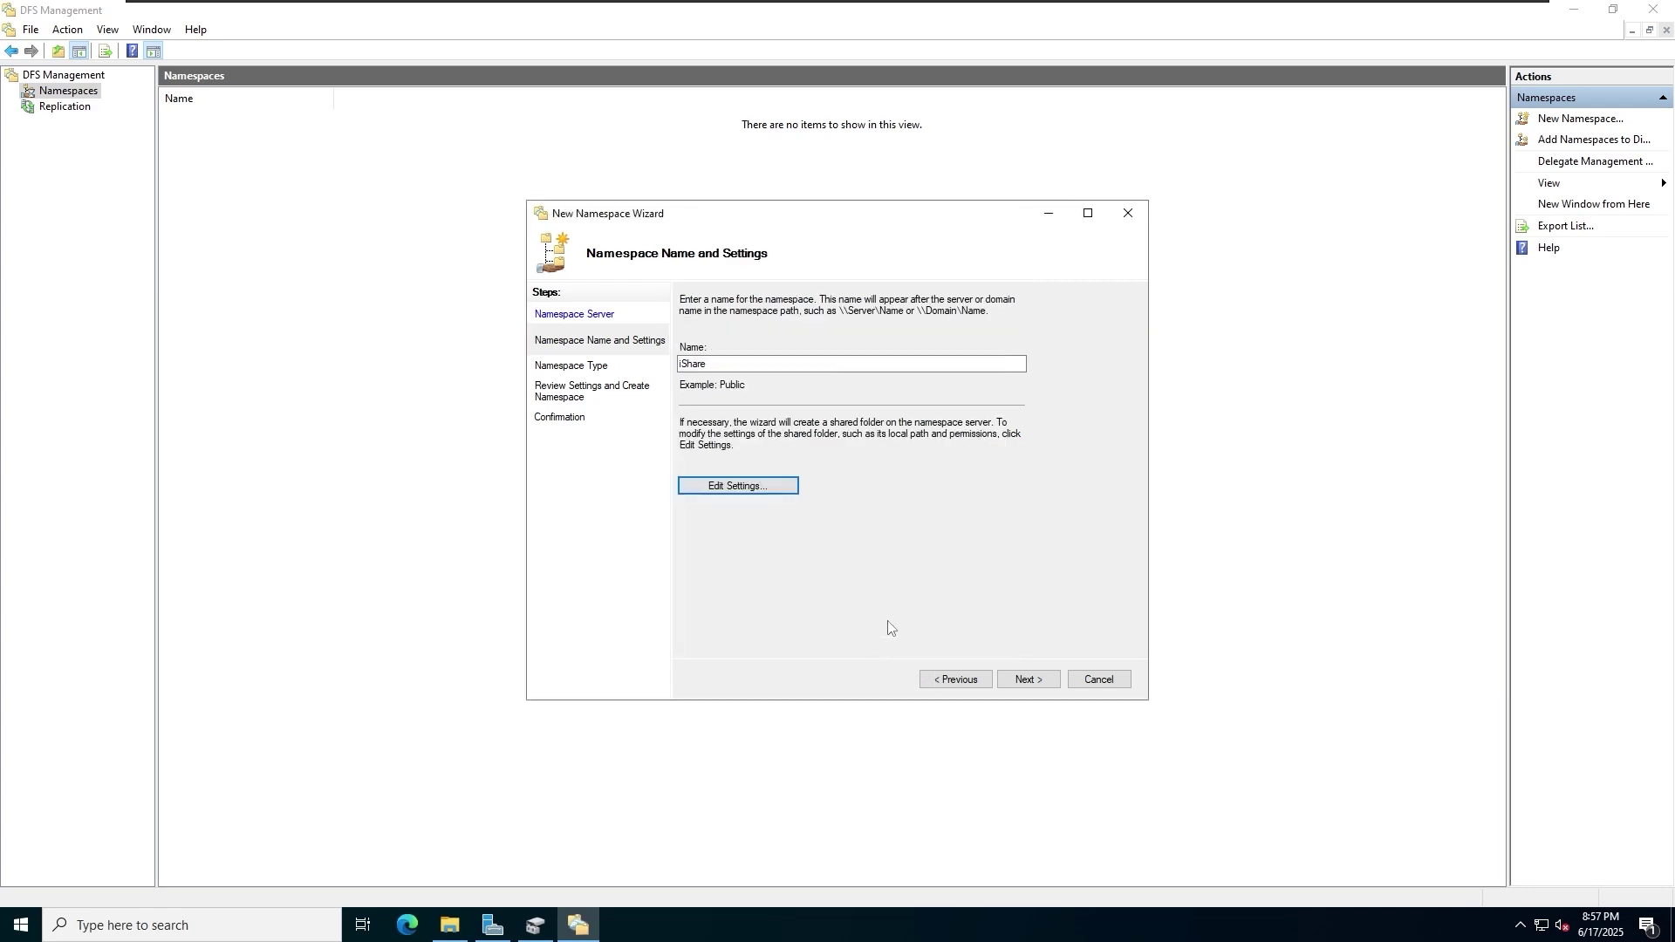
Create iShare as a domain-based namespace at \\prbinvestments.local\iShare
click(1040, 680)
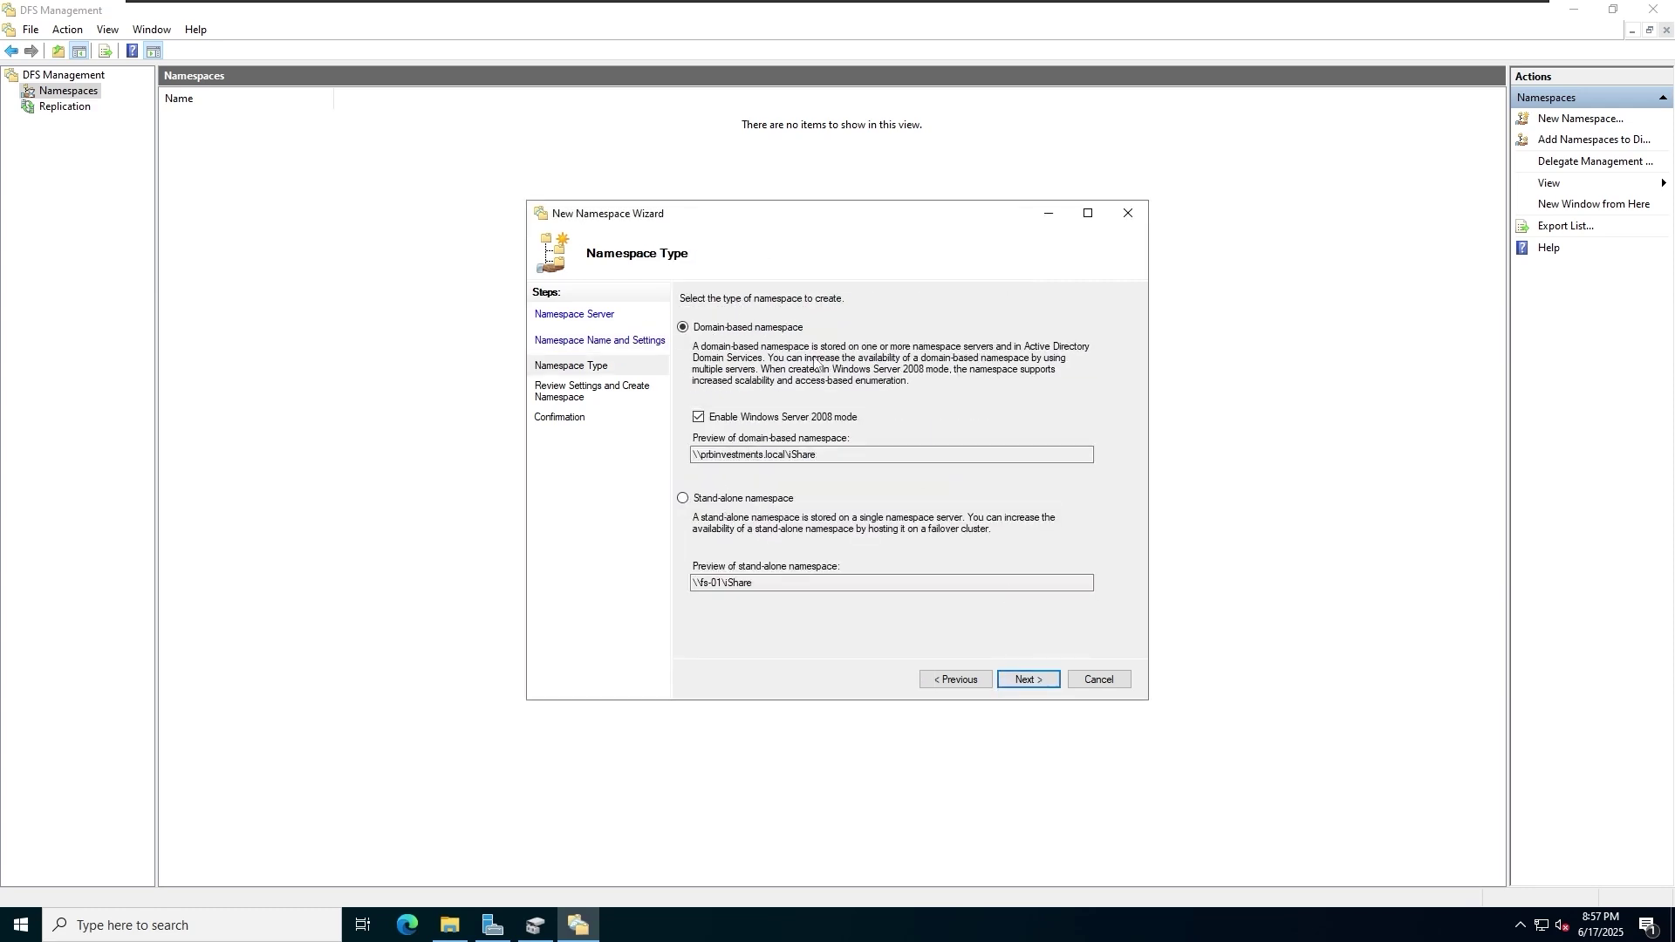
click(864, 454)
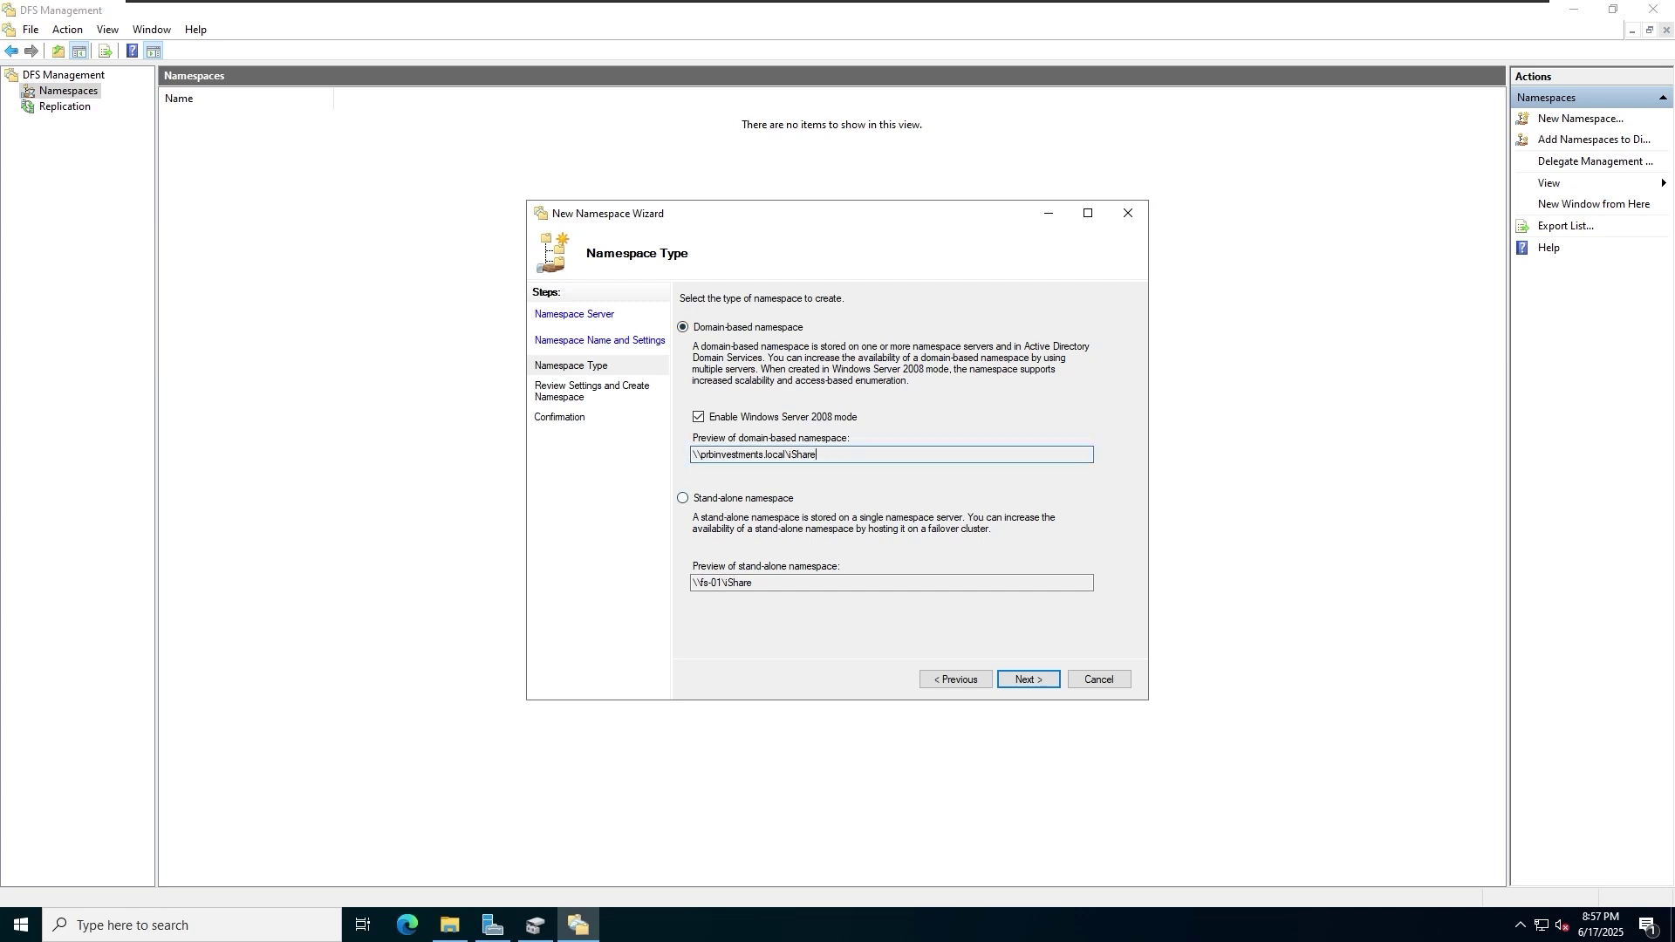
drag(864, 454, 694, 455)
click(1029, 679)
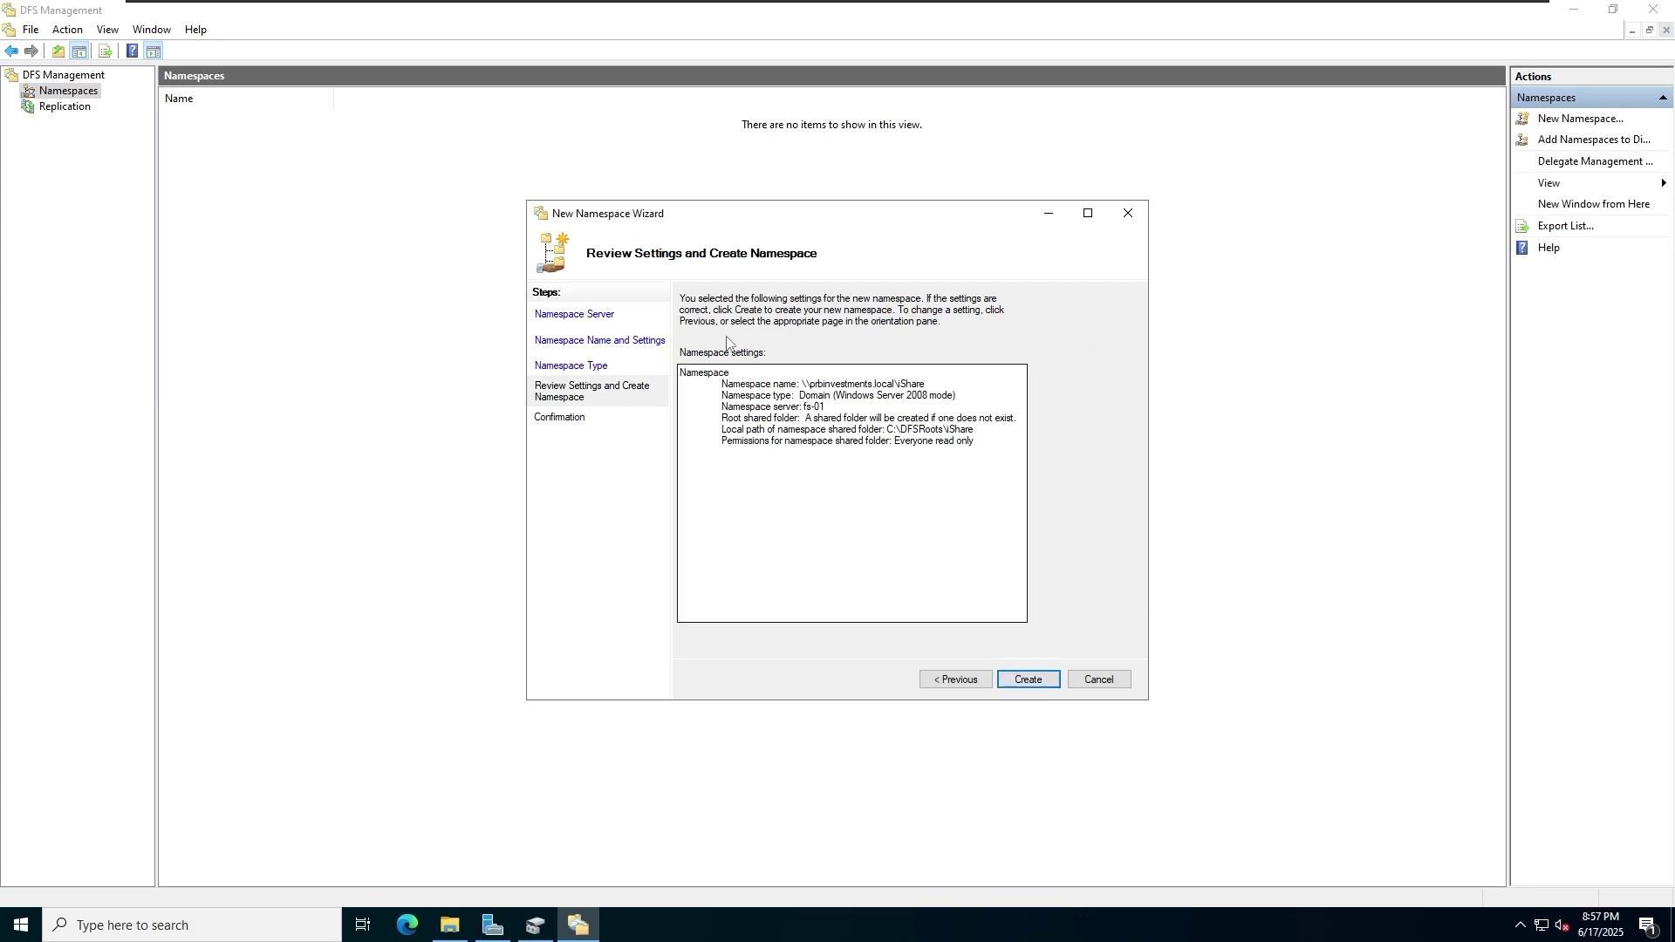
click(1030, 678)
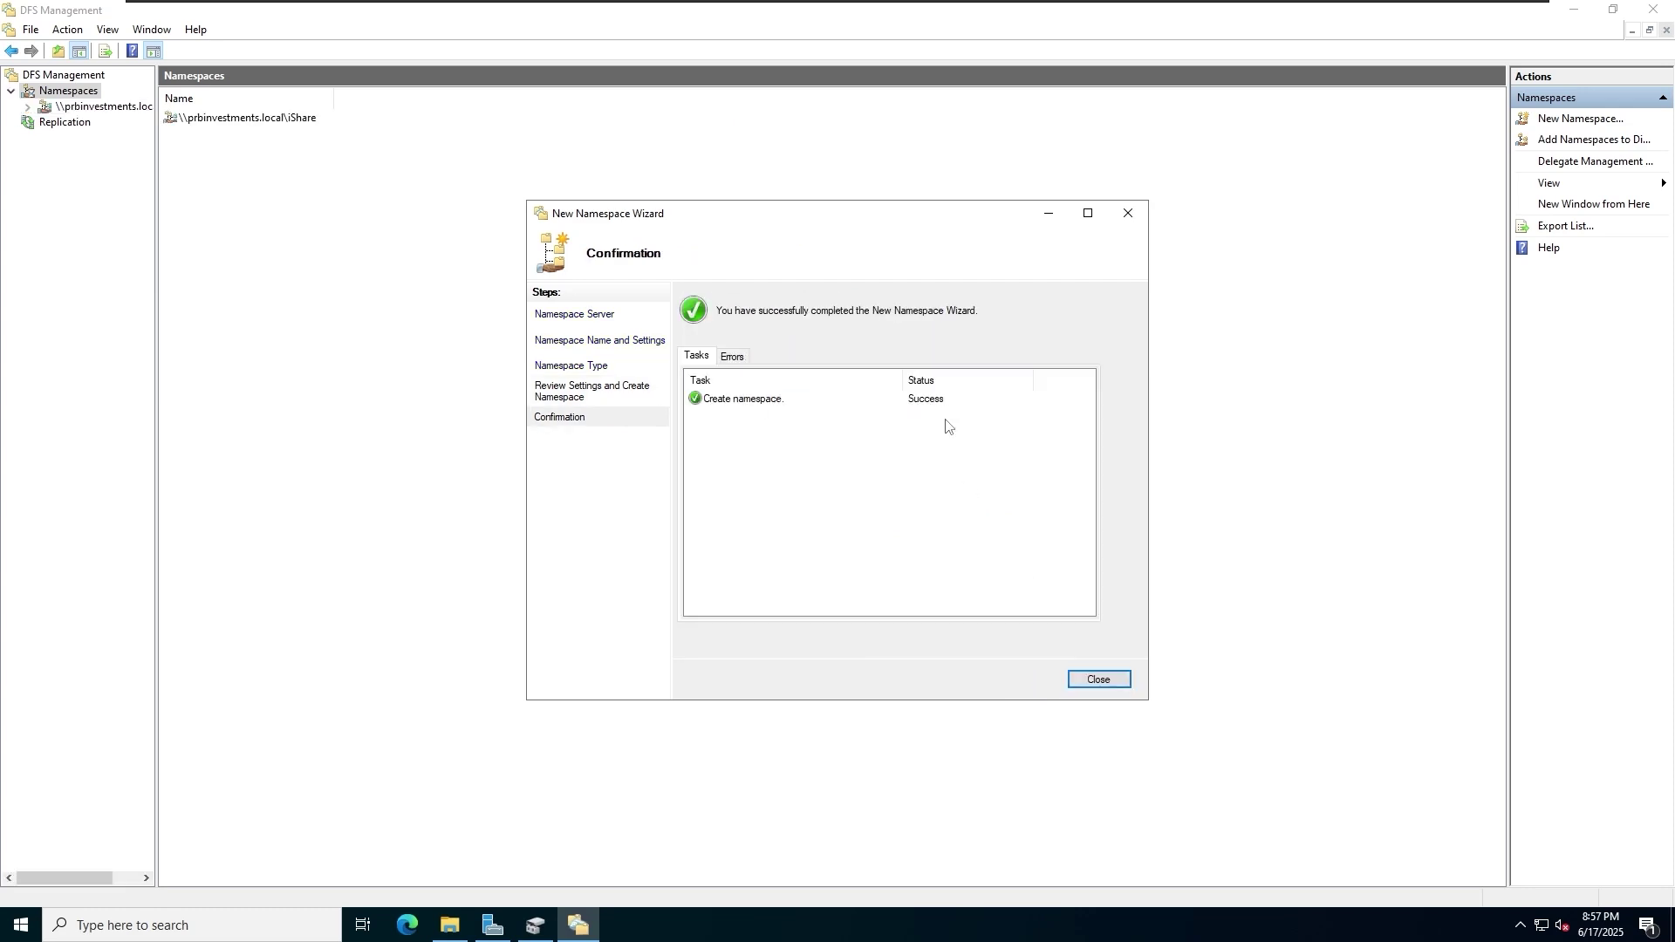
click(1099, 680)
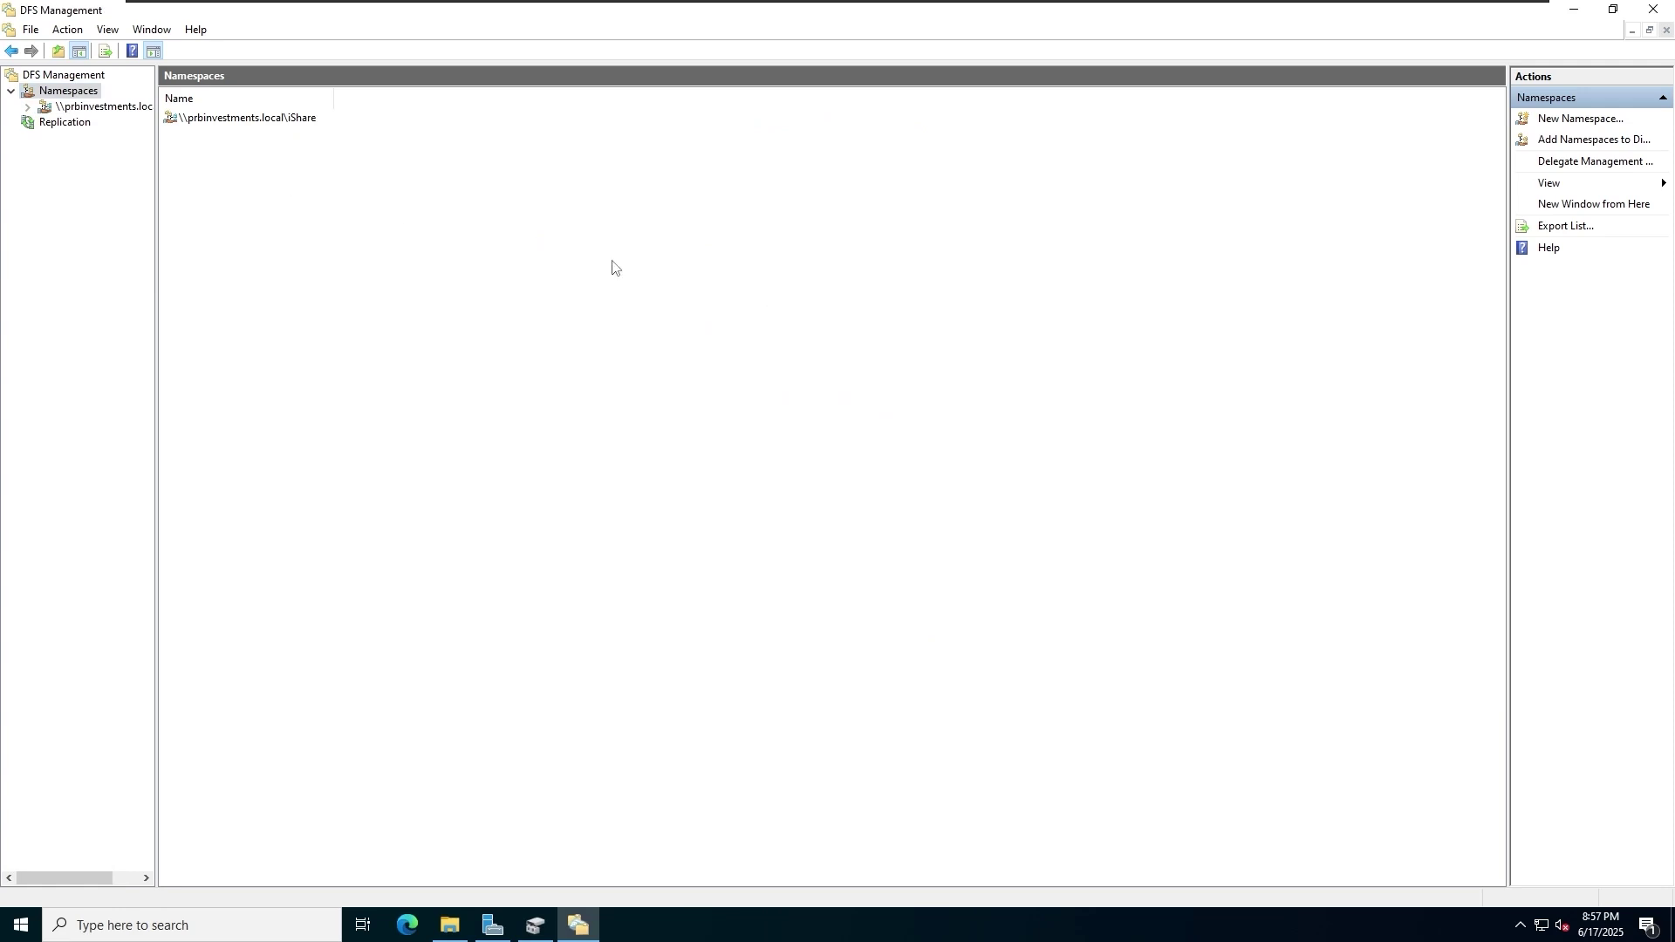
Review the iShare namespace's Namespace Servers, Delegation and Search tabs
double_click(279, 119)
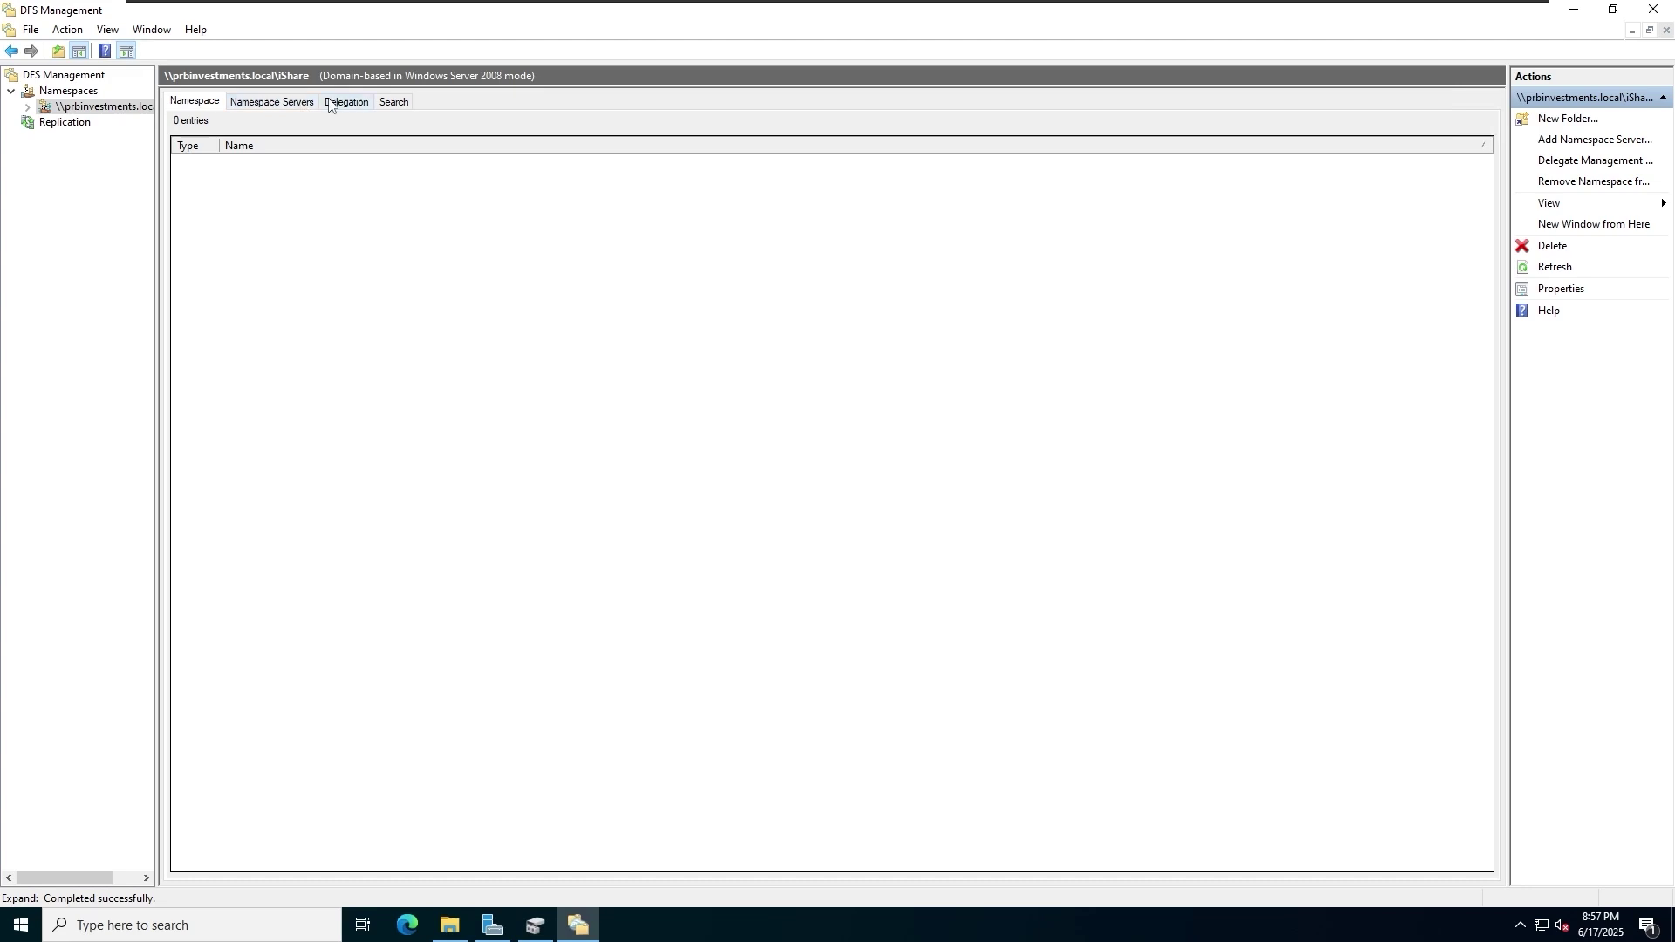
click(300, 103)
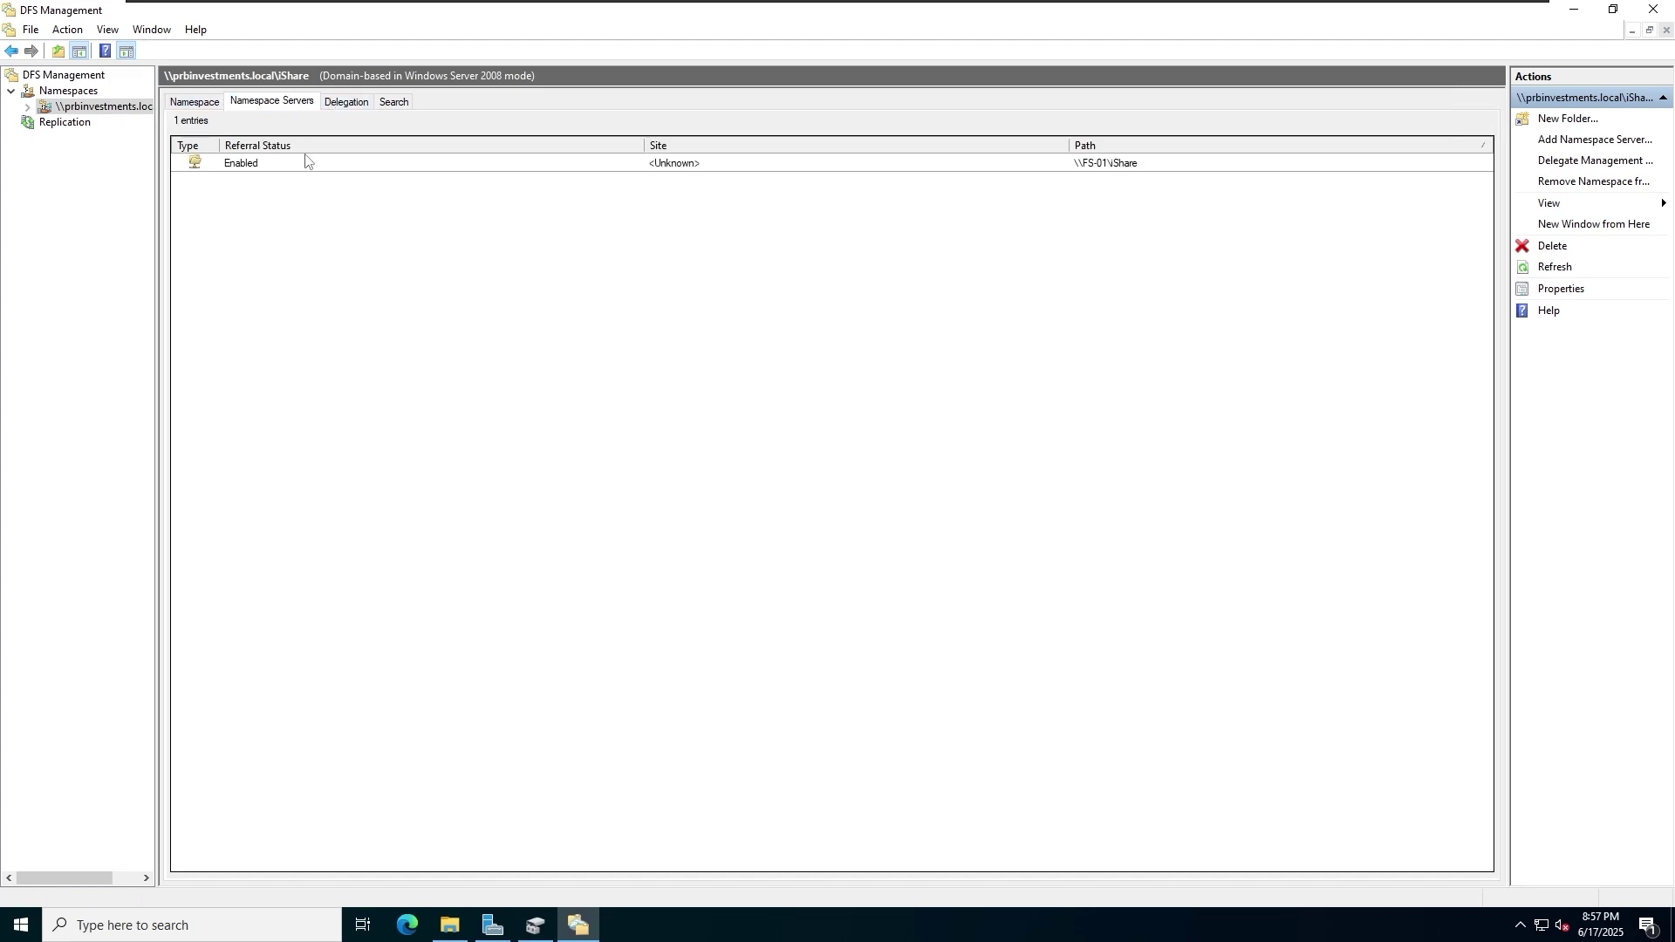
click(270, 164)
click(350, 102)
click(402, 107)
click(200, 102)
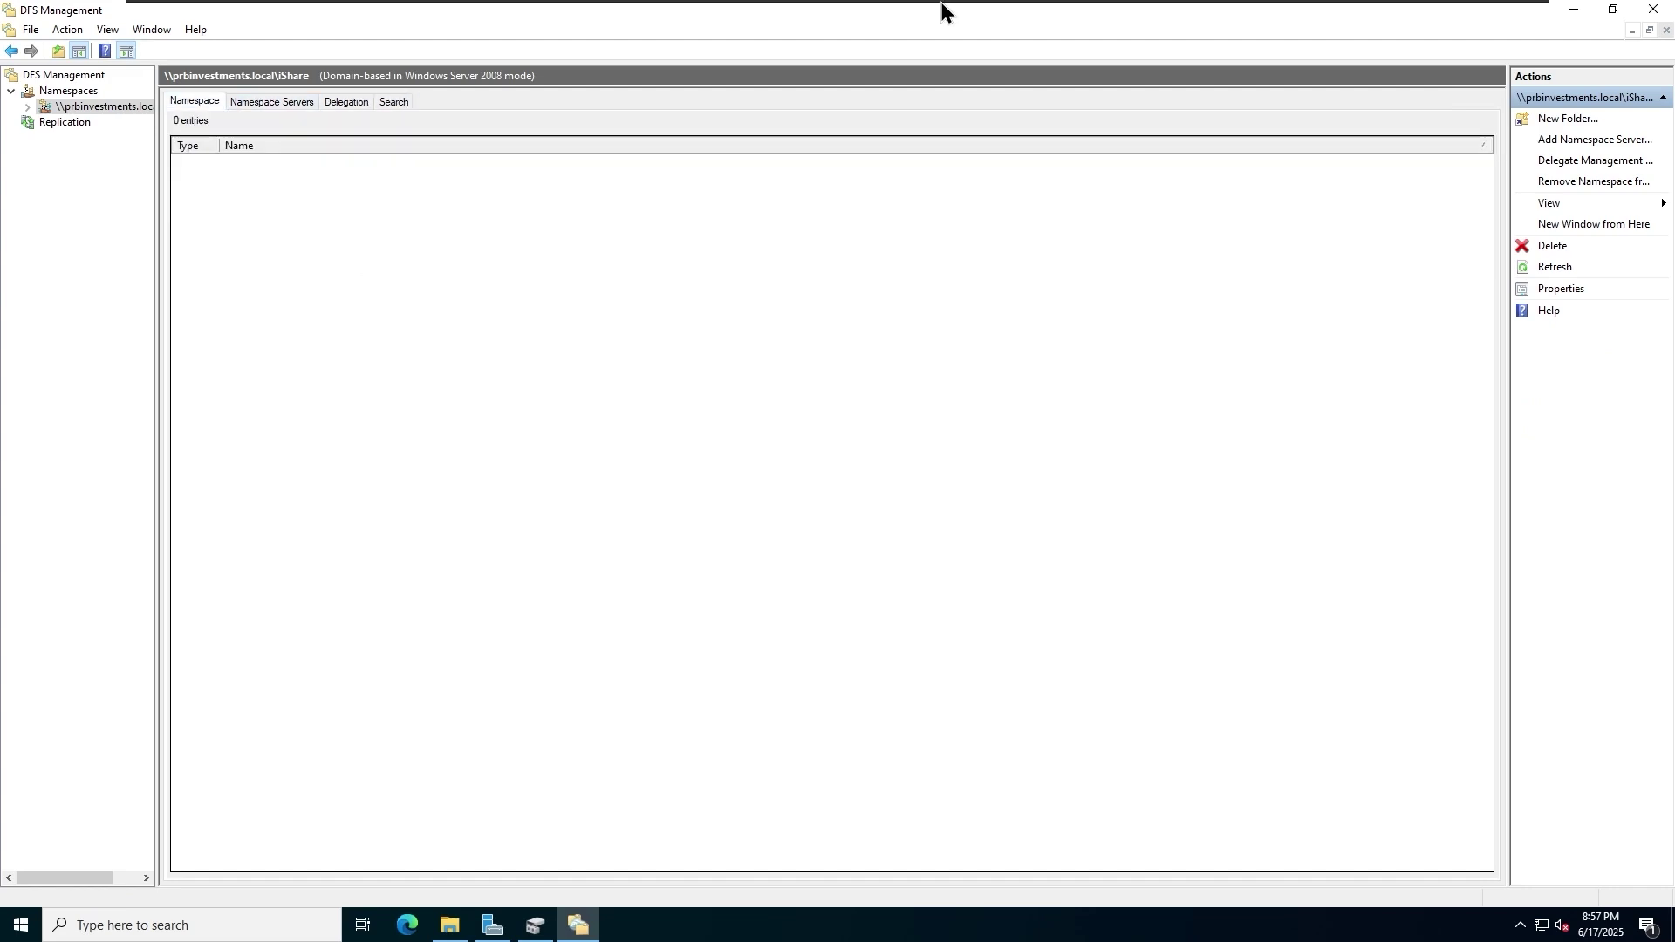
mouse_move(1021, 26)
click(1110, 11)
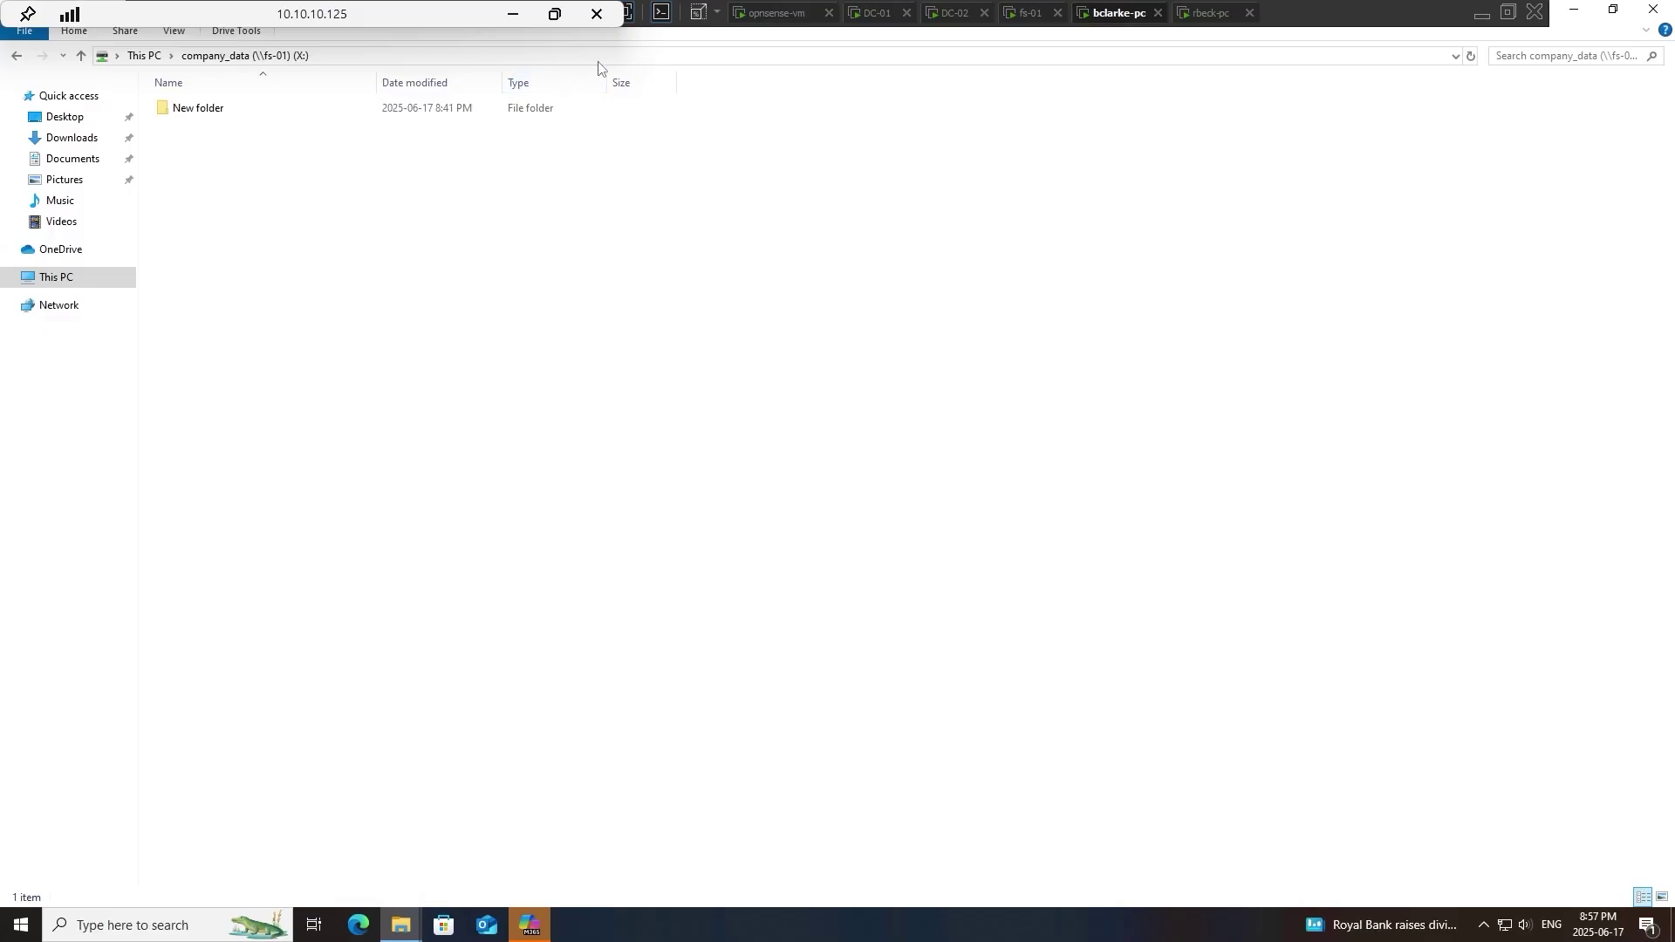
On the client, browse to \\prbinvestments.local\ishare in File Explorer
click(460, 58)
text(\prbinvestments)
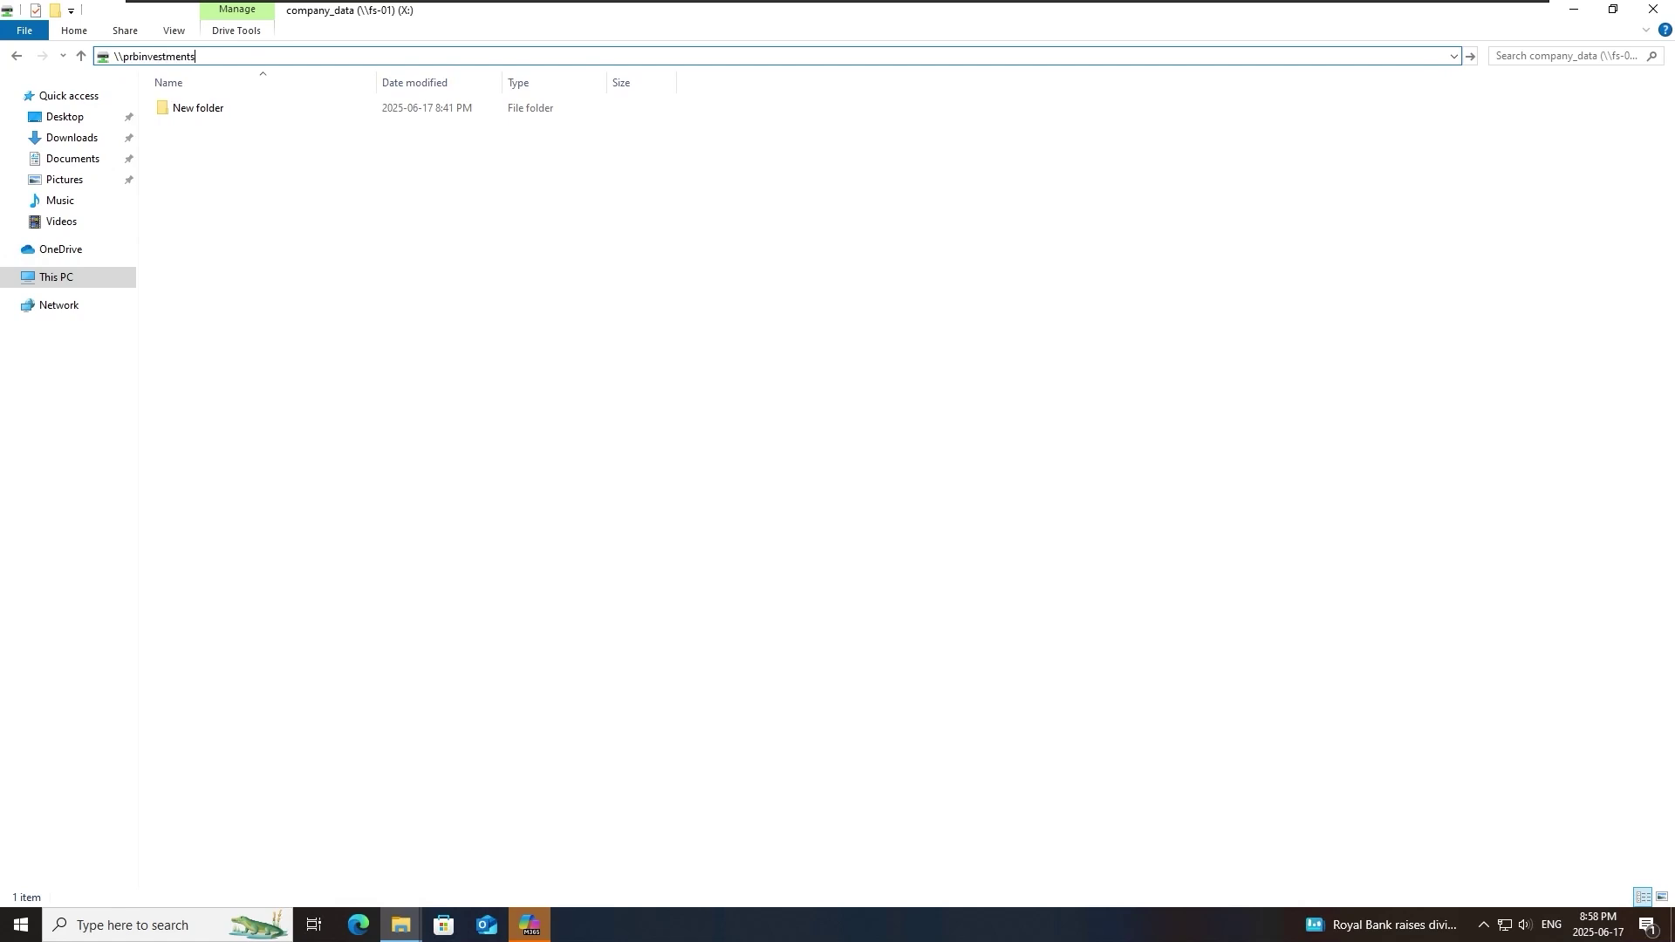
text(.local\)
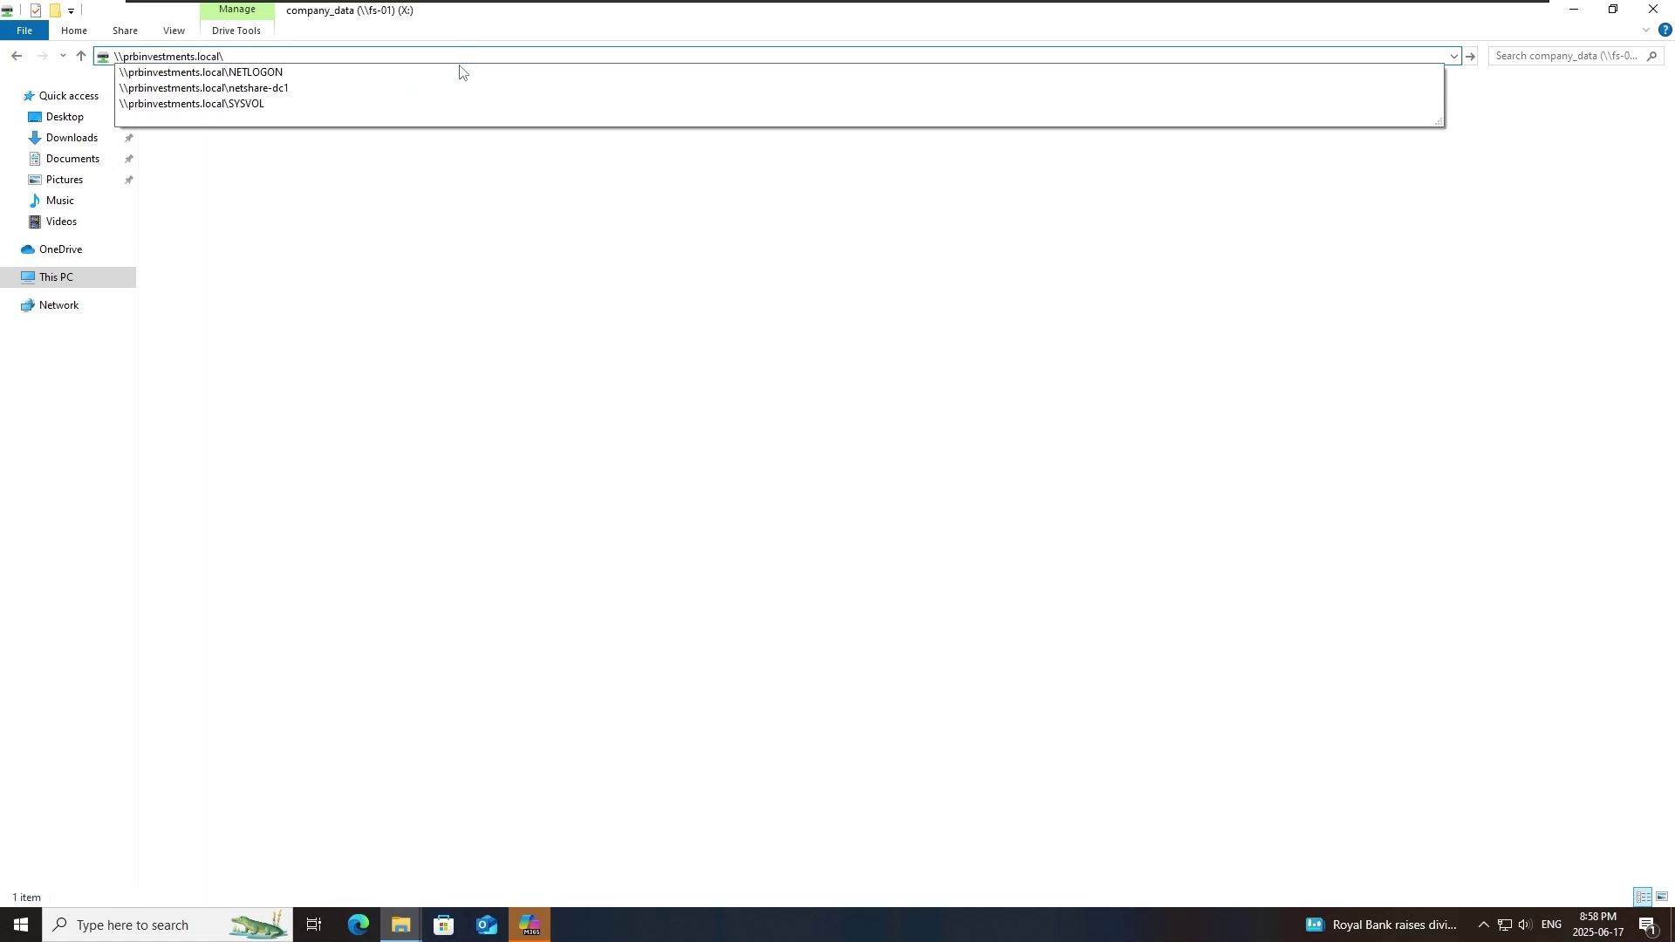
text(ishare)
key(Return)
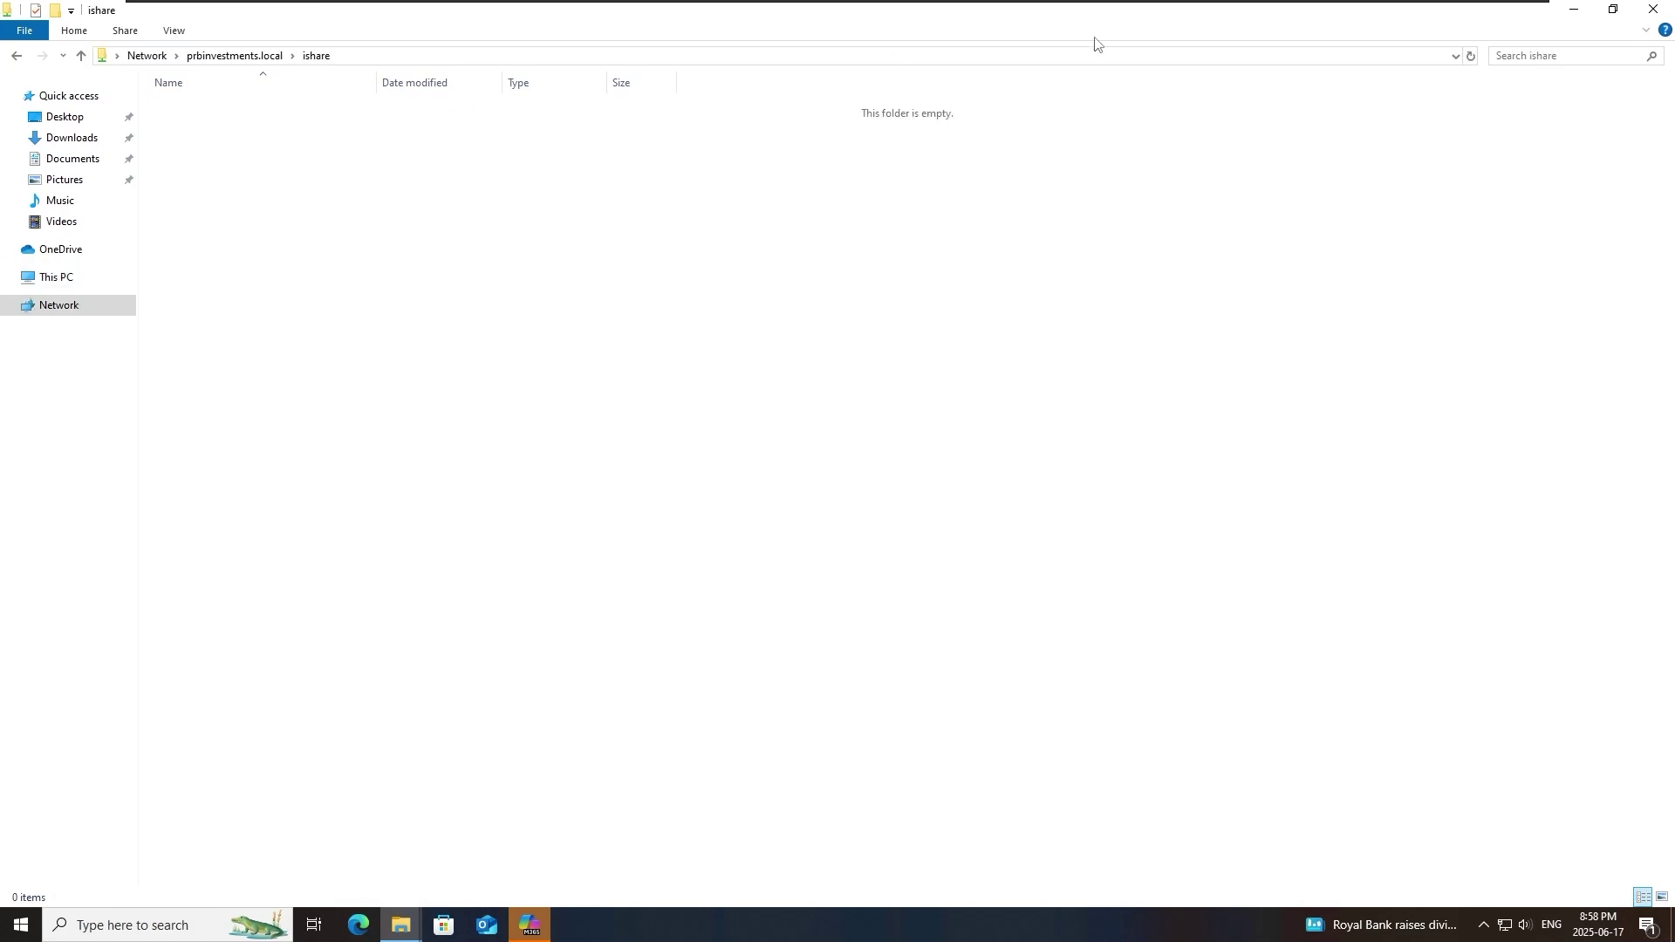
mouse_move(1141, 12)
On the file server, open the FS_Drive2 (E:) drive and return to DFS Management
click(1028, 12)
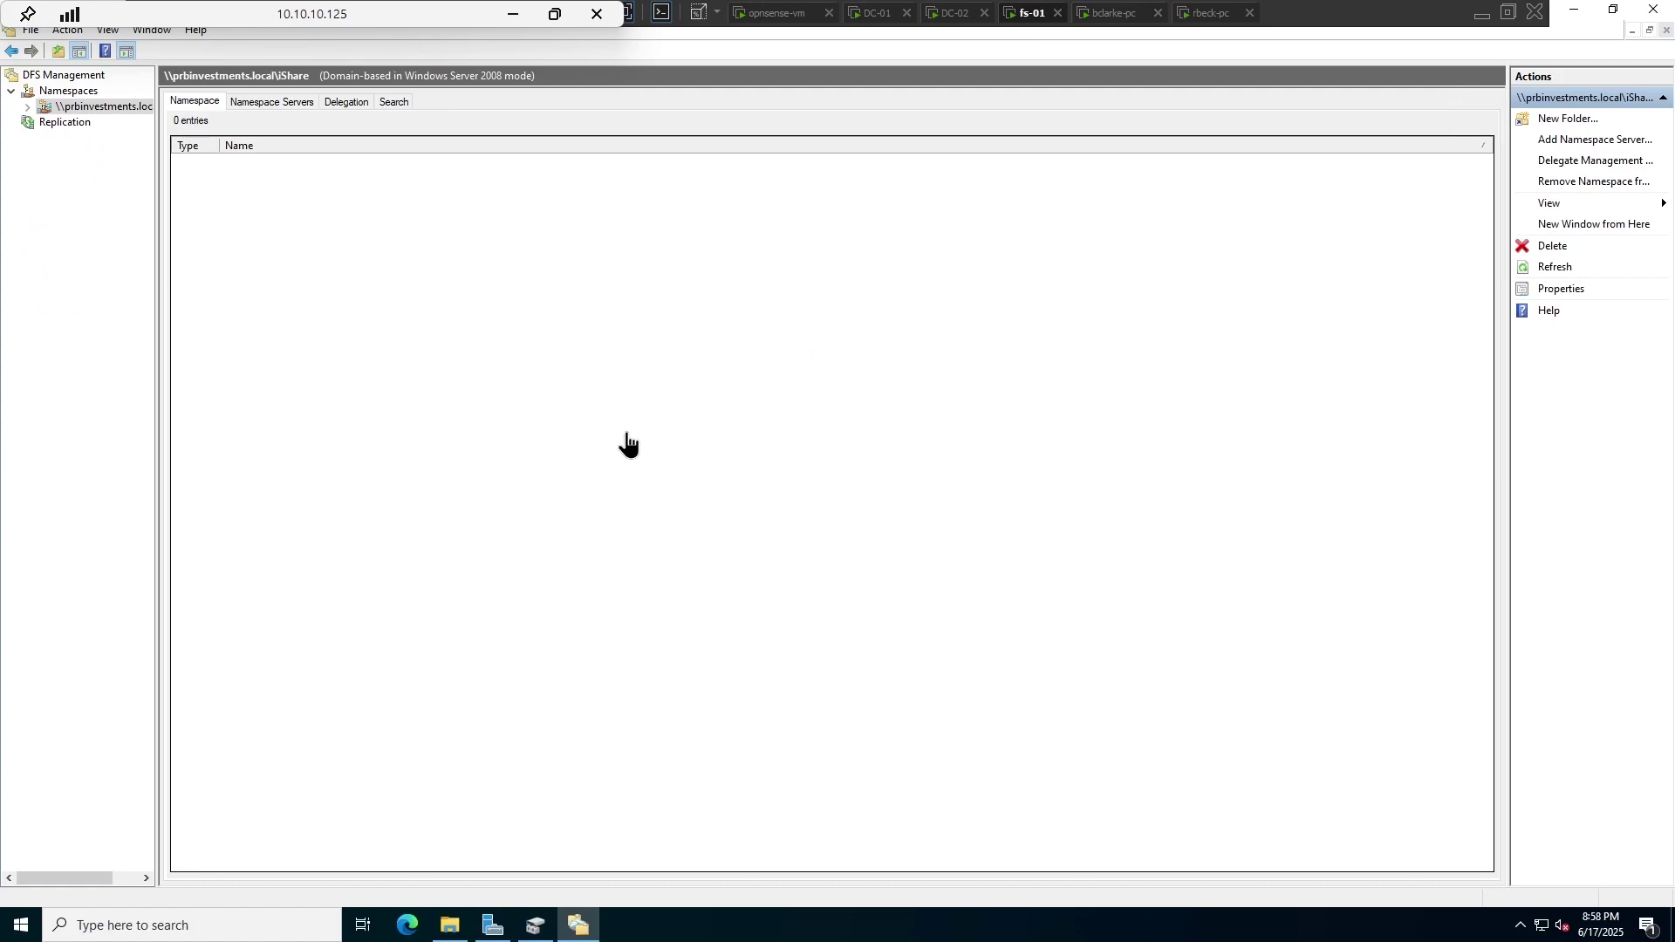
click(461, 926)
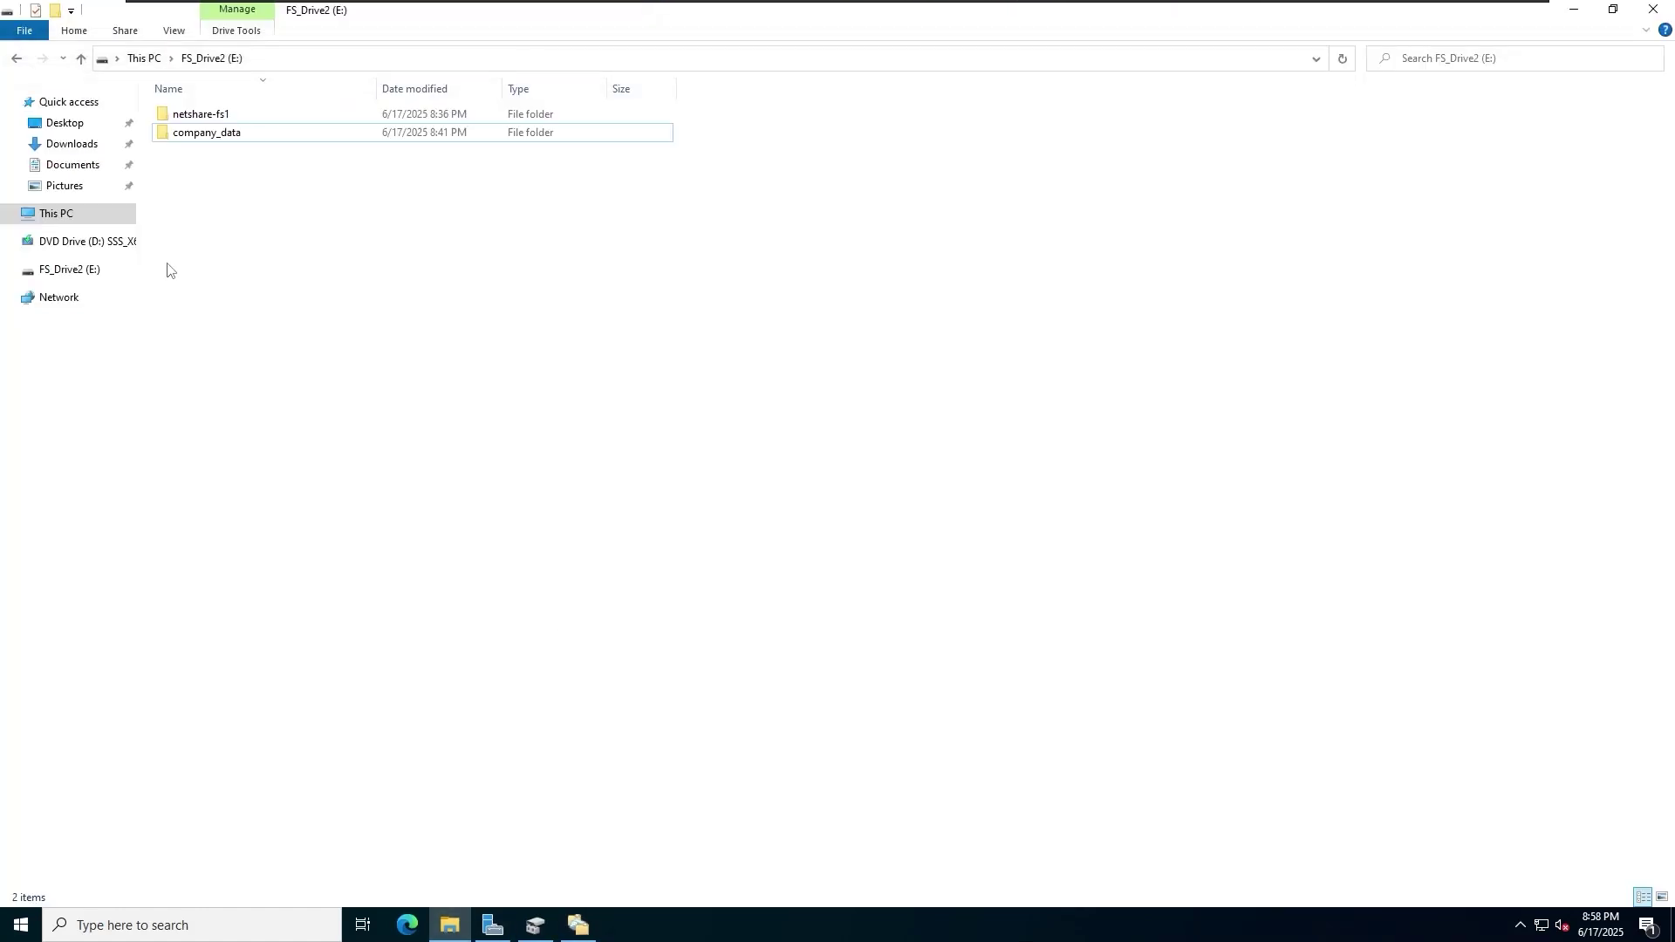
click(60, 212)
click(731, 273)
double_click(730, 273)
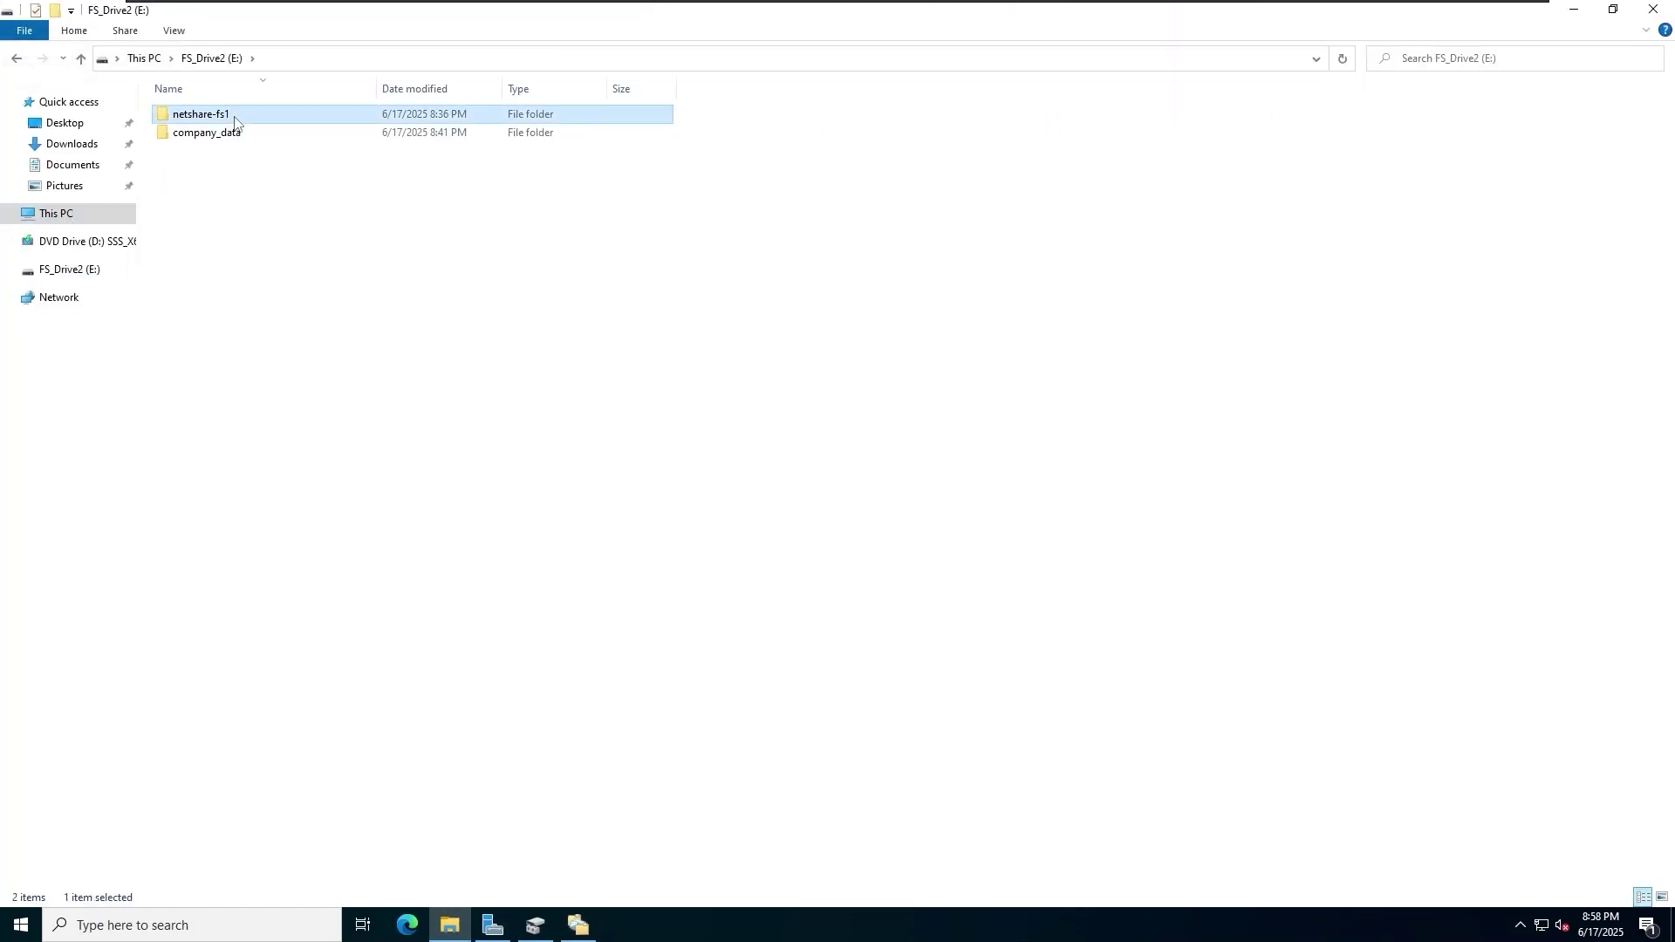
mouse_move(262, 4)
click(578, 925)
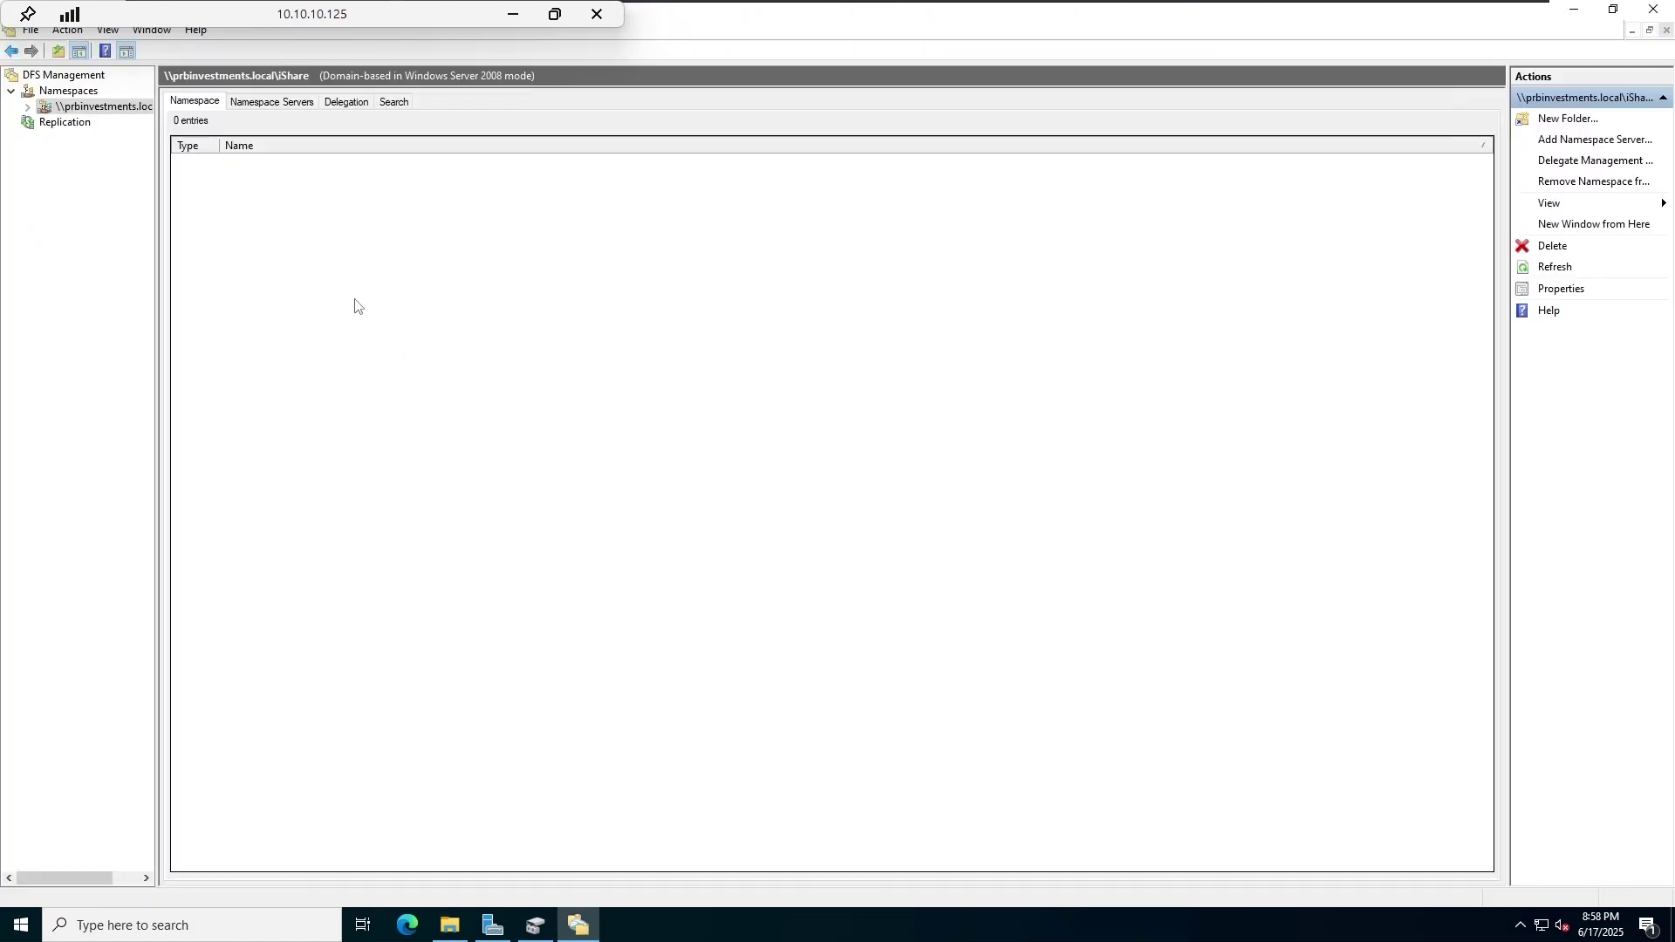
Start a new iShare namespace folder named NetShare-FS1
right_click(126, 114)
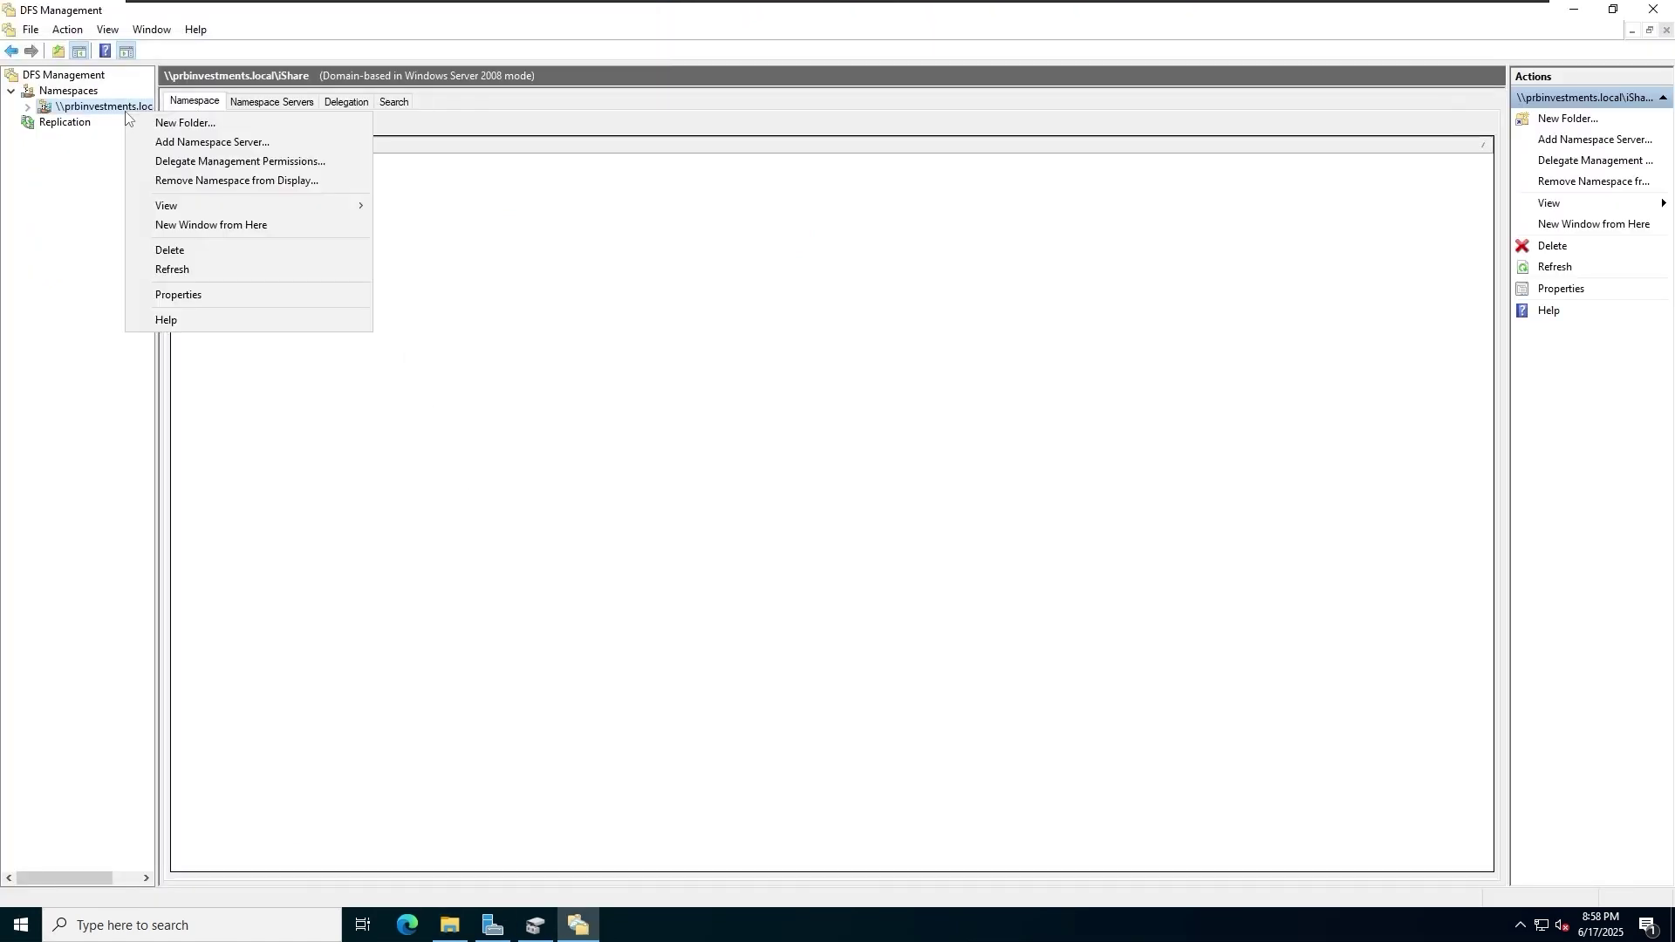
click(181, 122)
text(NetShare)
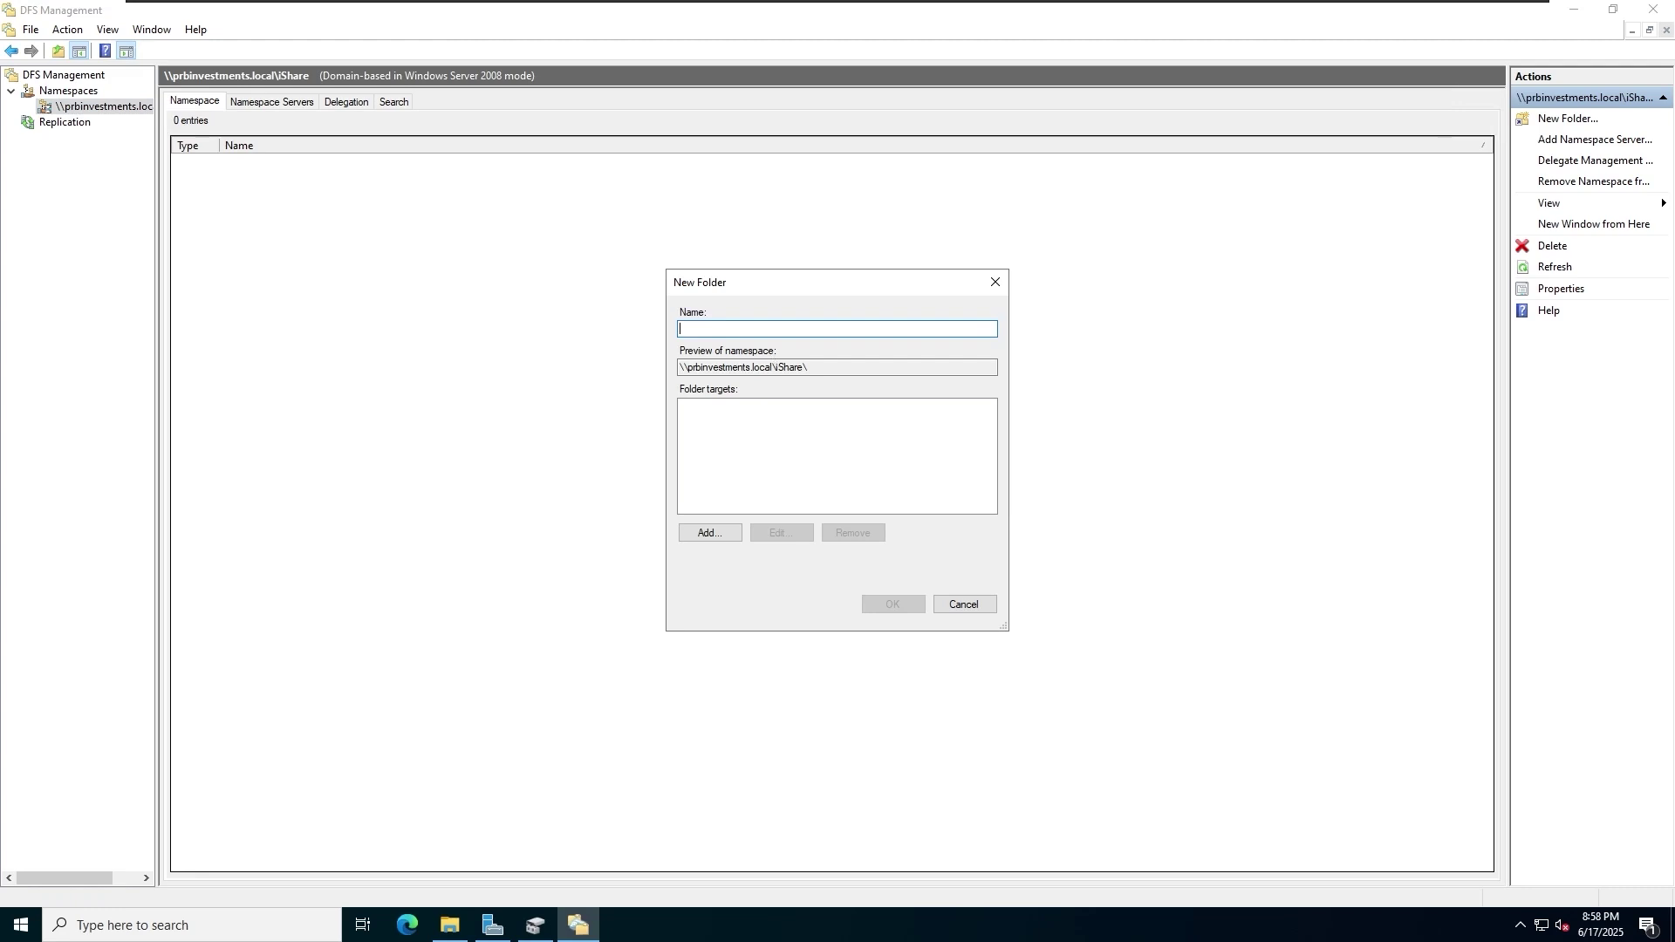
text(-DS)
key(BackSpace)
key(BackSpace)
text(FS)
Target the folder at \\FS-01\netshare-fs1, create it, and view its folder targets
click(710, 534)
click(951, 457)
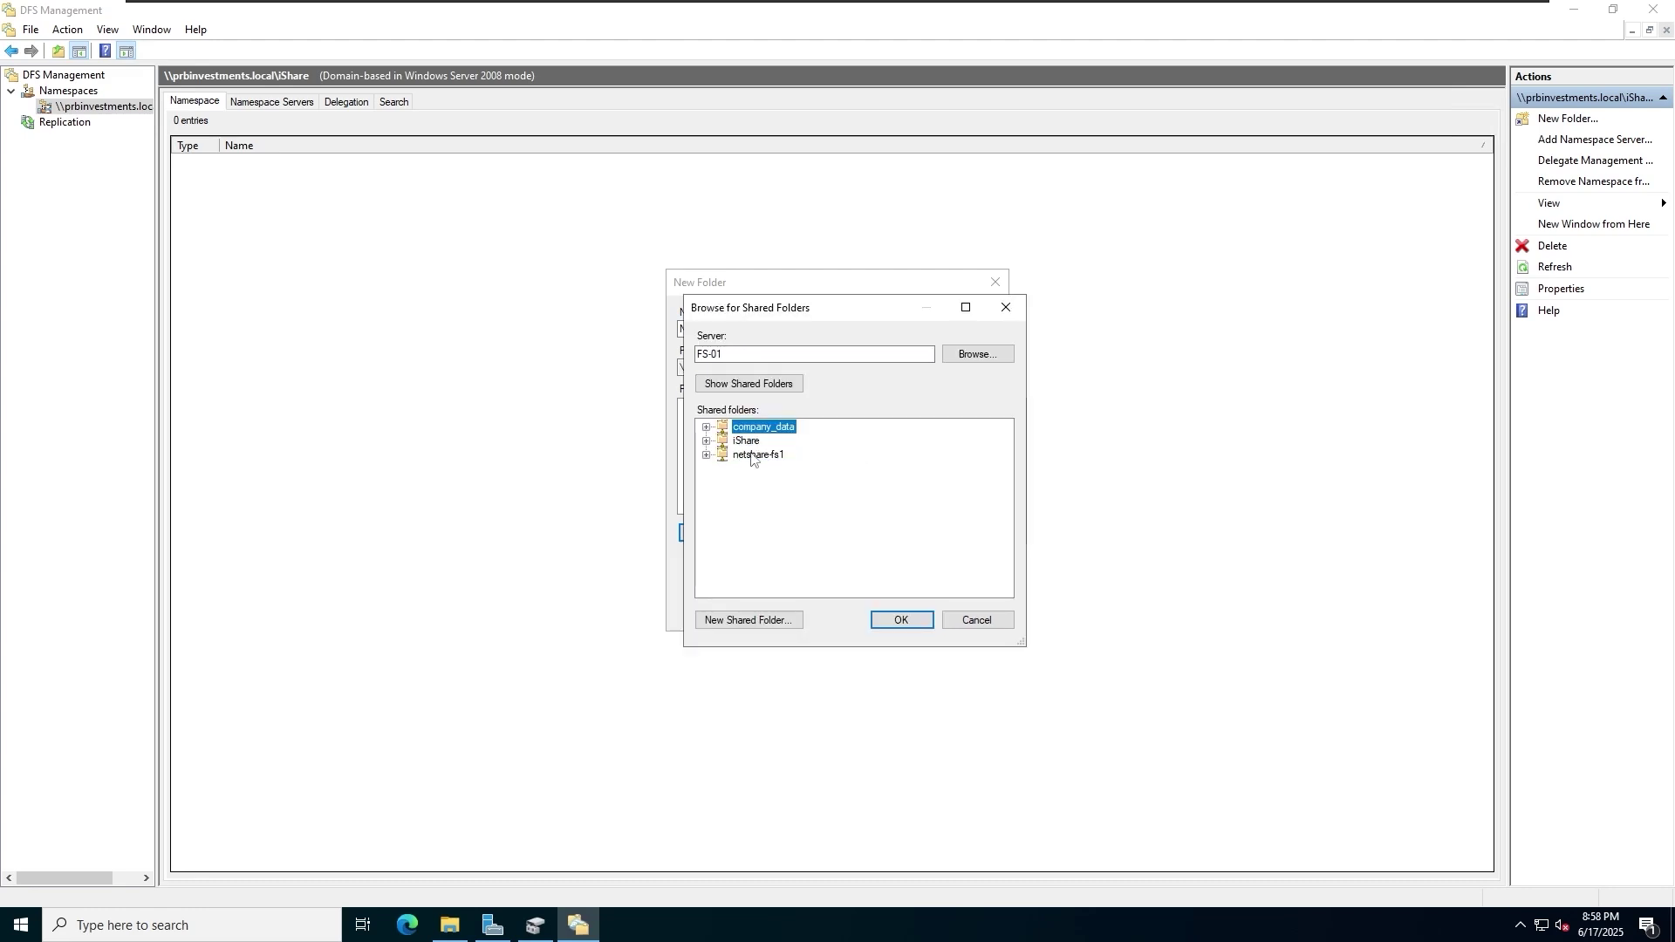
click(706, 455)
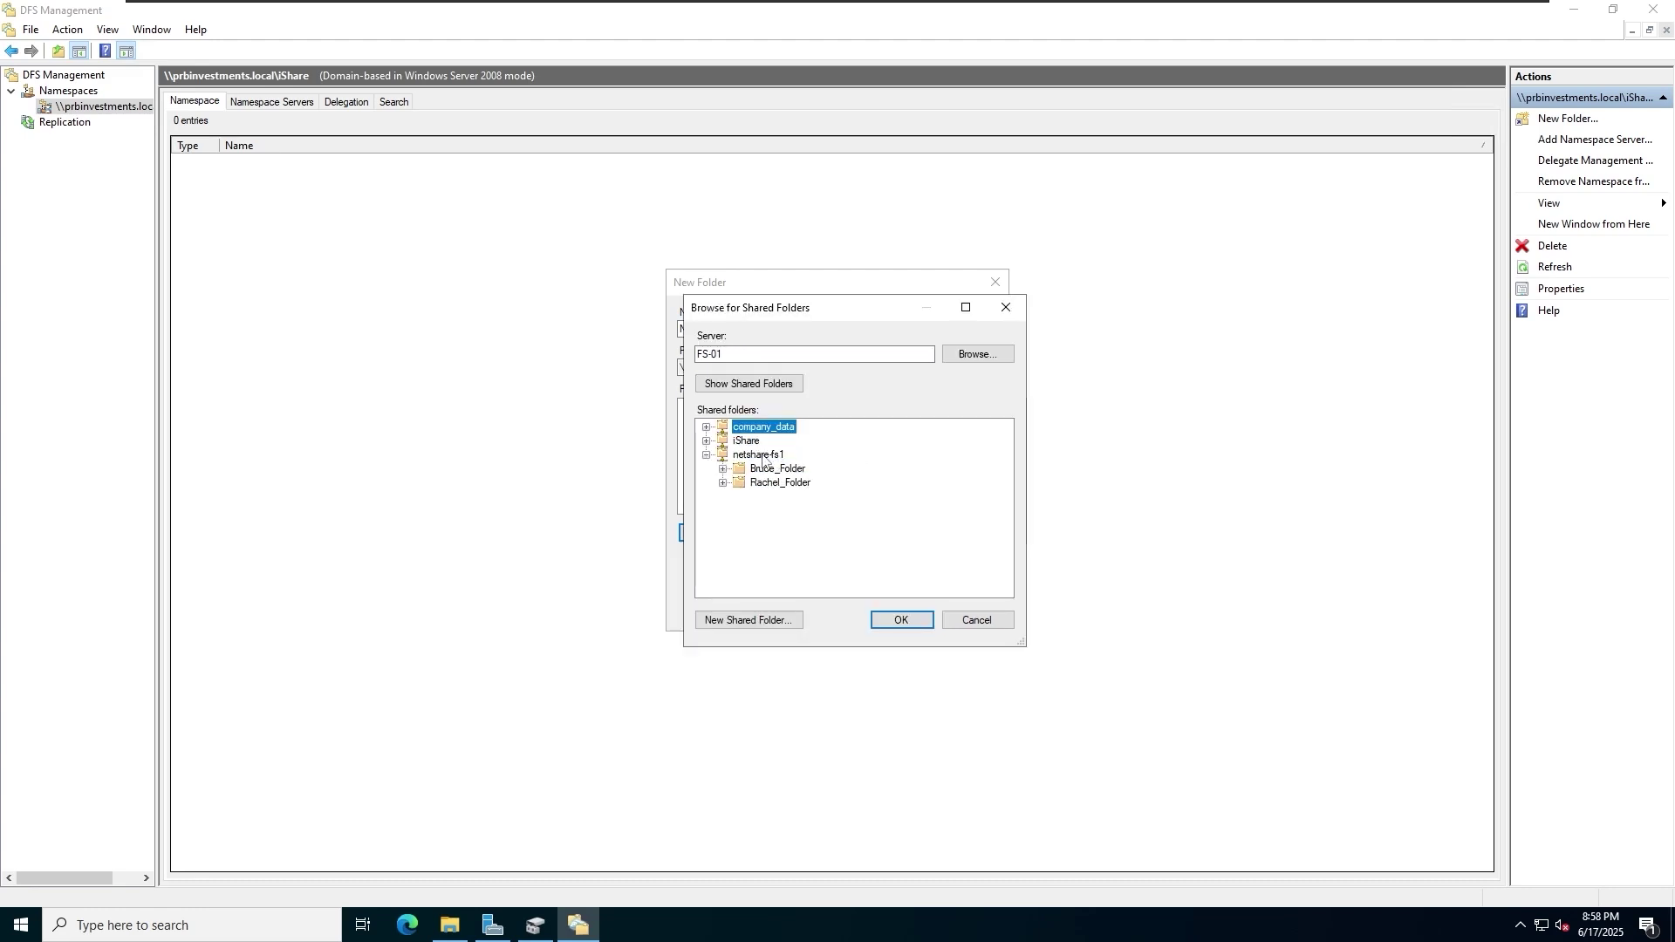
click(763, 454)
click(904, 621)
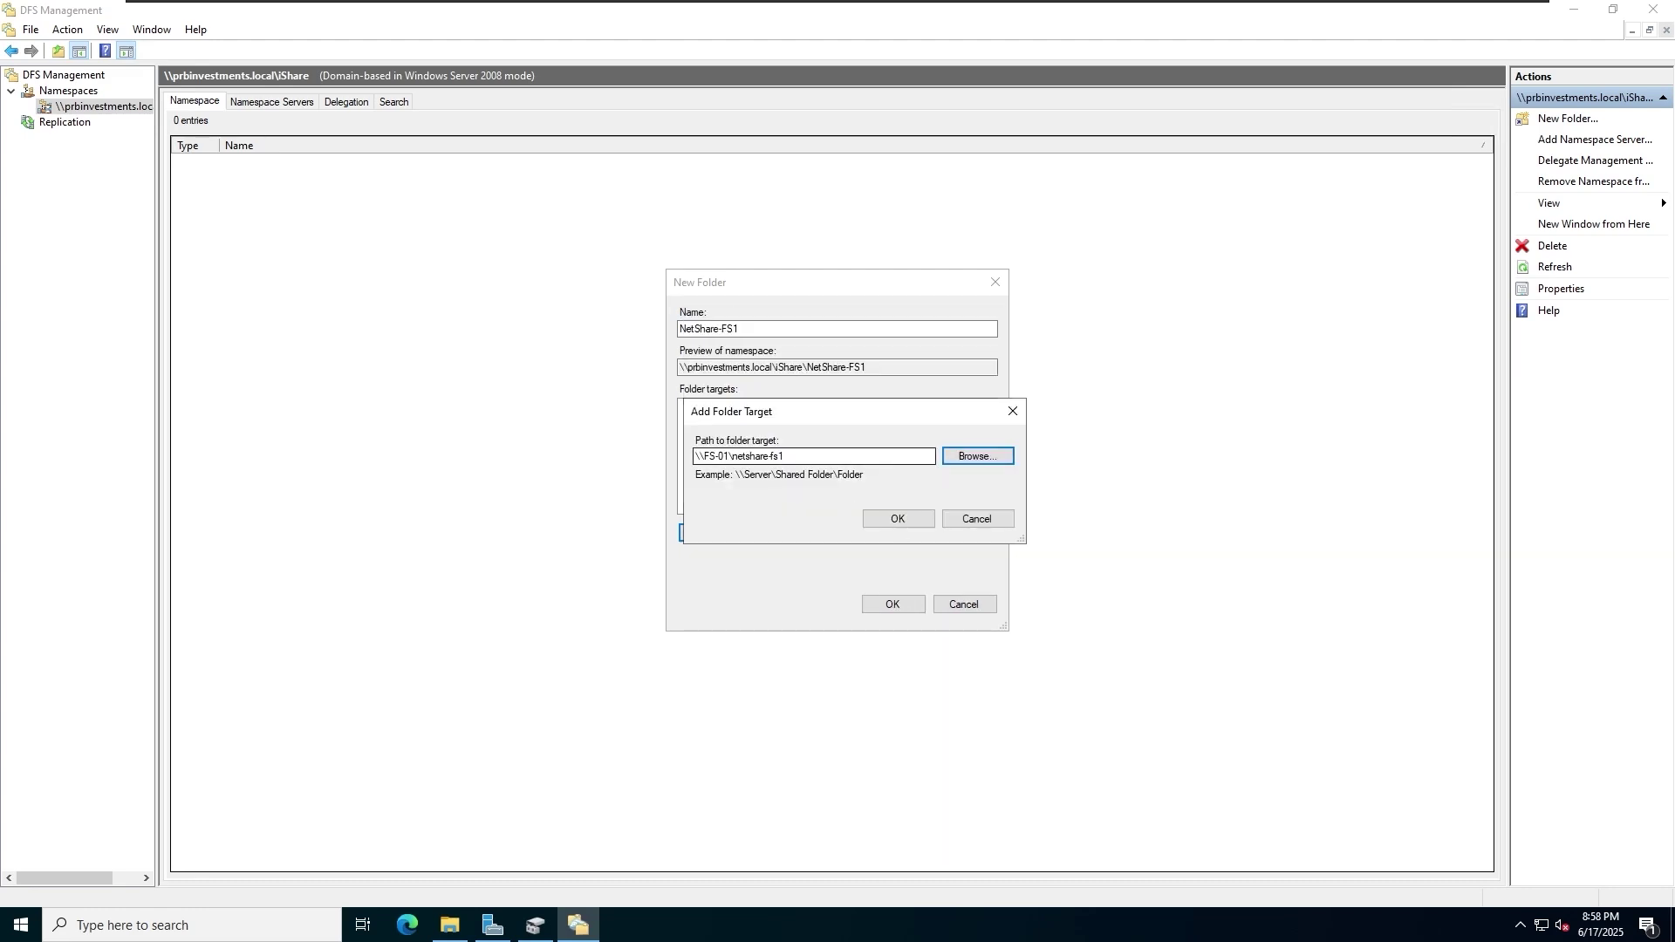
click(897, 519)
click(889, 598)
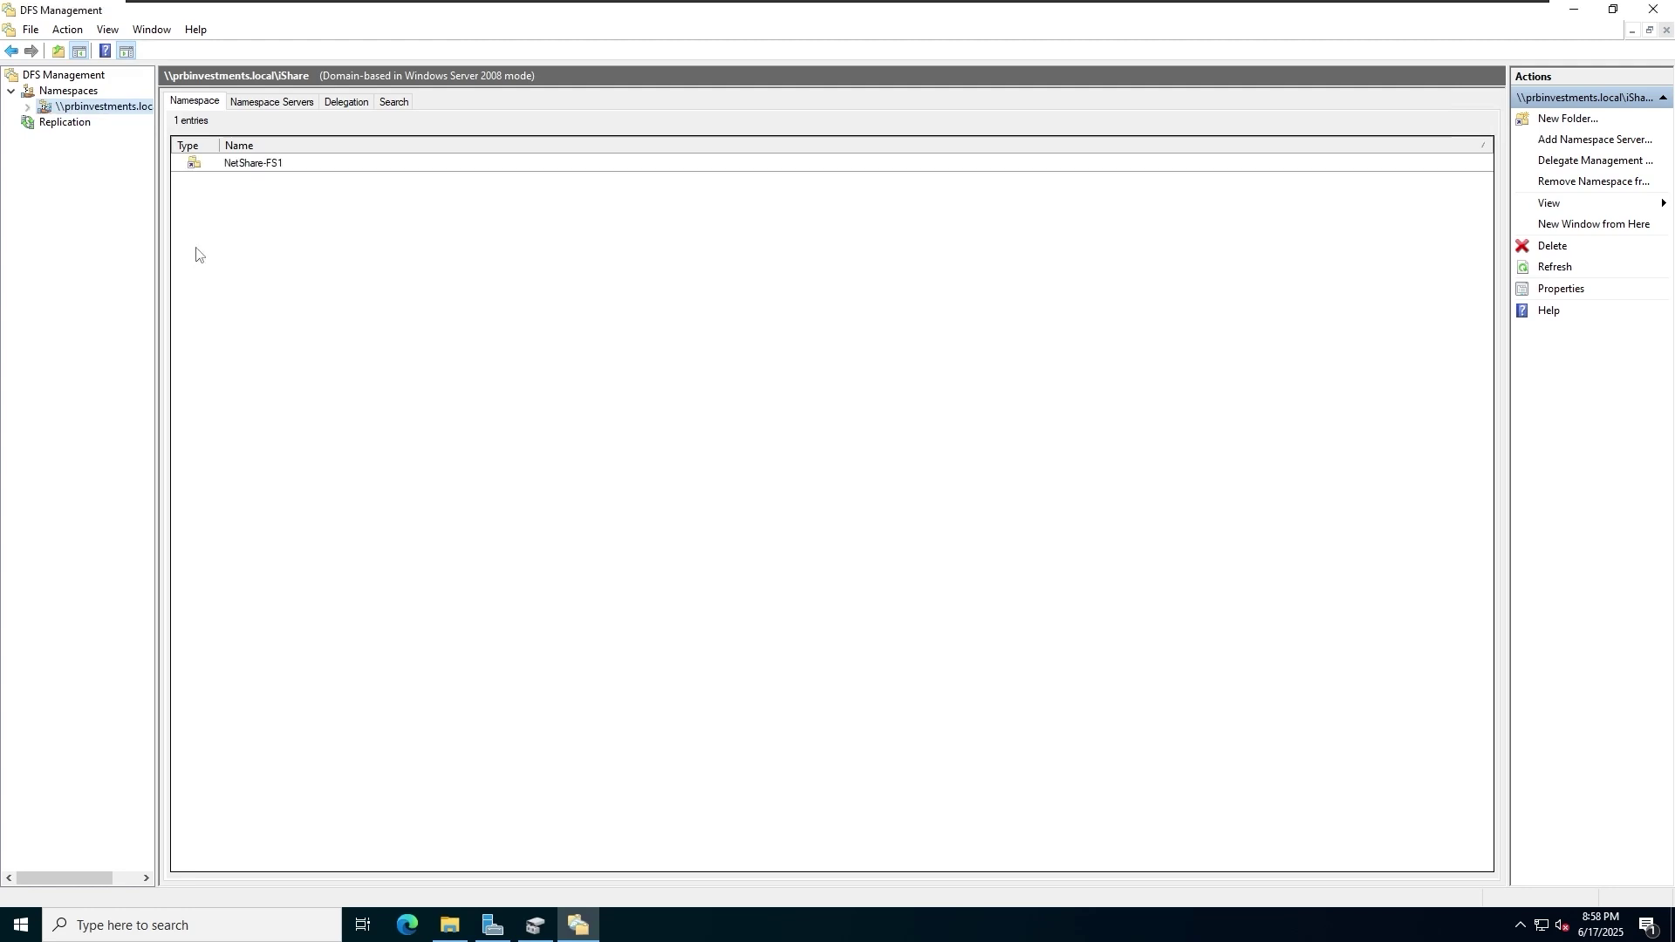
click(28, 108)
click(112, 125)
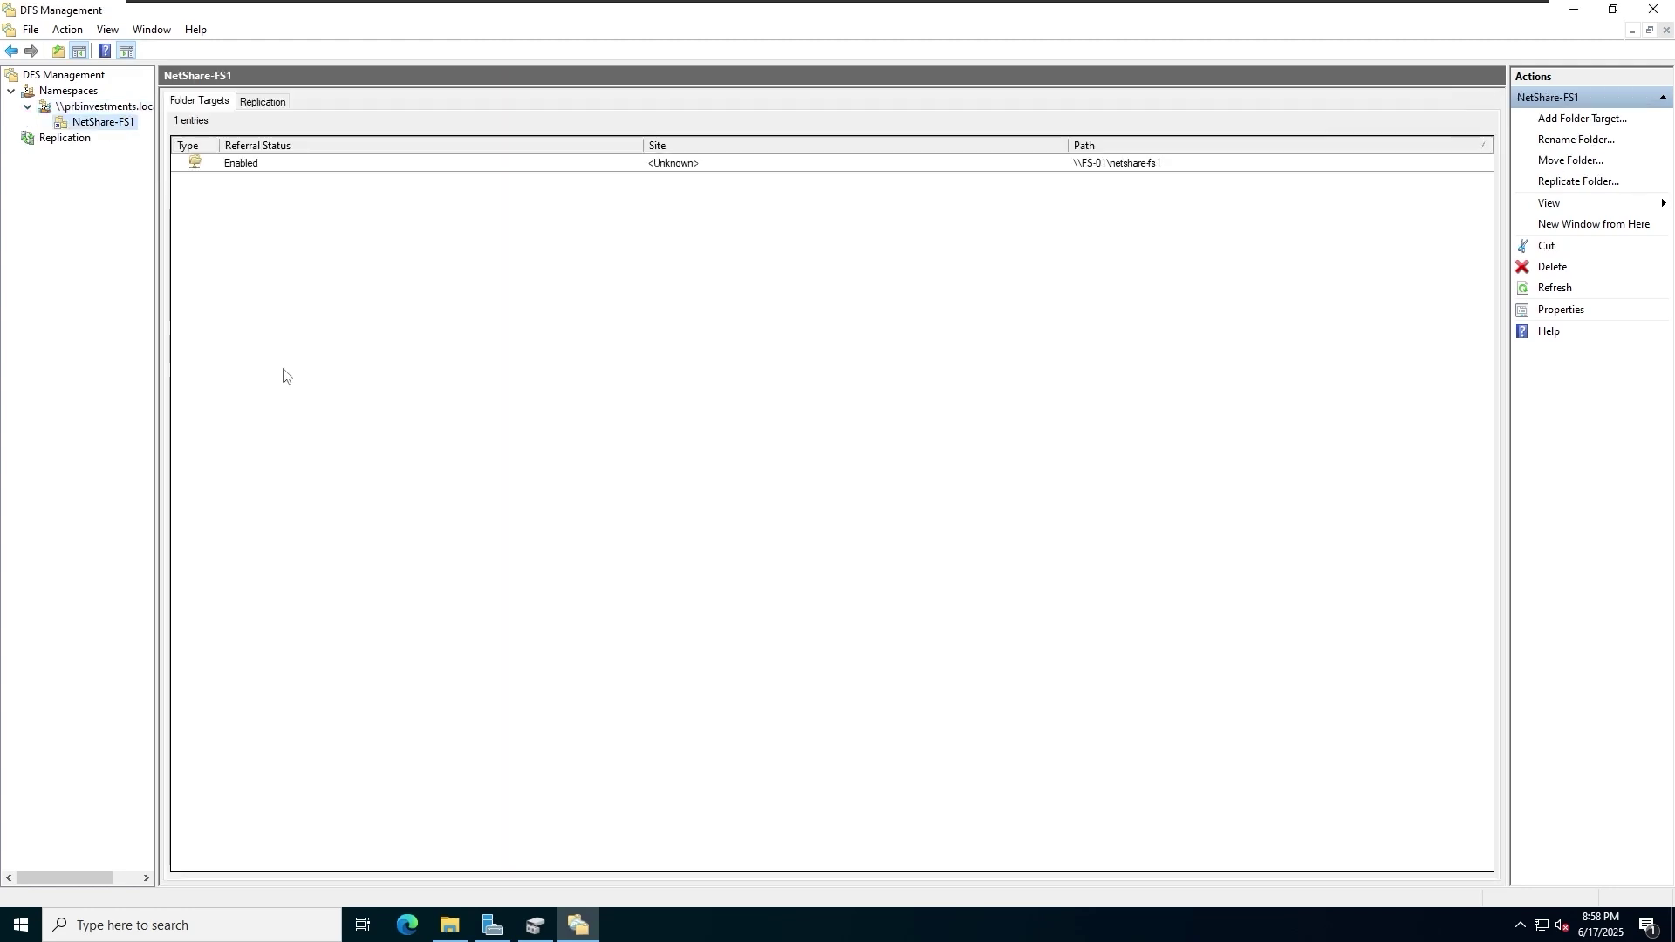
On the client, open NetShare-FS1 via the namespace and test access to both user folders
mouse_move(916, 11)
click(1120, 13)
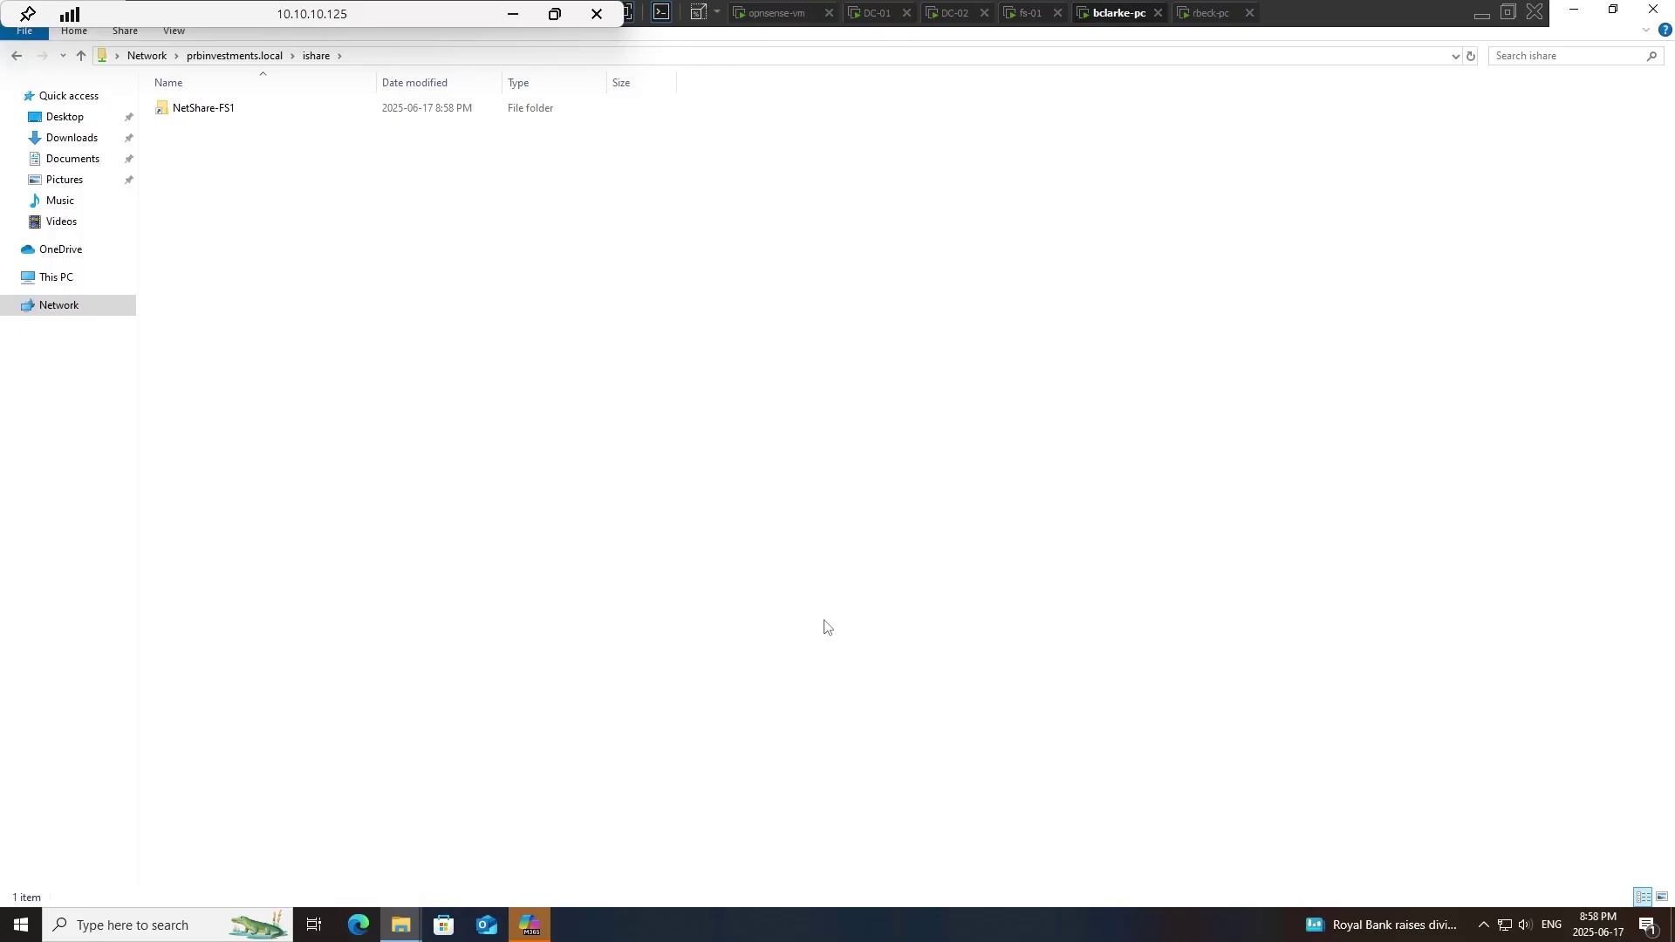
double_click(231, 113)
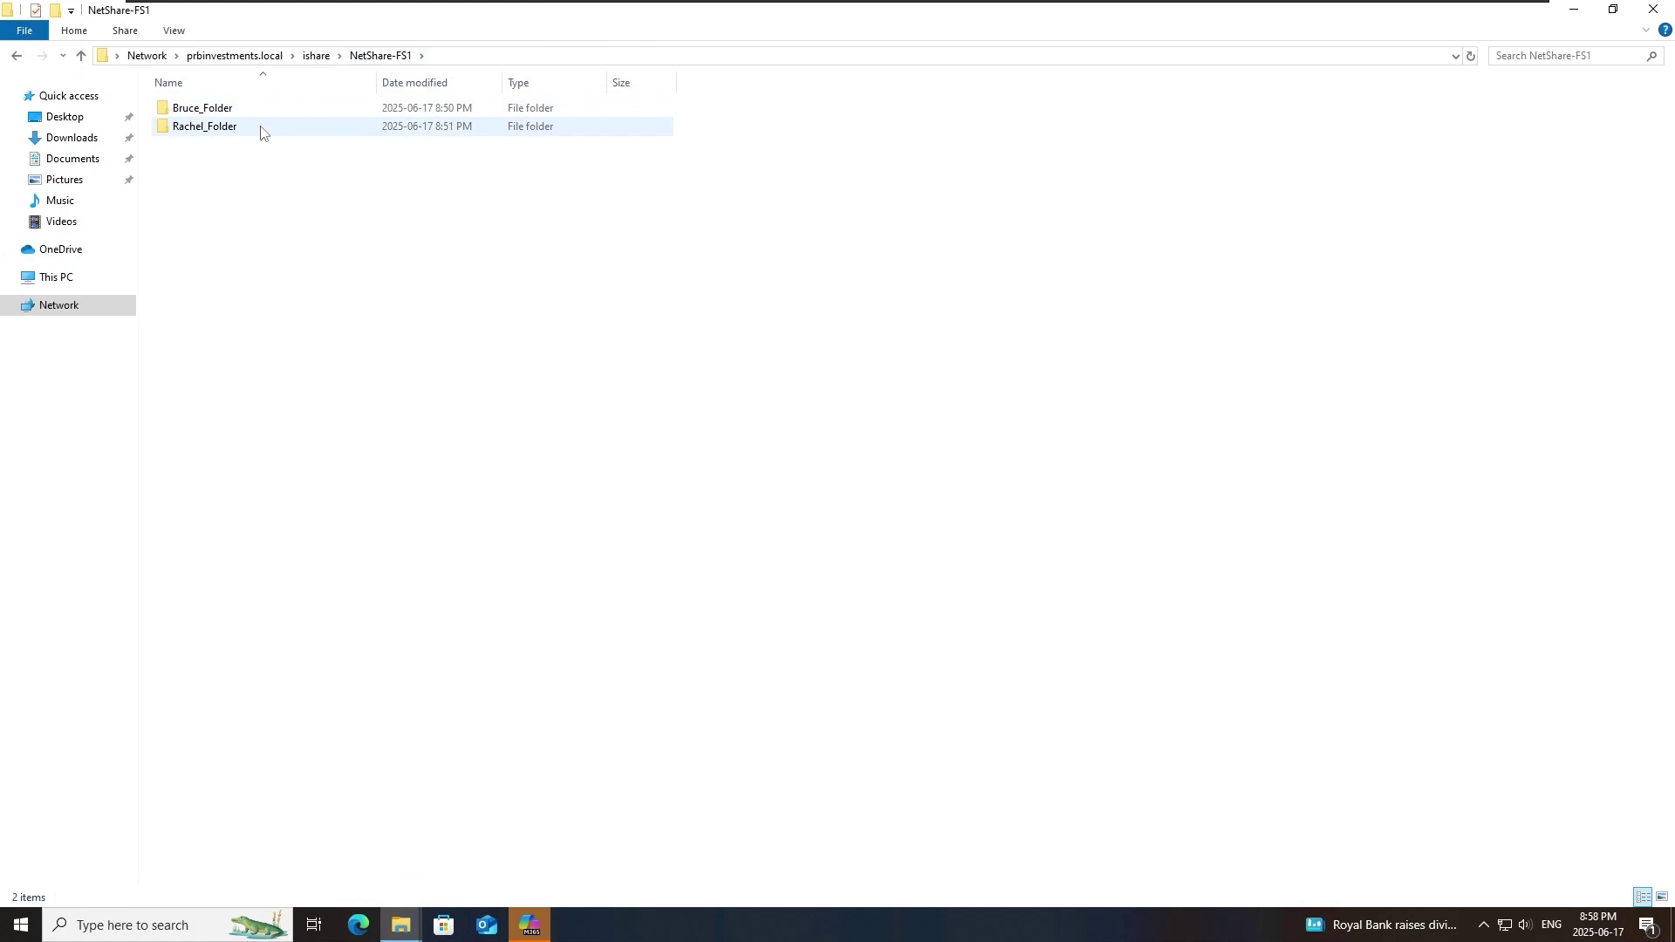
double_click(250, 113)
click(381, 56)
double_click(270, 129)
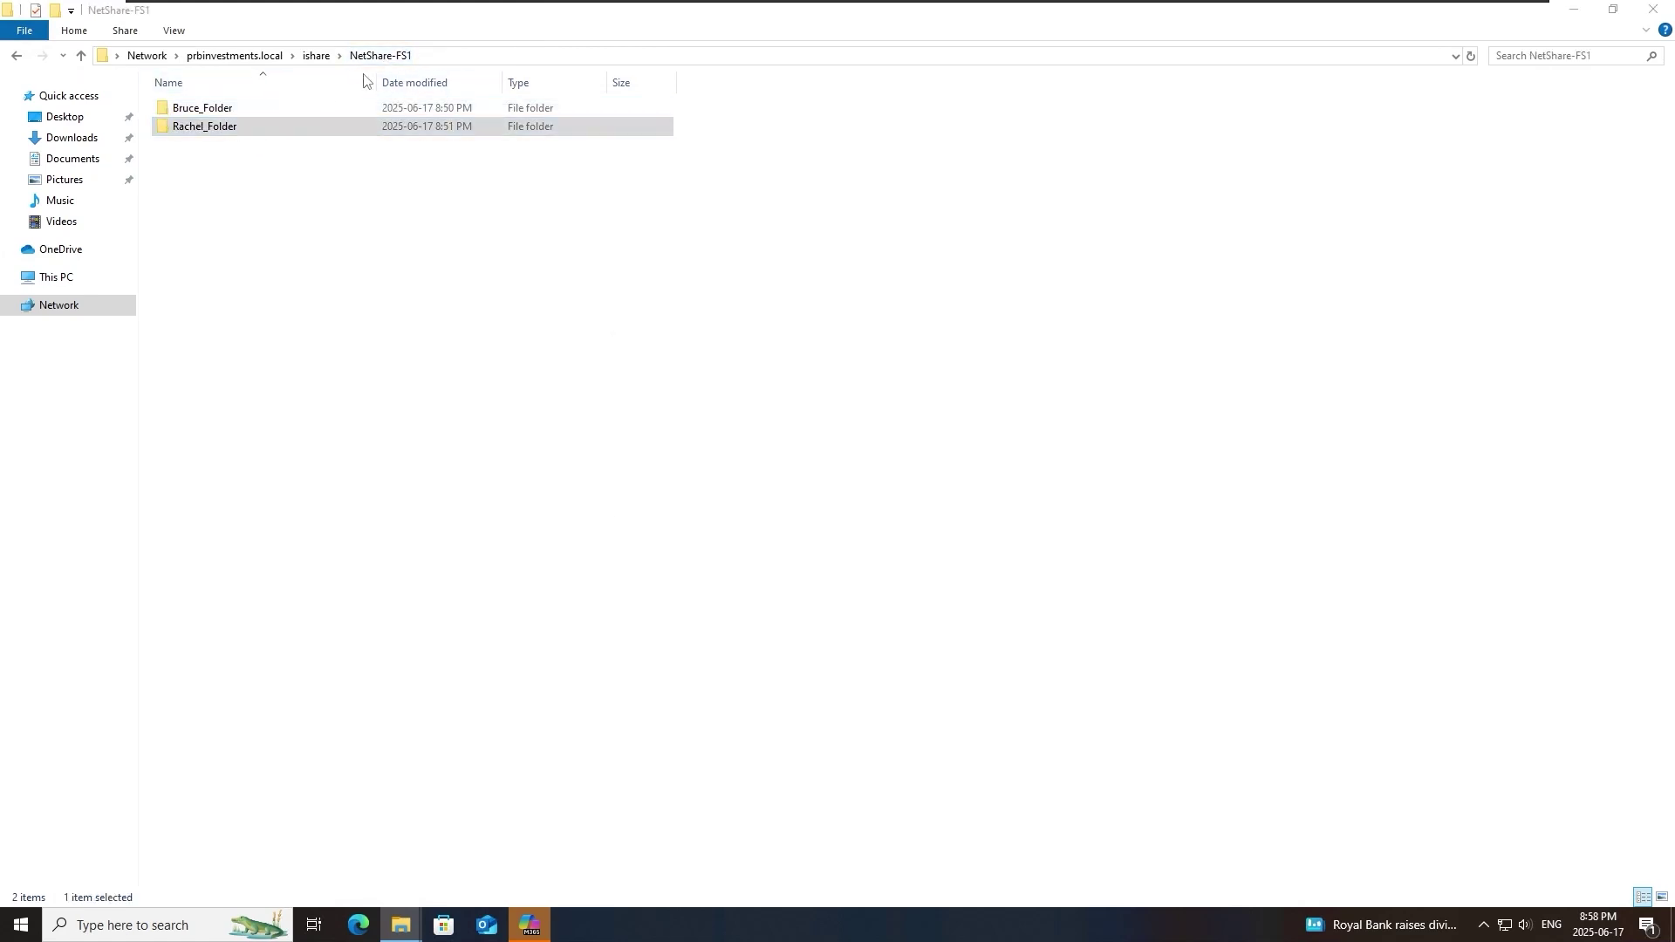
click(1021, 501)
click(647, 356)
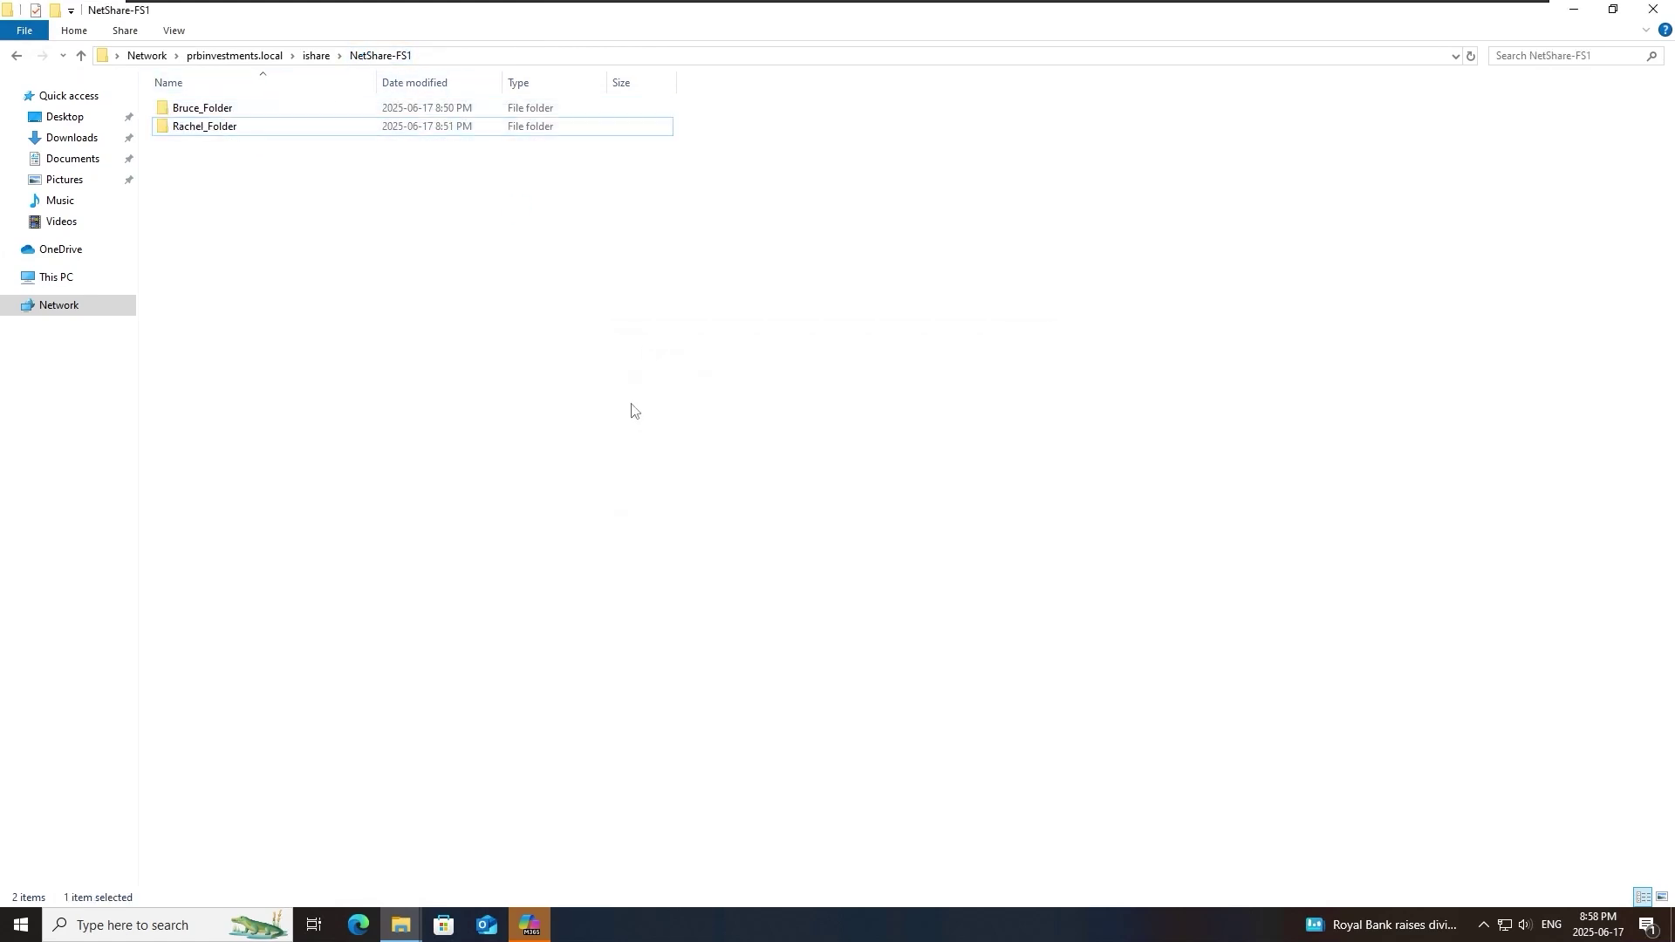
Copy the \\prbinvestments.local\ishare\NetShare-FS1 path from the address bar
mouse_move(991, 2)
click(559, 61)
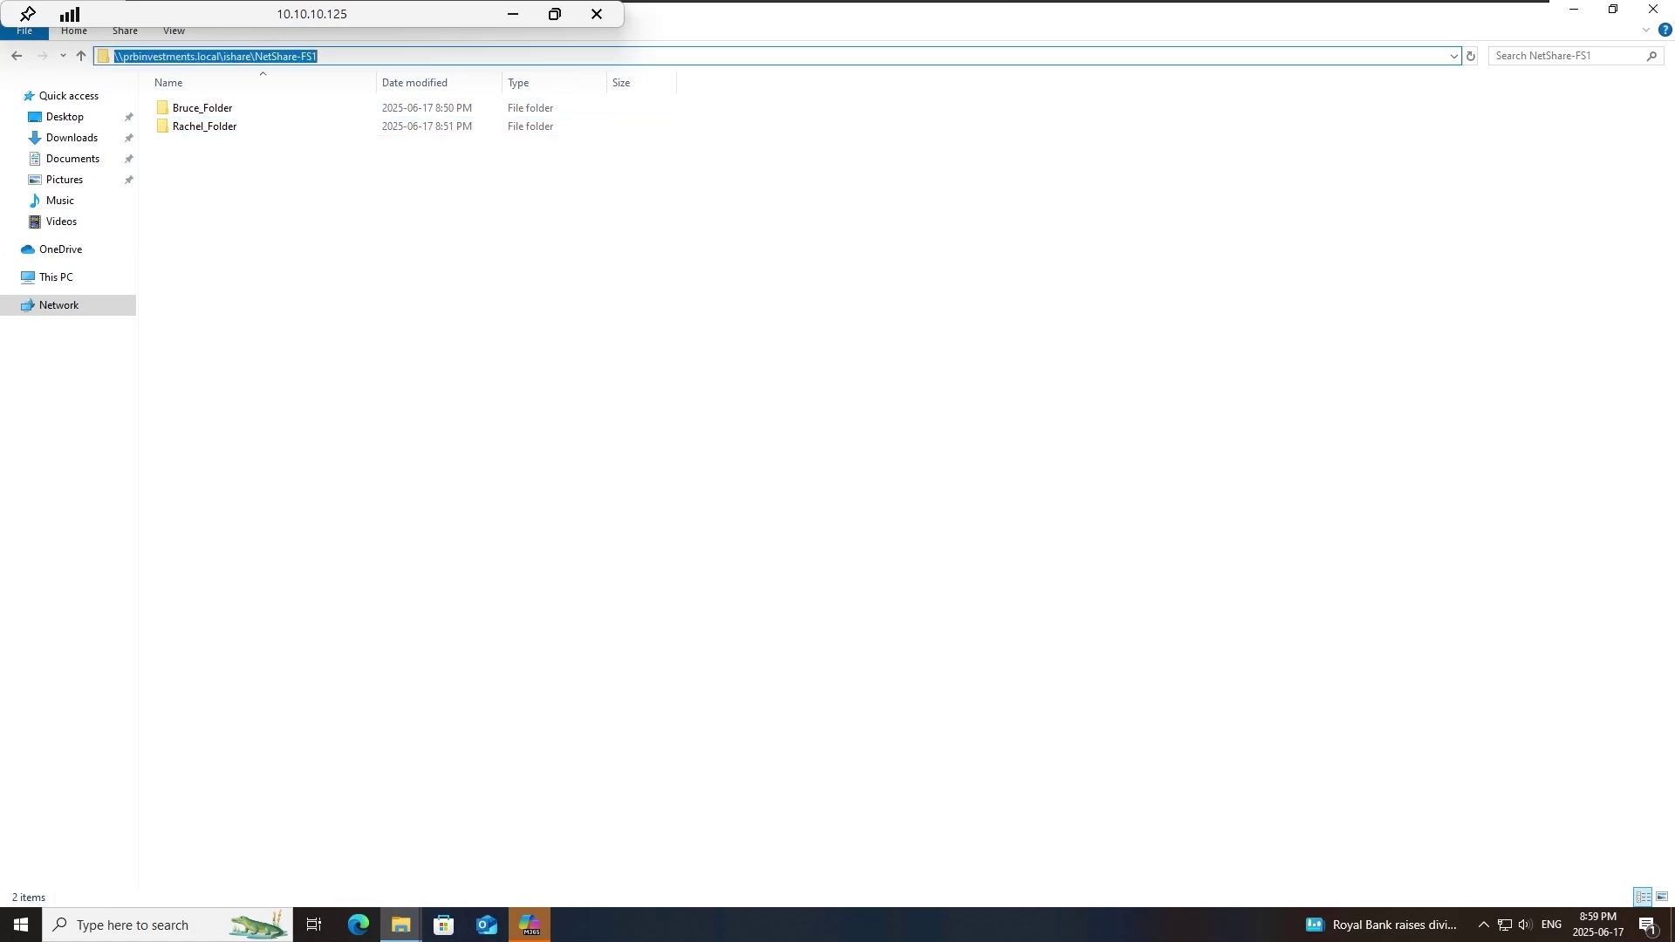
right_click(559, 61)
click(601, 108)
click(204, 198)
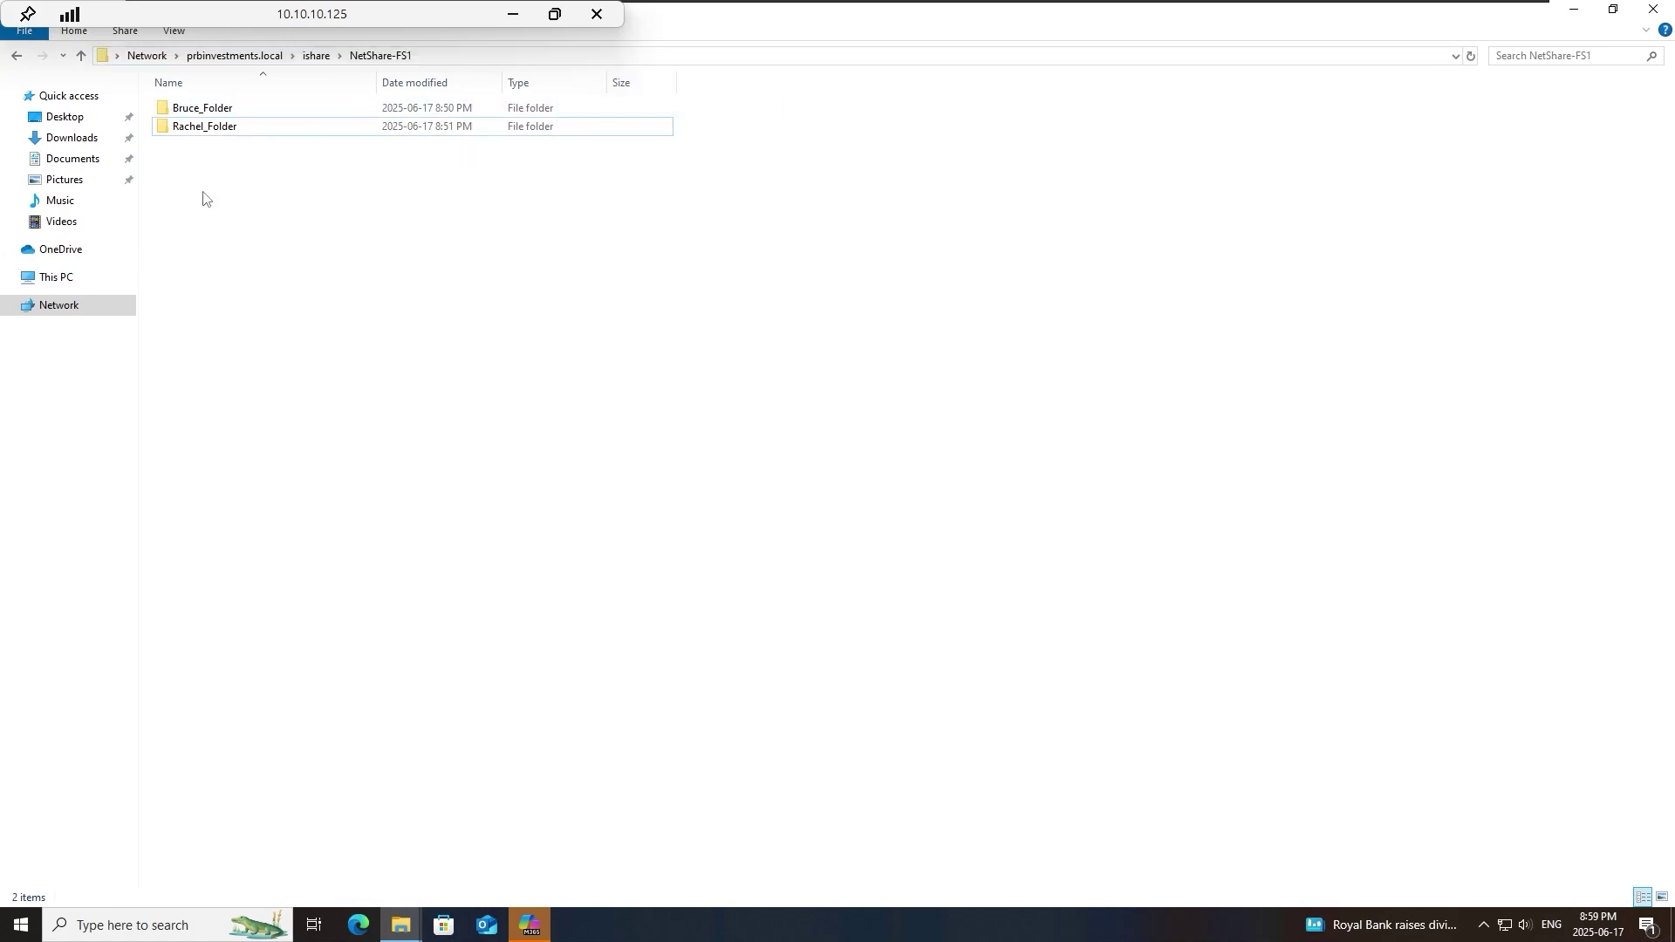
Map drive S: to the pasted \\prbinvestments.local\ishare\NetShare-FS1 path
click(62, 277)
right_click(68, 281)
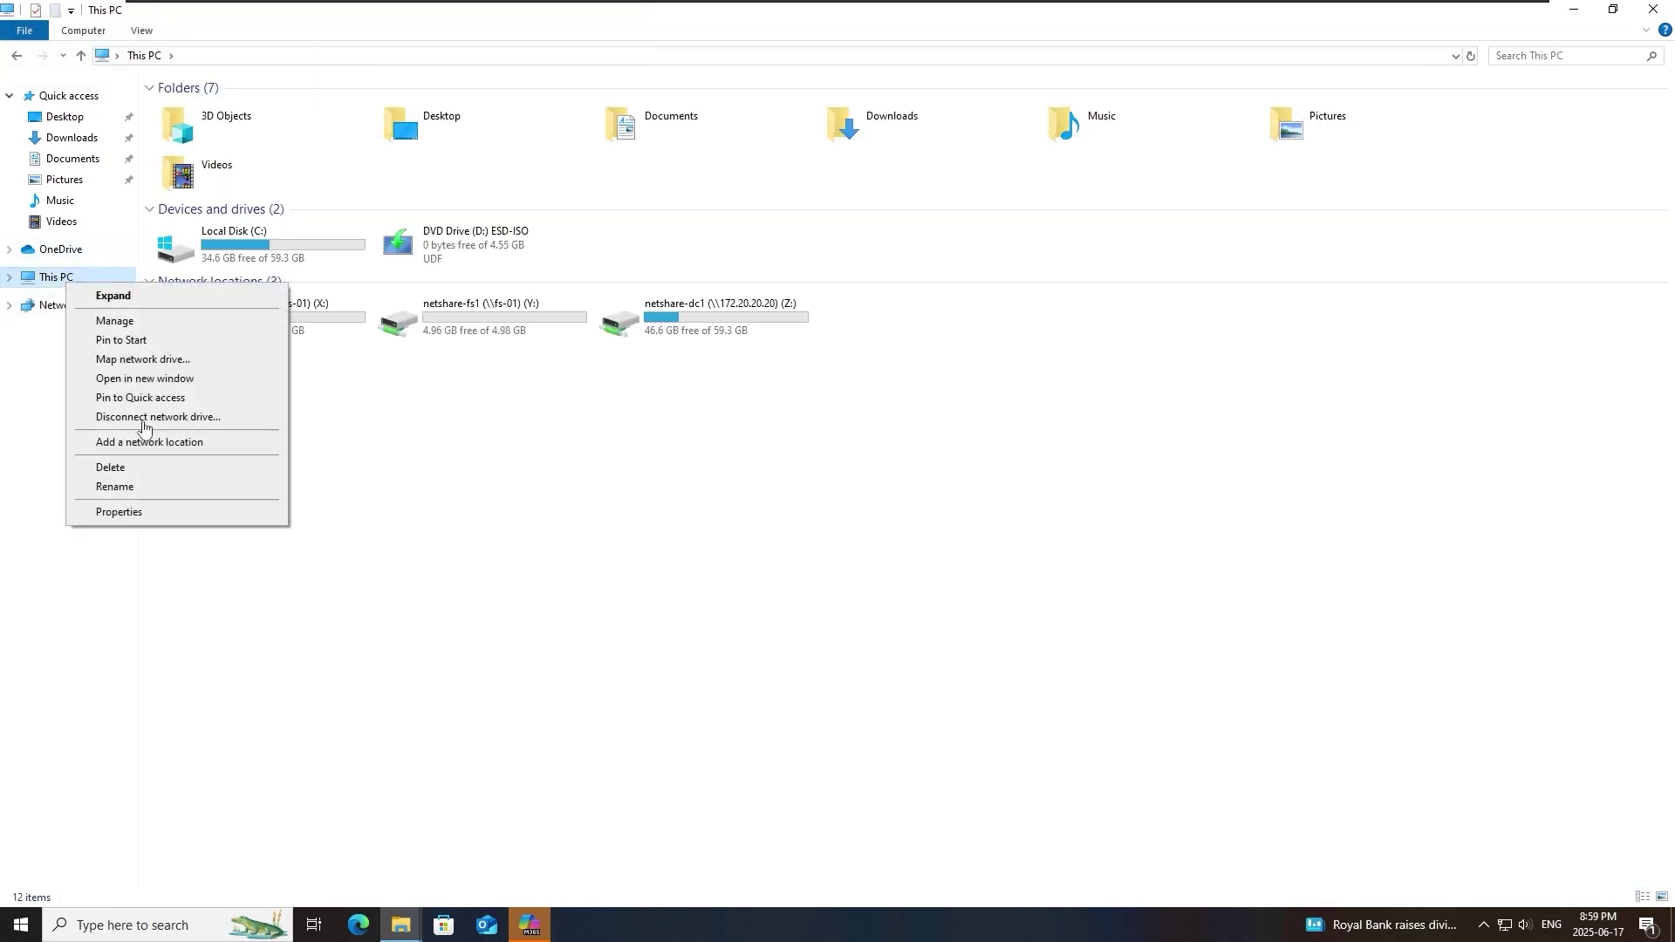
click(187, 361)
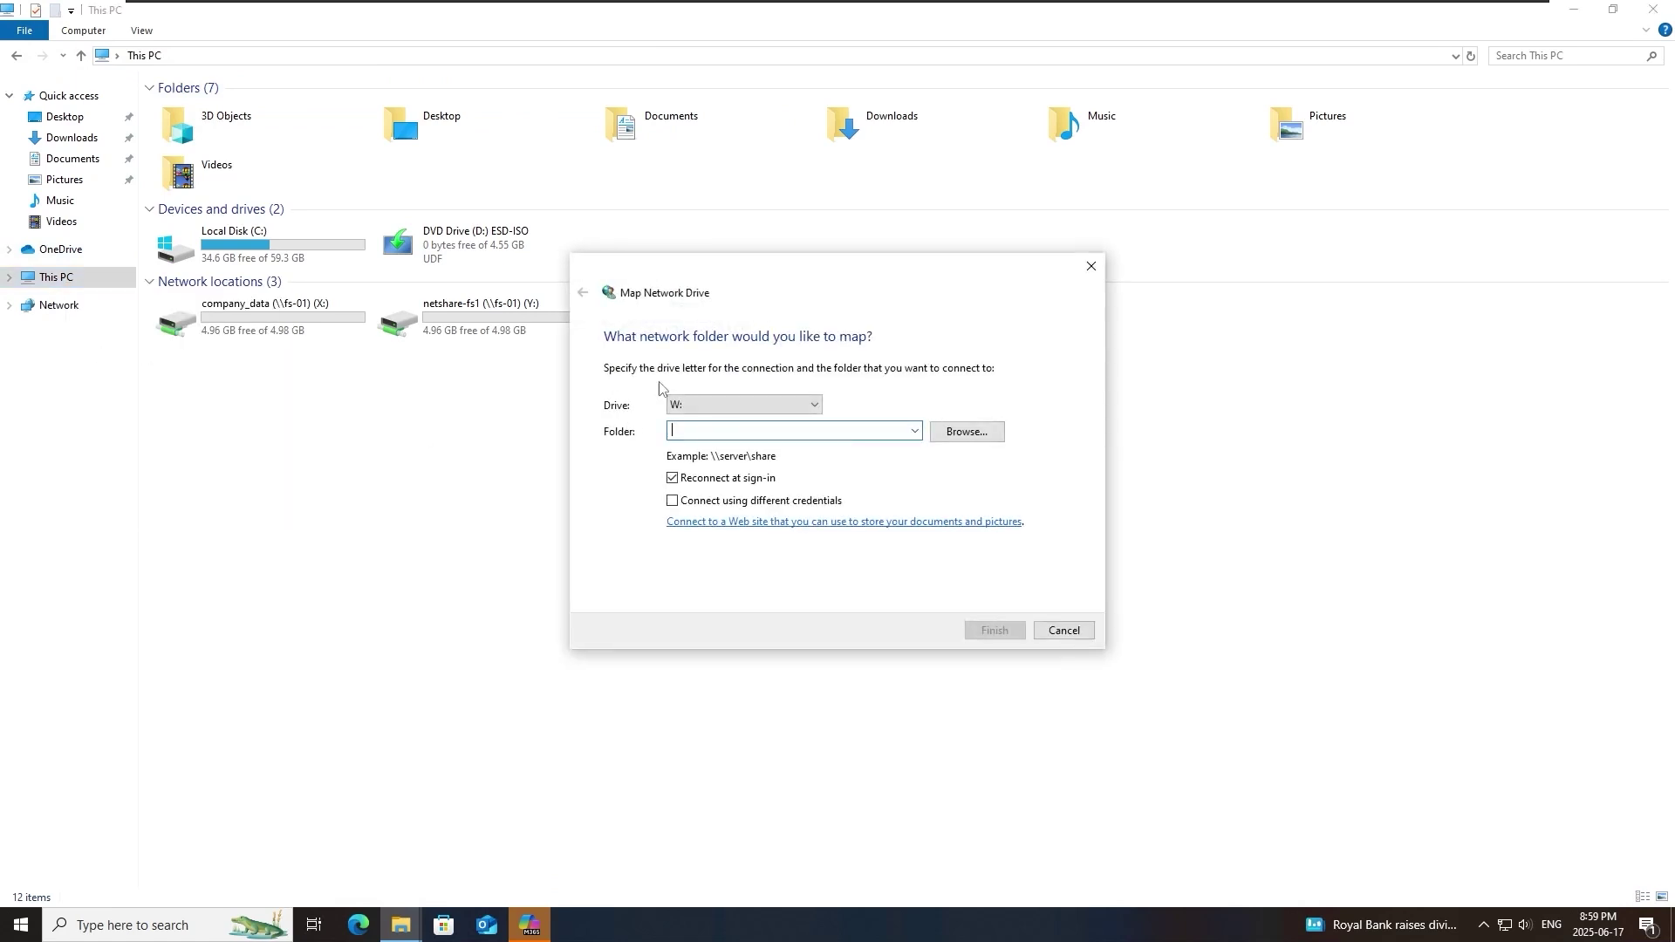
click(755, 406)
click(757, 520)
click(757, 431)
key(ctrl+v)
key(ctrl+a)
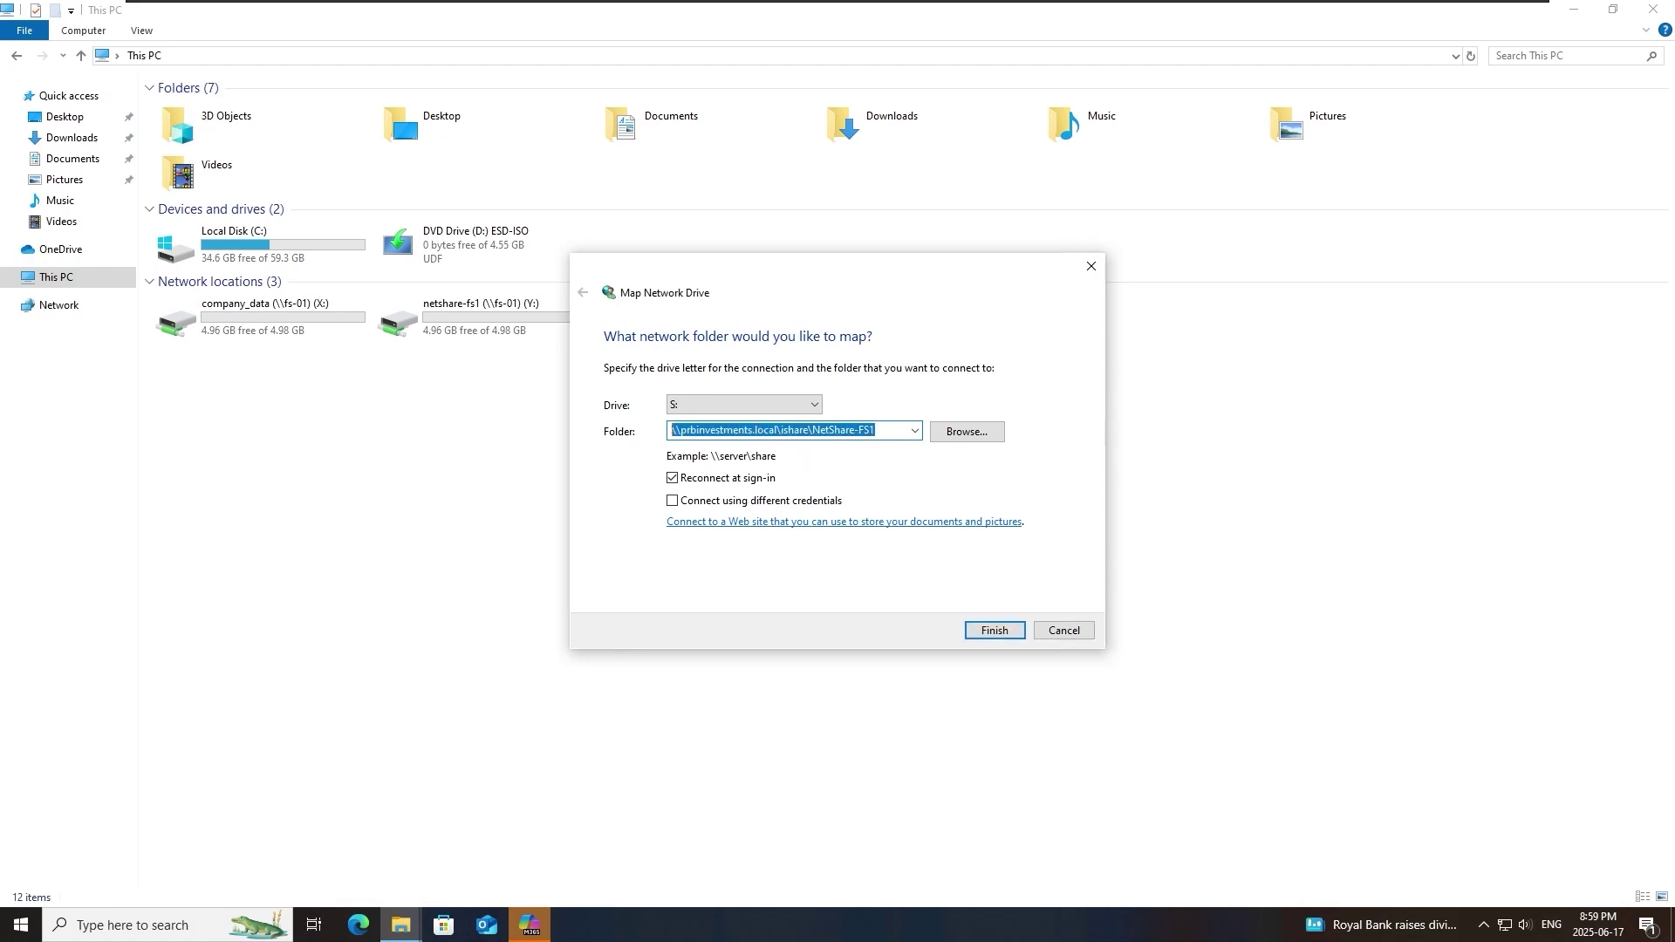
click(1008, 631)
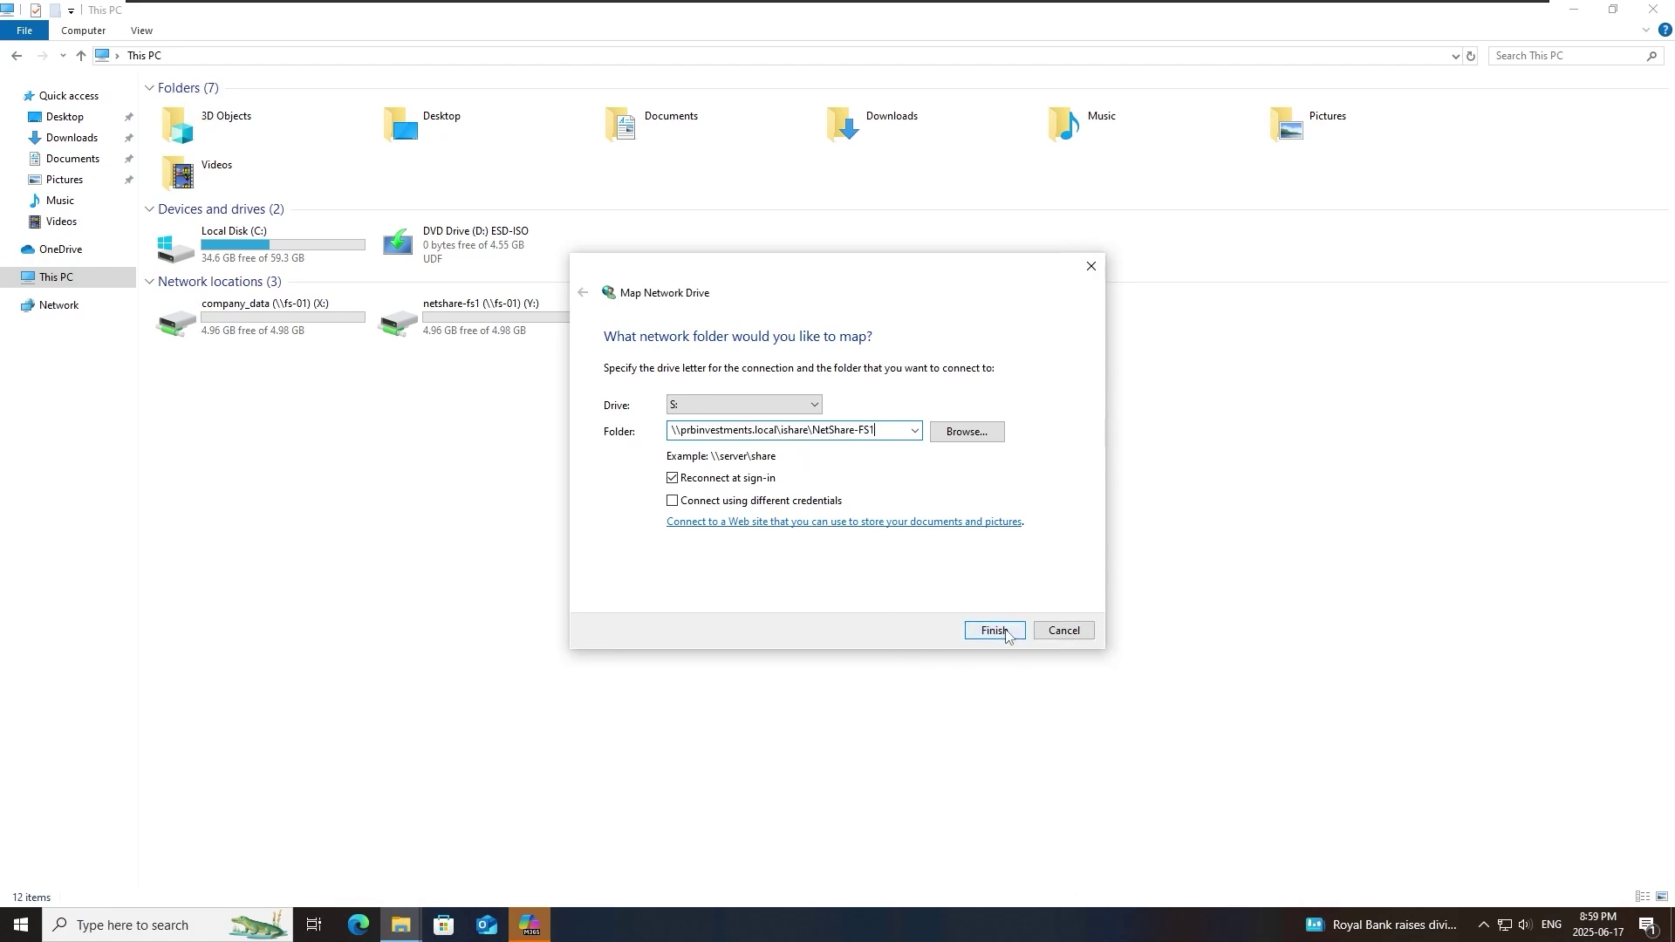
Check the new S: drive, then disconnect the old netshare-fs1 Y: drive
click(61, 279)
double_click(264, 319)
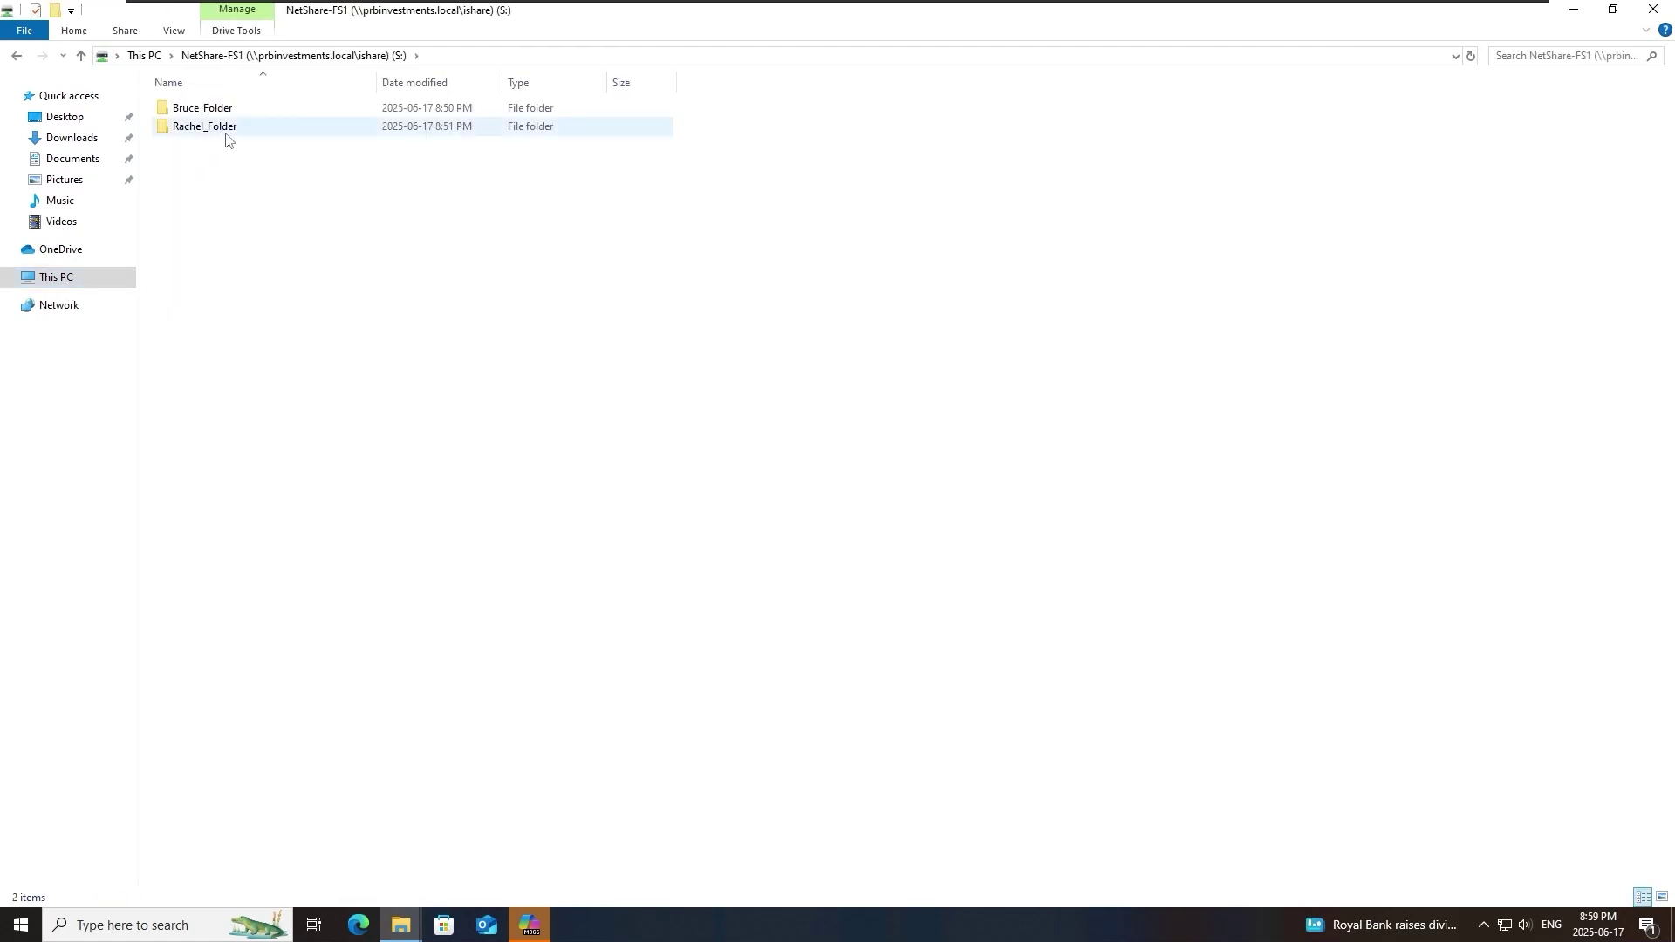
click(70, 279)
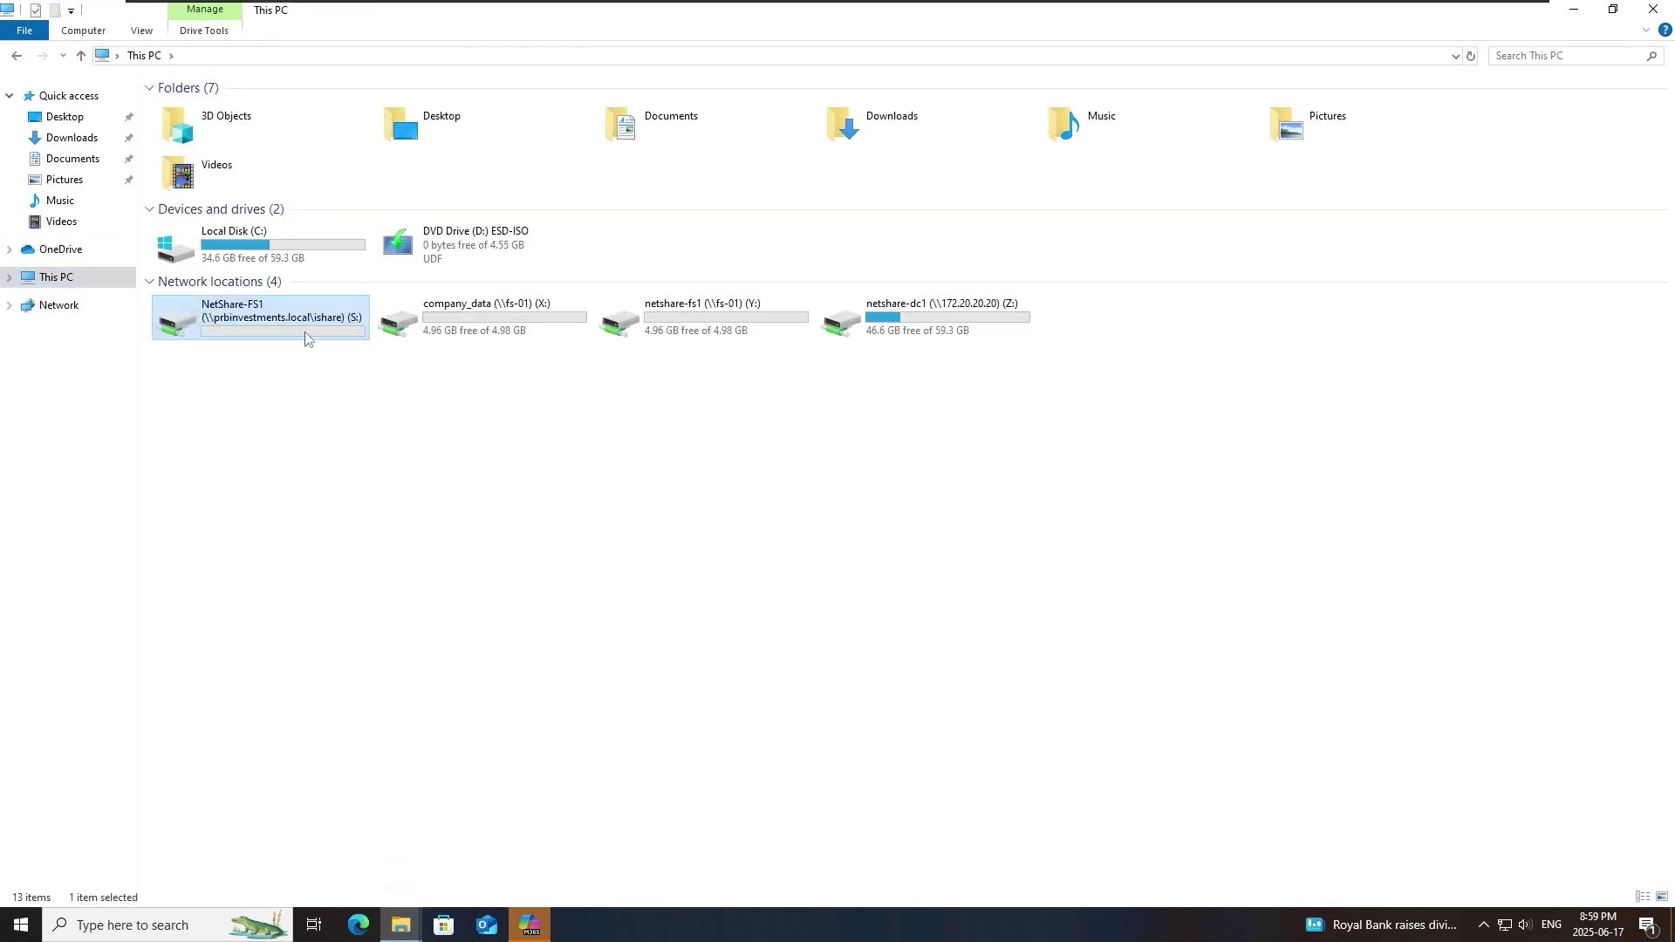
click(252, 325)
double_click(701, 337)
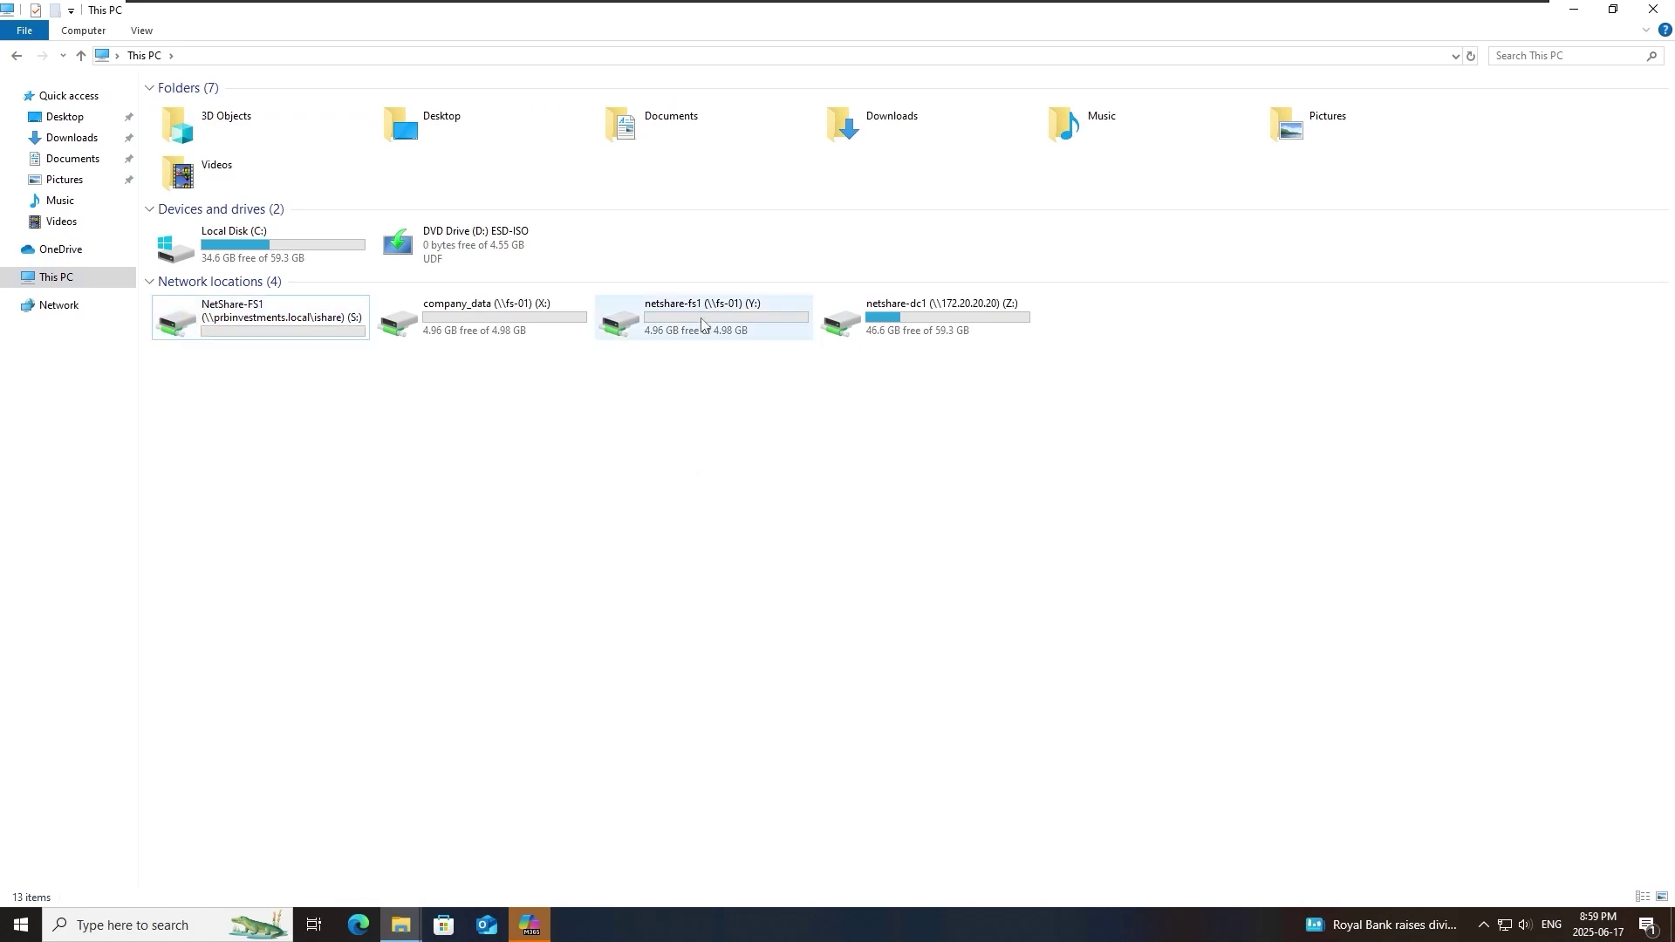
click(87, 277)
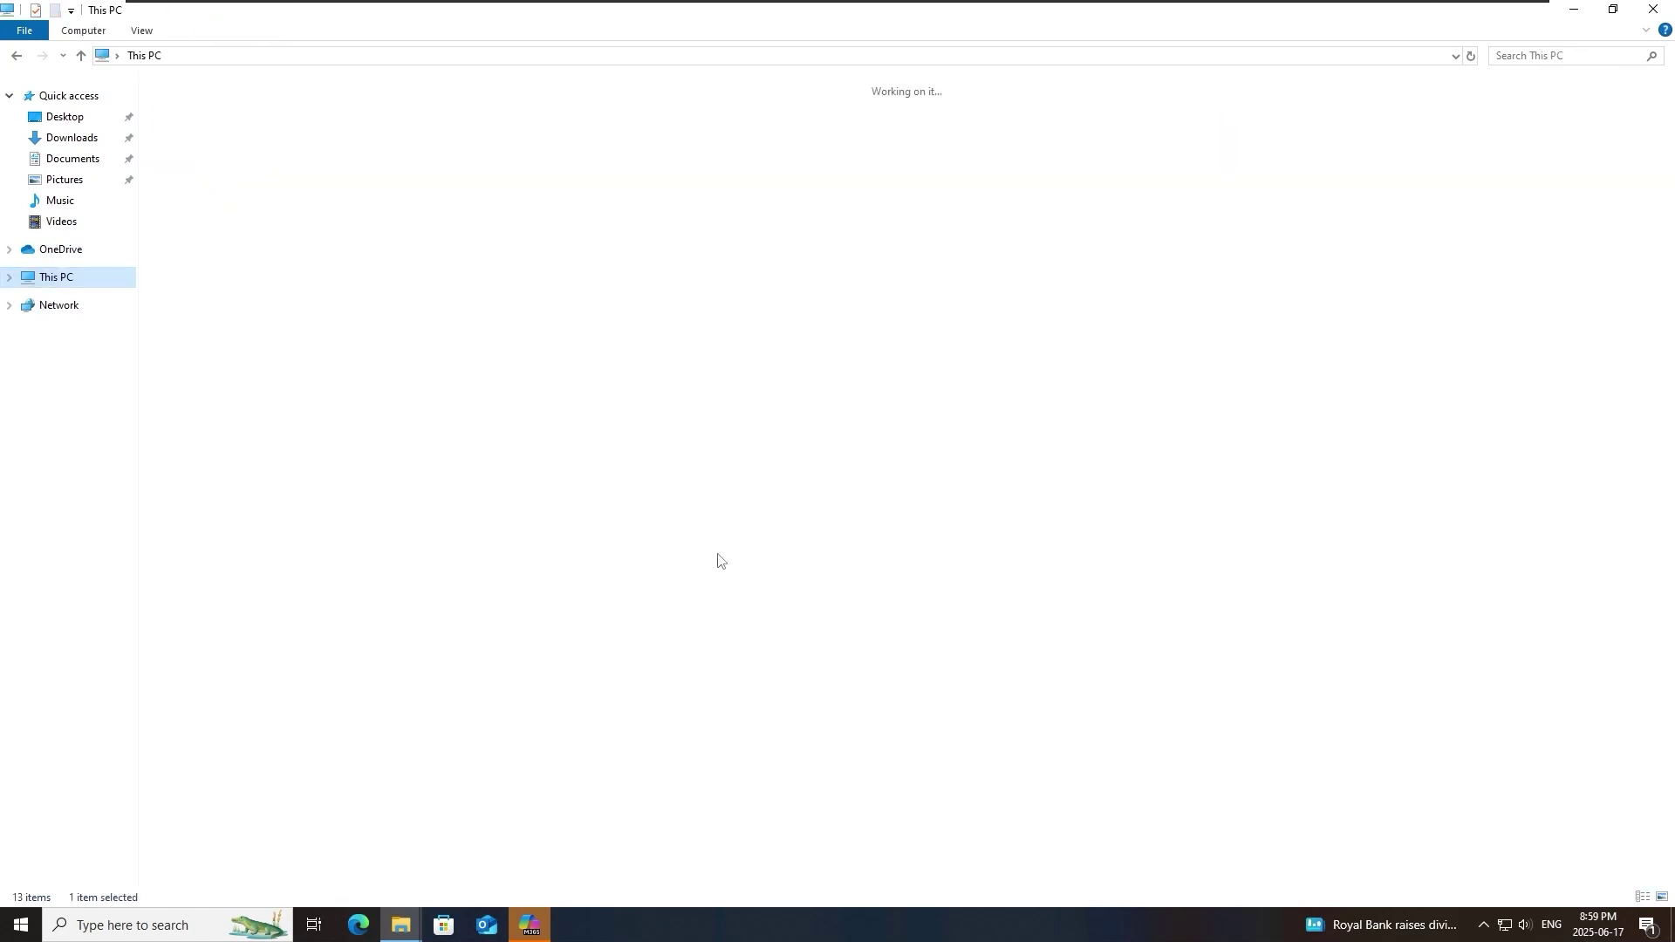
right_click(725, 320)
click(830, 471)
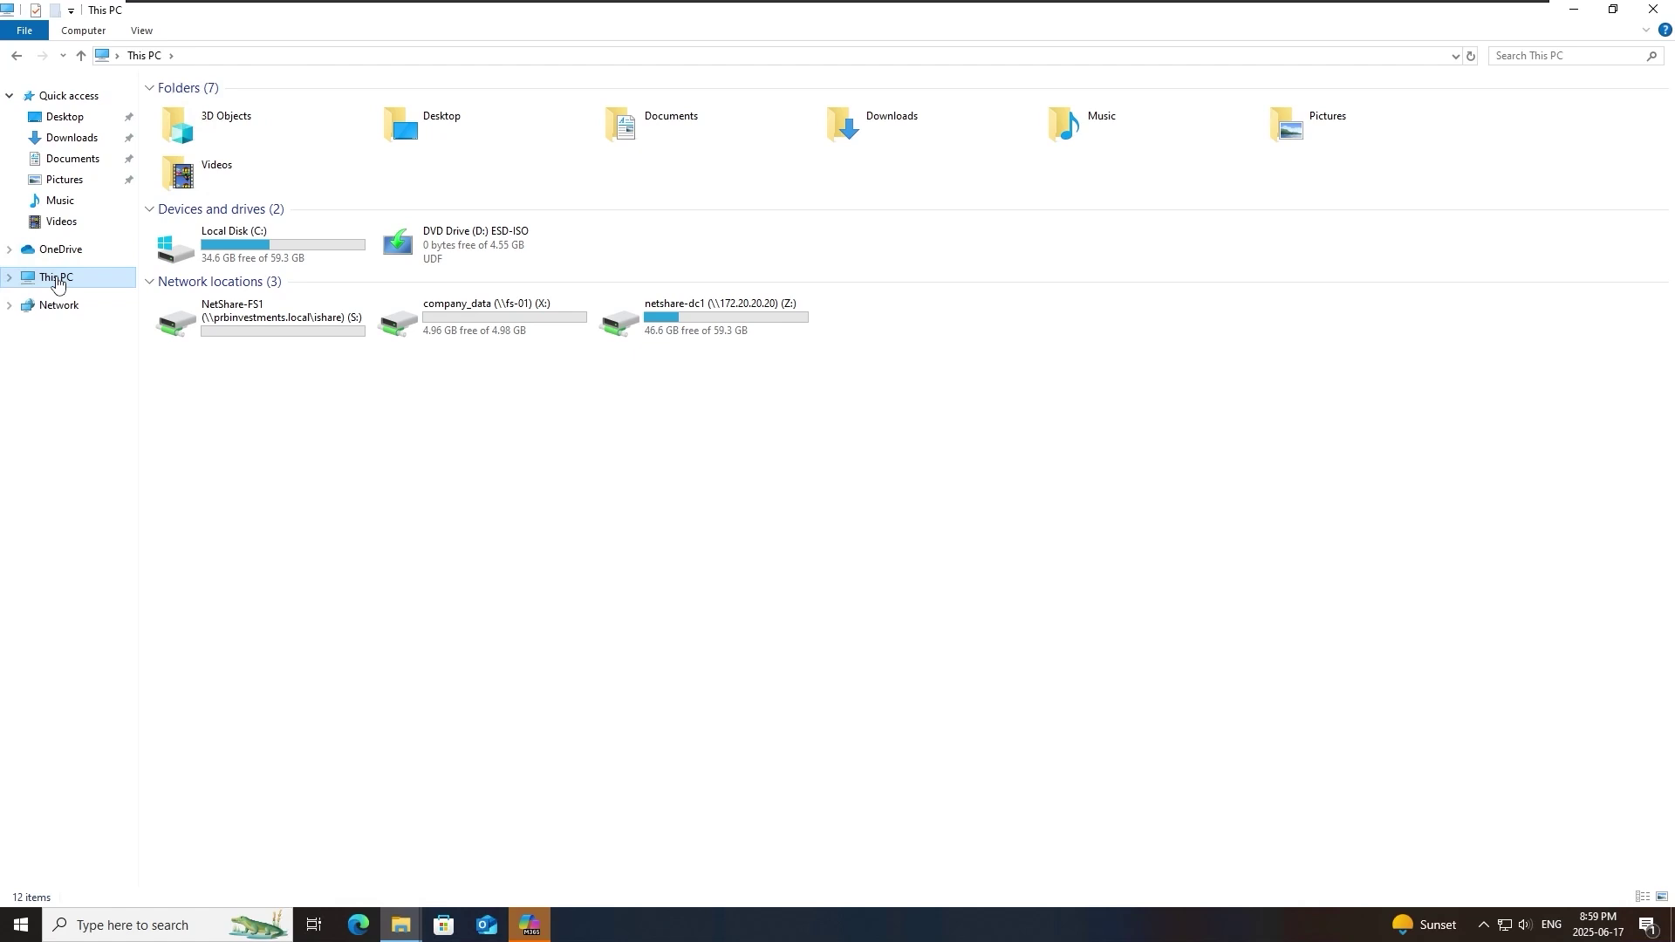
Map drive Y: to \\prbinvestments.local\ishare
right_click(56, 284)
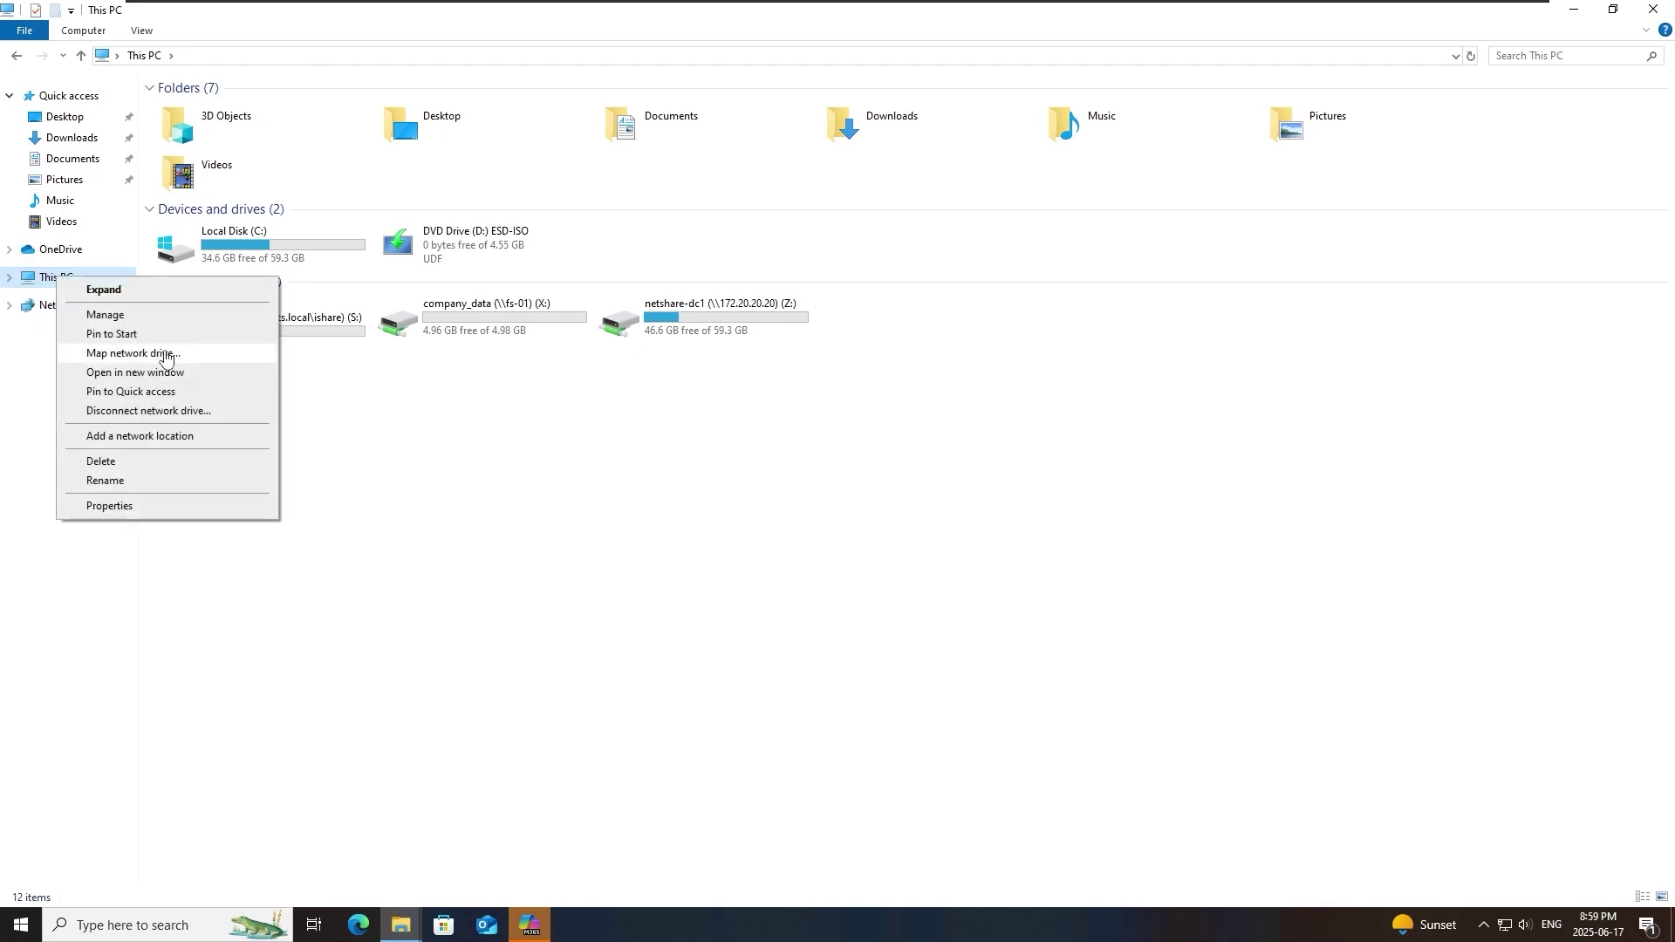
click(166, 353)
text(\\prbinvest)
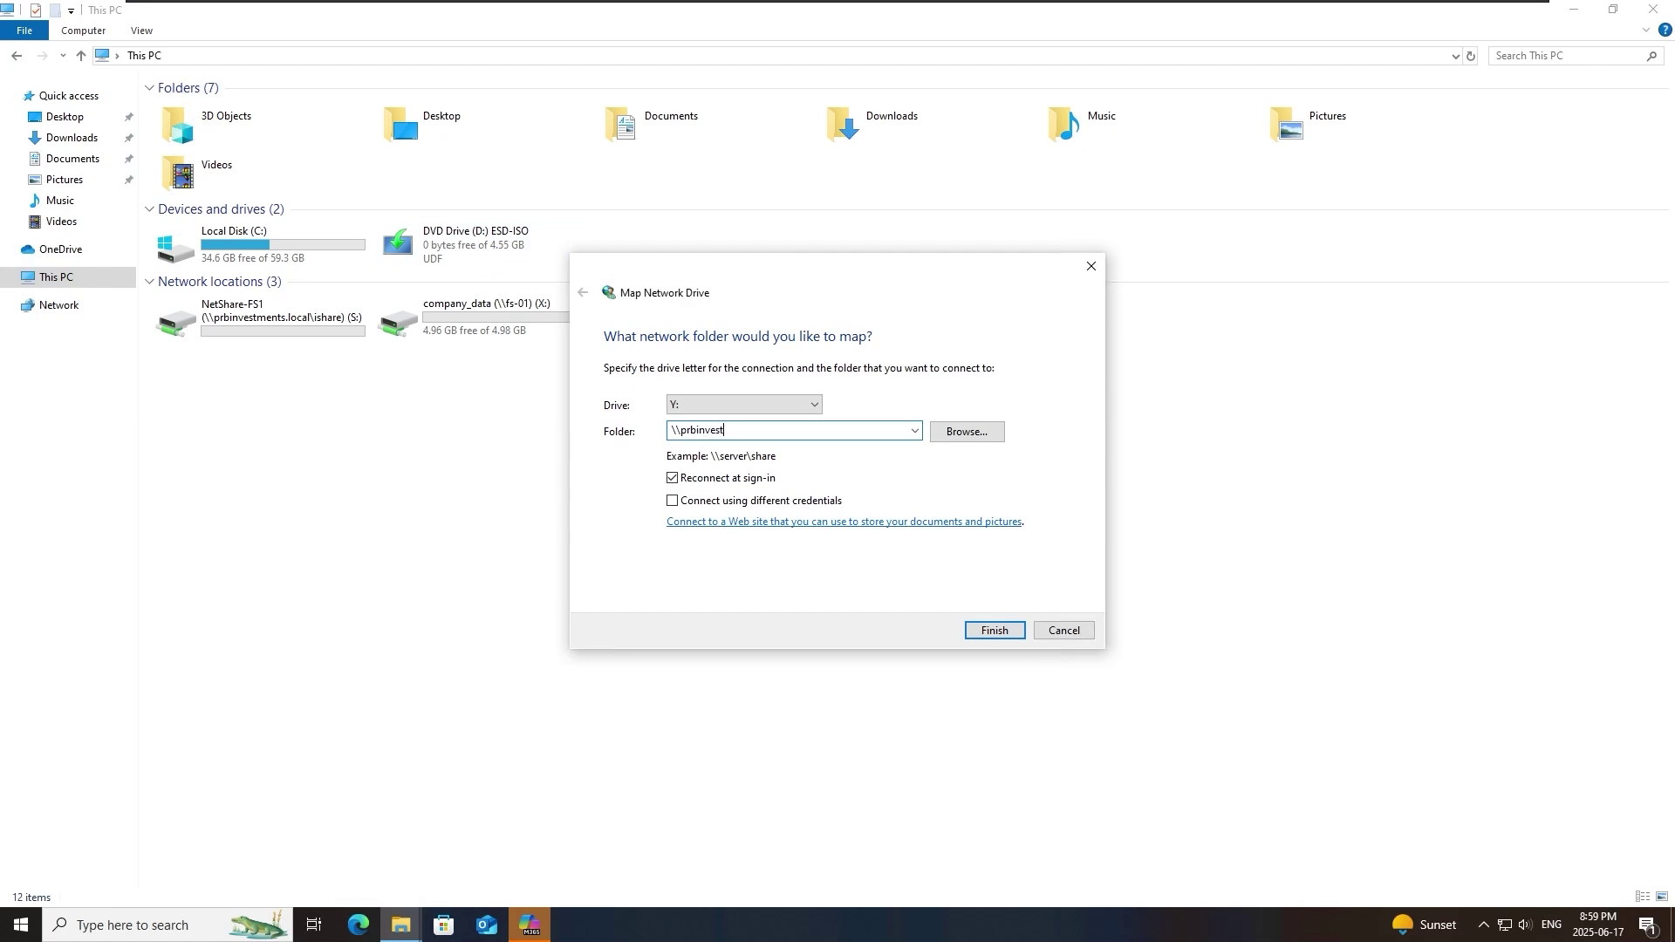
text(ments.local\ishare)
key(Return)
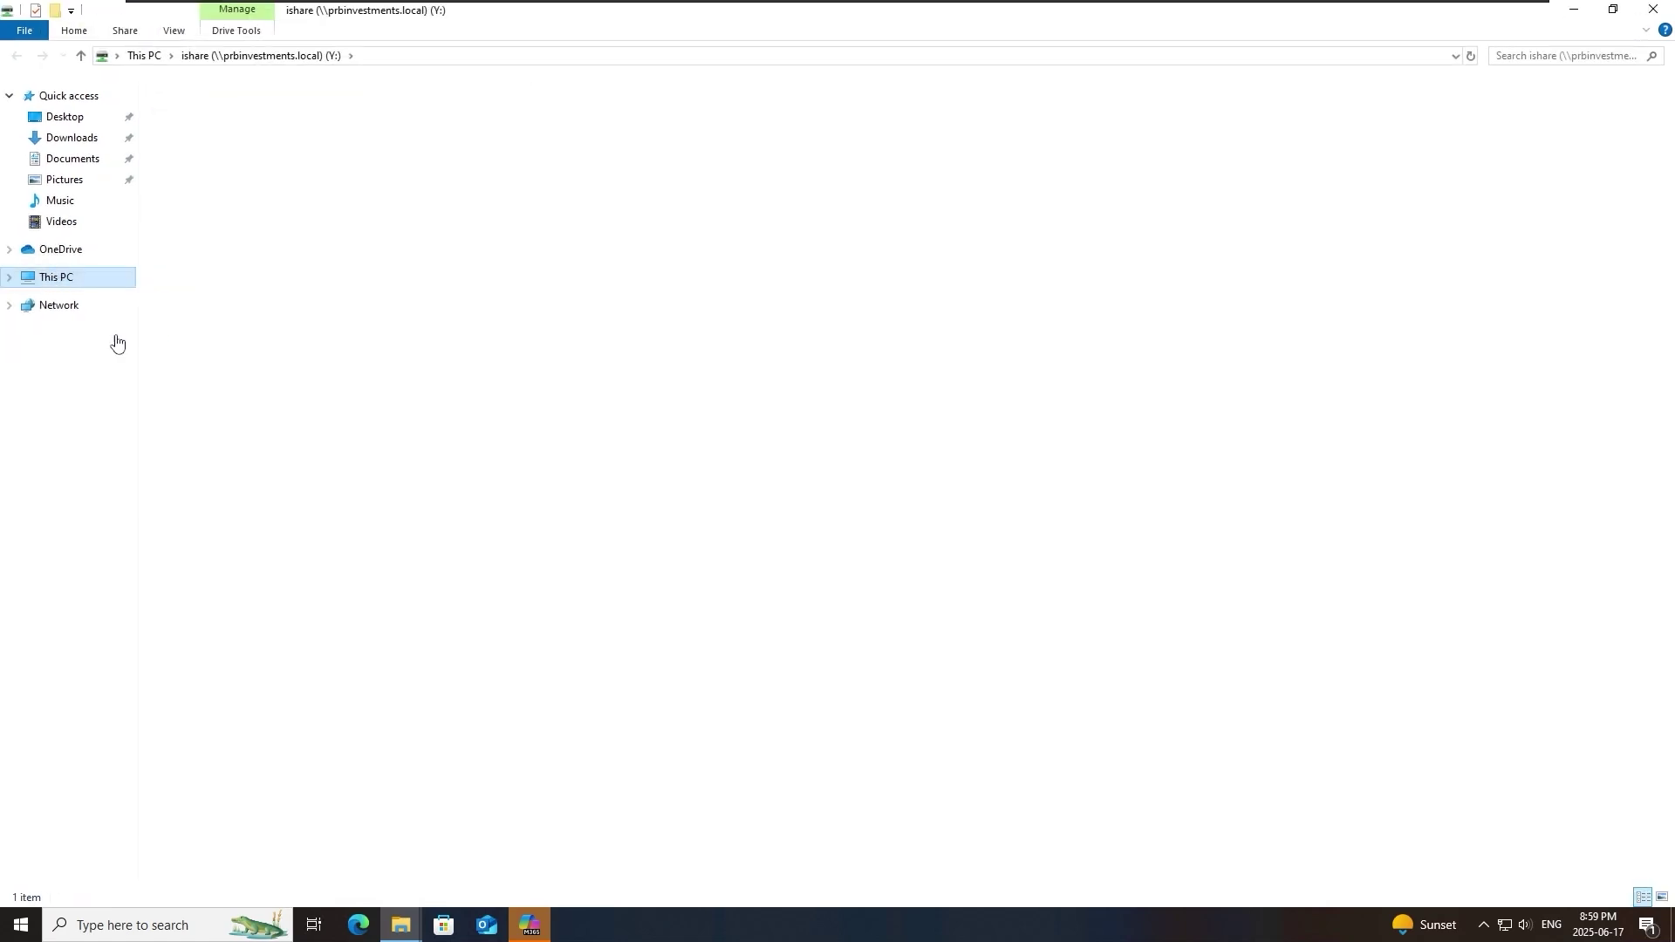
Disconnect the temporary S: drive from This PC
click(52, 277)
right_click(229, 324)
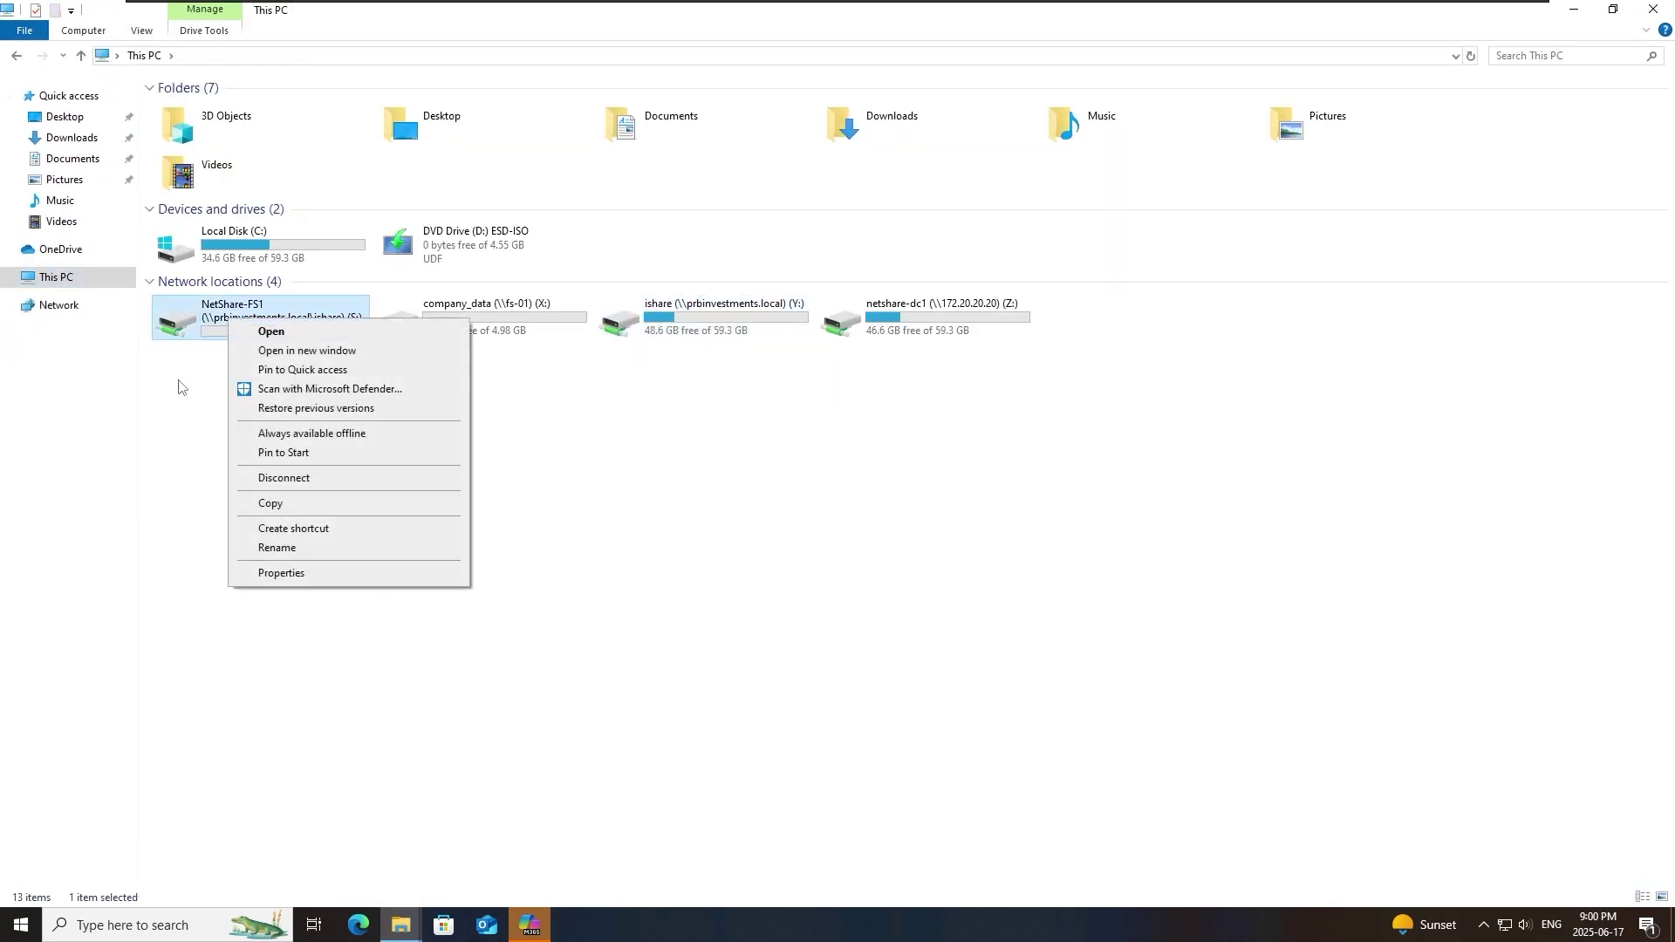
click(337, 479)
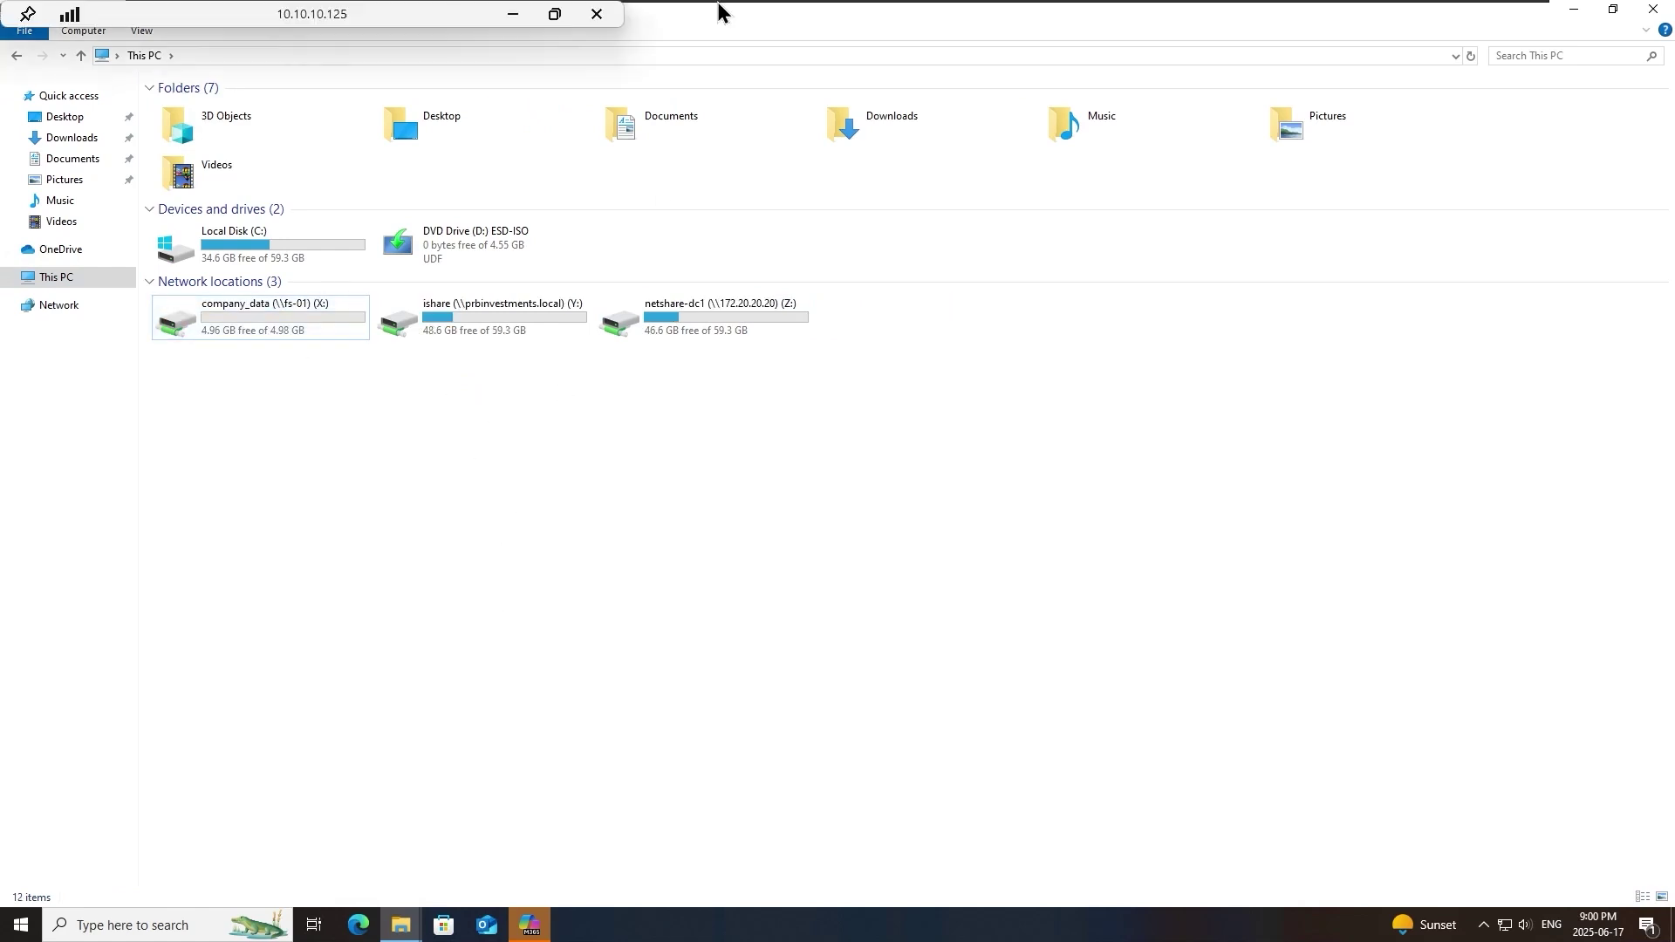
In DFS Management on the server, start a new iShare namespace folder named Company Data
click(1030, 16)
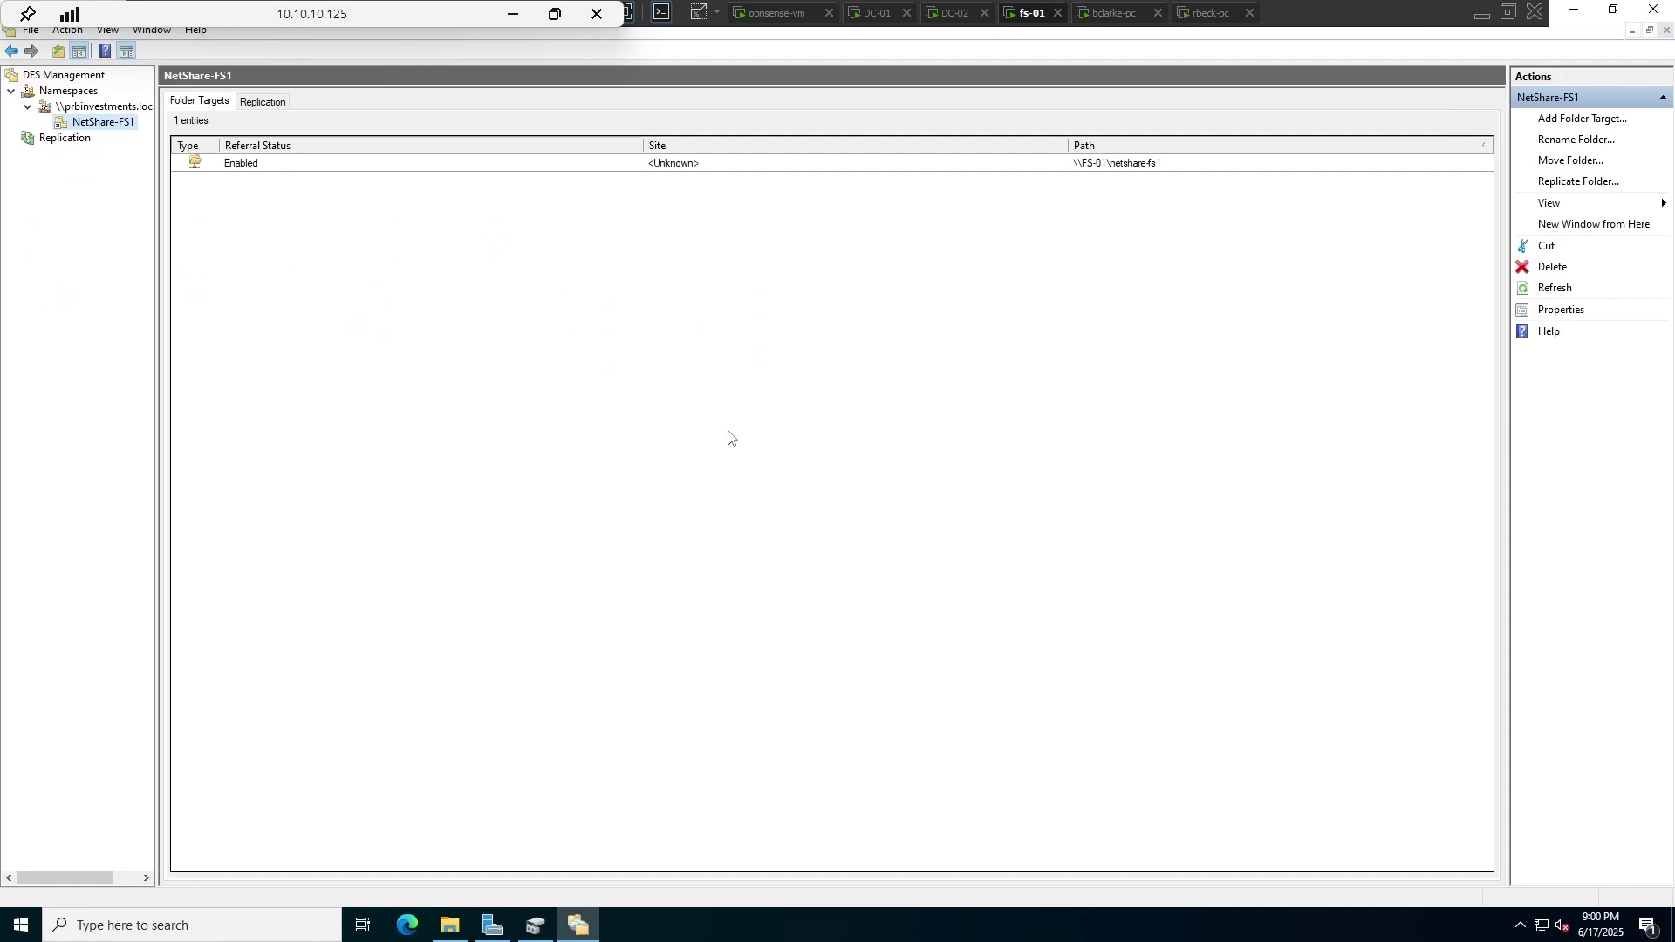
right_click(112, 106)
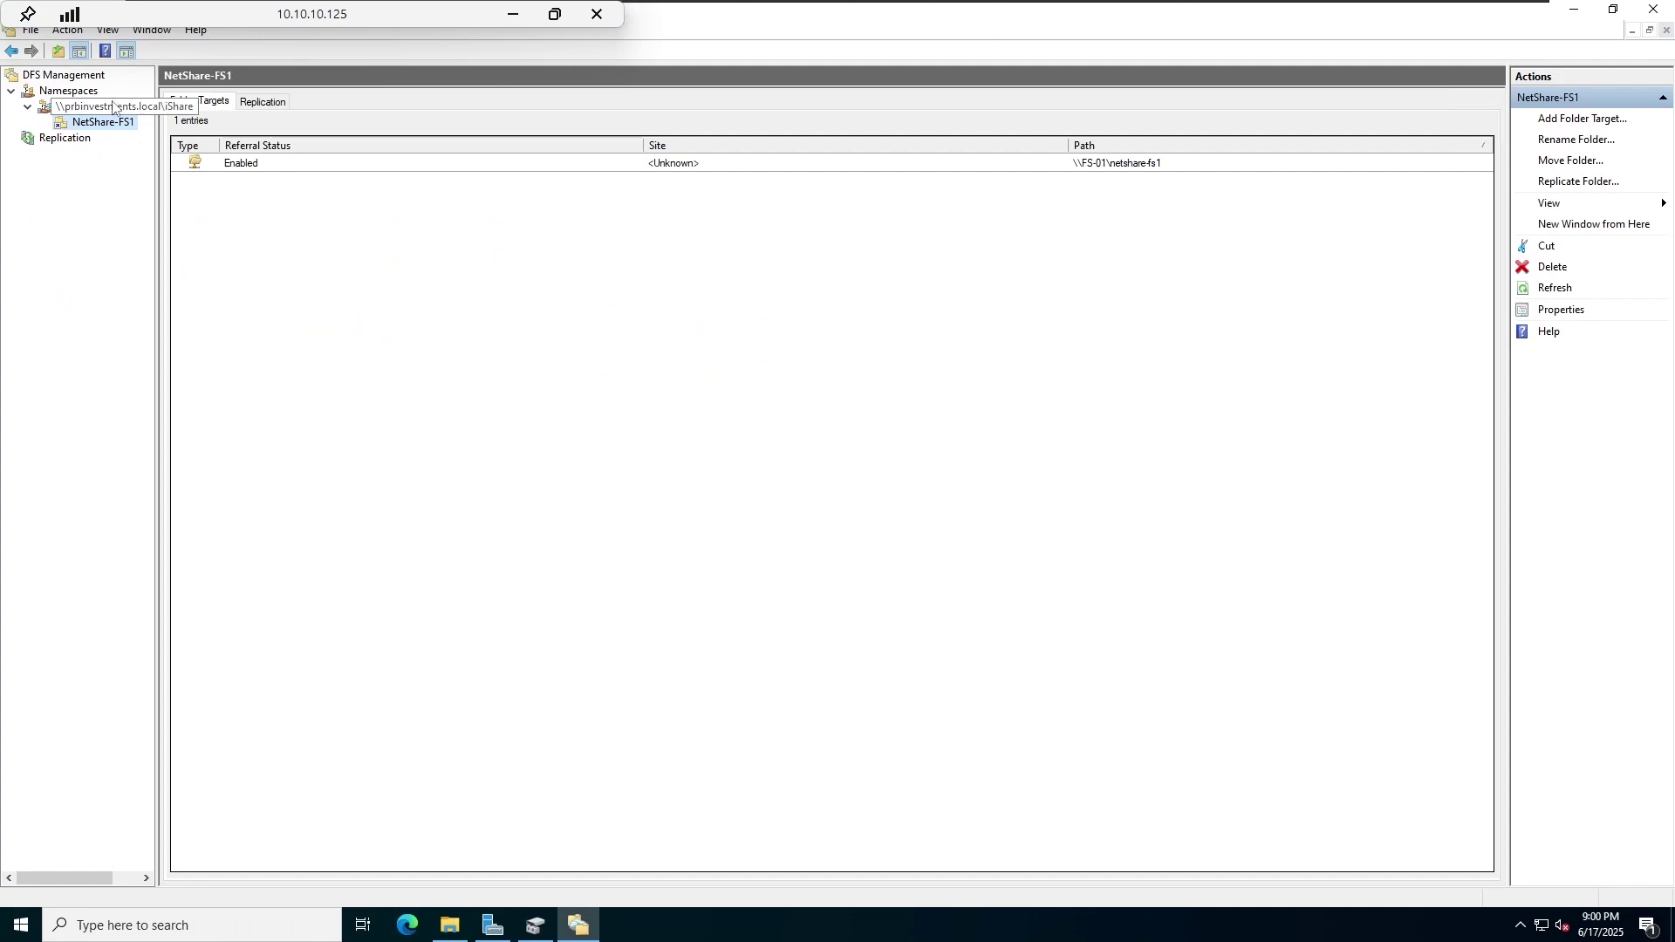
click(172, 112)
text(Coma)
text(any)
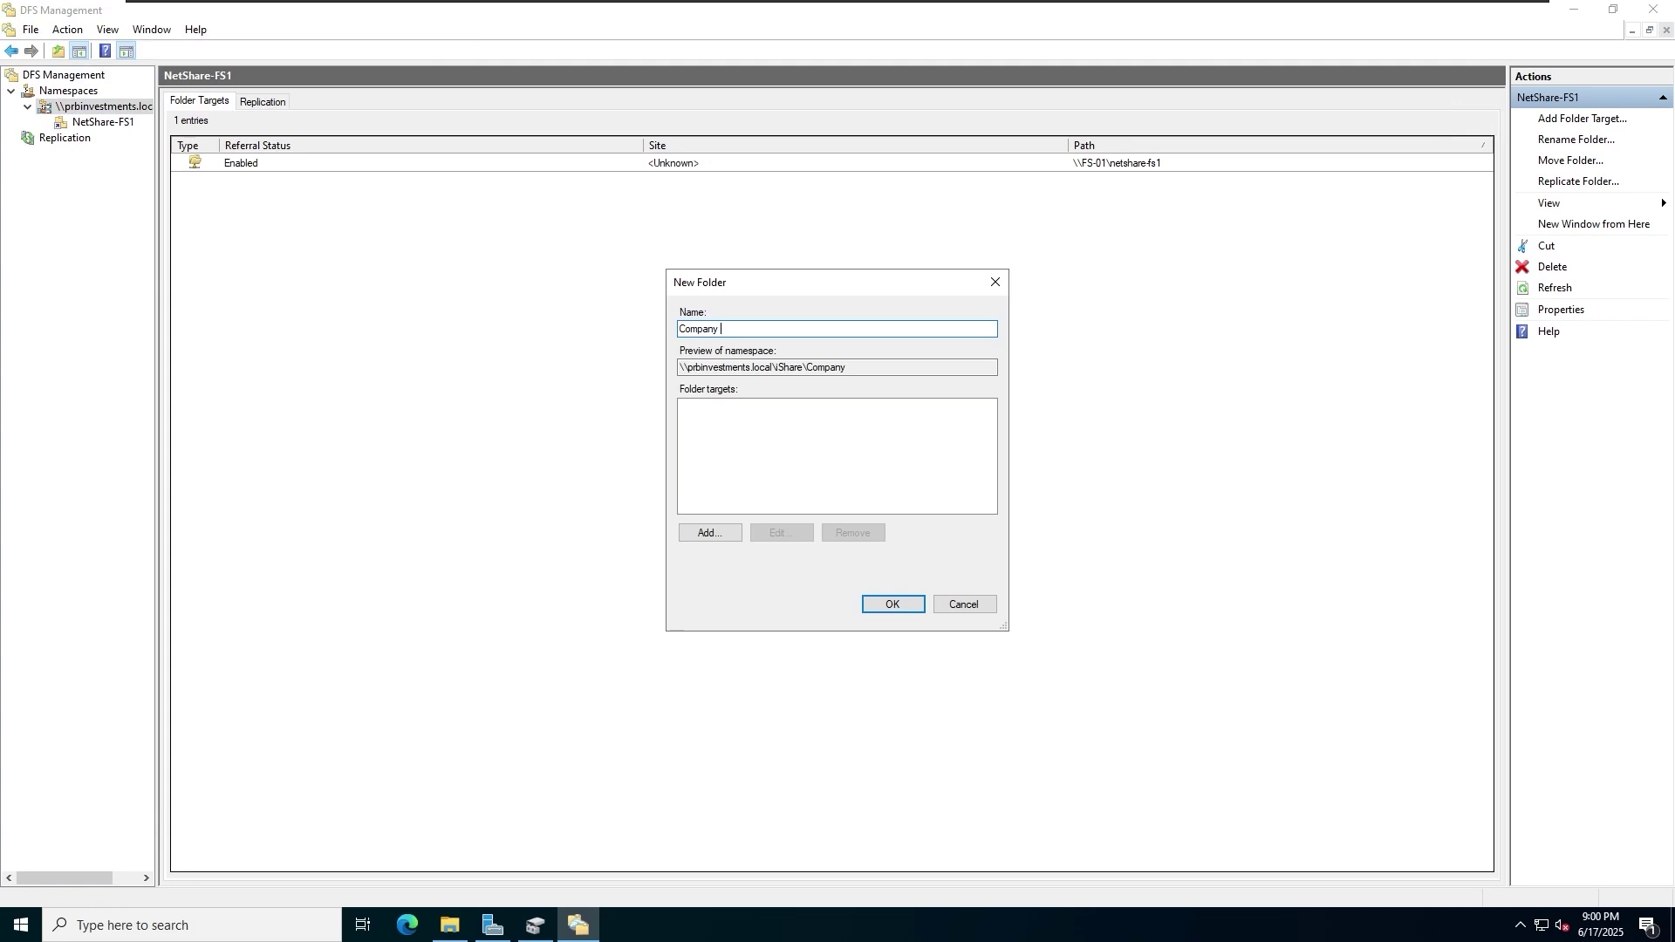
text( Data)
Target the folder at \\FS-01\company_data, create it, and view its targets
click(708, 532)
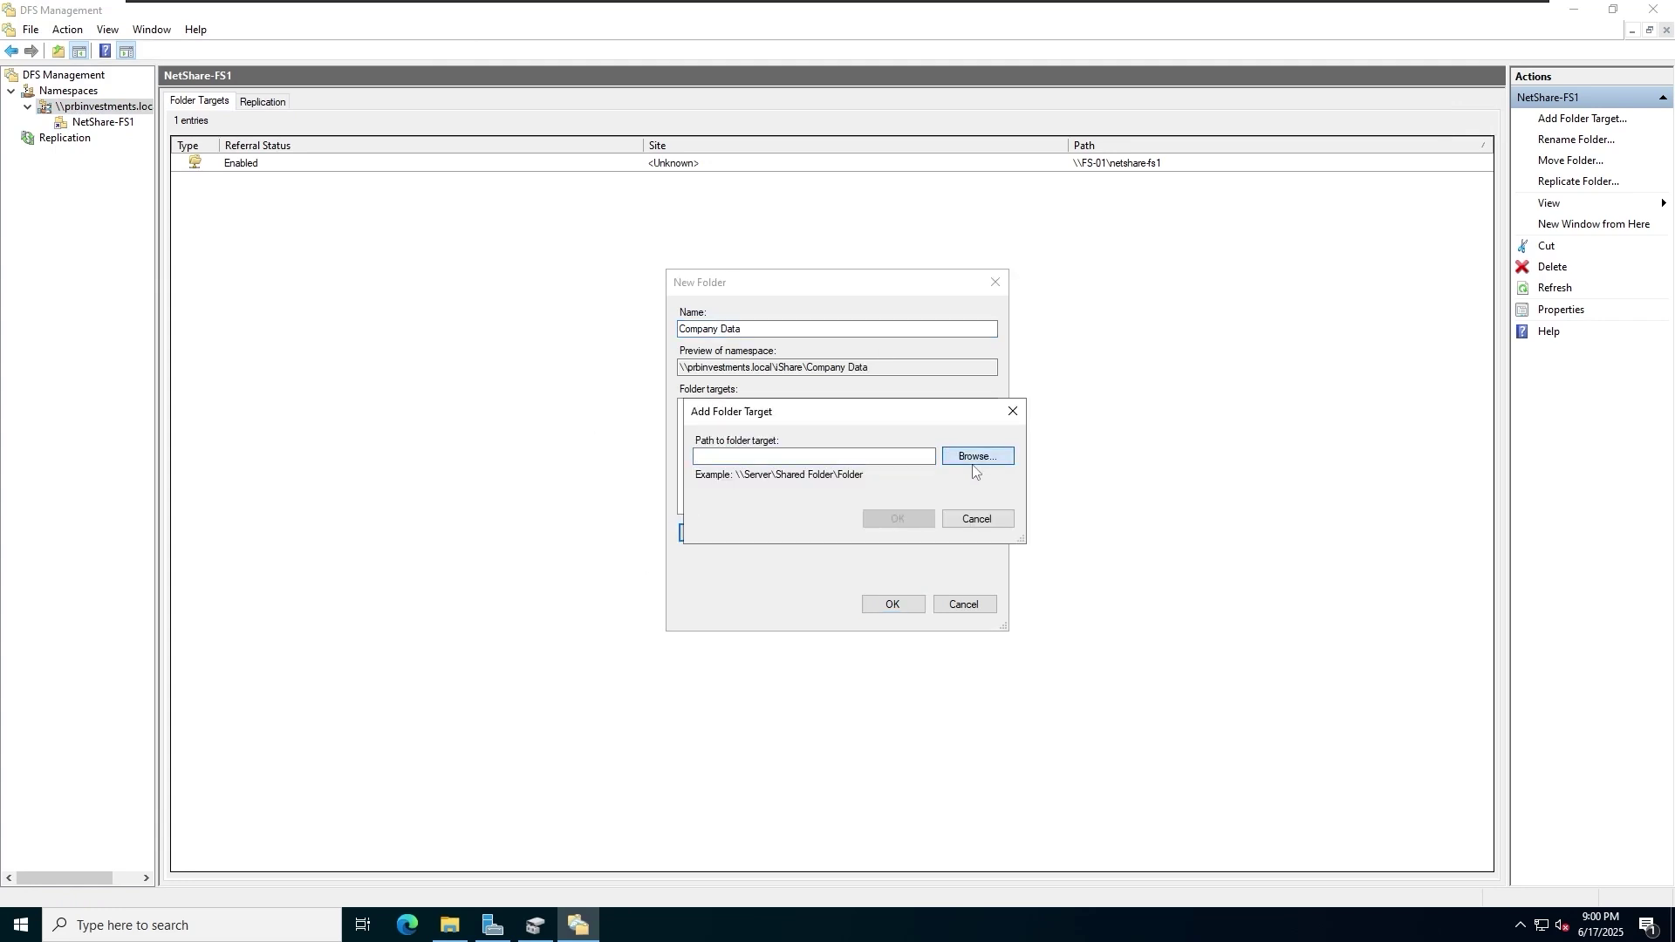
click(974, 460)
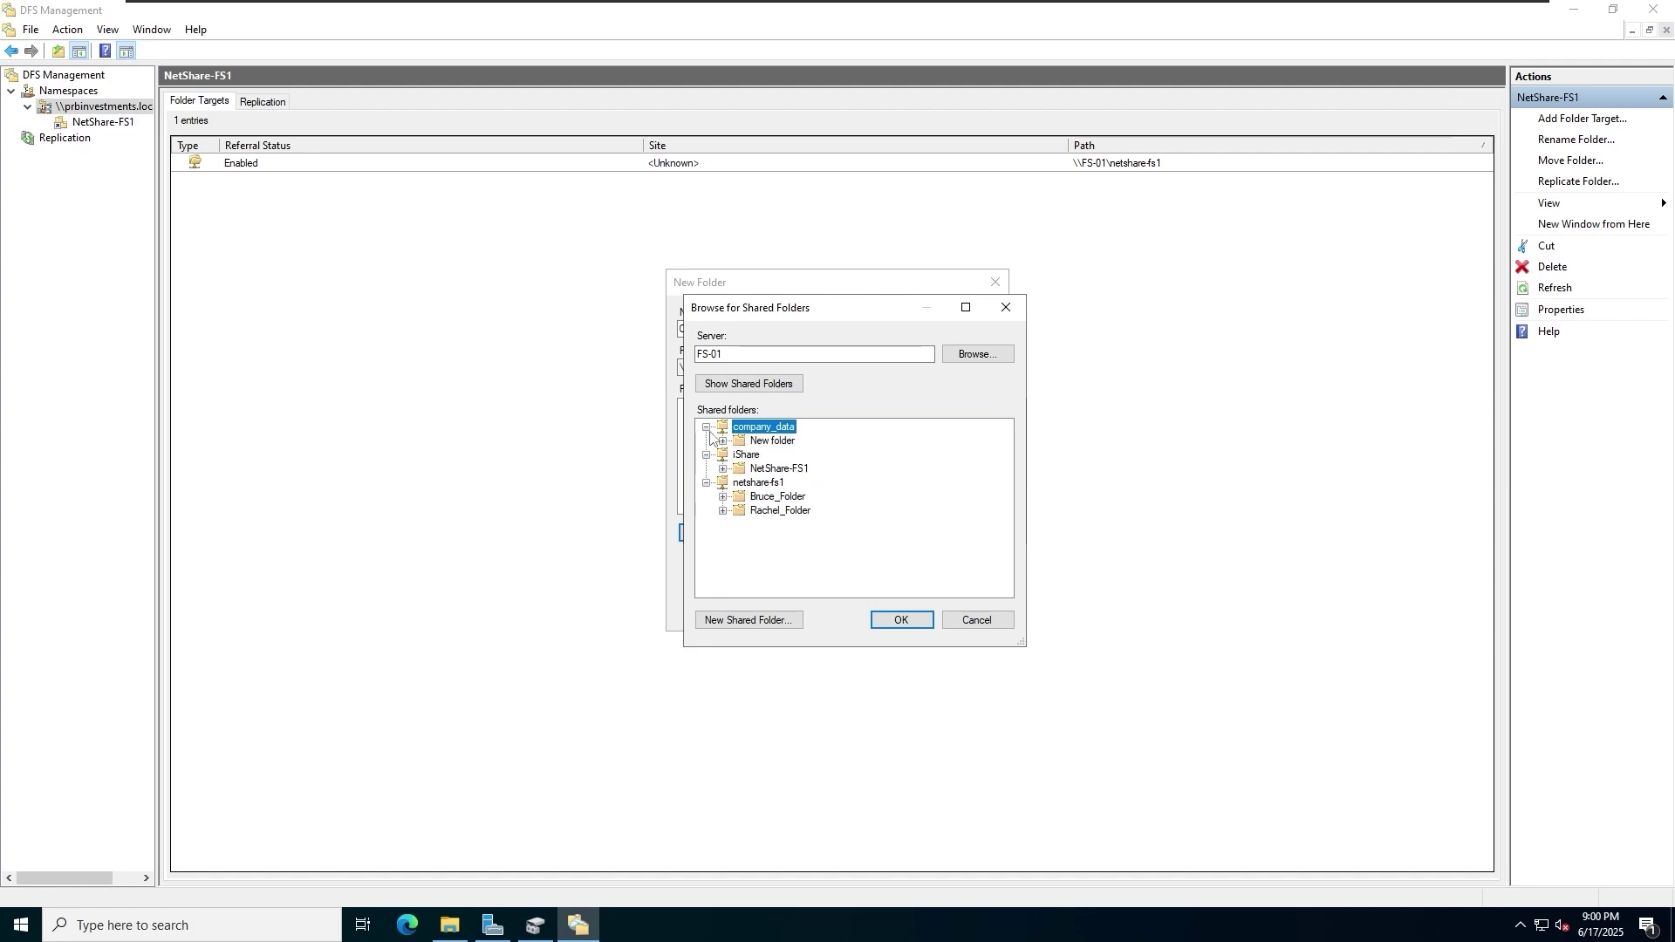
click(902, 620)
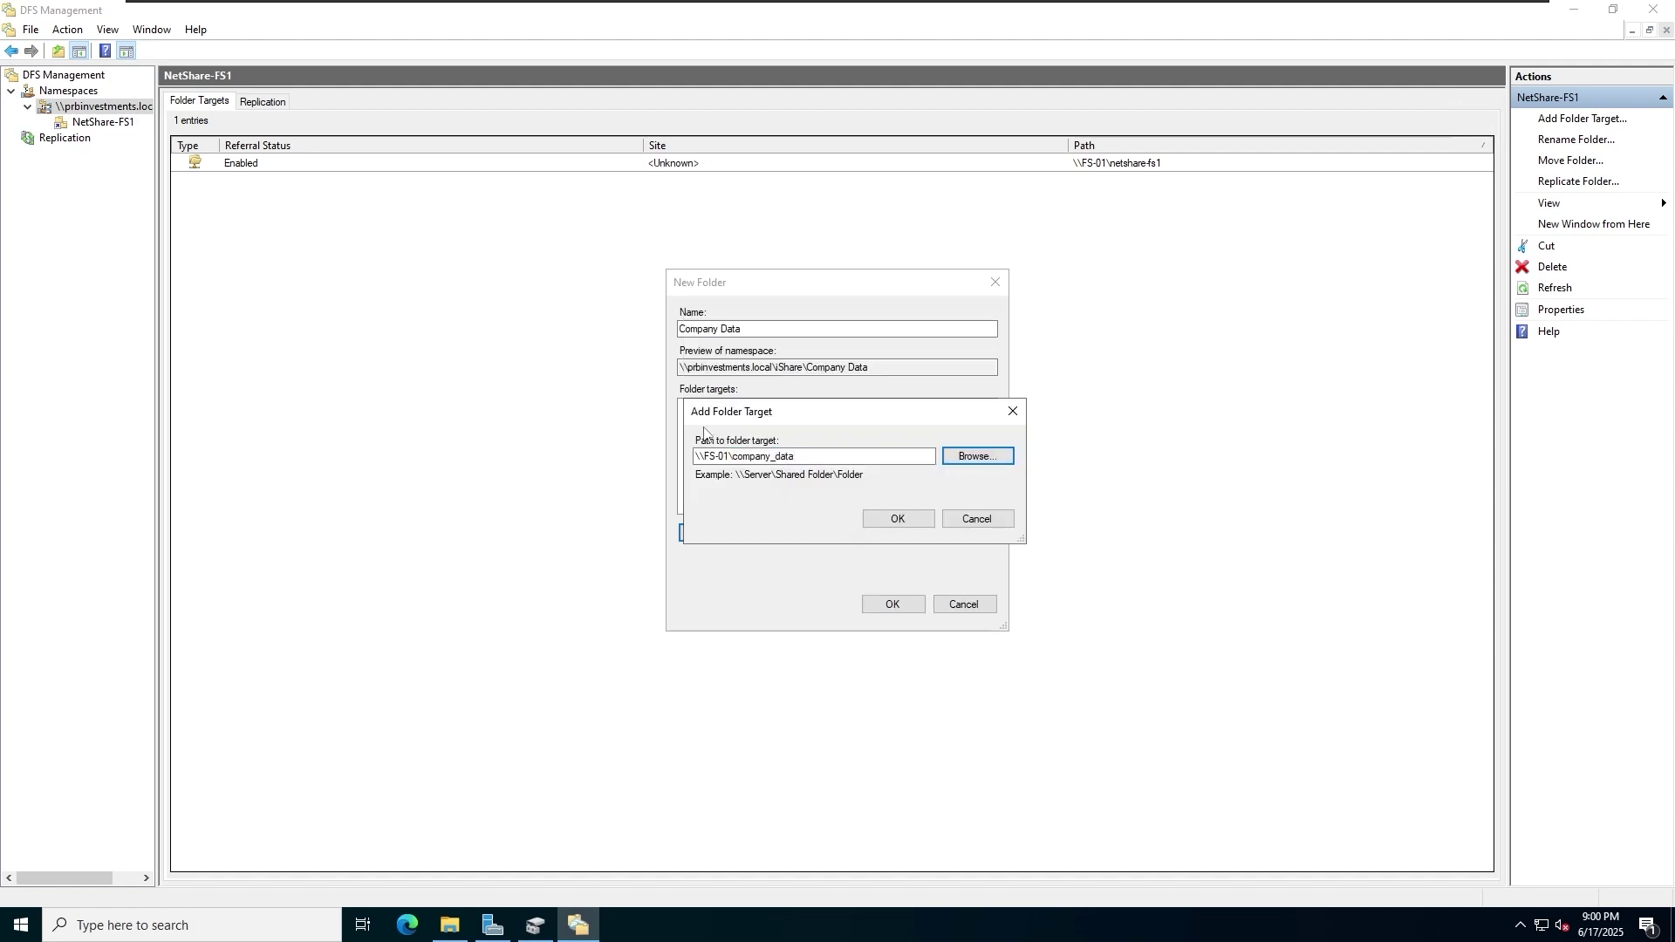
click(898, 519)
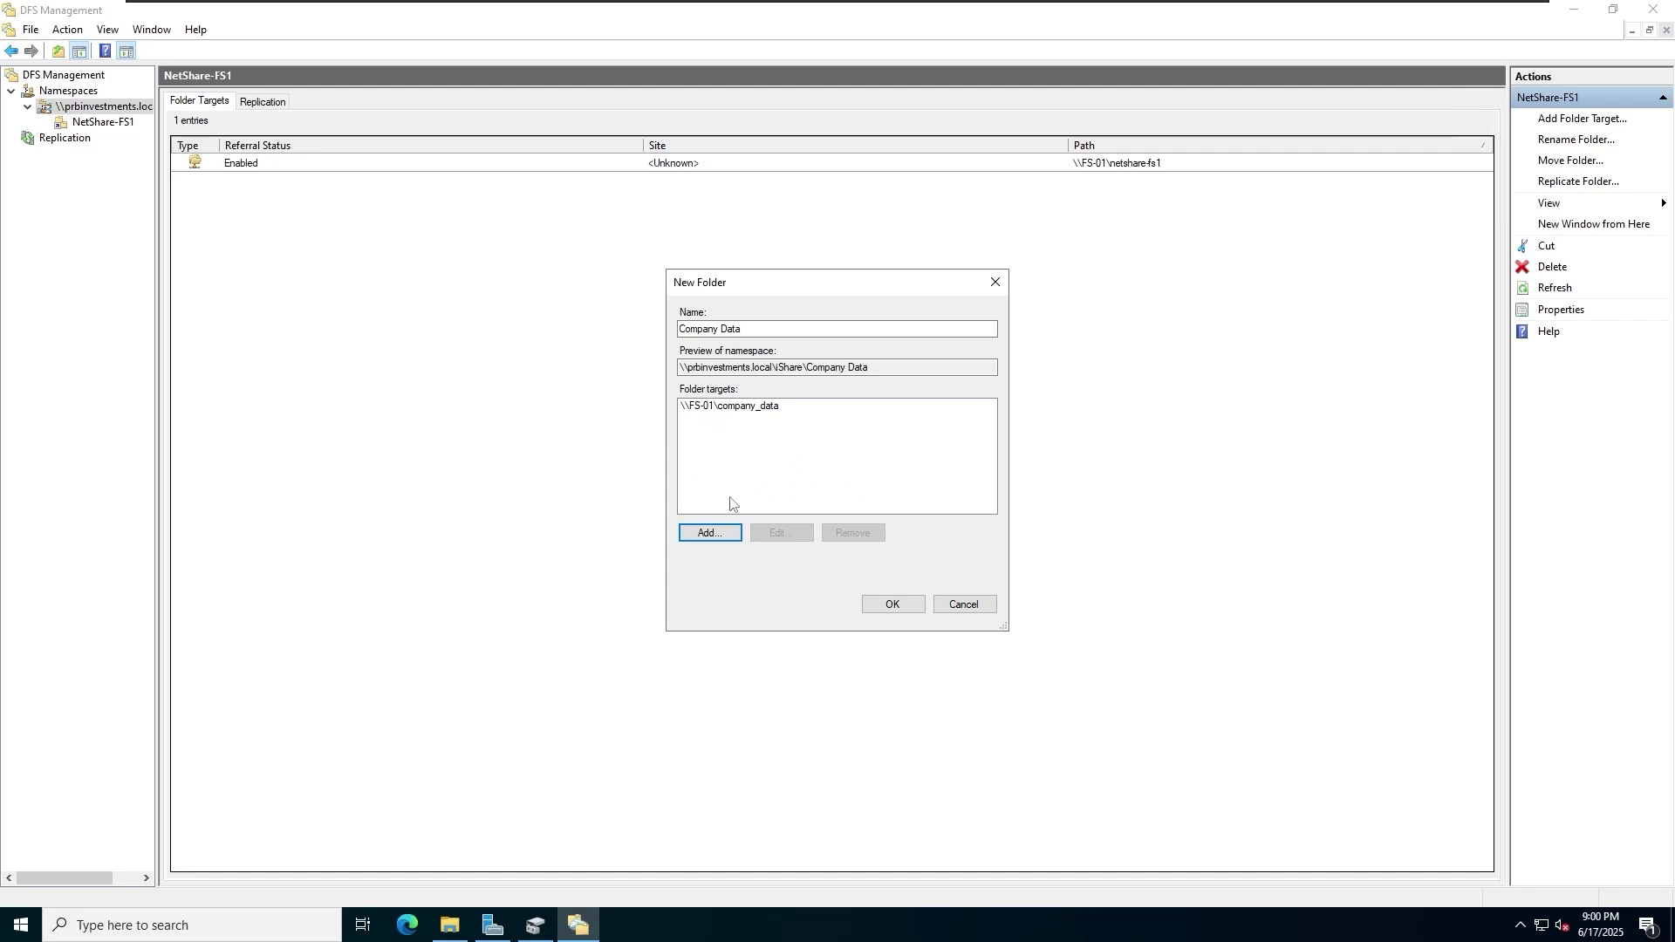
click(894, 604)
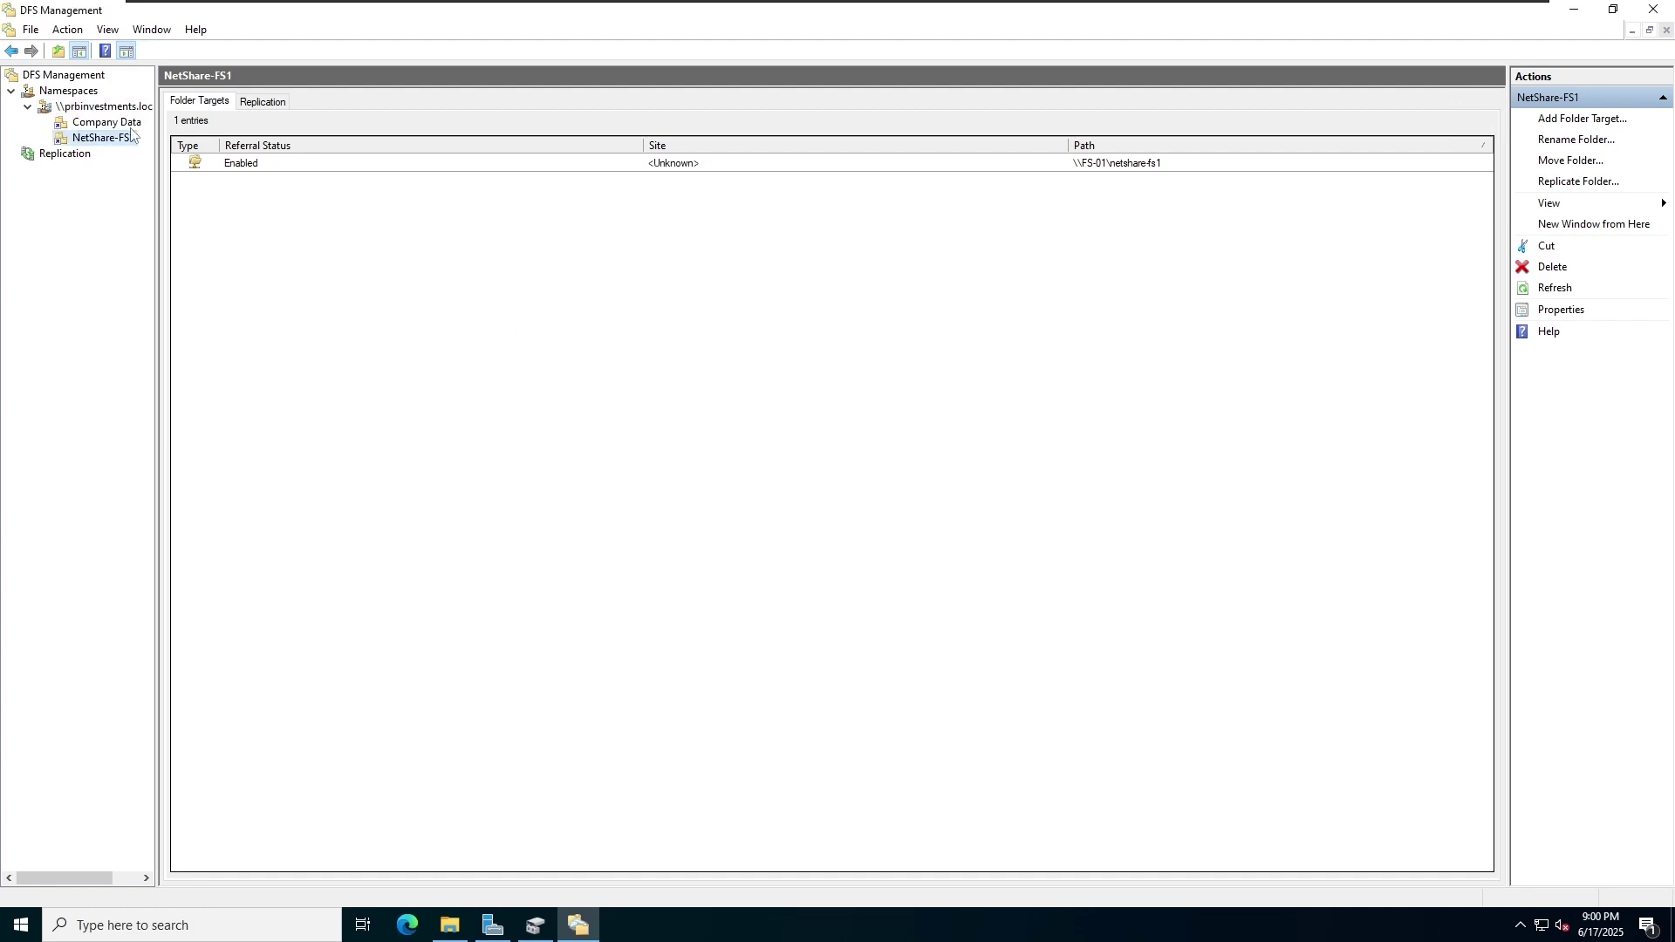
click(128, 123)
On bclarke-pc, open the ishare Y: drive and browse Company Data and the second folder
mouse_move(851, 7)
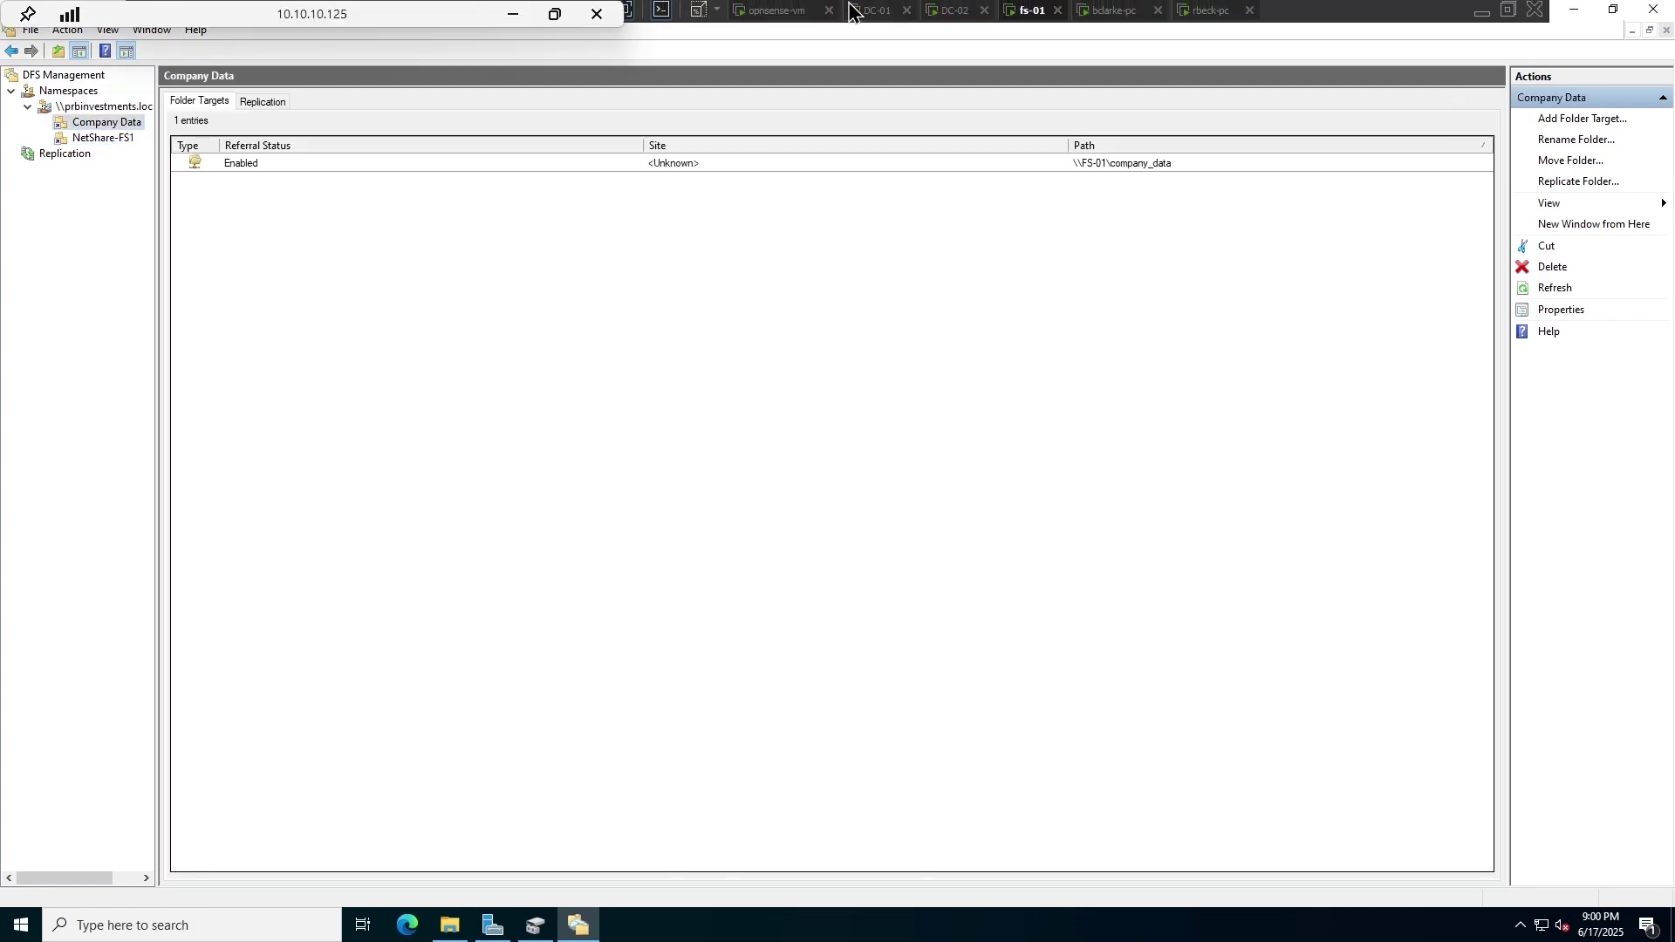
click(1105, 12)
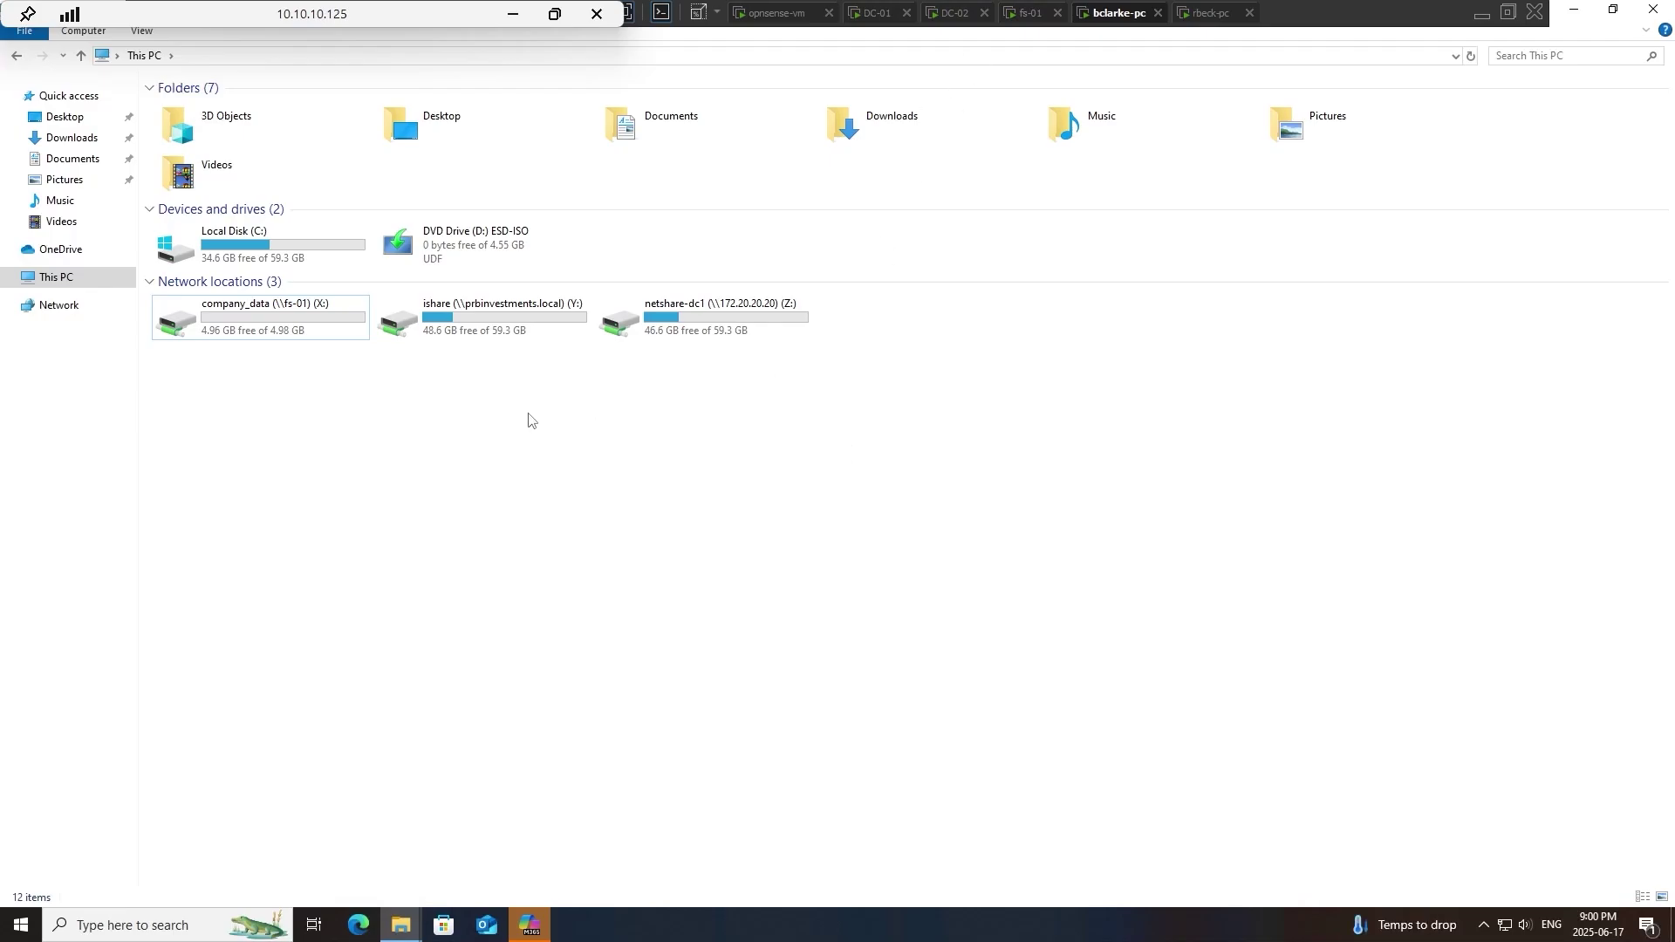
double_click(471, 317)
double_click(231, 109)
click(261, 55)
double_click(224, 131)
Disconnect the company_data X: drive from This PC
click(56, 277)
right_click(282, 322)
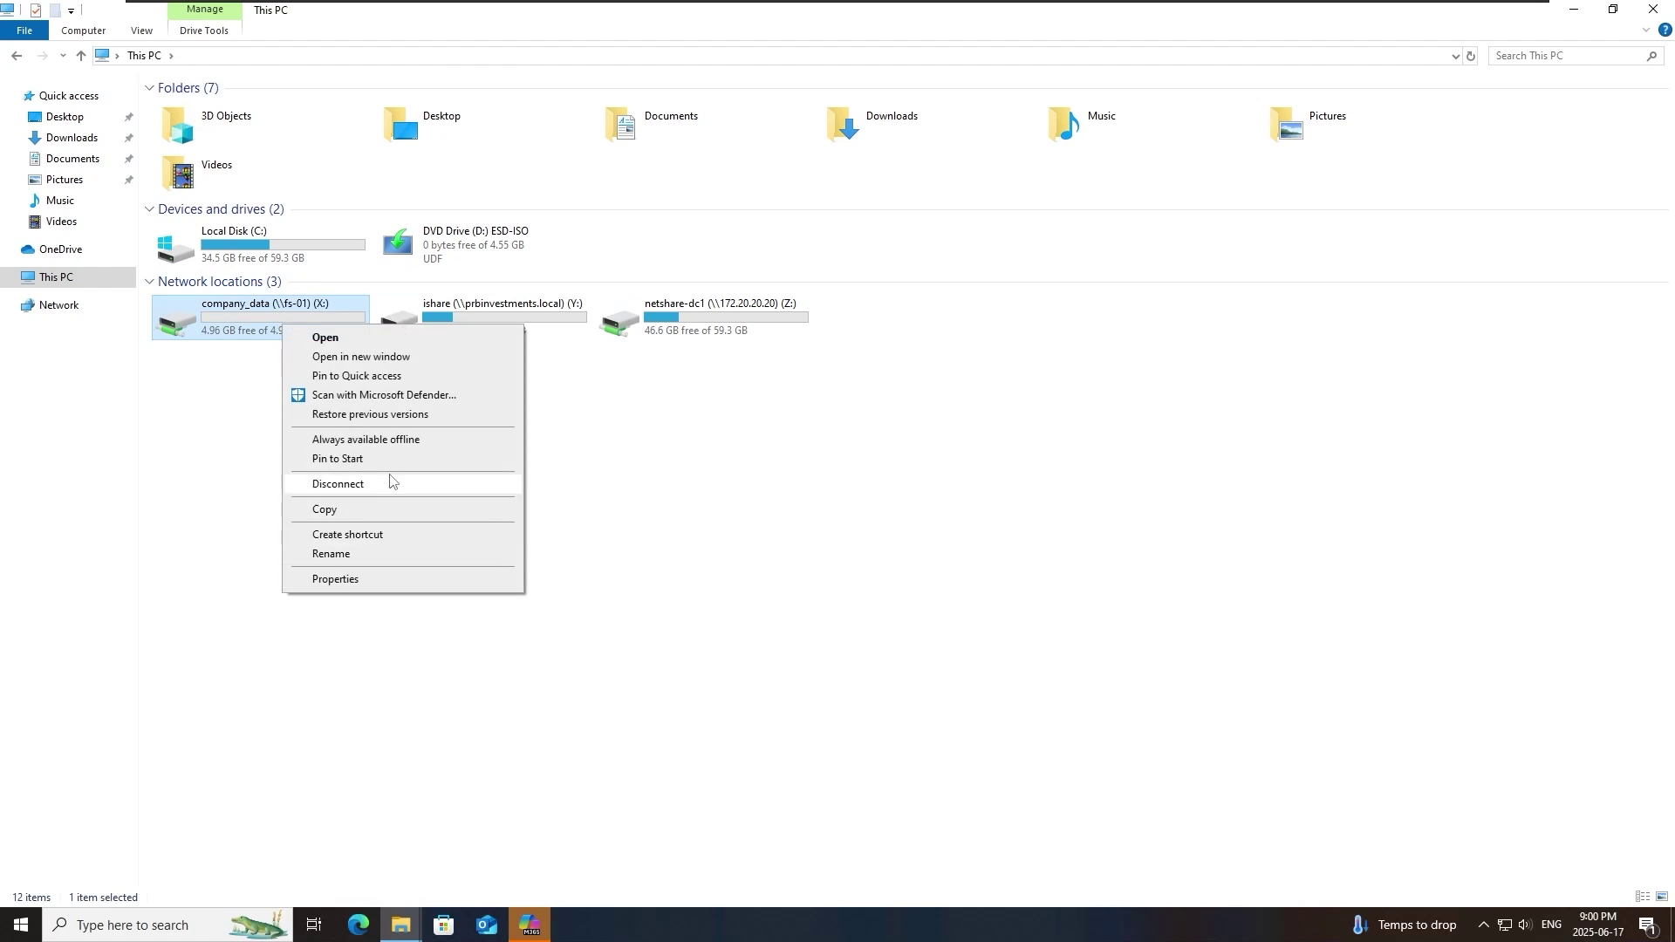
click(389, 483)
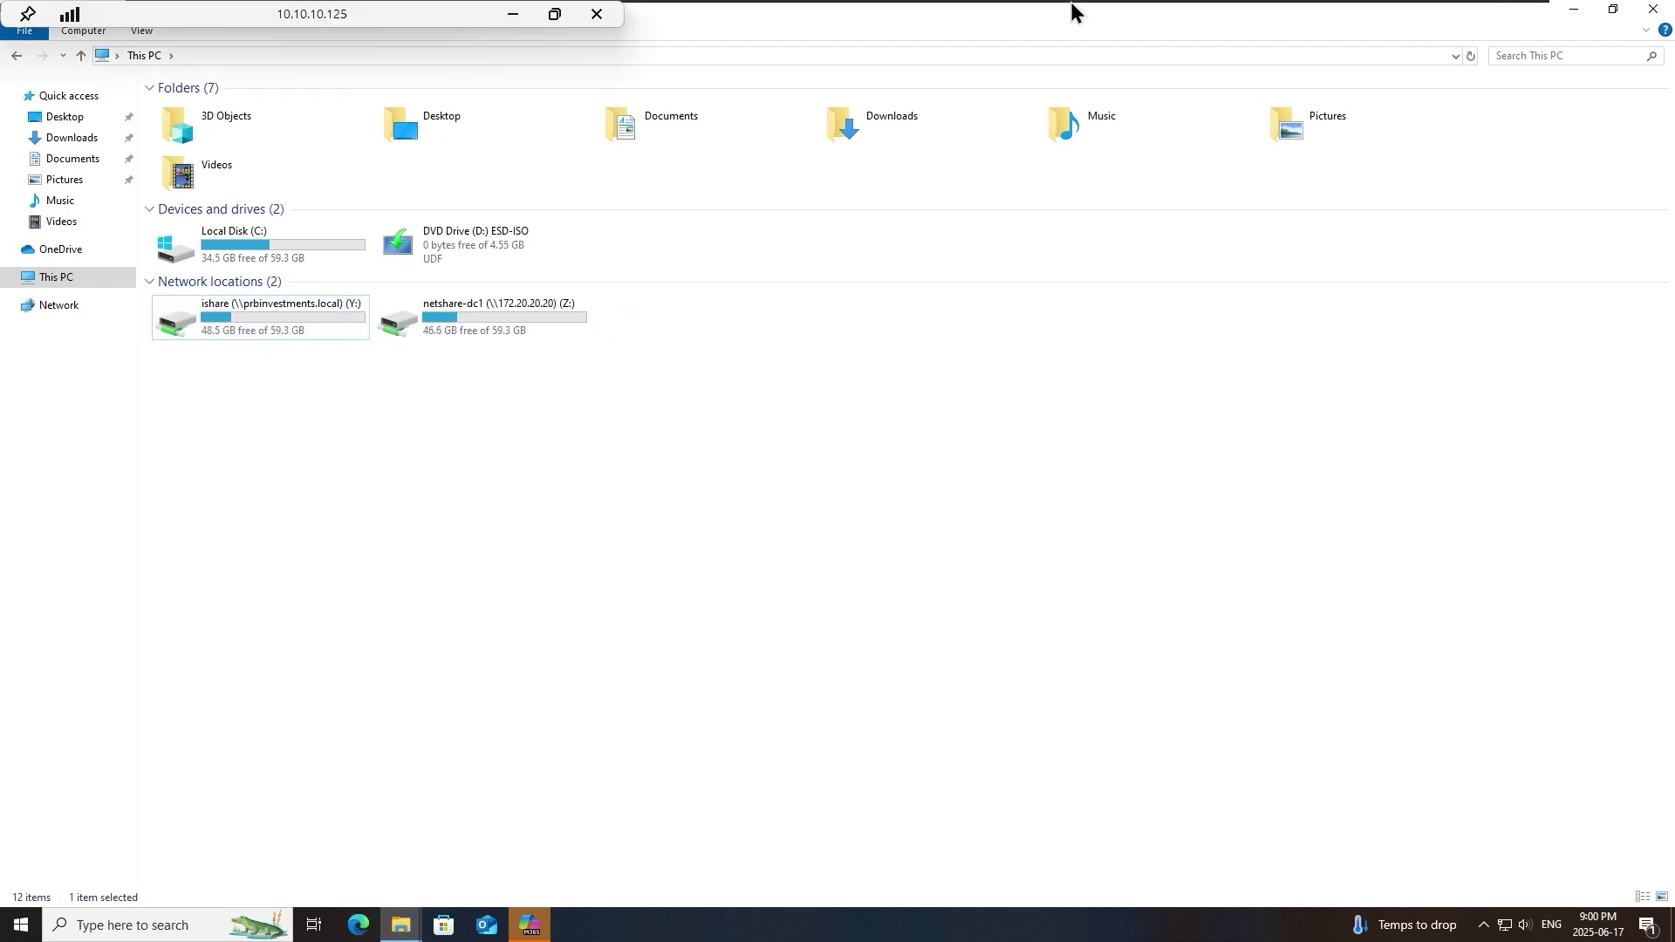
On fs-01, view the FS_Drive2 (E:) folders netshare-fs1 and company_data
click(1032, 12)
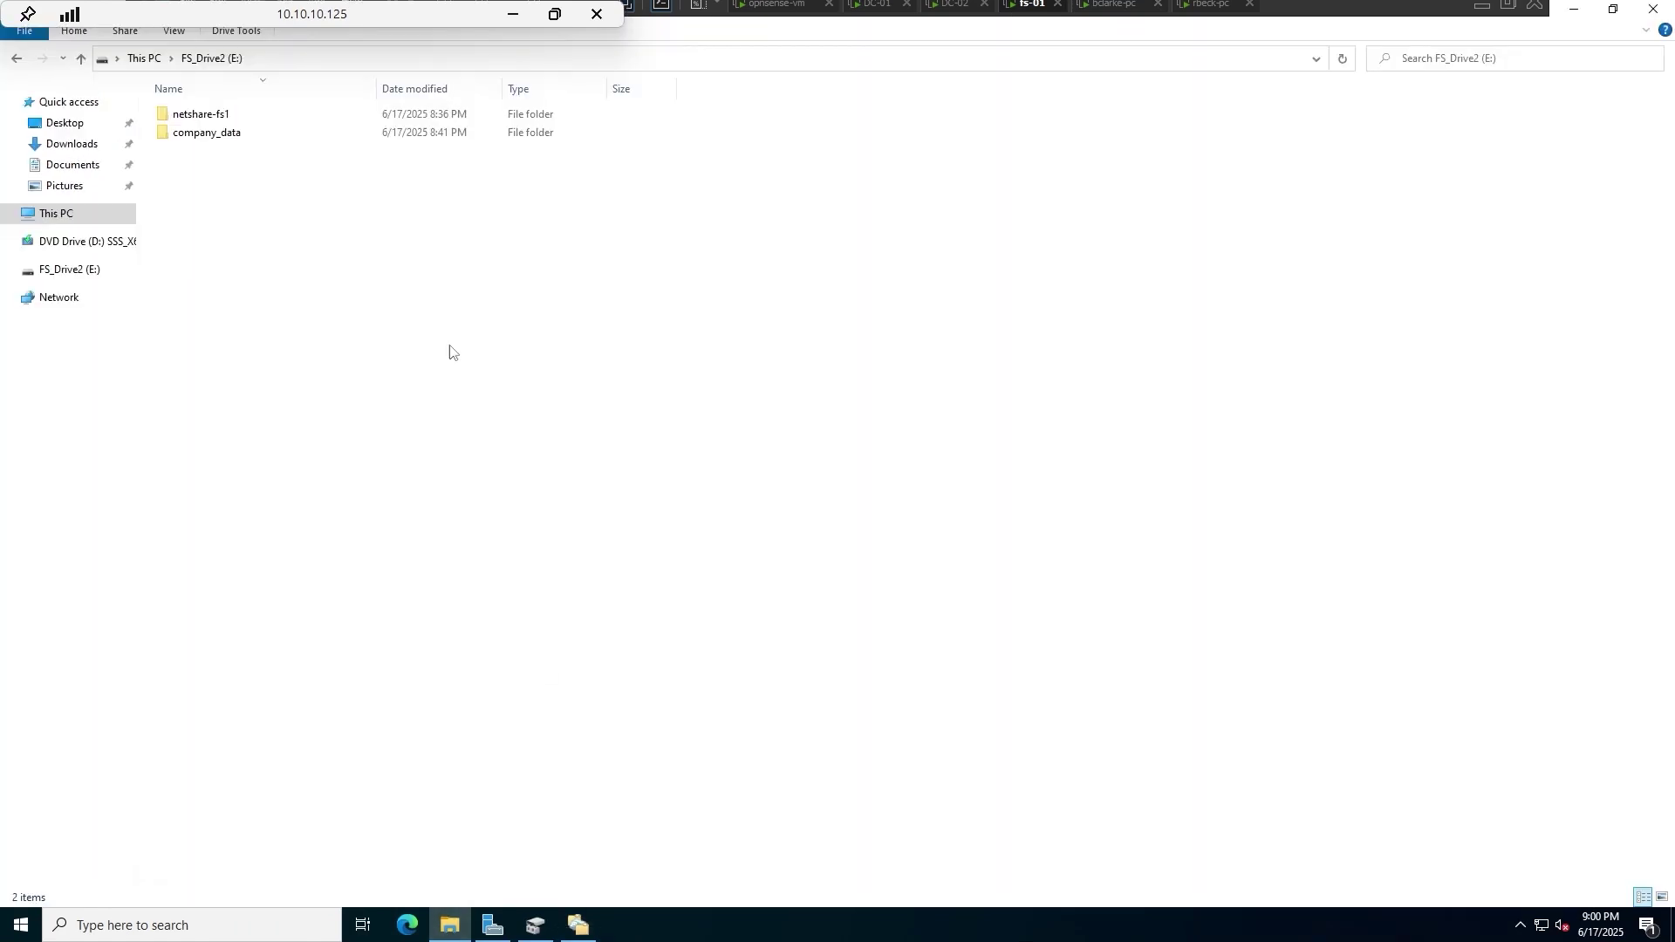
click(220, 115)
click(223, 133)
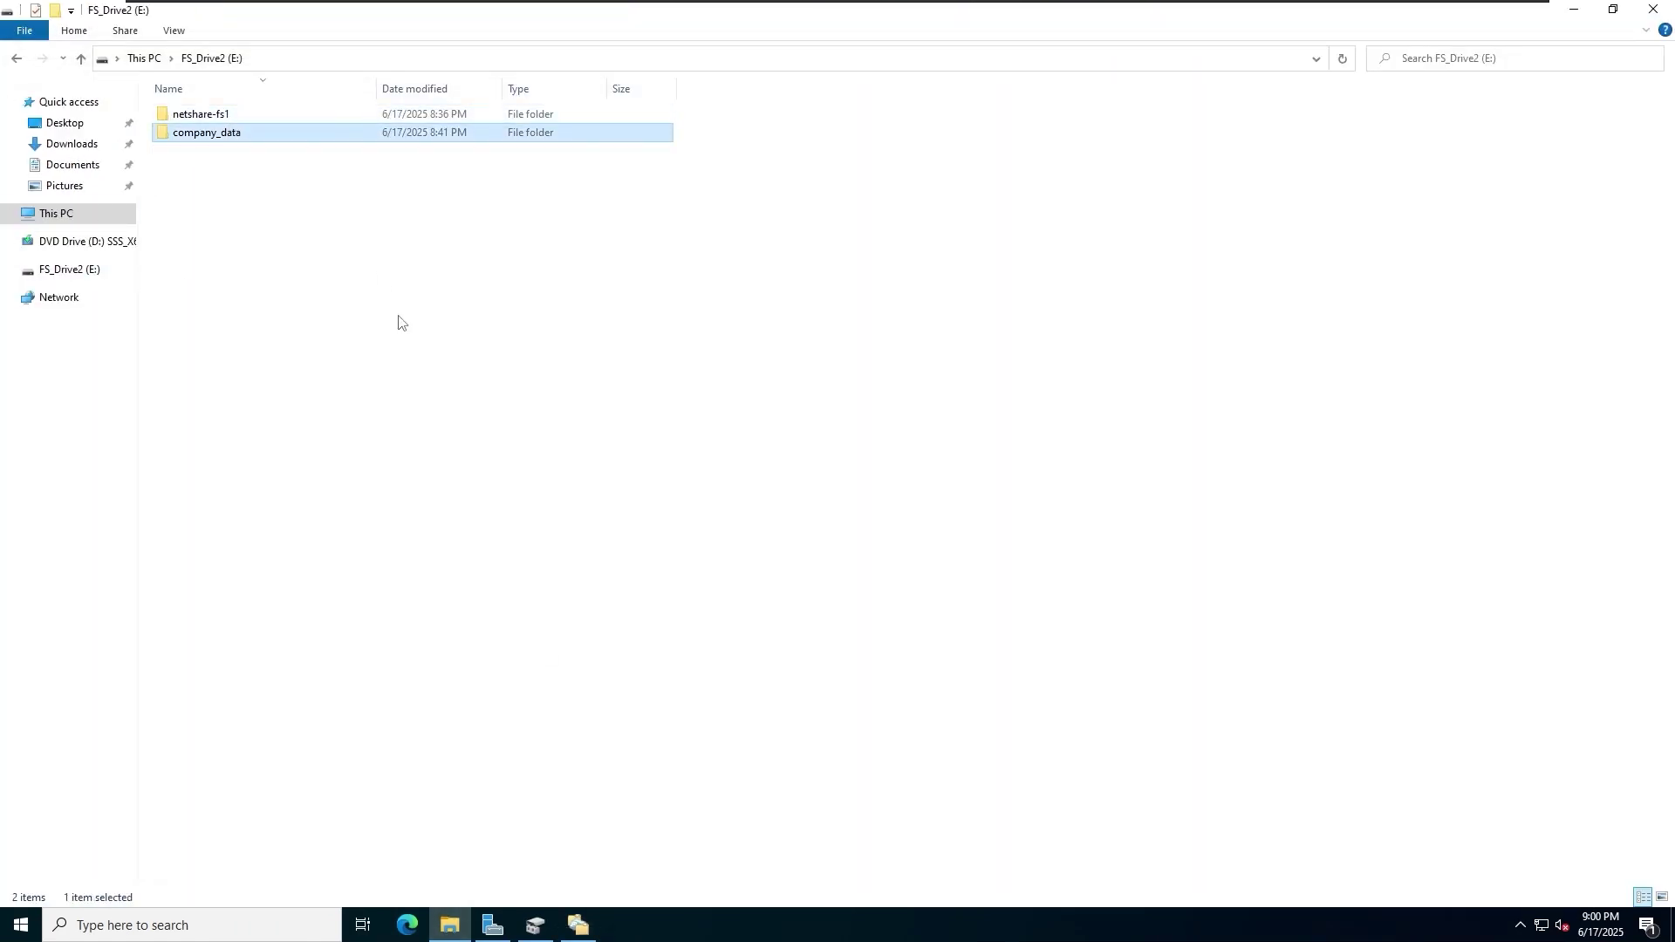
click(391, 316)
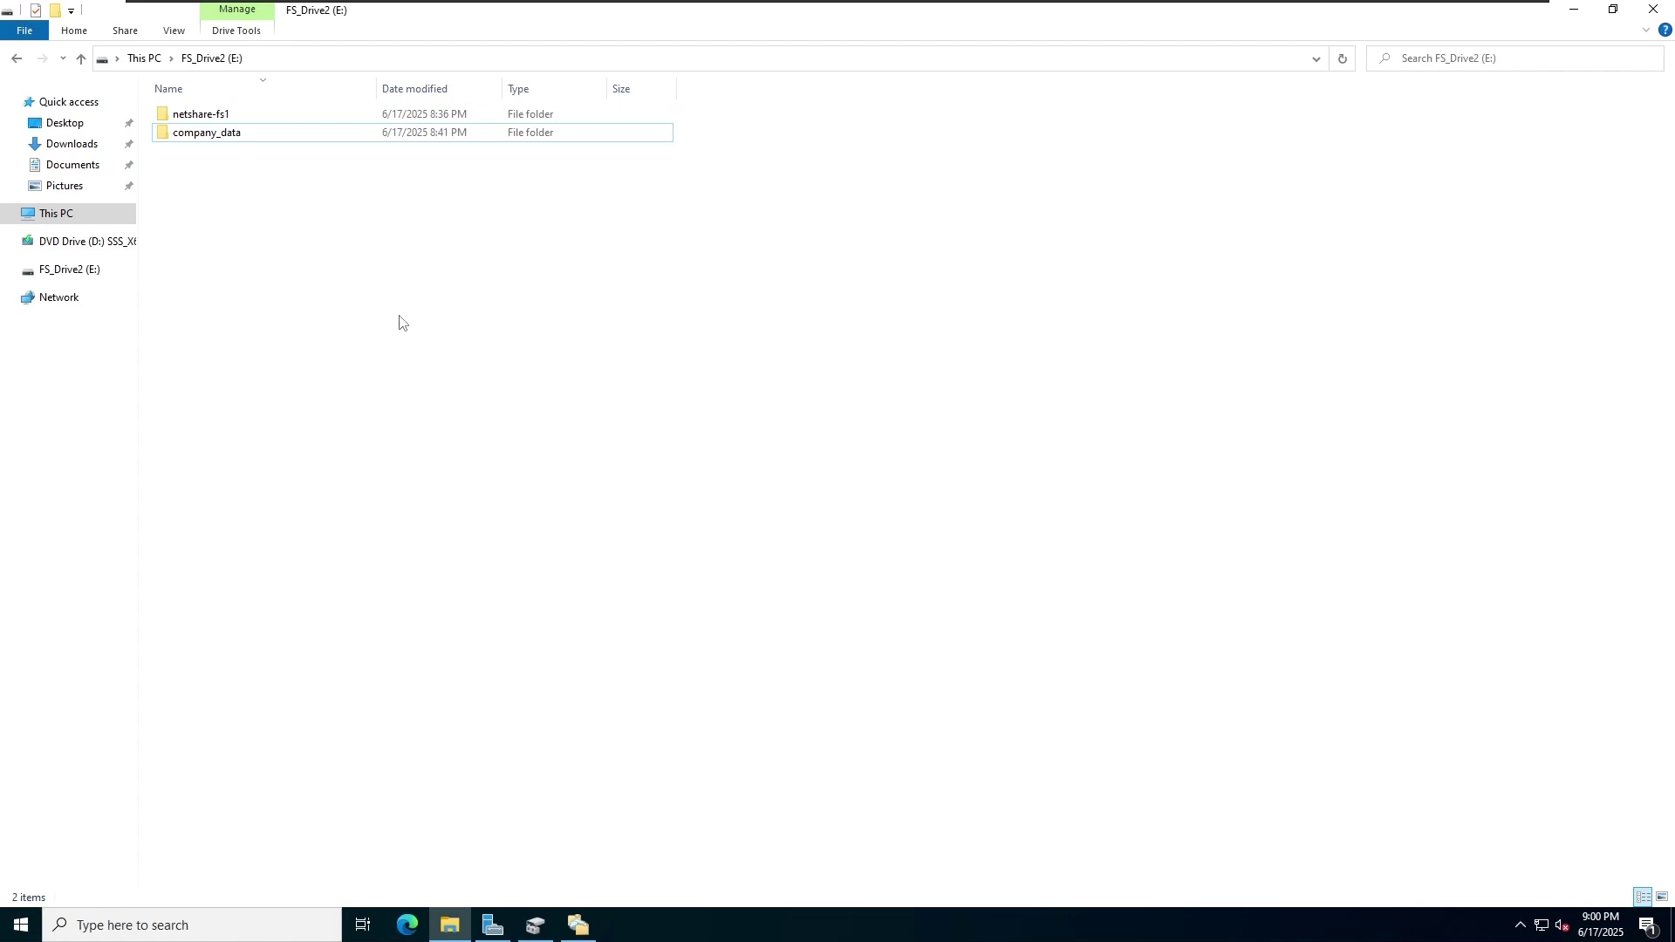
Minimize Disk Management and start a new iShare namespace folder named NetShare-DC1
click(535, 925)
click(534, 925)
click(579, 925)
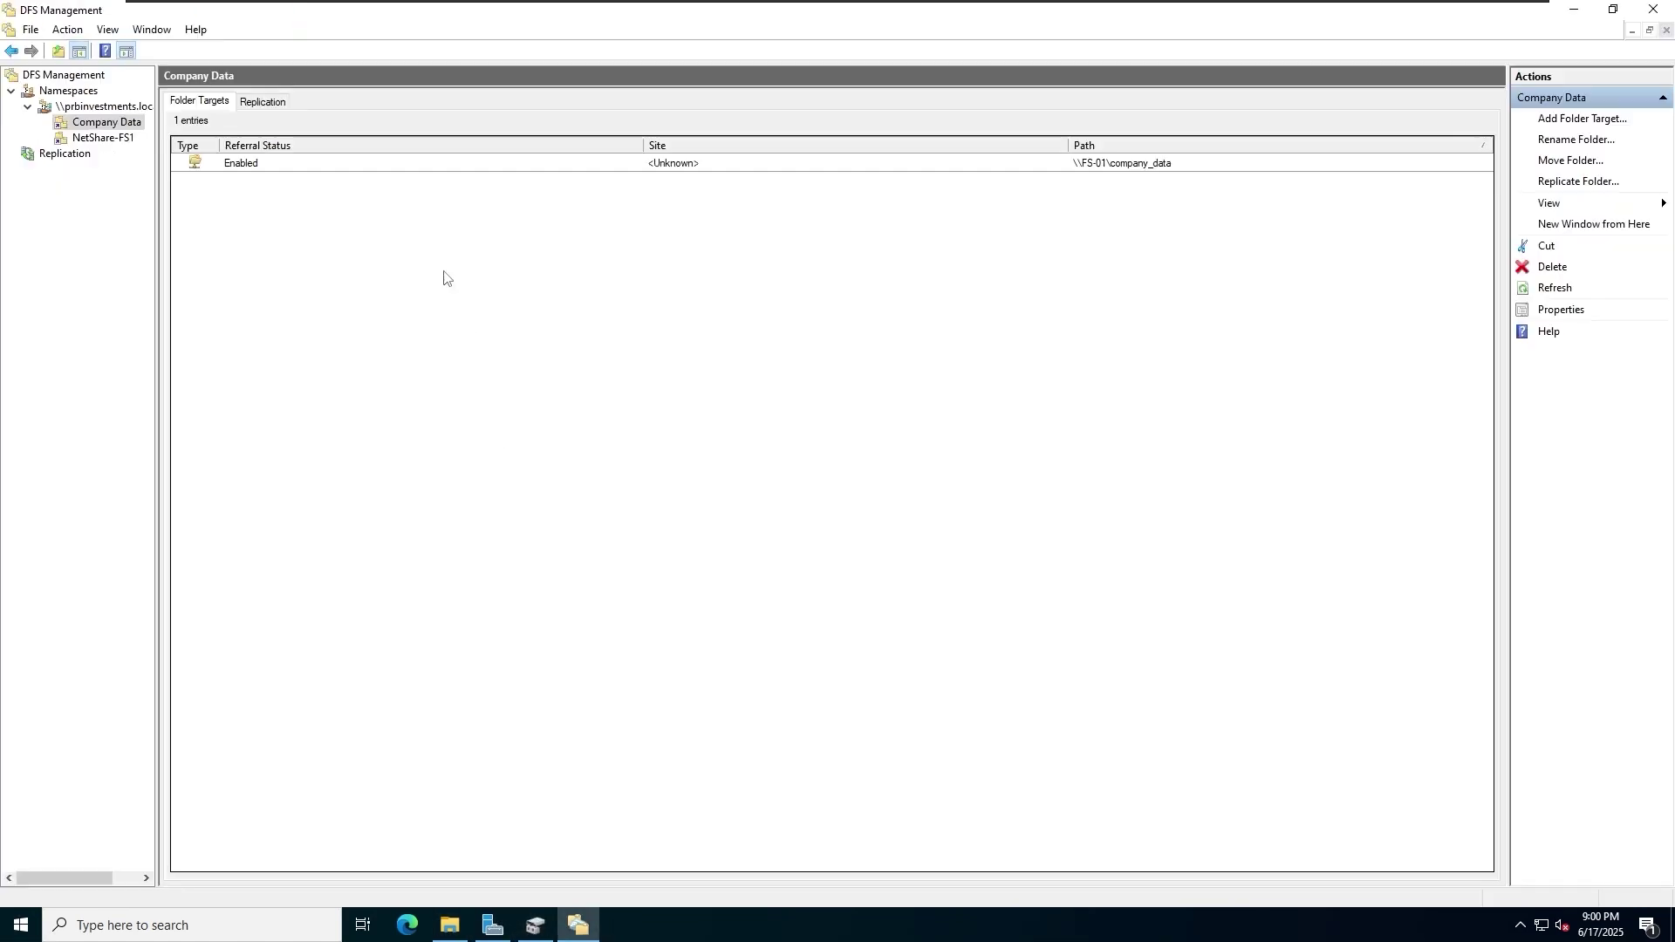
click(103, 106)
right_click(112, 114)
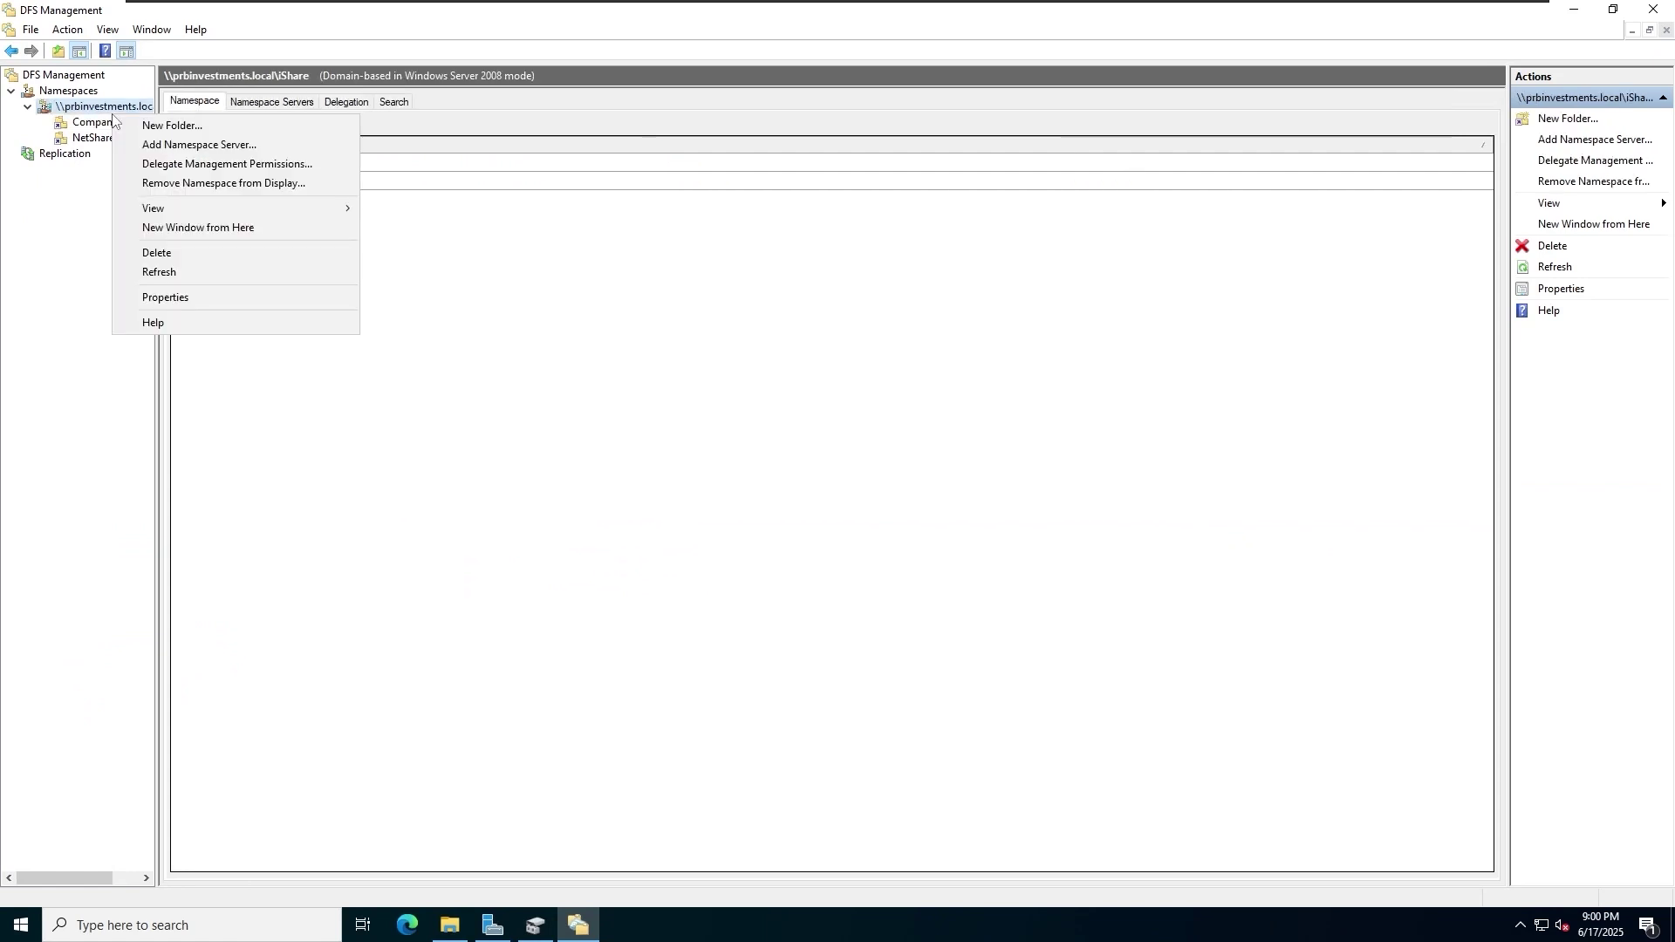
click(155, 127)
text(NetShare-DC1)
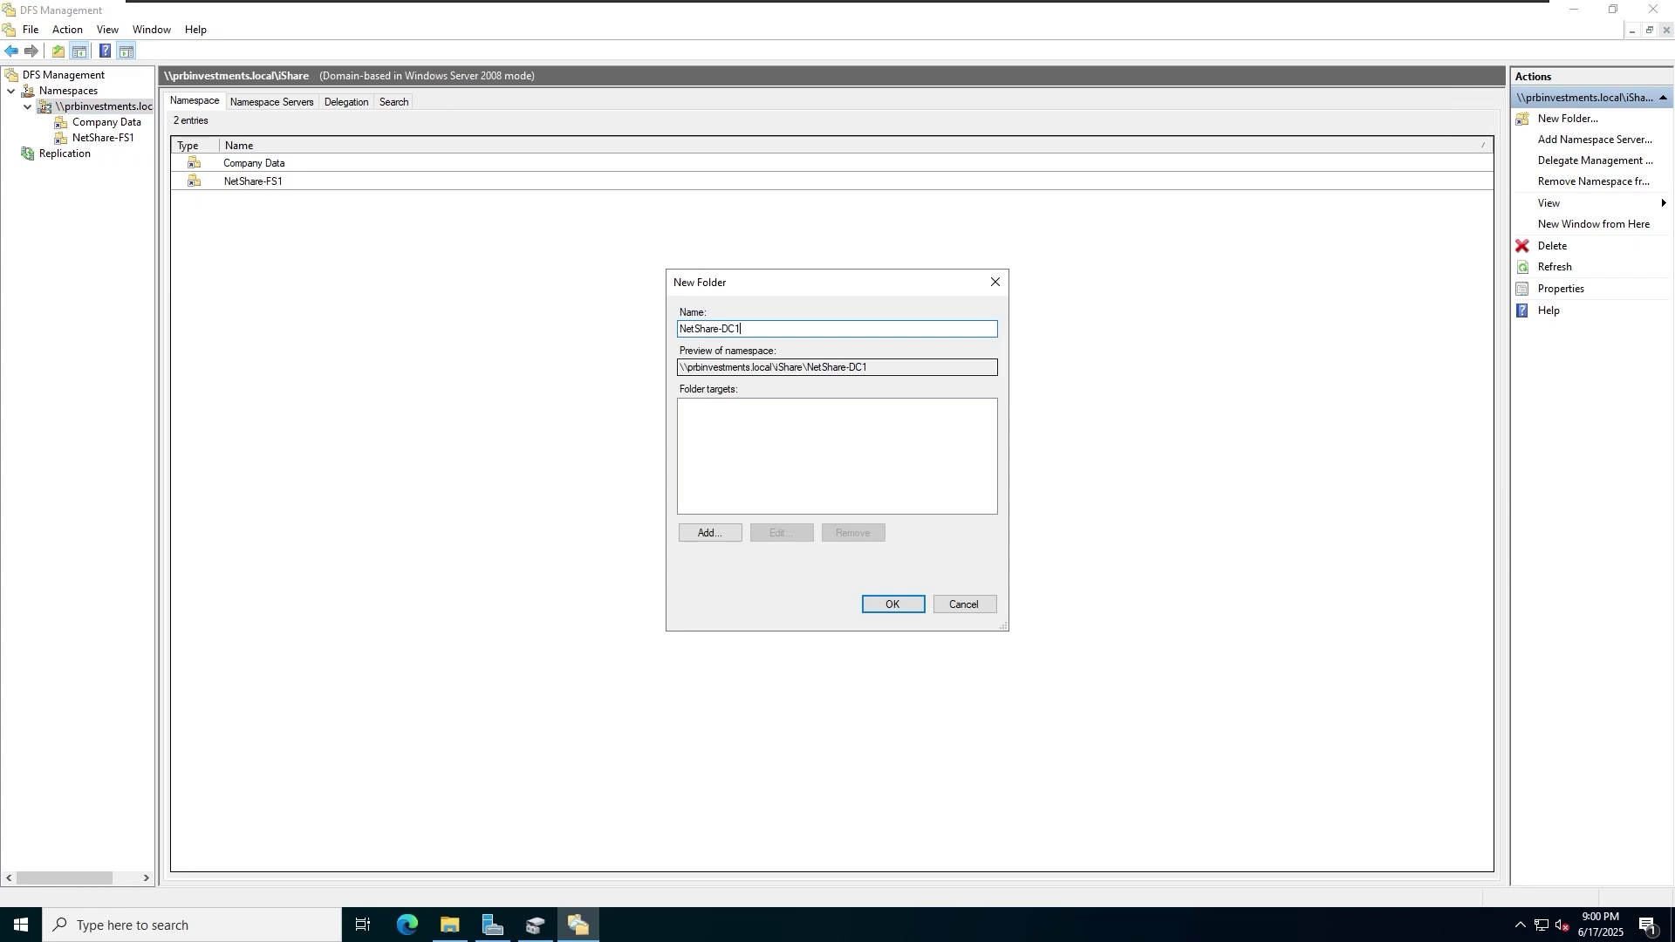
Target the folder at \\dc-01\netshare-dc1, create it, and view its targets
click(713, 533)
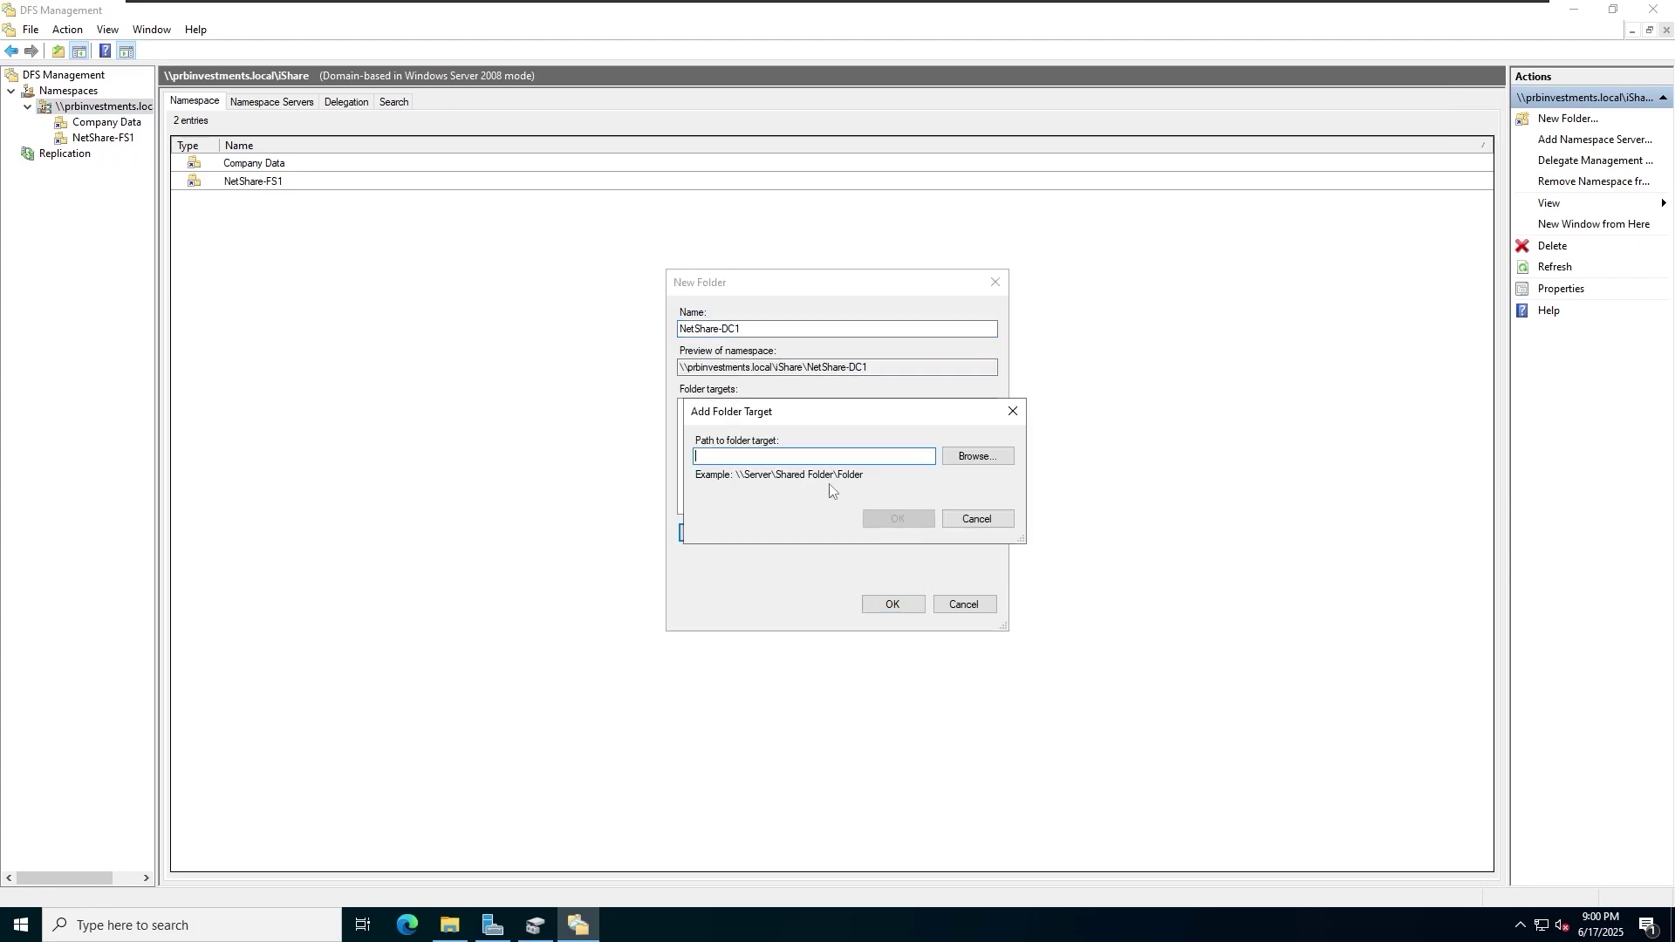
text(\\dc-01)
text(\ne)
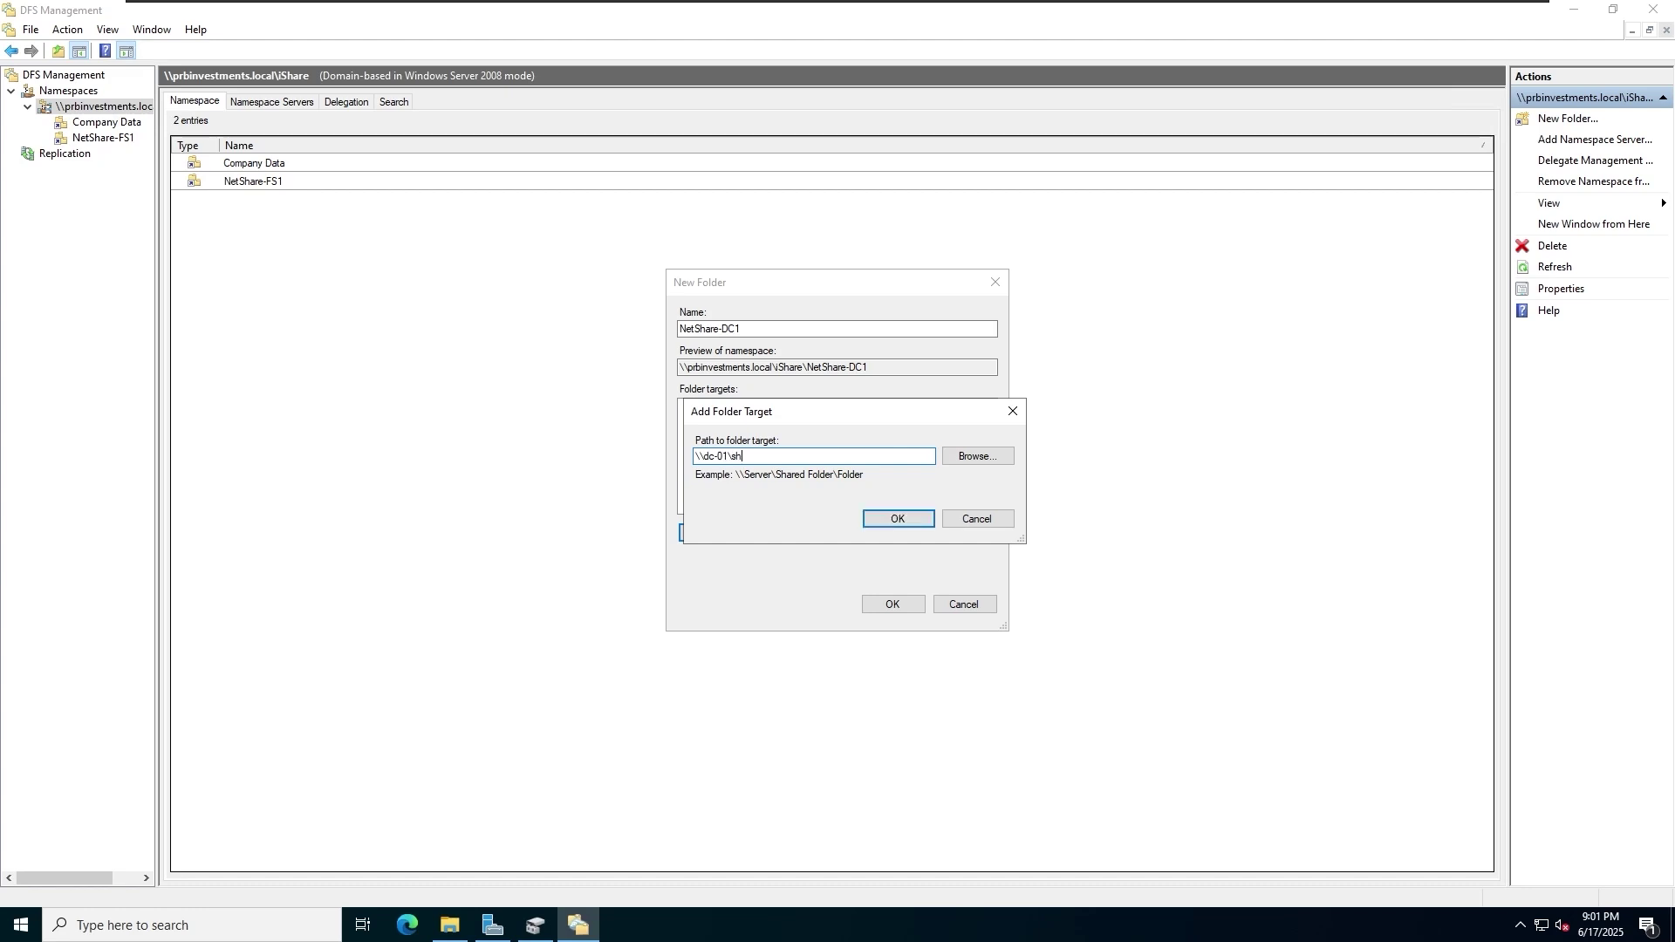
text(tshare-dc1)
click(897, 518)
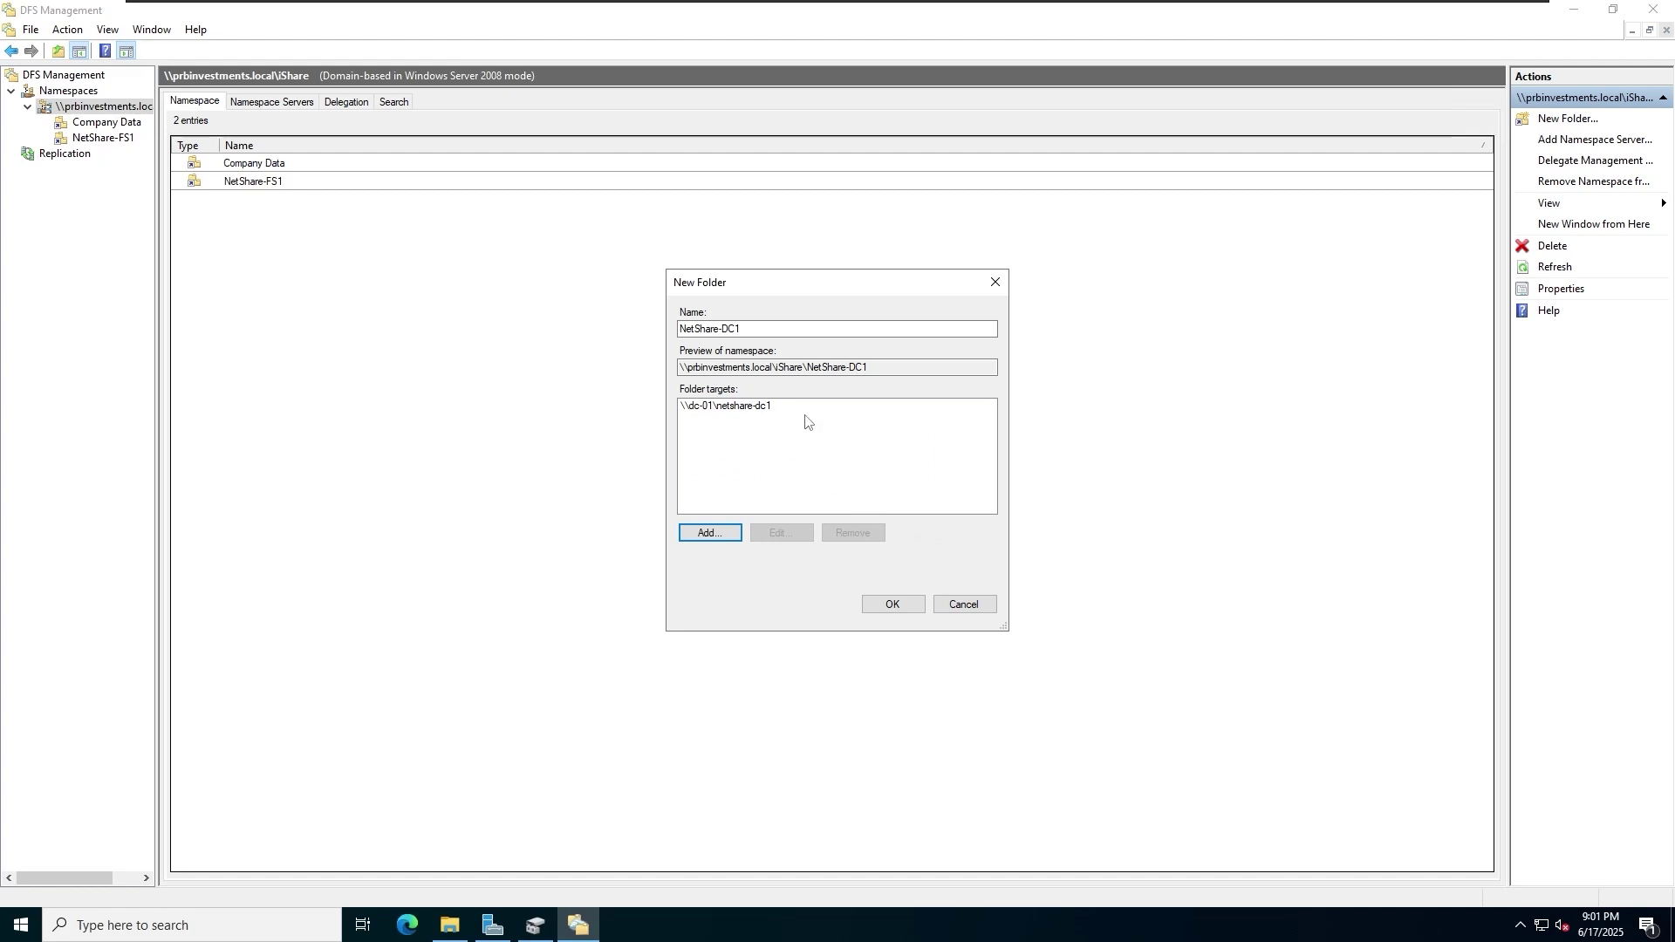
click(891, 603)
click(128, 123)
click(109, 138)
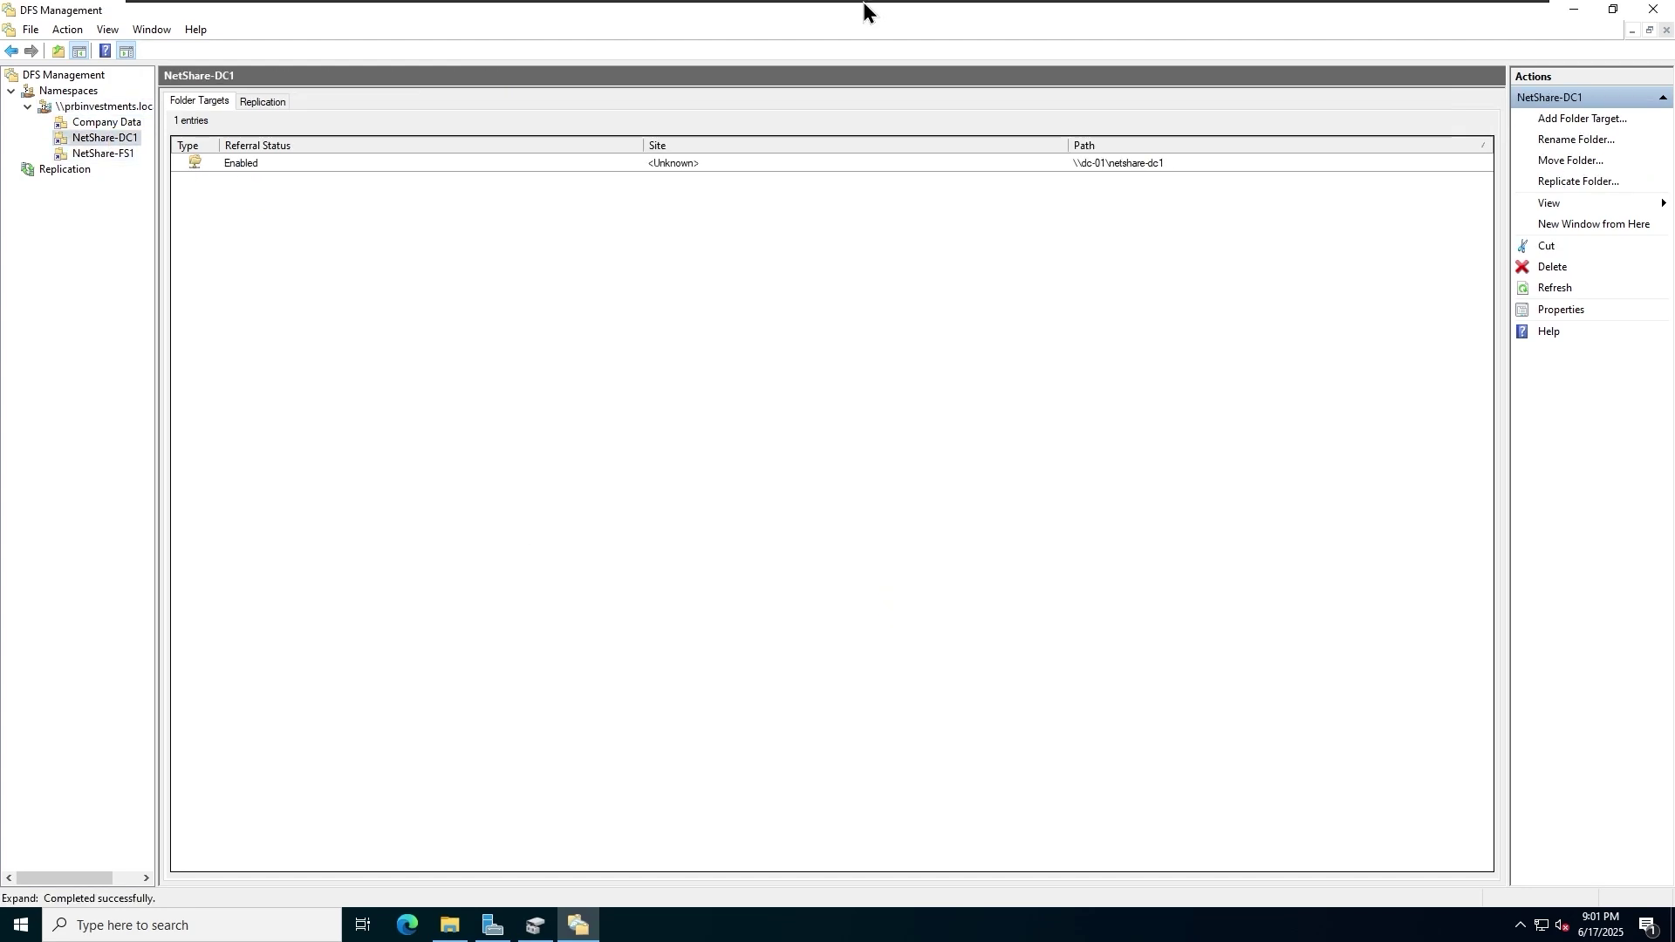
On bclarke-pc's Y: drive, open Company Data, NetShare-DC1 and NetShare-FS1, returning to the root each time
mouse_move(867, 9)
click(1108, 18)
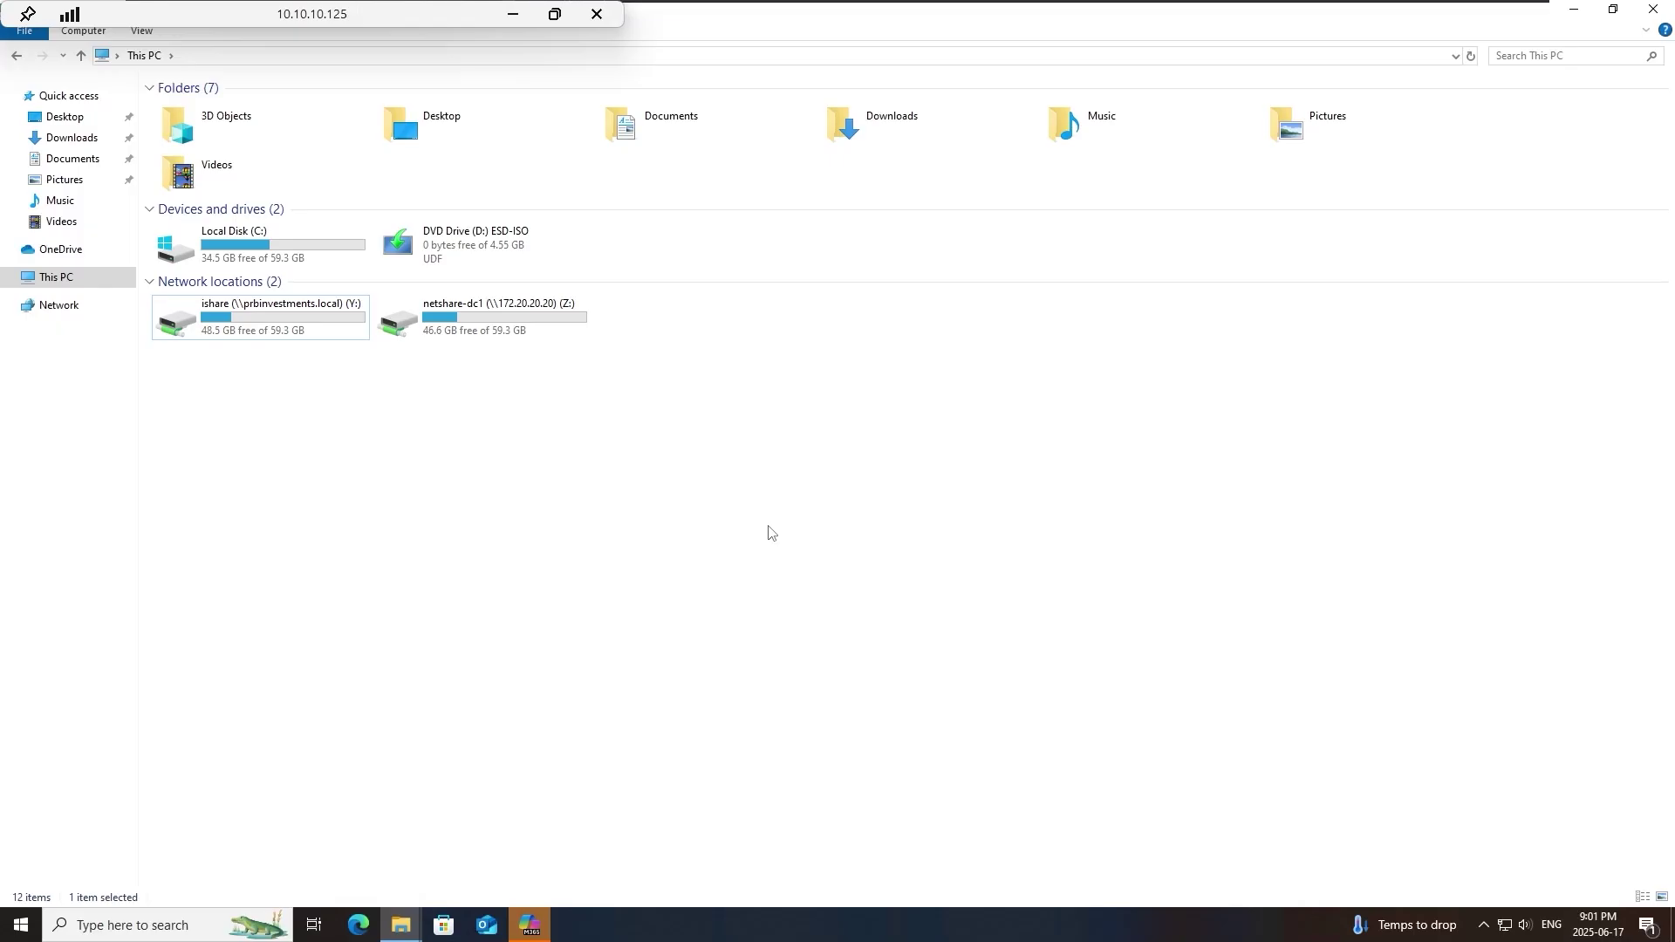
double_click(258, 110)
click(314, 56)
key(Down)
key(Return)
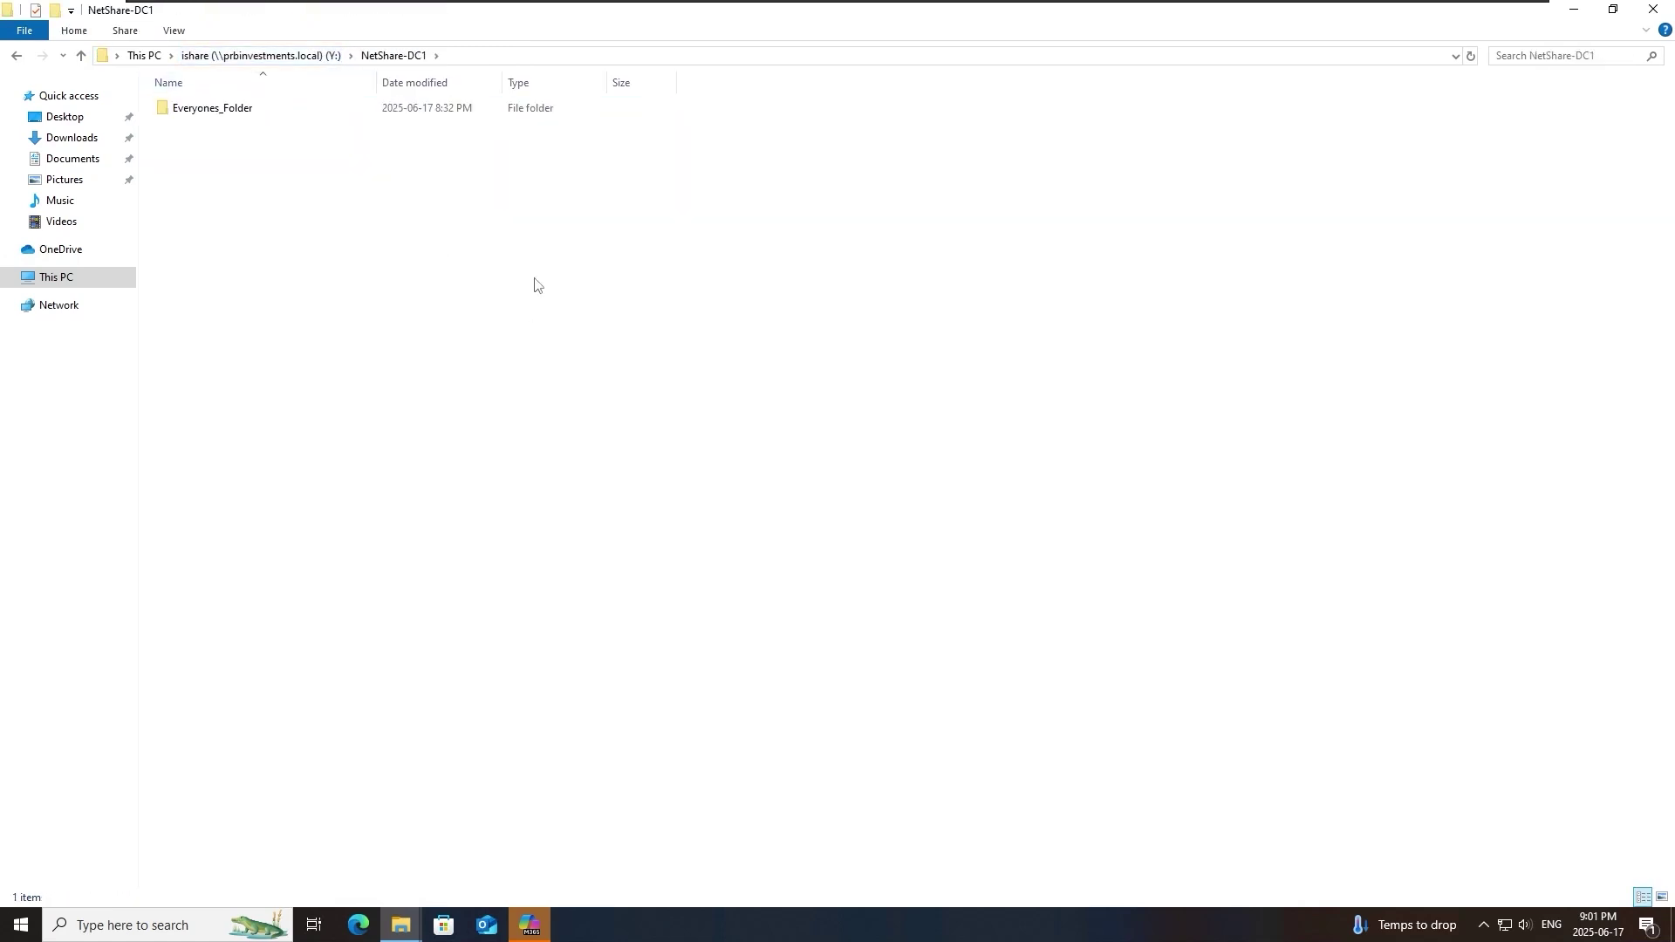
click(316, 56)
double_click(226, 150)
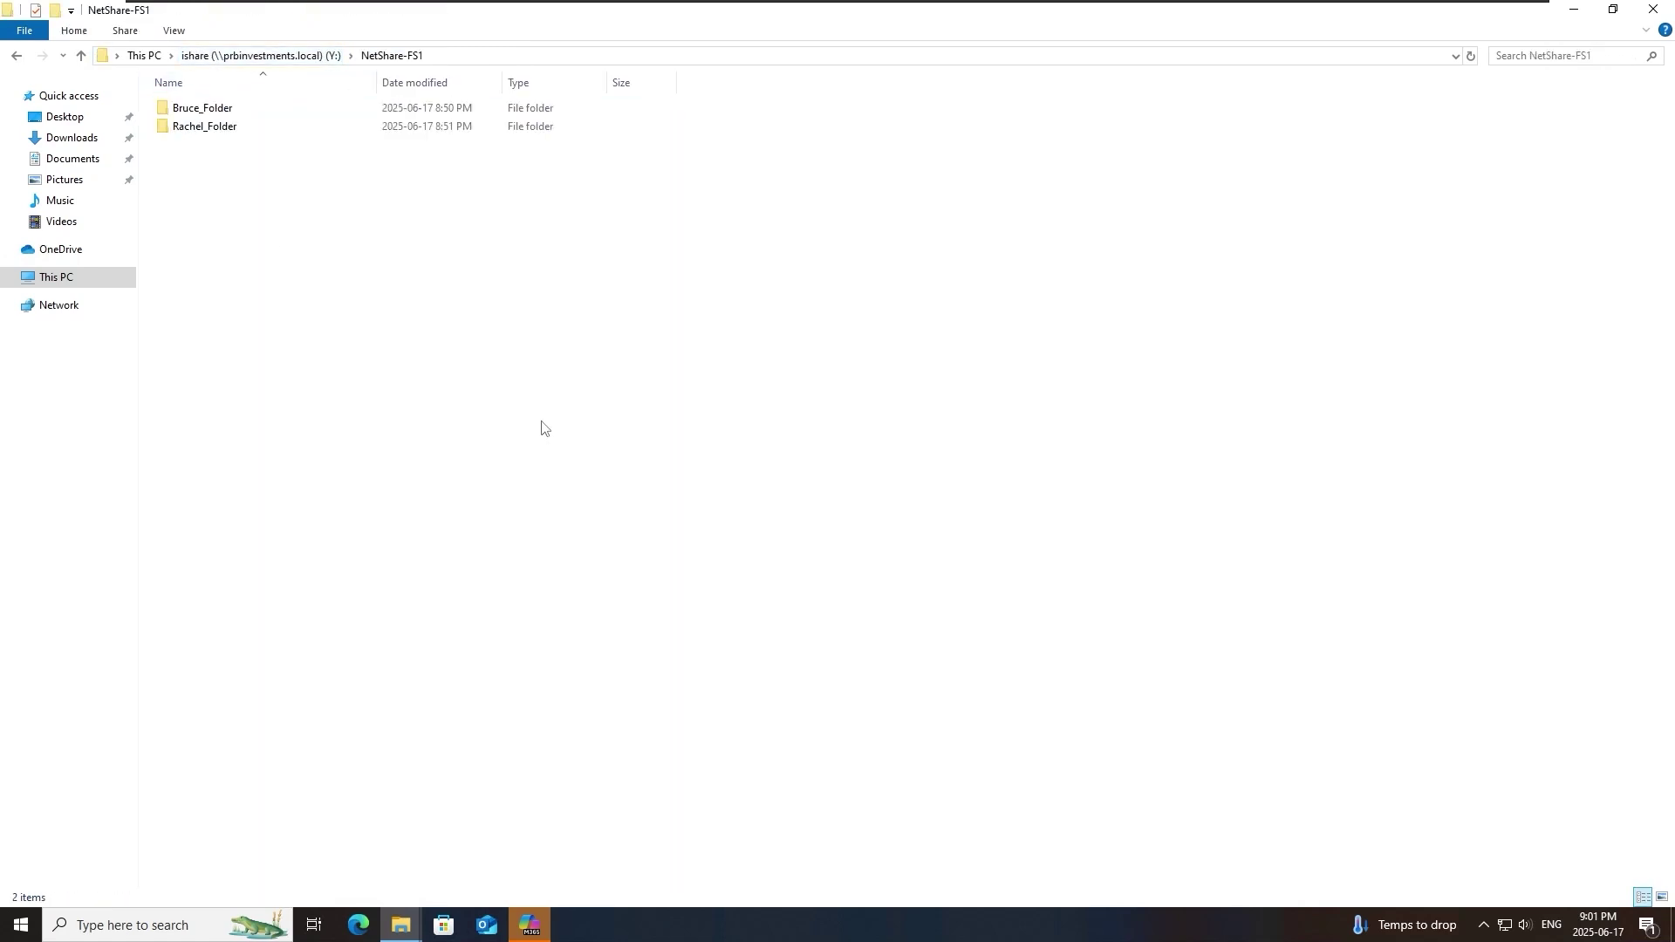
click(333, 55)
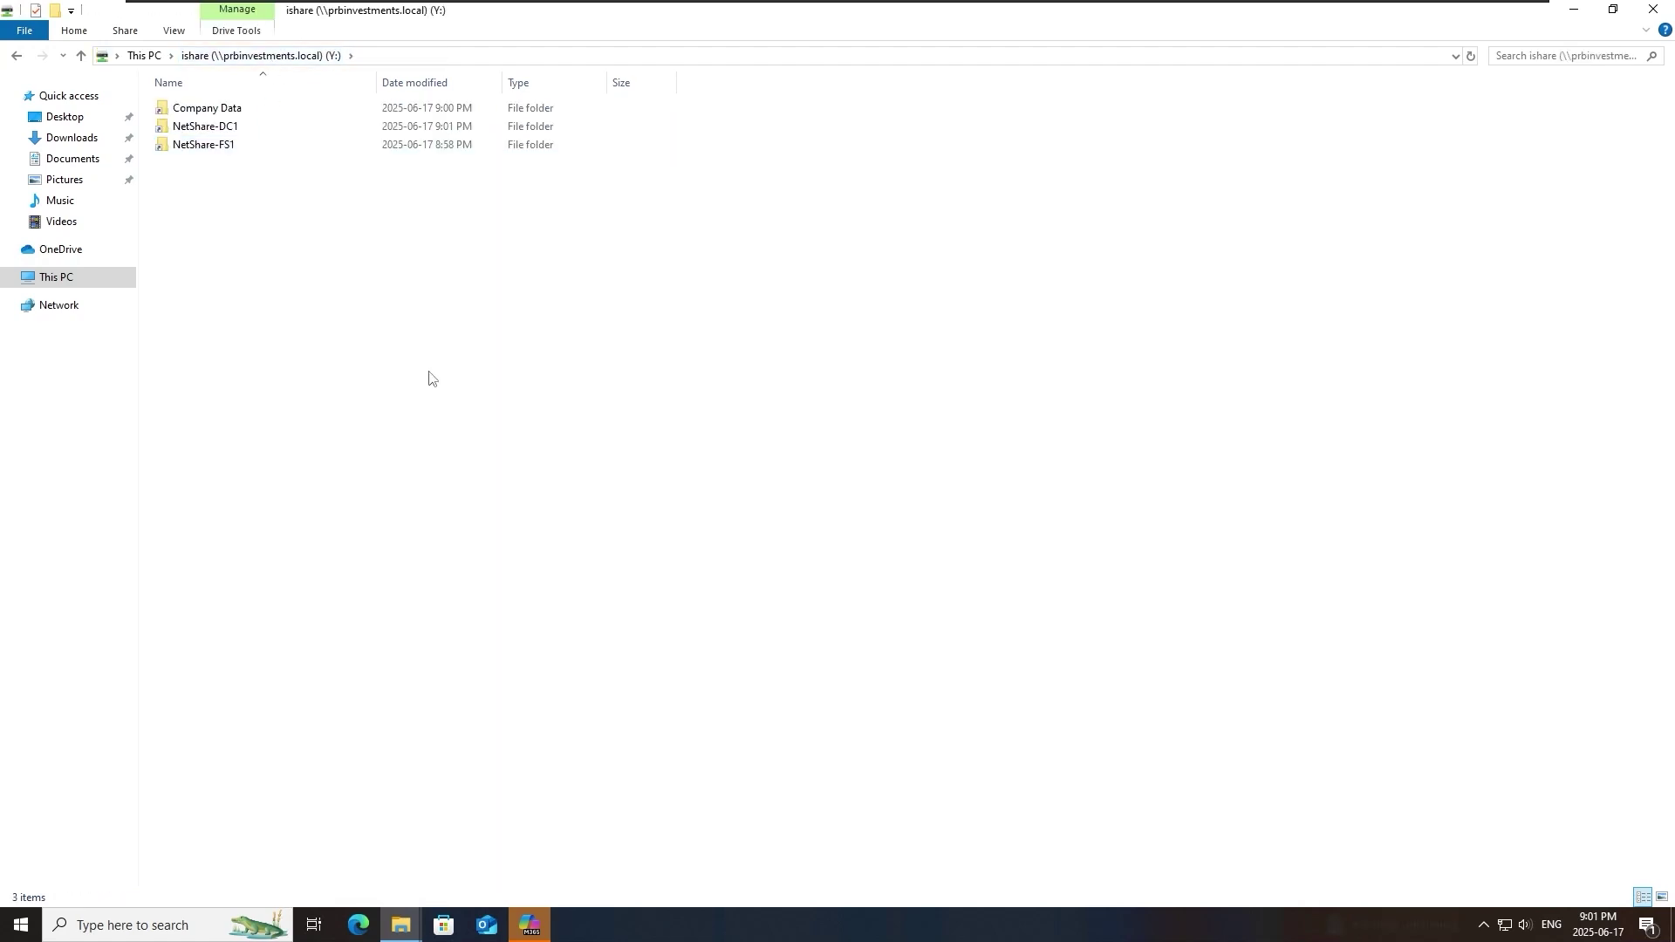